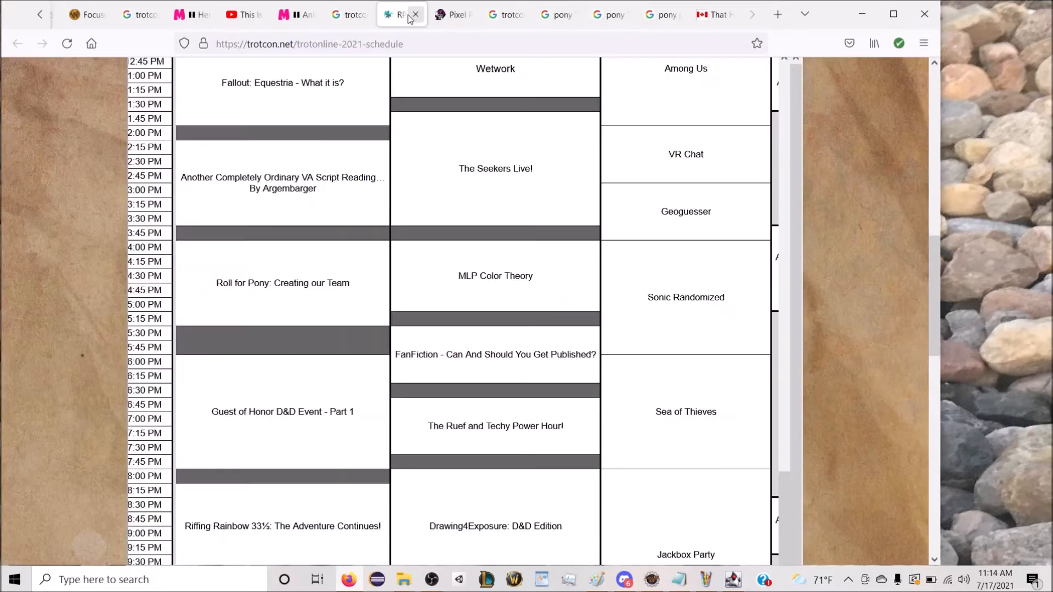
# Step: Look over the current Trotcon Summer 2021 contests on the Pixel Ponies arcade page and leave the browser for the level editor
pyautogui.click(439, 18)
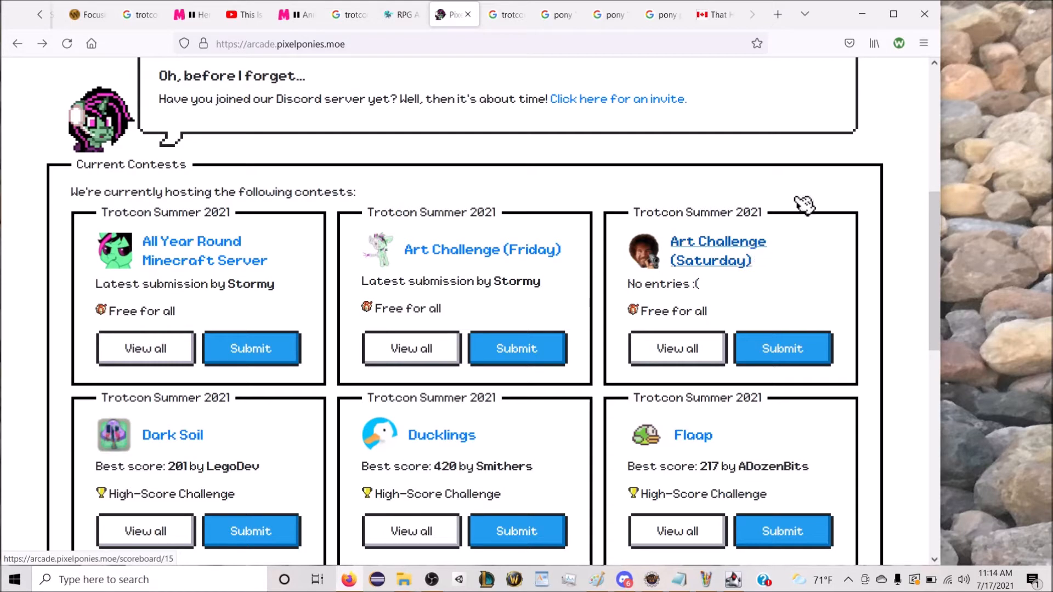
pyautogui.click(861, 14)
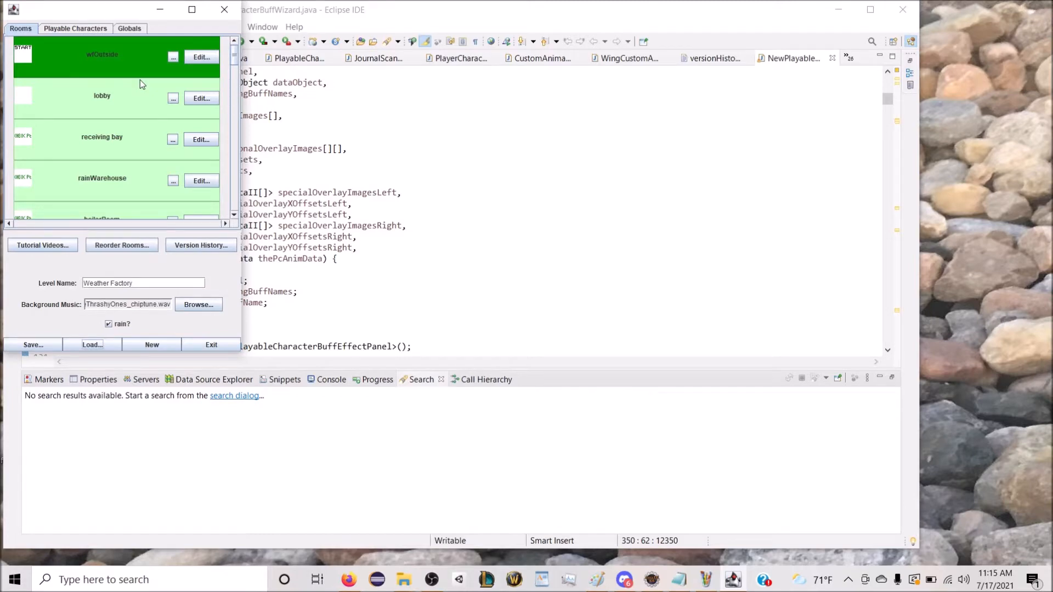
# Step: Add a new playable character to the Weather Factory level and assign it the h key
pyautogui.click(94, 31)
pyautogui.moveTo(236, 85); pyautogui.dragTo(242, 167)
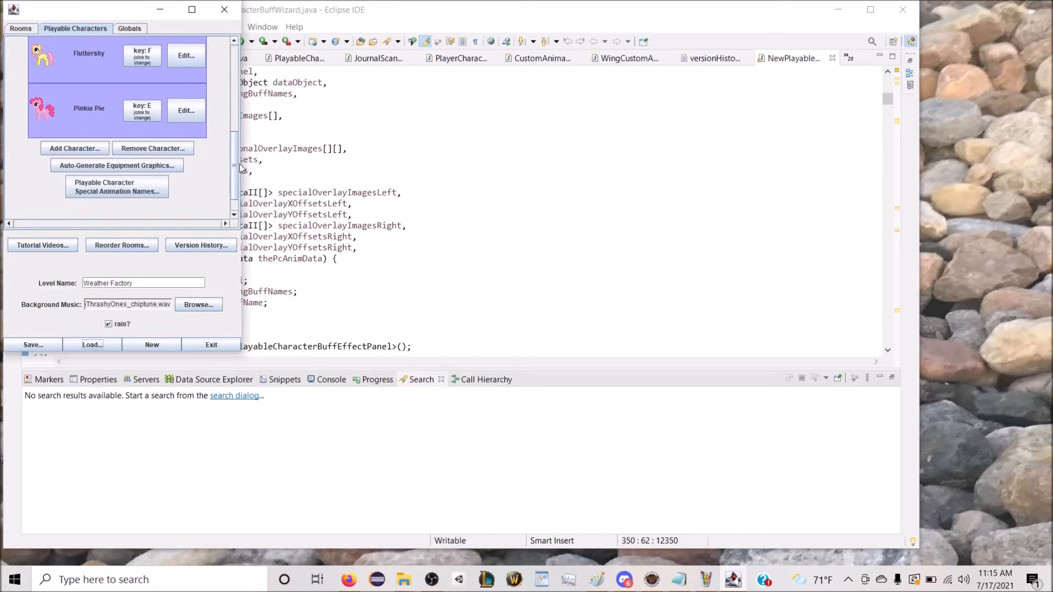
pyautogui.click(81, 157)
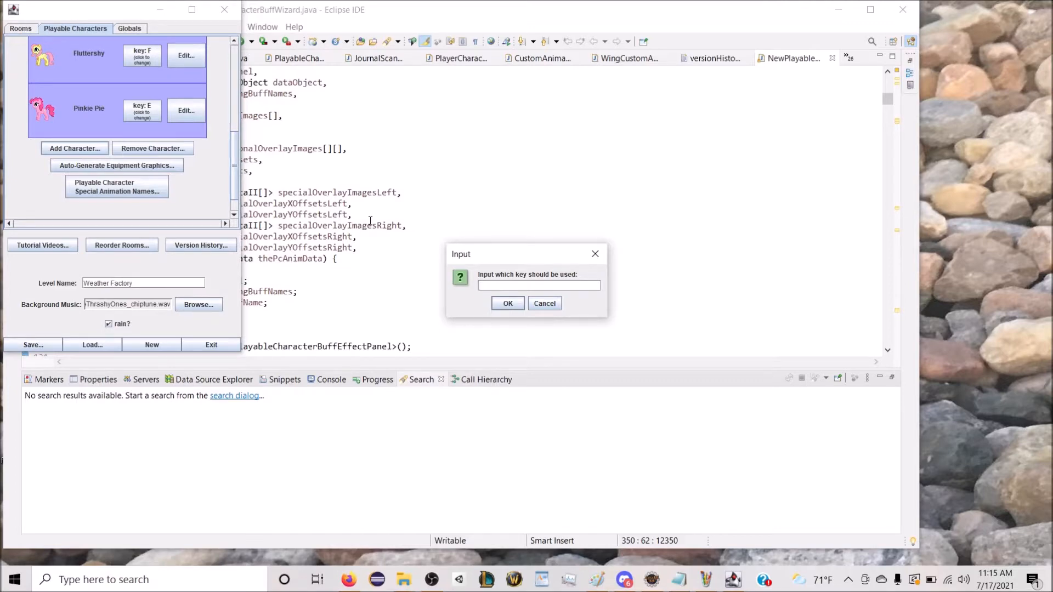
pyautogui.click(508, 304)
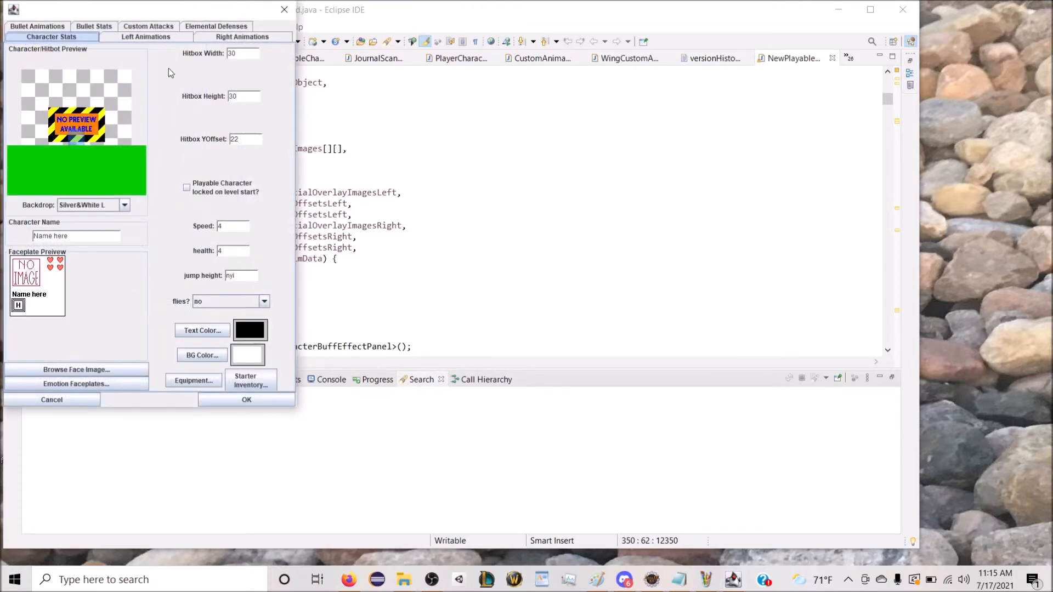
# Step: Set the new character's left stand animation to 1 frame
pyautogui.click(160, 38)
pyautogui.click(124, 51)
pyautogui.click(42, 52)
pyautogui.moveTo(166, 68); pyautogui.dragTo(139, 69)
pyautogui.write('1')
pyautogui.click(196, 67)
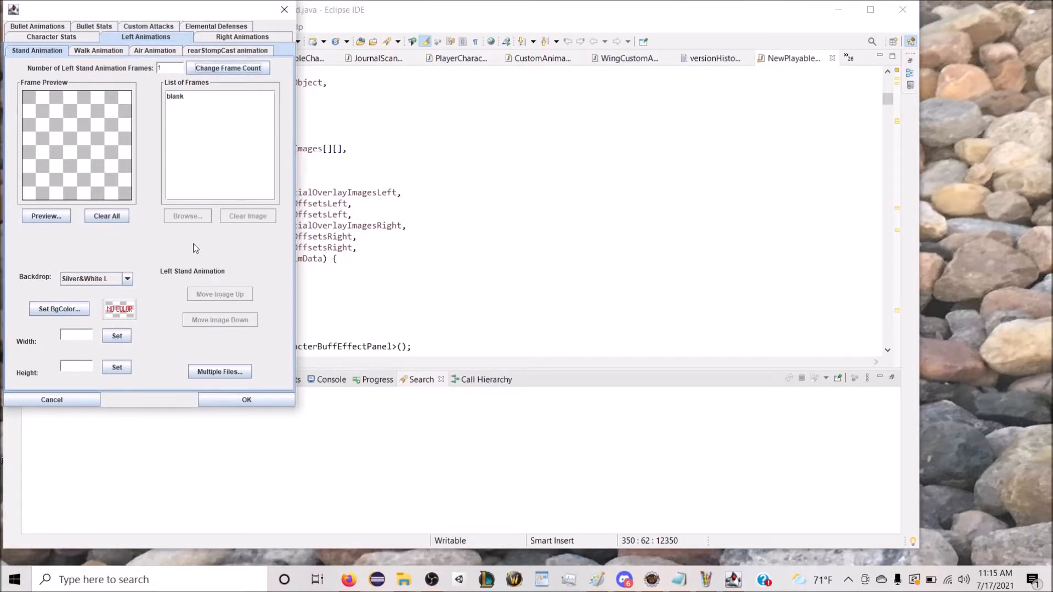
# Step: Load "hi score L motionless" from the "trotcon special edition" folder into the left stand animation's blank frame
pyautogui.click(184, 111)
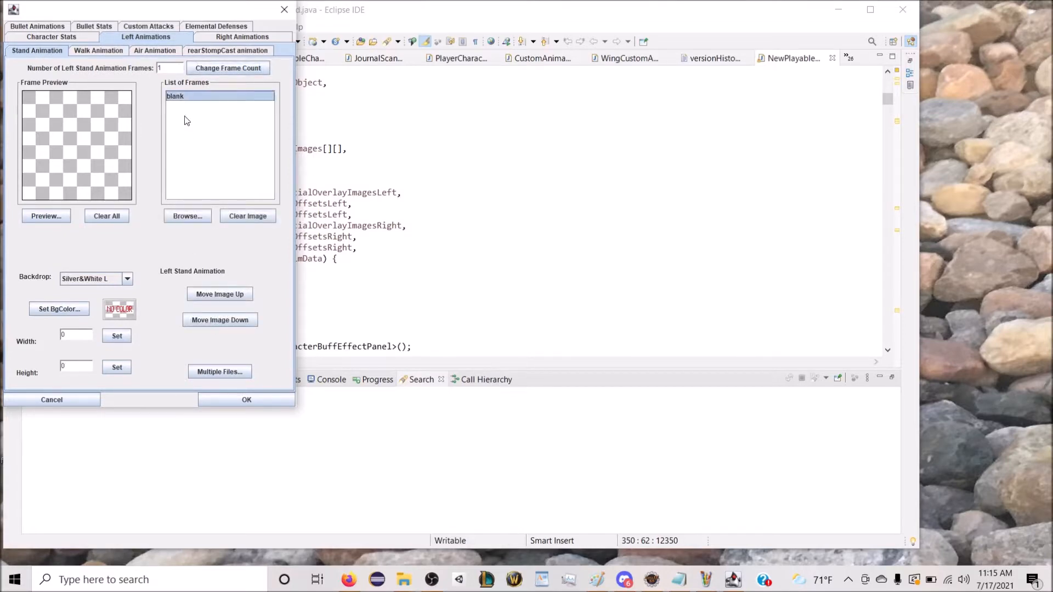
pyautogui.click(200, 216)
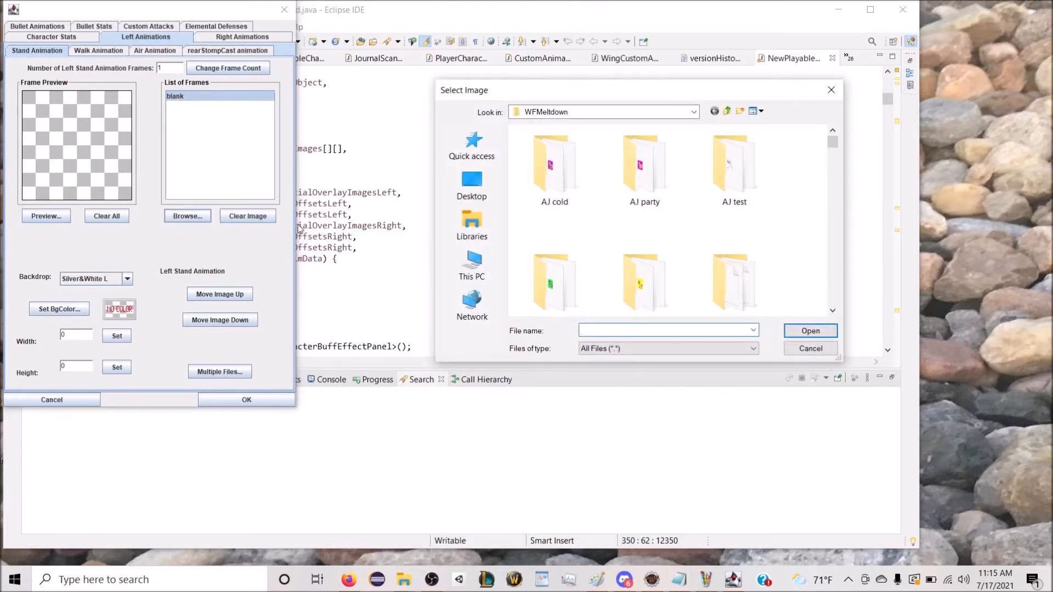
pyautogui.scroll(-1, 543, 245)
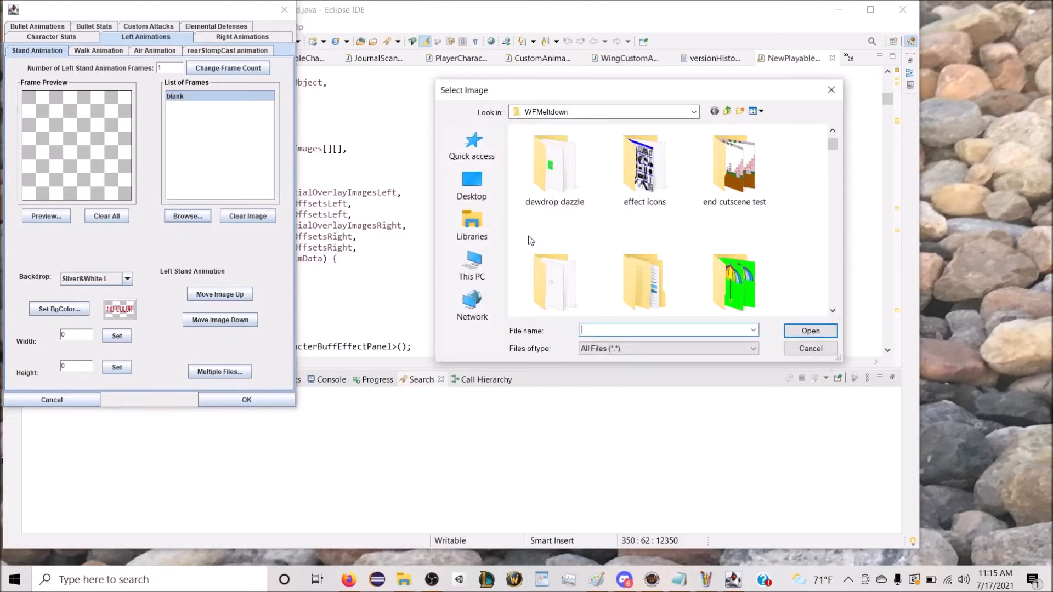
pyautogui.write('tro')
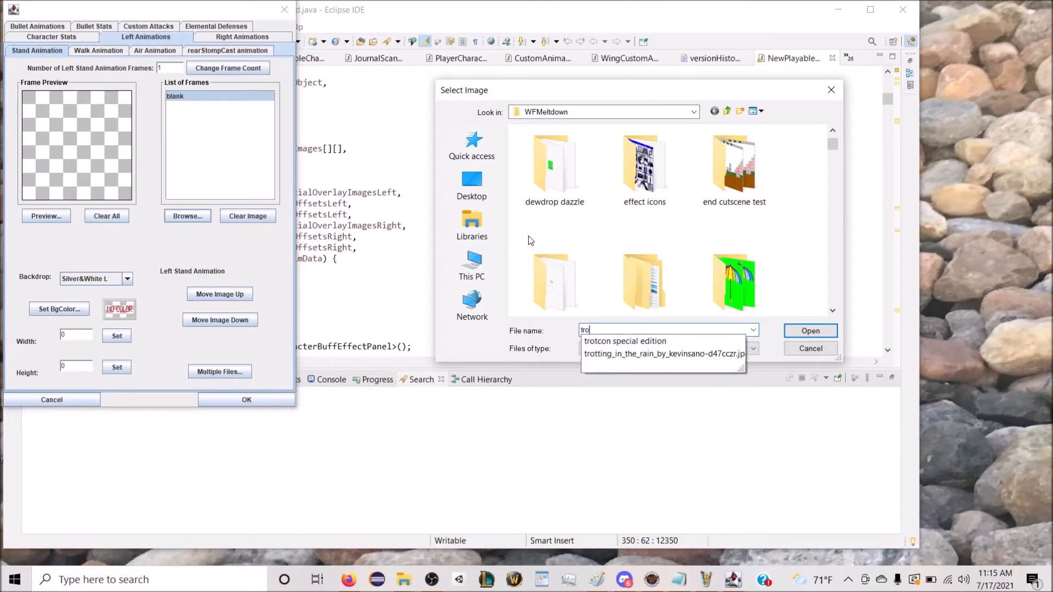
pyautogui.press('Down')
pyautogui.press('Return')
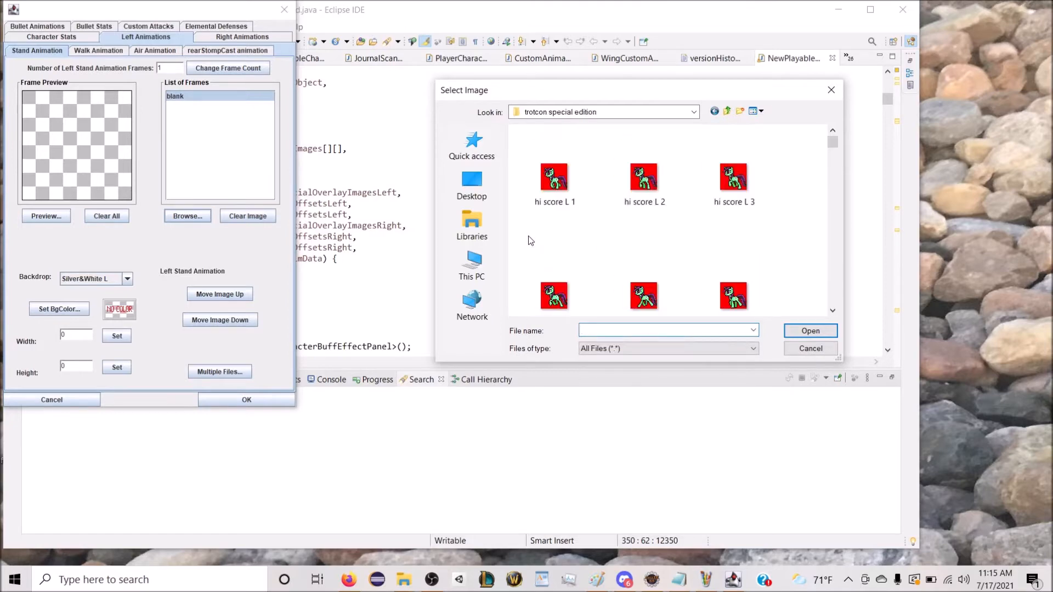
pyautogui.scroll(-1, 557, 221)
pyautogui.scroll(-1, 558, 221)
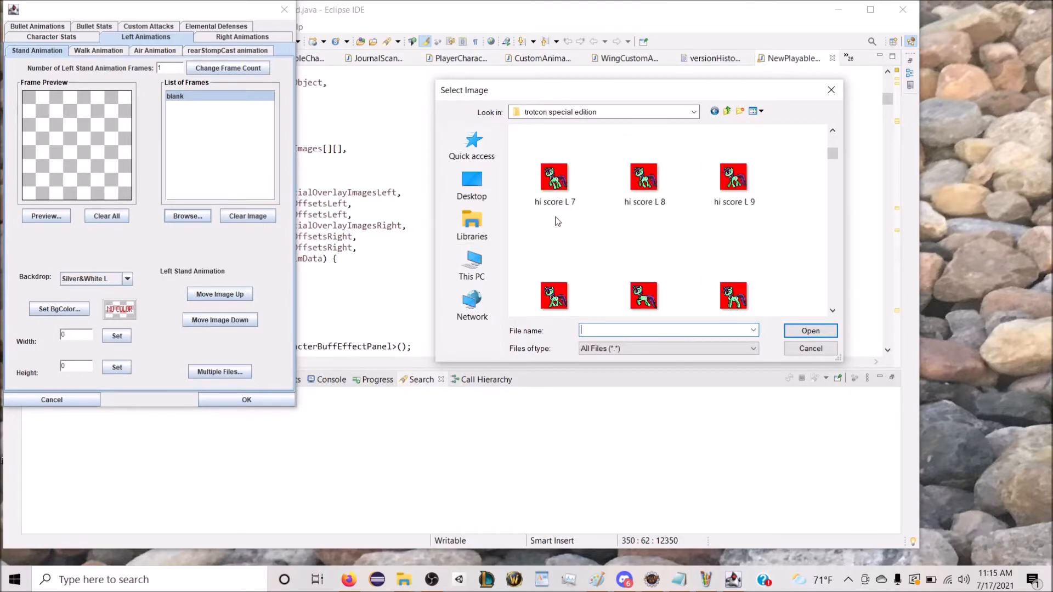
pyautogui.doubleClick(733, 176)
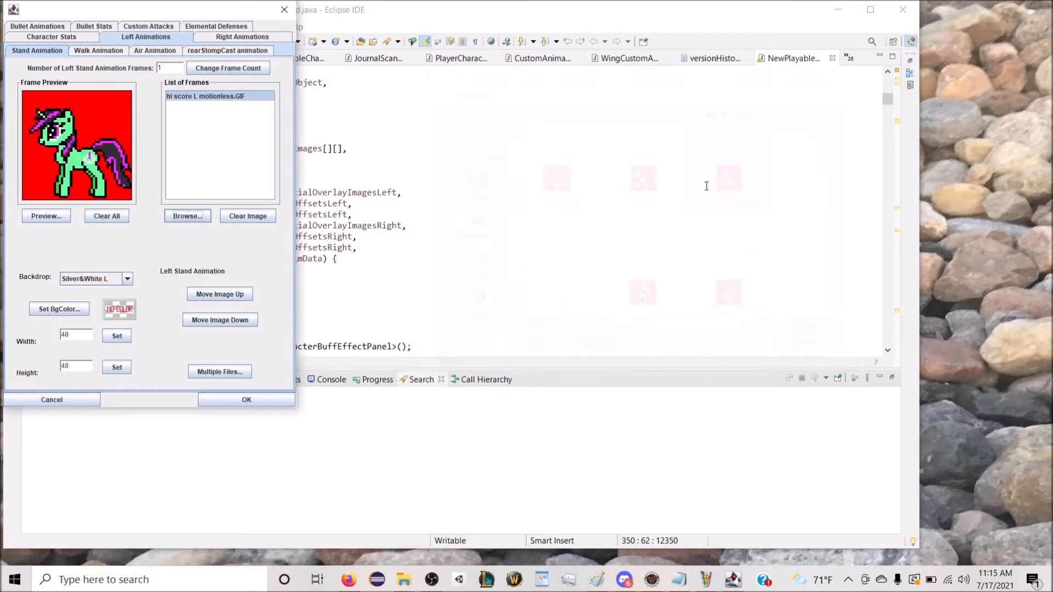
# Step: Set the left stand frame's background color to Red so it is treated as transparent
pyautogui.click(59, 309)
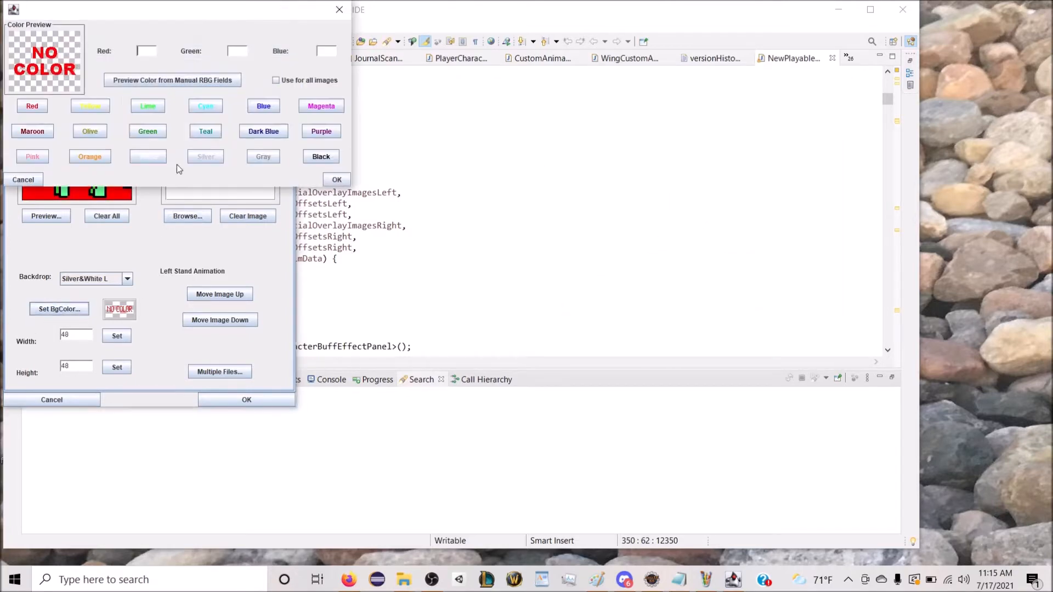
pyautogui.click(47, 108)
pyautogui.click(337, 179)
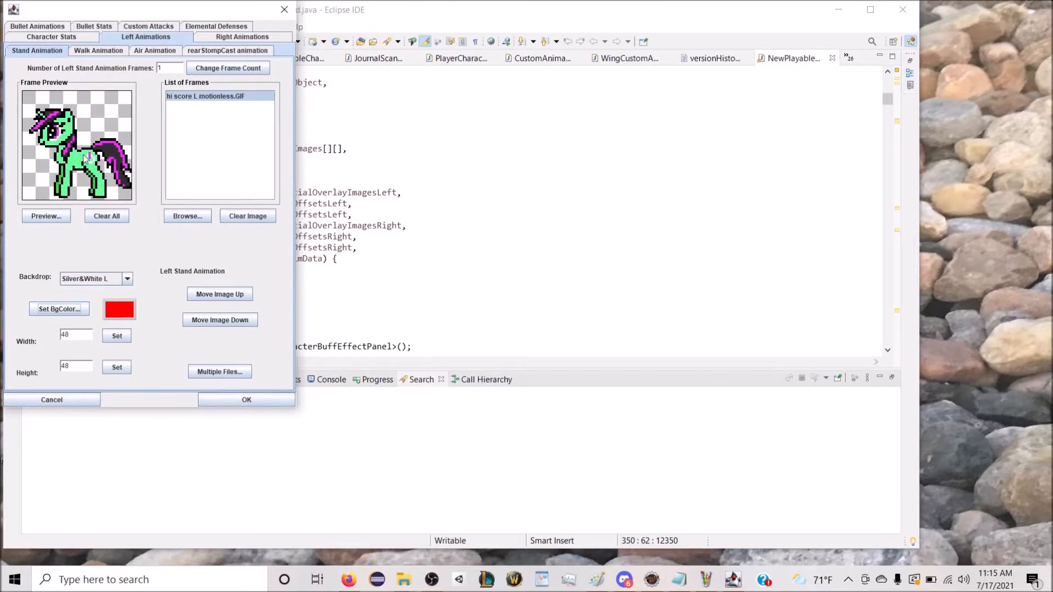
# Step: Set the left walk animation to 10 frames and load "hi score L 1" into the first frame
pyautogui.click(102, 54)
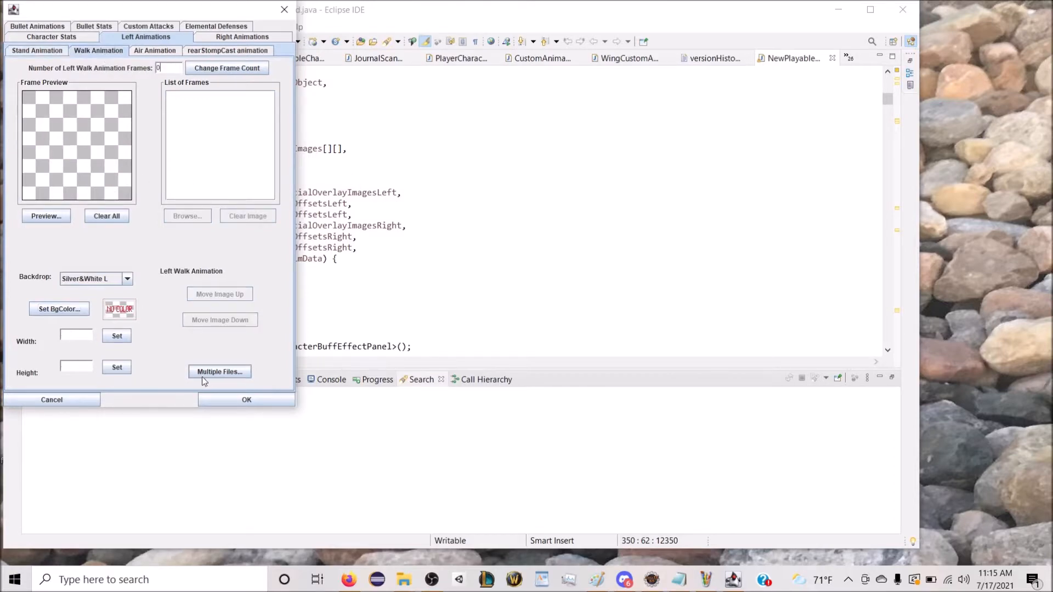
pyautogui.moveTo(167, 68); pyautogui.dragTo(140, 72)
pyautogui.write('10')
pyautogui.click(256, 68)
pyautogui.click(187, 216)
pyautogui.doubleClick(552, 174)
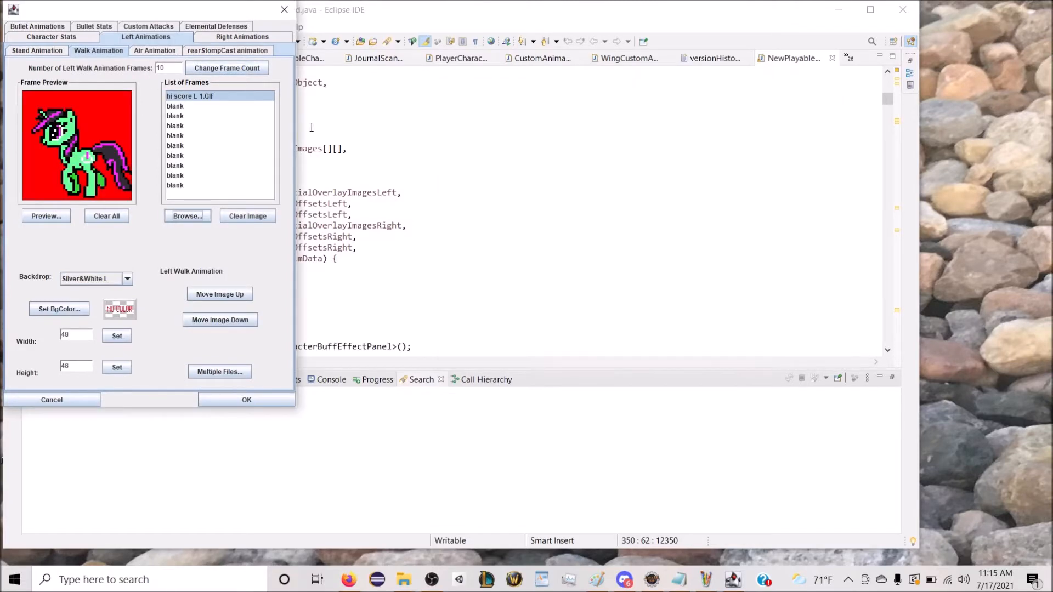
# Step: Load "hi score L 2" and "hi score L 3" into the second and third left walk frames
pyautogui.click(247, 106)
pyautogui.click(187, 216)
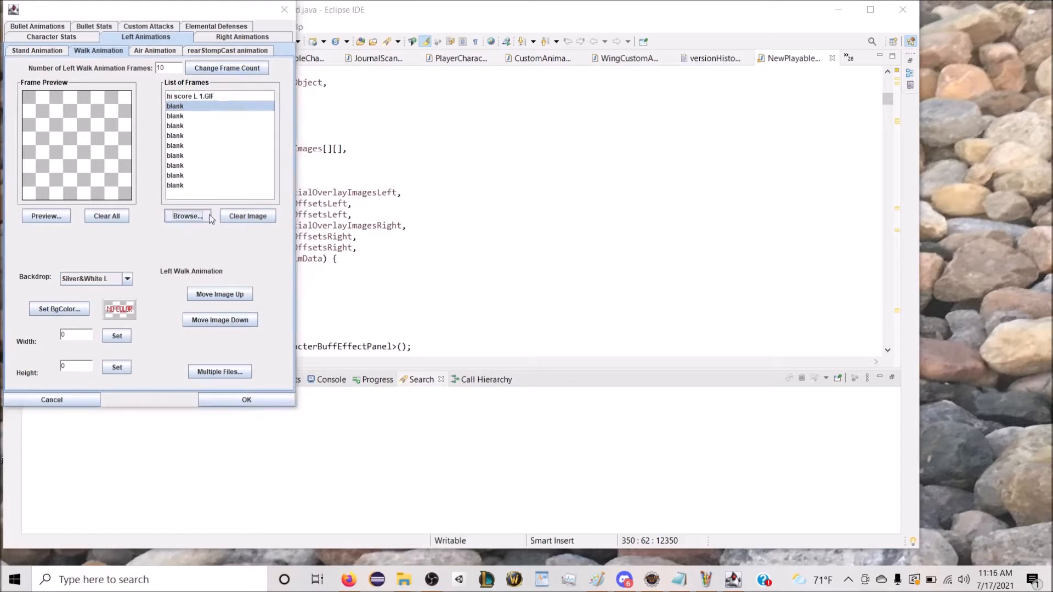
pyautogui.doubleClick(620, 183)
pyautogui.click(216, 116)
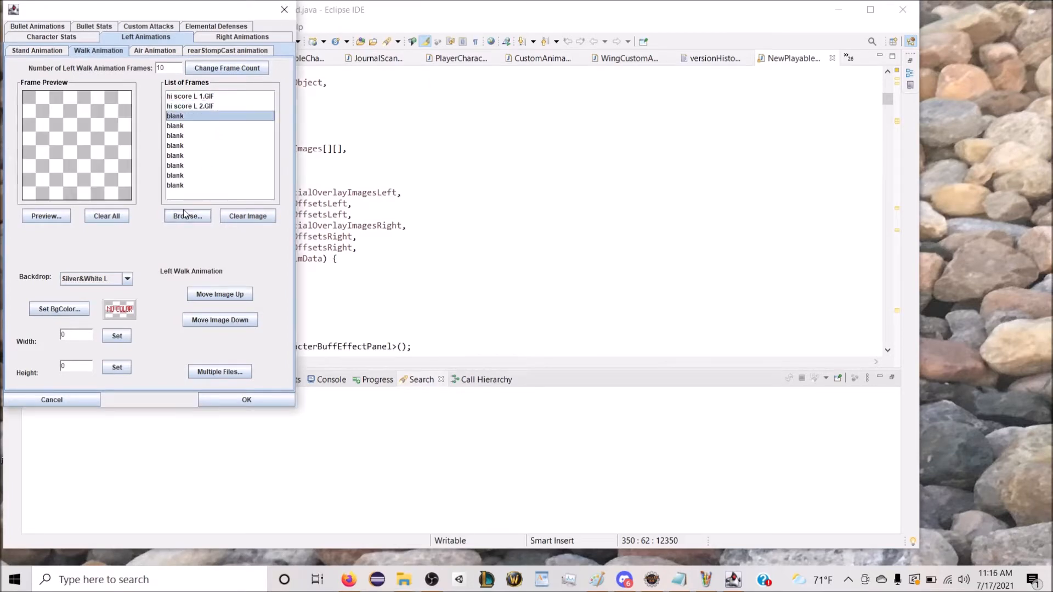
pyautogui.click(184, 219)
pyautogui.doubleClick(733, 181)
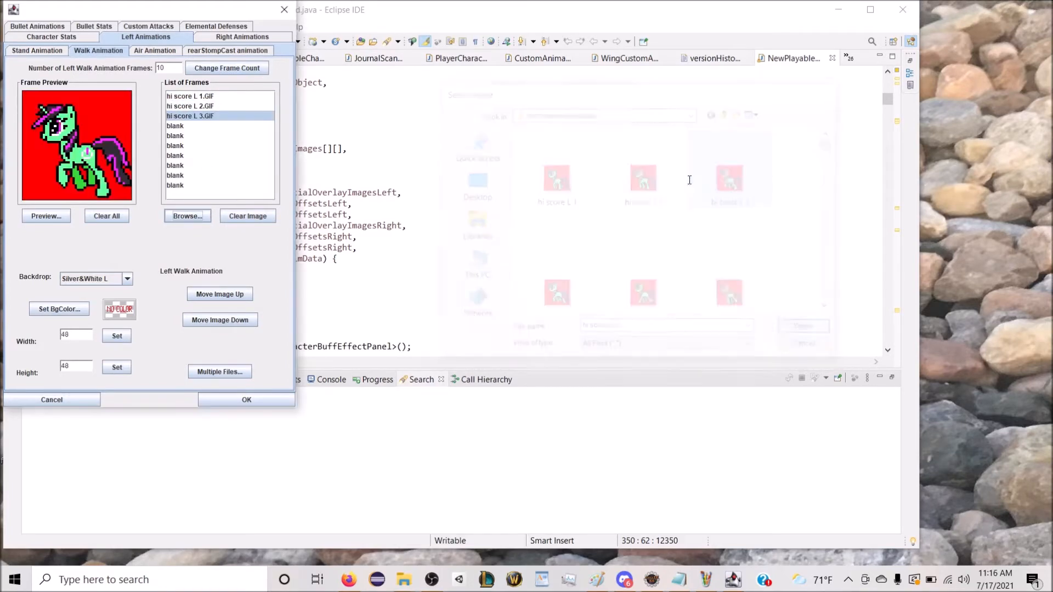
# Step: Load "hi score L 4" and "hi score L 5" into the fourth and fifth left walk frames
pyautogui.click(207, 127)
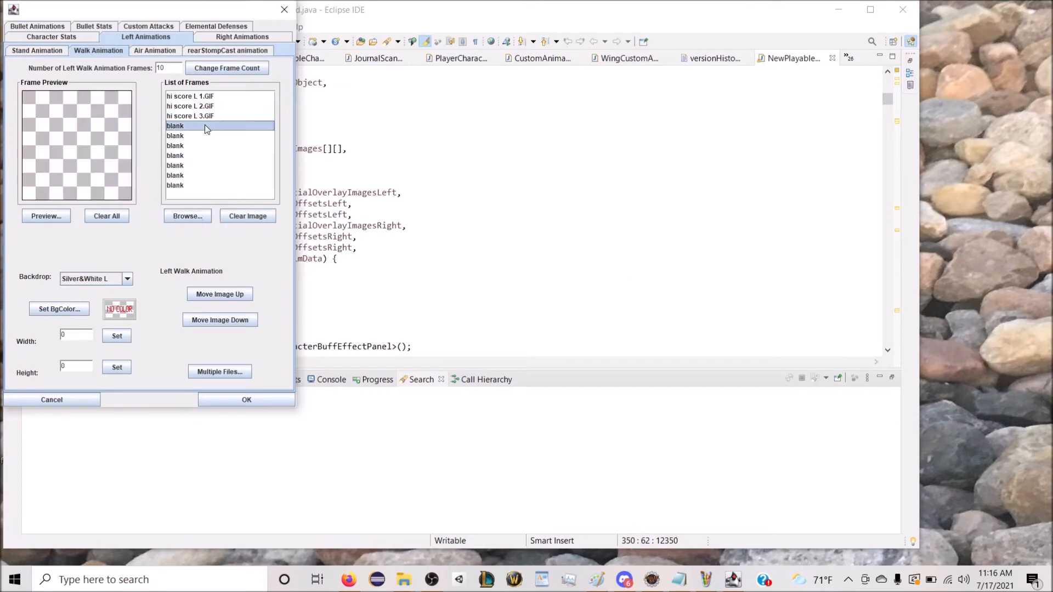
pyautogui.click(193, 211)
pyautogui.doubleClick(550, 286)
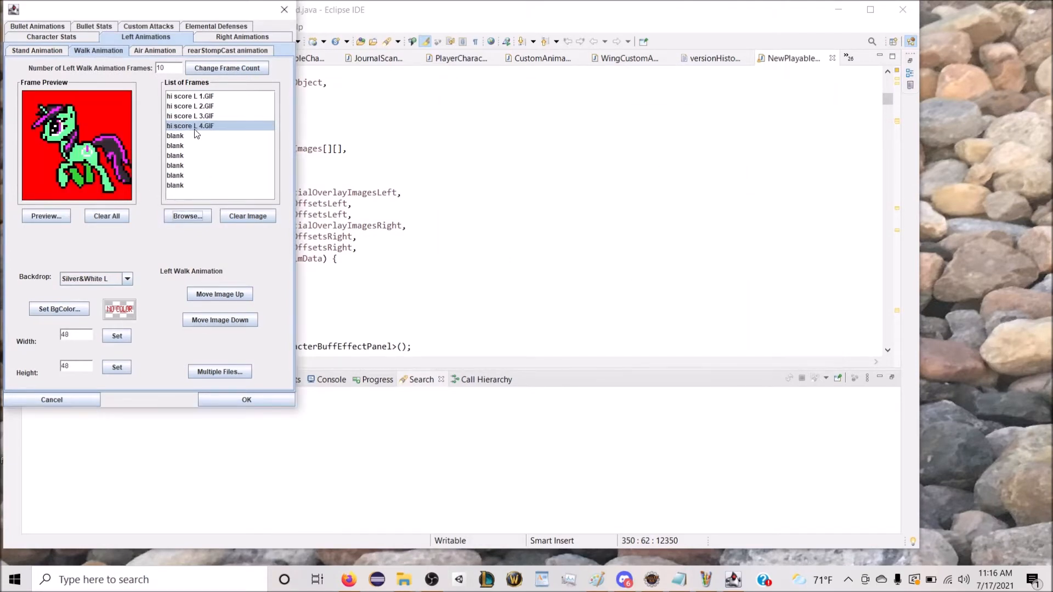
pyautogui.click(194, 136)
pyautogui.click(189, 212)
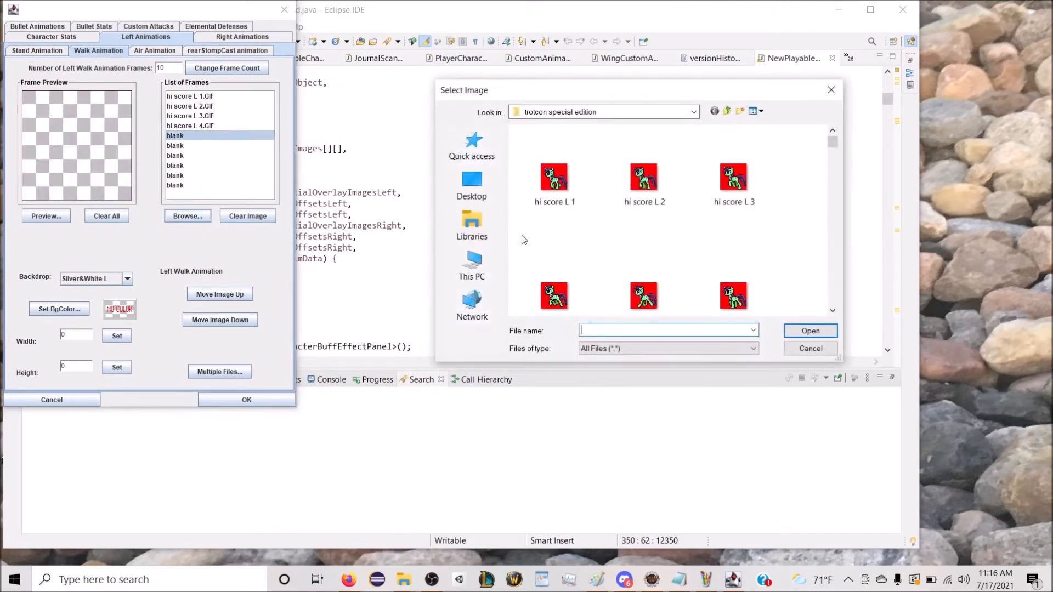
pyautogui.doubleClick(637, 293)
# Step: Load "hi score L 6" and "hi score L 7" into the sixth and seventh left walk frames
pyautogui.click(208, 146)
pyautogui.click(188, 215)
pyautogui.scroll(-2, 670, 223)
pyautogui.doubleClick(706, 193)
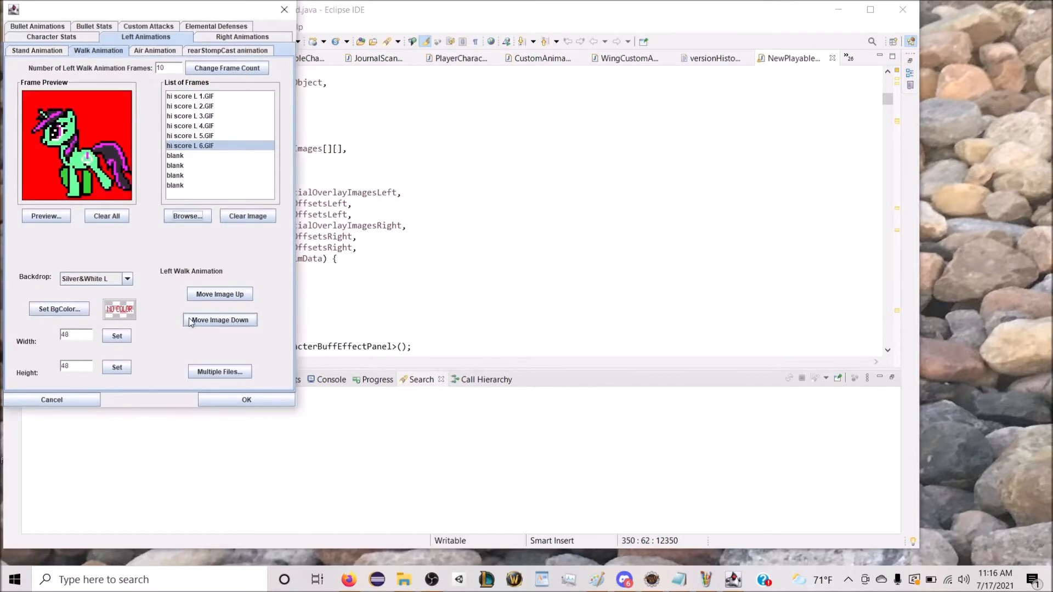
pyautogui.click(175, 155)
pyautogui.click(192, 217)
pyautogui.scroll(-4, 643, 226)
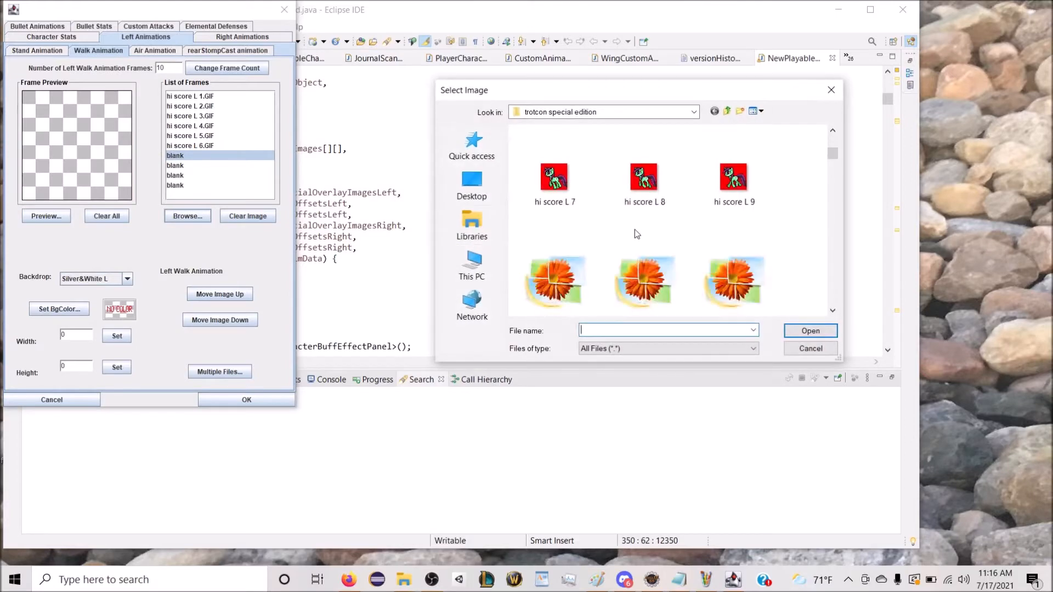
pyautogui.scroll(2, 606, 219)
pyautogui.click(554, 280)
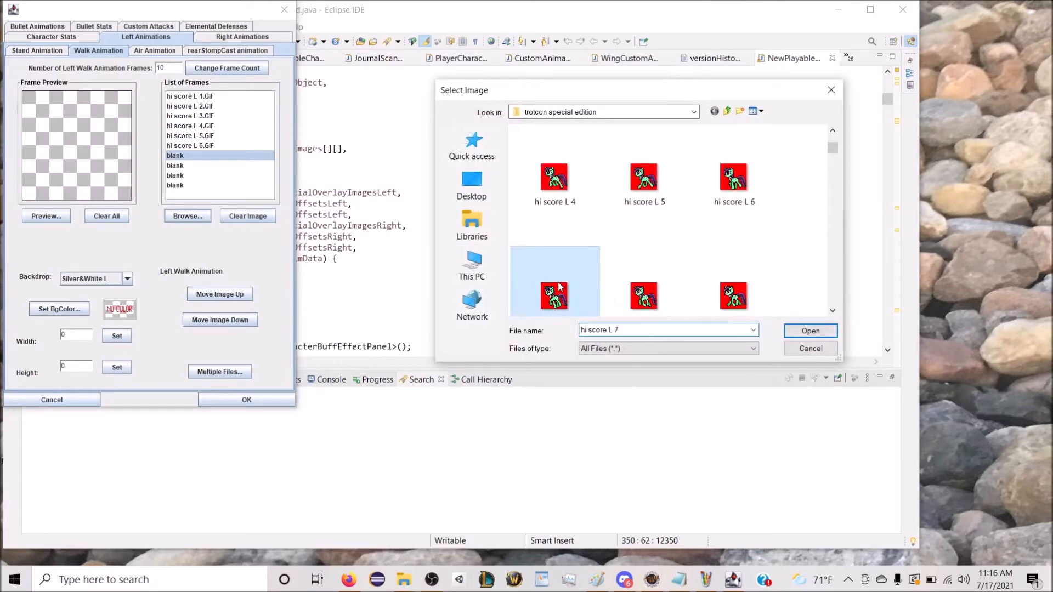
pyautogui.doubleClick(512, 279)
# Step: Load "hi score L 8" and "hi score L 9" into the eighth and ninth left walk frames
pyautogui.click(190, 166)
pyautogui.click(192, 213)
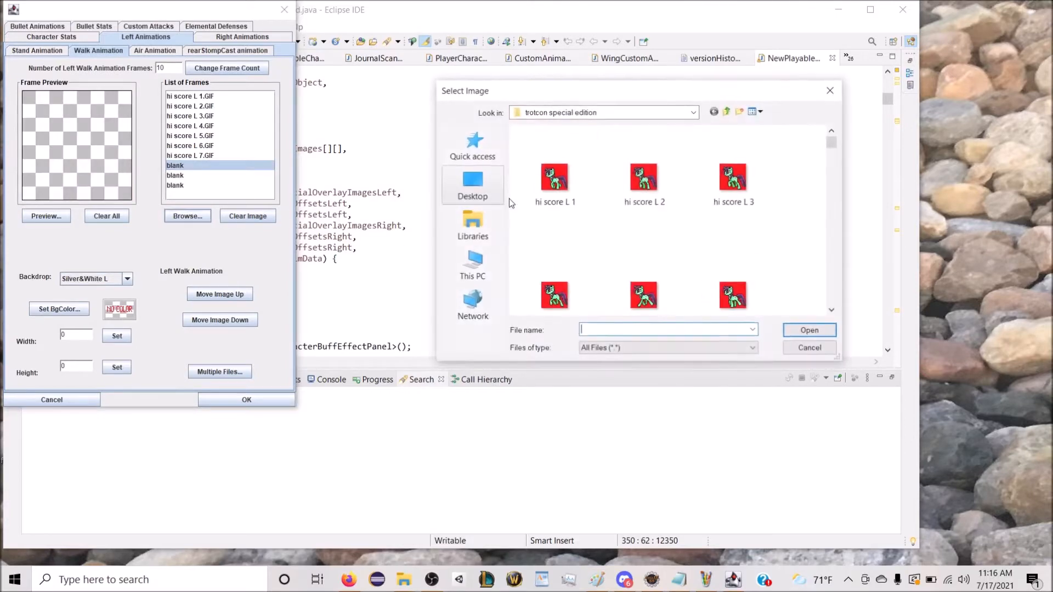
pyautogui.scroll(-4, 657, 219)
pyautogui.click(645, 179)
pyautogui.doubleClick(645, 179)
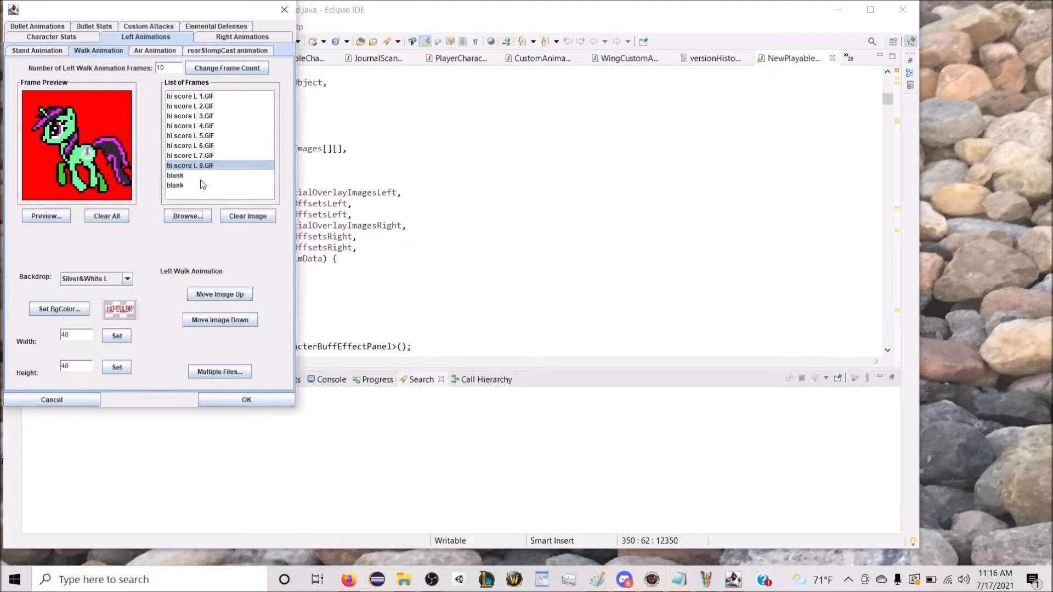
pyautogui.click(190, 175)
pyautogui.click(189, 216)
pyautogui.scroll(-4, 634, 213)
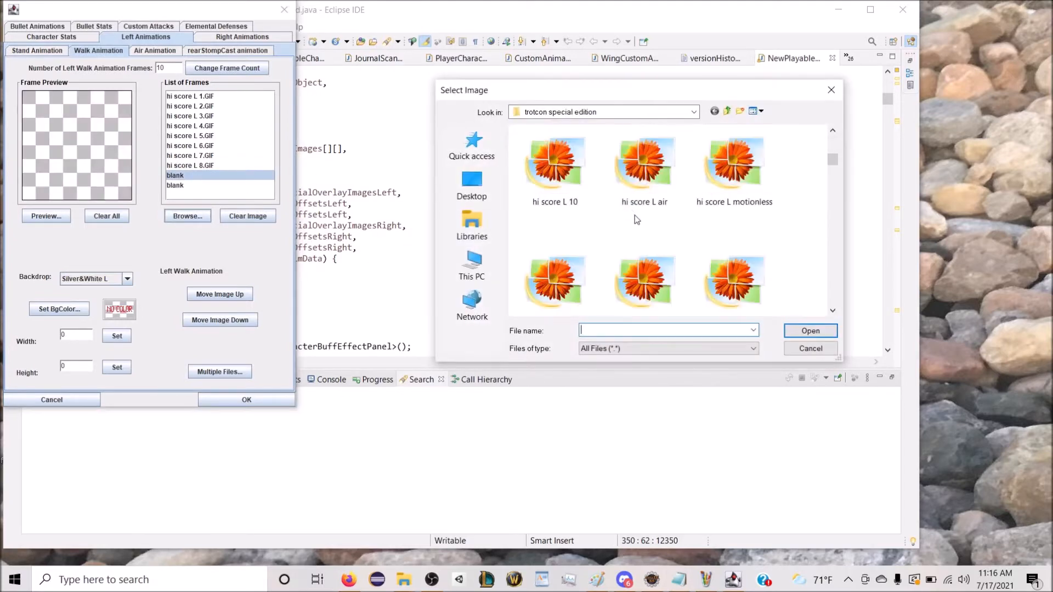
pyautogui.click(733, 178)
pyautogui.doubleClick(733, 178)
# Step: Load "hi score L 10" into the last blank left walk frame
pyautogui.click(176, 186)
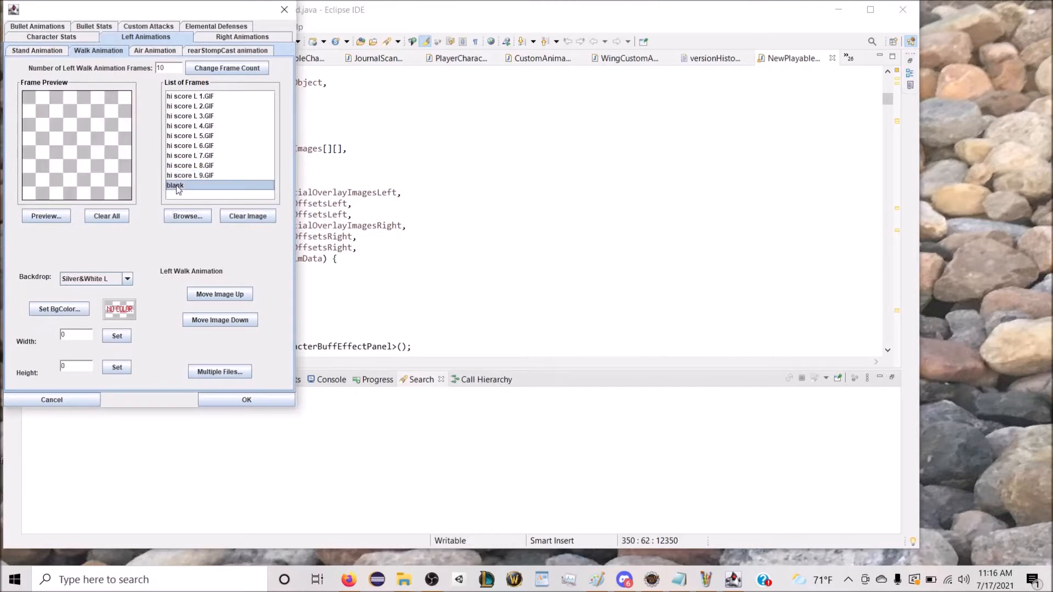
pyautogui.click(188, 215)
pyautogui.scroll(-2, 637, 271)
pyautogui.scroll(-2, 638, 272)
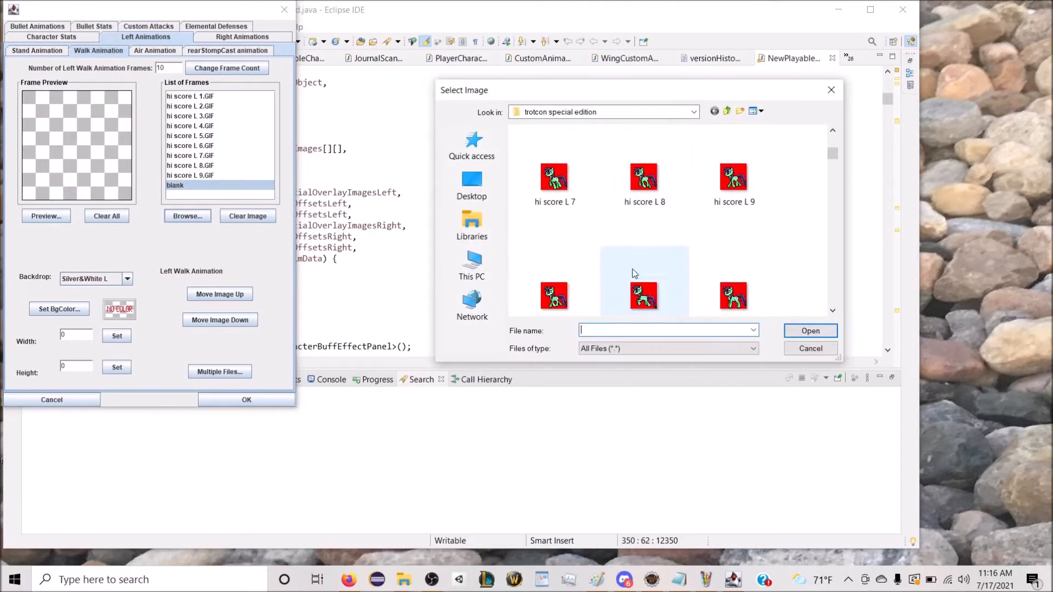
pyautogui.click(551, 299)
pyautogui.doubleClick(562, 309)
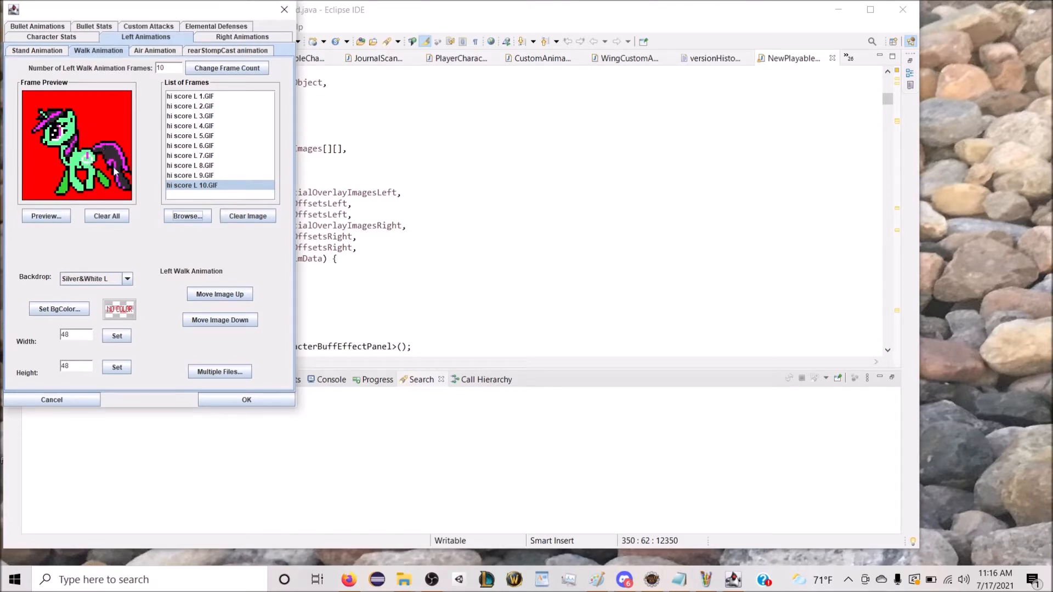
# Step: Set the left walk animation's background color to Red and apply it to all of its images
pyautogui.click(59, 309)
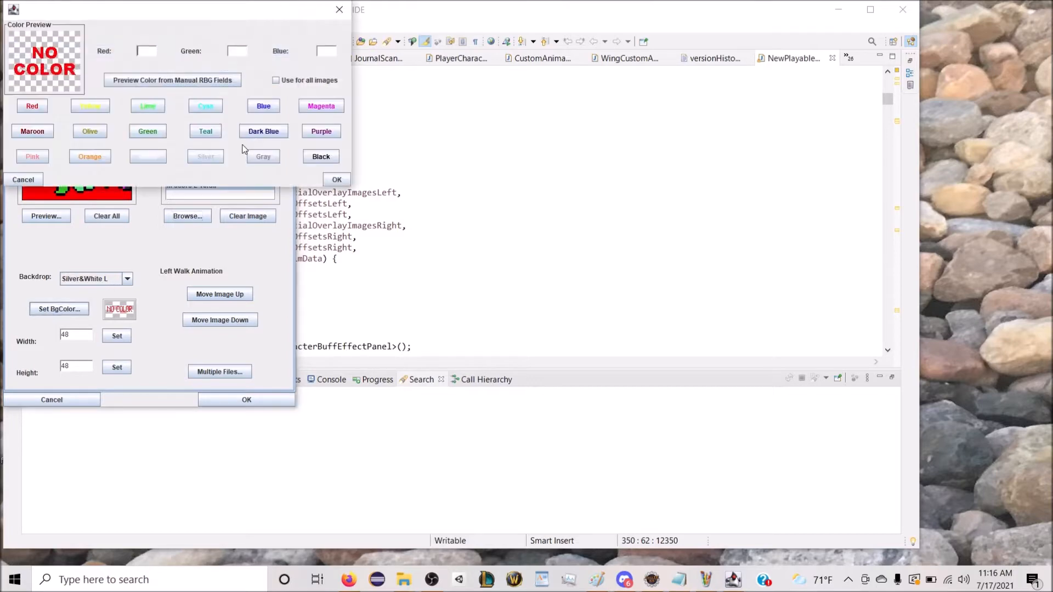
pyautogui.click(29, 103)
pyautogui.click(307, 80)
pyautogui.click(337, 179)
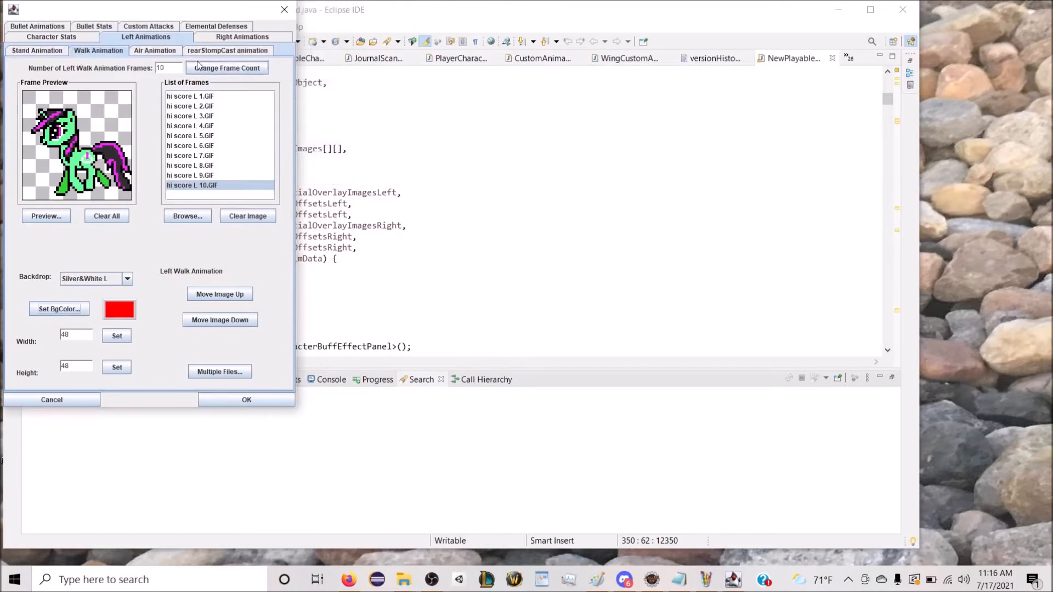
# Step: Give the left air animation 1 frame and load "hi score L air" into it
pyautogui.click(167, 52)
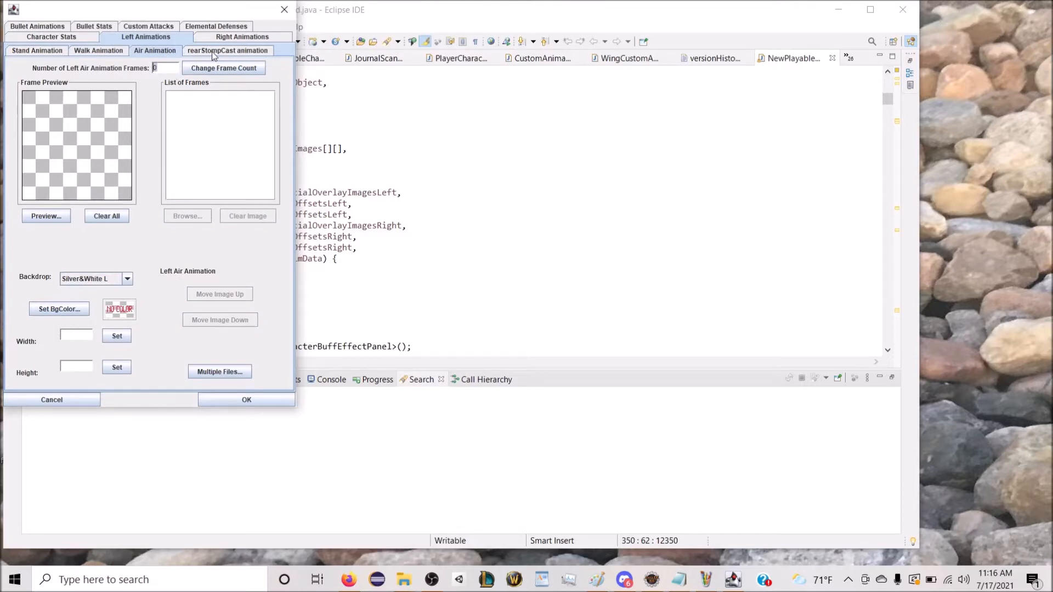
pyautogui.press('Delete')
pyautogui.write('1')
pyautogui.click(213, 66)
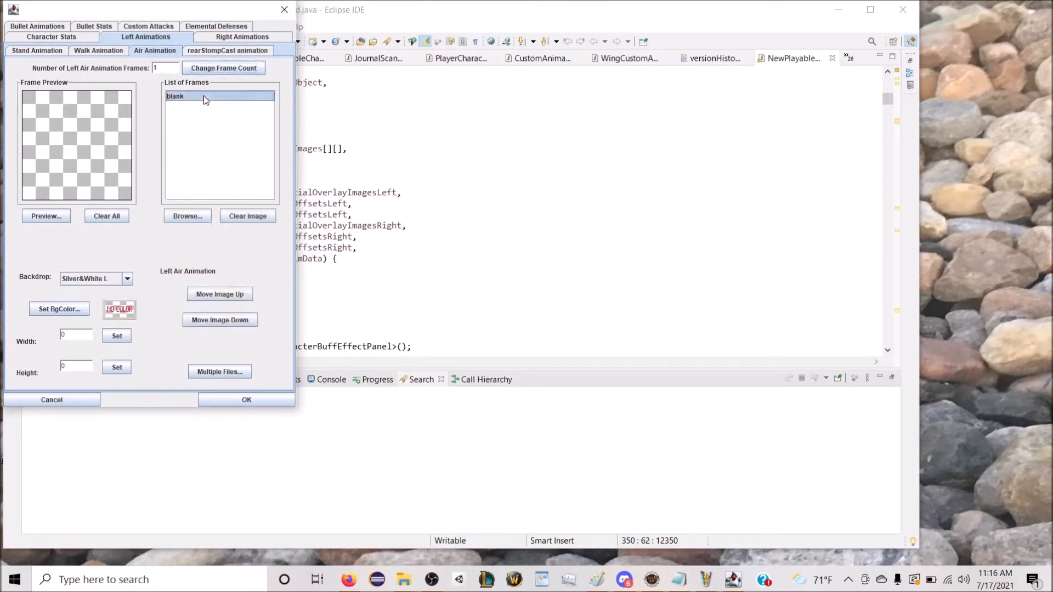
pyautogui.click(197, 215)
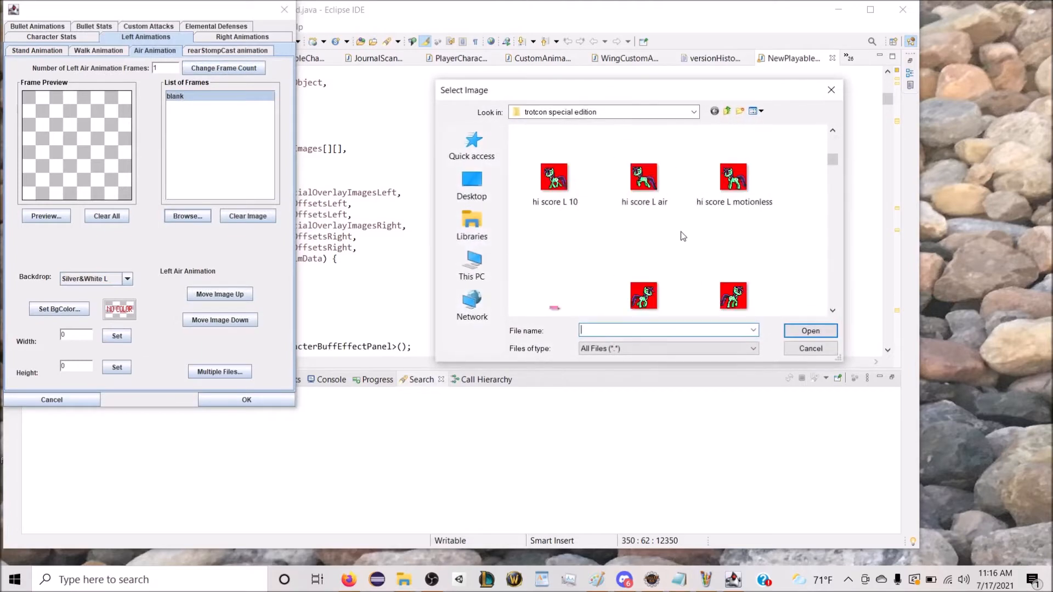
pyautogui.doubleClick(648, 186)
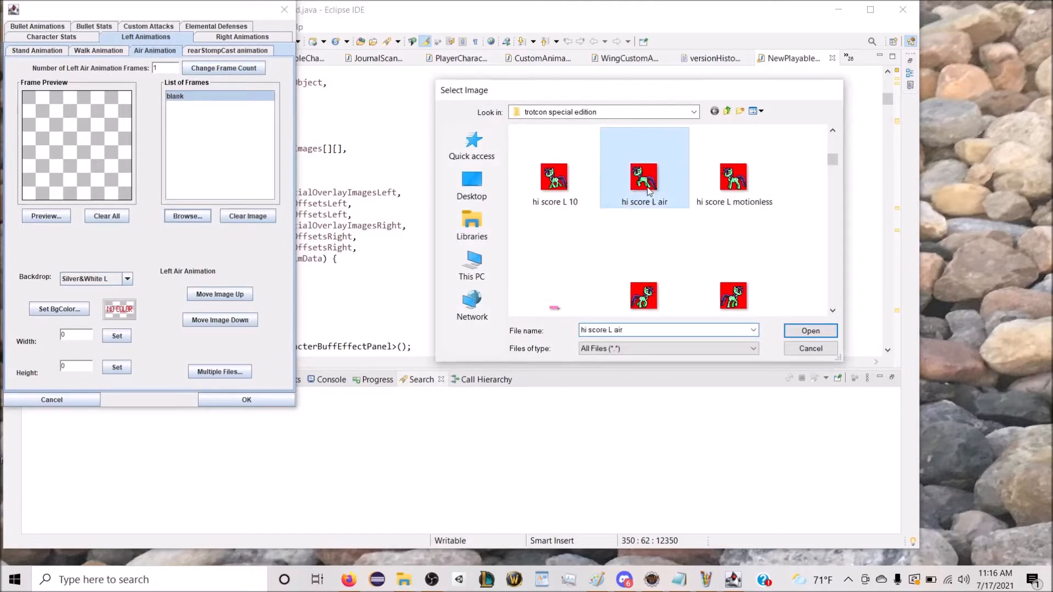
# Step: Set the left air animation's background color to Red
pyautogui.click(76, 311)
pyautogui.click(44, 110)
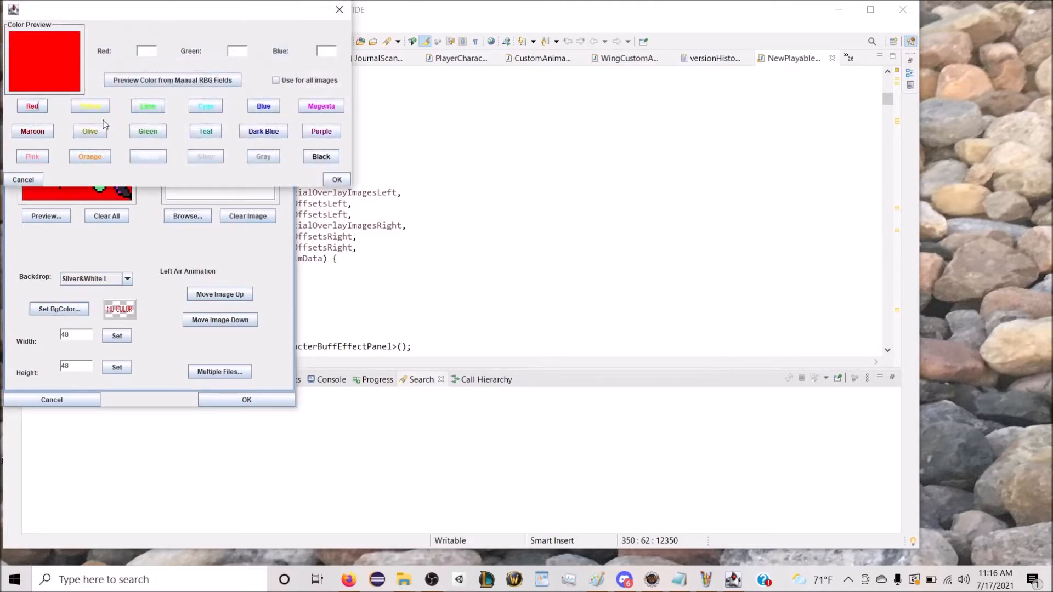
pyautogui.click(337, 179)
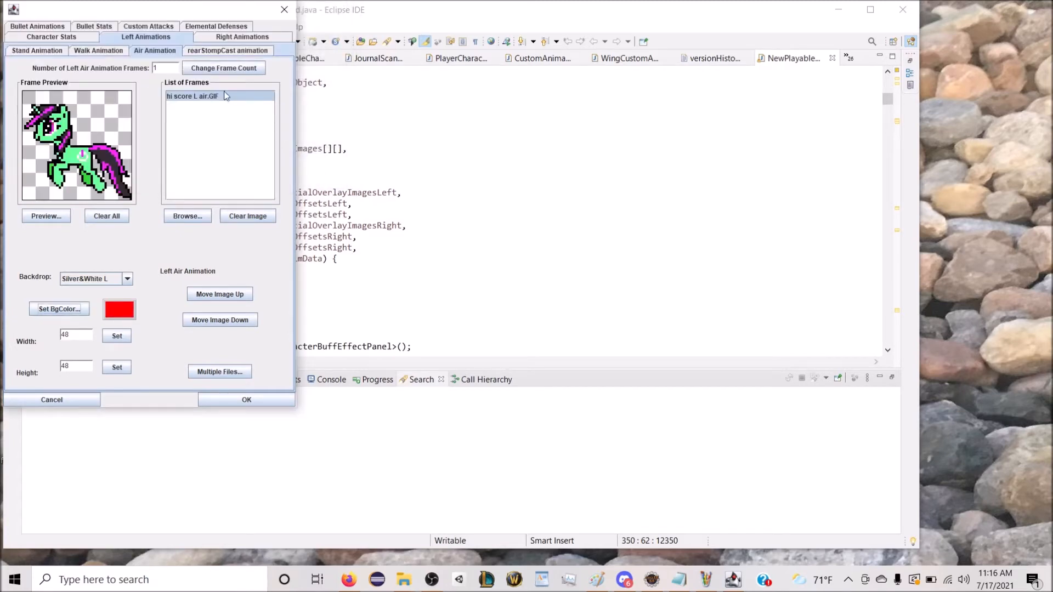
# Step: Set the right stand animation's frame count to 1 and select its blank frame
pyautogui.click(222, 51)
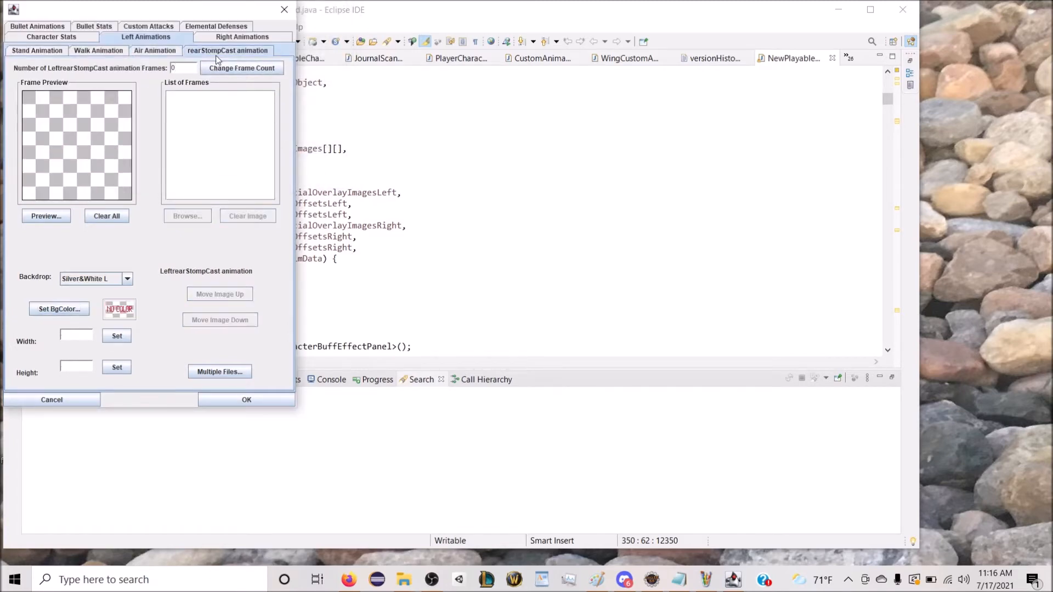
pyautogui.click(217, 37)
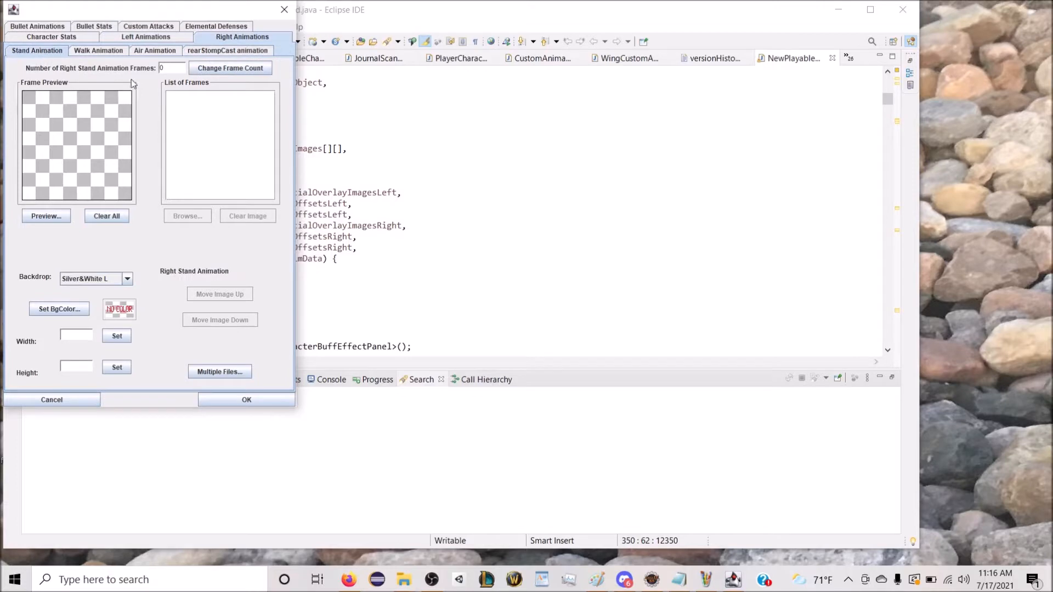
pyautogui.write('10')
pyautogui.click(247, 69)
pyautogui.click(174, 98)
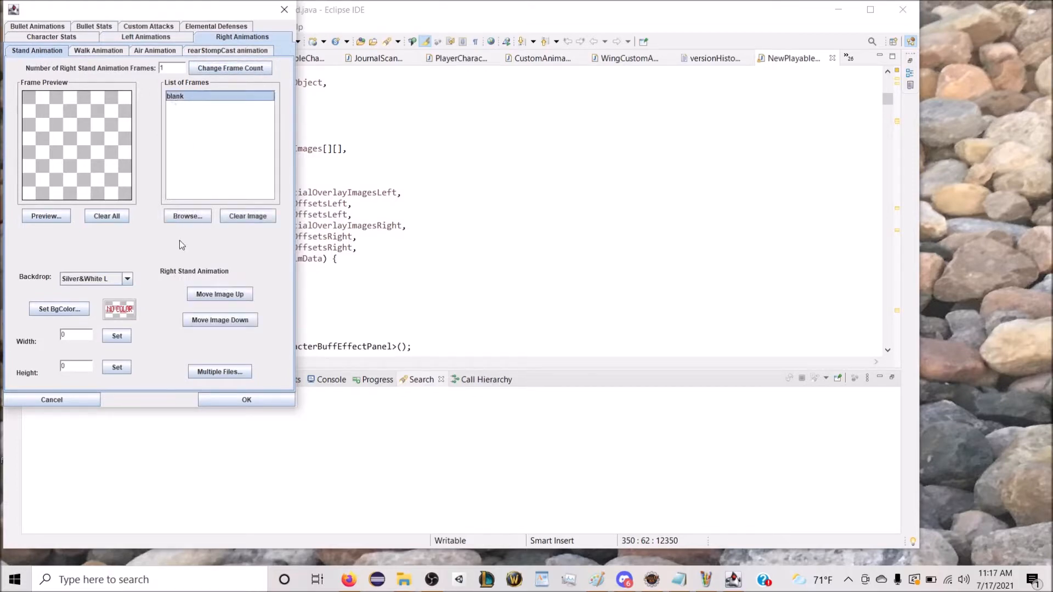
# Step: Load "hi score R motionless" into the right stand frame and set its background color to Red
pyautogui.click(180, 220)
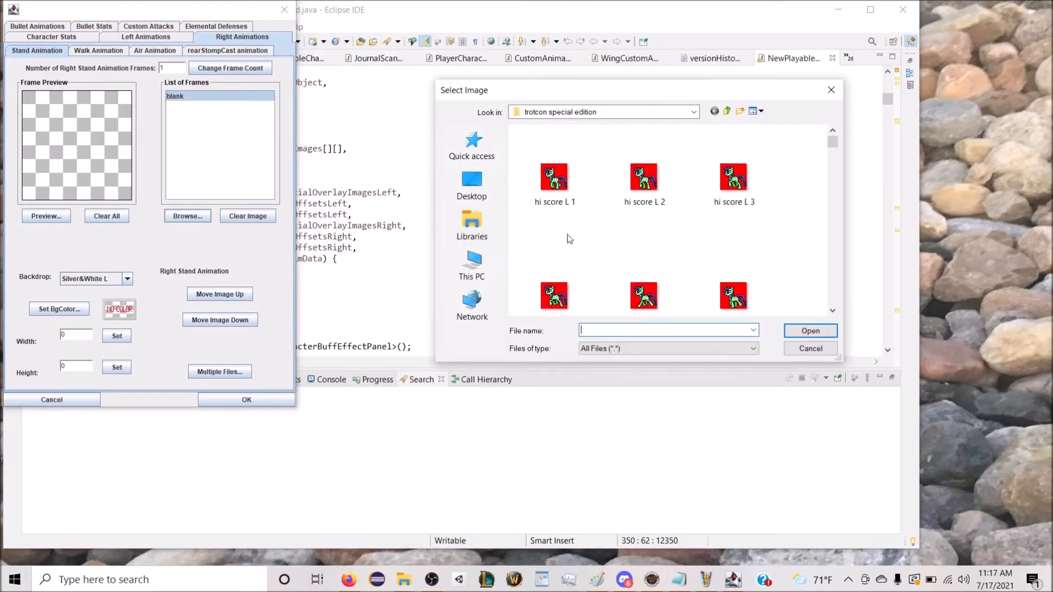
pyautogui.scroll(-3, 606, 226)
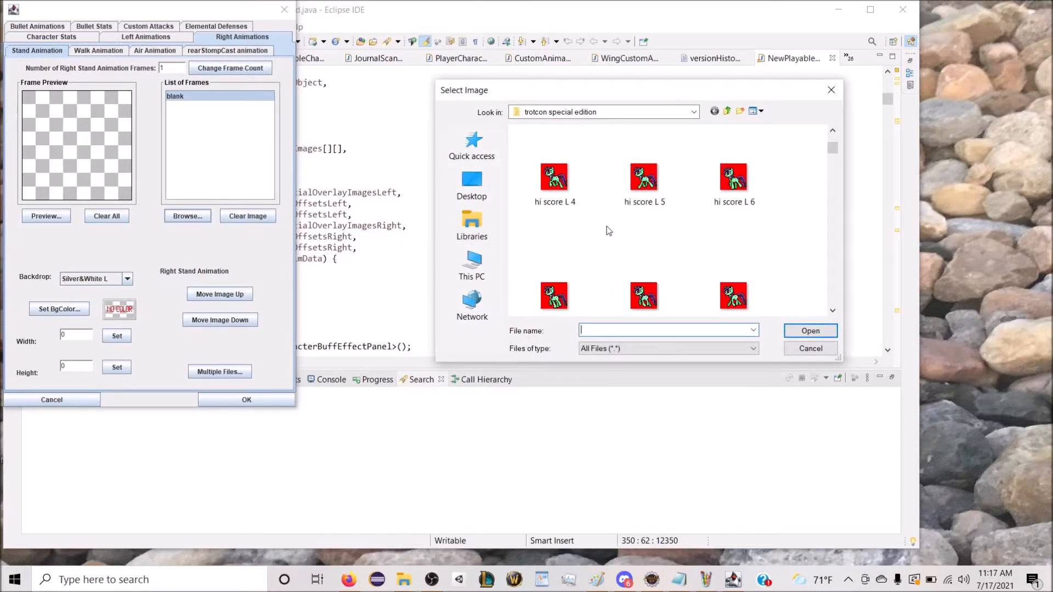
pyautogui.scroll(-3, 603, 225)
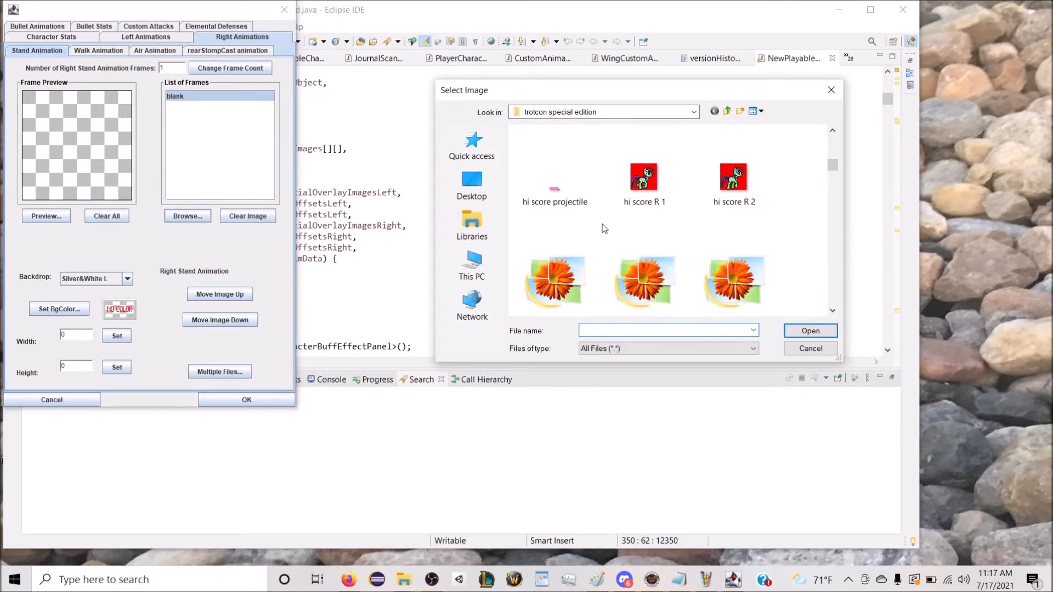
pyautogui.scroll(-1, 605, 228)
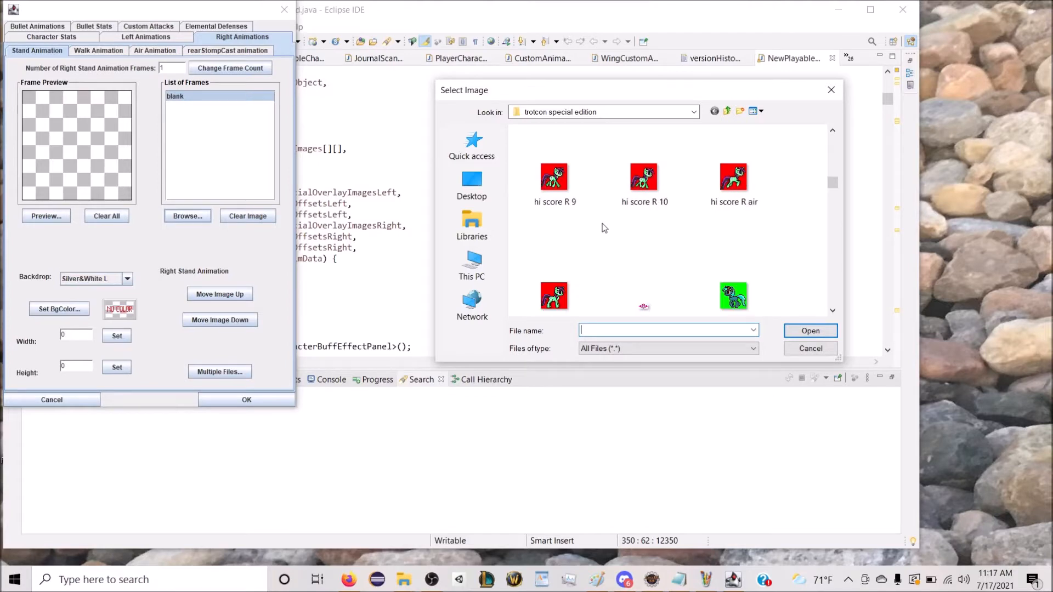
pyautogui.doubleClick(554, 299)
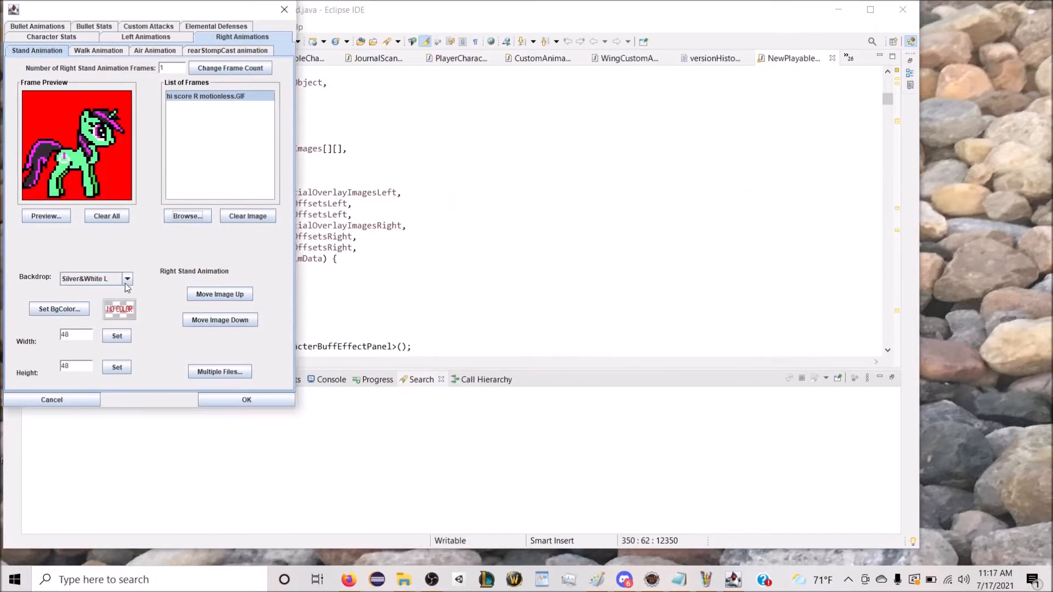
pyautogui.click(60, 310)
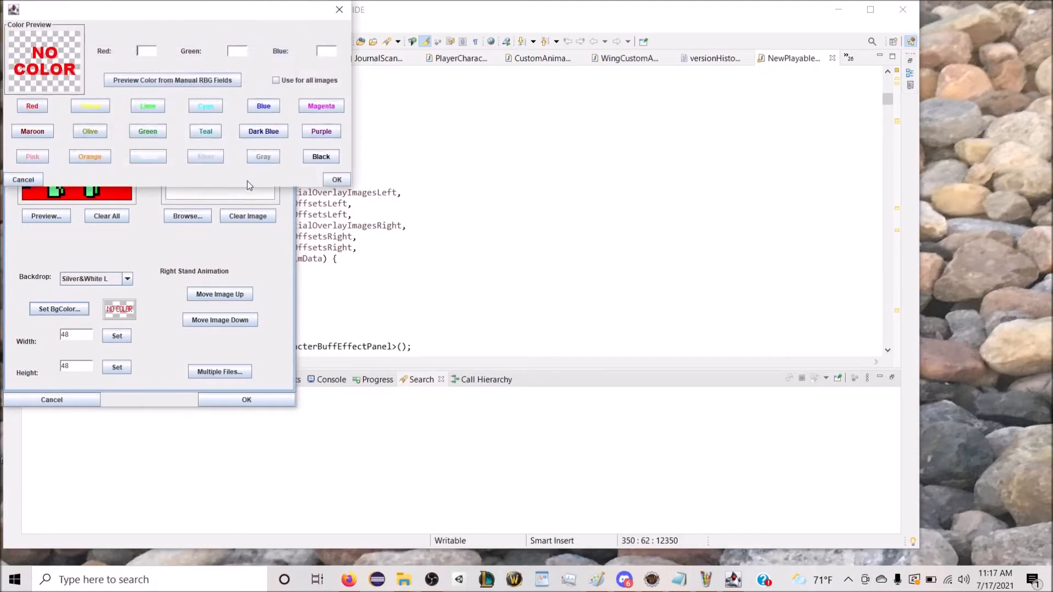
pyautogui.click(343, 179)
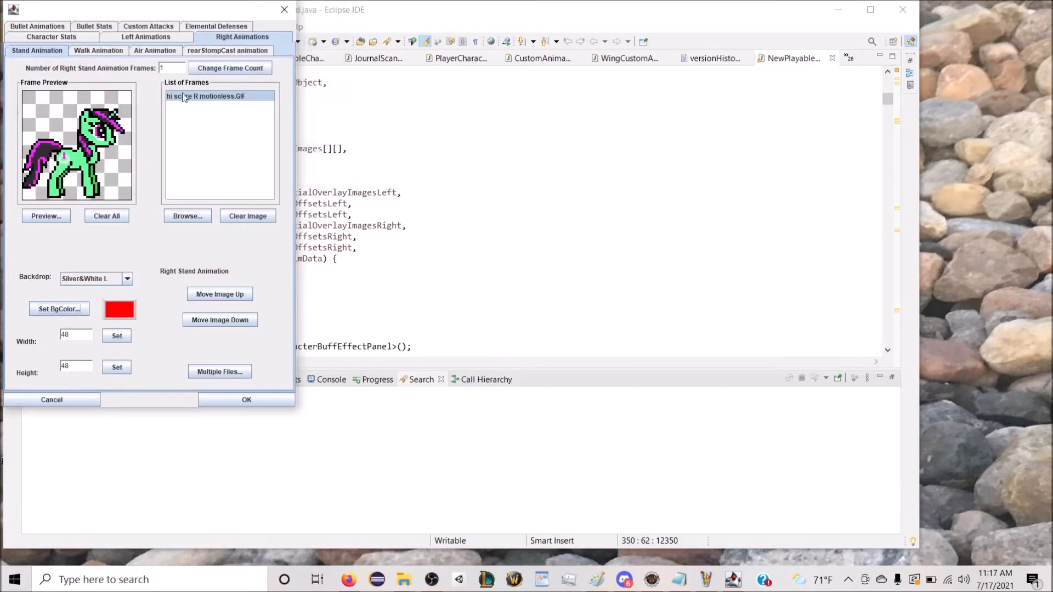
# Step: Give the right walk animation 10 frames and load "hi score R 1" into the first one
pyautogui.click(107, 52)
pyautogui.write('1')
pyautogui.click(217, 68)
pyautogui.click(187, 215)
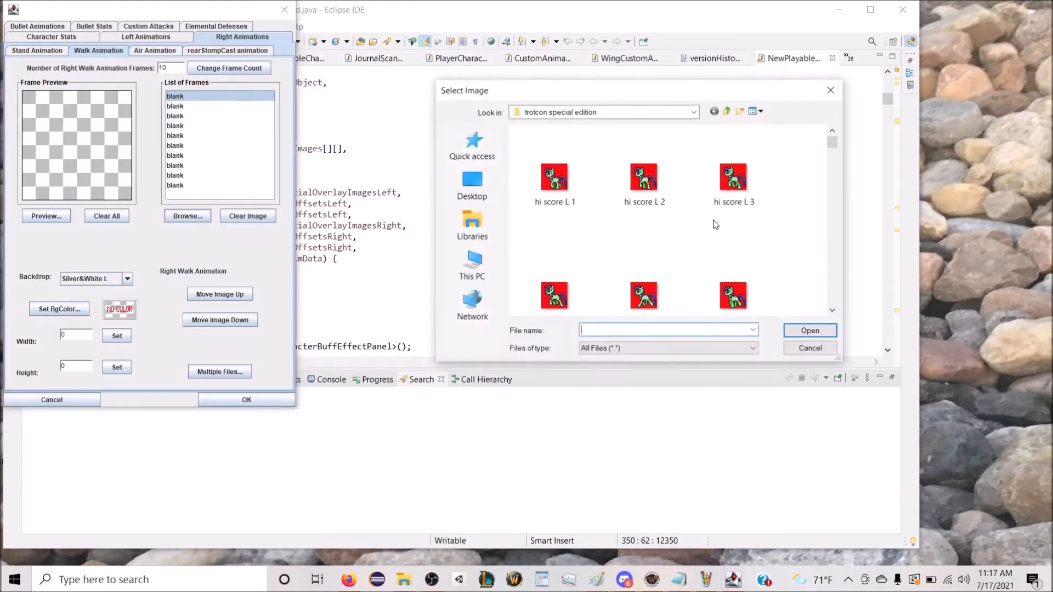
pyautogui.doubleClick(665, 203)
# Step: Load "hi score R 2" and "hi score R 3" into the second and third right walk frames
pyautogui.click(214, 115)
pyautogui.click(198, 106)
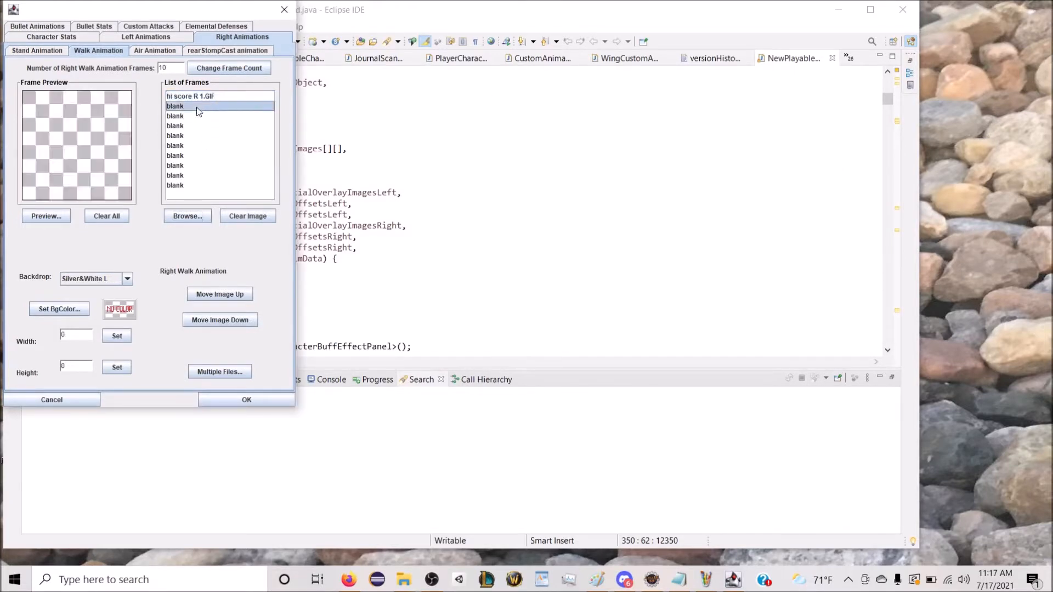
pyautogui.click(187, 214)
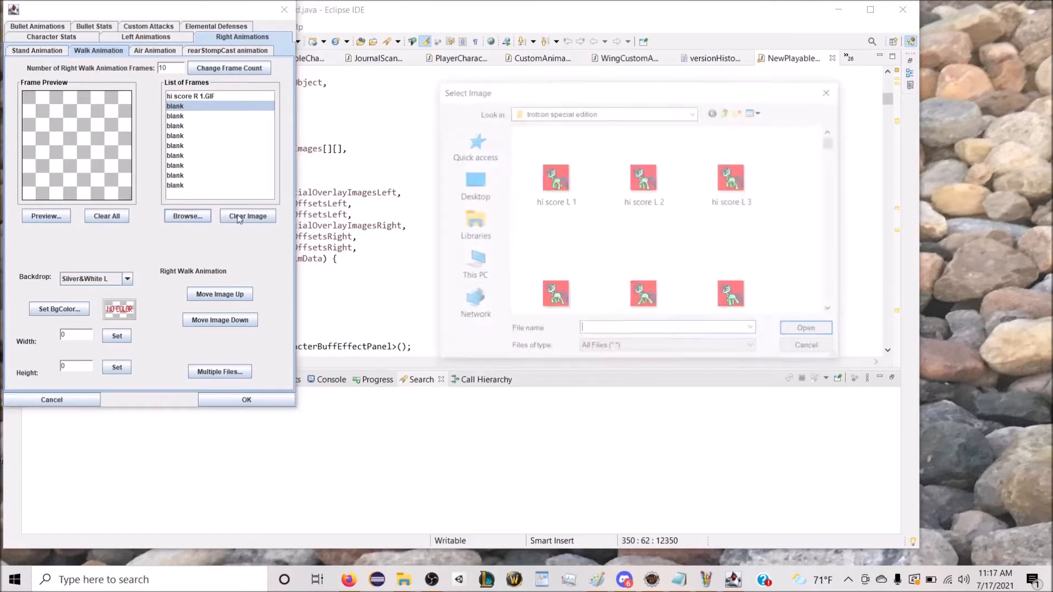
pyautogui.doubleClick(721, 200)
pyautogui.click(226, 116)
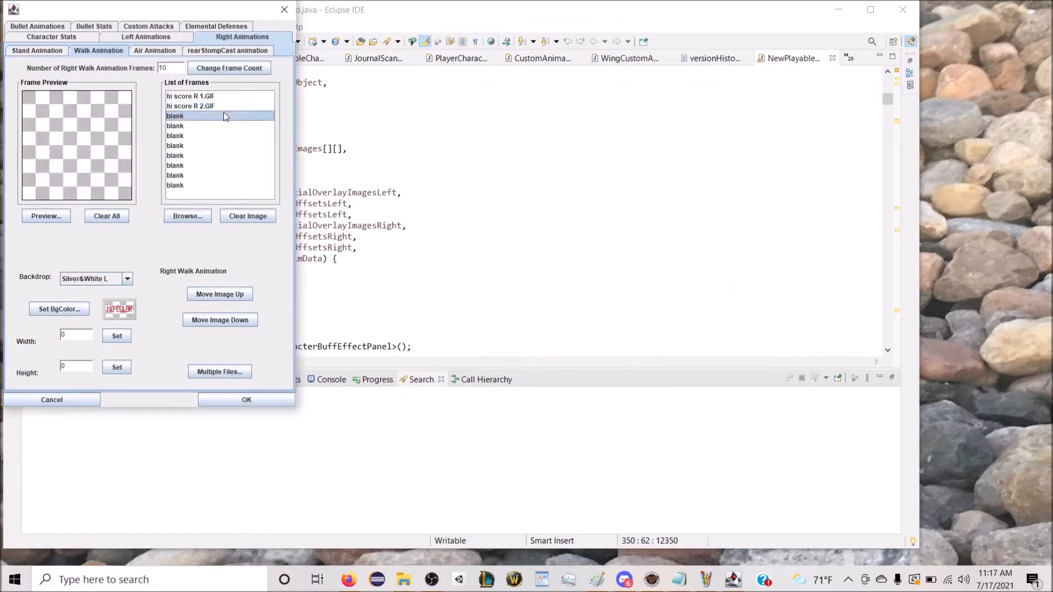
pyautogui.click(183, 218)
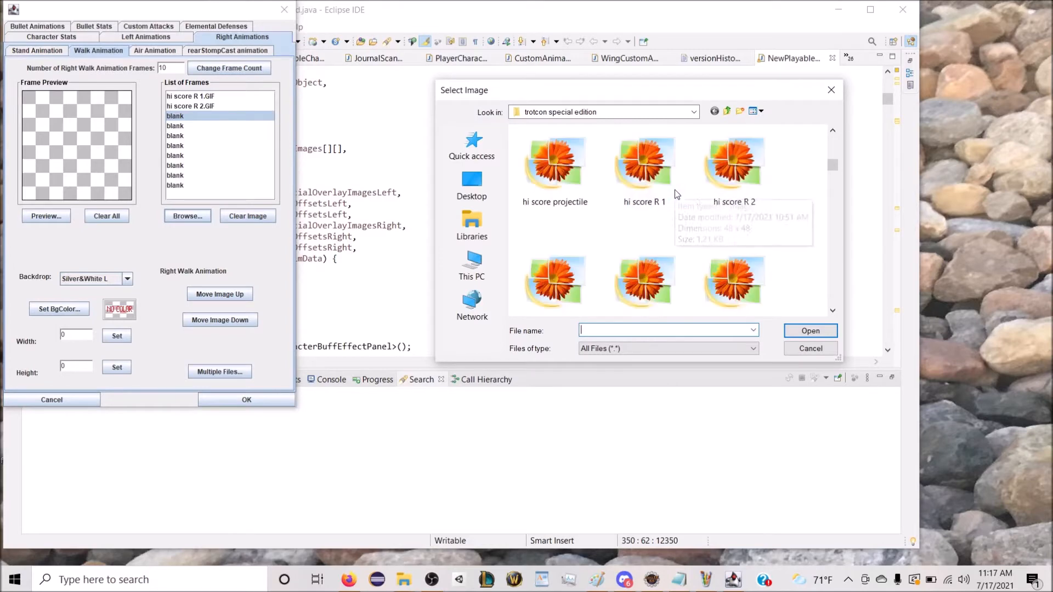
pyautogui.doubleClick(555, 291)
# Step: Load "hi score R 4" and "hi score R 5" into the fourth and fifth right walk frames
pyautogui.click(187, 126)
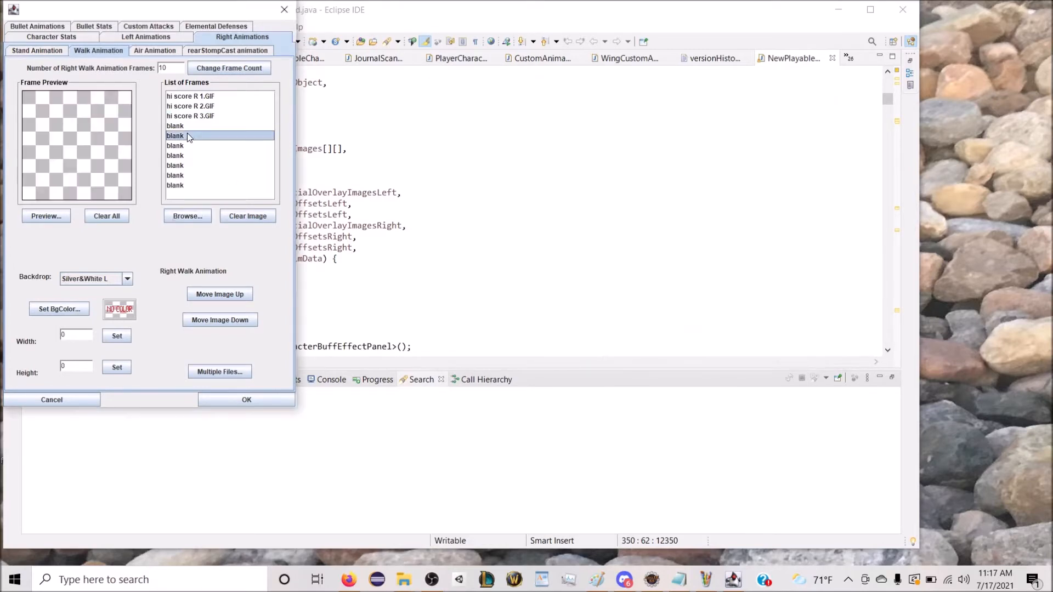
pyautogui.click(187, 216)
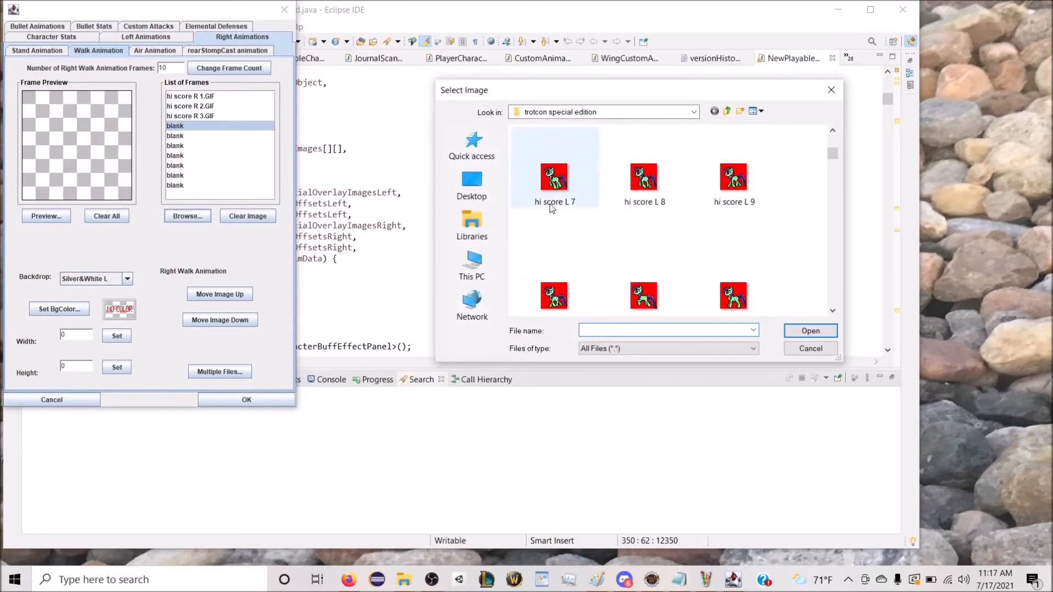
pyautogui.scroll(-2, 658, 219)
pyautogui.click(641, 293)
pyautogui.doubleClick(641, 293)
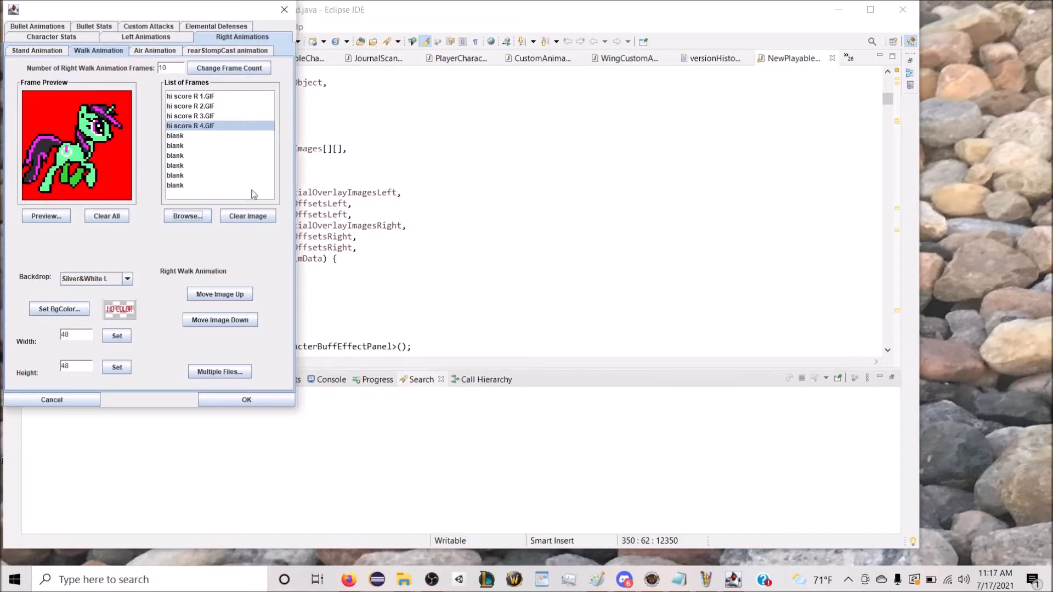
pyautogui.click(192, 136)
pyautogui.click(201, 217)
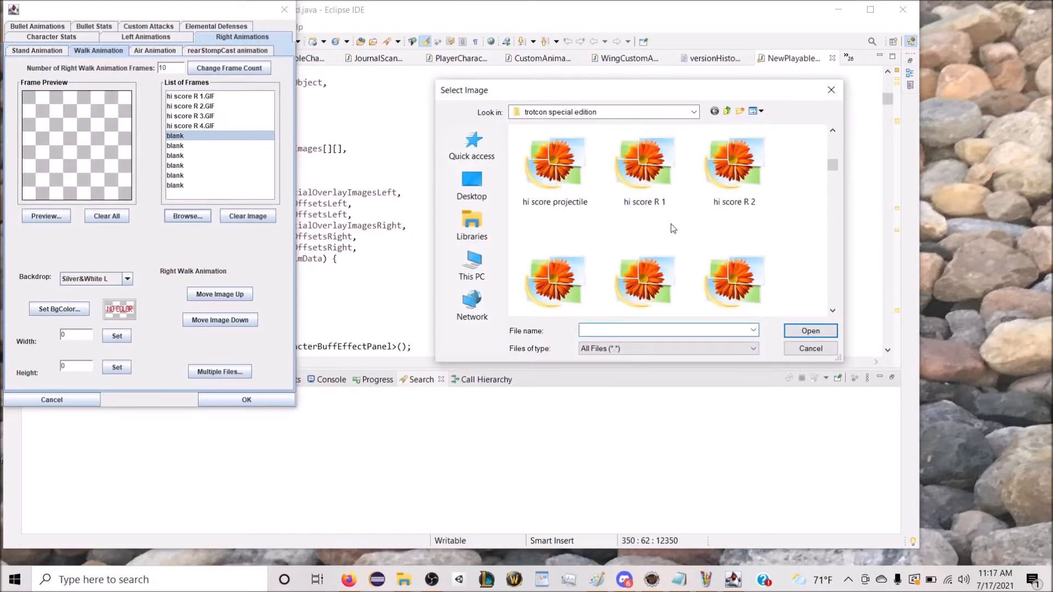
pyautogui.doubleClick(733, 181)
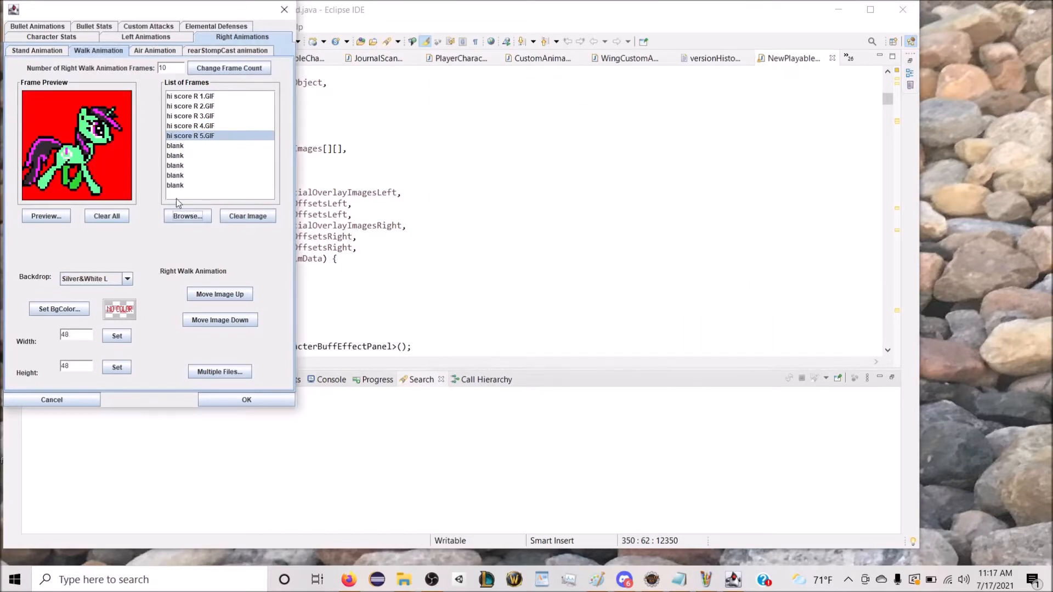
# Step: Load "hi score R 6" and "hi score R 7" into the sixth and seventh right walk frames
pyautogui.click(177, 147)
pyautogui.click(188, 216)
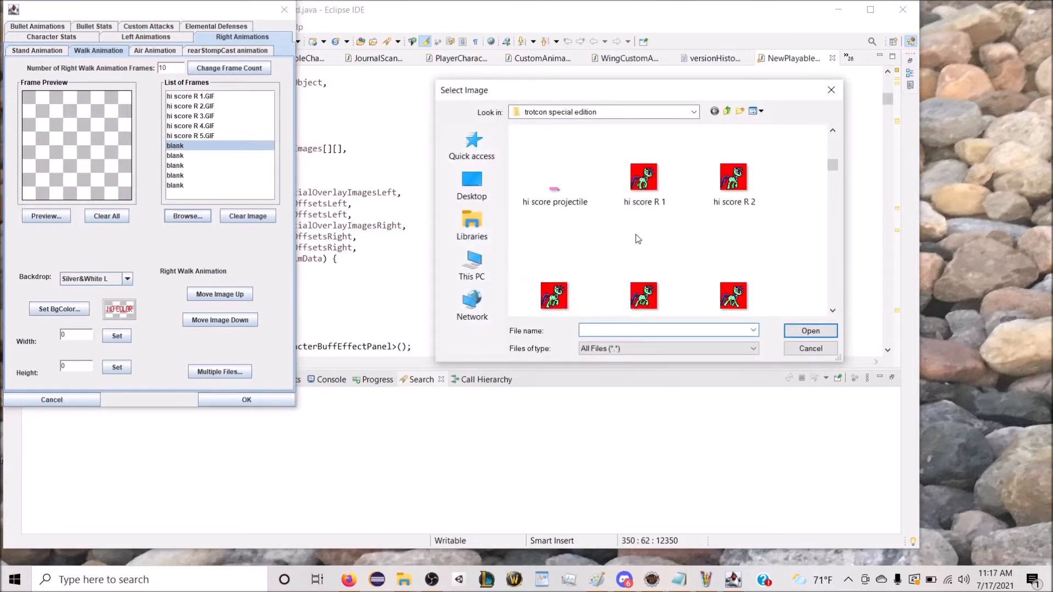
pyautogui.doubleClick(554, 178)
pyautogui.click(218, 156)
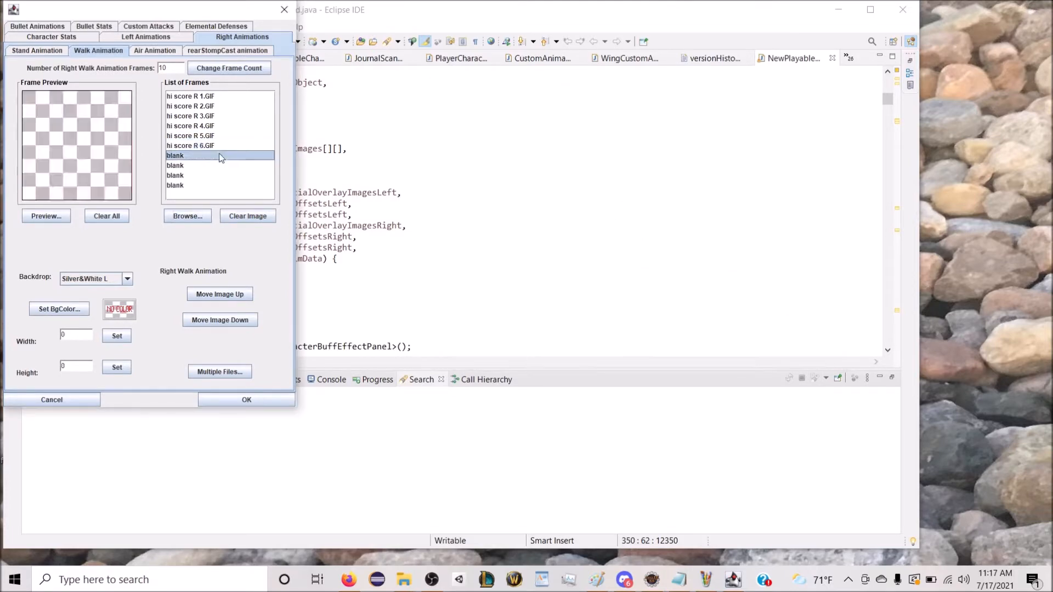
pyautogui.click(188, 220)
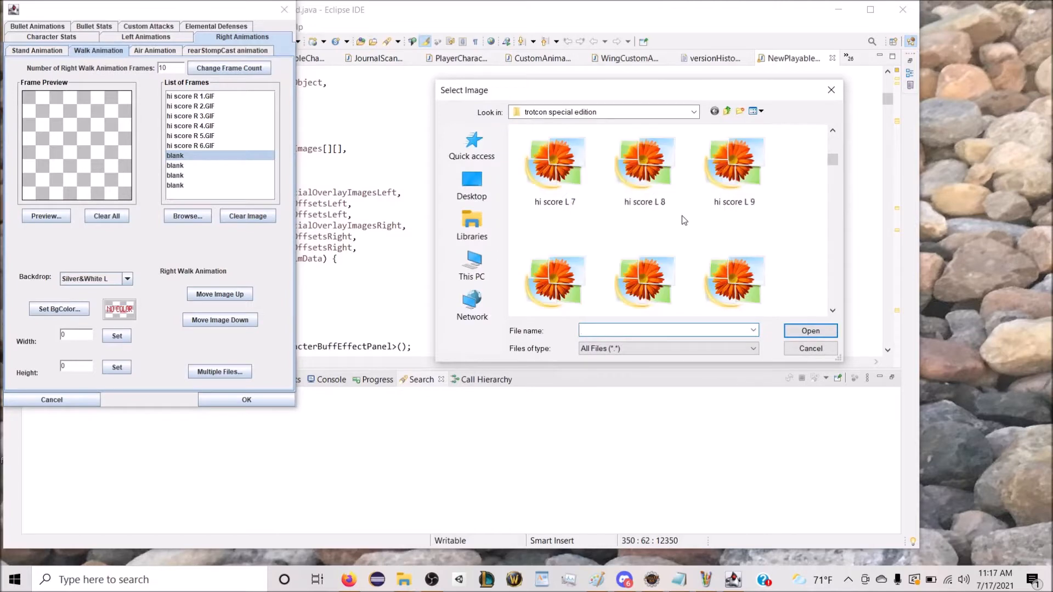
pyautogui.scroll(-1, 682, 216)
pyautogui.doubleClick(639, 272)
pyautogui.click(631, 272)
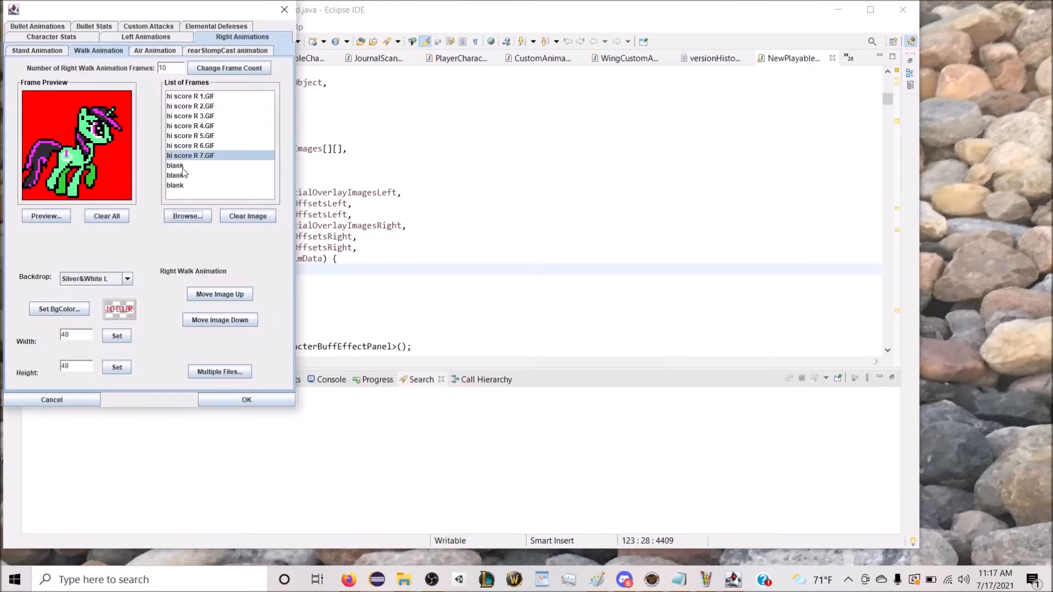
# Step: Load "hi score R 8" and "hi score R 9" into the eighth and ninth right walk frames
pyautogui.click(184, 166)
pyautogui.click(186, 216)
pyautogui.scroll(-3, 633, 216)
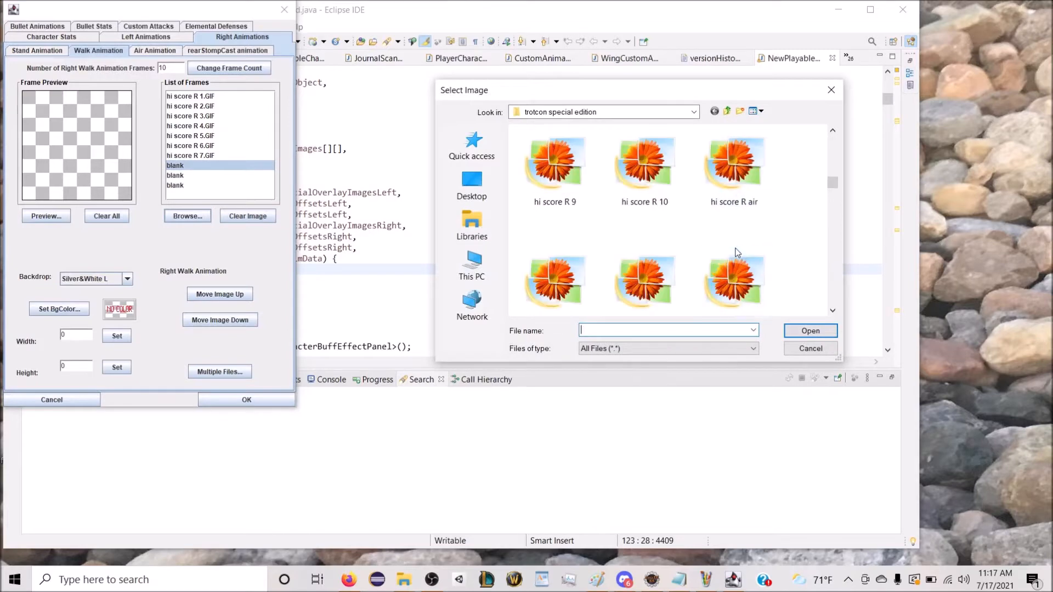
pyautogui.scroll(1, 632, 217)
pyautogui.doubleClick(730, 193)
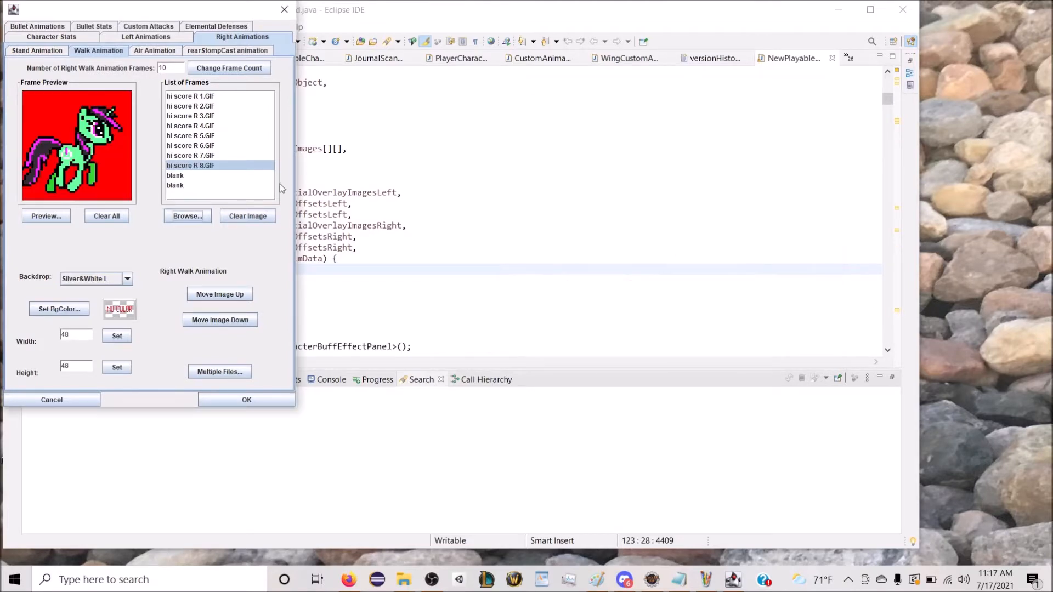
pyautogui.click(245, 184)
pyautogui.click(228, 176)
pyautogui.click(195, 214)
pyautogui.scroll(-2, 647, 248)
pyautogui.doubleClick(555, 279)
# Step: Load "hi score R 10" into the last blank right walk frame
pyautogui.click(186, 186)
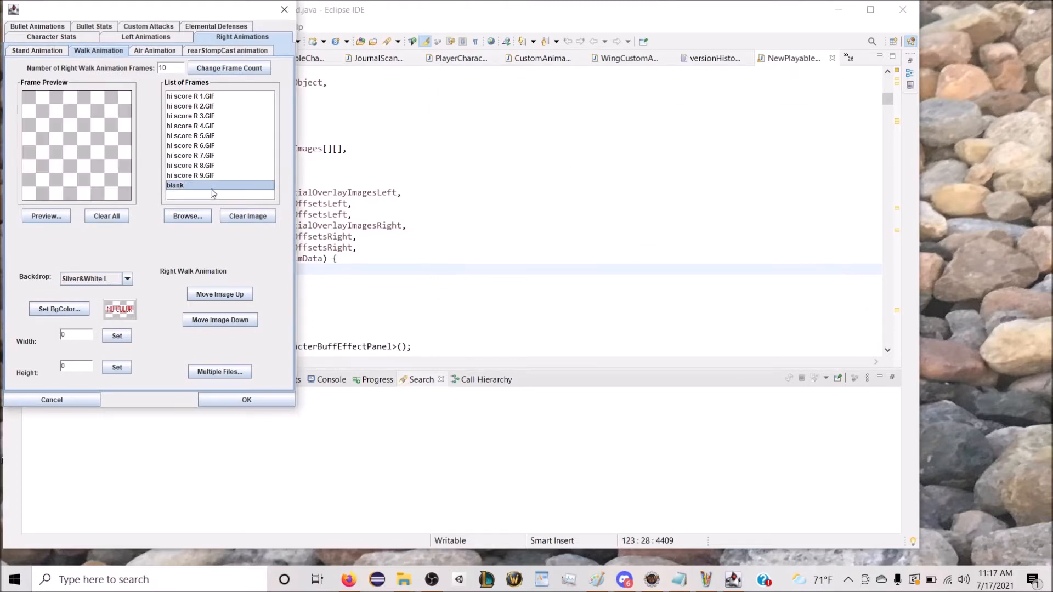
pyautogui.click(187, 216)
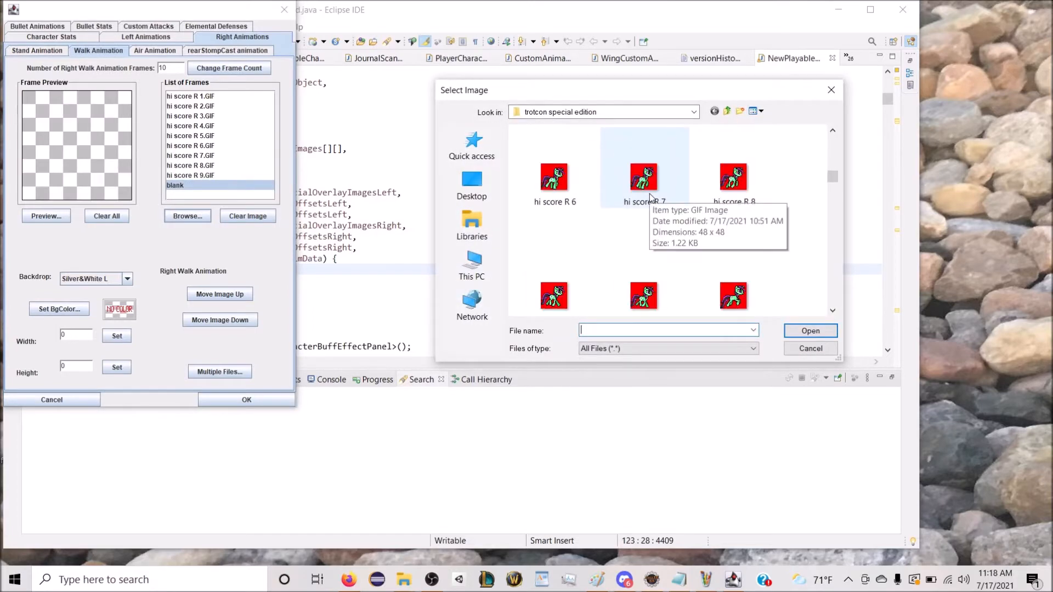
pyautogui.scroll(-2, 647, 219)
pyautogui.doubleClick(645, 165)
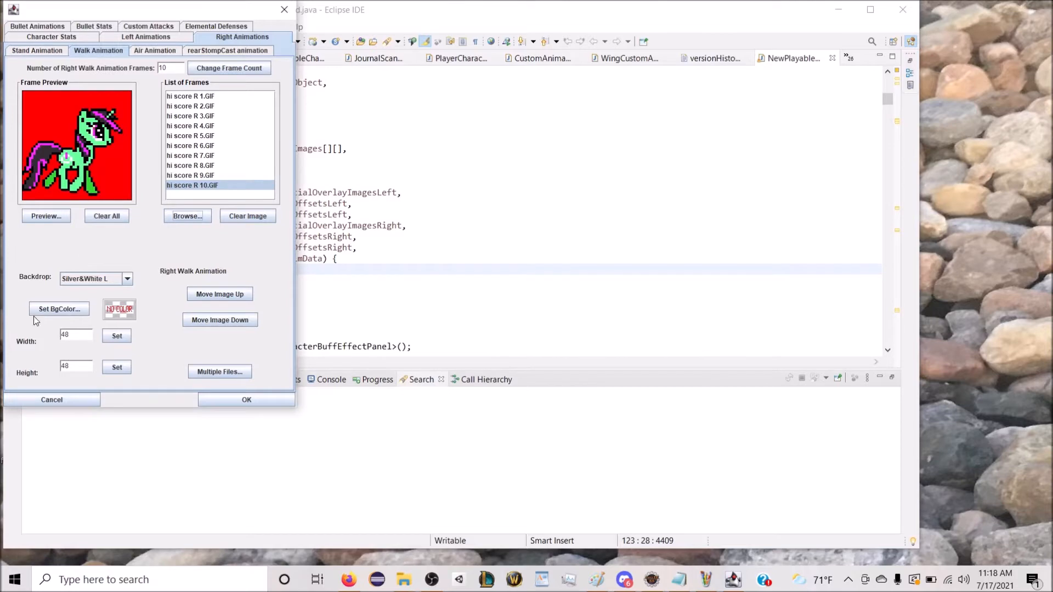
# Step: Set red as the background colour for all right walk animation images
pyautogui.click(77, 308)
pyautogui.click(34, 107)
pyautogui.click(334, 81)
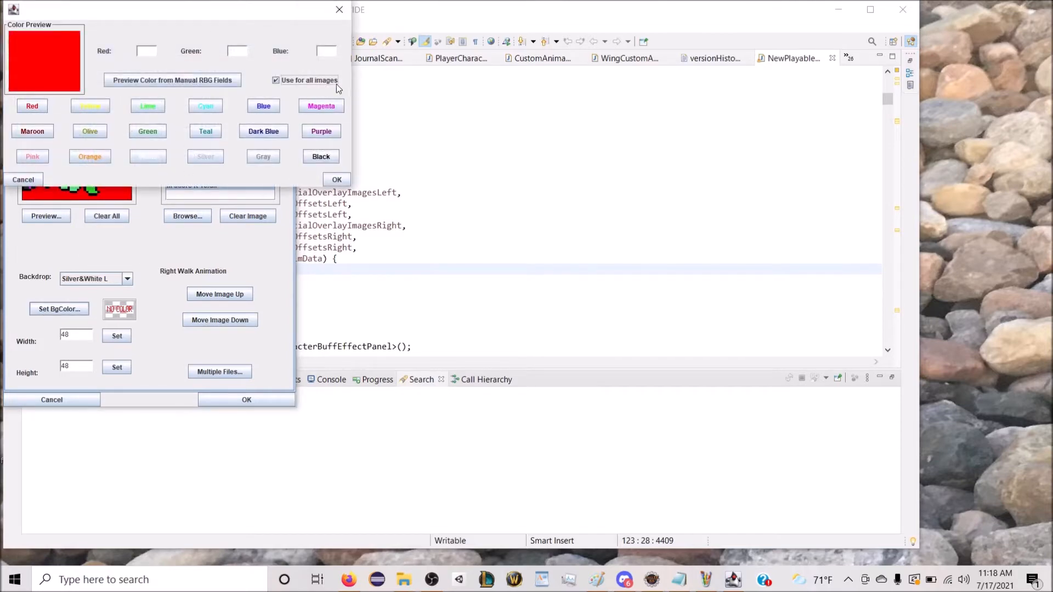
pyautogui.click(335, 173)
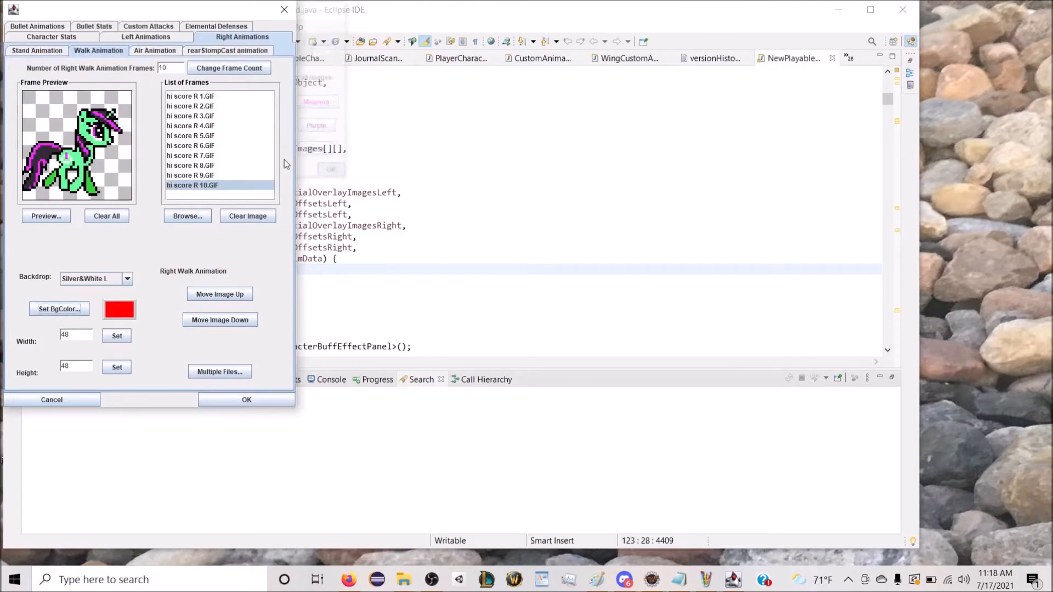
# Step: Create one right air animation frame and load "hi score R air" into it
pyautogui.click(150, 53)
pyautogui.click(209, 70)
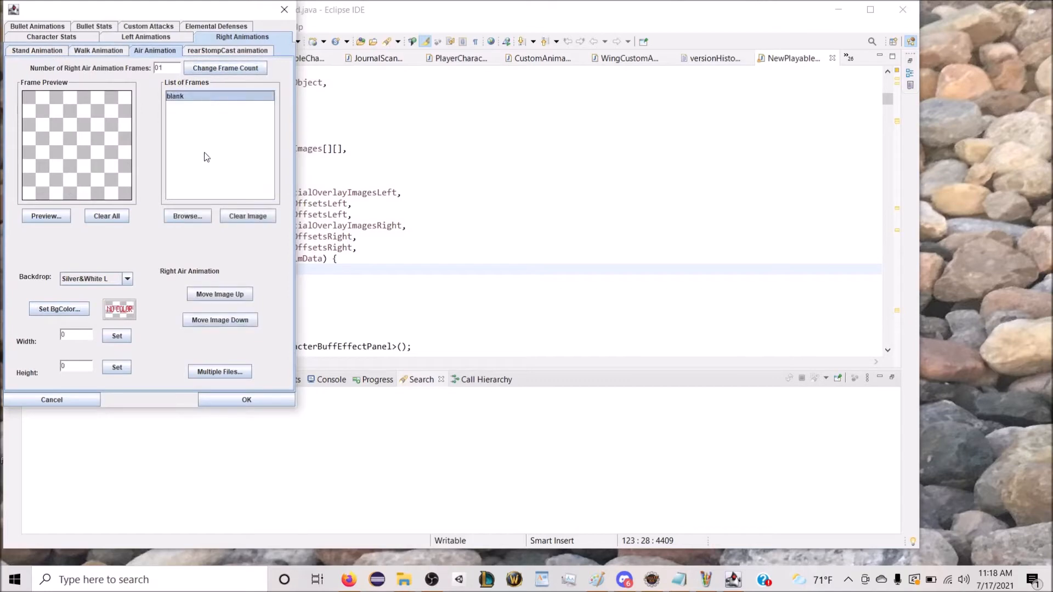
pyautogui.click(179, 218)
pyautogui.scroll(-1, 685, 278)
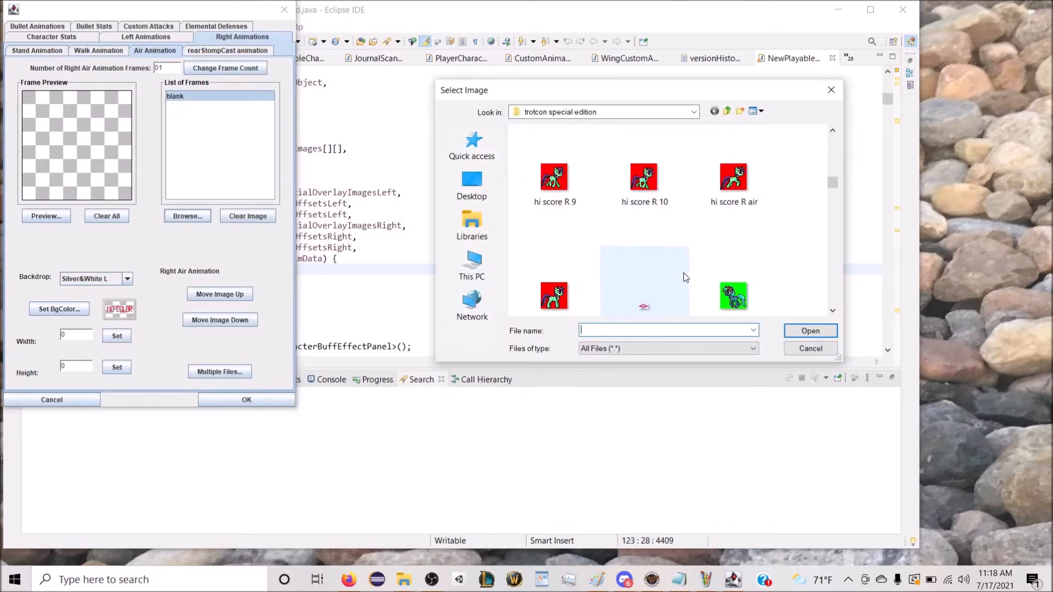
pyautogui.doubleClick(729, 189)
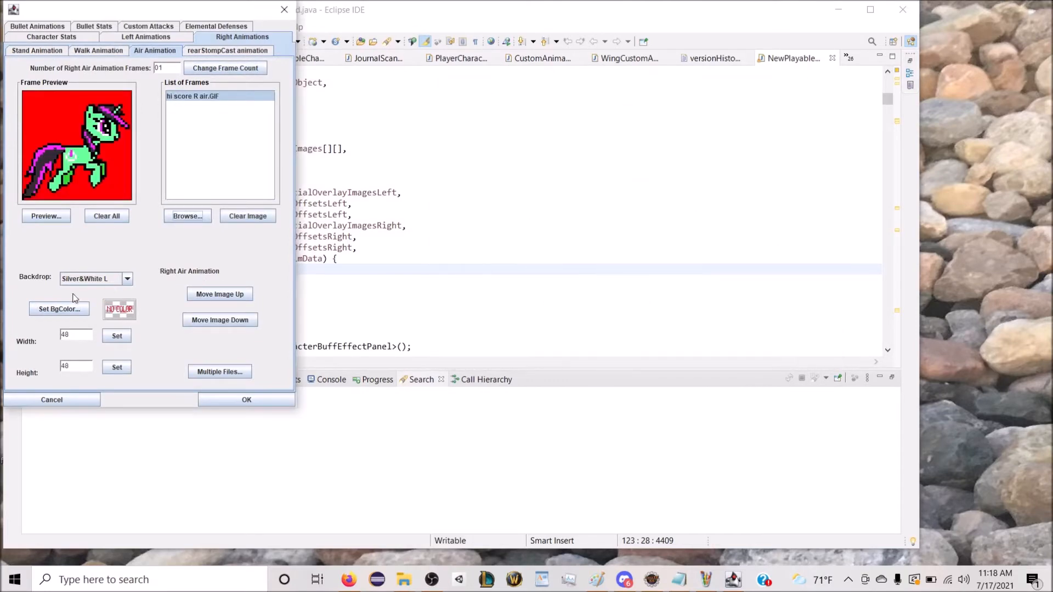
# Step: Set red as the background colour of the right air frame, and check the right stand, walk and air animations
pyautogui.click(60, 309)
pyautogui.click(22, 112)
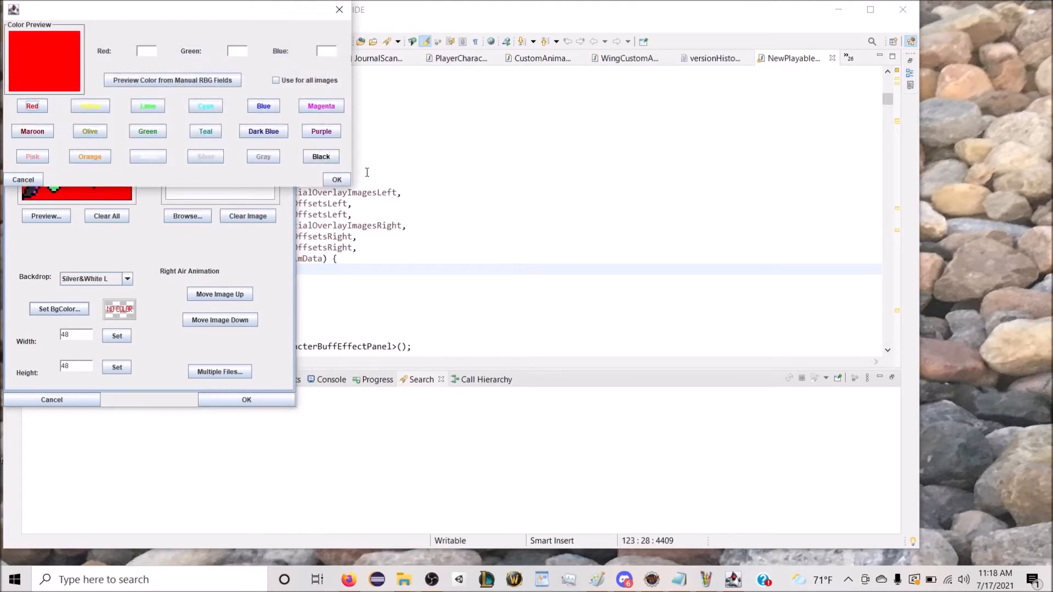
pyautogui.click(337, 180)
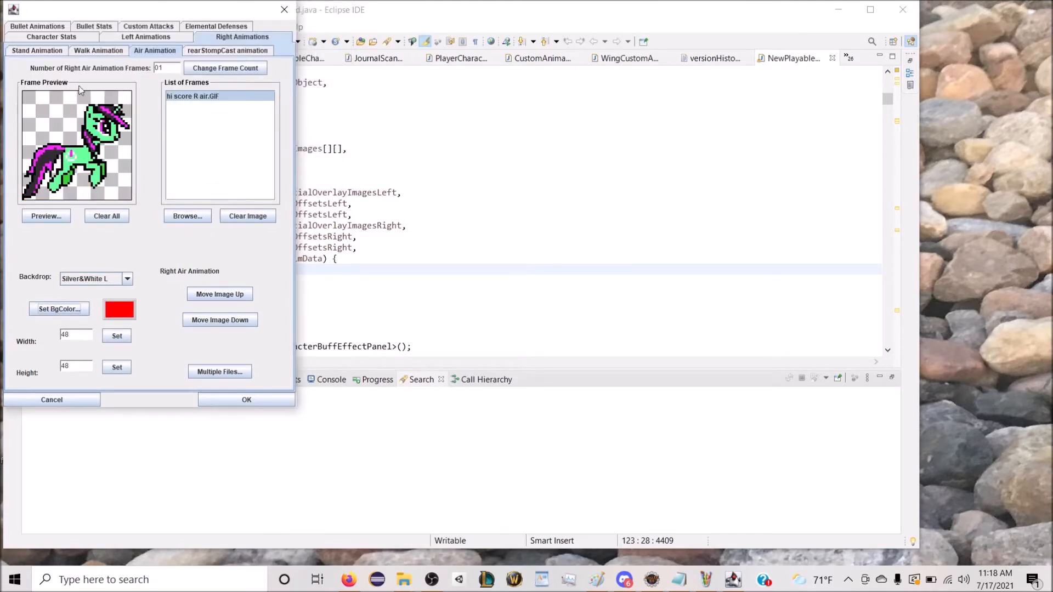
pyautogui.click(57, 48)
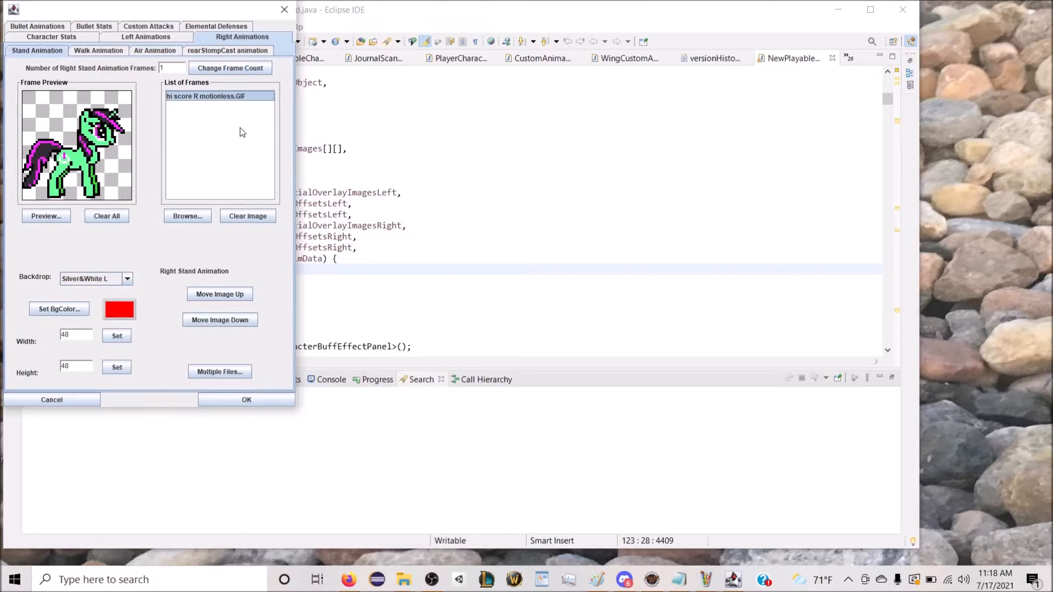
pyautogui.click(117, 54)
pyautogui.click(138, 52)
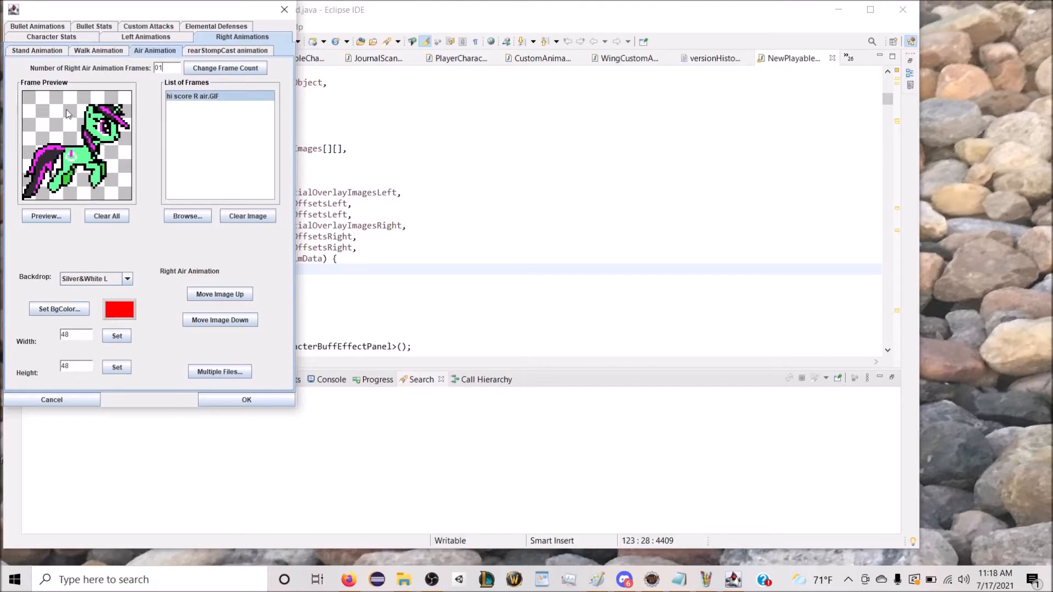
# Step: Load "hi score L motionless" as the character's face image in the character stats
pyautogui.click(71, 38)
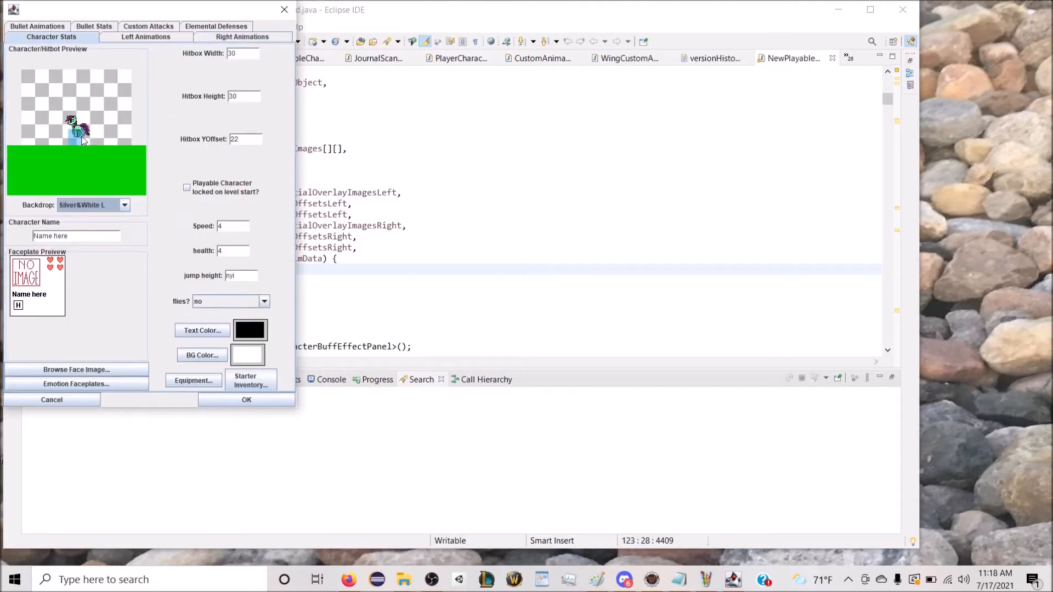
pyautogui.click(66, 369)
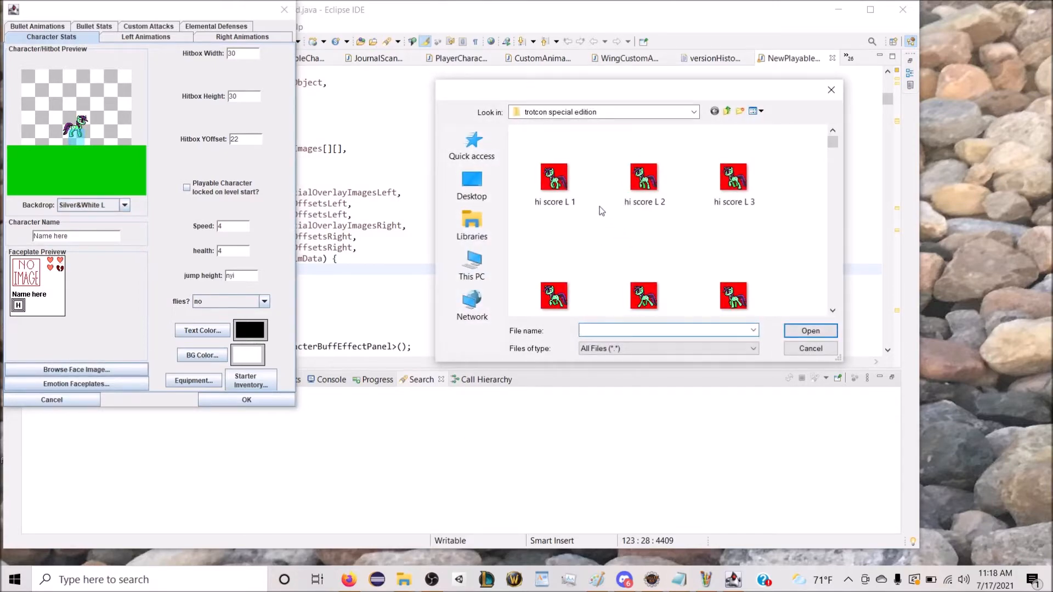
pyautogui.scroll(-3, 601, 211)
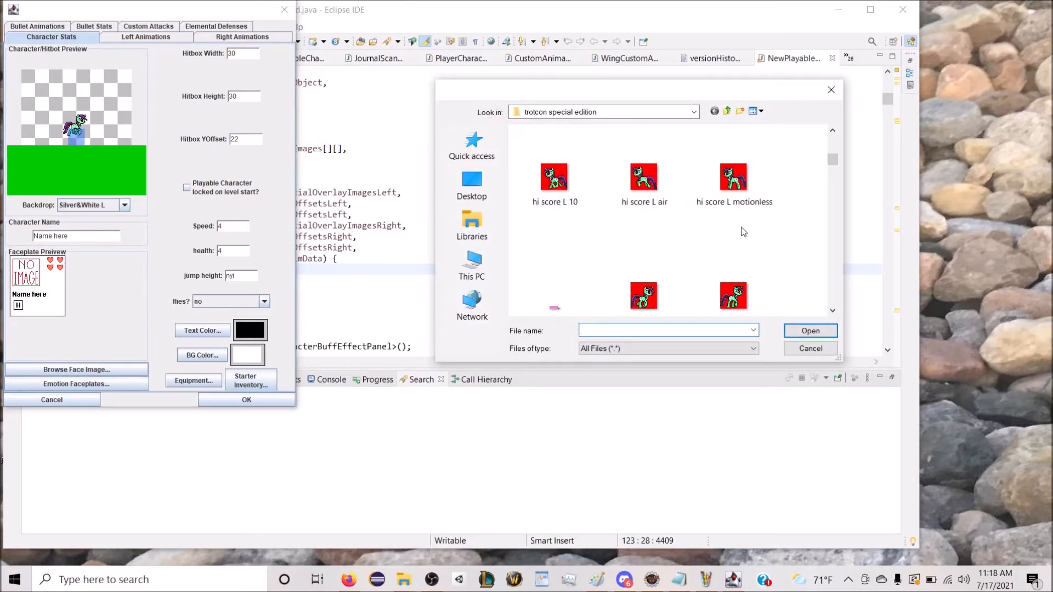
pyautogui.doubleClick(730, 189)
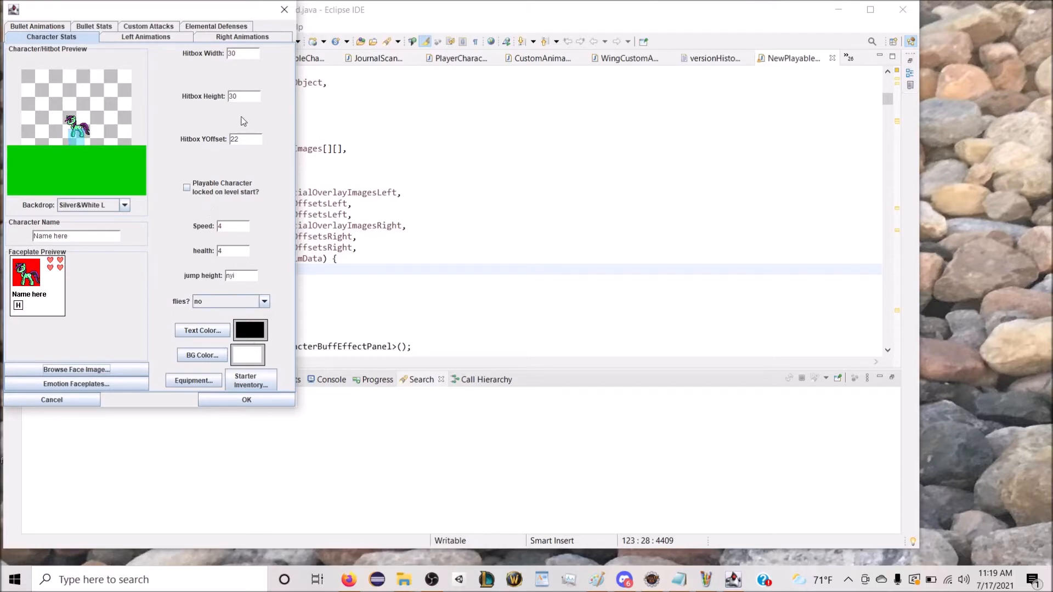
# Step: Set the character's speed to 3 and health to 5
pyautogui.moveTo(224, 229); pyautogui.dragTo(213, 231)
pyautogui.write('3')
pyautogui.click(227, 254)
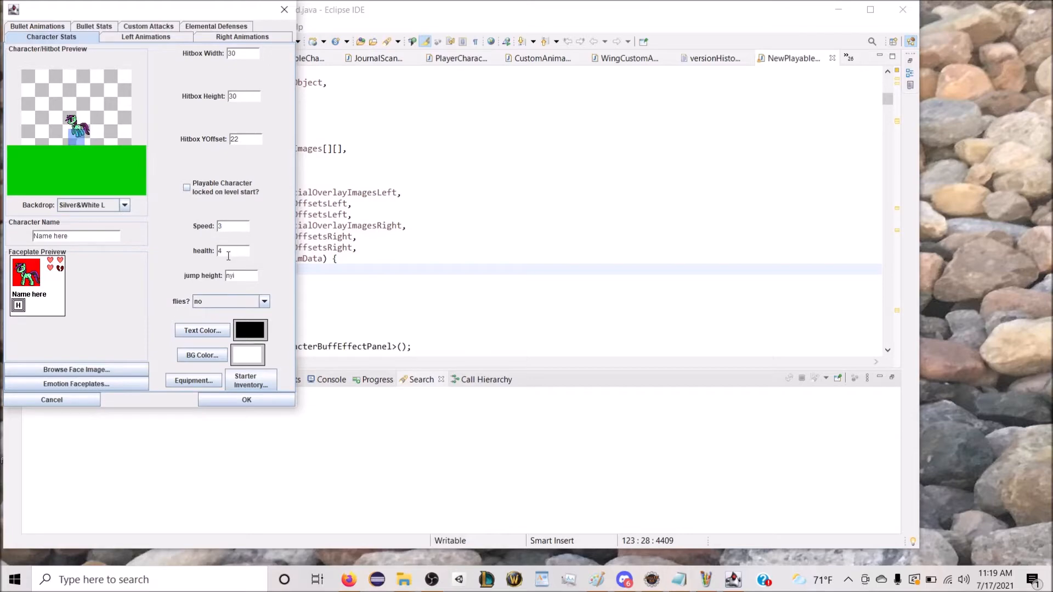
pyautogui.moveTo(227, 254); pyautogui.dragTo(218, 258)
pyautogui.write('5')
# Step: Adjust the character's hitbox YOffset, trying 9 and 10 before setting it to 7
pyautogui.moveTo(250, 143); pyautogui.dragTo(227, 141)
pyautogui.write('9')
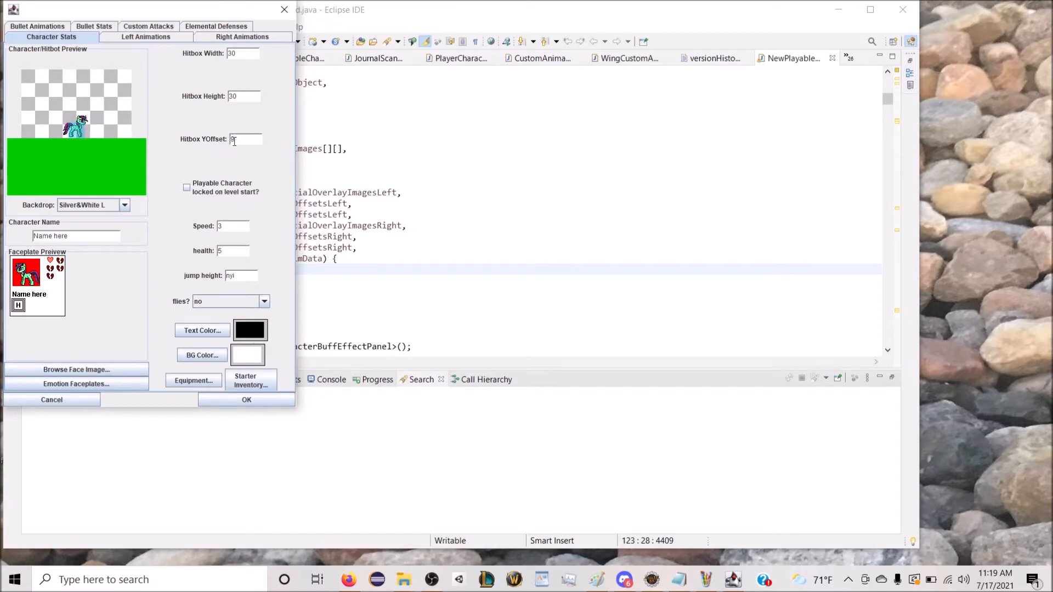
pyautogui.press('BackSpace')
pyautogui.write('10')
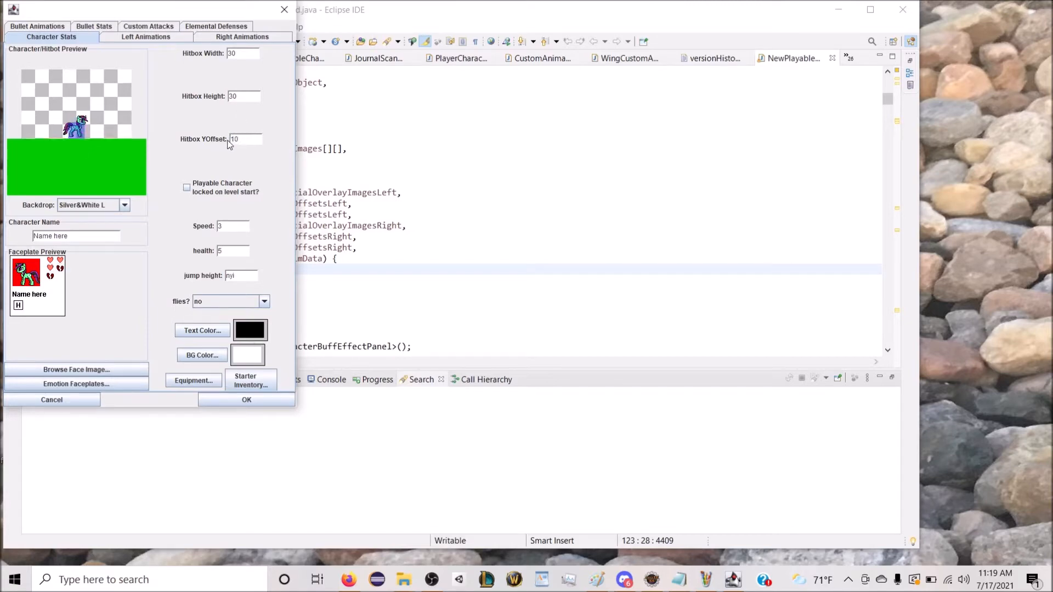
pyautogui.moveTo(244, 140); pyautogui.dragTo(230, 141)
pyautogui.write('7')
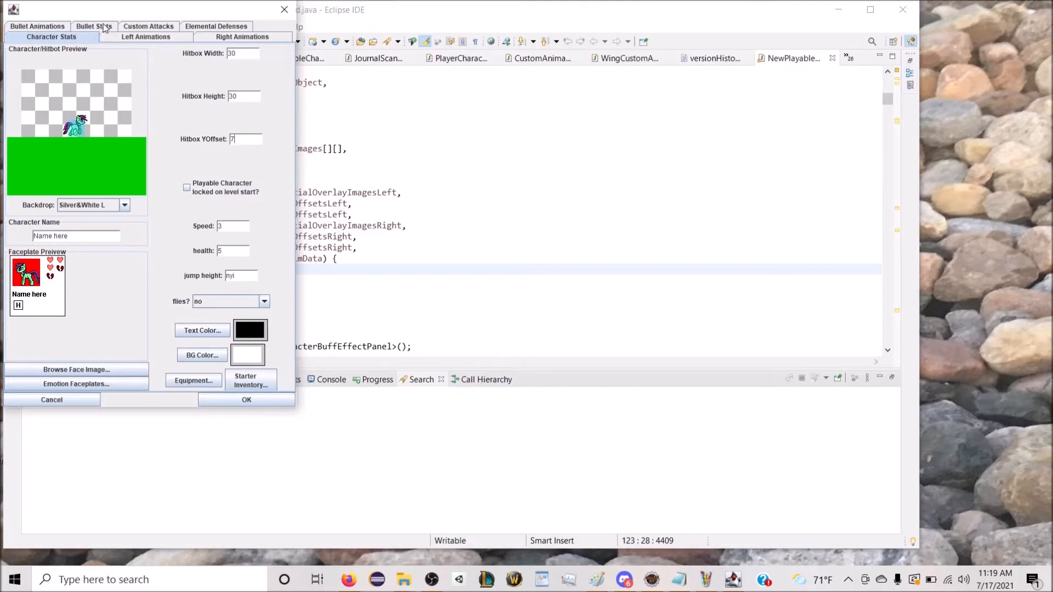
# Step: Set the number of bullet animation frames to 1 and select the blank bullet frame
pyautogui.click(48, 28)
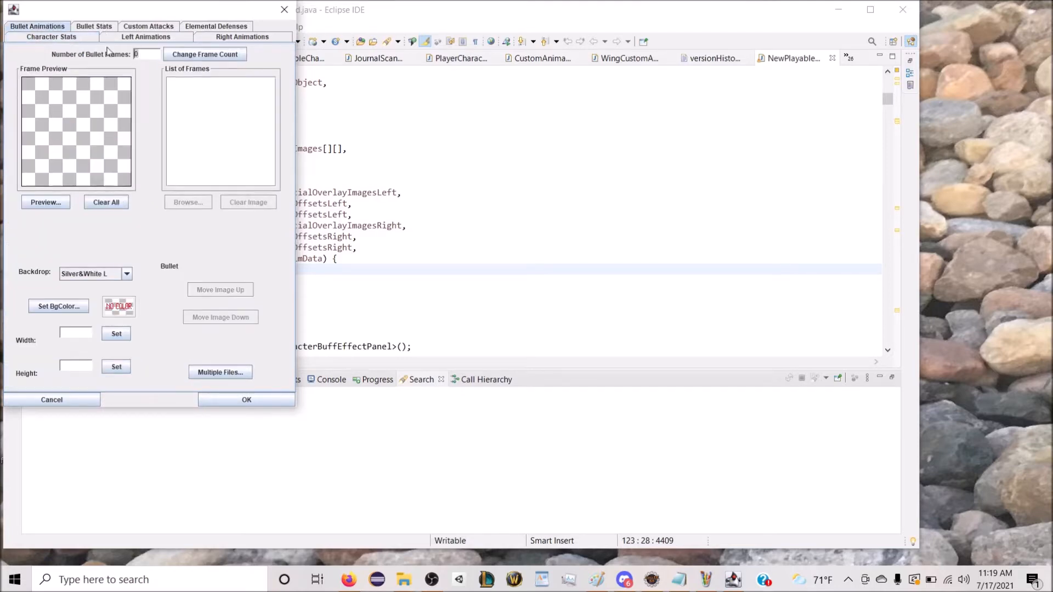
pyautogui.doubleClick(137, 54)
pyautogui.write('1')
pyautogui.click(206, 54)
pyautogui.click(192, 83)
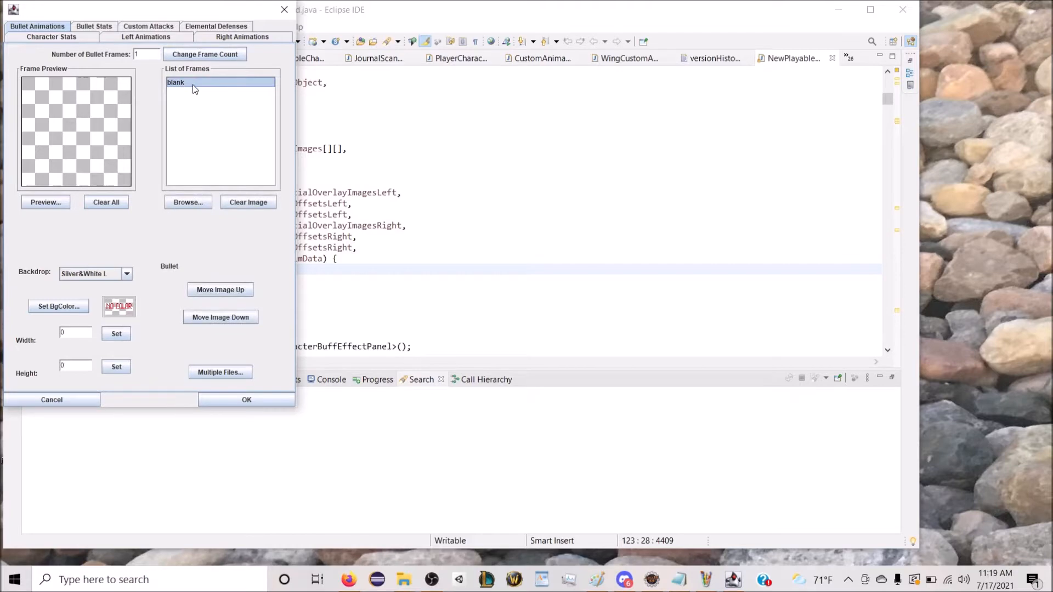
# Step: Load "hi score projectile" into the bullet frame and set its background colour to white
pyautogui.click(199, 201)
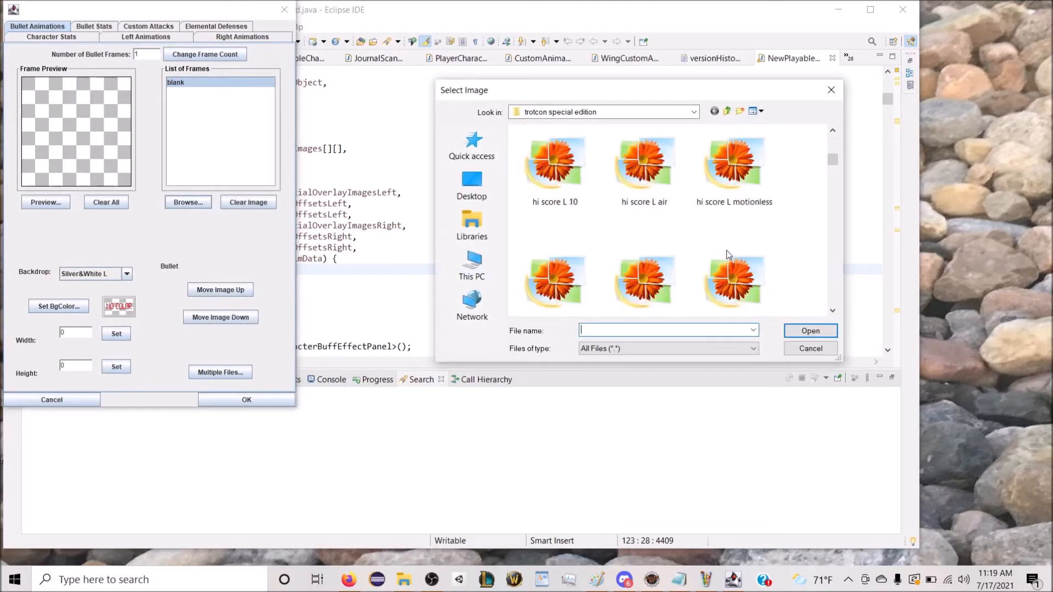
pyautogui.doubleClick(554, 187)
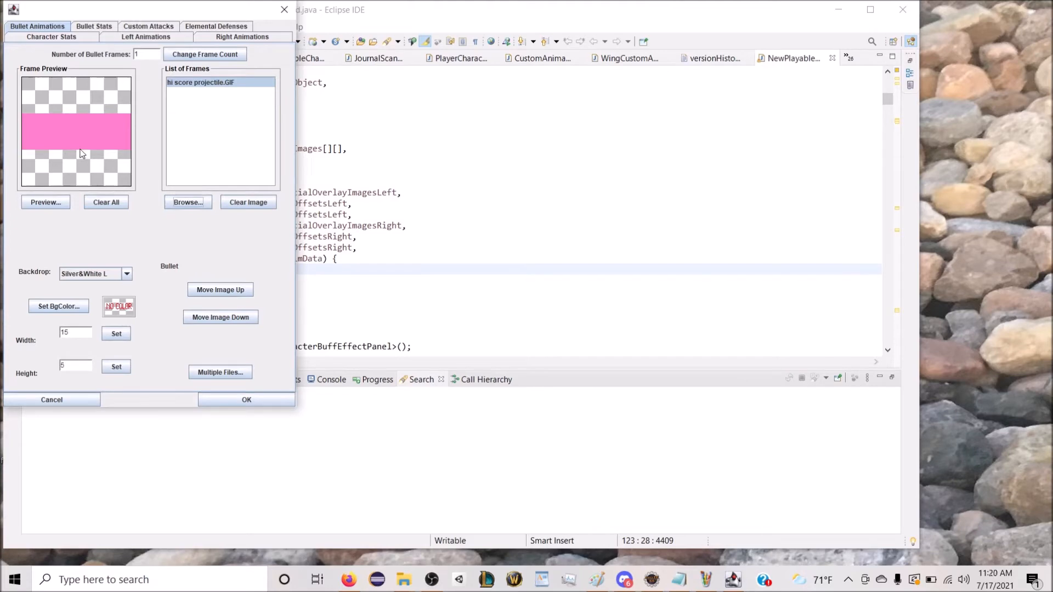
pyautogui.click(64, 311)
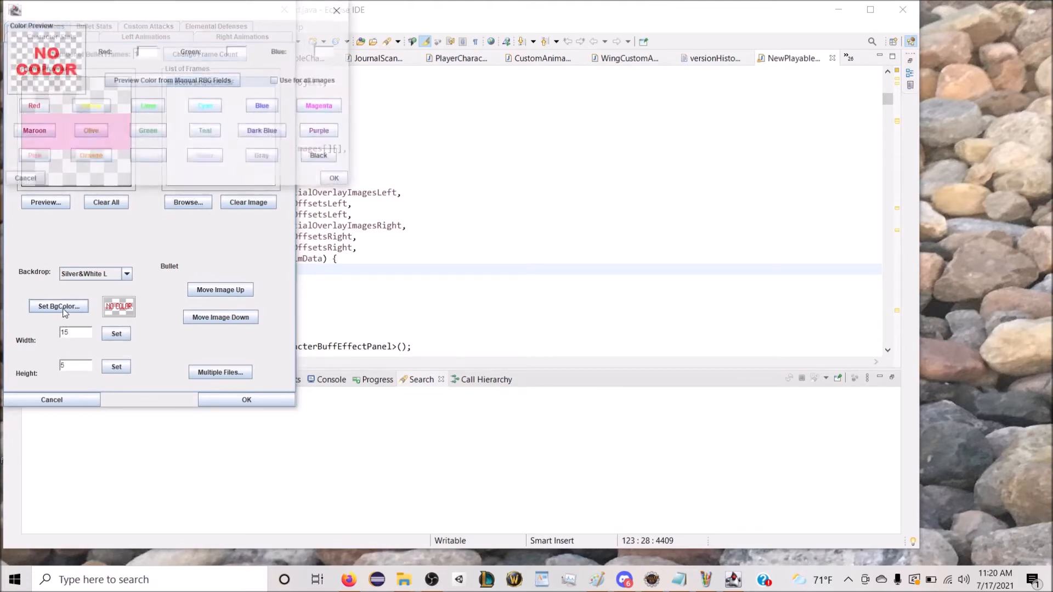
pyautogui.click(342, 180)
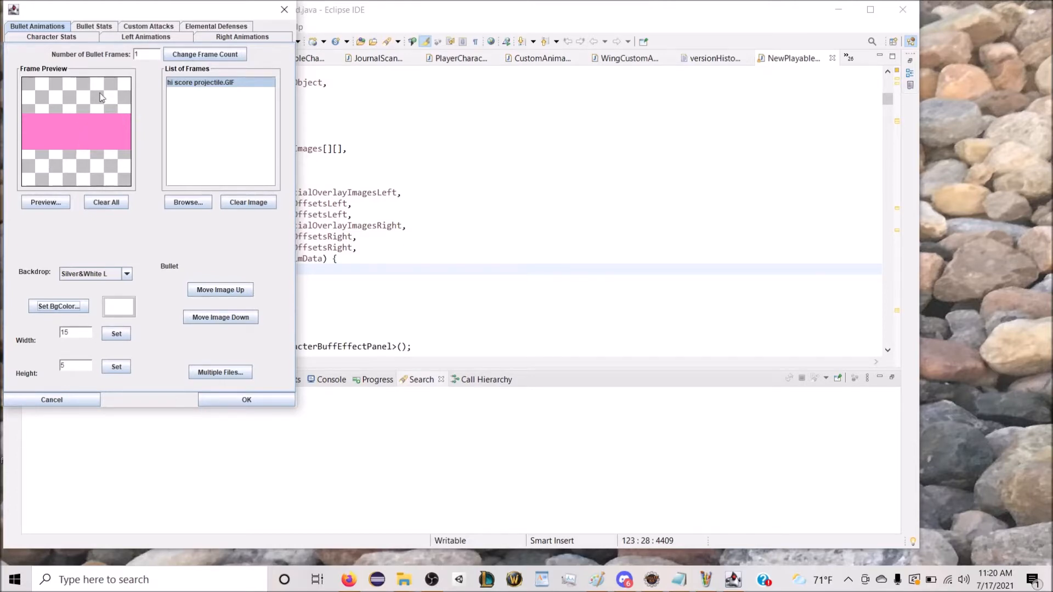
# Step: Review the left air frame and play the preview of the left walk animation
pyautogui.click(87, 39)
pyautogui.click(110, 38)
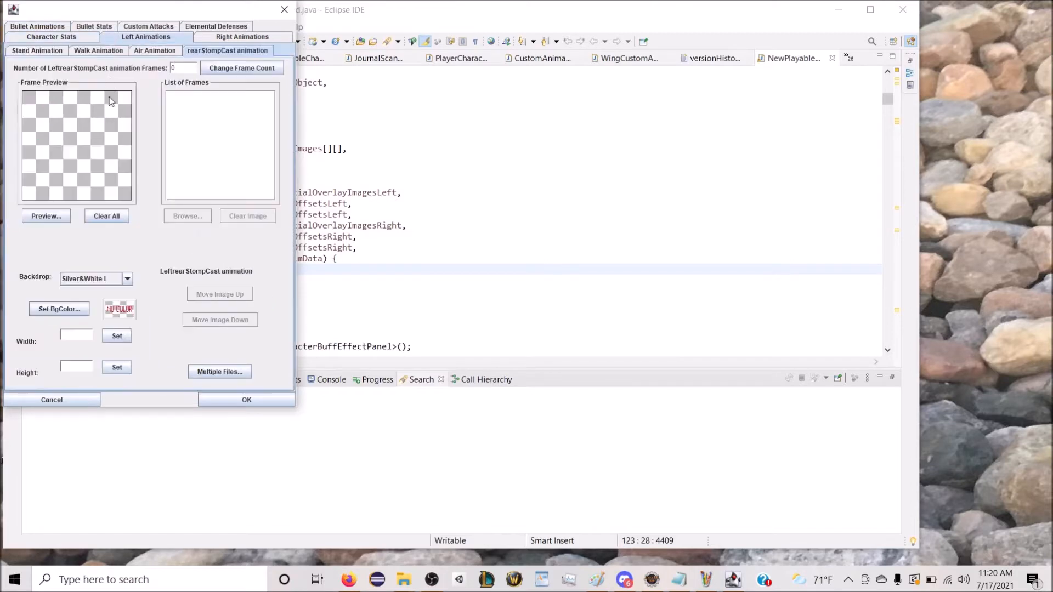
pyautogui.click(149, 51)
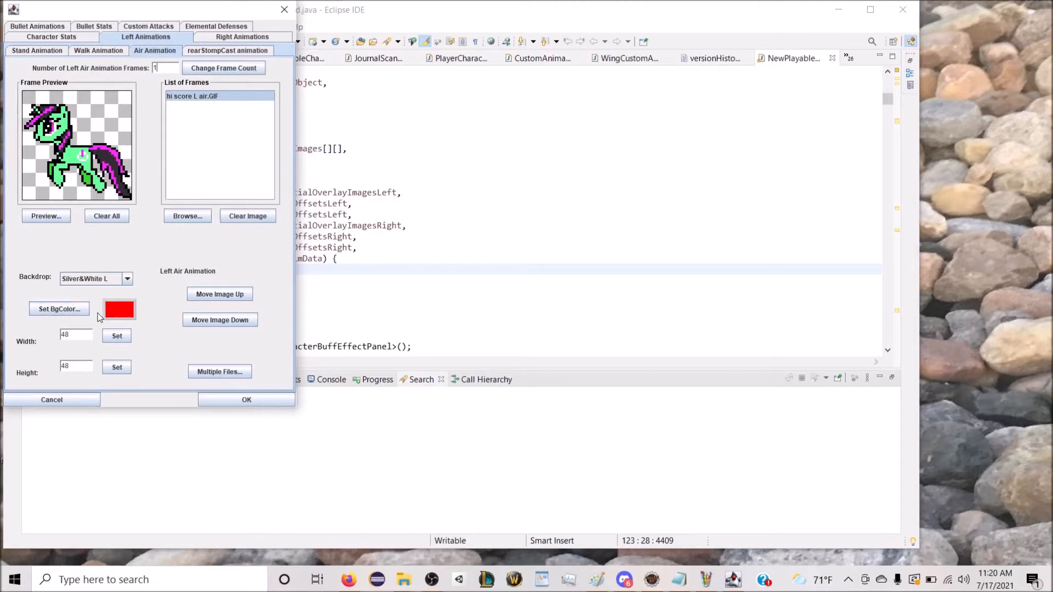
pyautogui.click(99, 51)
pyautogui.click(46, 216)
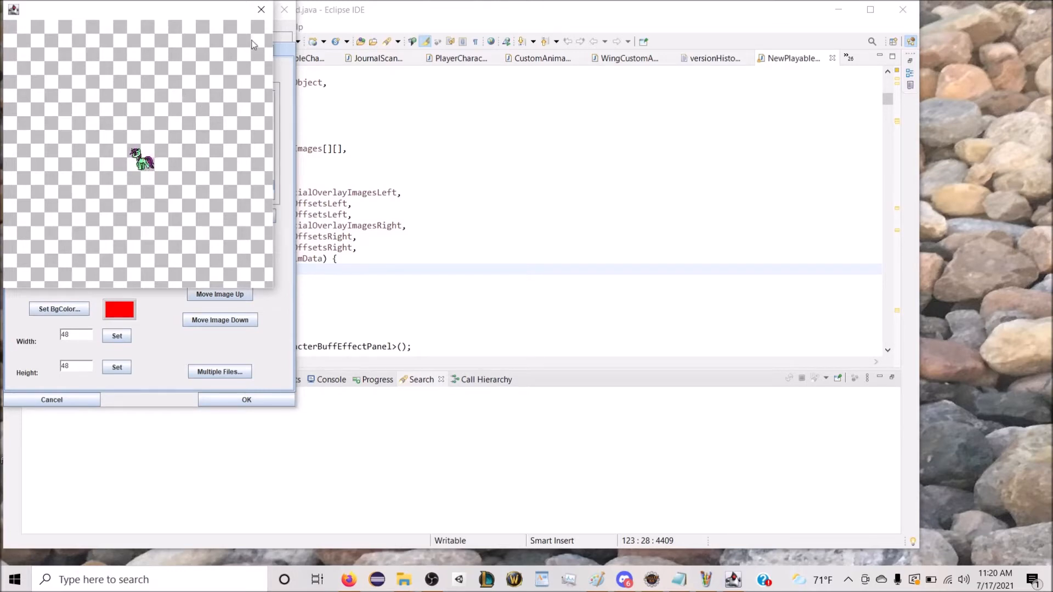
pyautogui.click(261, 10)
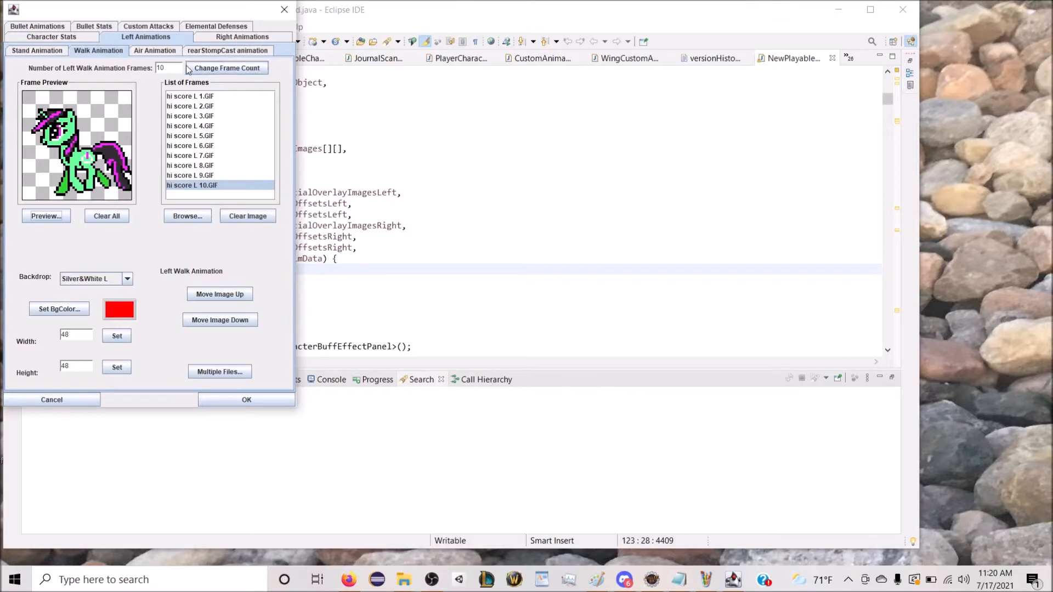
# Step: Set the bullet's attack to 6 with no element, and enable spread shots
pyautogui.click(94, 27)
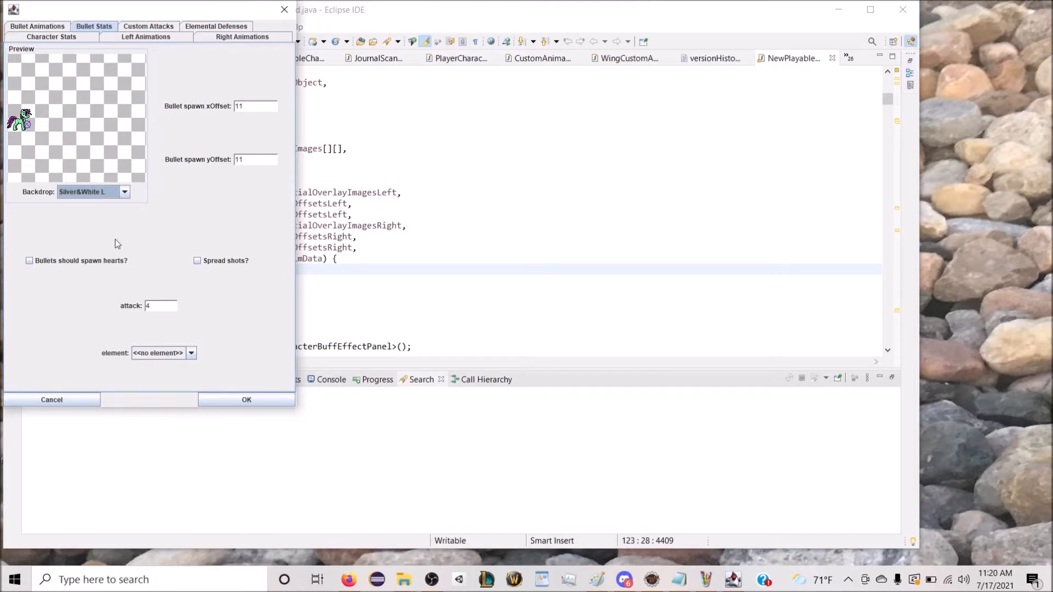
pyautogui.doubleClick(145, 308)
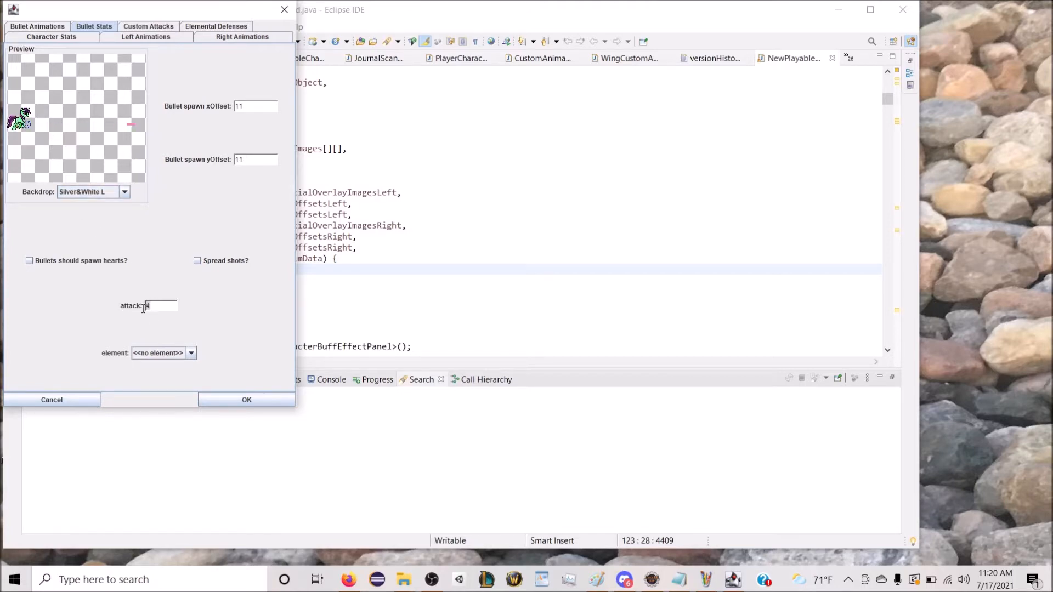
pyautogui.write('6')
pyautogui.click(157, 354)
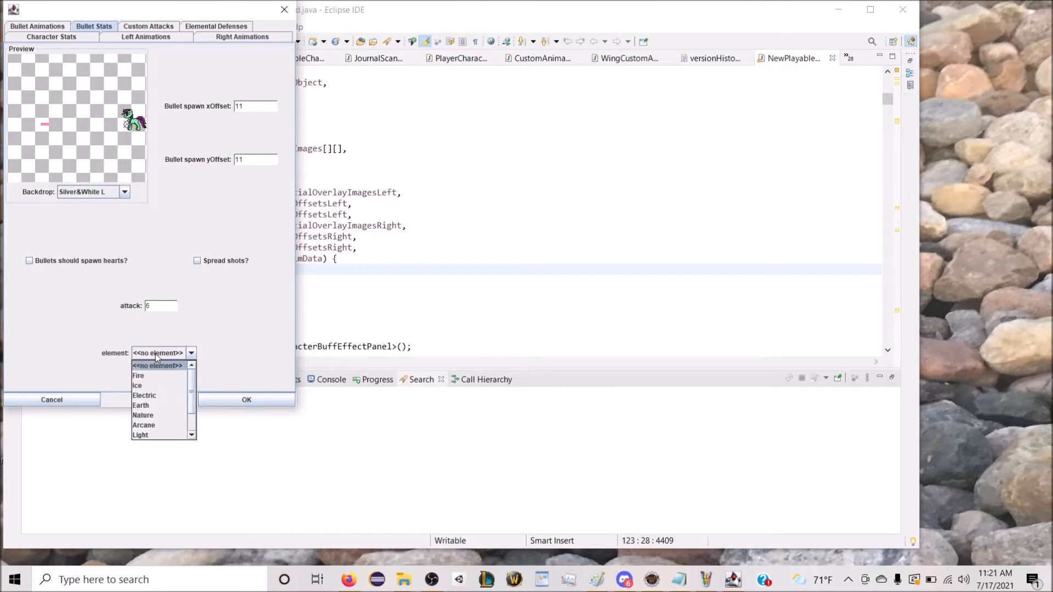
pyautogui.click(179, 366)
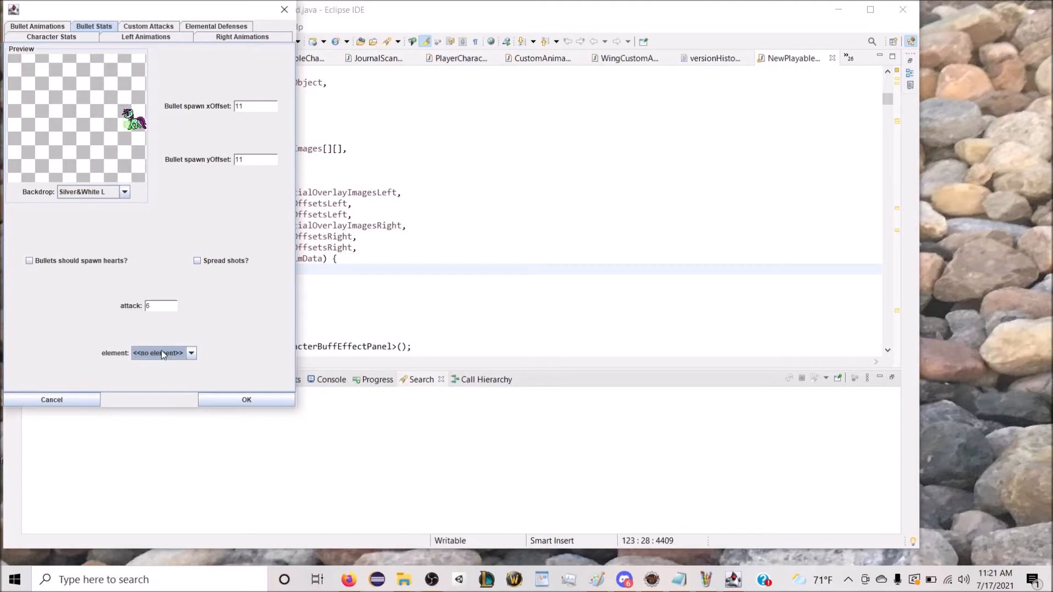
pyautogui.click(196, 263)
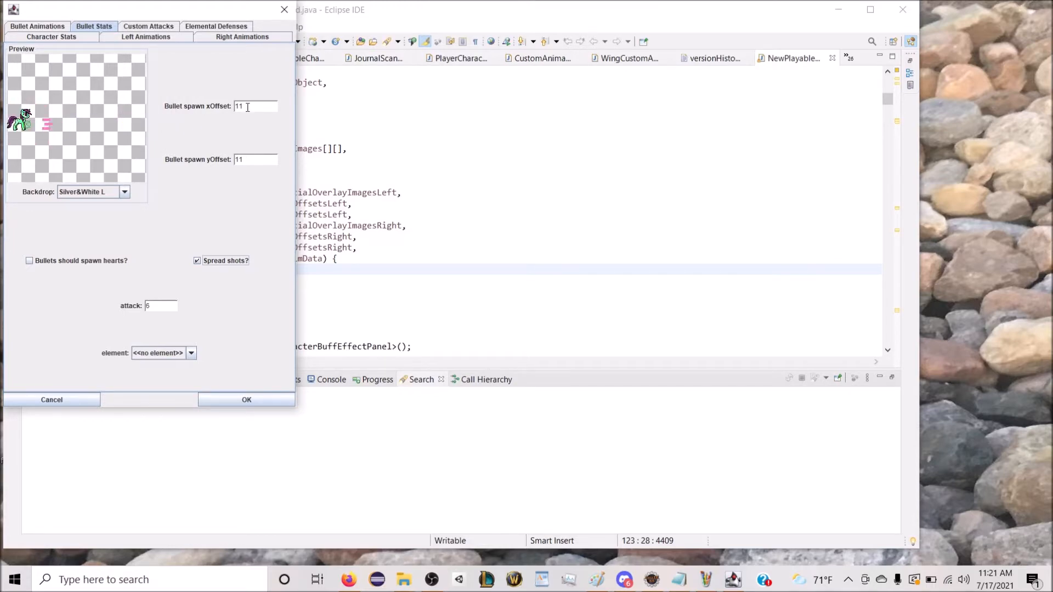
# Step: Set the bullet spawn xOffset to 13 and the bullet spawn yOffset to -13
pyautogui.moveTo(248, 108); pyautogui.dragTo(232, 111)
pyautogui.write('13')
pyautogui.moveTo(261, 161); pyautogui.dragTo(232, 163)
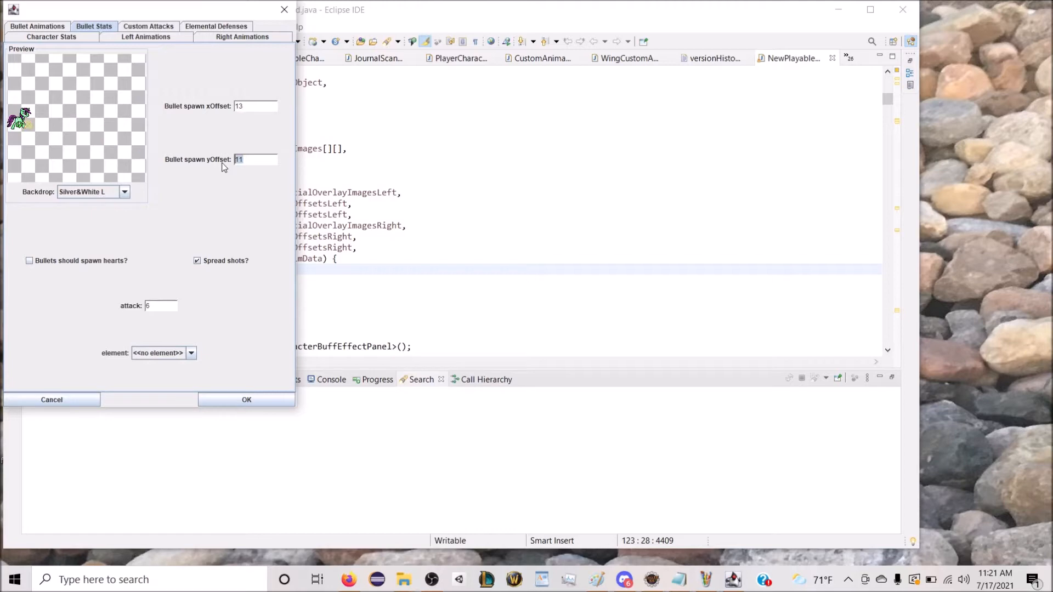
pyautogui.press('Left')
pyautogui.write('-')
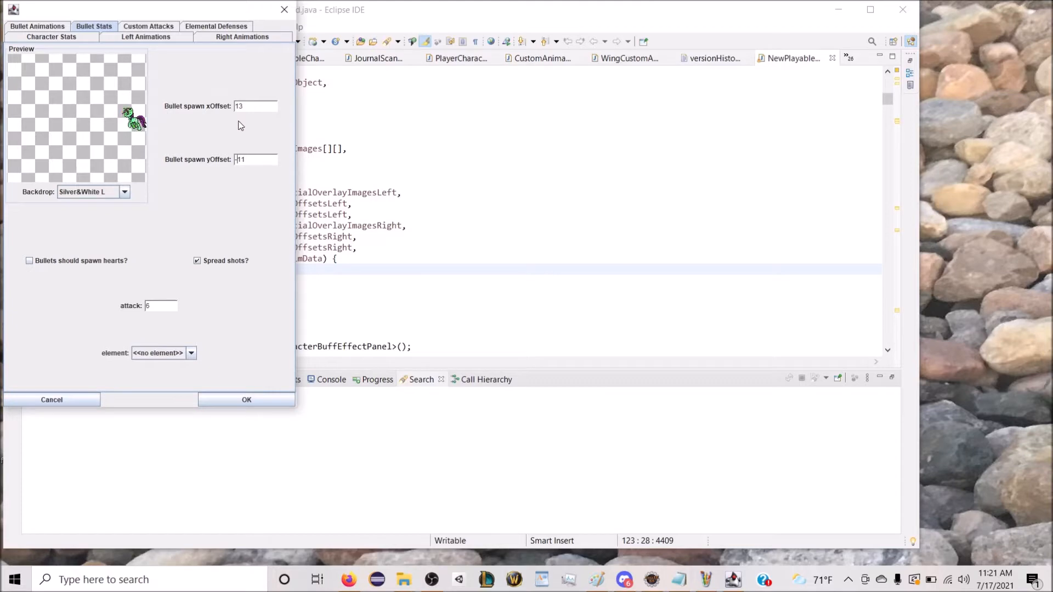
pyautogui.press('End')
pyautogui.press('BackSpace')
pyautogui.write('3')
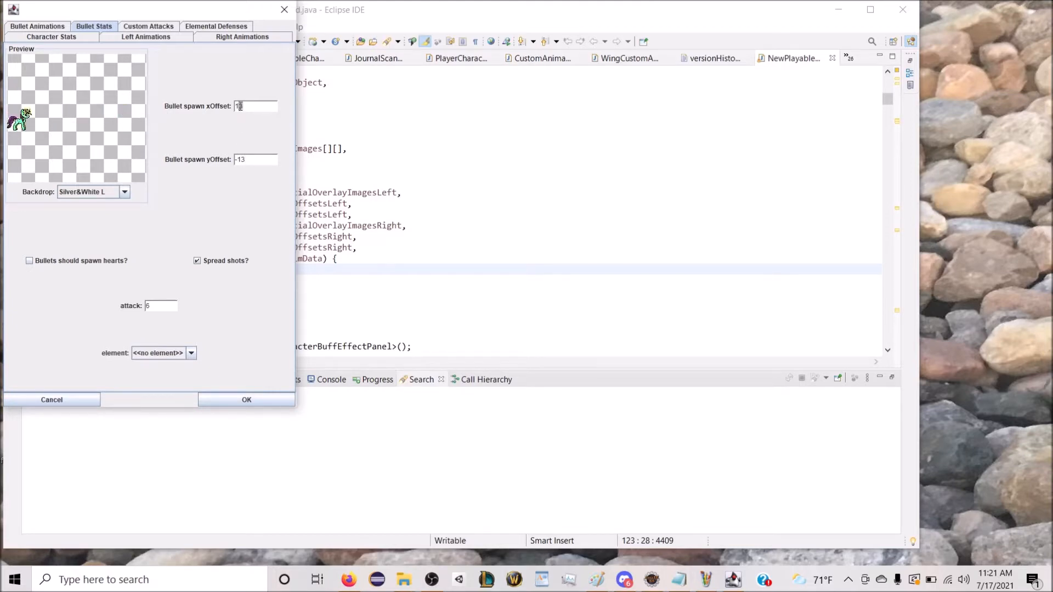
pyautogui.write('5')
# Step: Create a new custom attack and add a ThundeRay sub-attack to it
pyautogui.click(170, 26)
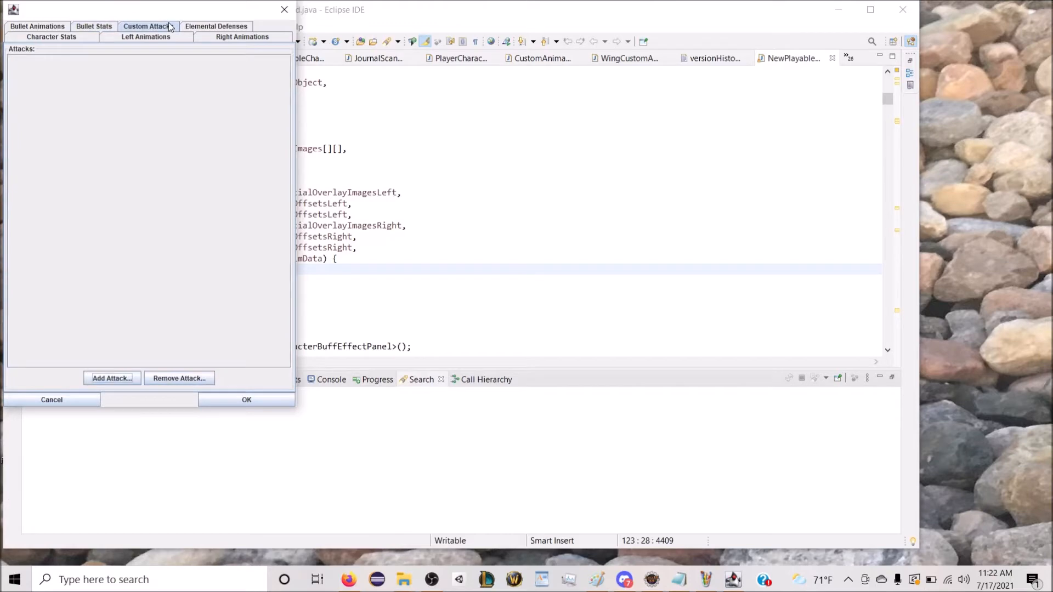
pyautogui.click(124, 380)
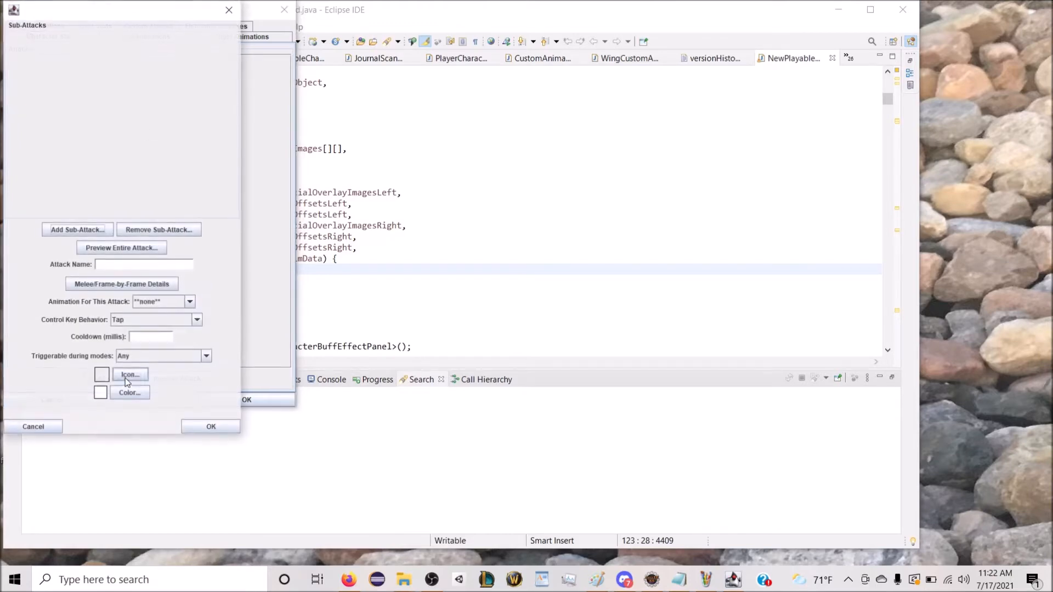
pyautogui.moveTo(100, 15); pyautogui.dragTo(388, 64)
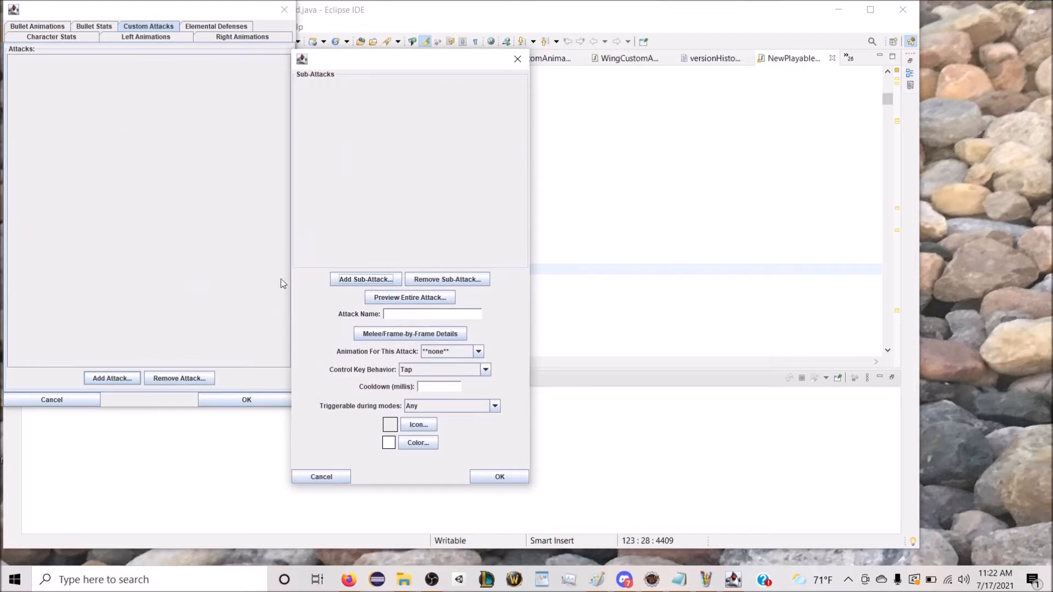
pyautogui.click(378, 278)
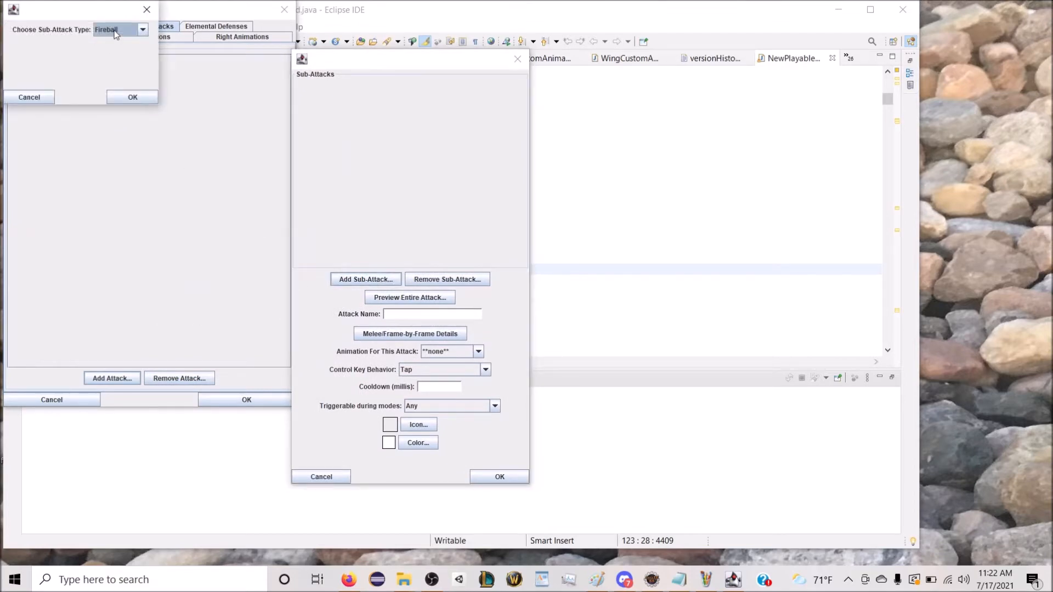
pyautogui.click(116, 32)
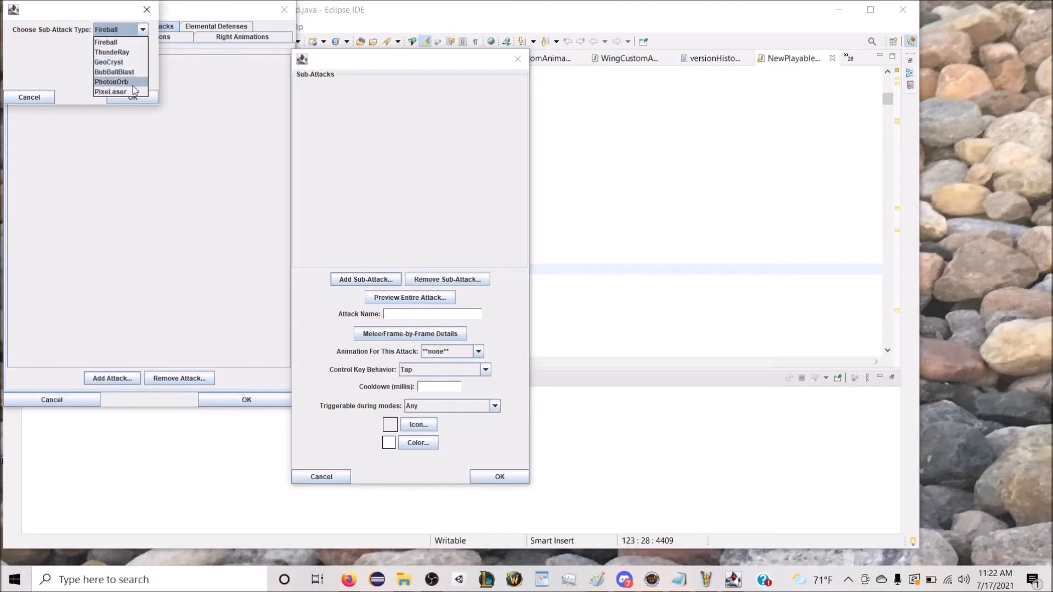
pyautogui.click(130, 53)
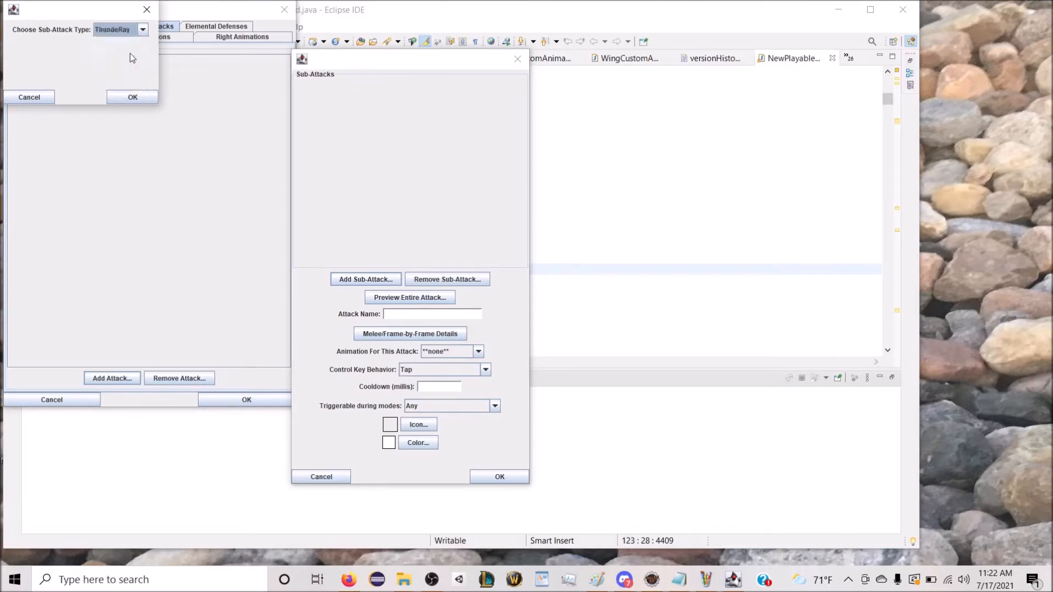
pyautogui.click(136, 94)
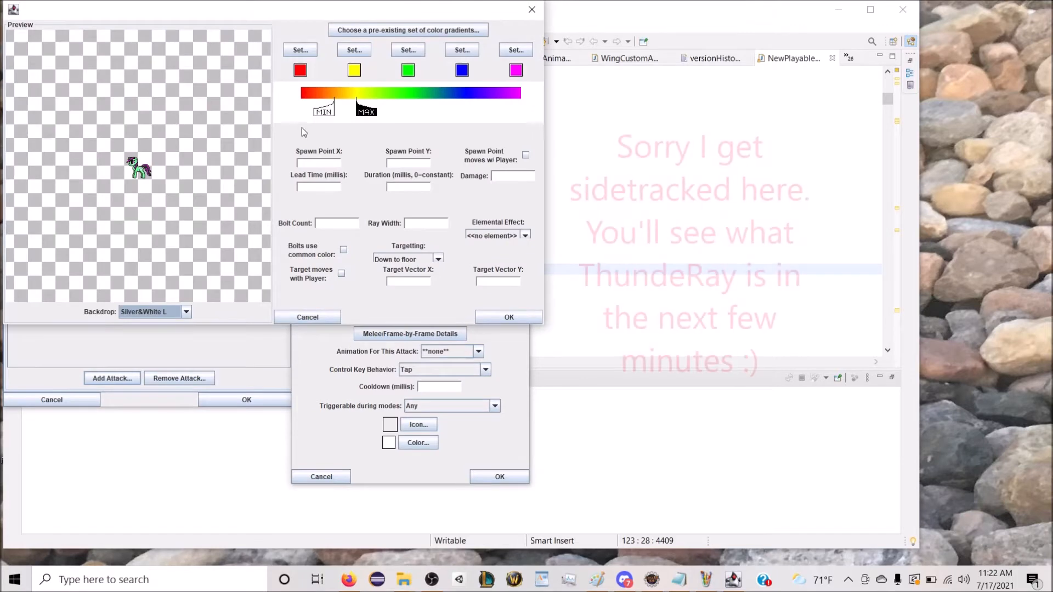
# Step: Set the ThundeRay's spawn point to X 15 and Y -13, with lead time and duration both 0
pyautogui.click(317, 161)
pyautogui.write('15')
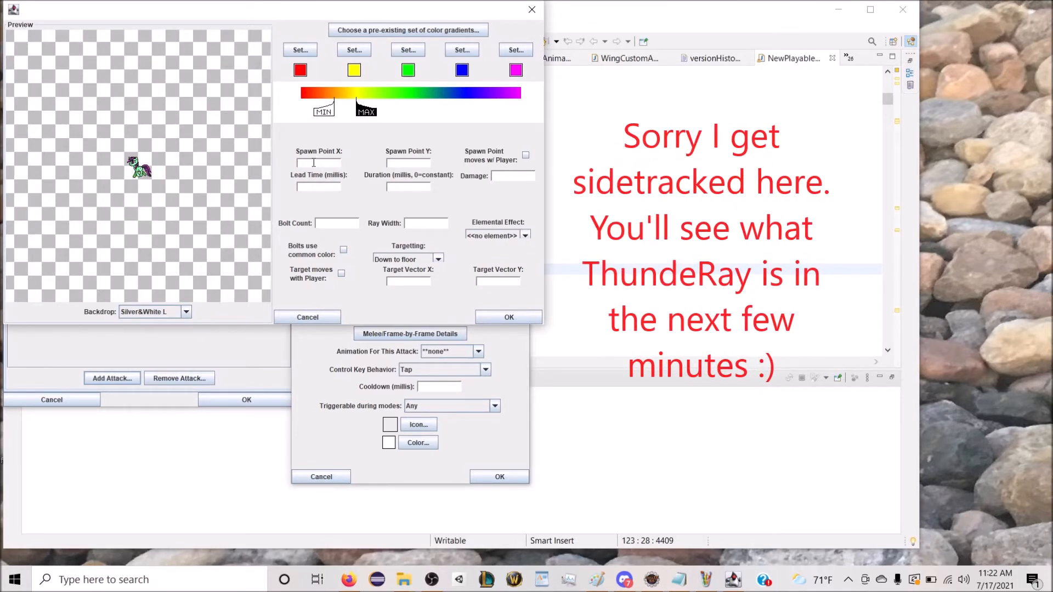
pyautogui.click(398, 164)
pyautogui.write('-13')
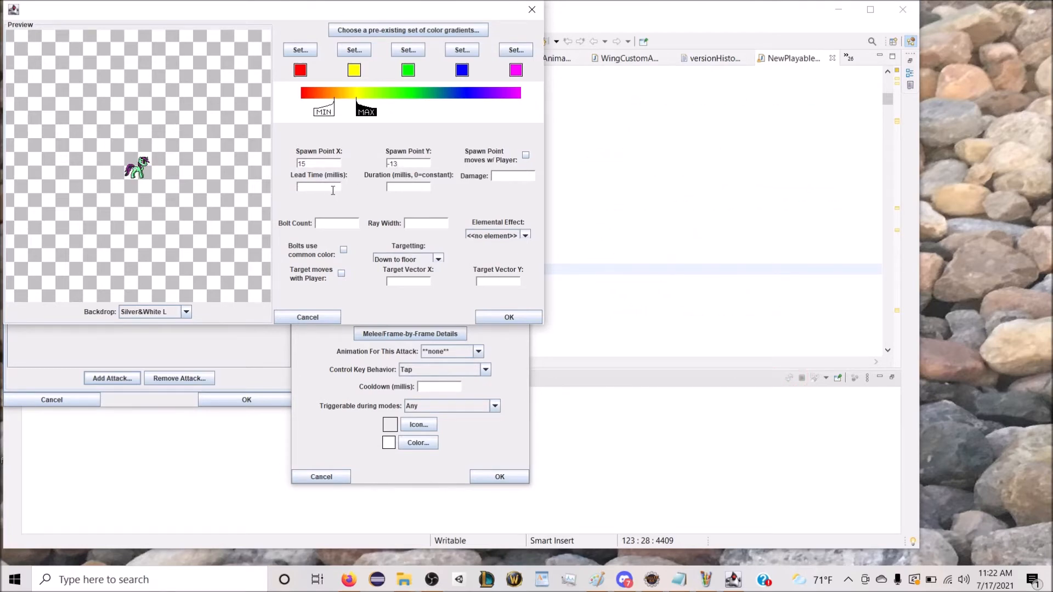
pyautogui.write('0')
# Step: Make the spawn point move with the player, and set damage to 2, bolt count to 2 and ray width to 13
pyautogui.click(510, 180)
pyautogui.write('2')
pyautogui.write('2')
pyautogui.click(427, 222)
pyautogui.write('3')
pyautogui.moveTo(425, 223); pyautogui.dragTo(388, 218)
# Step: Set the ray's targeting to Forward to wall, its elemental effect to Light and its spawn point Y to -15
pyautogui.click(407, 259)
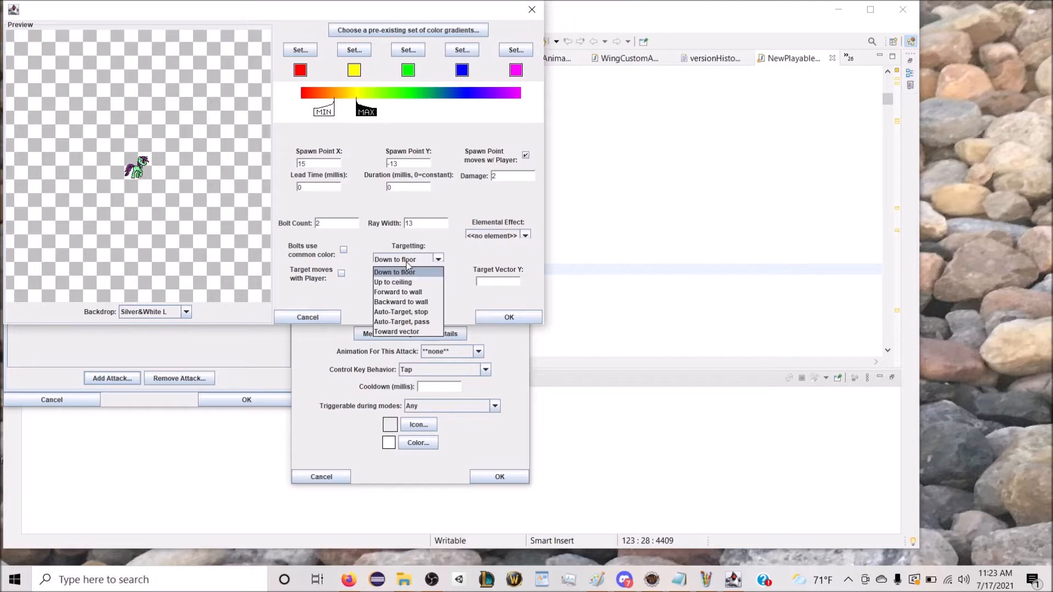
pyautogui.click(420, 292)
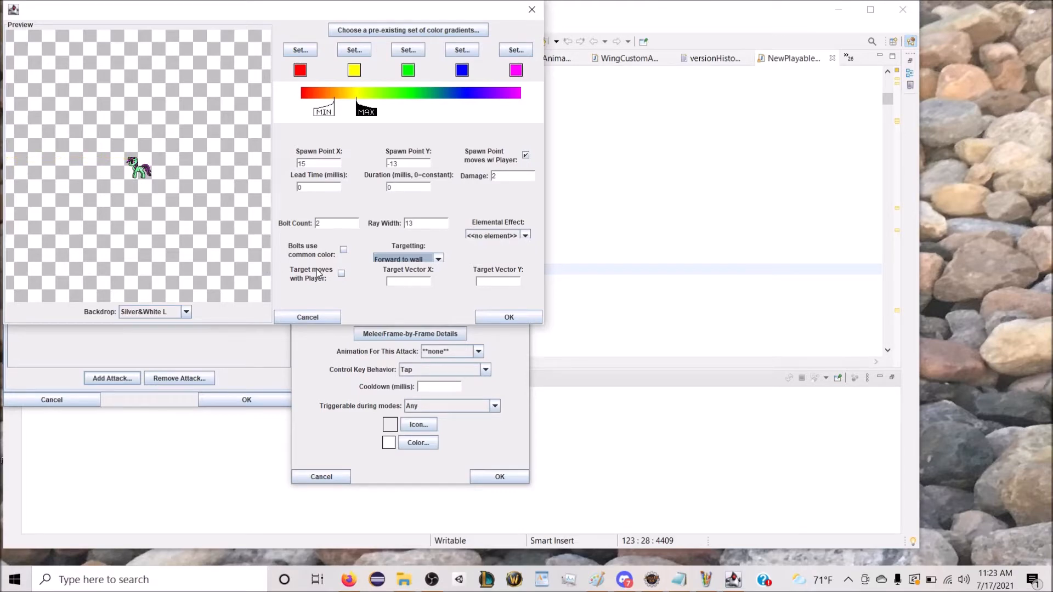
pyautogui.click(509, 233)
pyautogui.press('l')
pyautogui.press('Return')
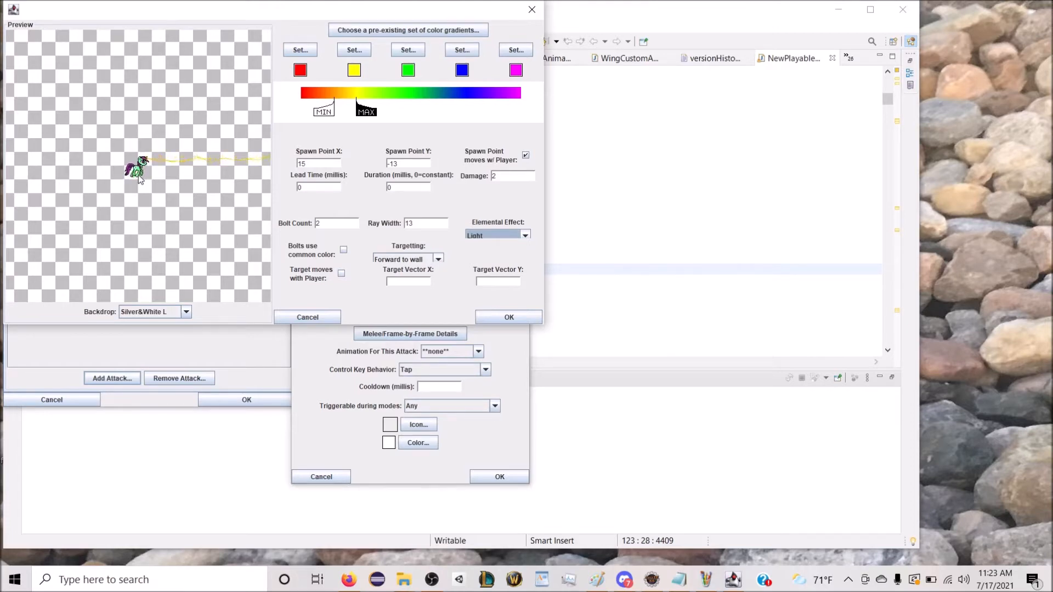
pyautogui.click(392, 163)
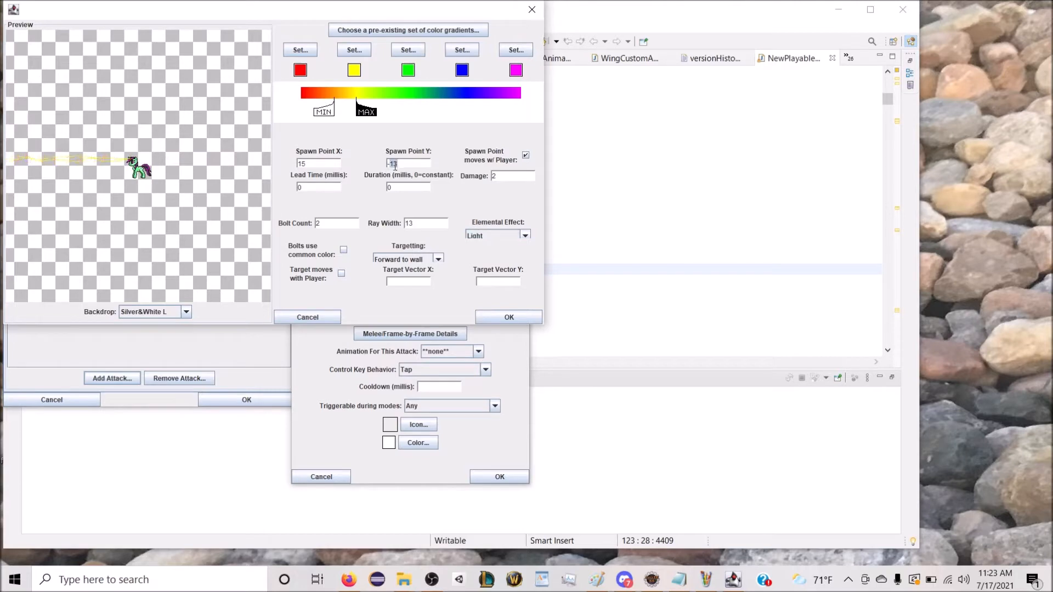
pyautogui.click(405, 164)
# Step: Set the first four gradient colours of the ray to pink, orange, white and pink
pyautogui.click(300, 50)
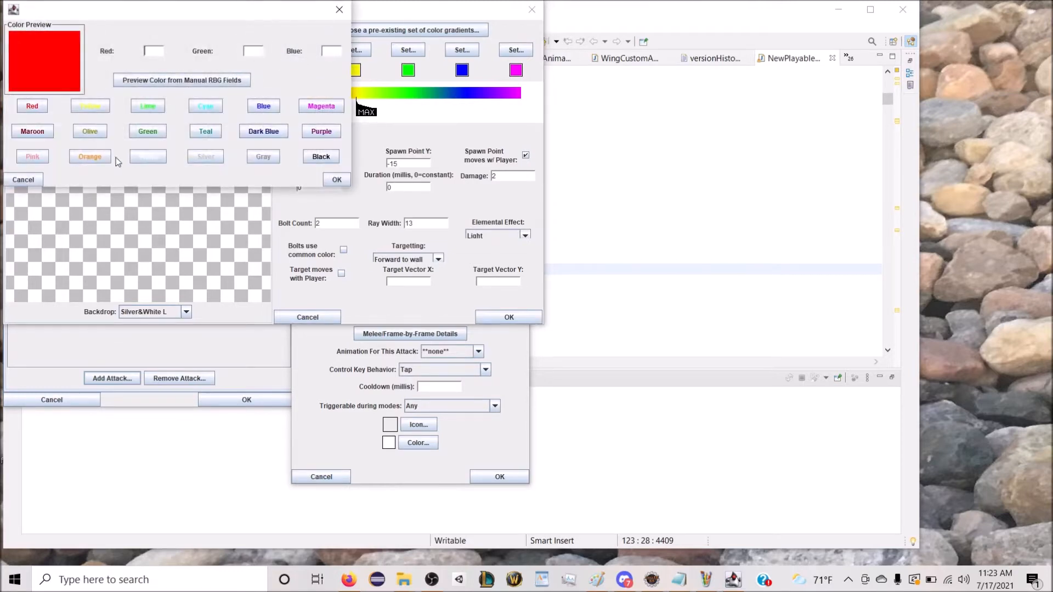
pyautogui.click(47, 157)
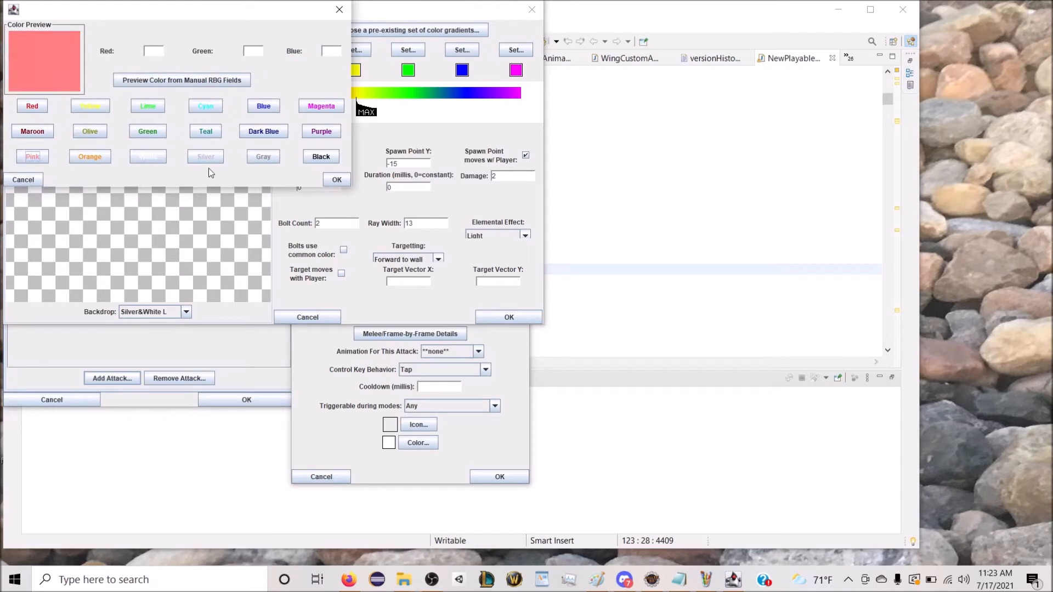
pyautogui.click(336, 179)
pyautogui.click(354, 50)
pyautogui.click(81, 155)
pyautogui.click(336, 180)
pyautogui.click(408, 50)
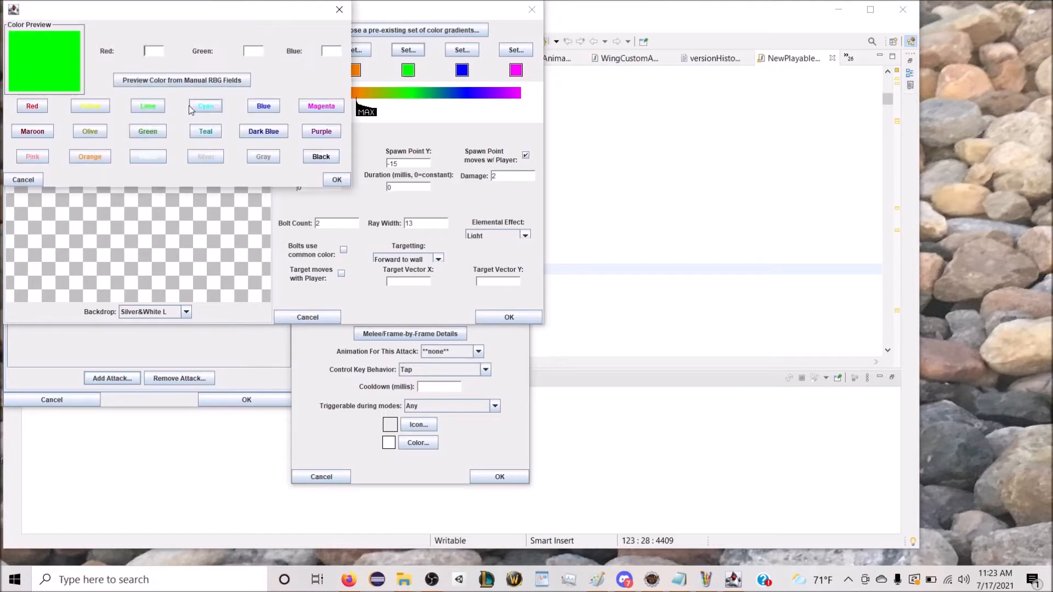
pyautogui.click(133, 159)
pyautogui.click(337, 179)
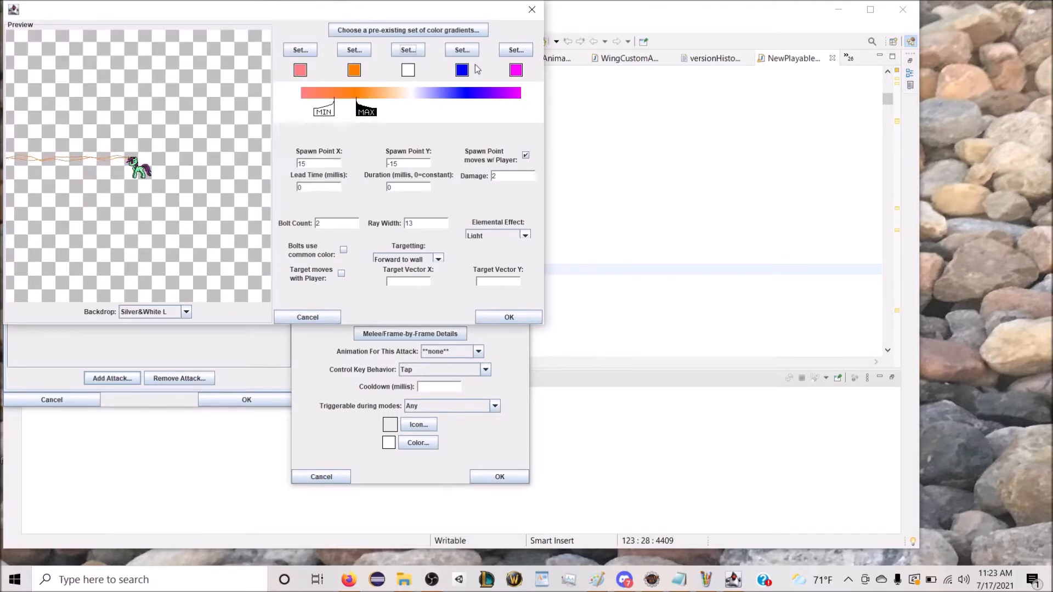
pyautogui.click(463, 50)
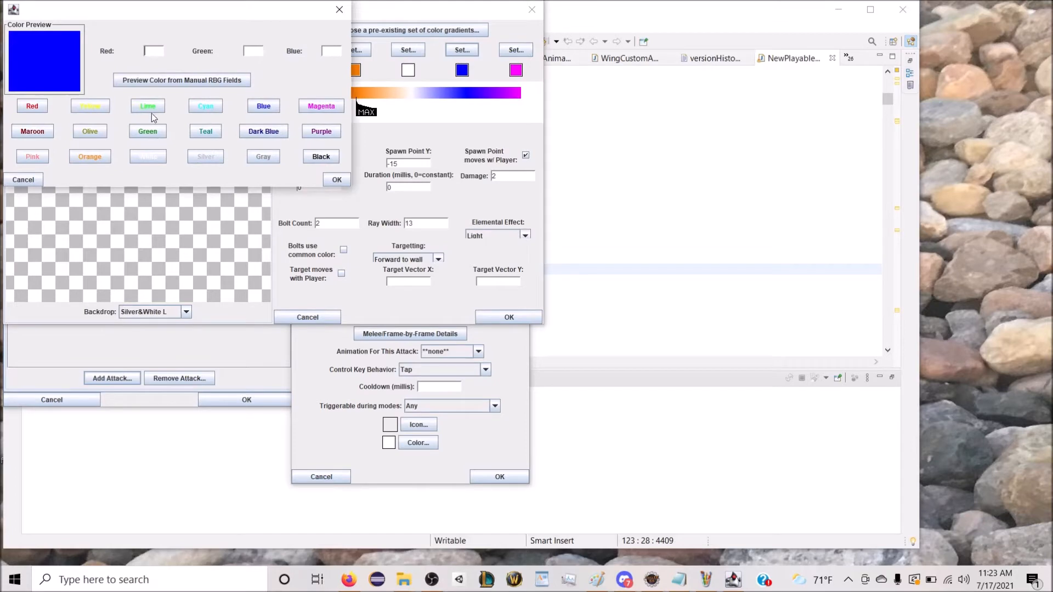
pyautogui.click(32, 156)
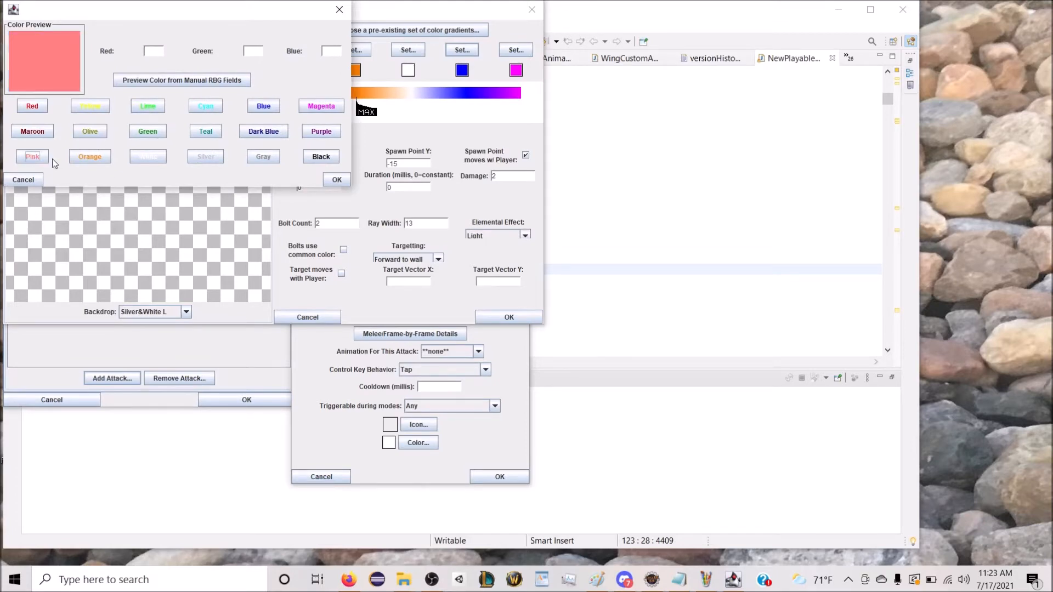
pyautogui.click(345, 179)
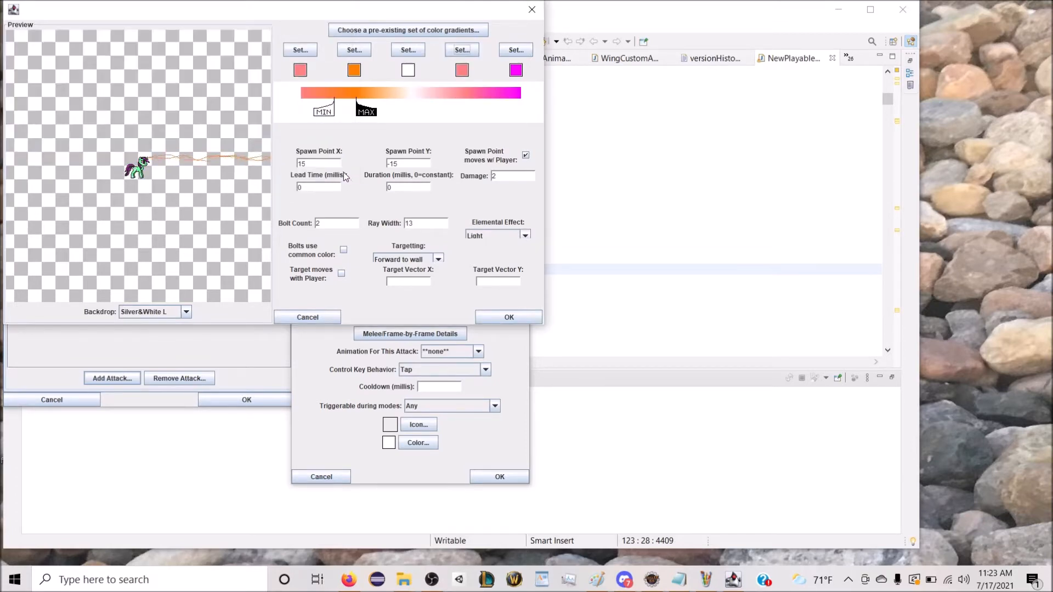
# Step: Extend the ray's colour range over the full gradient, set the bolt count to 3 and accept the sub-attack
pyautogui.moveTo(333, 114)
pyautogui.mouseDown()
pyautogui.moveTo(301, 112)
pyautogui.moveTo(521, 107)
pyautogui.mouseUp()
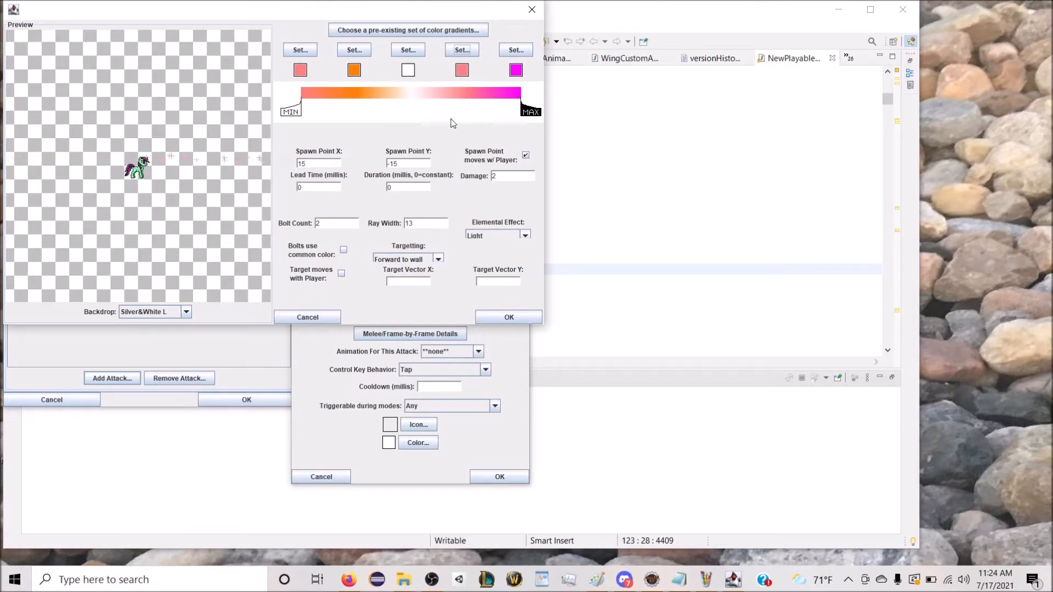
pyautogui.moveTo(332, 224); pyautogui.dragTo(294, 223)
pyautogui.write('1')
pyautogui.click(344, 251)
pyautogui.click(344, 250)
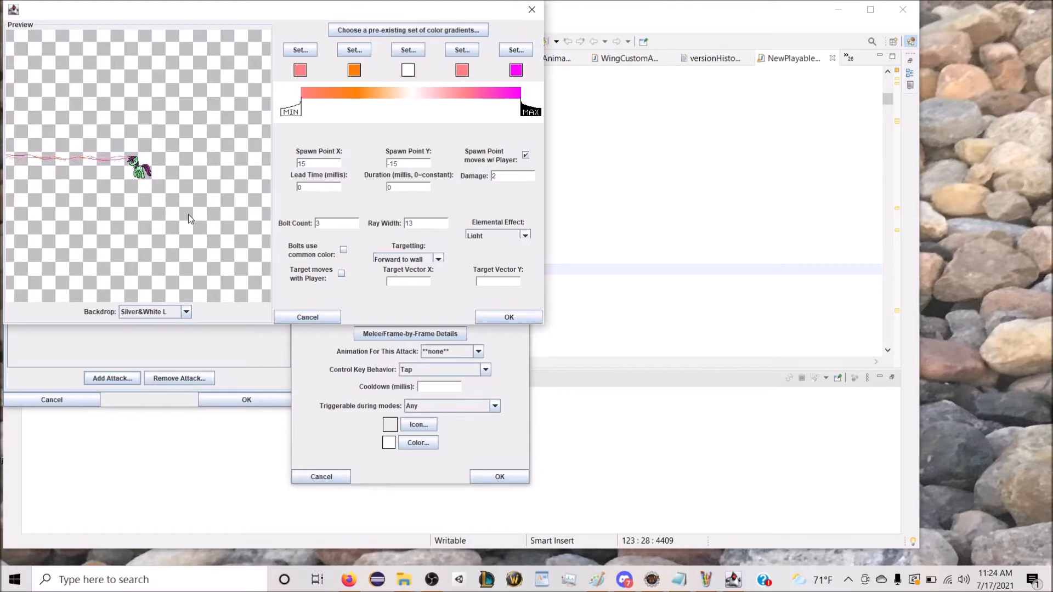
pyautogui.click(490, 317)
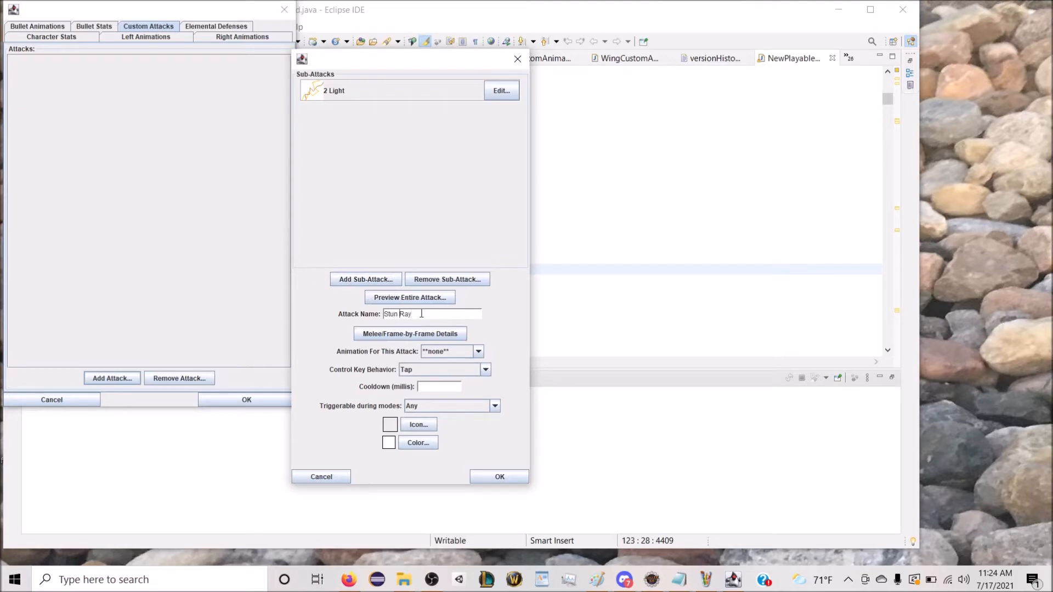
# Step: Name the attack "Light Blast Ray" and set it to Hold for Rapid Fire with cooldown 0, triggerable in any mode
pyautogui.write('Light Blast')
pyautogui.click(440, 370)
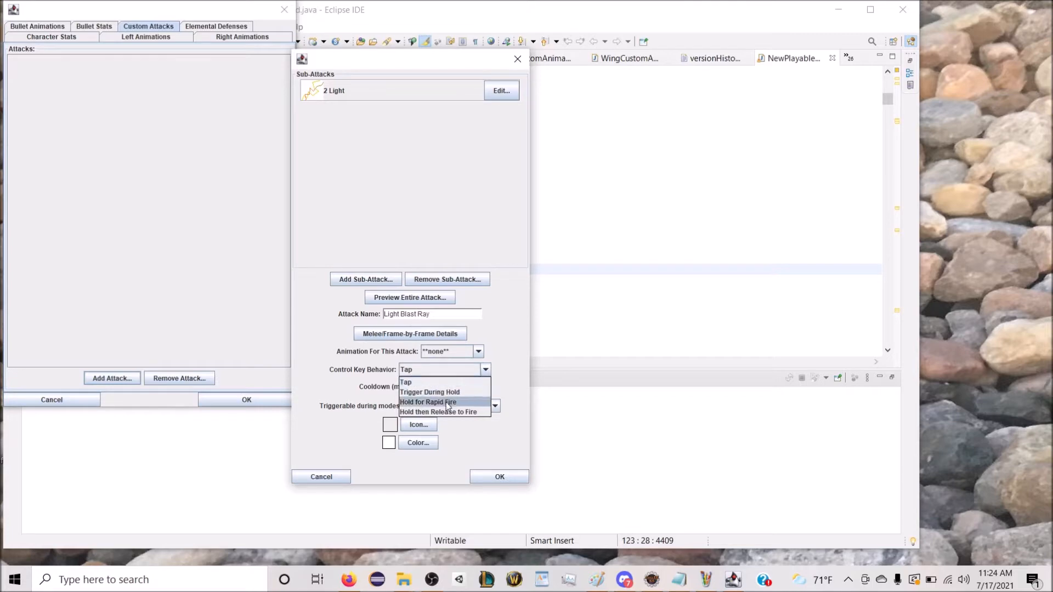
pyautogui.click(447, 404)
pyautogui.click(433, 387)
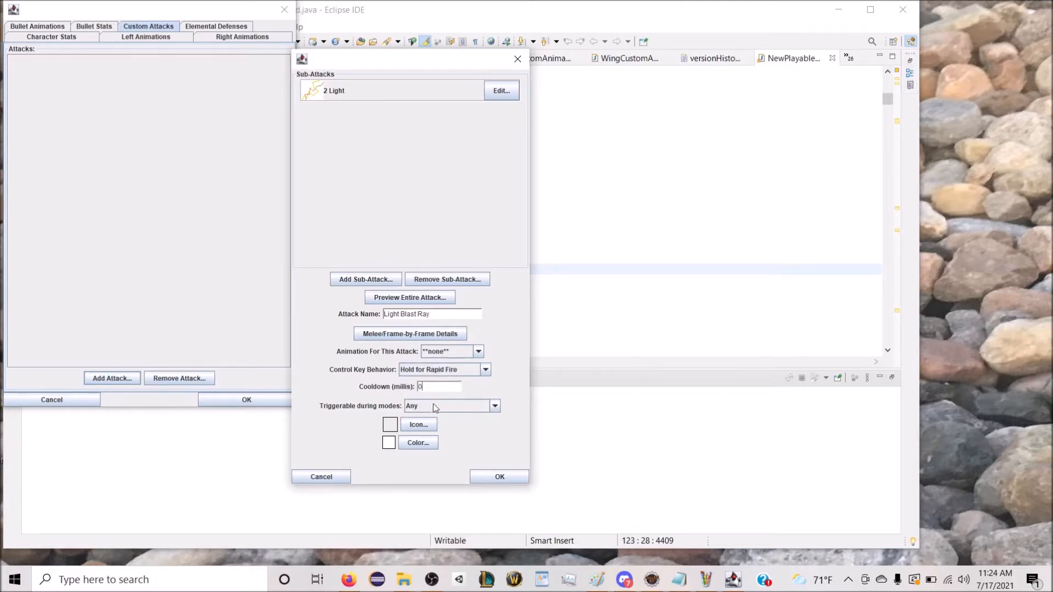
pyautogui.click(435, 407)
pyautogui.click(435, 407)
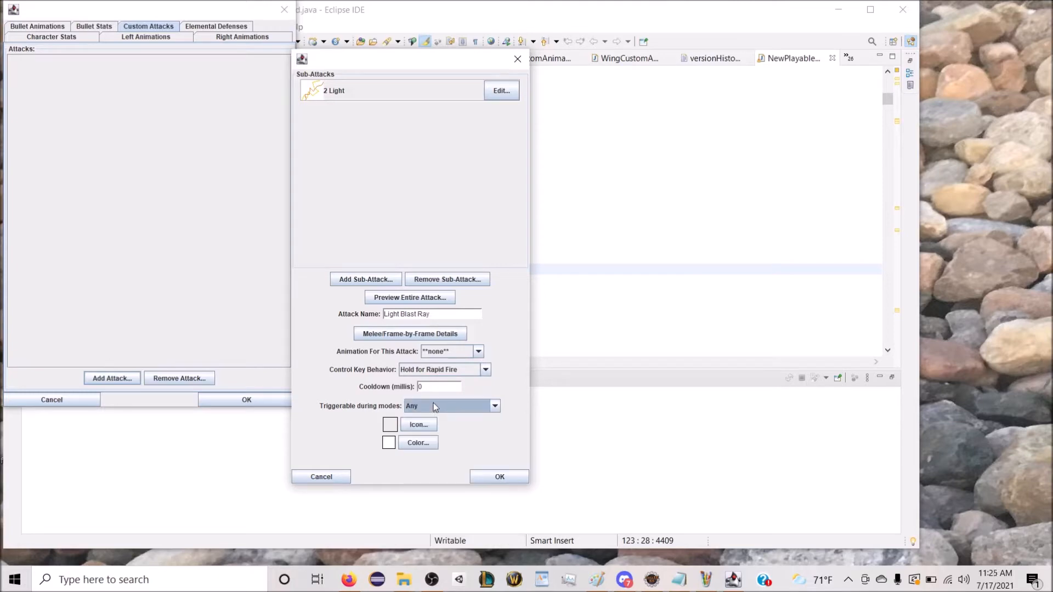
# Step: Give the attack a lightning bolt icon from the Classic Elements category
pyautogui.click(418, 425)
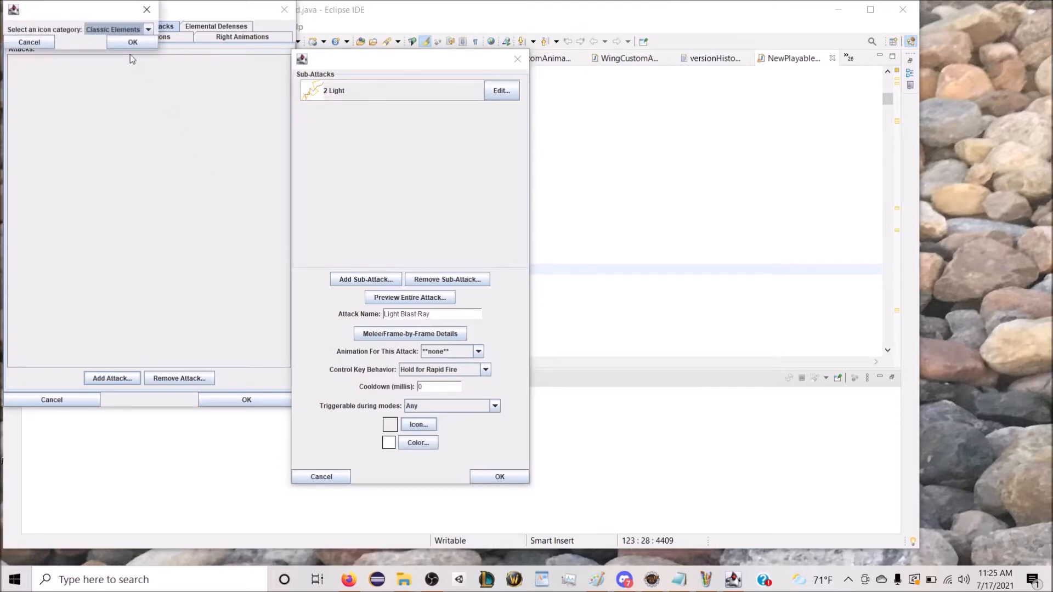
pyautogui.moveTo(106, 22); pyautogui.dragTo(265, 132)
pyautogui.click(269, 155)
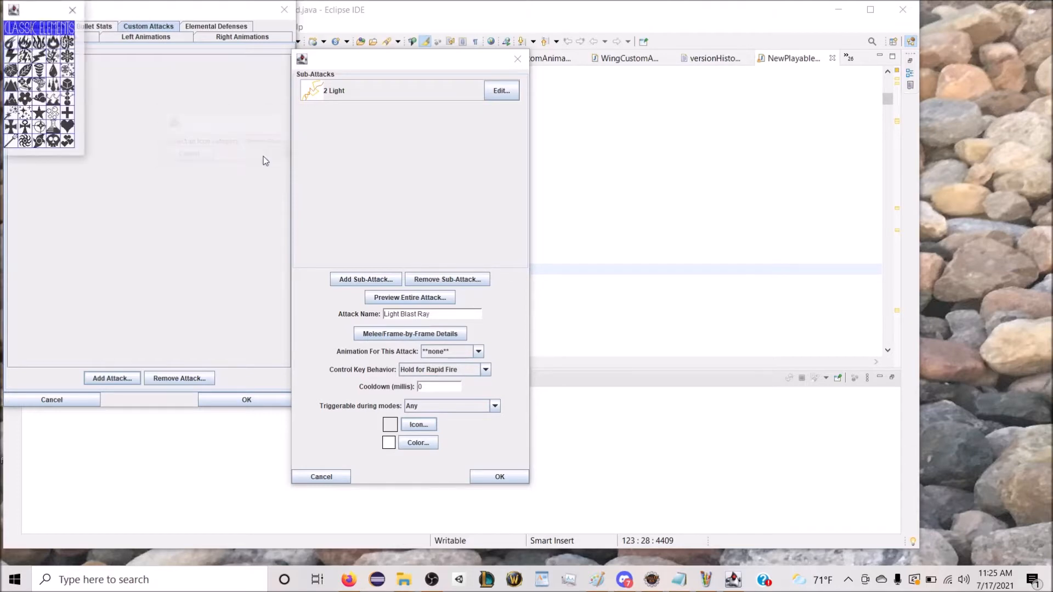
pyautogui.moveTo(46, 19); pyautogui.dragTo(151, 101)
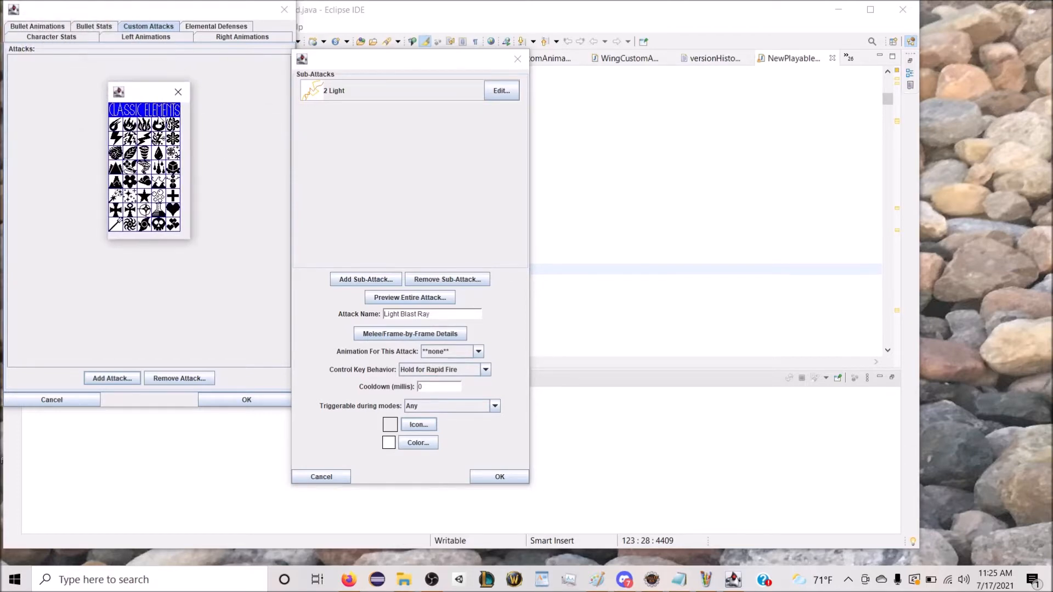
pyautogui.click(144, 141)
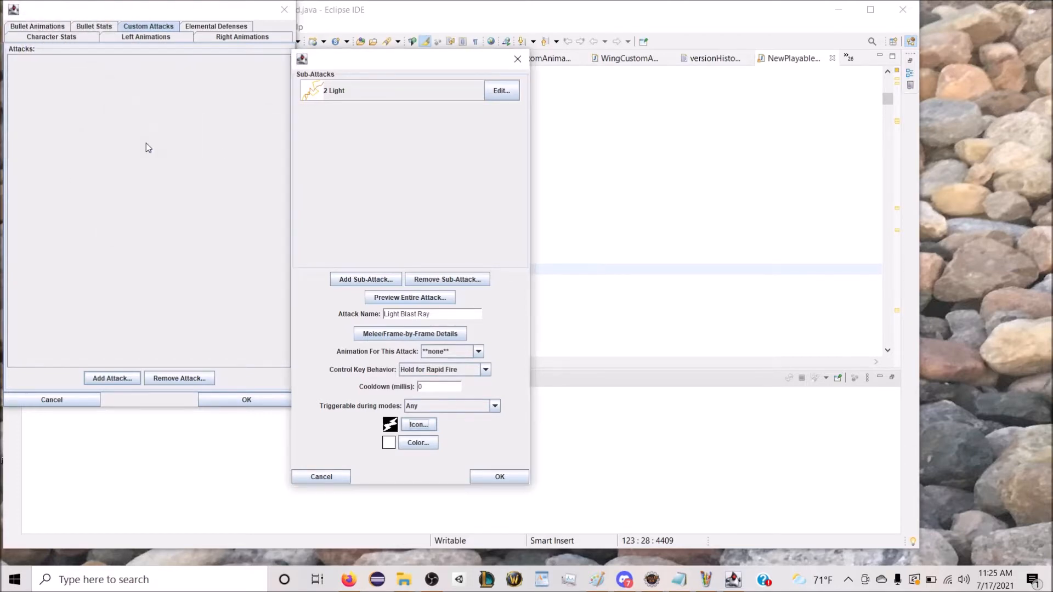
# Step: Set the attack's icon colour to pink and save the attack
pyautogui.click(422, 443)
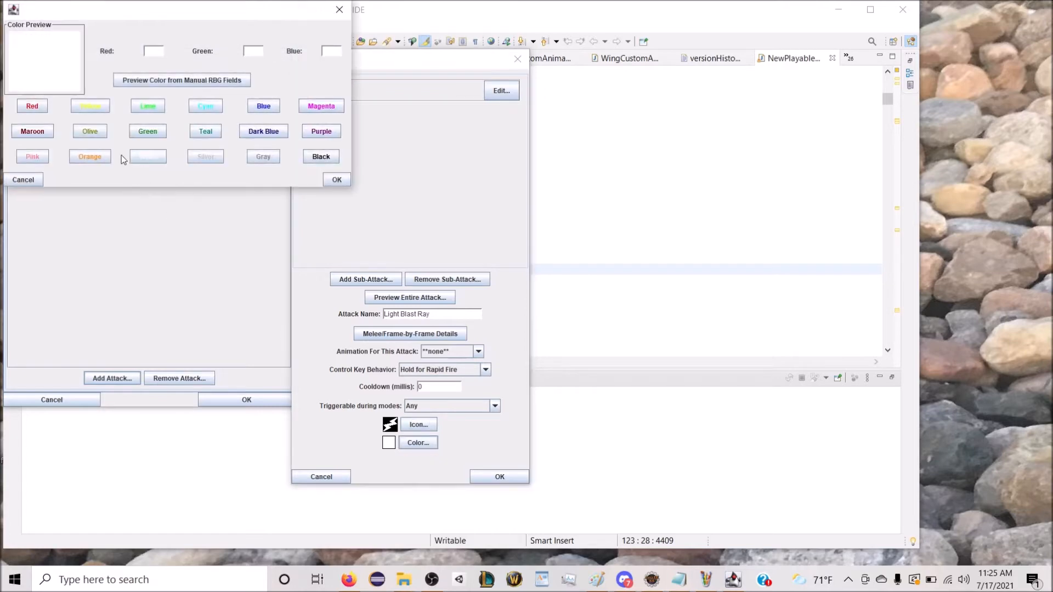
pyautogui.click(33, 157)
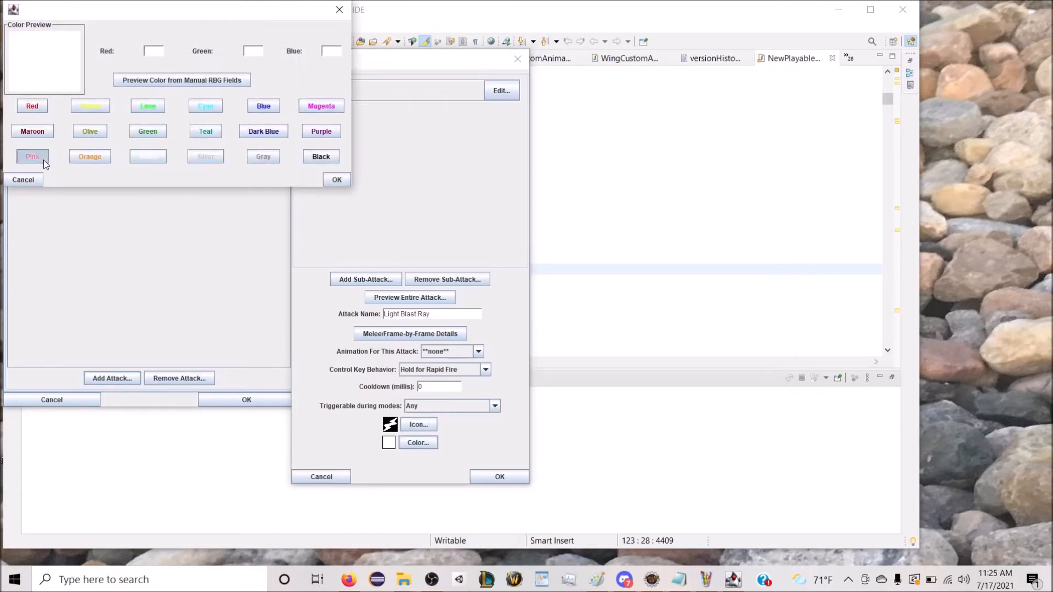
pyautogui.click(337, 181)
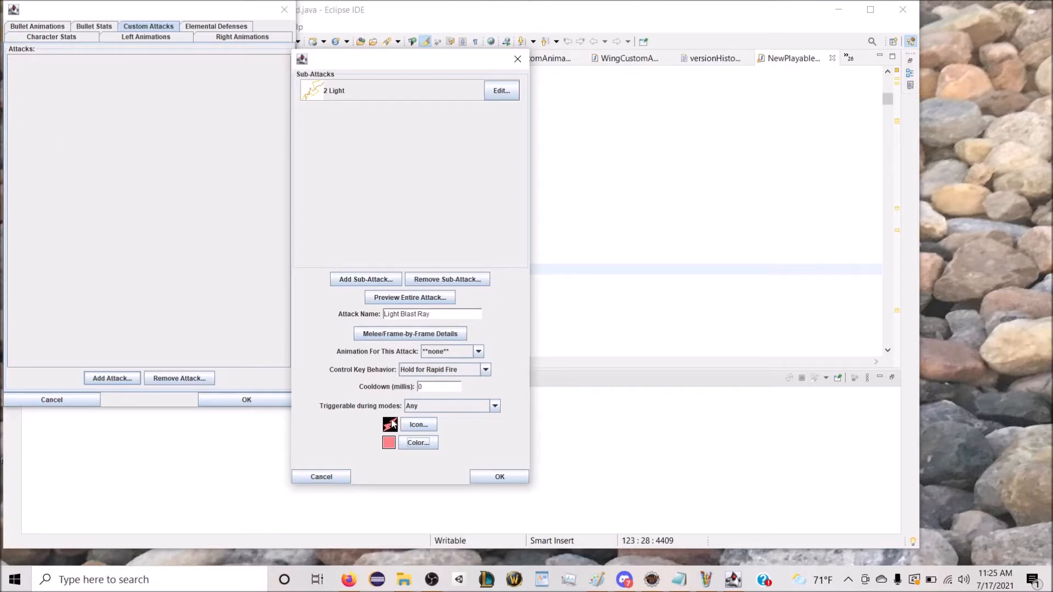
pyautogui.click(488, 478)
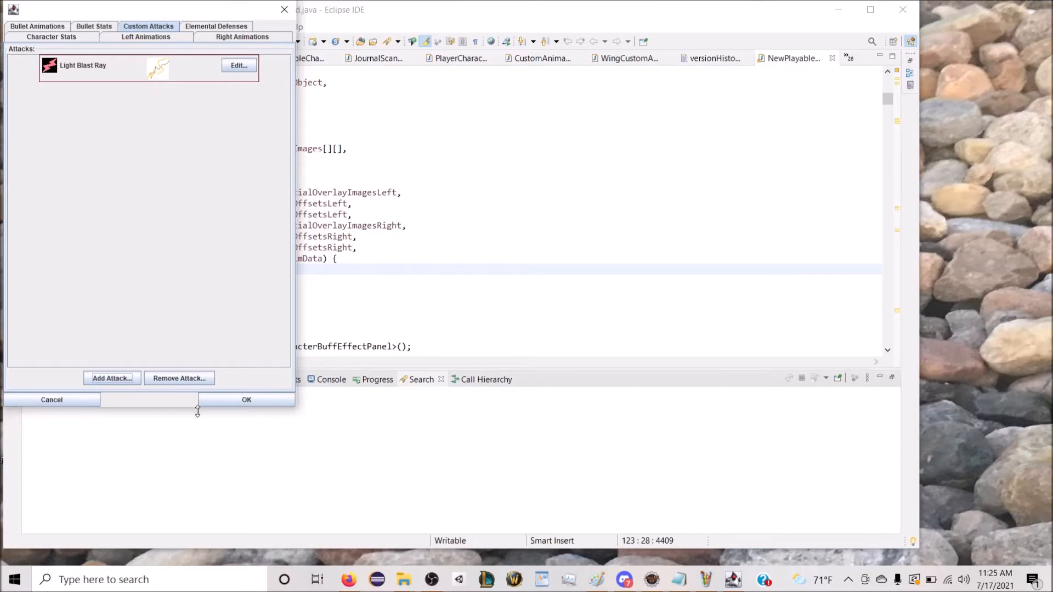
# Step: Create a new custom attack named "Photon Torpedo" and add a sub-attack of the type with hollow or solid bubbles
pyautogui.click(131, 380)
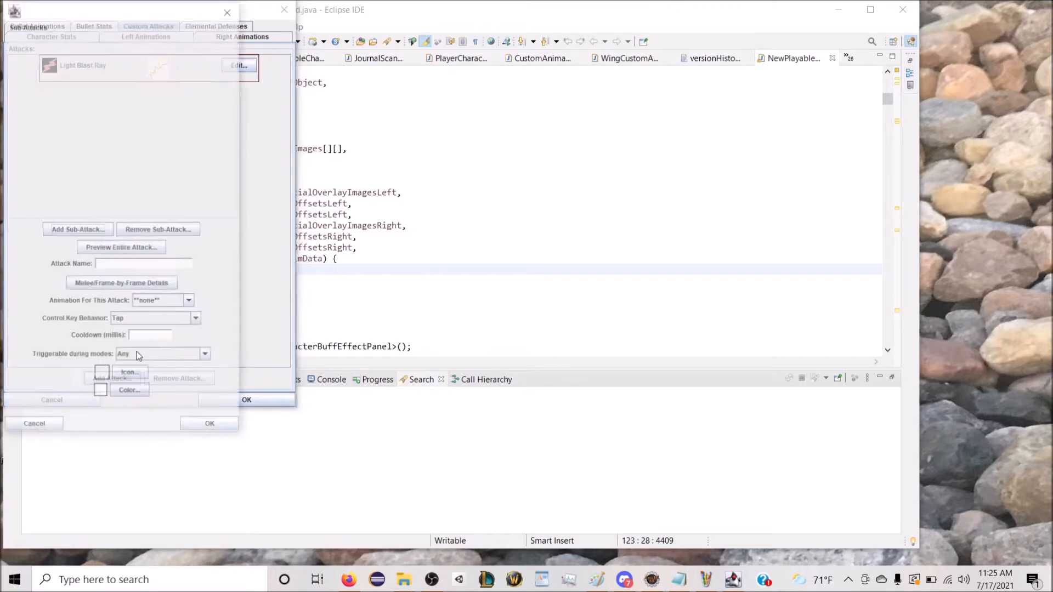
pyautogui.click(92, 231)
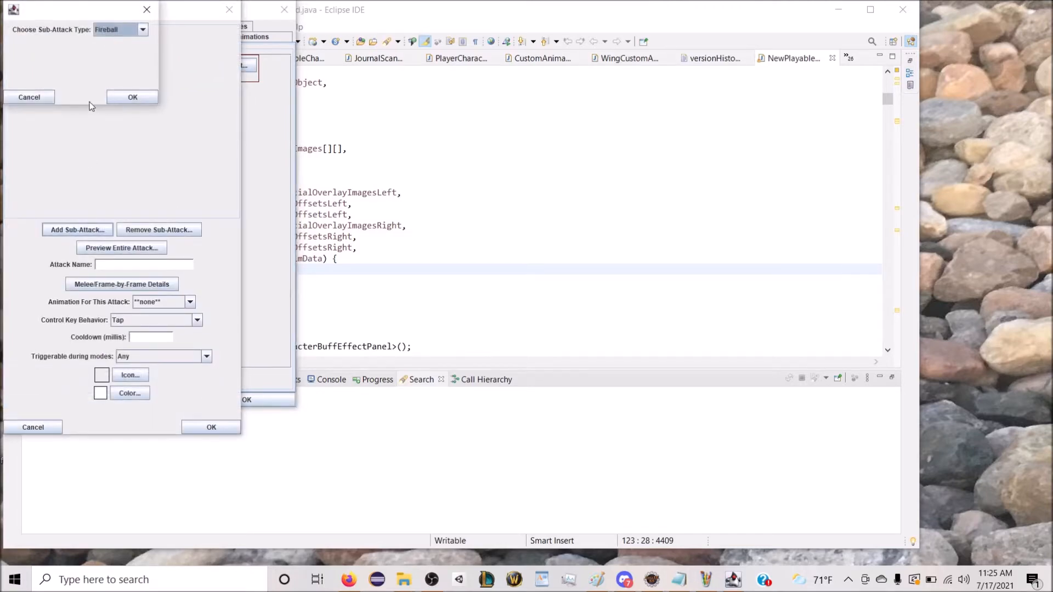
pyautogui.click(41, 99)
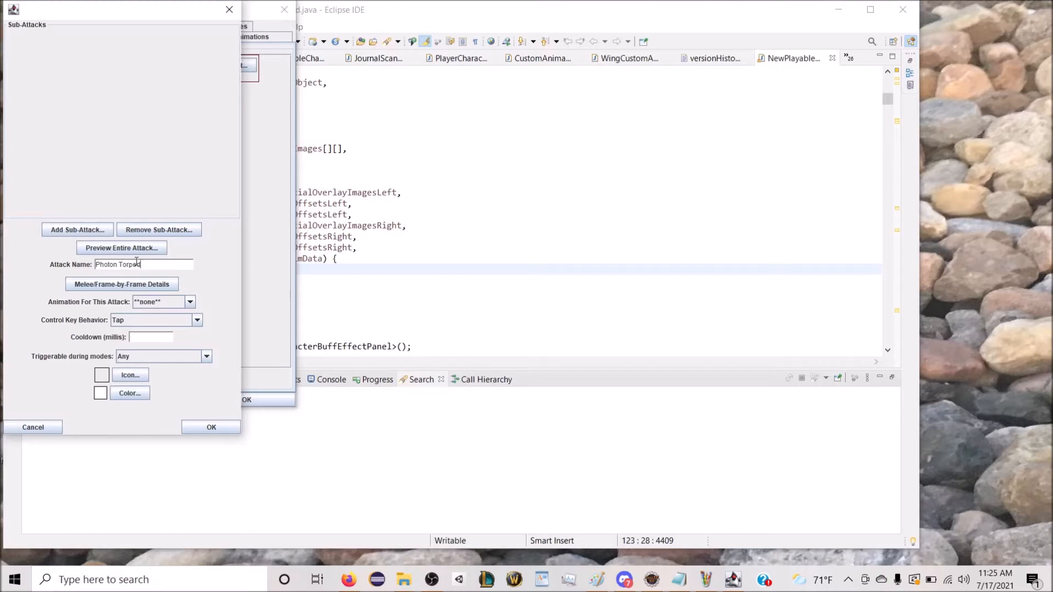
pyautogui.click(83, 230)
pyautogui.click(143, 31)
pyautogui.click(123, 80)
pyautogui.click(120, 100)
pyautogui.click(318, 167)
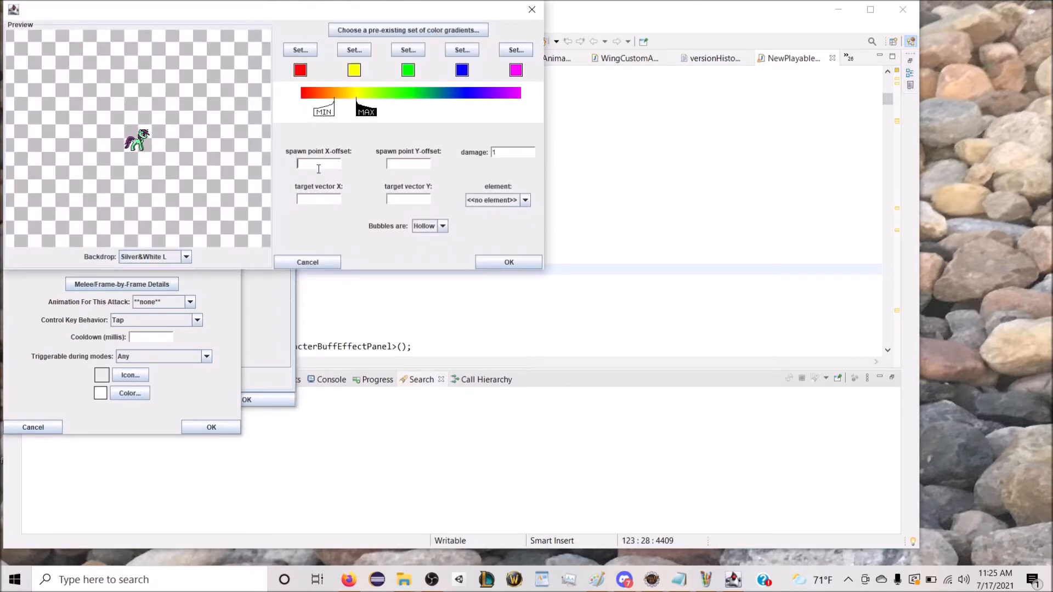
# Step: Try the Grayscale pre-fab gradient as the sub-attack's colours
pyautogui.click(409, 34)
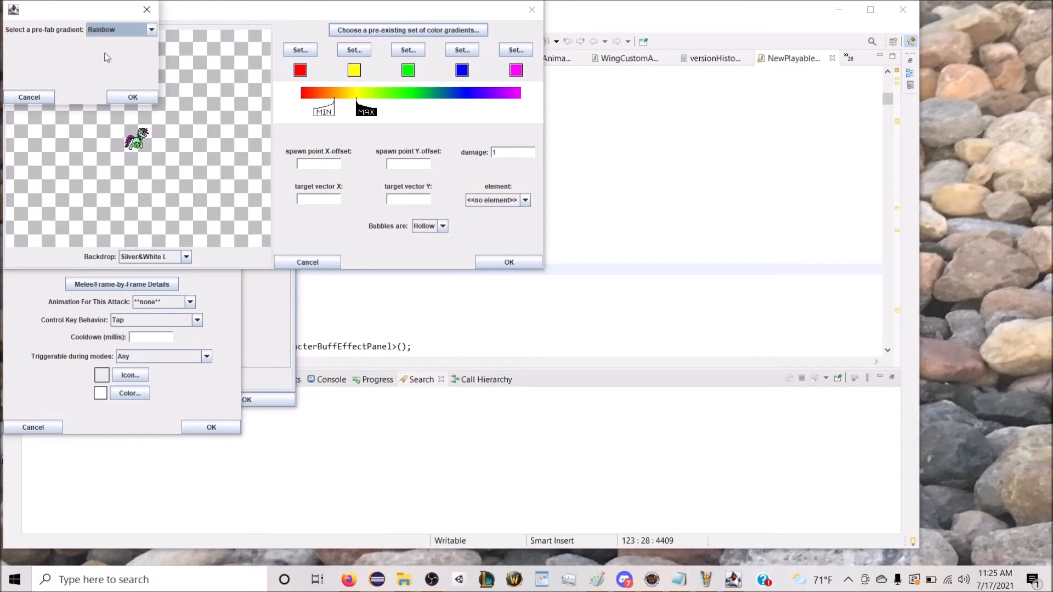
pyautogui.click(48, 96)
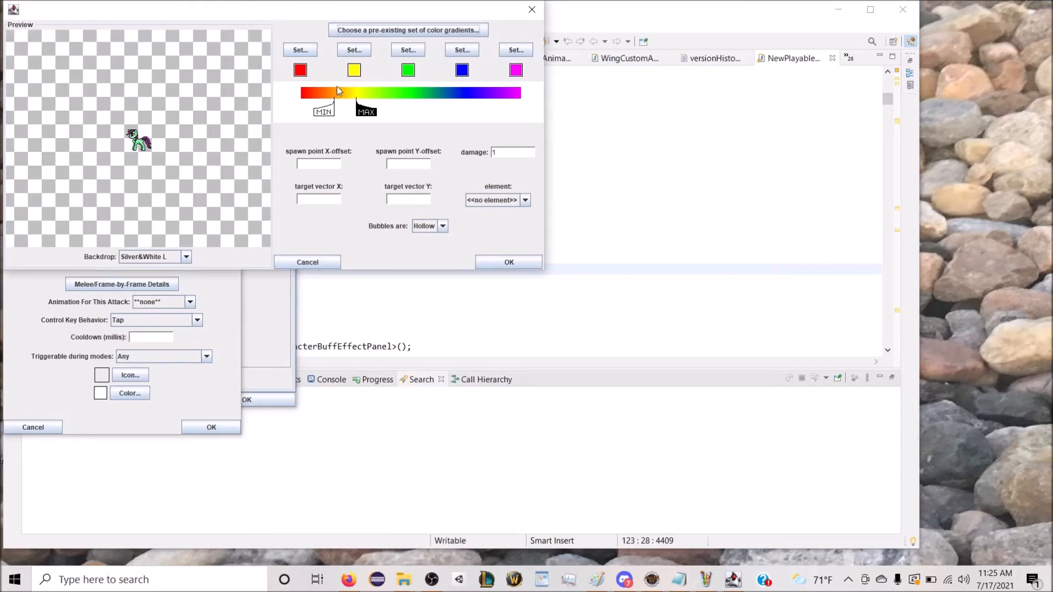
pyautogui.click(392, 30)
pyautogui.click(119, 31)
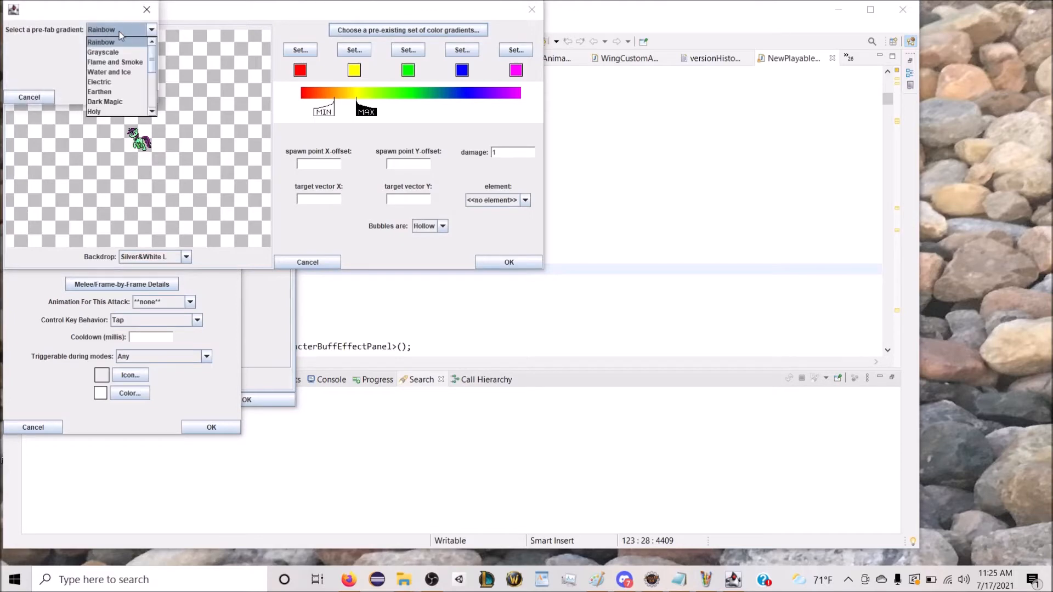
pyautogui.click(115, 71)
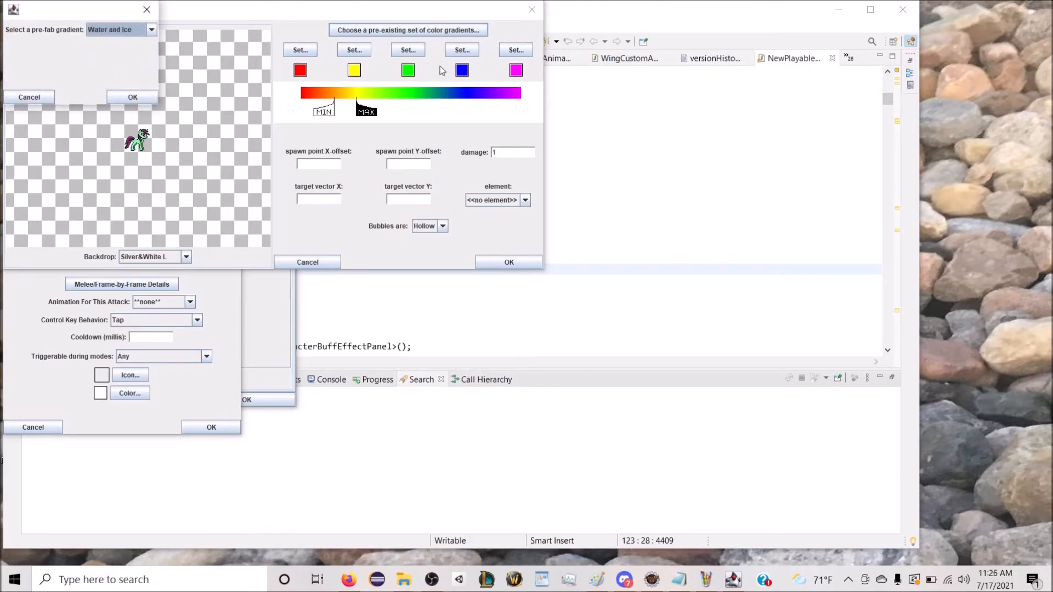
pyautogui.click(153, 31)
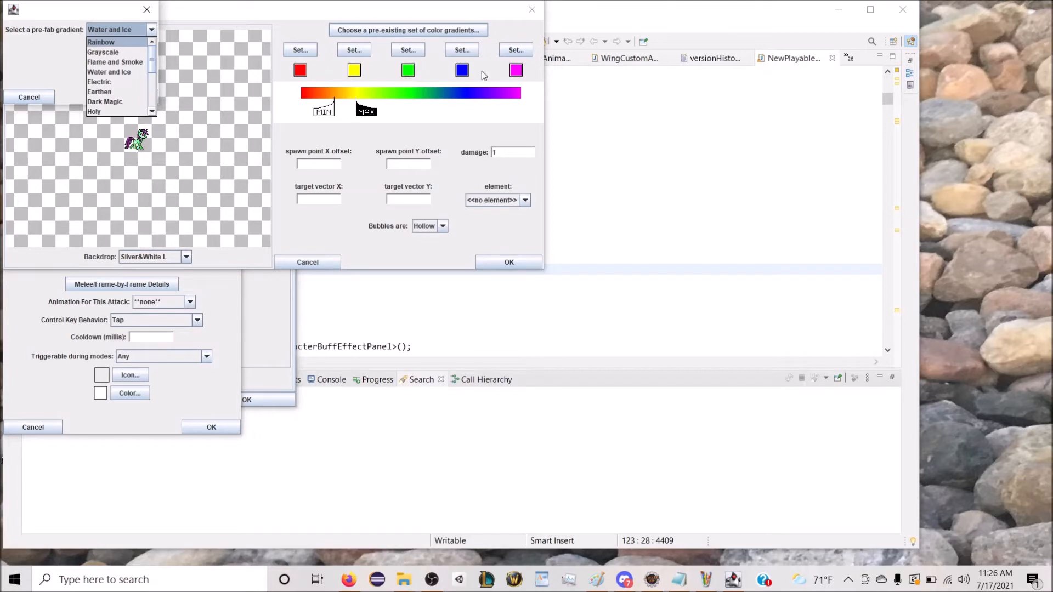
pyautogui.click(134, 52)
pyautogui.click(133, 97)
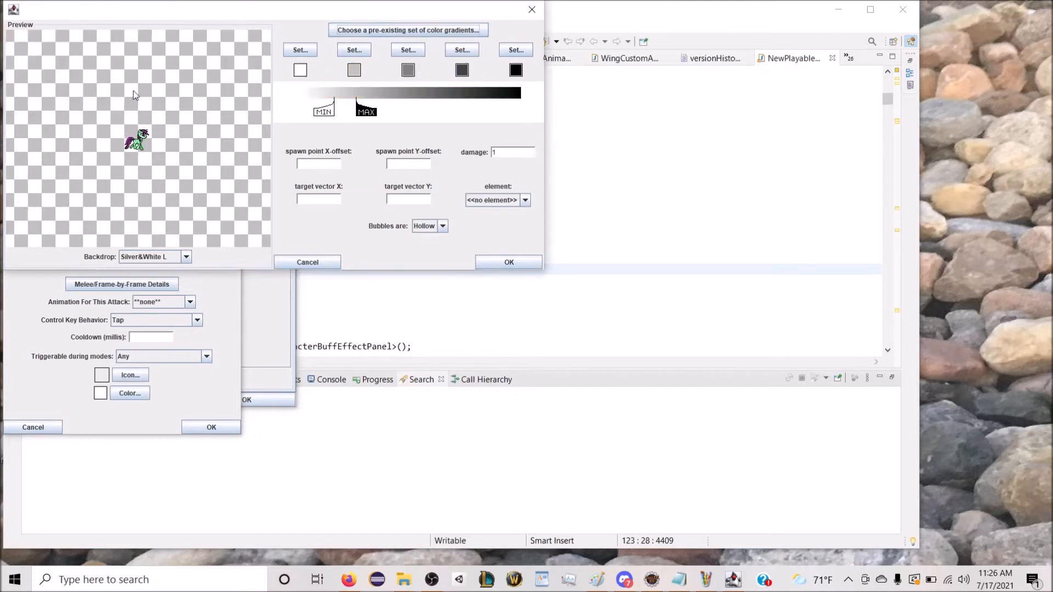
# Step: Try the Flame and Smoke pre-fab gradient on the sub-attack
pyautogui.click(381, 31)
pyautogui.click(121, 33)
pyautogui.click(115, 62)
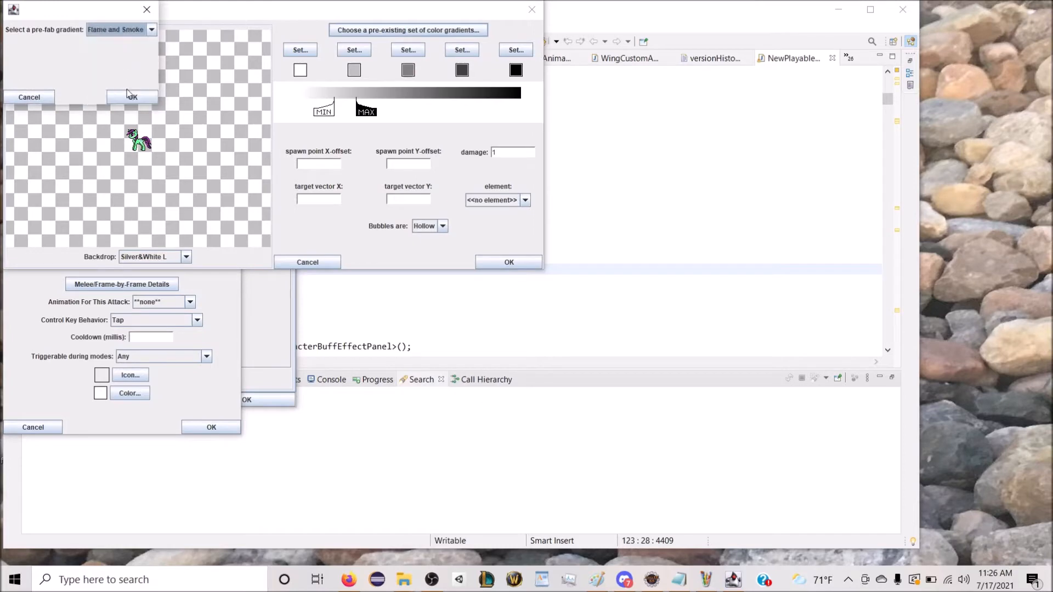
pyautogui.click(131, 96)
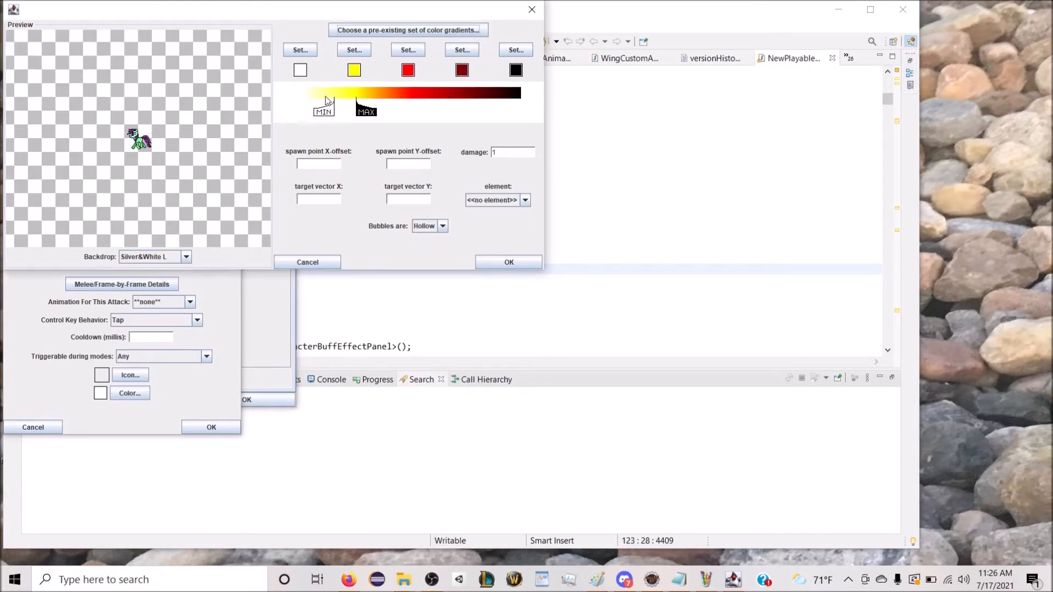
# Step: Try the Water and Ice pre-fab gradient on the sub-attack
pyautogui.click(384, 30)
pyautogui.click(120, 29)
pyautogui.click(115, 72)
pyautogui.click(137, 98)
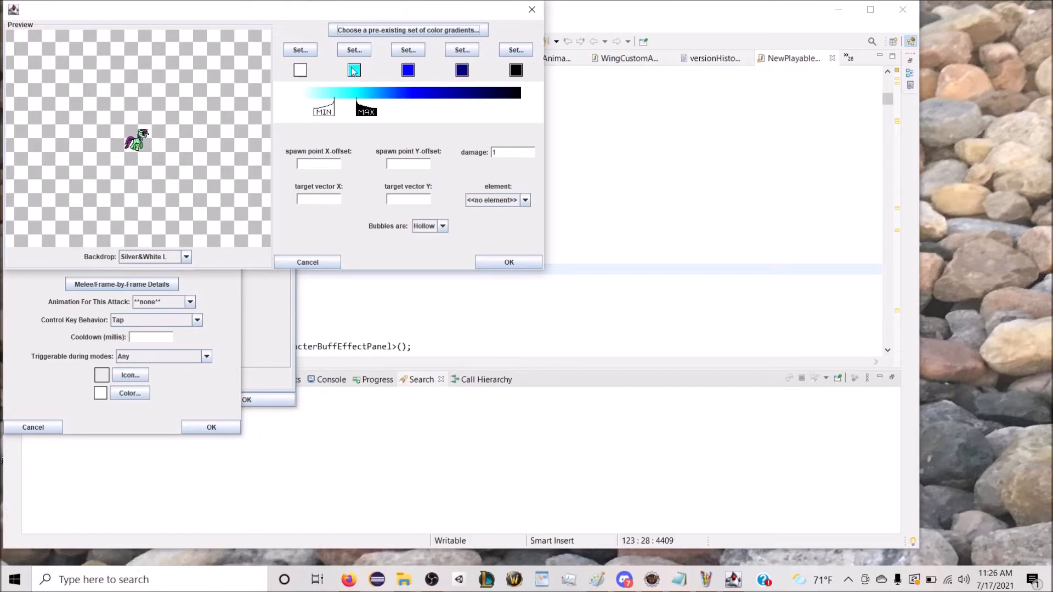
# Step: Try the Electric pre-fab gradient on the sub-attack
pyautogui.click(408, 30)
pyautogui.click(122, 35)
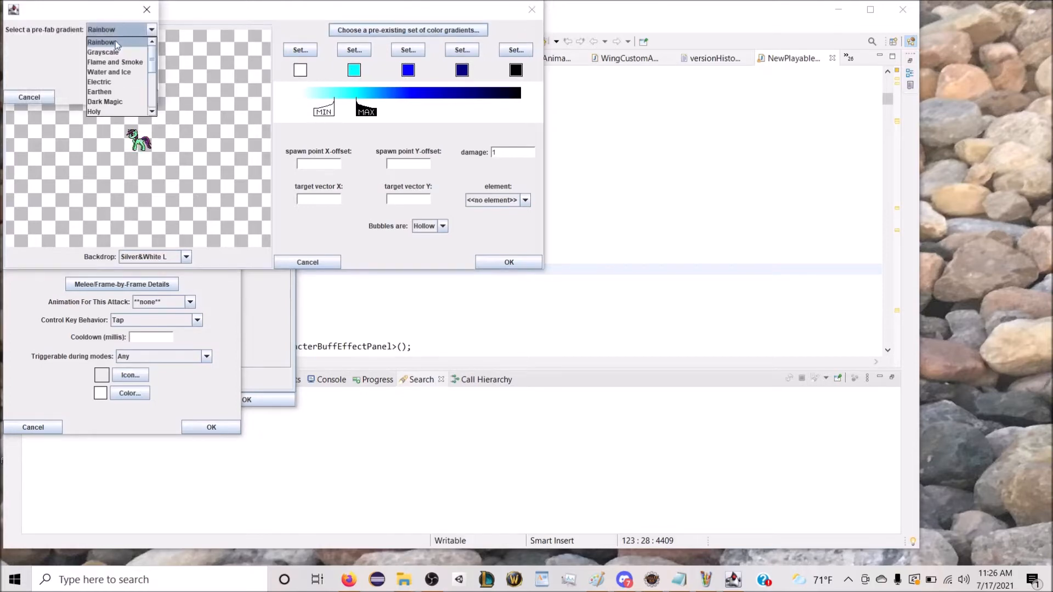
pyautogui.click(128, 82)
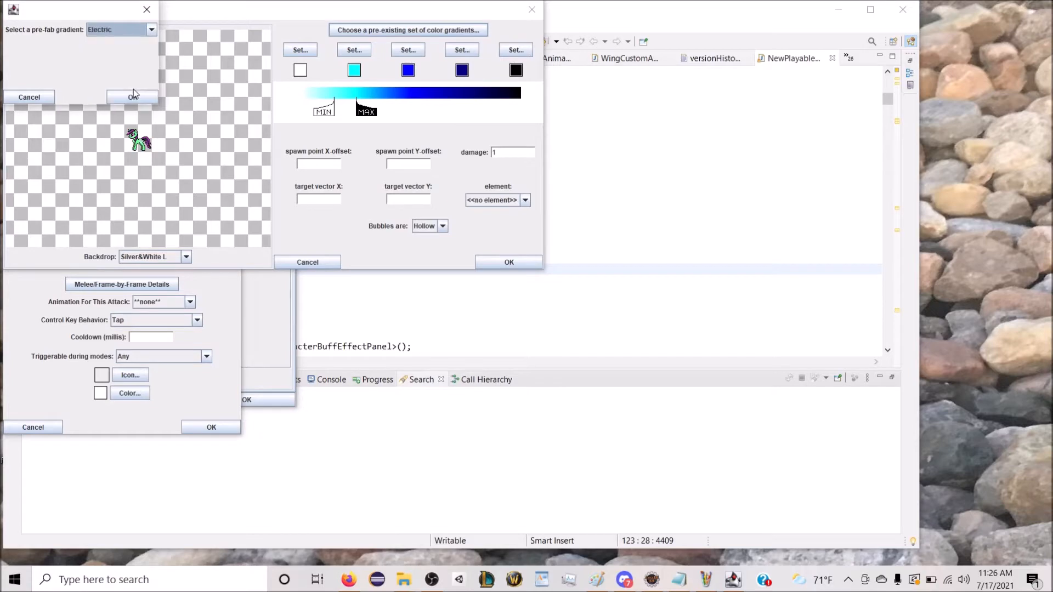
pyautogui.click(133, 92)
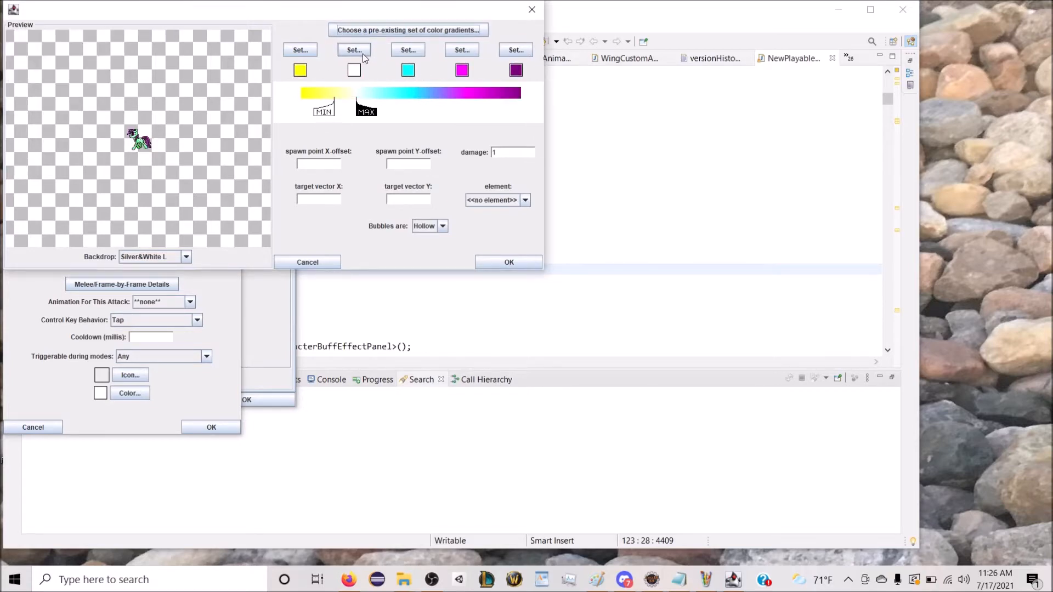
# Step: Try the Dark Magic pre-fab gradient on the sub-attack
pyautogui.click(384, 30)
pyautogui.click(117, 30)
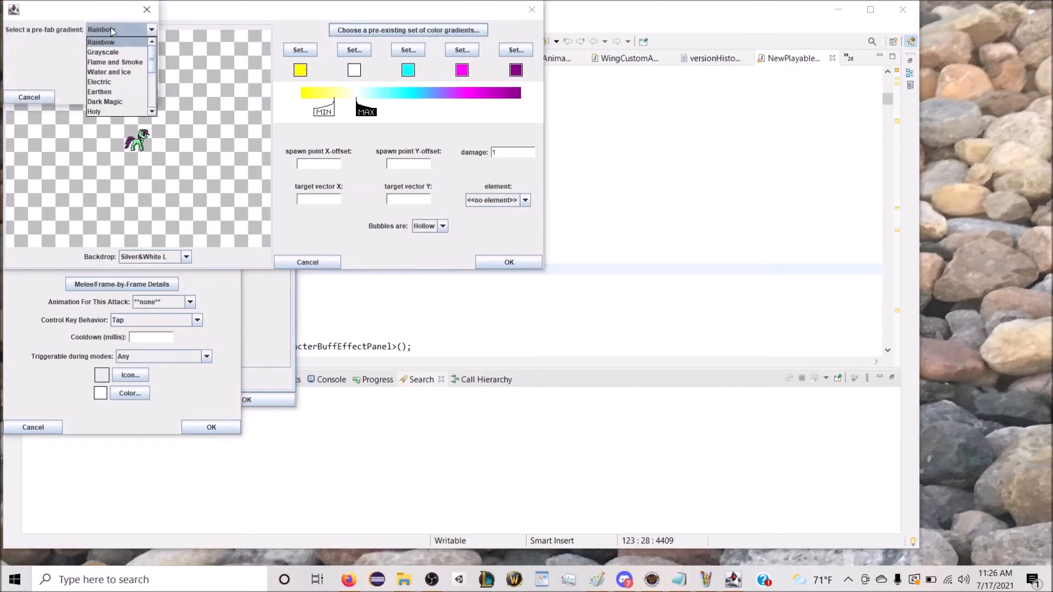
pyautogui.click(113, 102)
pyautogui.click(116, 100)
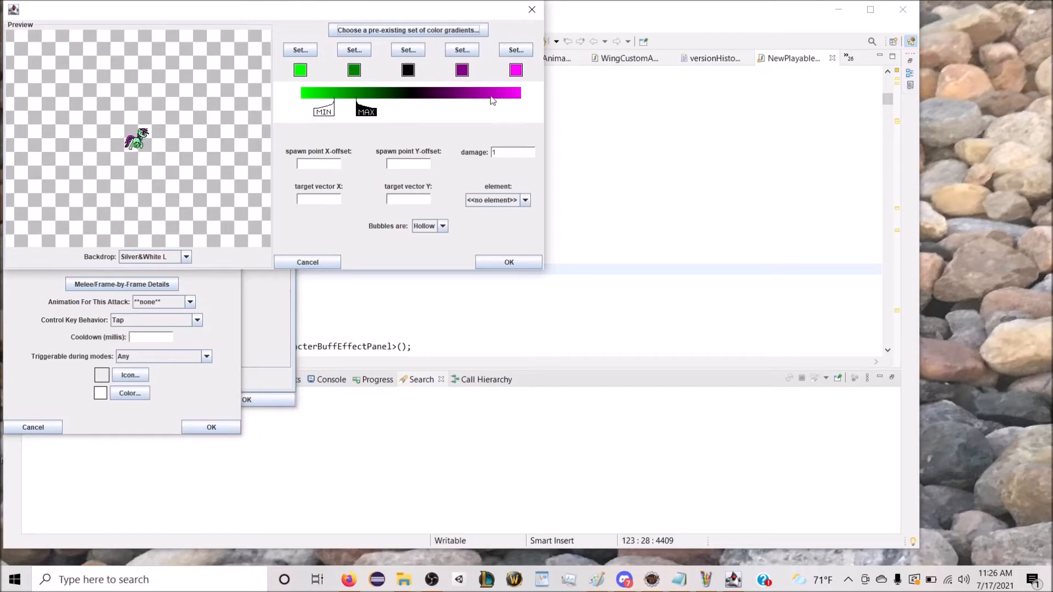
# Step: Try the Holy pre-fab gradient on the sub-attack
pyautogui.click(402, 32)
pyautogui.click(116, 29)
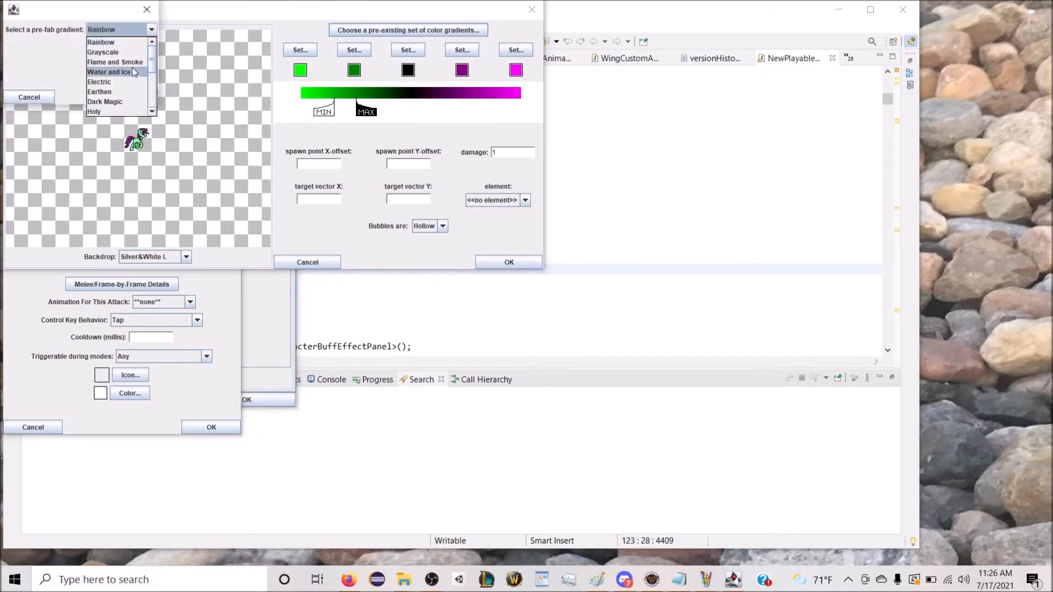
pyautogui.click(104, 111)
pyautogui.click(130, 96)
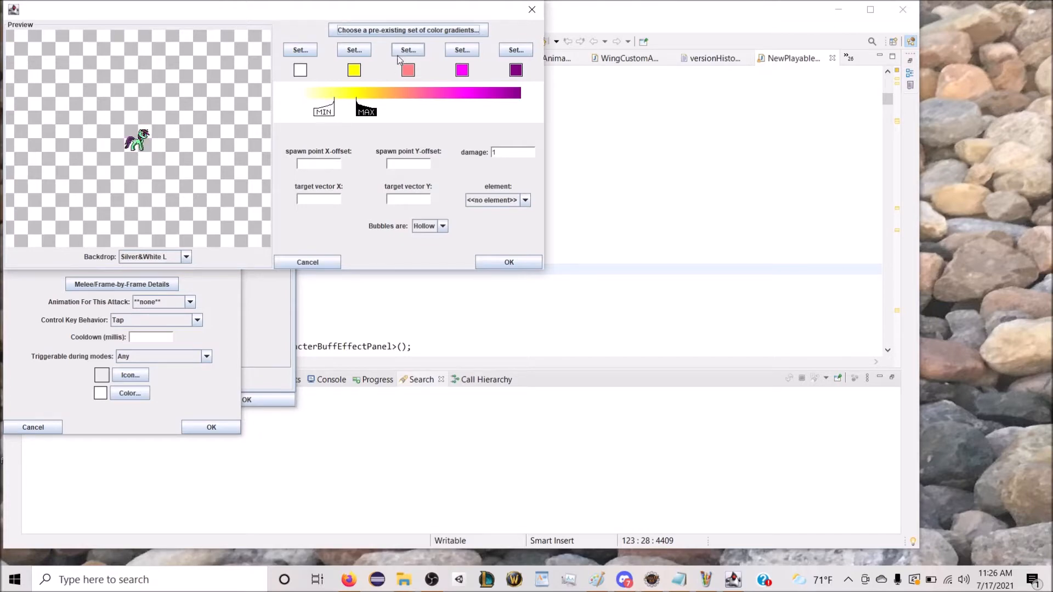
# Step: Try the Earthen pre-fab gradient on the sub-attack
pyautogui.click(404, 33)
pyautogui.click(104, 30)
pyautogui.scroll(-1, 108, 76)
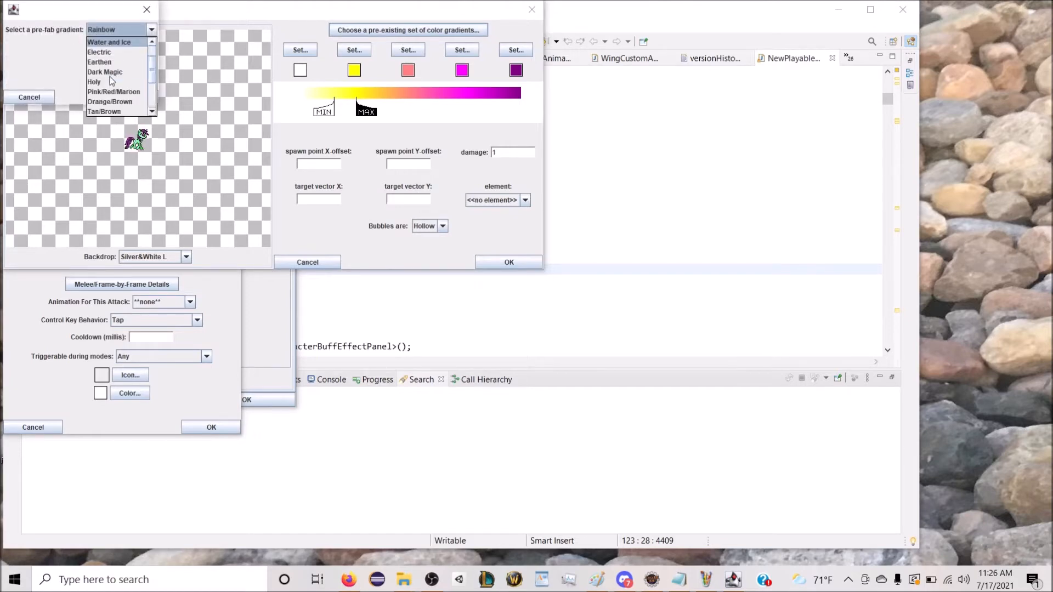
pyautogui.click(108, 64)
pyautogui.click(134, 98)
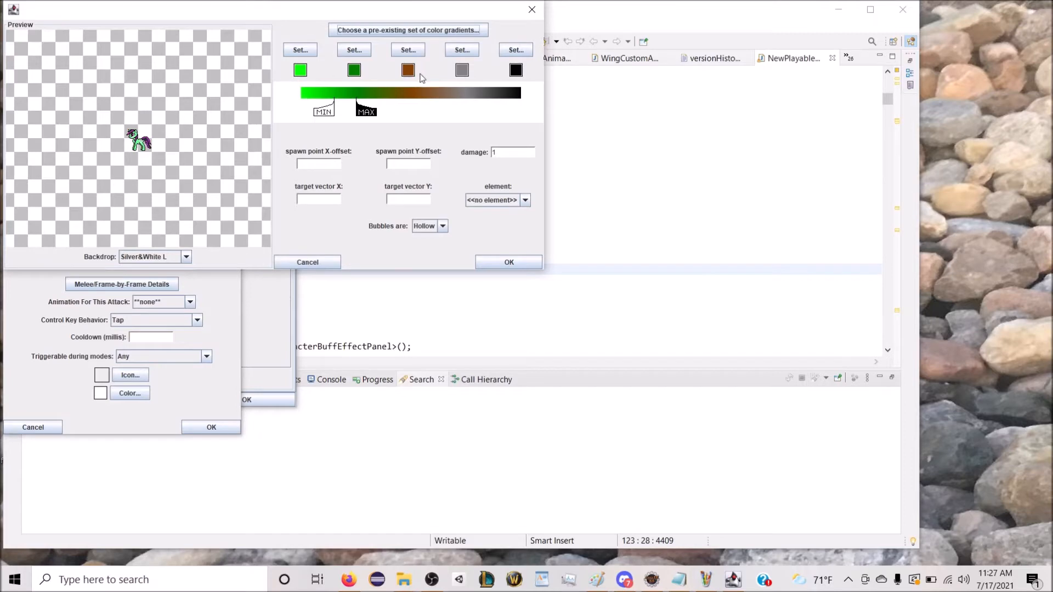
# Step: Apply the Water and Ice pre-fab gradient and widen the colour range from near-white through cyan to dark blue
pyautogui.click(409, 30)
pyautogui.click(121, 25)
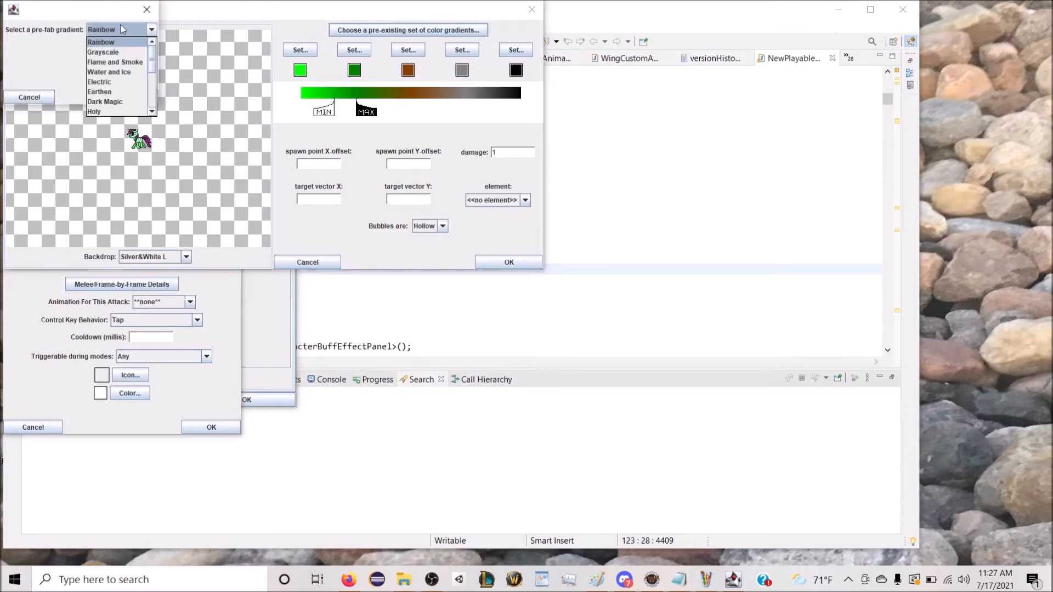
pyautogui.scroll(-1, 131, 83)
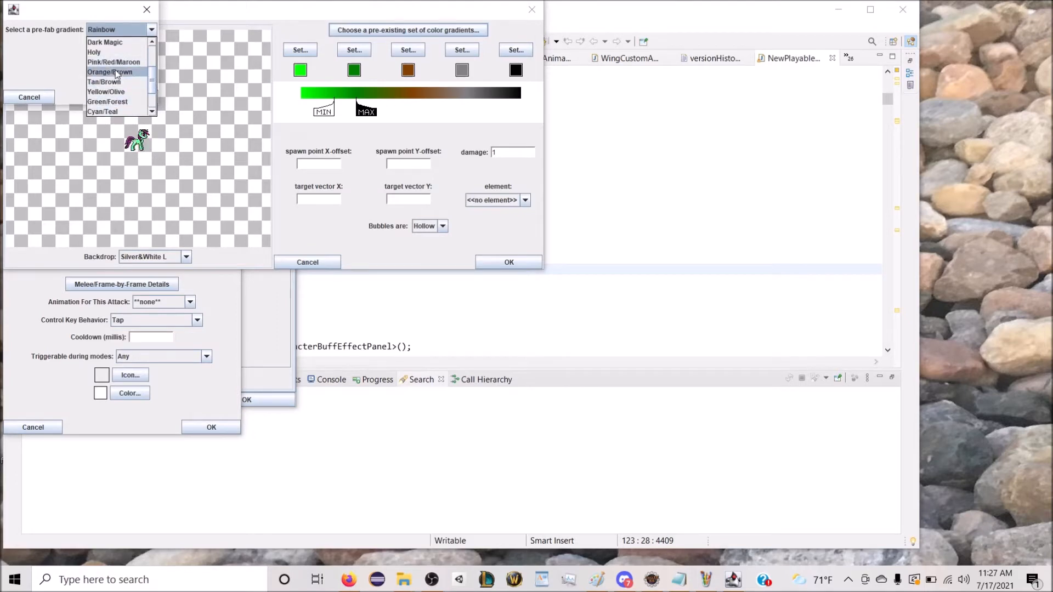
pyautogui.scroll(1, 116, 90)
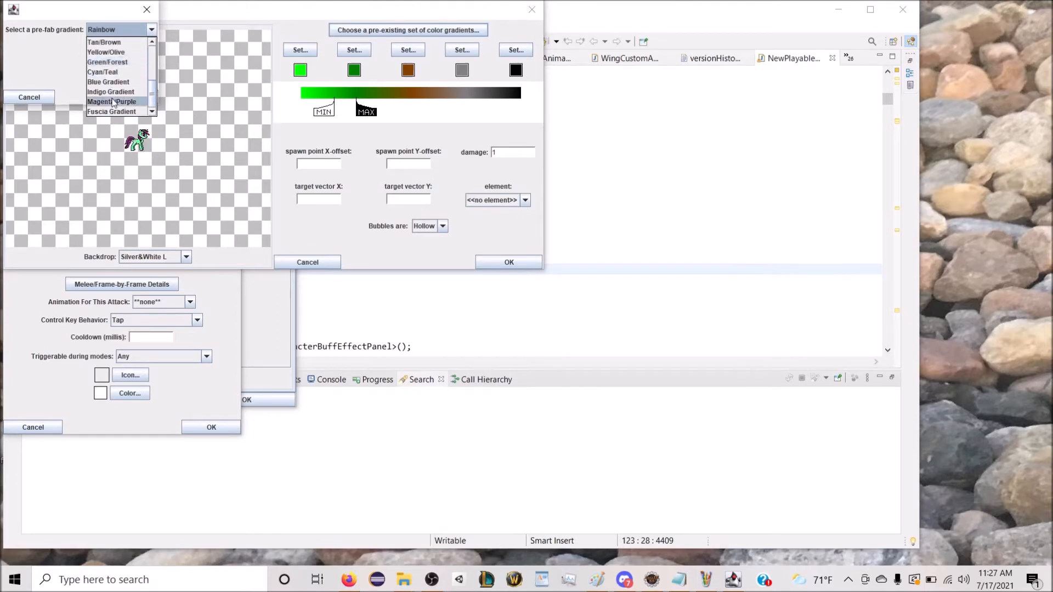
pyautogui.scroll(2, 116, 103)
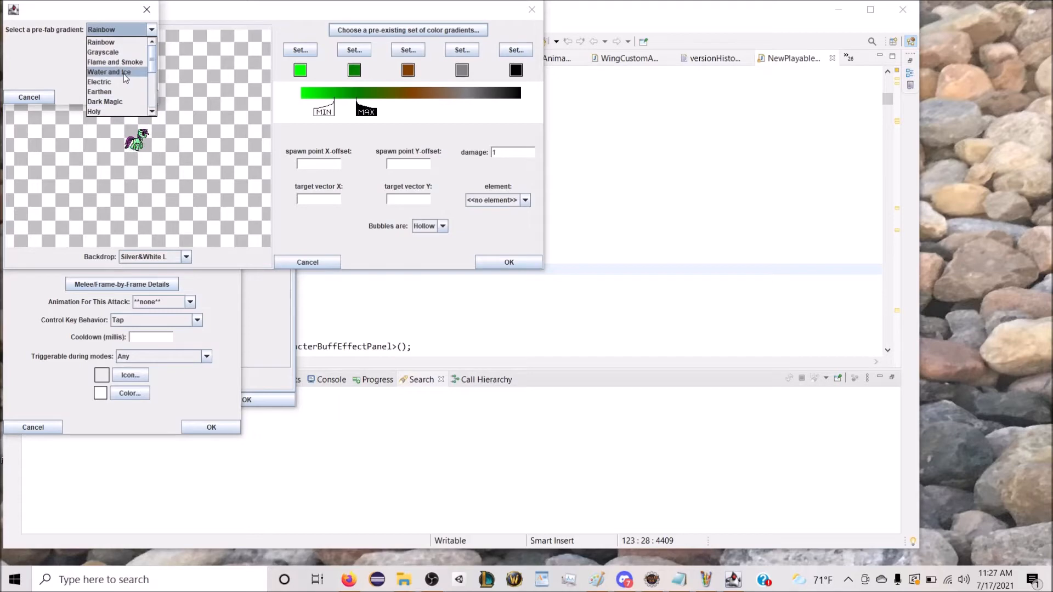
pyautogui.click(123, 73)
pyautogui.click(133, 97)
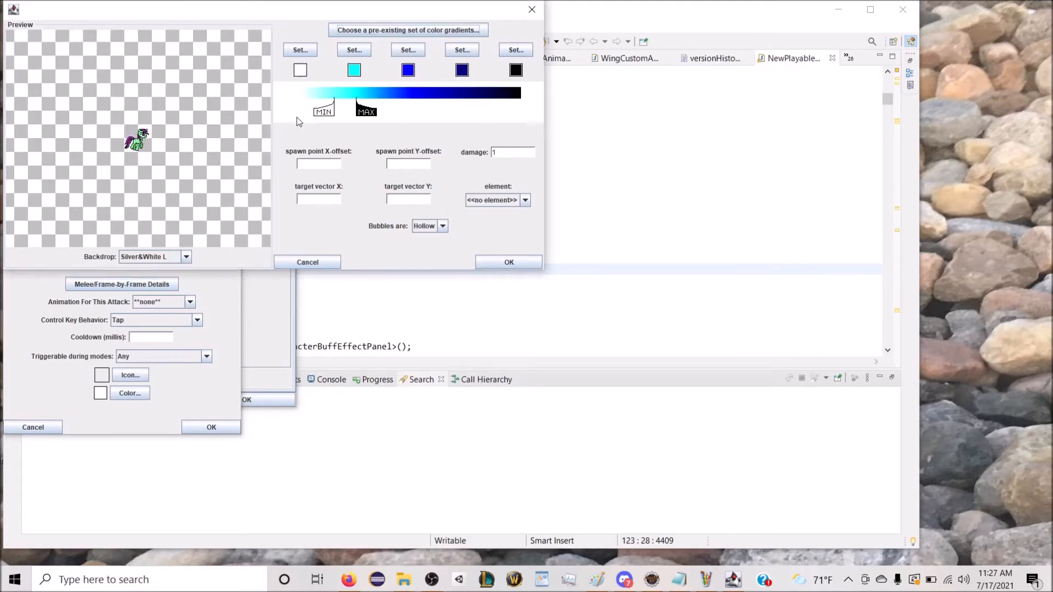
pyautogui.moveTo(325, 113); pyautogui.dragTo(305, 113)
pyautogui.moveTo(371, 114)
pyautogui.mouseDown()
pyautogui.moveTo(460, 114)
pyautogui.moveTo(446, 115)
pyautogui.mouseUp()
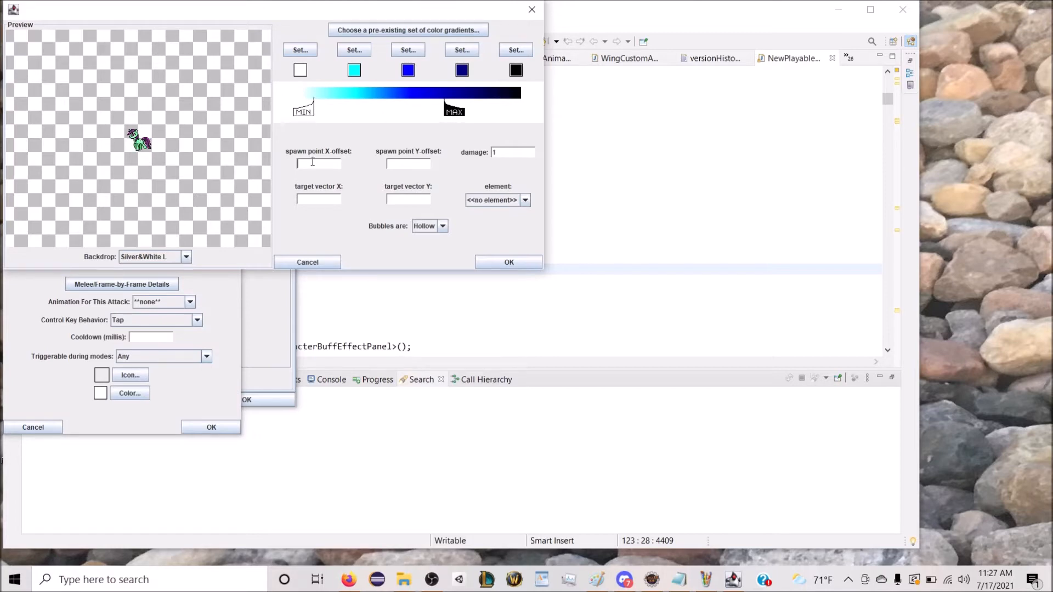
# Step: Set the spawn point offset to X 15, Y -15 and the target vector to X 20, Y 0, with solid bubbles
pyautogui.write('15')
pyautogui.click(404, 163)
pyautogui.write('-15')
pyautogui.click(392, 196)
pyautogui.write('20')
pyautogui.click(424, 221)
pyautogui.click(428, 247)
# Step: Set the sub-attack's element to Water and its damage to 20, and accept the sub-attack
pyautogui.click(504, 203)
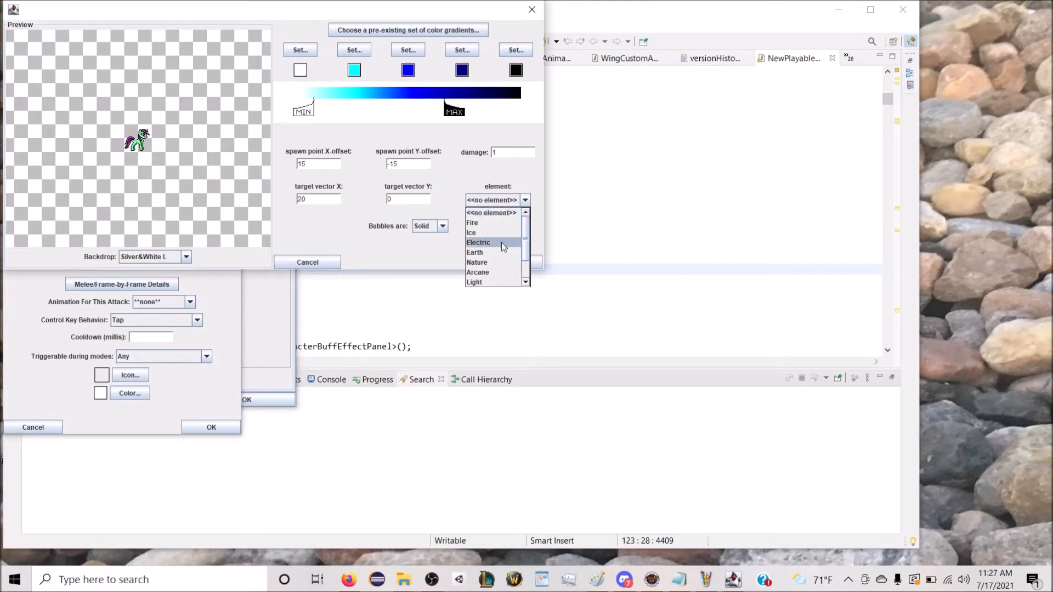
pyautogui.scroll(-1, 498, 276)
pyautogui.click(494, 282)
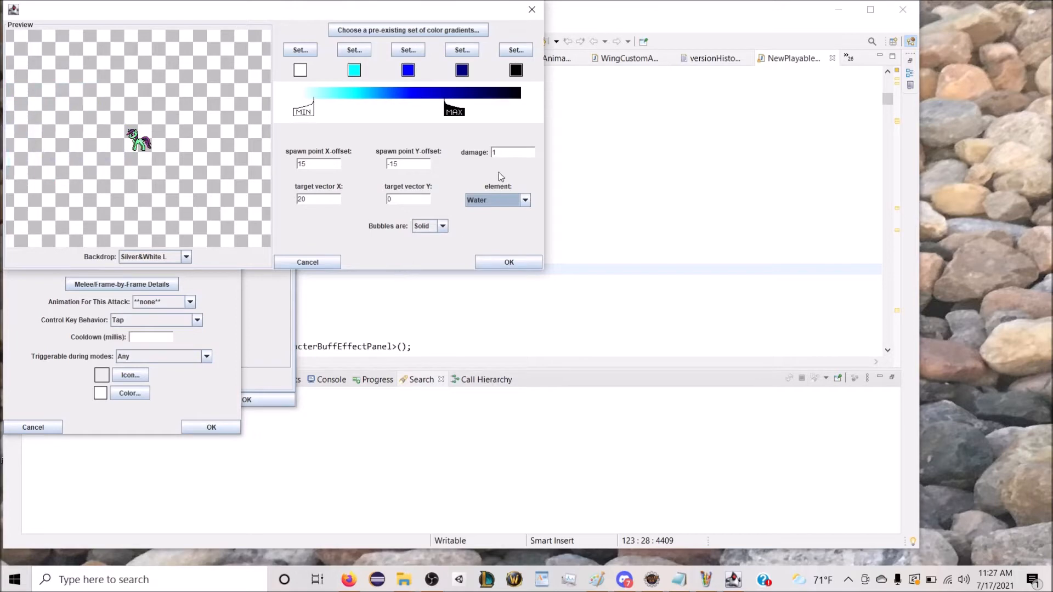
pyautogui.moveTo(505, 155); pyautogui.dragTo(478, 158)
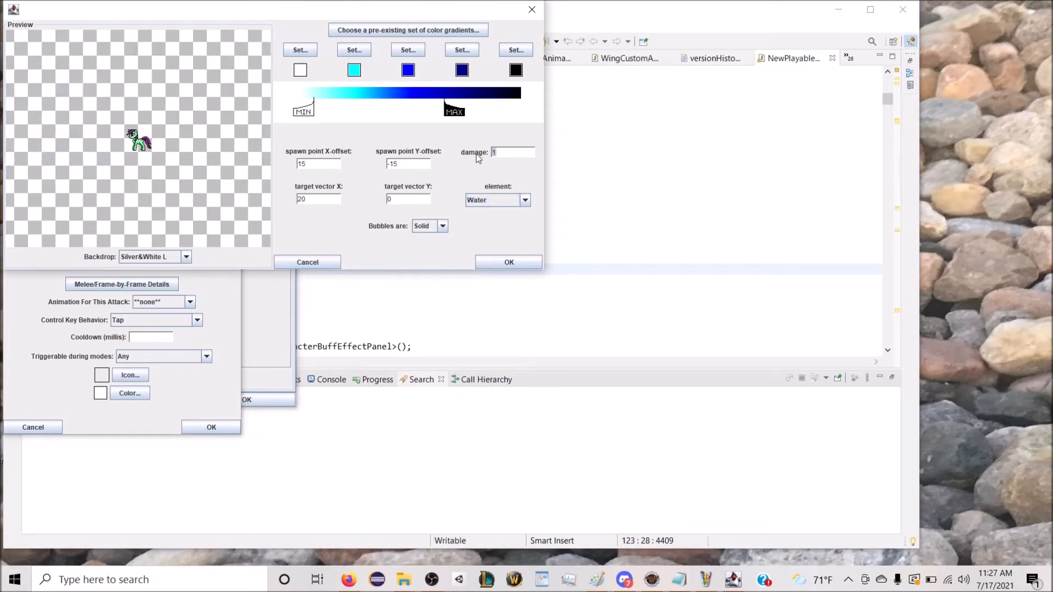
pyautogui.write('0')
pyautogui.click(490, 263)
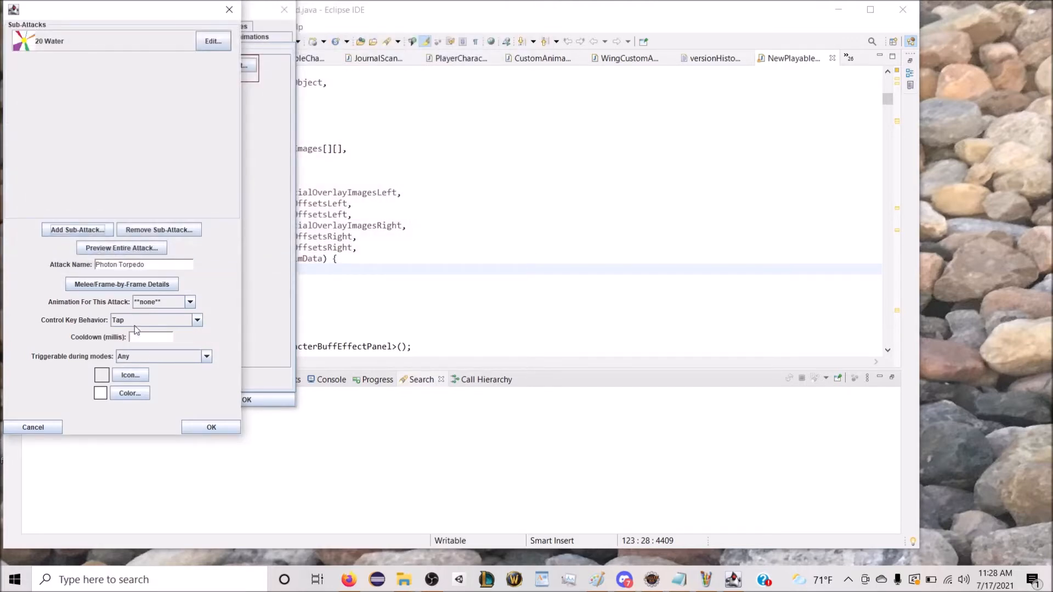
# Step: Set the Photon Torpedo attack's cooldown to 0 and keep it triggerable in any mode
pyautogui.write('0')
pyautogui.click(137, 358)
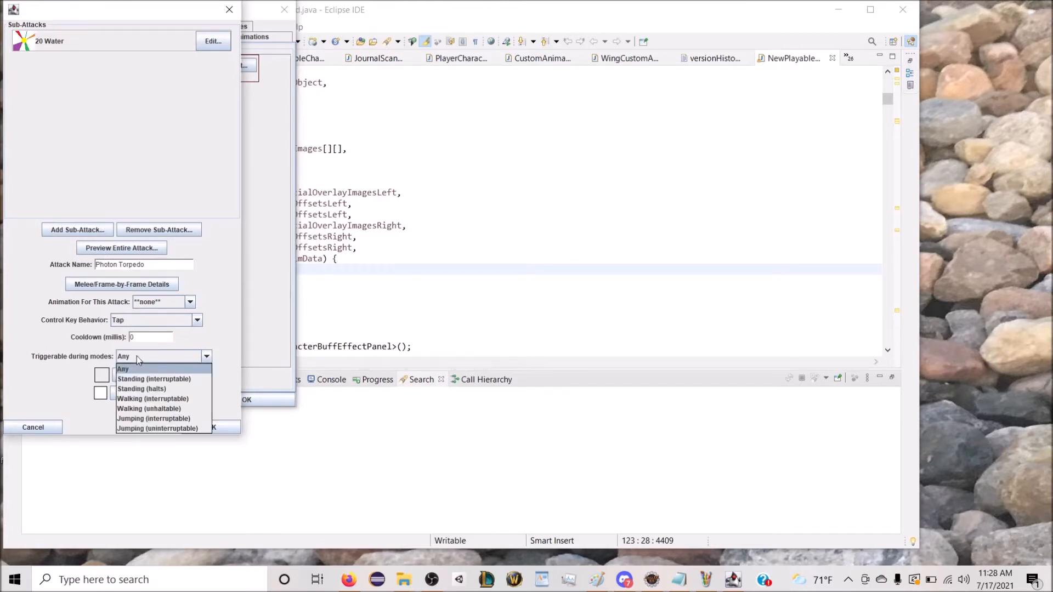
pyautogui.click(58, 361)
# Step: Give the Photon Torpedo attack the atom icon from the Nature icon category
pyautogui.click(122, 377)
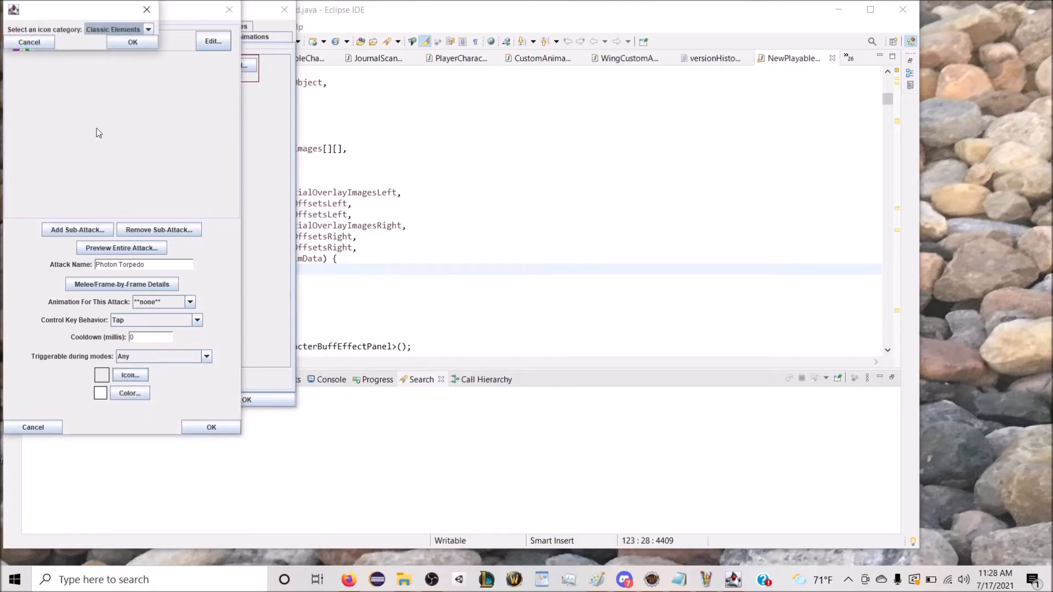
pyautogui.click(119, 38)
pyautogui.click(70, 12)
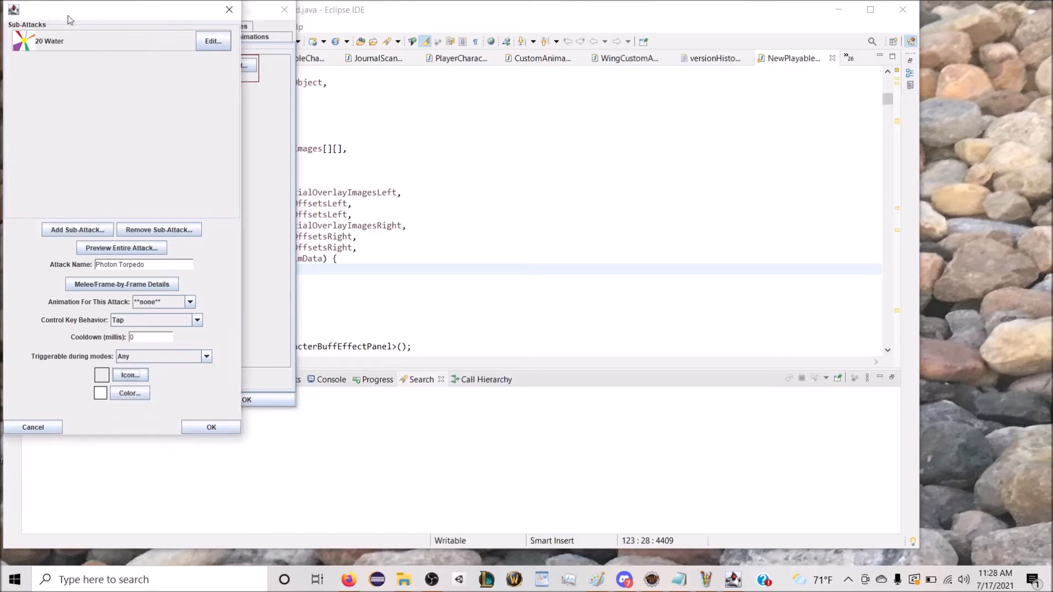
pyautogui.click(129, 379)
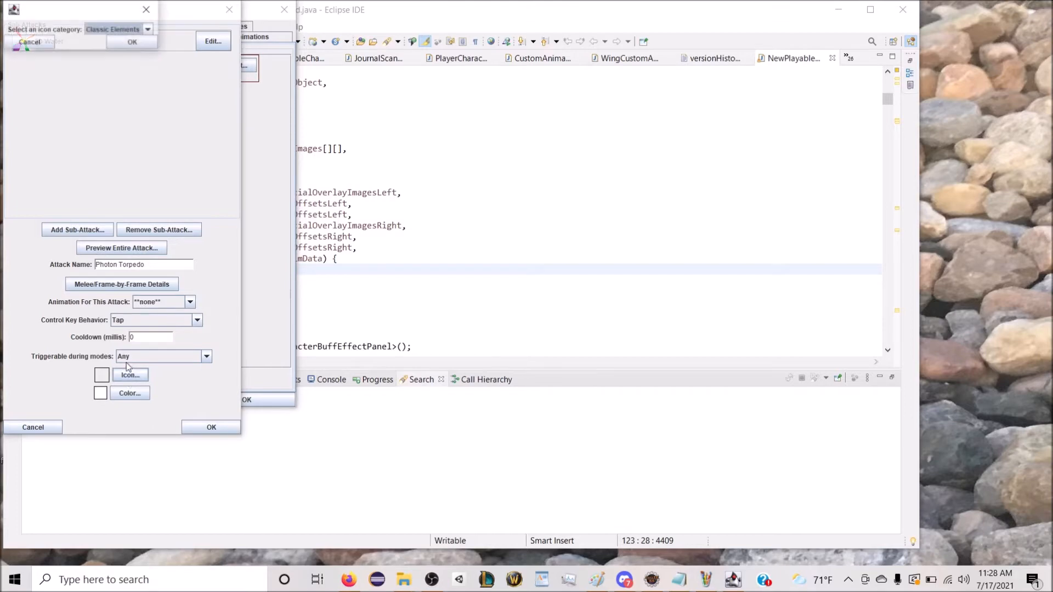
pyautogui.click(122, 39)
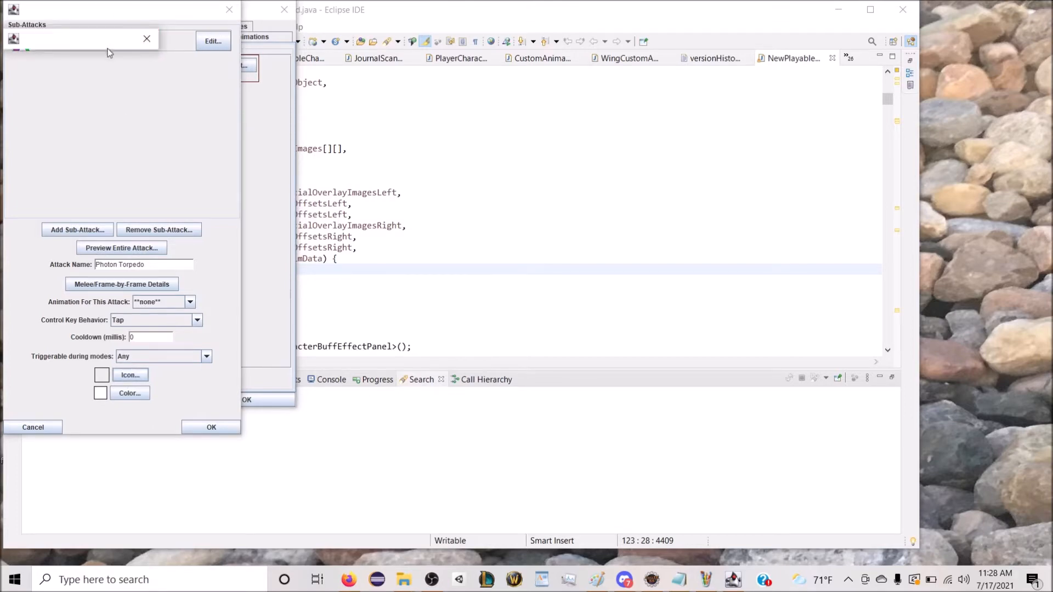
pyautogui.moveTo(96, 11); pyautogui.dragTo(346, 97)
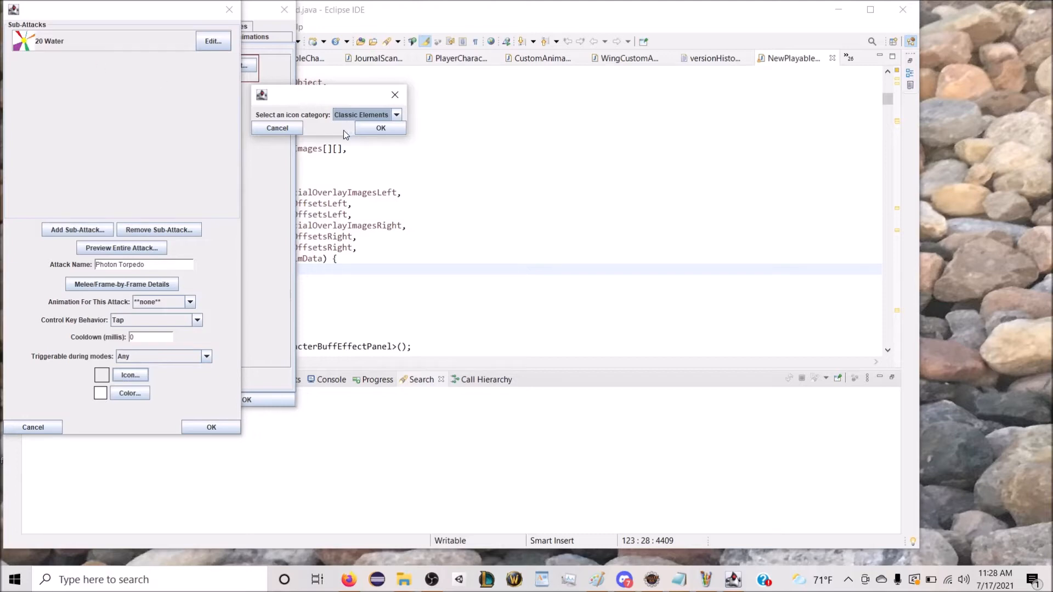
pyautogui.click(361, 115)
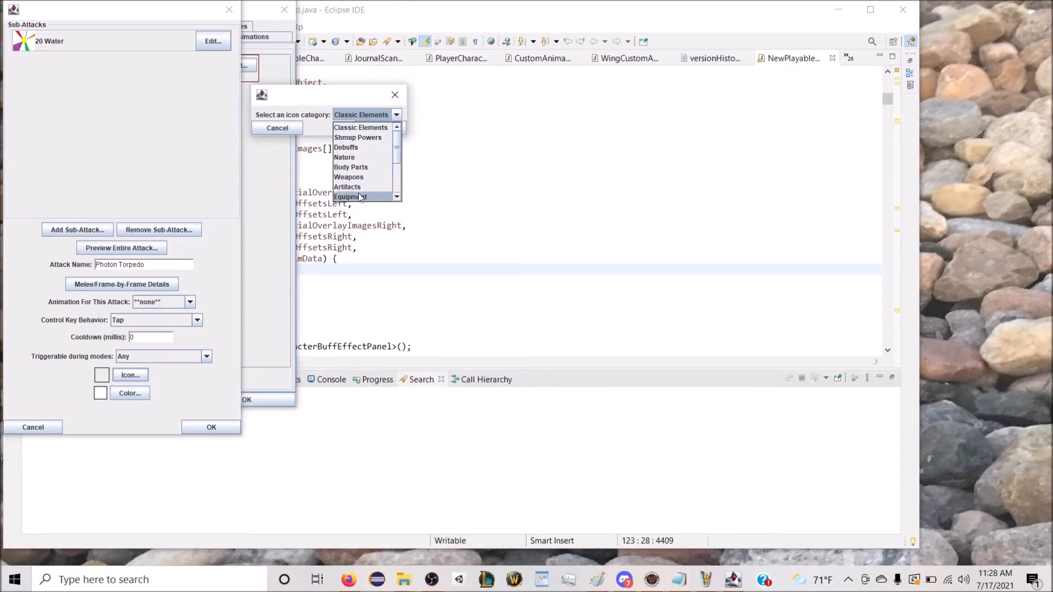
pyautogui.click(362, 157)
pyautogui.click(381, 128)
pyautogui.moveTo(33, 14); pyautogui.dragTo(170, 75)
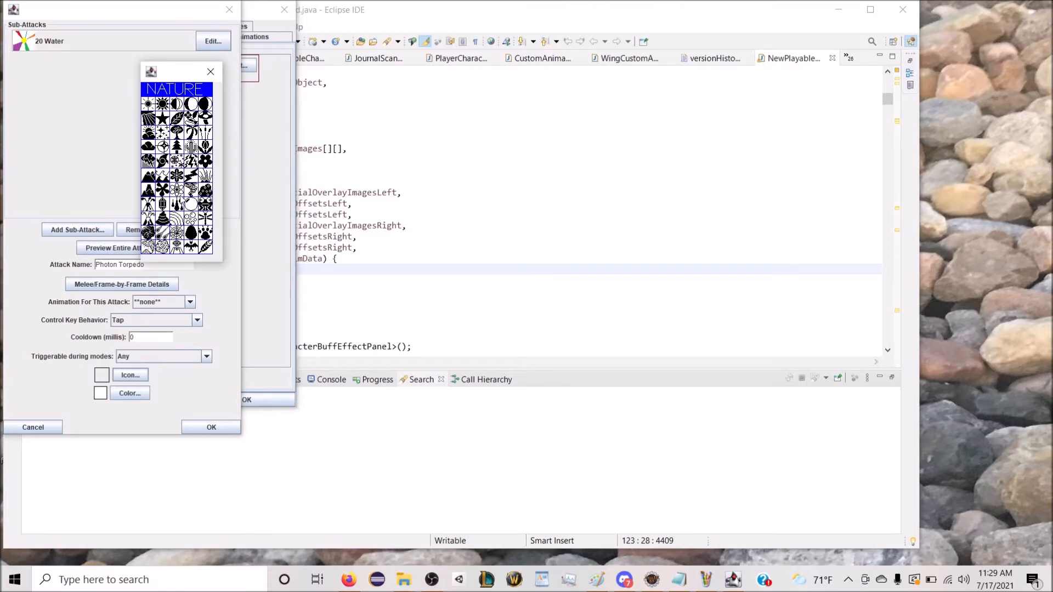
pyautogui.click(179, 198)
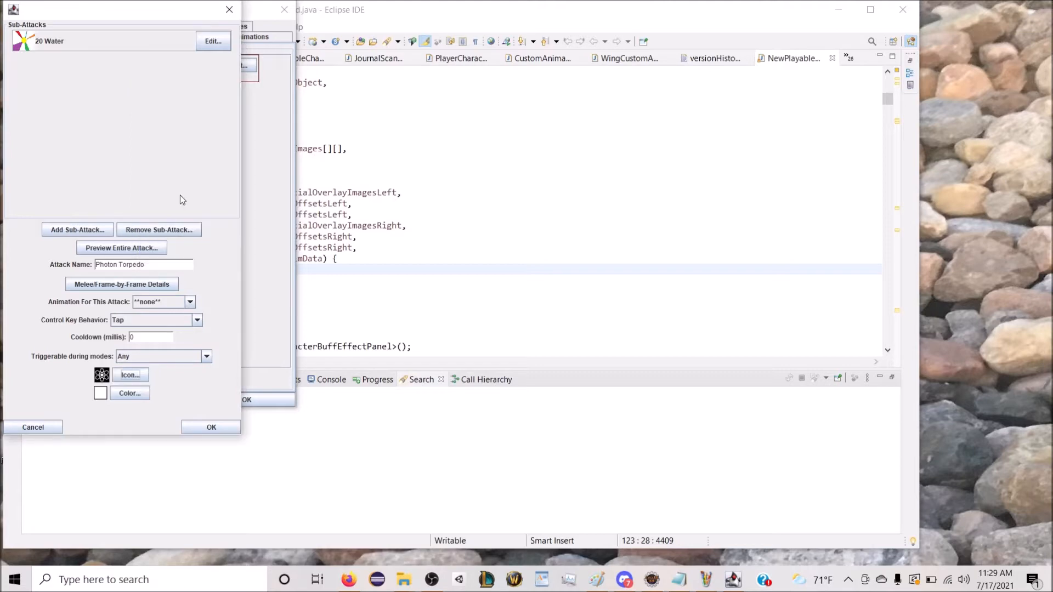
# Step: Set the Photon Torpedo icon's colour to the preset Blue
pyautogui.click(130, 393)
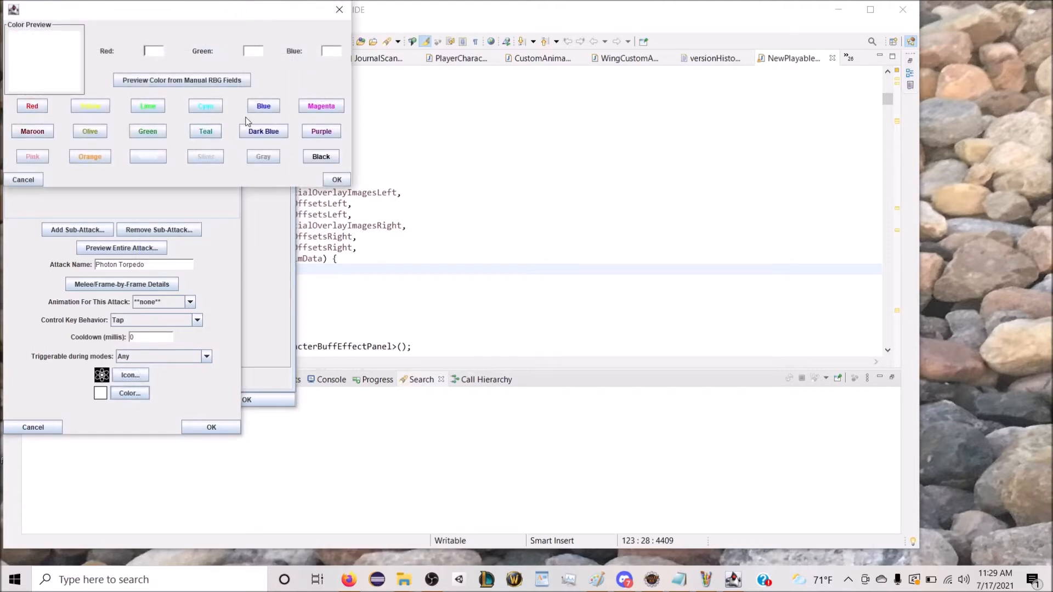
pyautogui.click(264, 106)
pyautogui.click(339, 179)
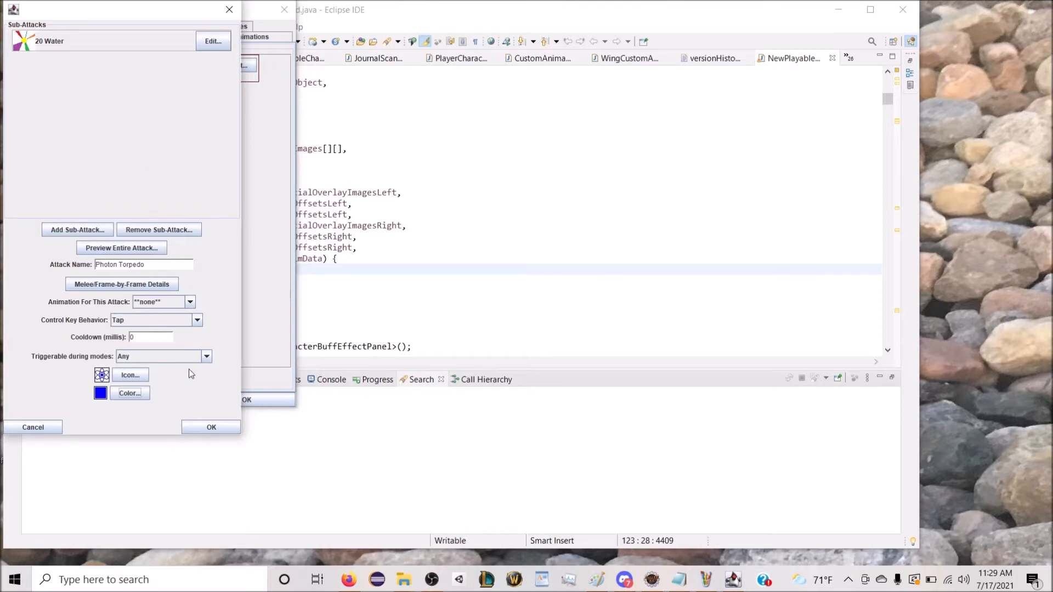
# Step: Preview the entire Photon Torpedo attack and accept it into the character's custom attacks
pyautogui.click(146, 251)
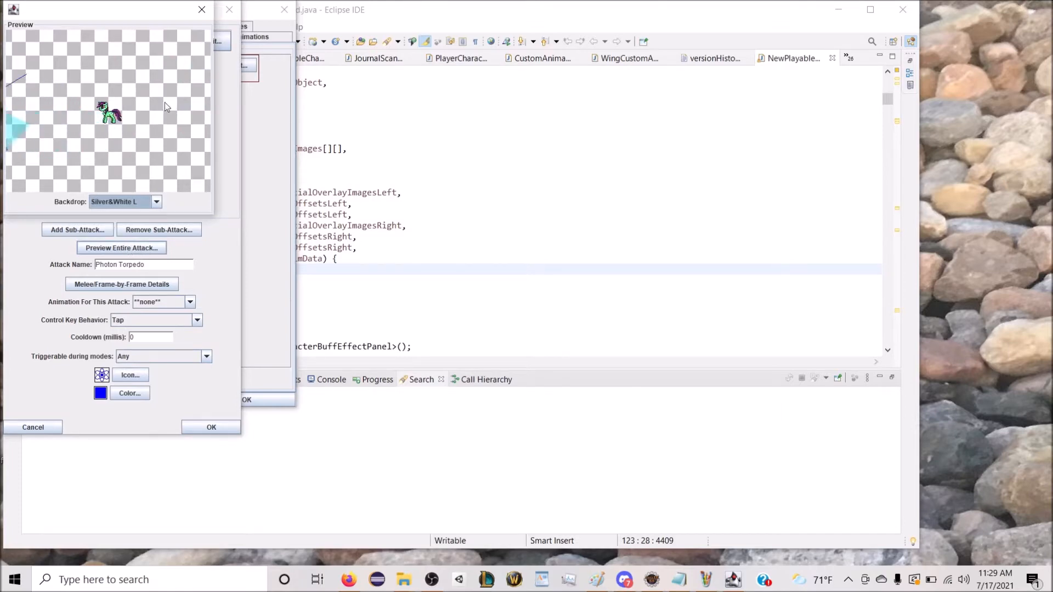
pyautogui.click(201, 10)
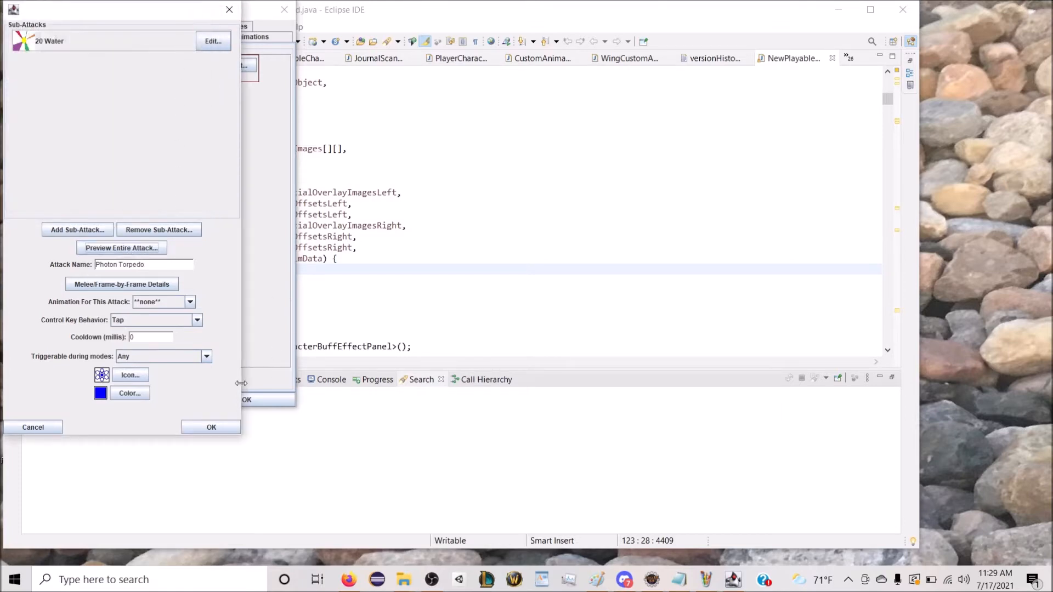
pyautogui.click(222, 431)
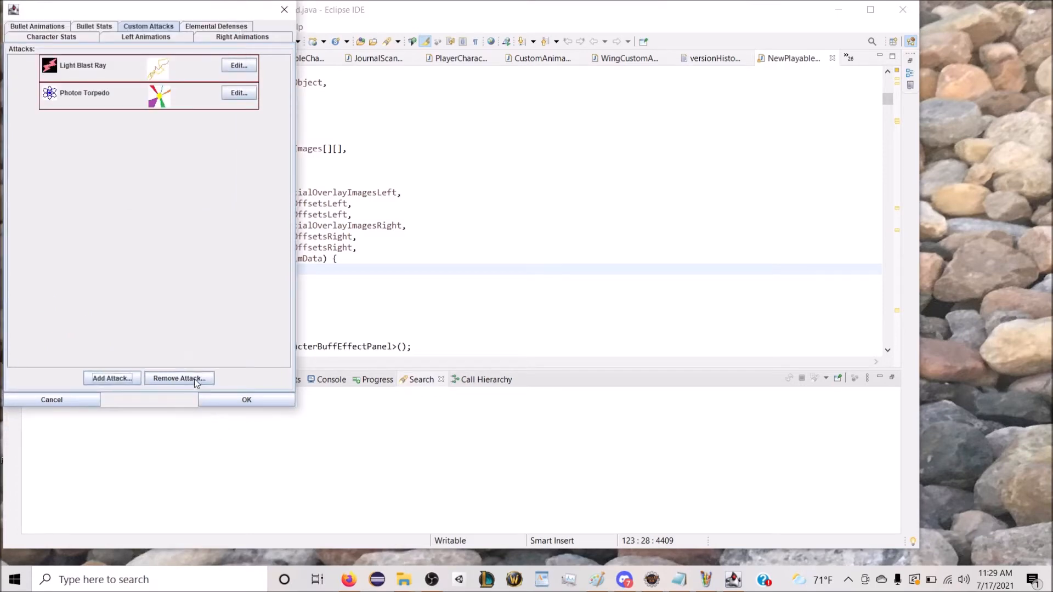
pyautogui.click(197, 28)
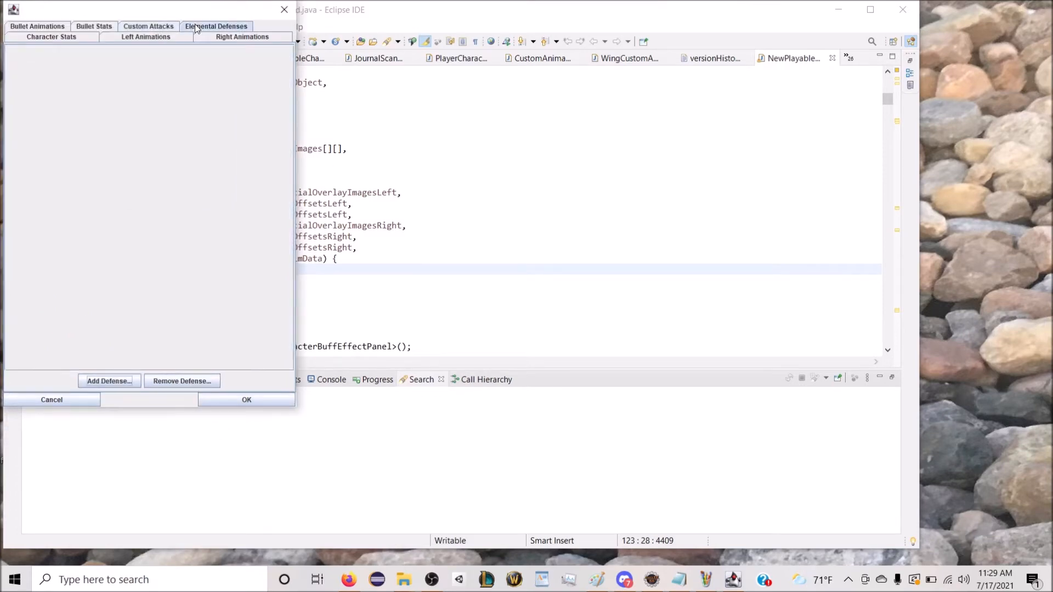
pyautogui.click(84, 28)
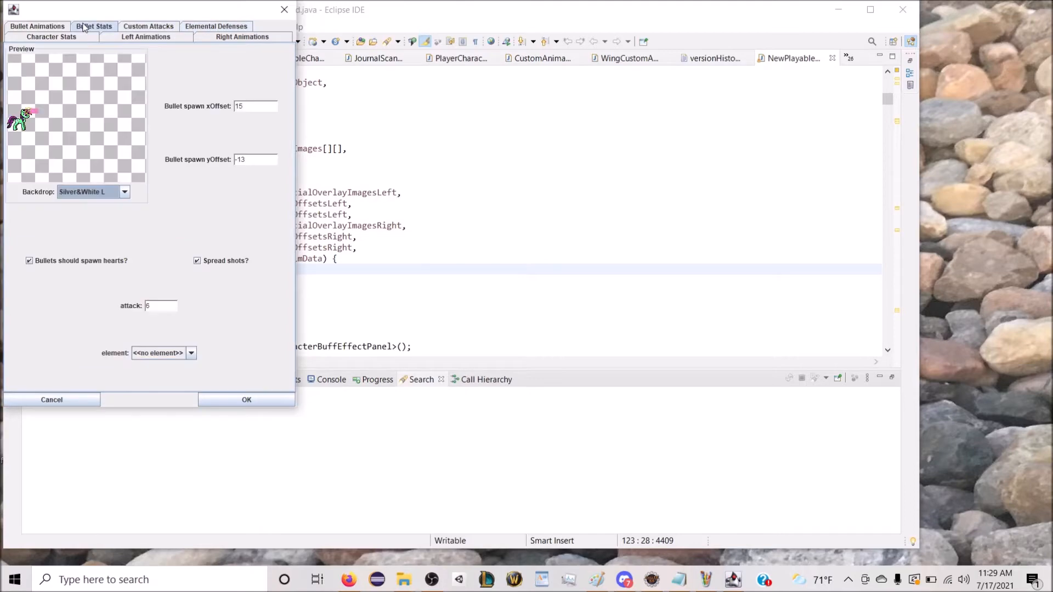
pyautogui.click(197, 29)
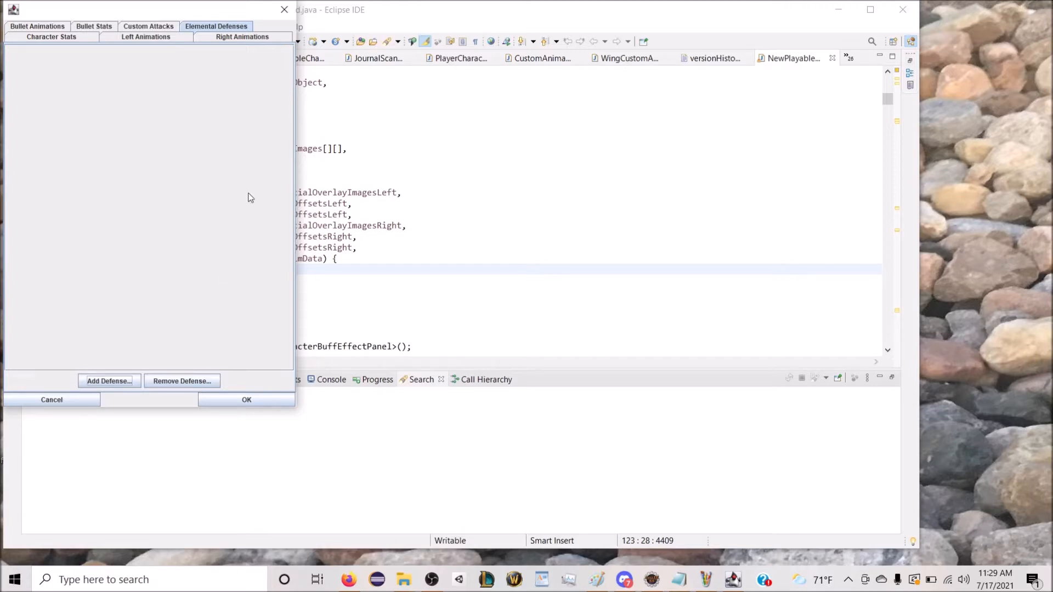
# Step: Name the character Hi Score in its character stats
pyautogui.click(81, 38)
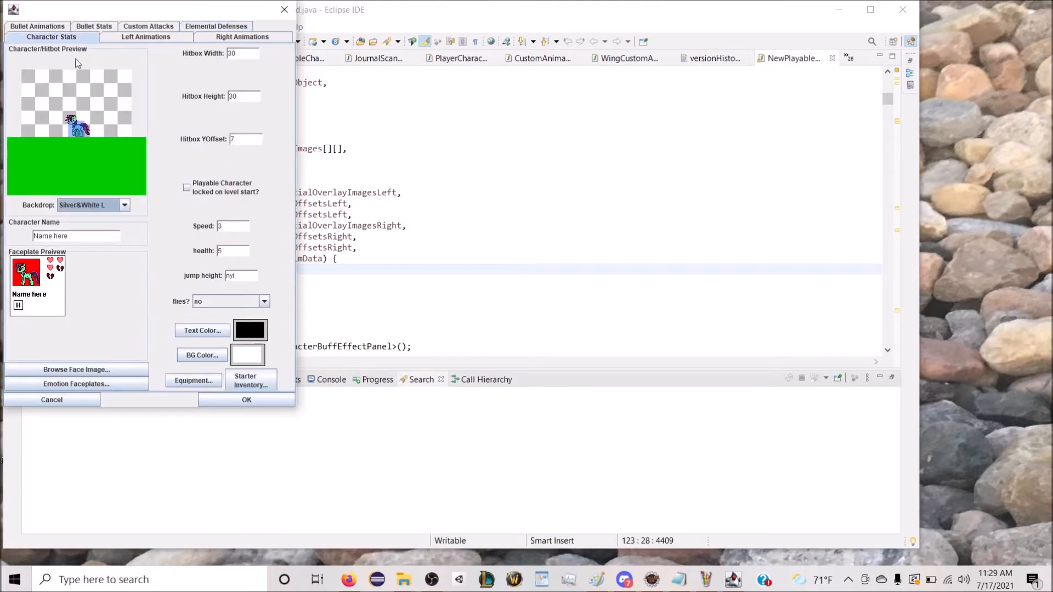
pyautogui.press('Tab')
pyautogui.write('Hi Sco')
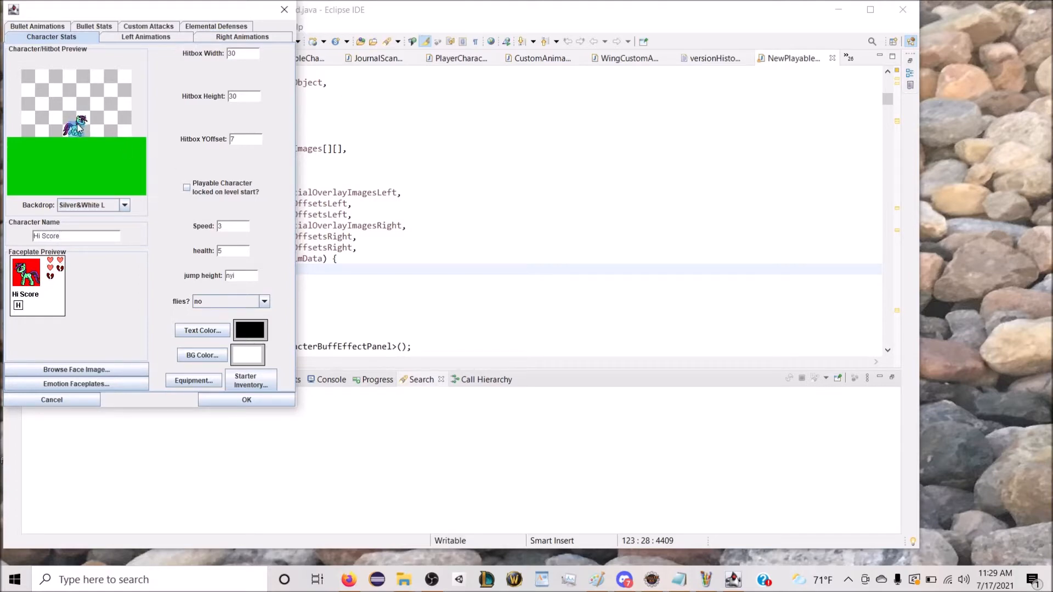
# Step: Set the faceplate background colour to red 0, green 255, blue 128
pyautogui.click(222, 359)
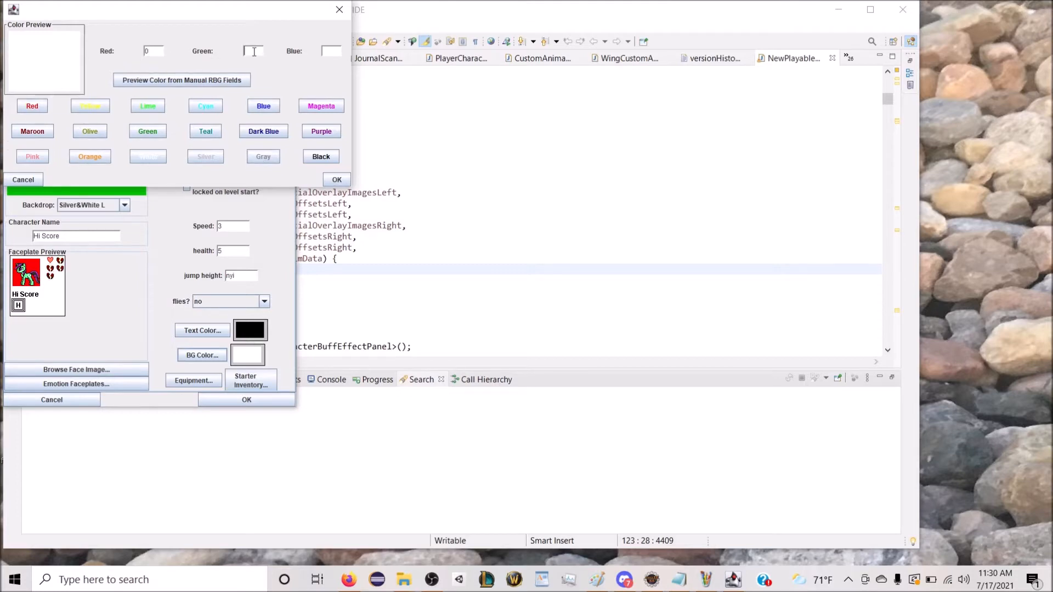
pyautogui.write('1')
pyautogui.moveTo(260, 51); pyautogui.dragTo(236, 50)
pyautogui.write('255128')
pyautogui.click(214, 78)
pyautogui.moveTo(71, 12); pyautogui.dragTo(177, 89)
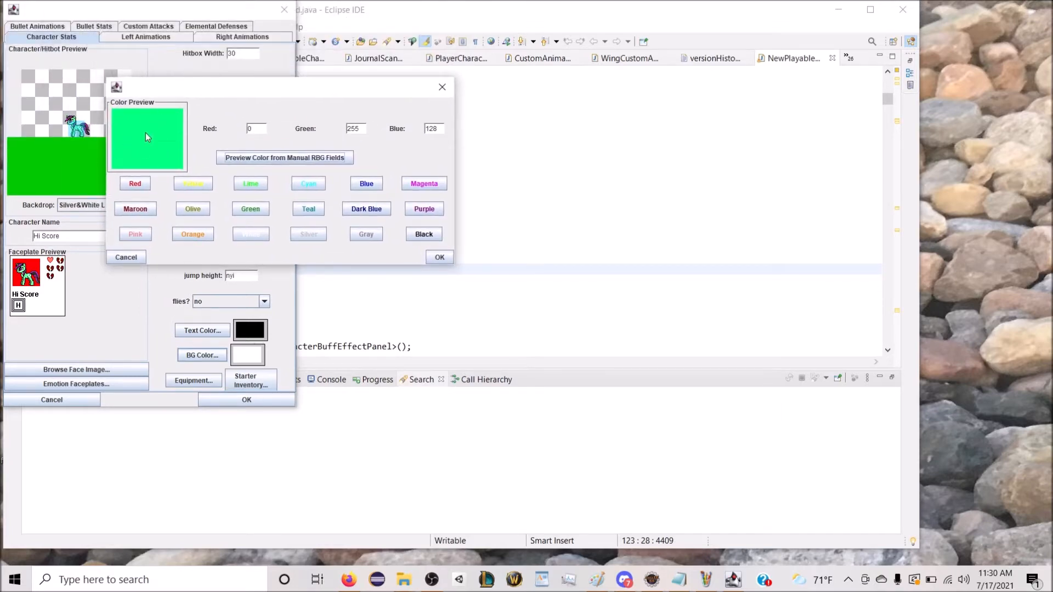
pyautogui.click(441, 258)
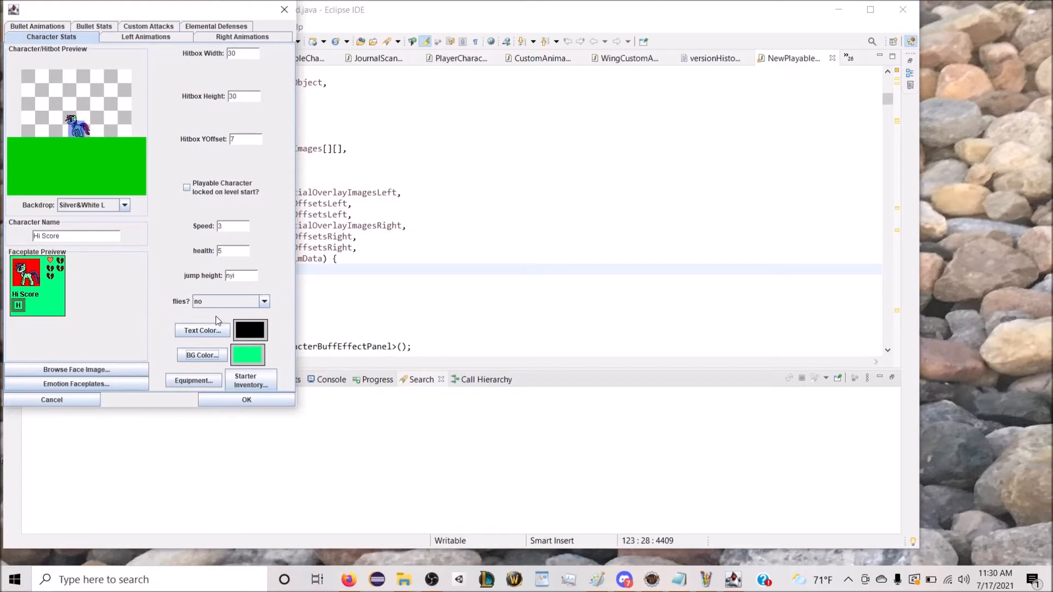
pyautogui.click(212, 378)
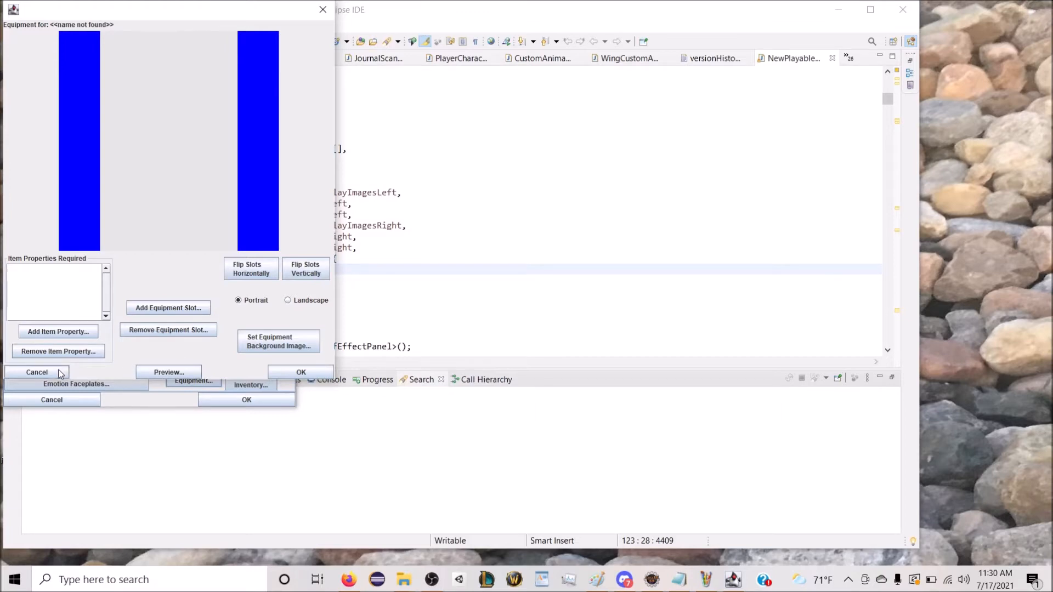
pyautogui.click(305, 301)
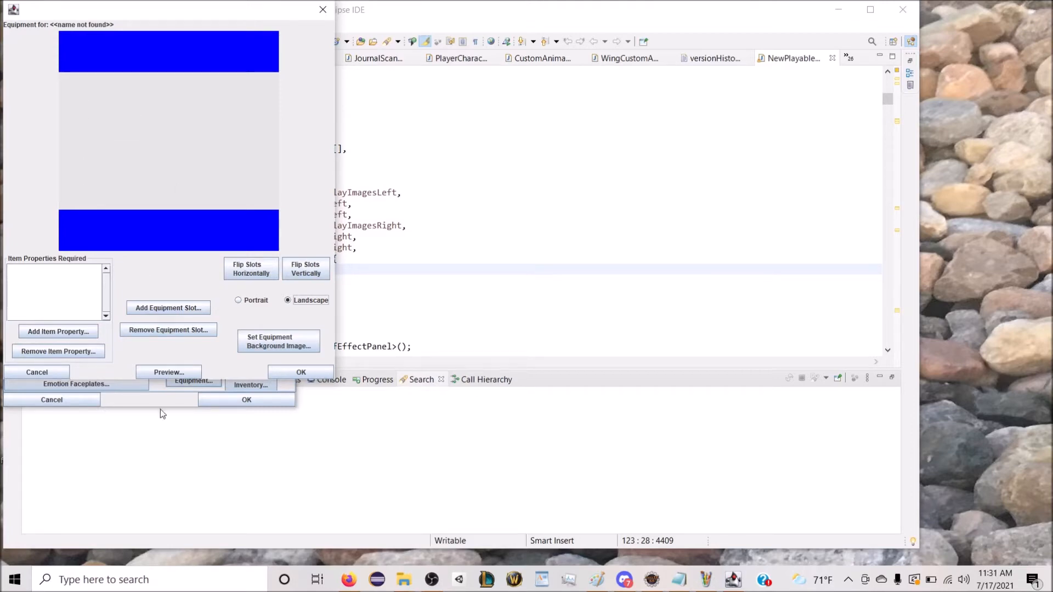
pyautogui.click(54, 370)
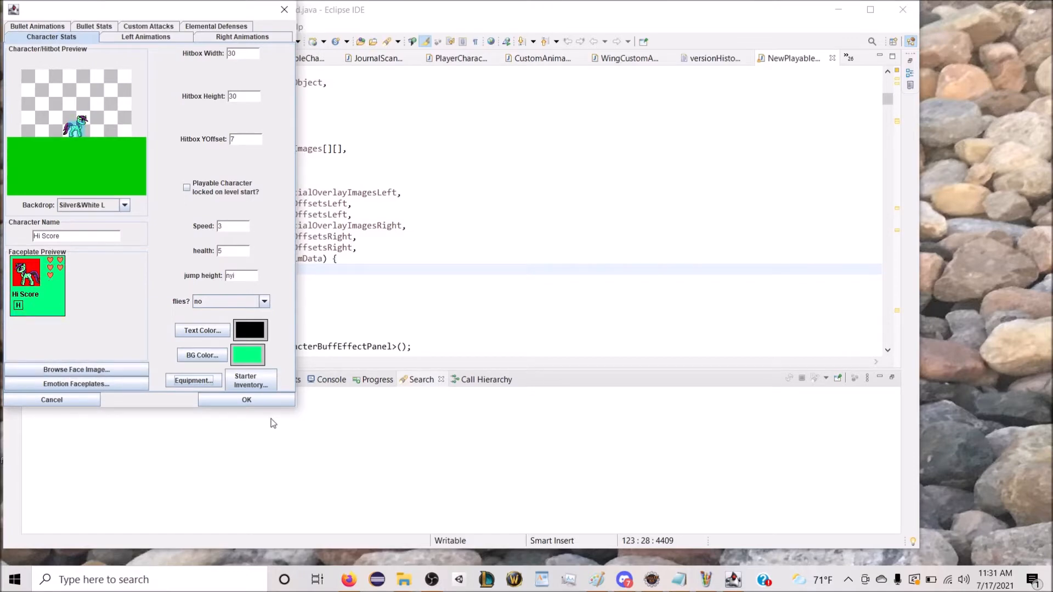
# Step: Accept the finished Hi Score character and switch back to the level editor window
pyautogui.click(246, 398)
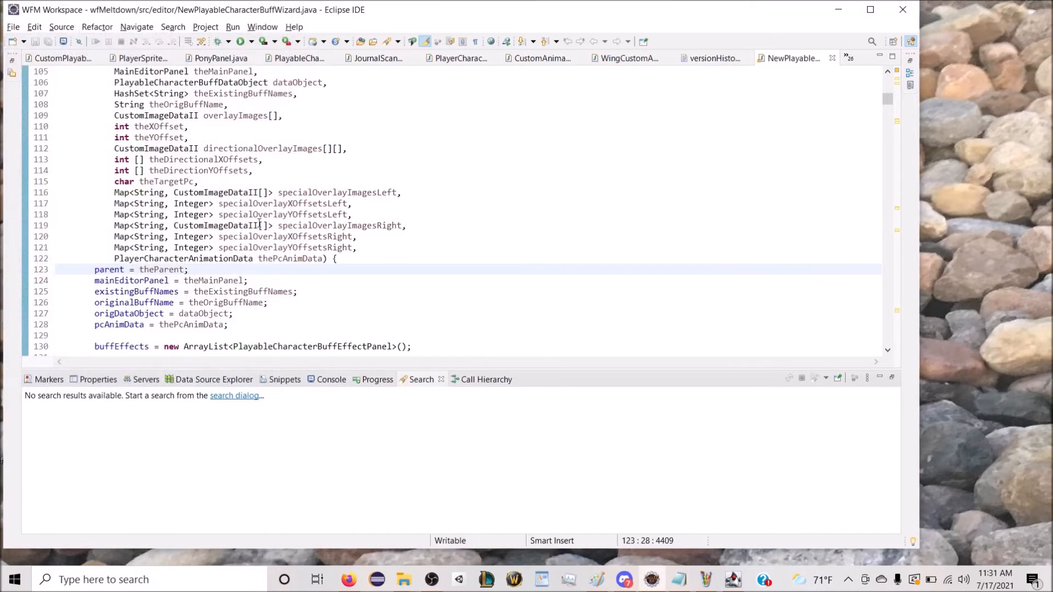
pyautogui.click(733, 580)
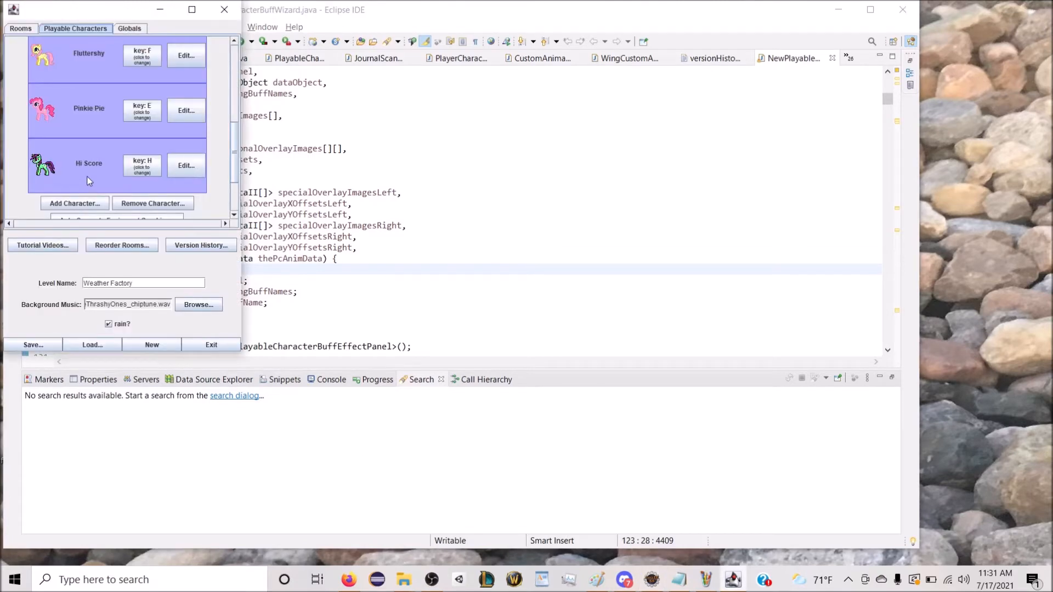
# Step: Add another playable character to the level and assign it the X key
pyautogui.scroll(-2, 87, 177)
pyautogui.scroll(-3, 81, 152)
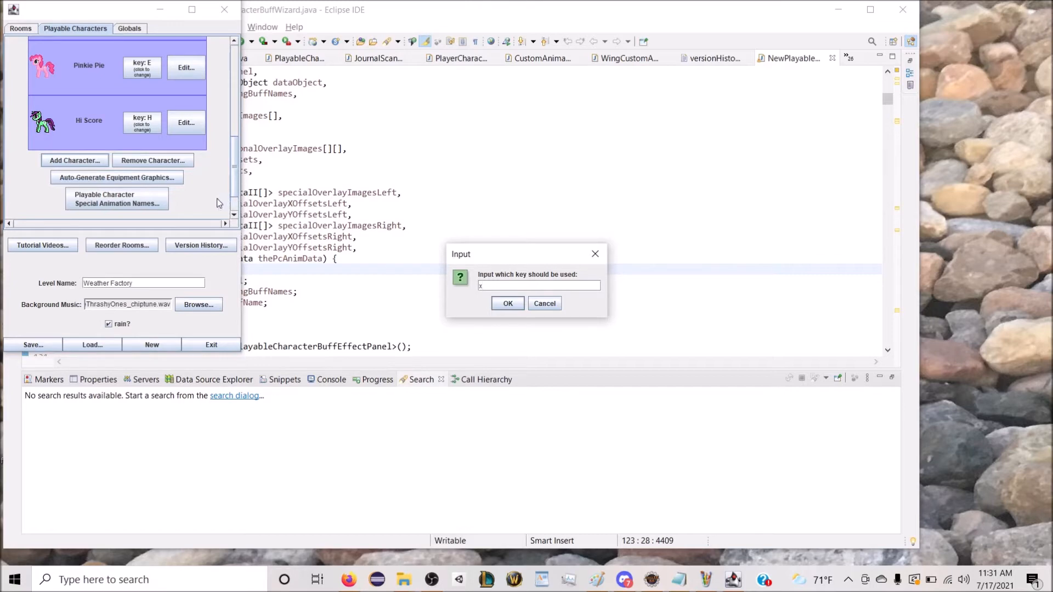
pyautogui.press('BackSpace')
pyautogui.click(499, 302)
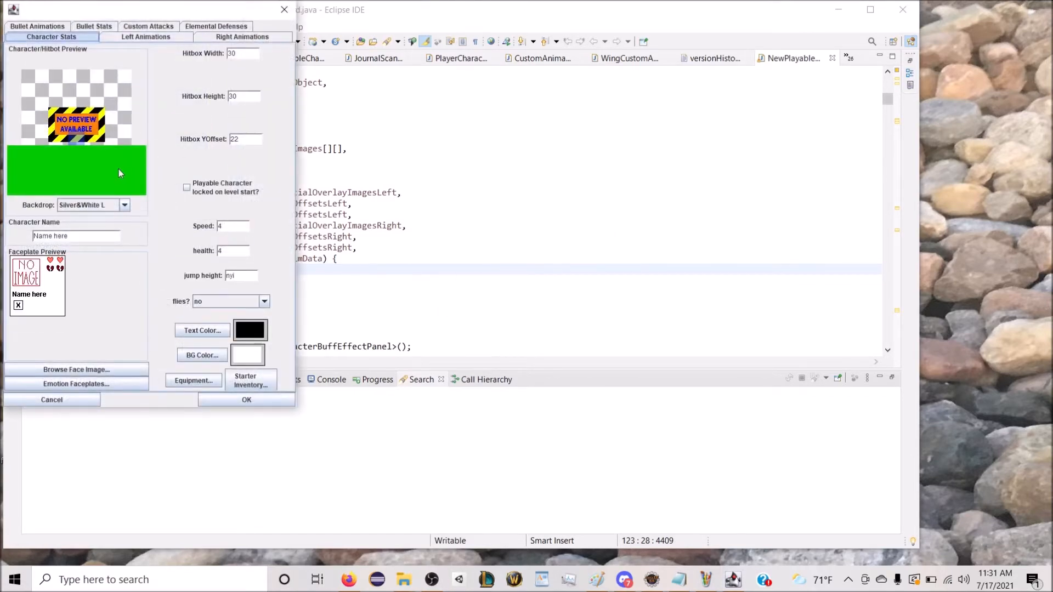
# Step: Name the new character Proxy Server and use the "proxy server L motionless" image as its face
pyautogui.moveTo(77, 235); pyautogui.dragTo(2, 237)
pyautogui.write('Proxy Server')
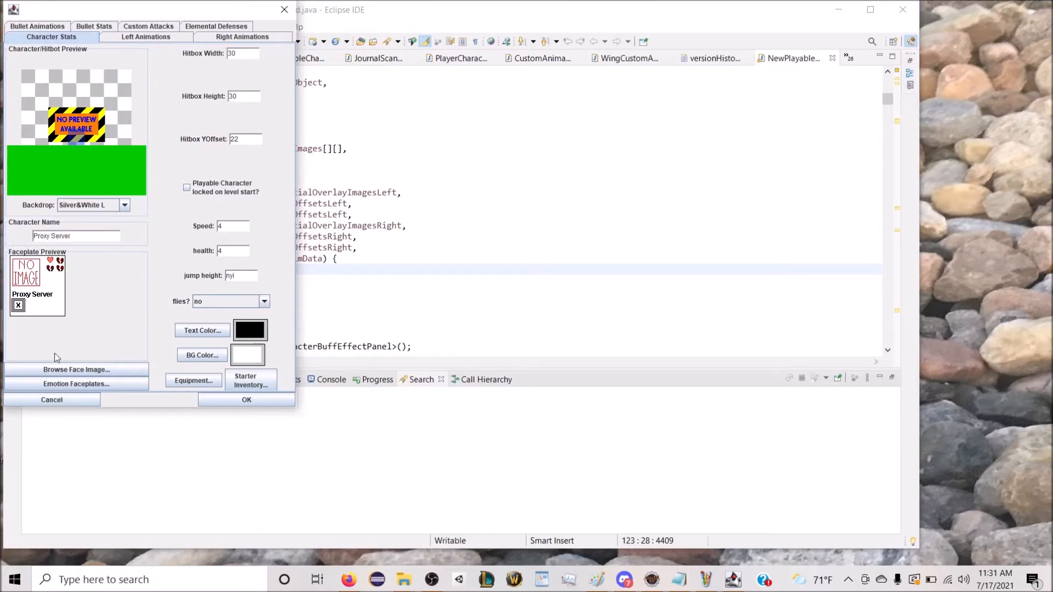
pyautogui.click(77, 374)
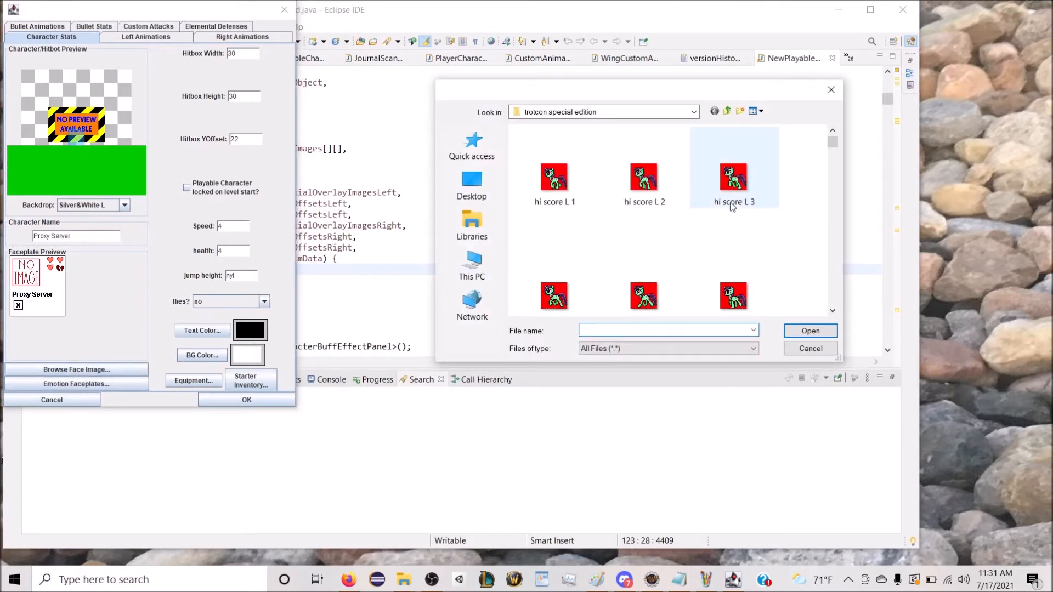
pyautogui.scroll(-8, 729, 204)
pyautogui.scroll(-3, 730, 205)
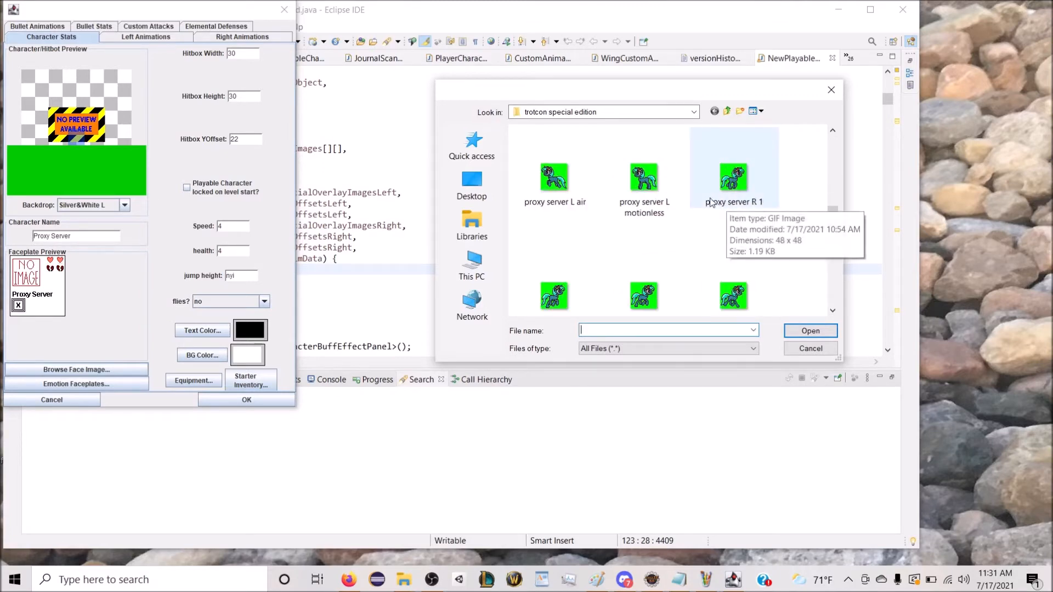
pyautogui.doubleClick(642, 179)
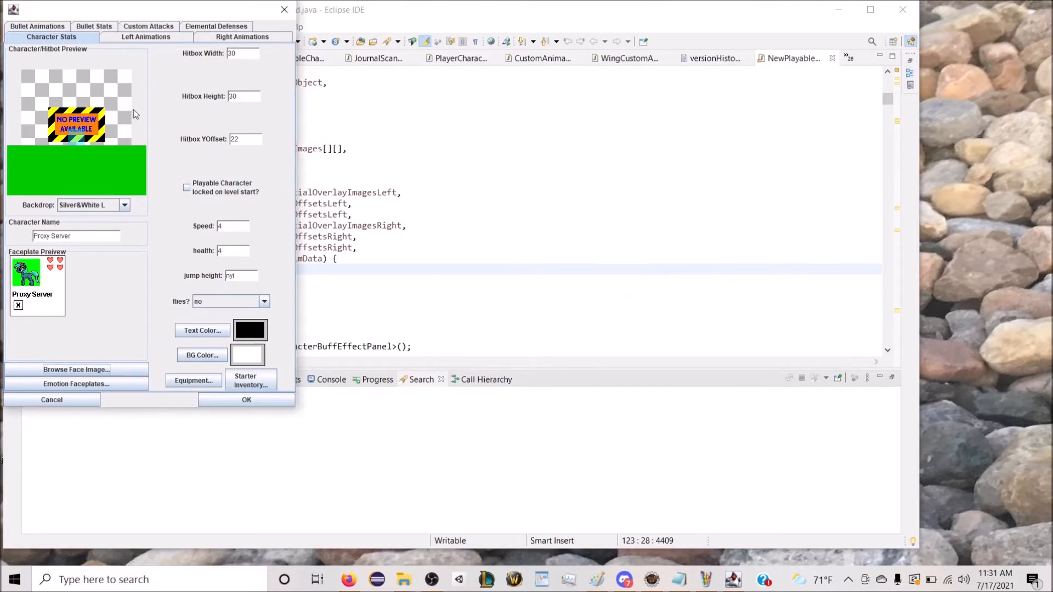
# Step: Give the left stand animation one frame and load "proxy server L motionless.GIF" into it
pyautogui.click(141, 37)
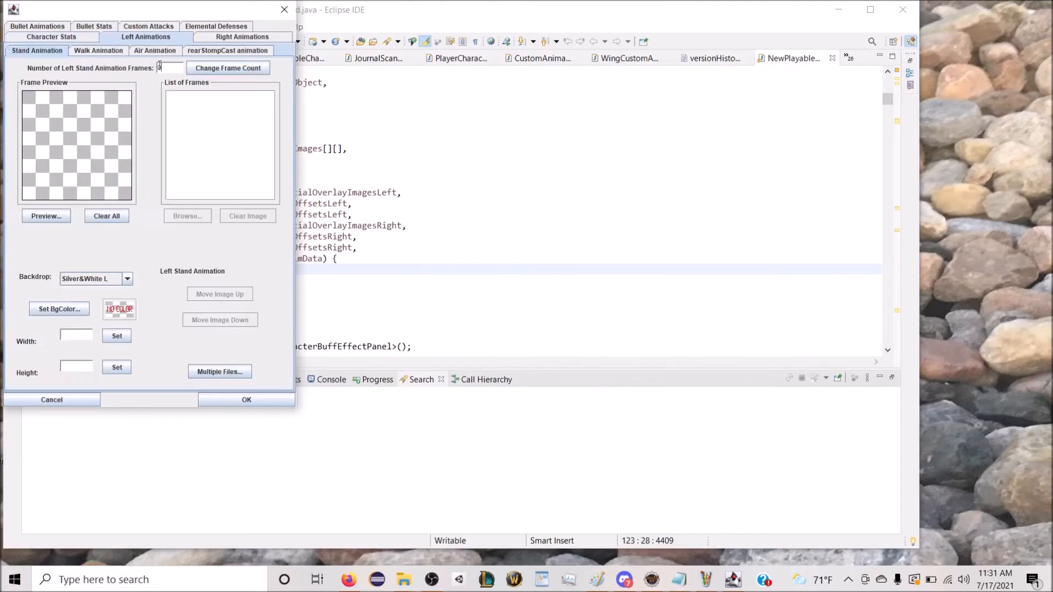
pyautogui.click(203, 69)
pyautogui.click(195, 96)
pyautogui.click(187, 216)
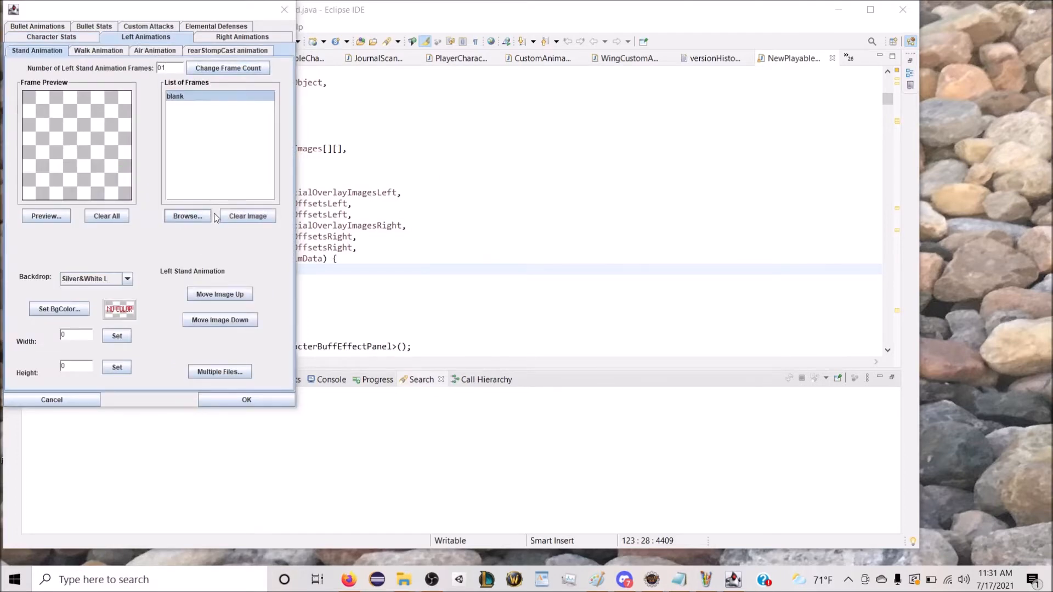
pyautogui.write('p')
pyautogui.press('Up')
pyautogui.press('Up')
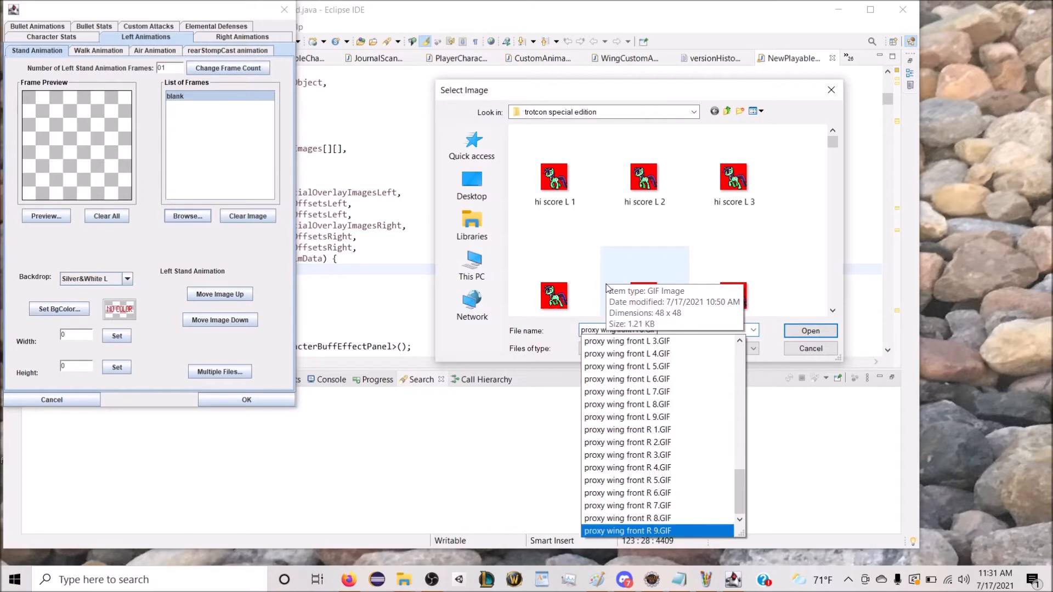
pyautogui.press('Down')
pyautogui.press('Down')
pyautogui.press('Down')
pyautogui.press('Down')
pyautogui.press('Down')
pyautogui.press('Down')
pyautogui.press('Down')
pyautogui.press('Down')
pyautogui.press('Down')
pyautogui.press('Down')
pyautogui.press('Down')
pyautogui.press('Down')
pyautogui.press('Down')
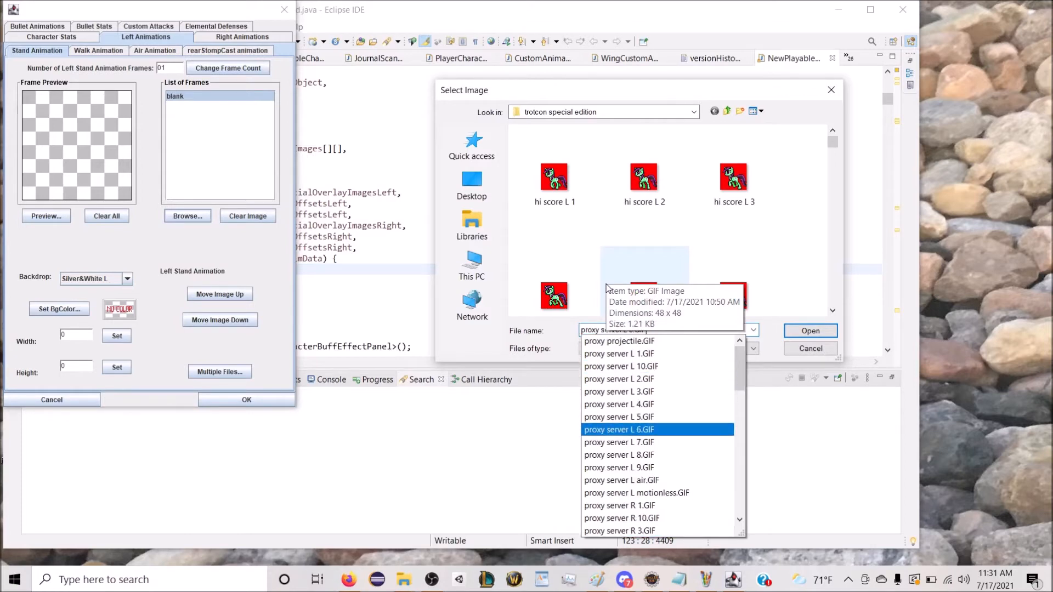
pyautogui.press('Down')
pyautogui.press('Down')
pyautogui.press('Return')
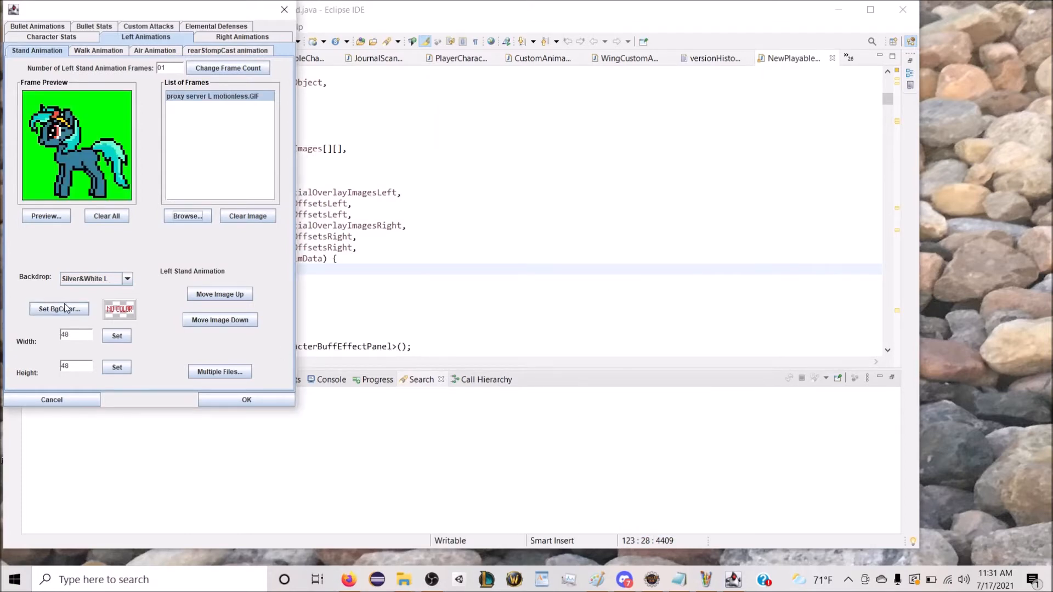
# Step: Set the background colour of the left stand frame to lime
pyautogui.click(61, 309)
pyautogui.click(147, 106)
pyautogui.click(337, 180)
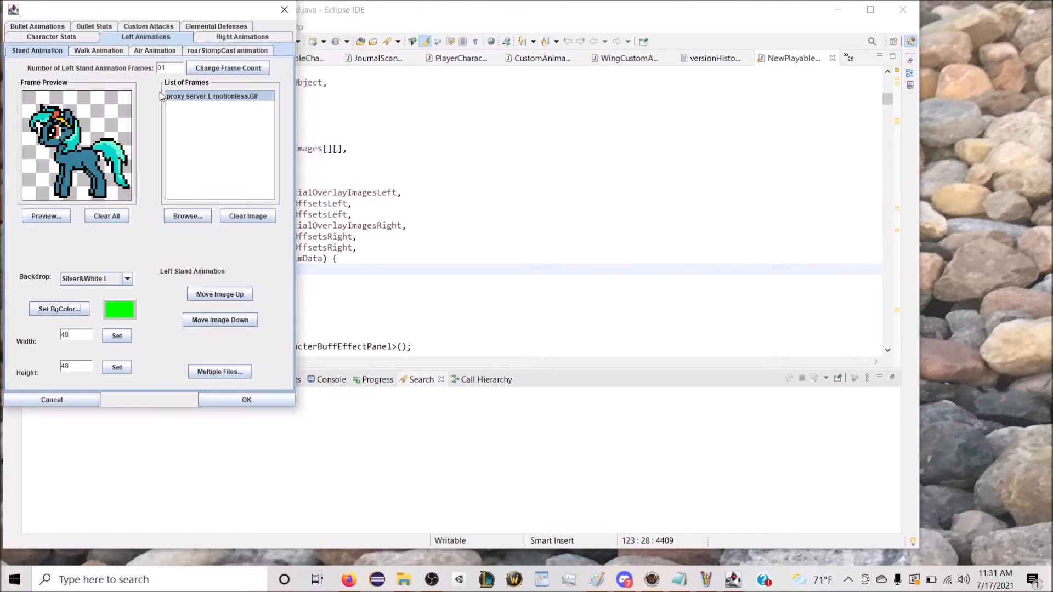
# Step: Set the left walk animation to 10 frames and load "proxy server L 1.GIF" into the first frame
pyautogui.click(104, 51)
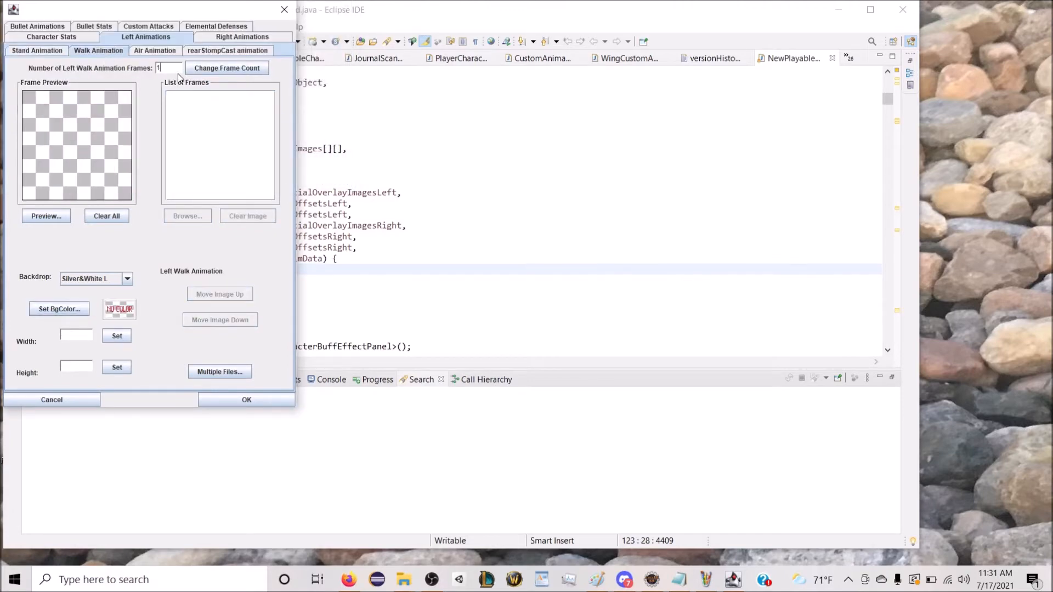
pyautogui.click(219, 67)
pyautogui.click(202, 98)
pyautogui.click(187, 215)
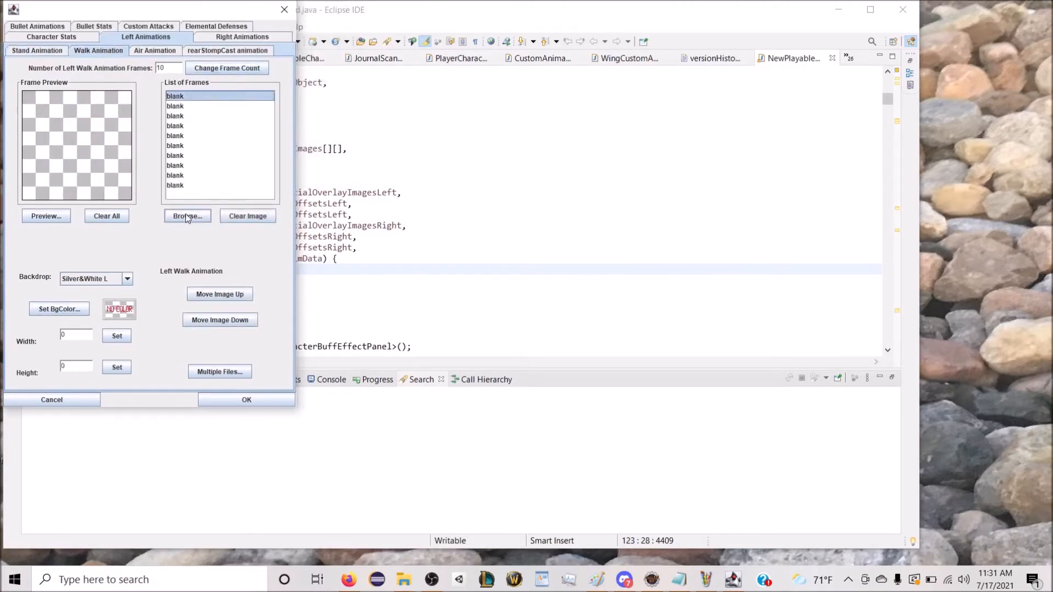
pyautogui.scroll(-2, 588, 204)
pyautogui.write('p')
pyautogui.press('Down')
pyautogui.press('Down')
pyautogui.press('Return')
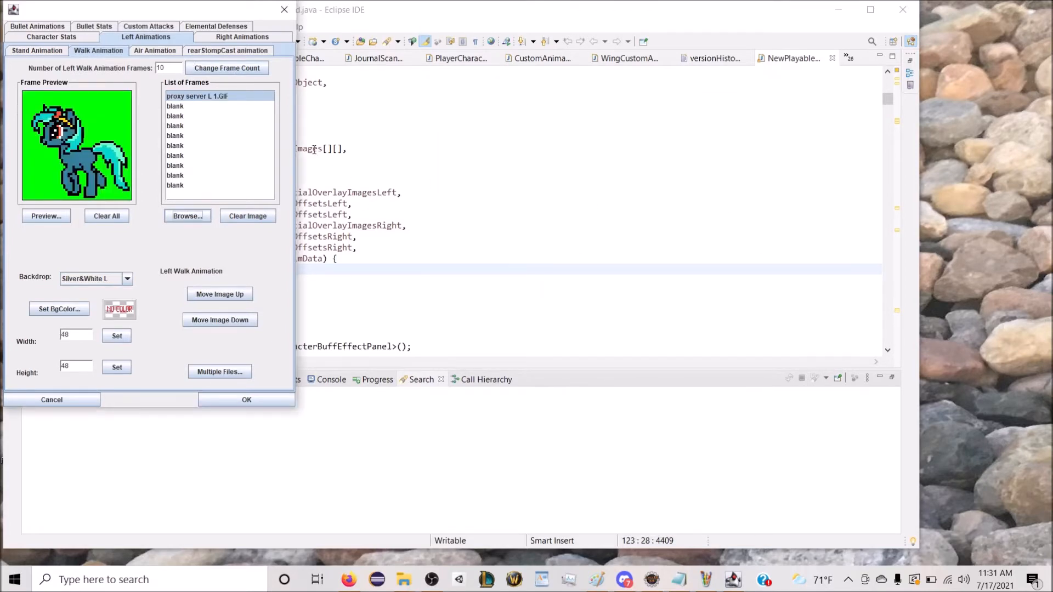
# Step: Load "proxy server L 1" through "proxy server L 10" together from c:\WFMeltdown\trotcon special edition as the left walk frames
pyautogui.click(219, 370)
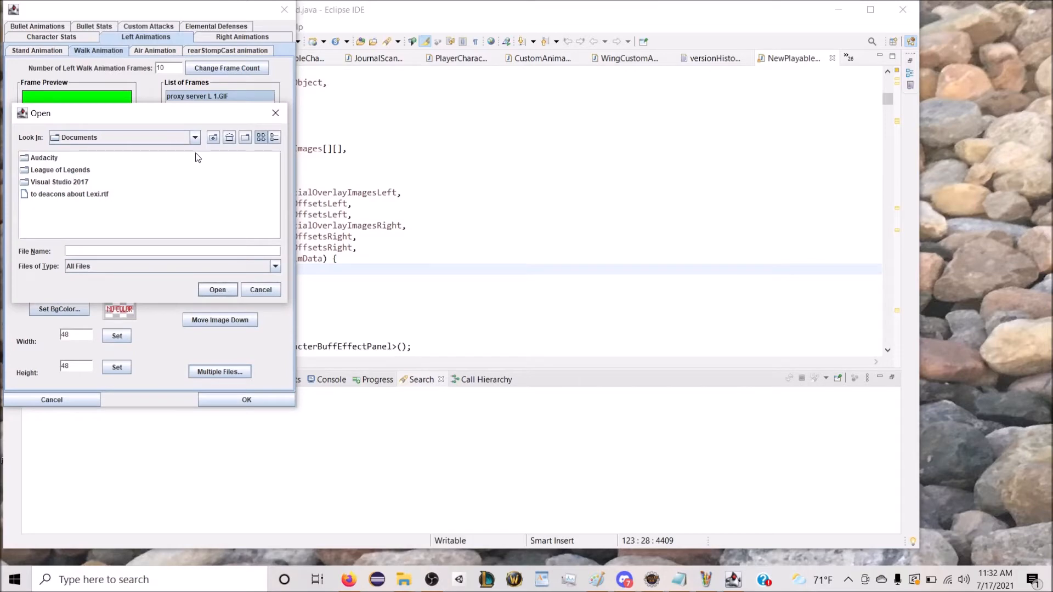
pyautogui.click(212, 137)
pyautogui.click(212, 138)
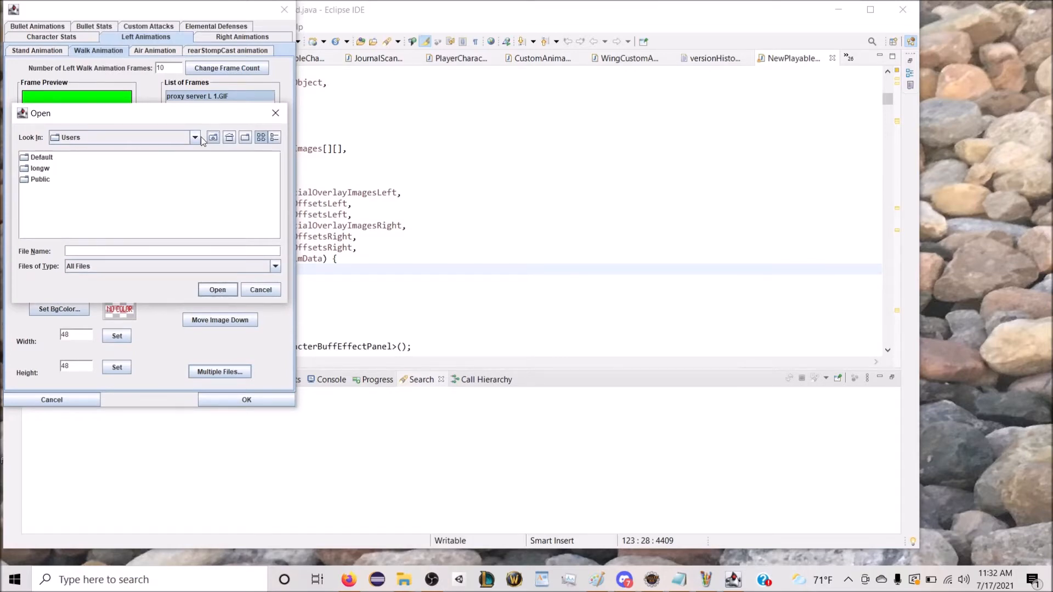
pyautogui.write('c:\\WFMeltdown')
pyautogui.press('Return')
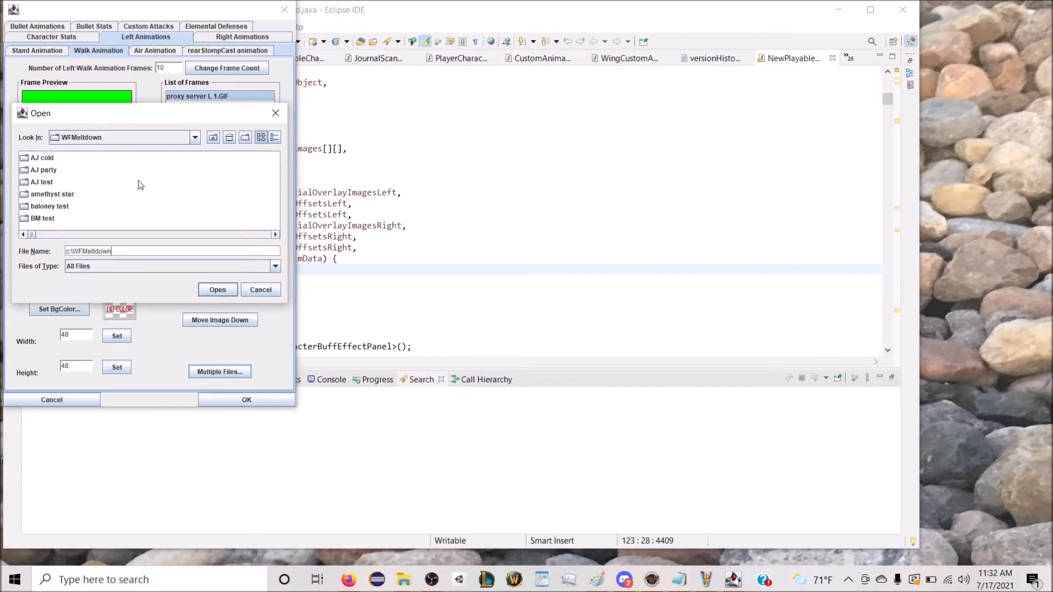
pyautogui.scroll(-3, 161, 199)
pyautogui.scroll(-12, 160, 208)
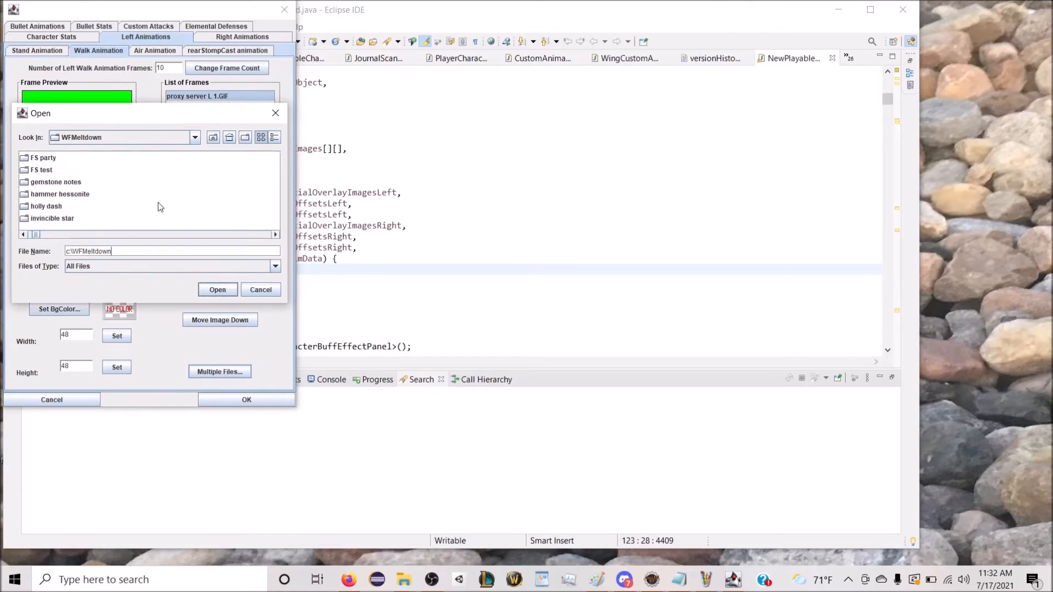
pyautogui.scroll(-5, 161, 209)
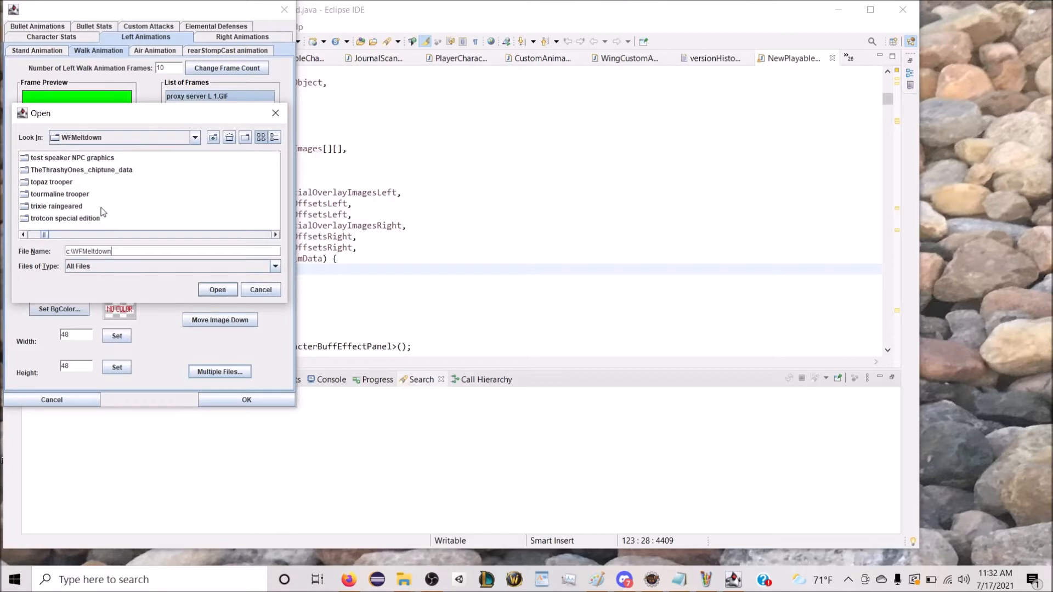
pyautogui.doubleClick(91, 218)
pyautogui.scroll(-5, 104, 233)
pyautogui.scroll(-4, 110, 226)
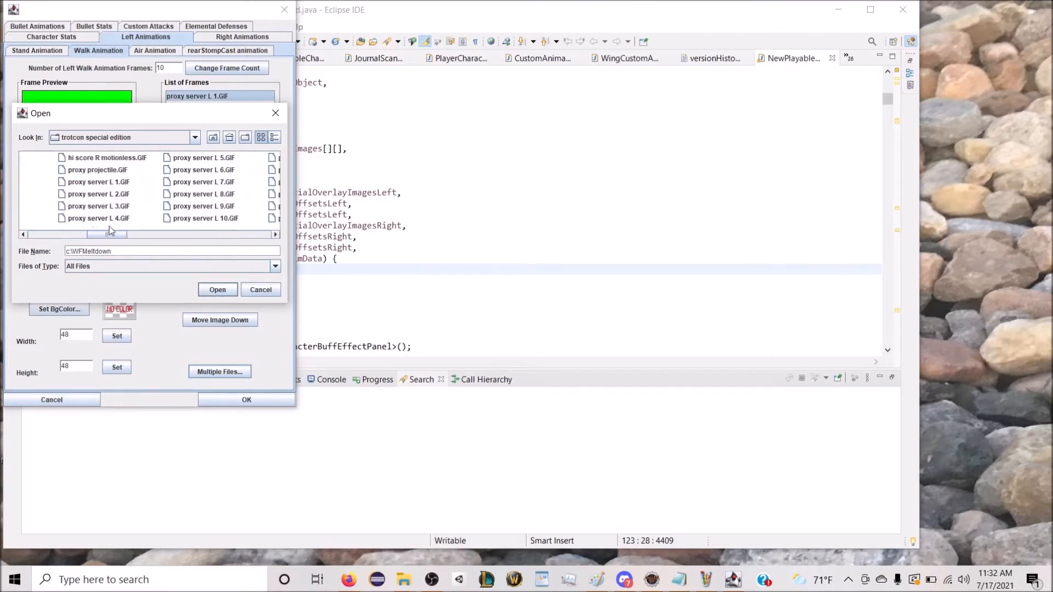
pyautogui.click(76, 181)
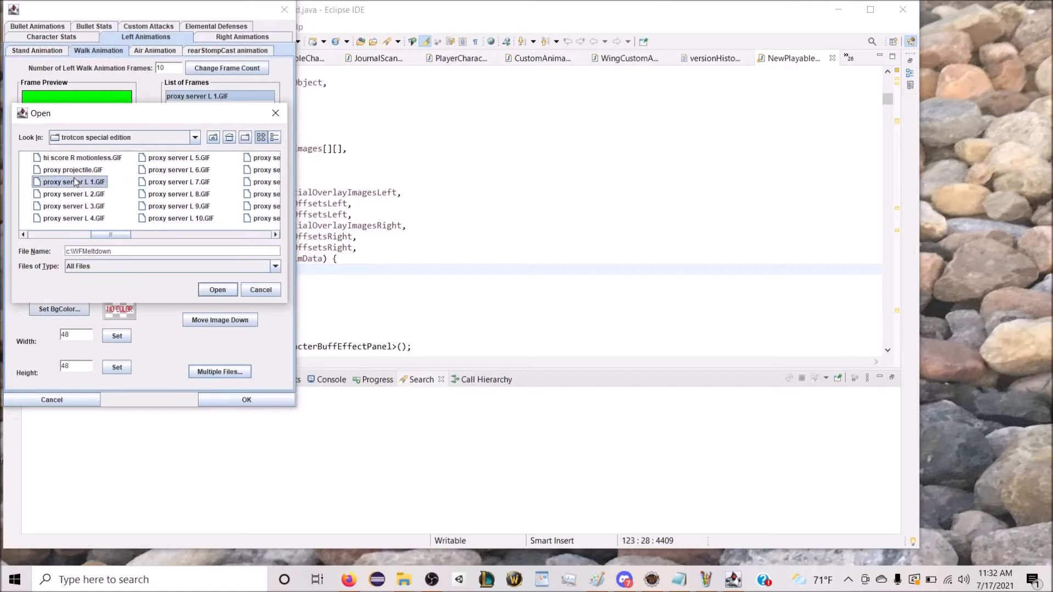
pyautogui.keyDown('shift'); pyautogui.click(154, 218); pyautogui.keyUp('shift')
pyautogui.click(216, 290)
# Step: Move the "proxy server L 10.GIF" frame to the end of the left walk frame list
pyautogui.click(140, 225)
pyautogui.click(223, 107)
pyautogui.doubleClick(233, 320)
pyautogui.doubleClick(233, 320)
pyautogui.click(233, 320)
pyautogui.doubleClick(233, 320)
pyautogui.click(233, 321)
# Step: Set the background colour to lime for all images of the left walk animation
pyautogui.click(58, 309)
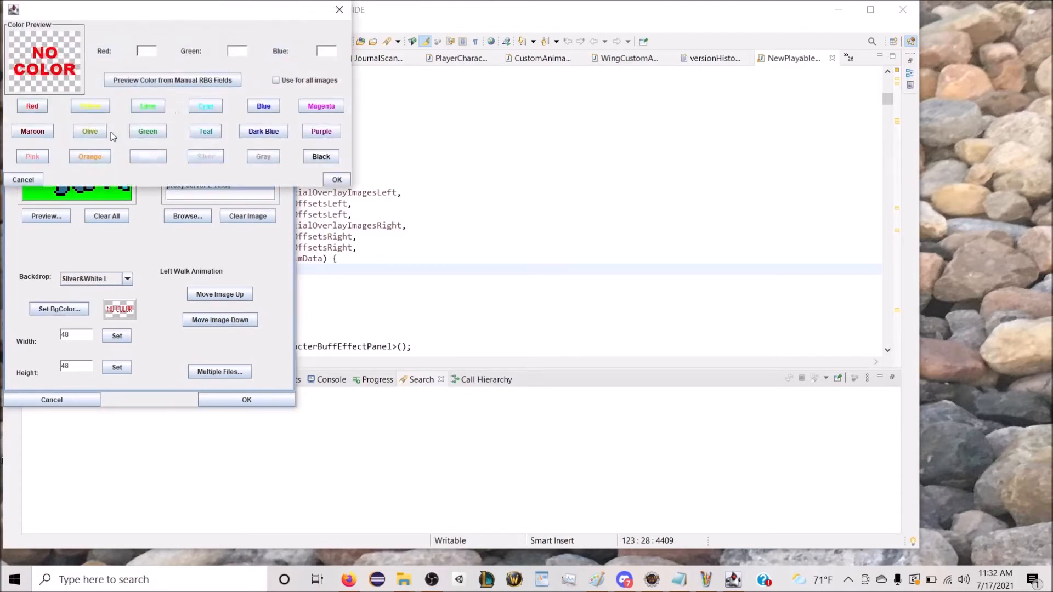
pyautogui.click(160, 106)
pyautogui.click(321, 80)
pyautogui.click(337, 180)
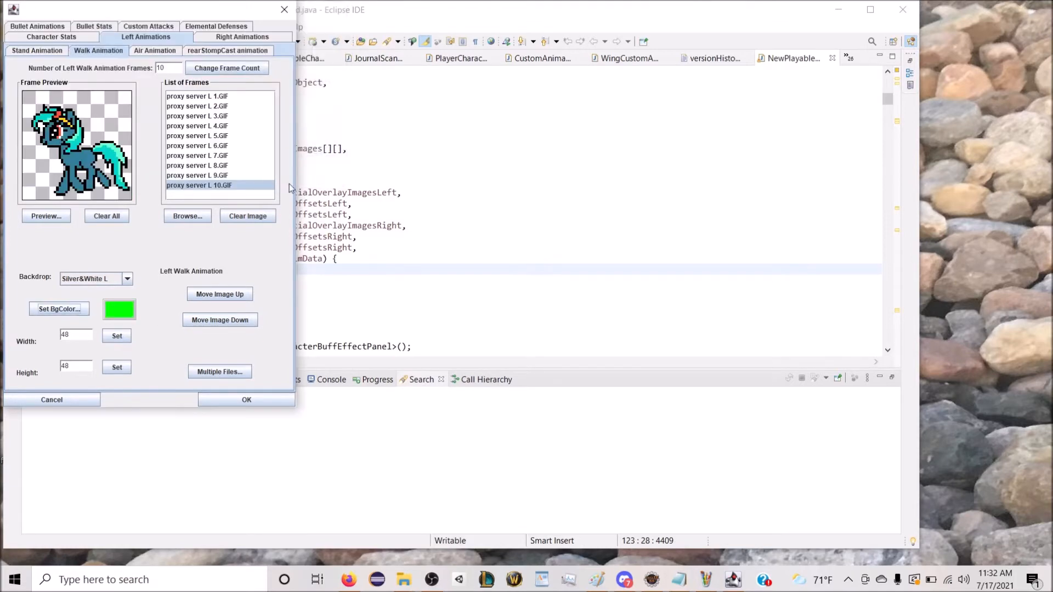
# Step: Load Proxy Server's left-facing air image into the single left air animation frame and set its background colour to lime
pyautogui.click(156, 51)
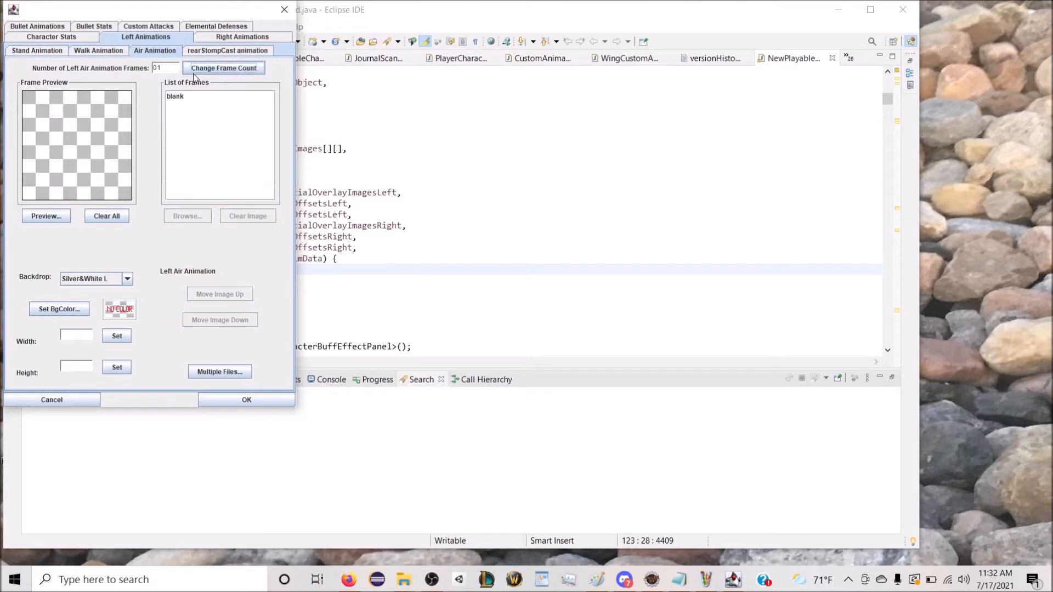
pyautogui.click(202, 122)
pyautogui.click(199, 221)
pyautogui.write('p')
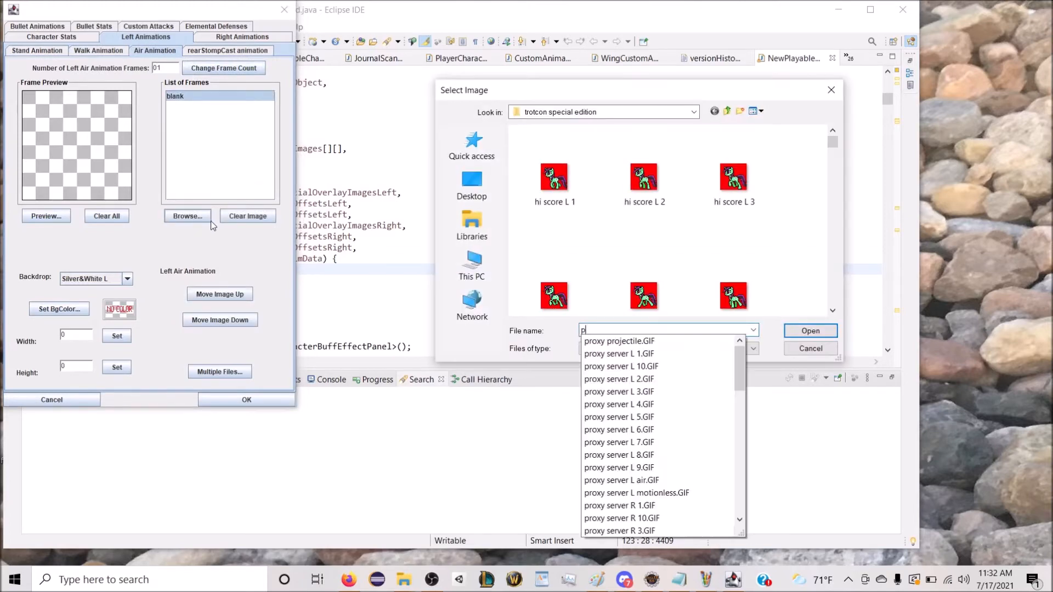
pyautogui.press('Down')
pyautogui.press('Down')
pyautogui.press('Down')
pyautogui.press('Down')
pyautogui.press('Down')
pyautogui.press('Down')
pyautogui.press('Down')
pyautogui.press('Down')
pyautogui.press('Down')
pyautogui.press('Down')
pyautogui.press('Down')
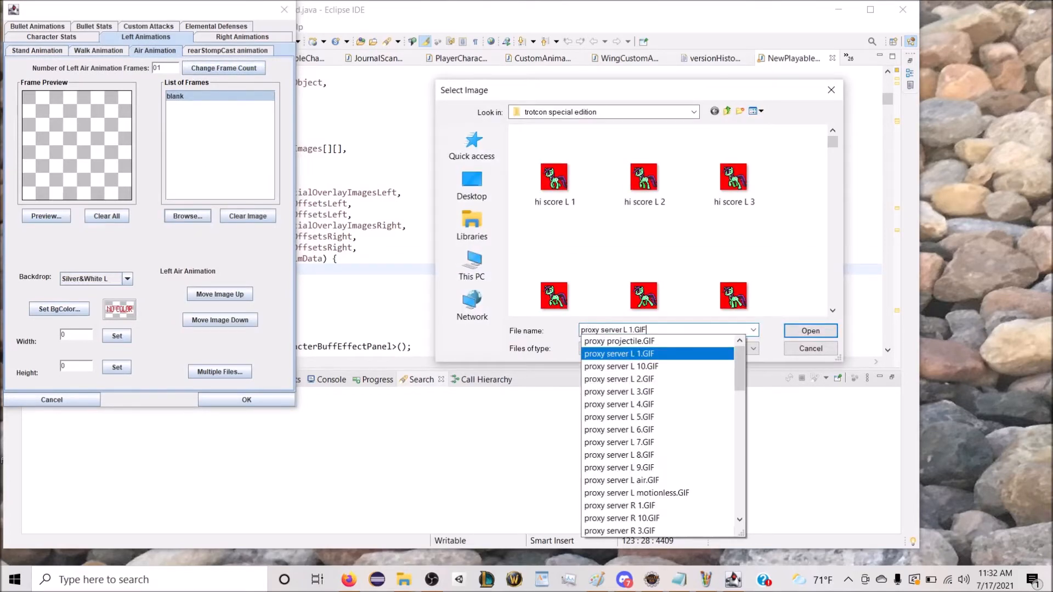
pyautogui.press('Return')
pyautogui.click(41, 309)
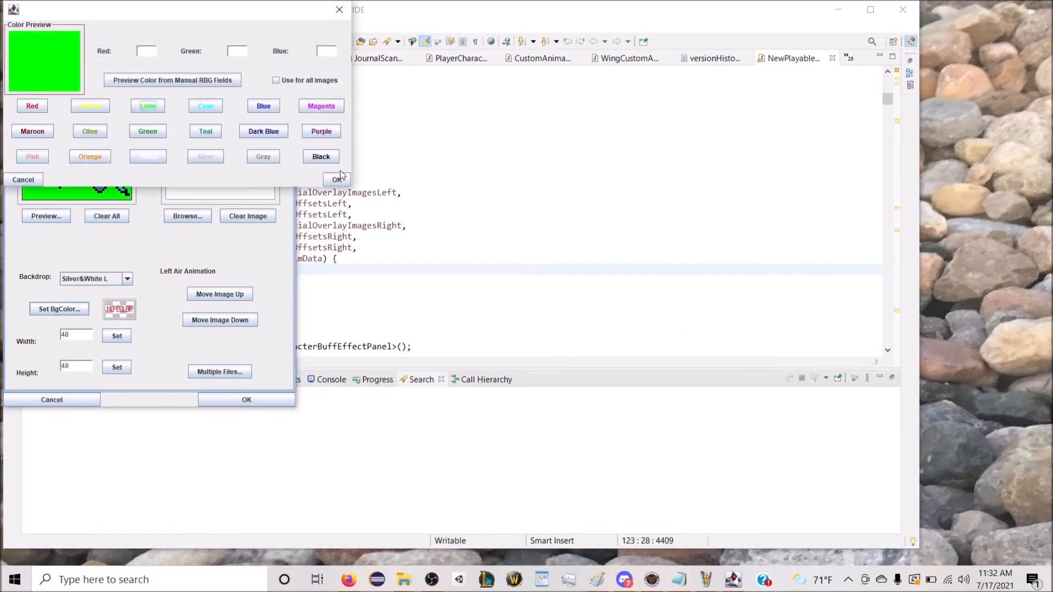
pyautogui.click(335, 178)
# Step: Set the number of right stand animation frames to 1
pyautogui.click(207, 40)
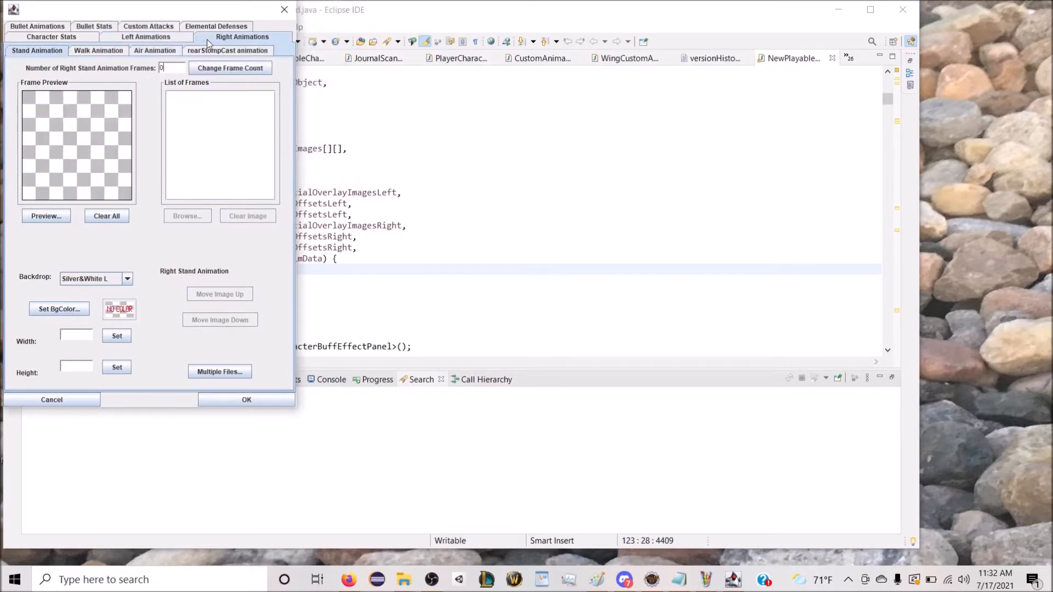
pyautogui.write('1')
pyautogui.click(231, 68)
# Step: Load "proxy server R motionless.GIF" into the blank right stand frame
pyautogui.click(186, 96)
pyautogui.click(193, 217)
pyautogui.write('prix')
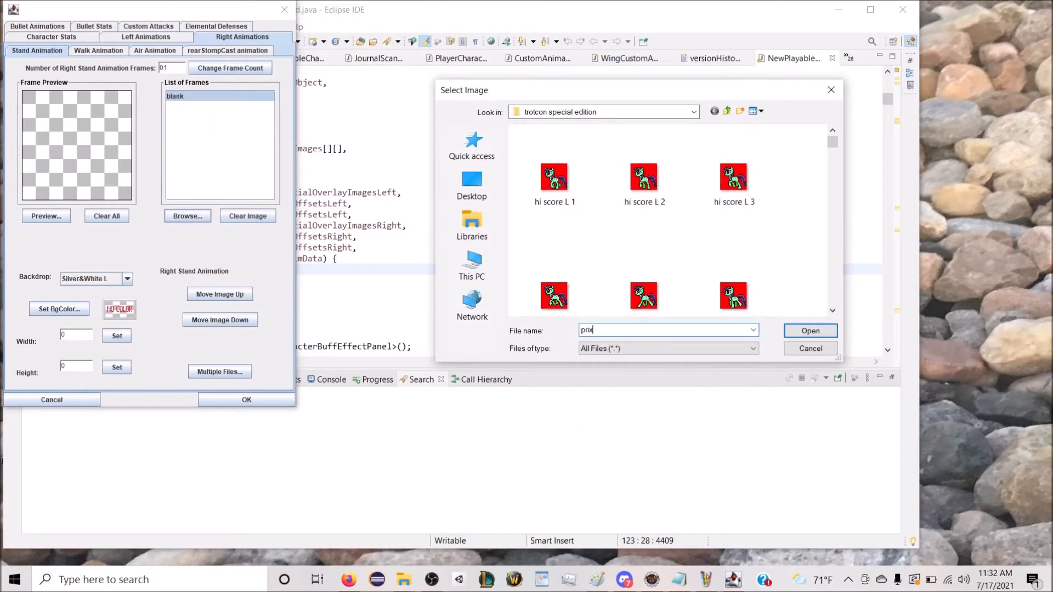
pyautogui.press('BackSpace')
pyautogui.press('BackSpace')
pyautogui.press('Up')
pyautogui.press('Up')
pyautogui.press('Up')
pyautogui.press('Up')
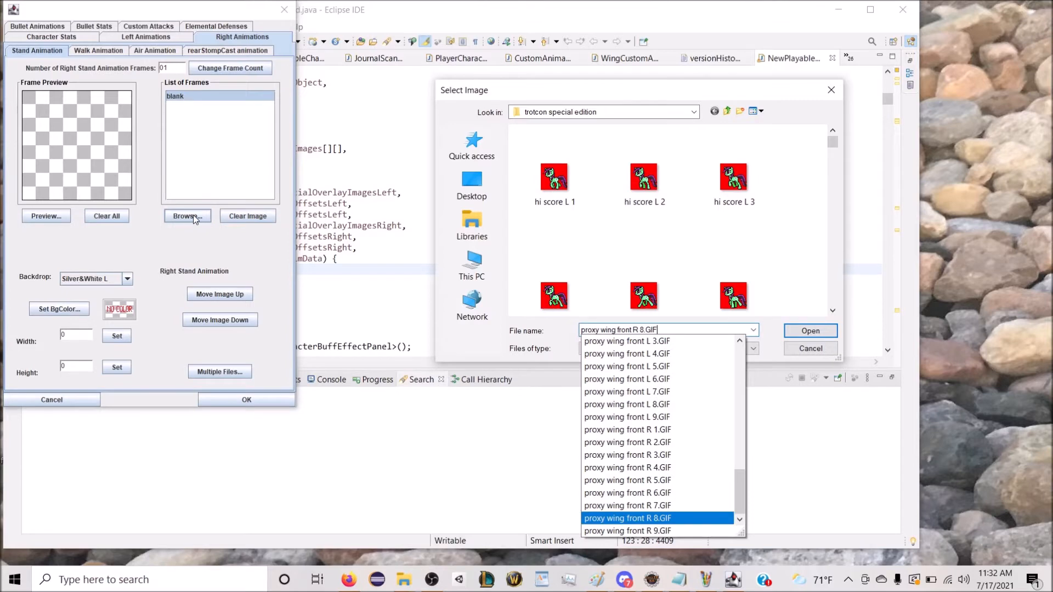
pyautogui.press('Down')
pyautogui.press('Down')
pyautogui.press('Down')
pyautogui.press('Down')
pyautogui.press('Down')
pyautogui.press('Up')
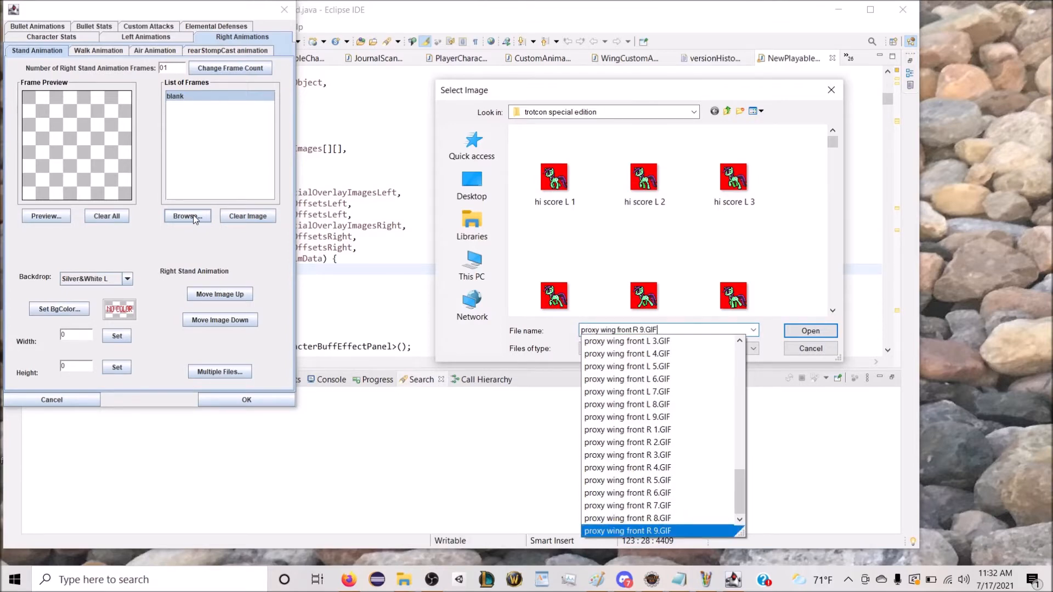
pyautogui.scroll(5, 657, 410)
pyautogui.scroll(3, 656, 410)
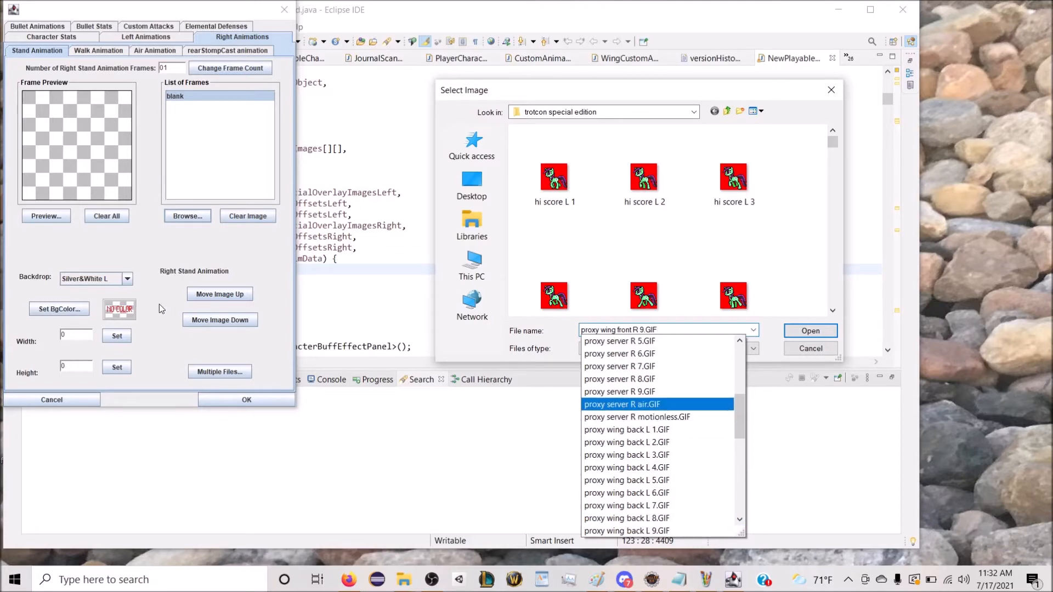
pyautogui.click(665, 418)
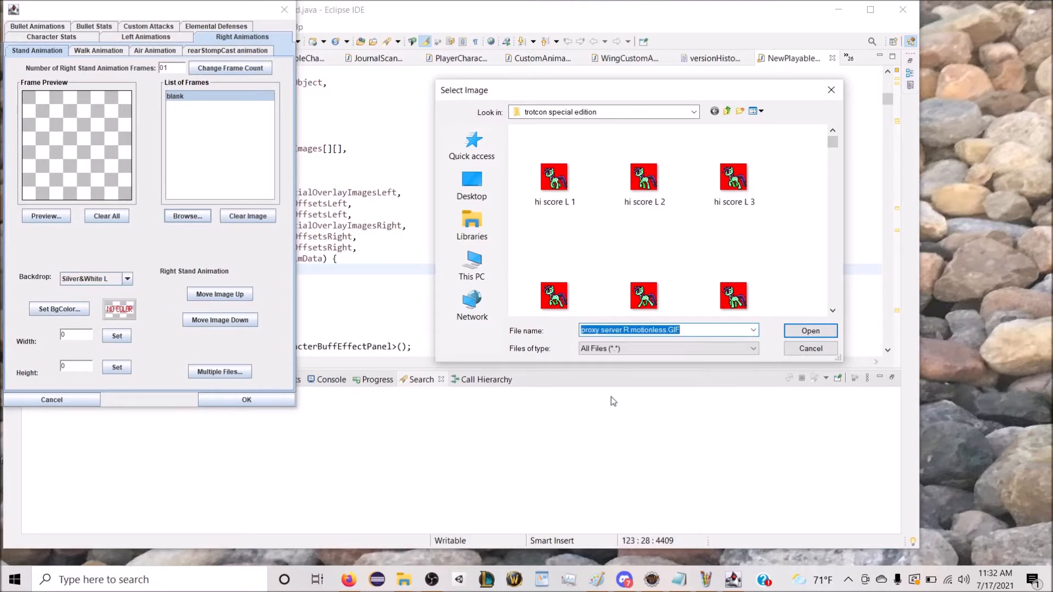
pyautogui.click(810, 330)
# Step: Set the background colour of the right stand frame to lime
pyautogui.click(59, 310)
pyautogui.click(148, 105)
pyautogui.click(337, 179)
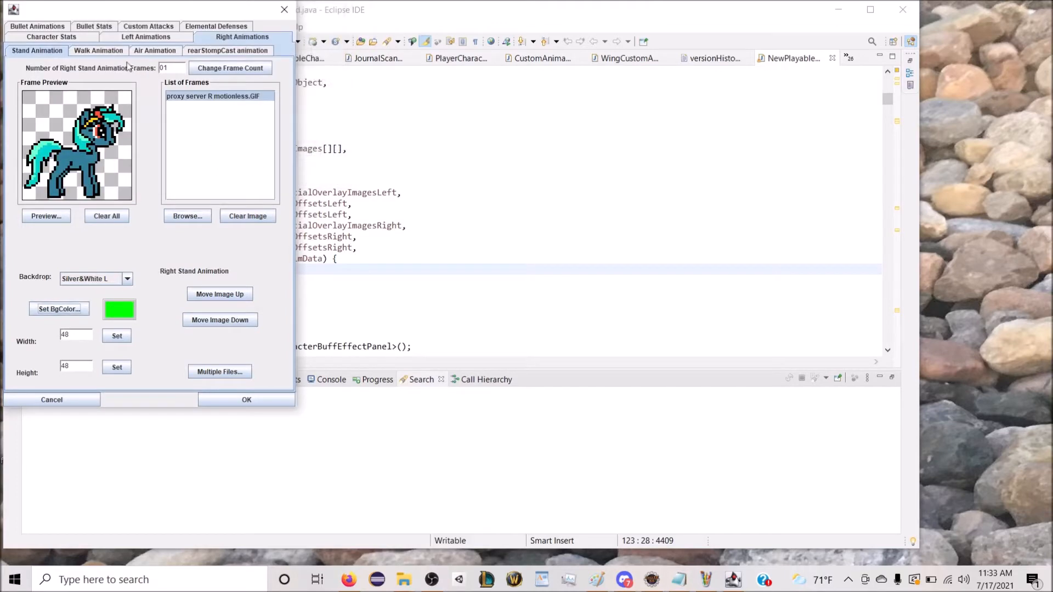
# Step: Load "hi score R 1" through "hi score R 10" together from c:\wfmeltdown\trotcon special edition as the right walk frames
pyautogui.click(99, 51)
pyautogui.click(219, 372)
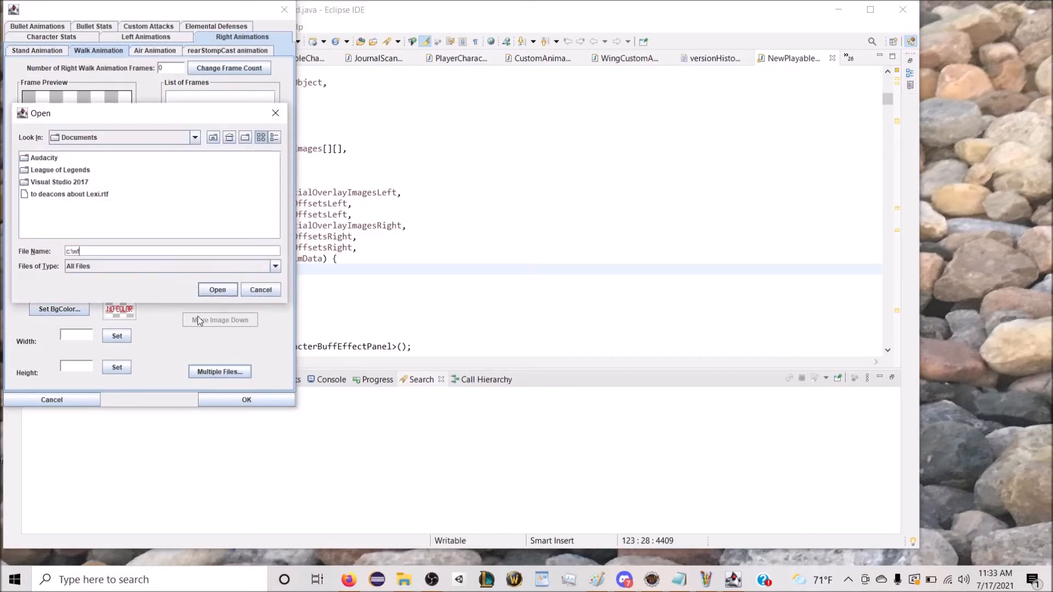
pyautogui.write('c:\\wfmeltdown')
pyautogui.press('Return')
pyautogui.scroll(-8, 125, 235)
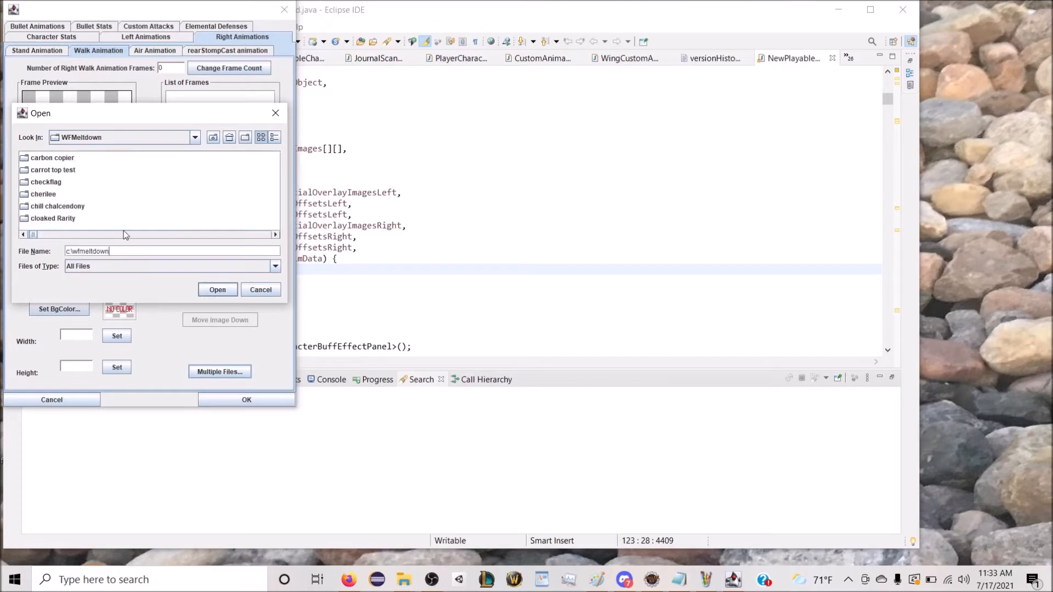
pyautogui.scroll(-5, 124, 235)
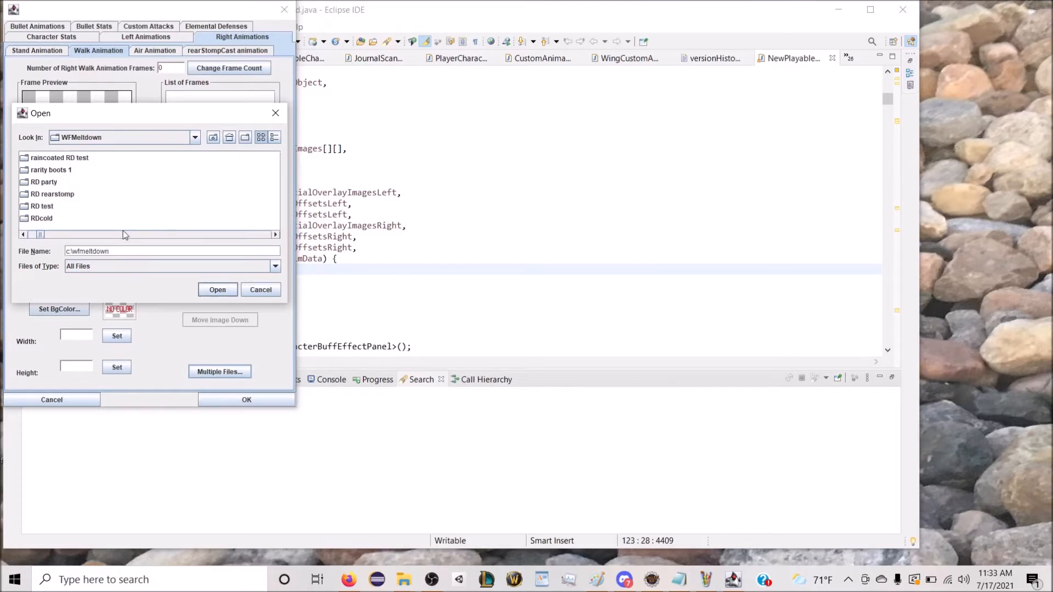
pyautogui.scroll(-6, 122, 232)
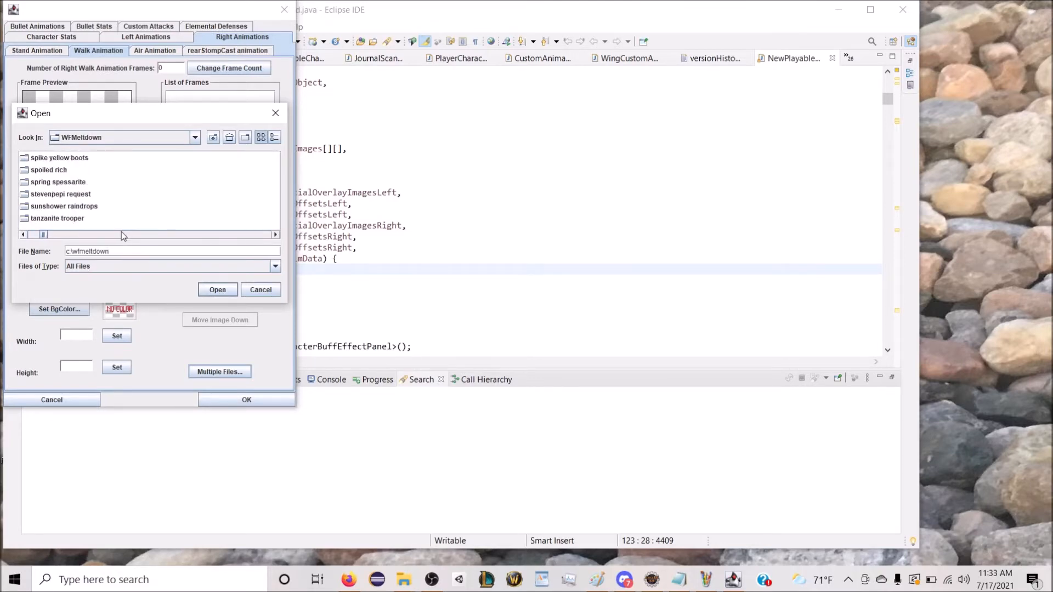
pyautogui.doubleClick(78, 220)
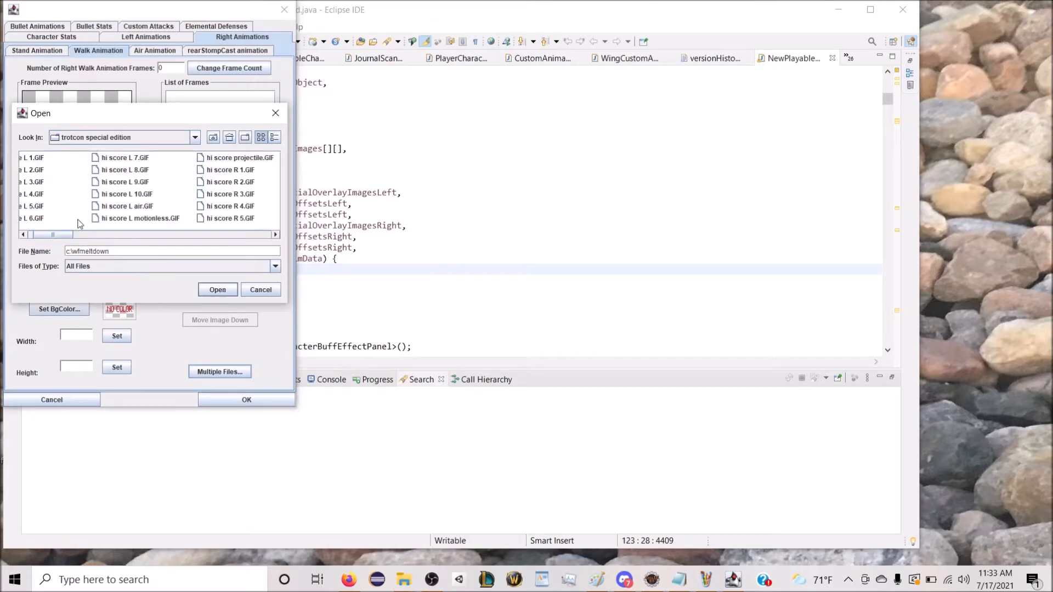
pyautogui.scroll(-3, 62, 236)
pyautogui.click(79, 171)
pyautogui.keyDown('shift'); pyautogui.click(167, 203); pyautogui.keyUp('shift')
pyautogui.click(217, 289)
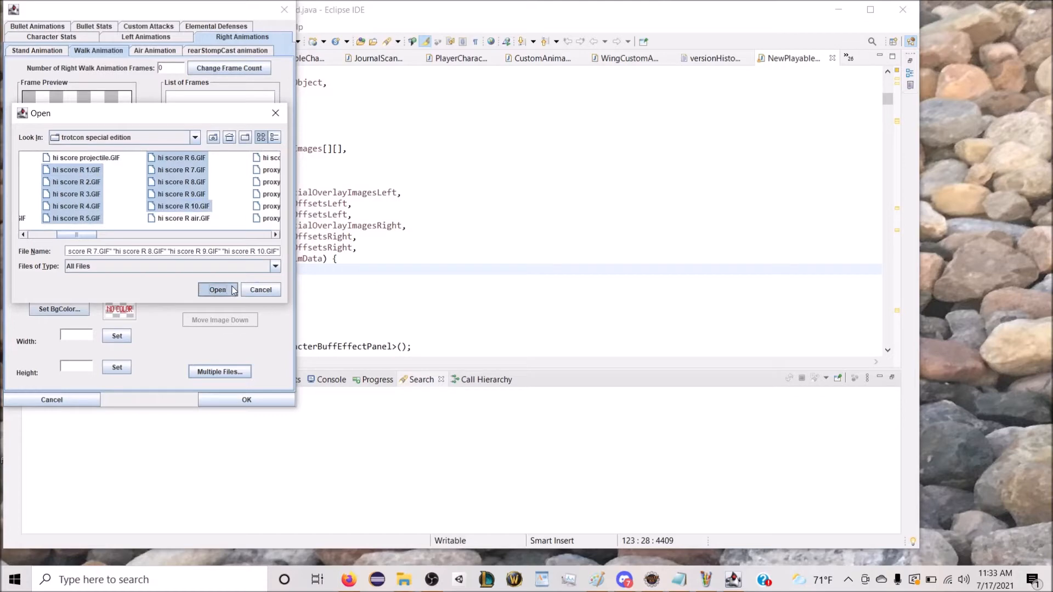
# Step: Select the Proxy Server right walk images, starting with "proxy server R 1.GIF", from c:\wfmeltdown\trotcon special edition for loading as the right walk frames
pyautogui.click(138, 226)
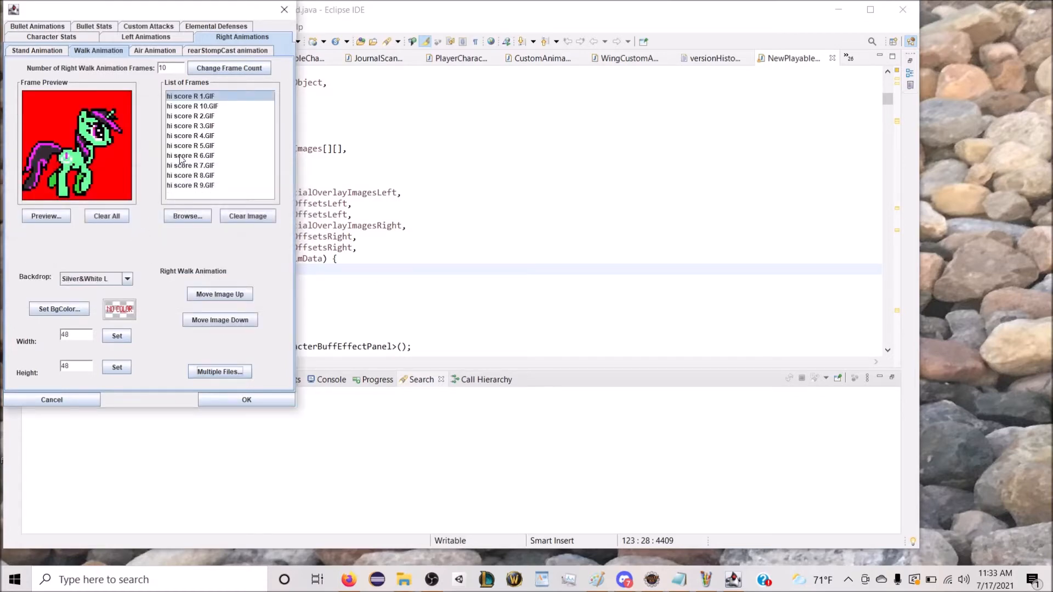
pyautogui.click(224, 372)
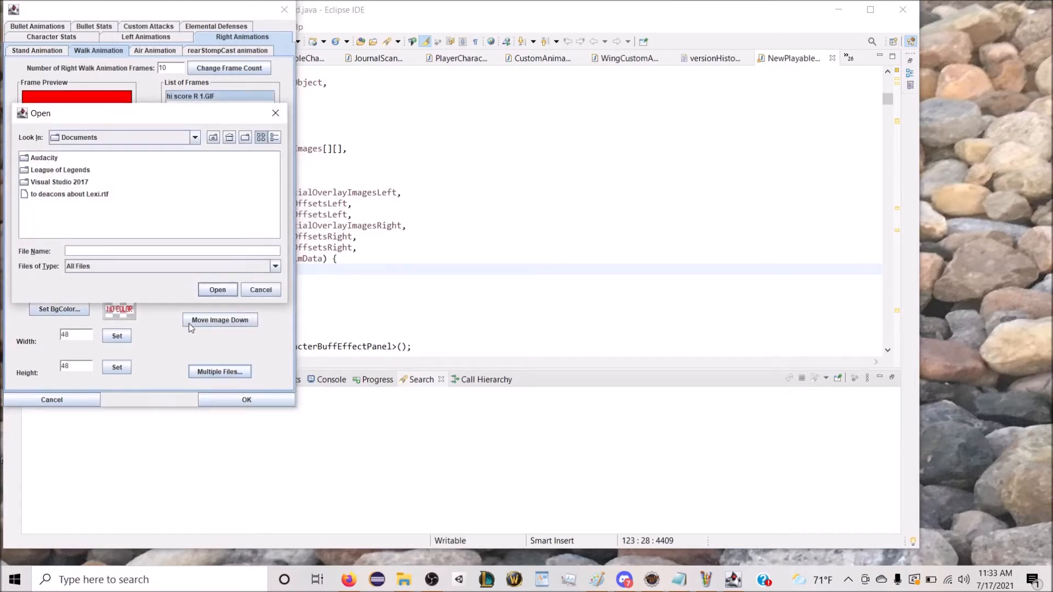
pyautogui.write('c:\\wfmenltdown')
pyautogui.press('Return')
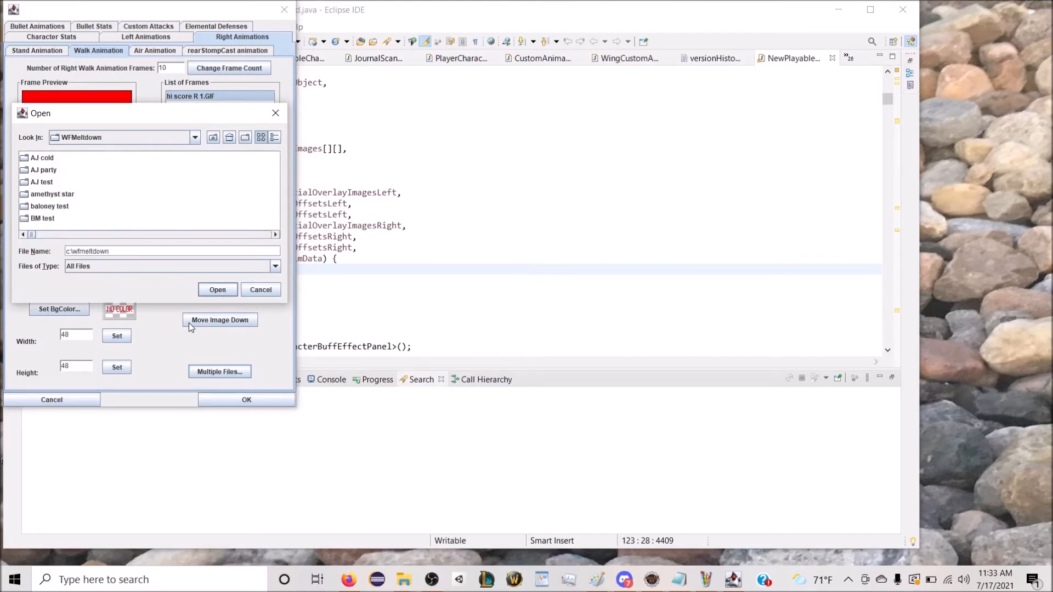
pyautogui.scroll(-8, 150, 236)
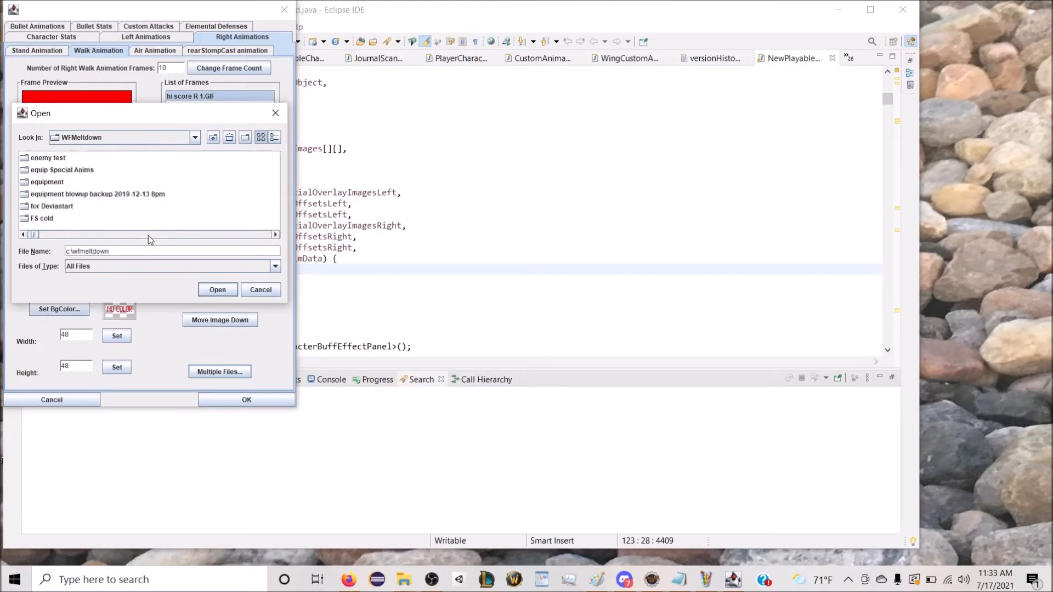
pyautogui.scroll(-5, 150, 234)
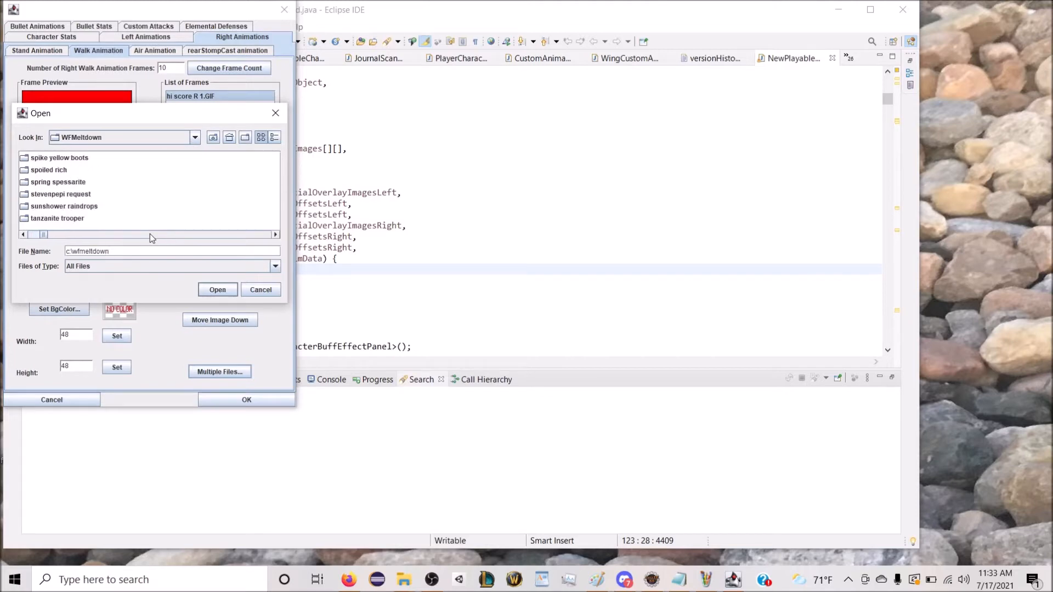
pyautogui.doubleClick(99, 219)
pyautogui.moveTo(66, 236); pyautogui.dragTo(149, 236)
pyautogui.click(134, 186)
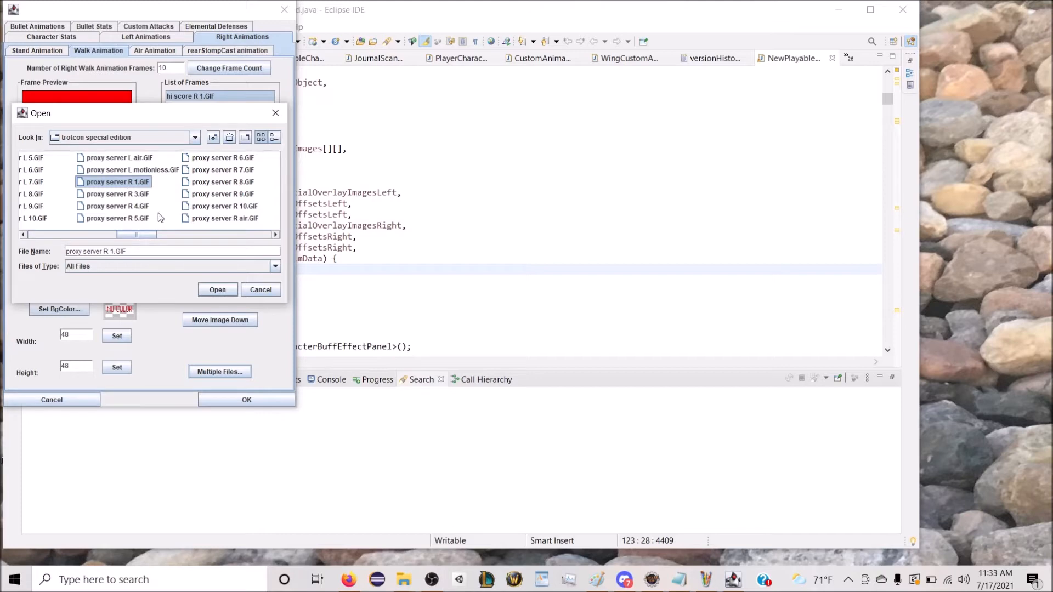
# Step: Switch to Paint and open the image "proxy server L 2" from the trotcon special edition folder
pyautogui.click(707, 575)
pyautogui.click(37, 47)
pyautogui.click(57, 78)
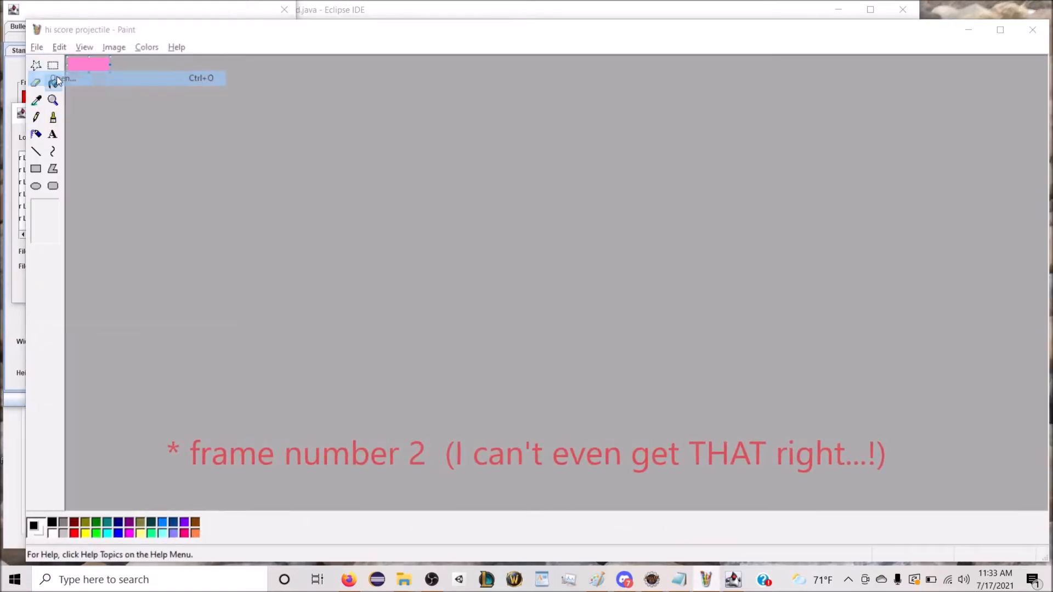
pyautogui.scroll(-3, 567, 282)
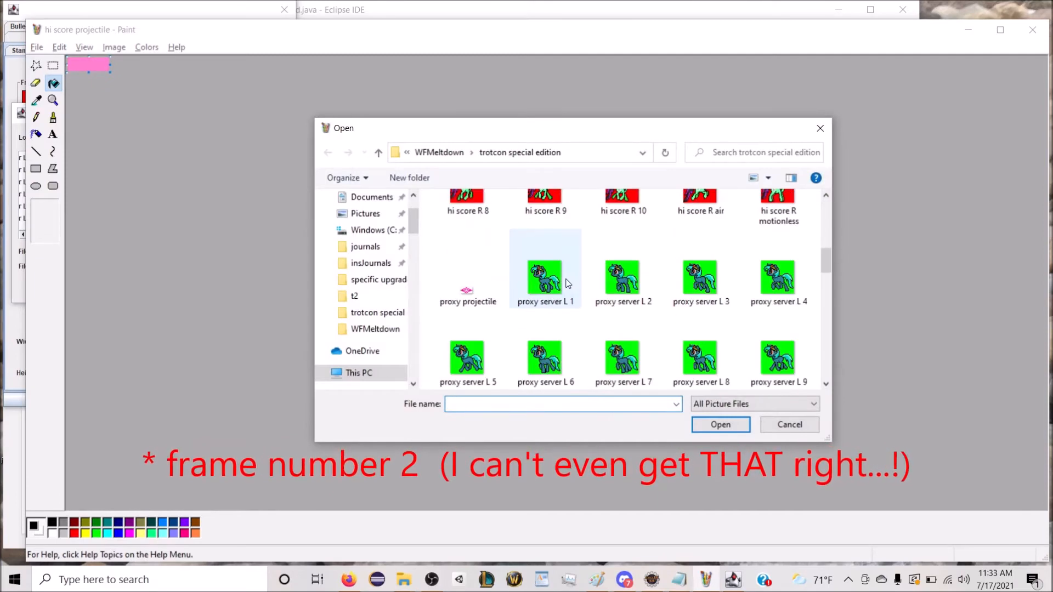
pyautogui.doubleClick(619, 281)
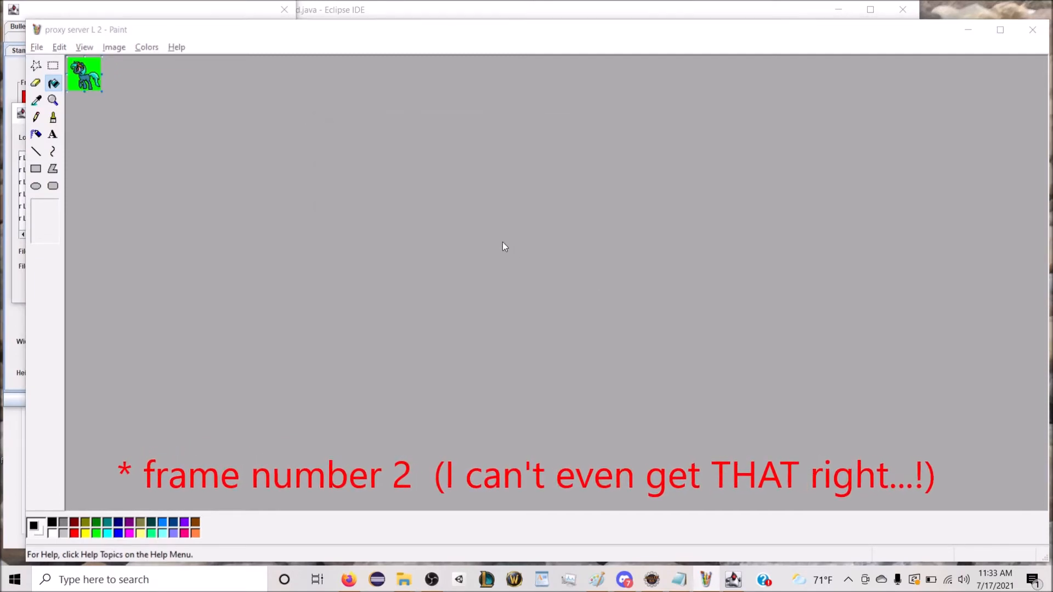
# Step: Flip the pony image horizontally and save it as the GIF "proxy server R 2" in the trotcon special edition folder
pyautogui.click(37, 47)
pyautogui.click(67, 94)
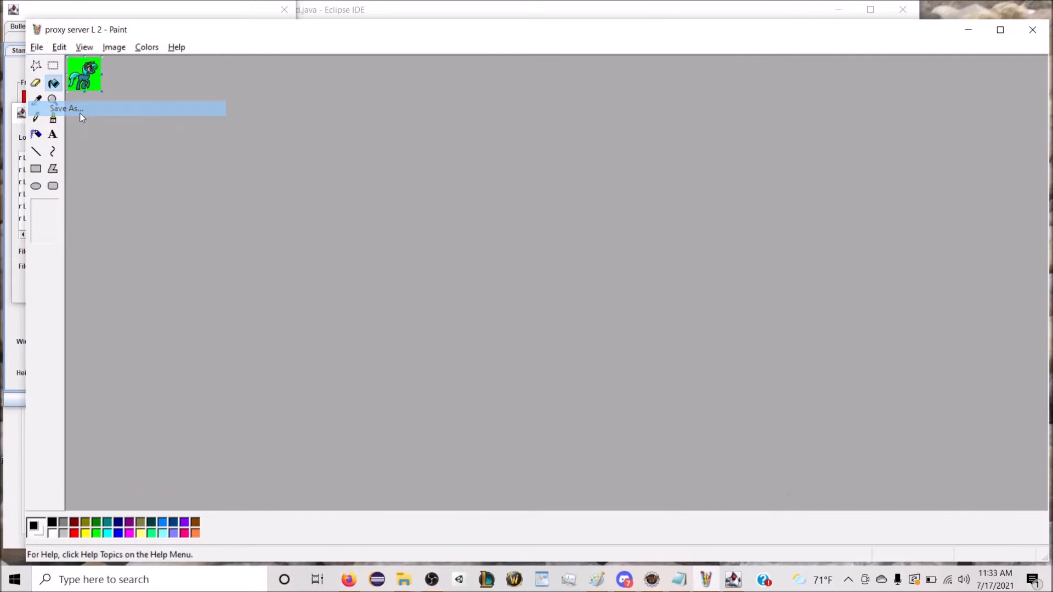
pyautogui.press('Home')
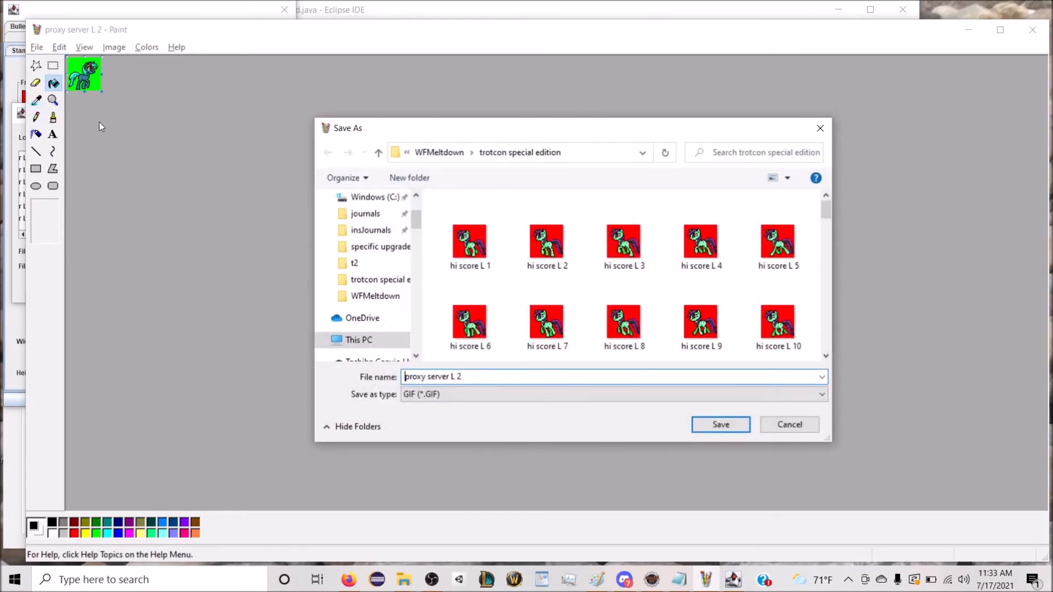
pyautogui.write('R')
pyautogui.press('Return')
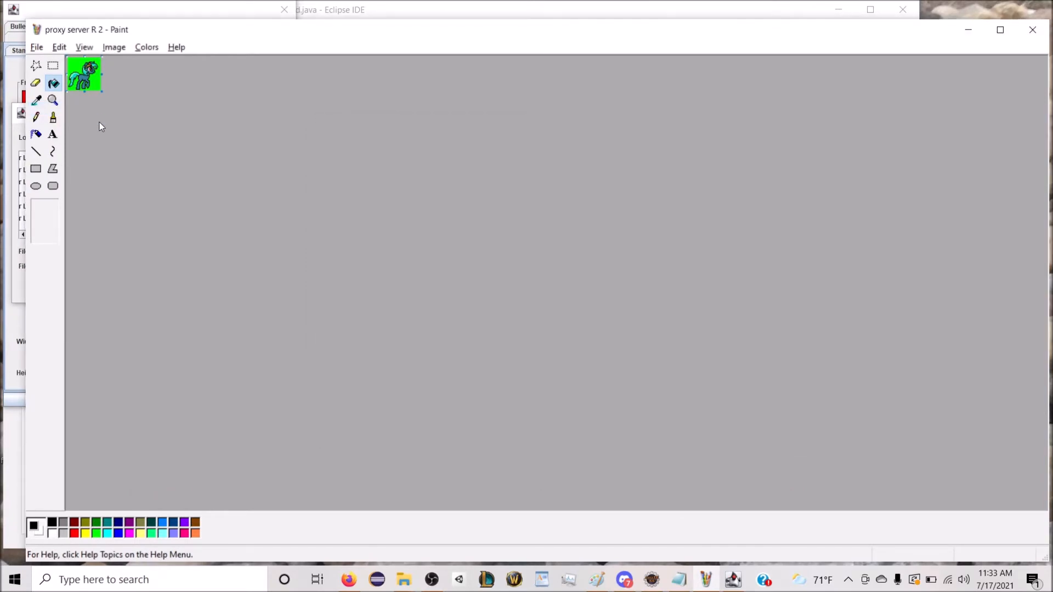
pyautogui.click(968, 29)
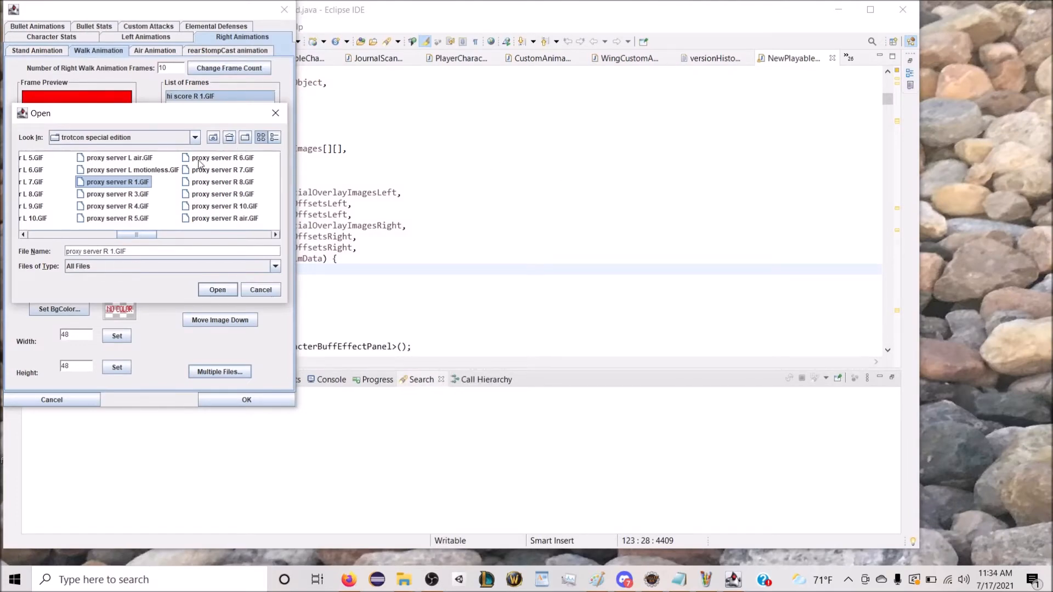
pyautogui.scroll(-5, 236, 227)
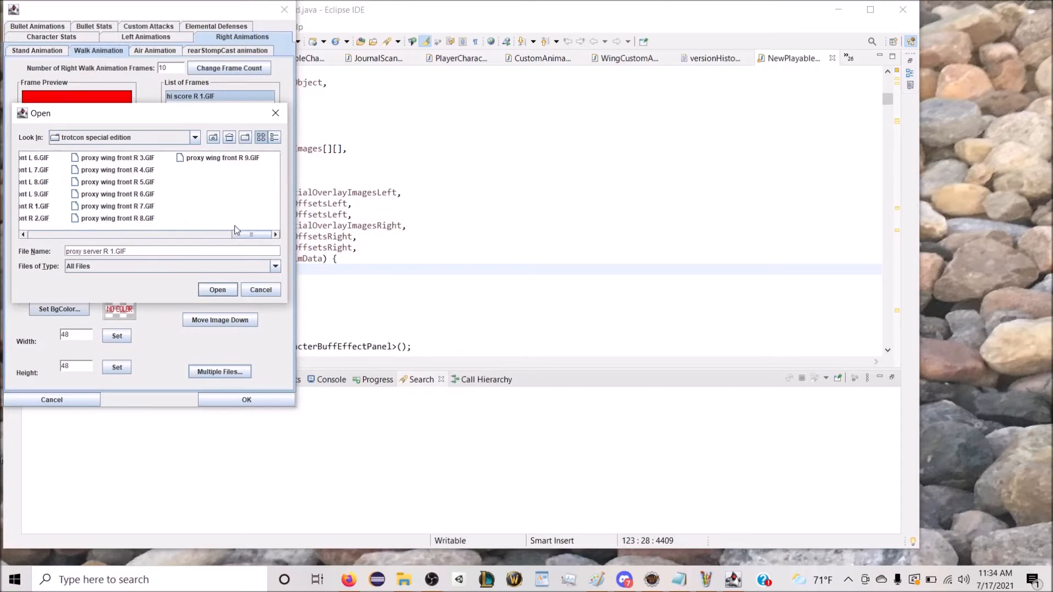
pyautogui.scroll(6, 236, 230)
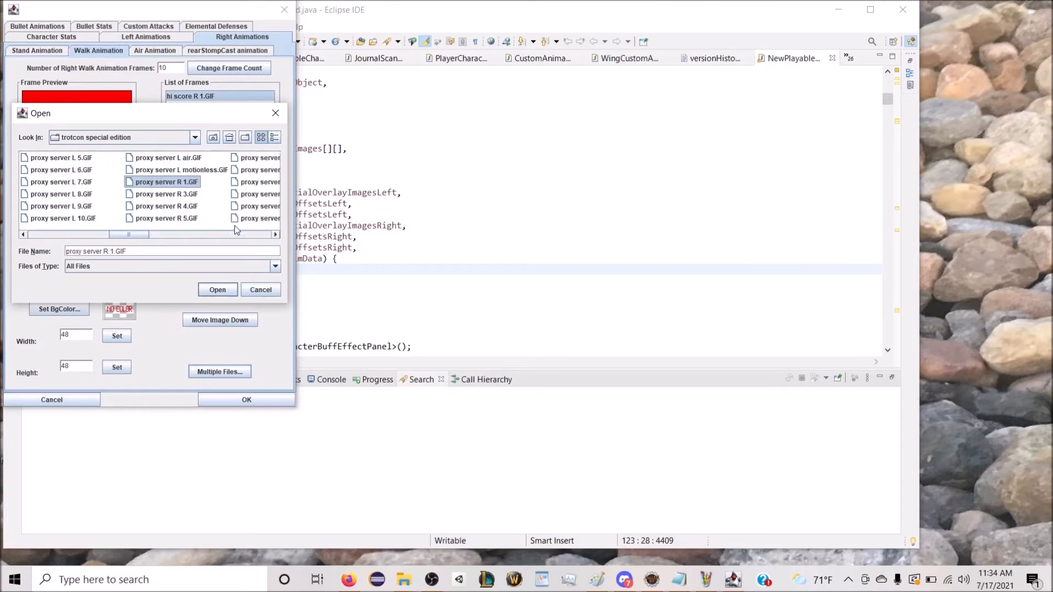
pyautogui.scroll(-5, 240, 231)
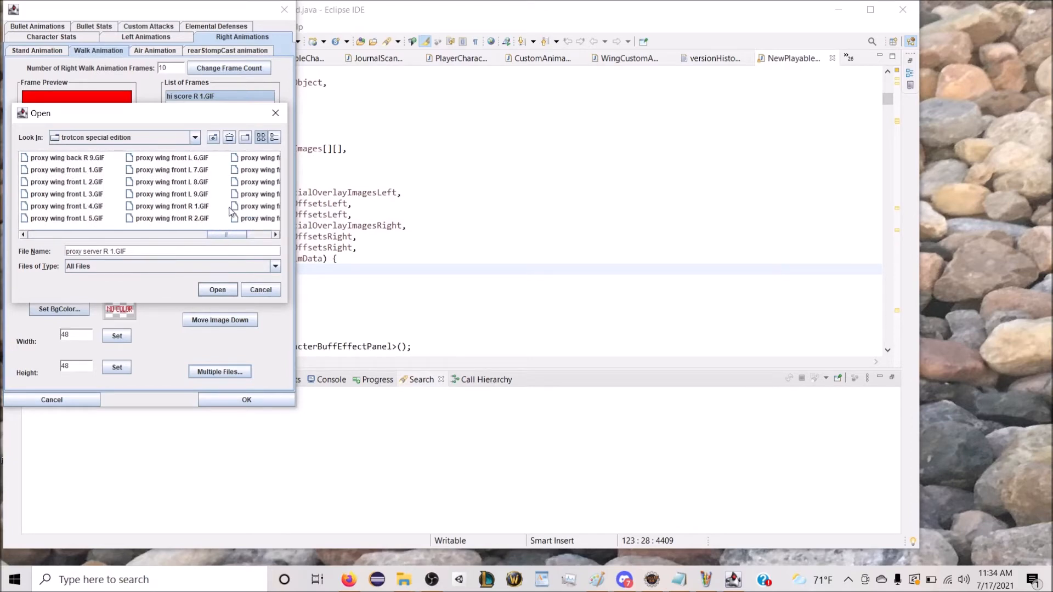
pyautogui.rightClick(244, 201)
pyautogui.click(262, 218)
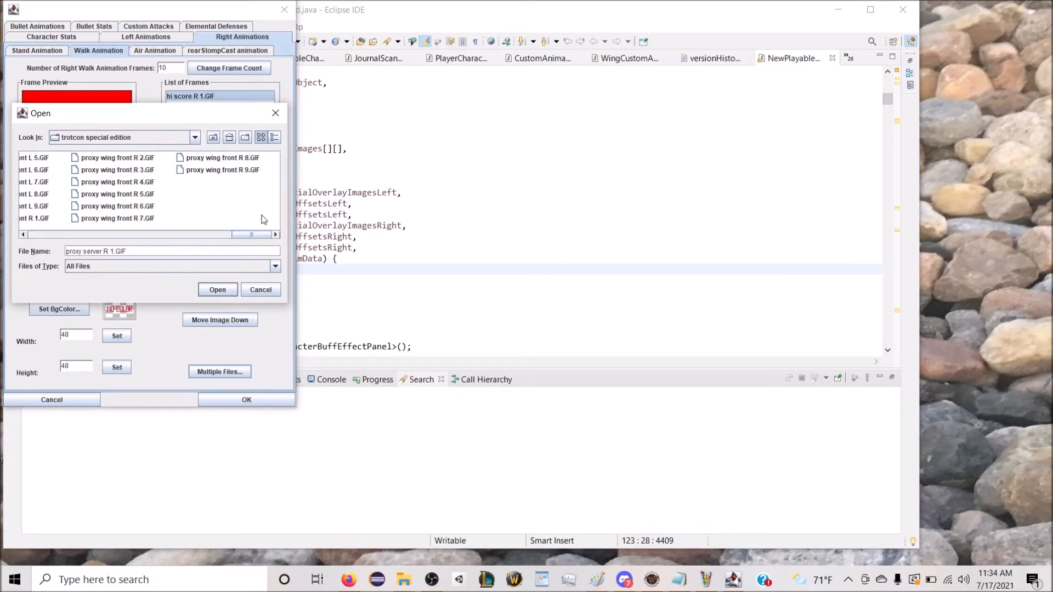
pyautogui.moveTo(244, 235); pyautogui.dragTo(130, 235)
pyautogui.doubleClick(130, 207)
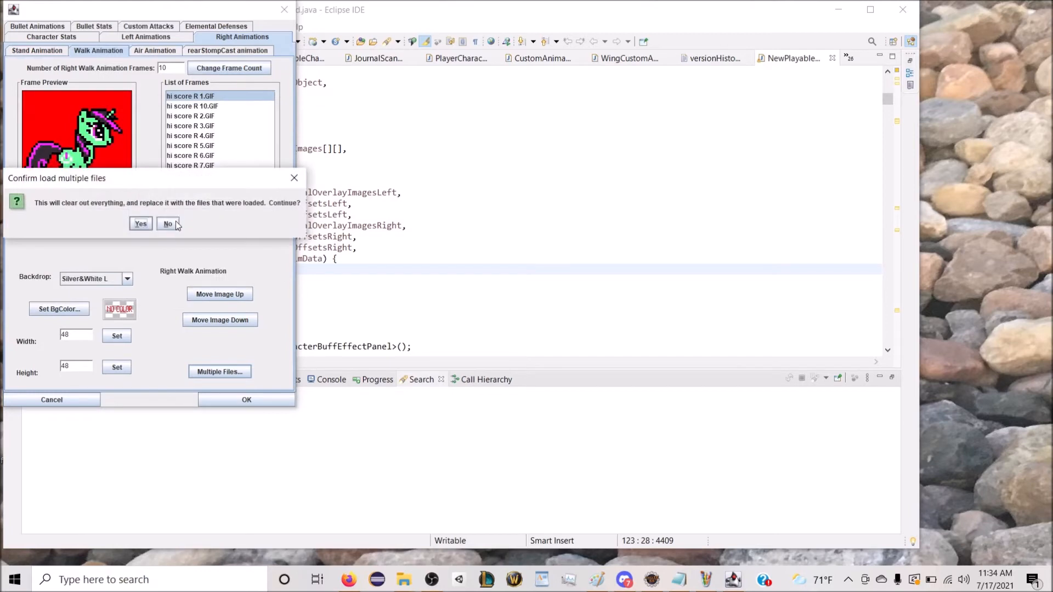
pyautogui.click(174, 223)
# Step: Restart loading multiple right walk images and browse to c:\wfmeltdown\trotcon special edition
pyautogui.click(222, 373)
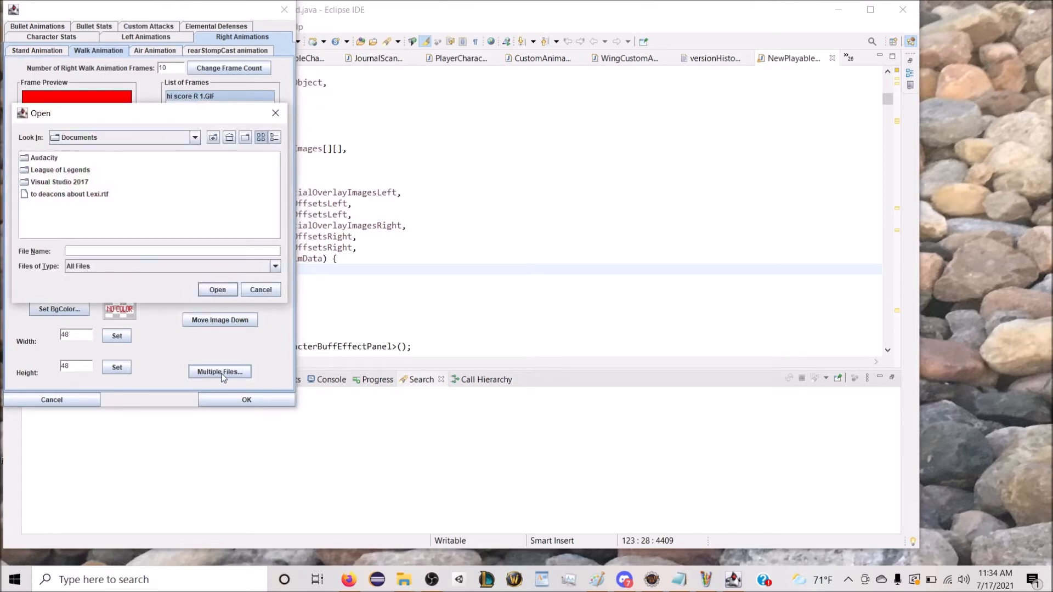
pyautogui.write('c:\\wfmeltdown')
pyautogui.press('Return')
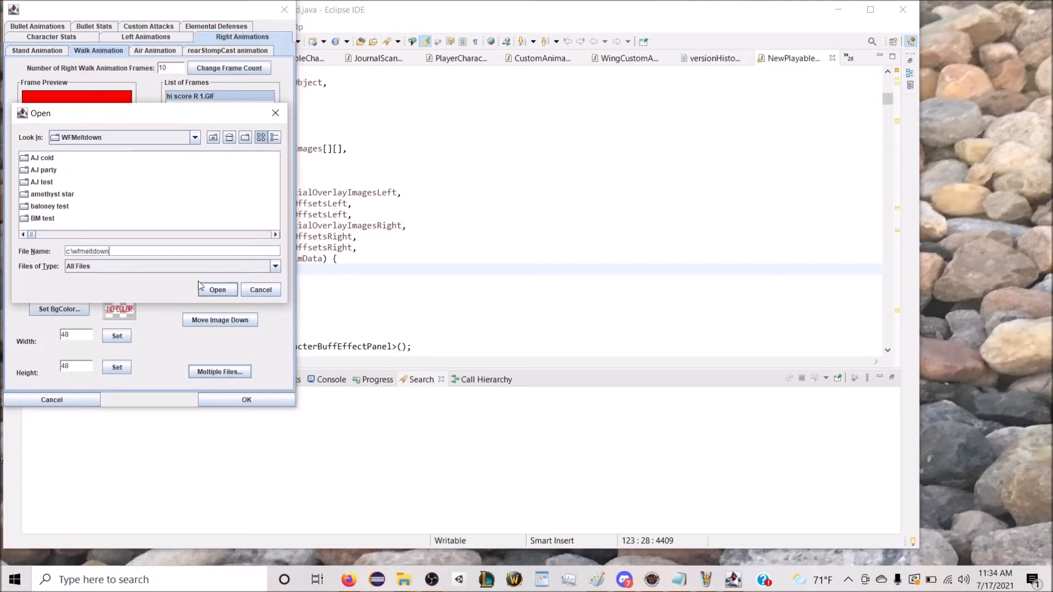
pyautogui.hscroll(6, 196, 236)
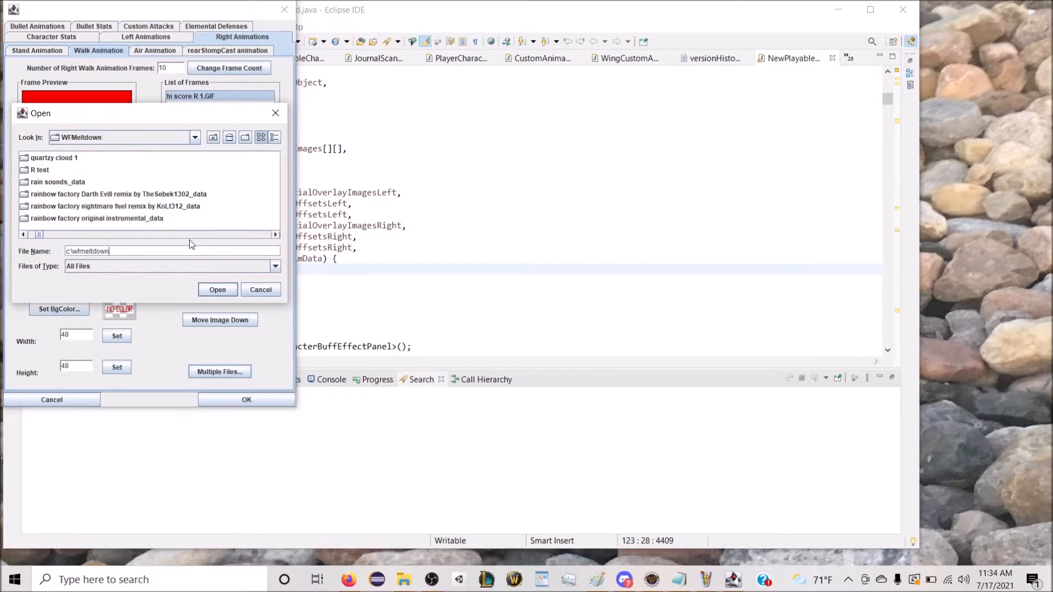
pyautogui.hscroll(4, 187, 239)
pyautogui.hscroll(2, 186, 236)
pyautogui.hscroll(-1, 42, 237)
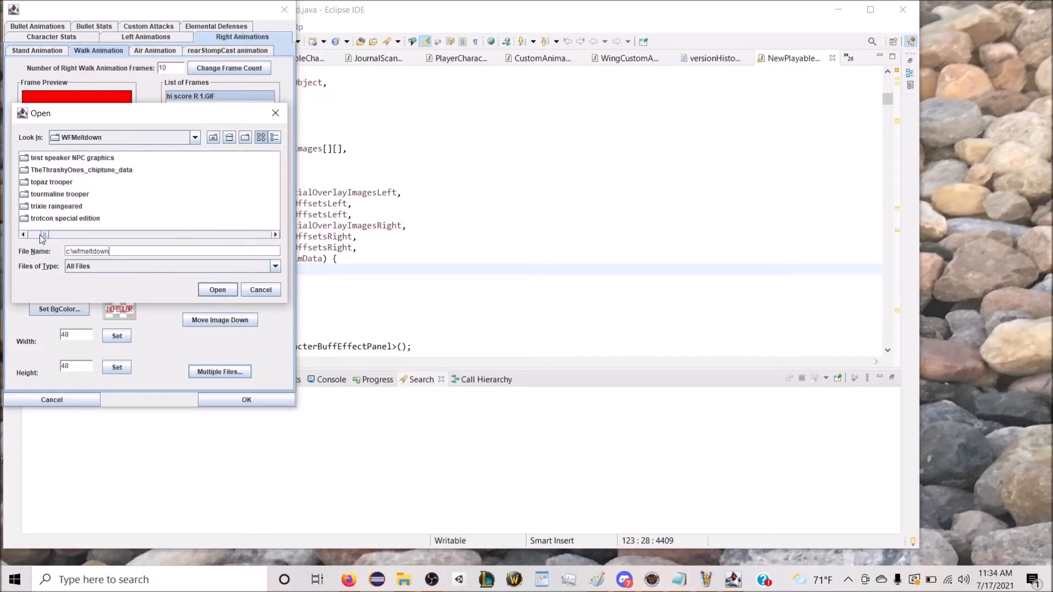
pyautogui.doubleClick(48, 219)
# Step: Load "proxy server R 1.GIF" through "proxy server R 10.GIF" together, replacing the Hi Score right walk frames
pyautogui.moveTo(63, 241); pyautogui.dragTo(147, 238)
pyautogui.click(96, 186)
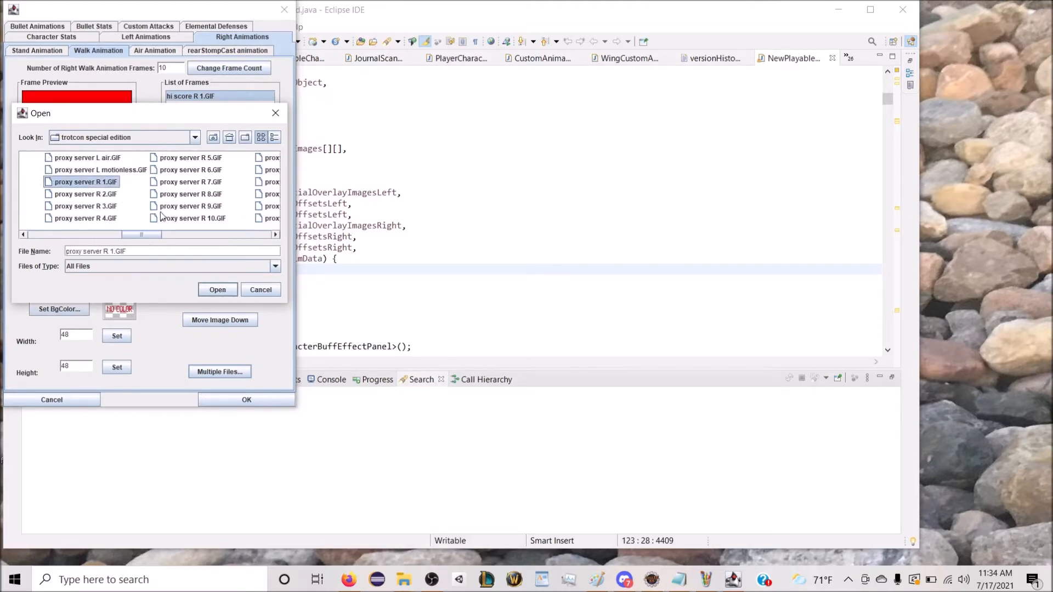
pyautogui.keyDown('shift'); pyautogui.click(192, 218); pyautogui.keyUp('shift')
pyautogui.click(220, 289)
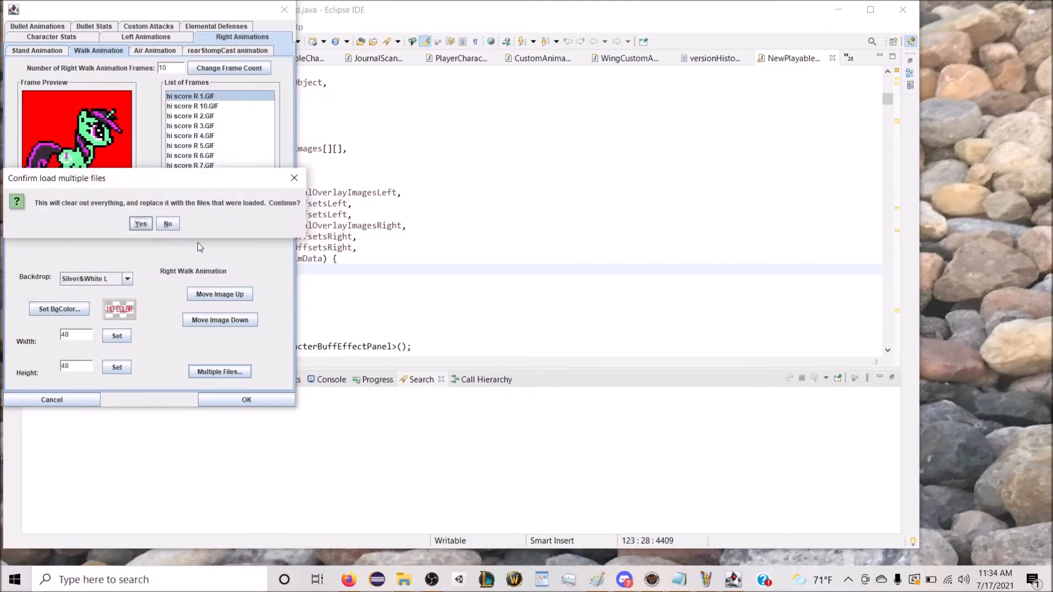
pyautogui.click(141, 224)
# Step: Move "proxy server R 10.GIF" down to the end of the right walk frame list
pyautogui.click(198, 106)
pyautogui.click(210, 321)
pyautogui.click(210, 321)
pyautogui.click(210, 321)
pyautogui.click(209, 320)
pyautogui.click(209, 319)
pyautogui.click(209, 320)
pyautogui.click(209, 319)
pyautogui.click(209, 320)
# Step: Set the background colour of all right walk images to lime and preview the walk animation
pyautogui.click(59, 309)
pyautogui.click(146, 107)
pyautogui.click(276, 80)
pyautogui.click(337, 179)
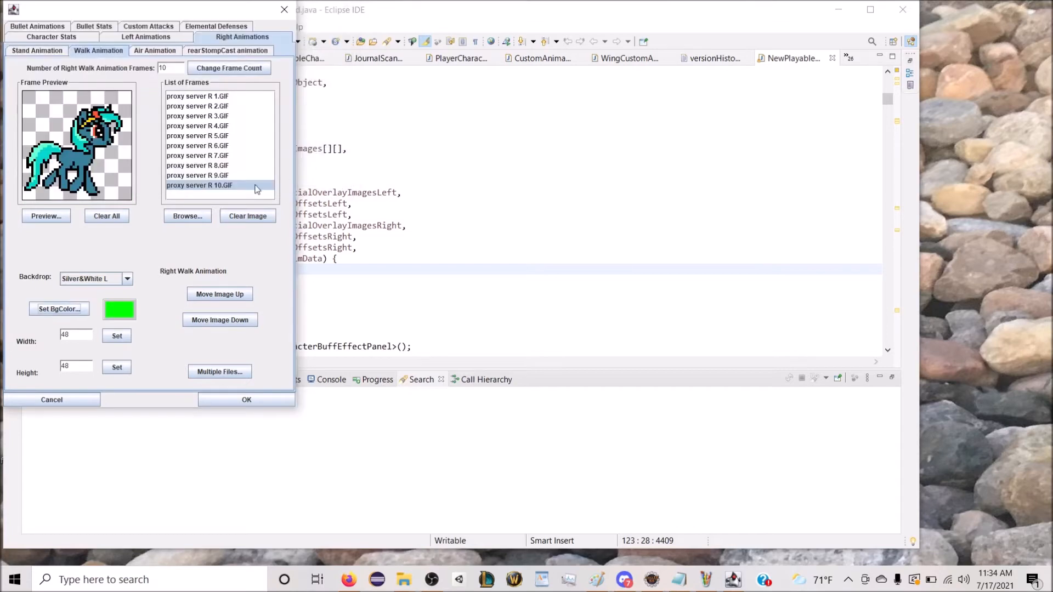
pyautogui.click(60, 215)
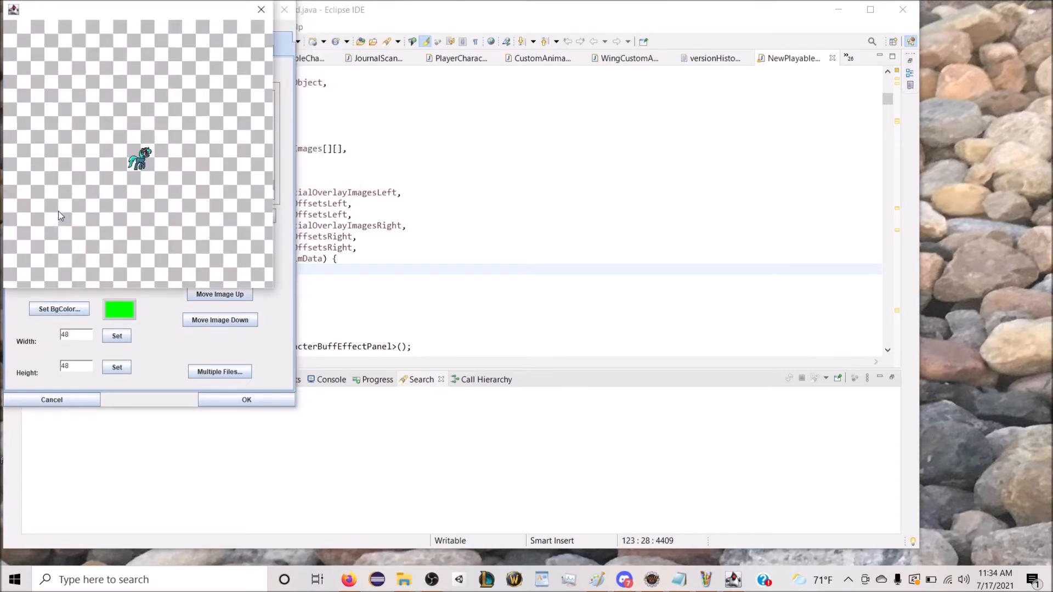
pyautogui.click(261, 10)
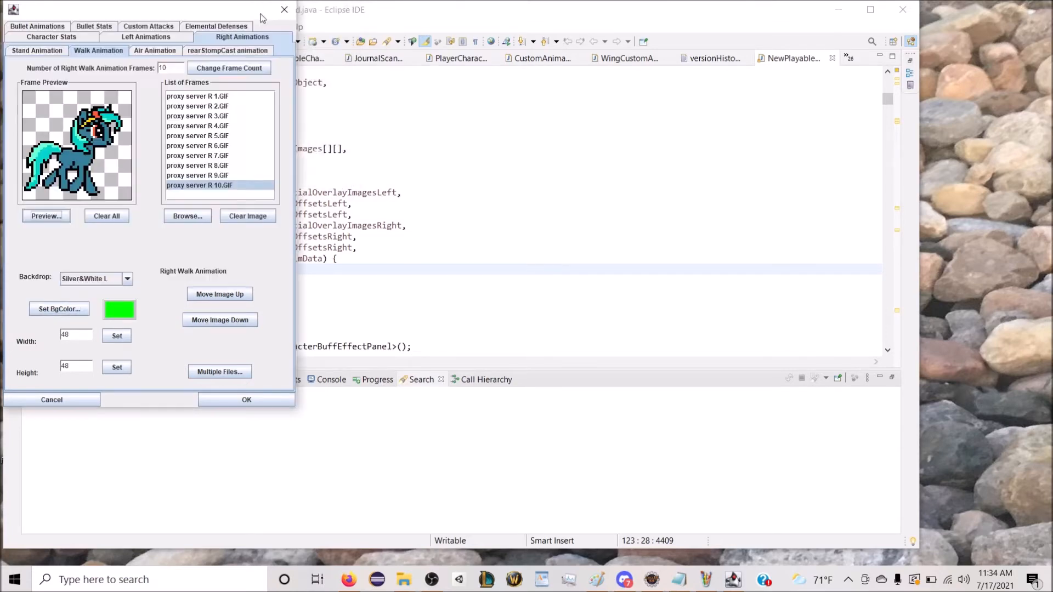
# Step: Set the number of right air animation frames to 01
pyautogui.click(176, 52)
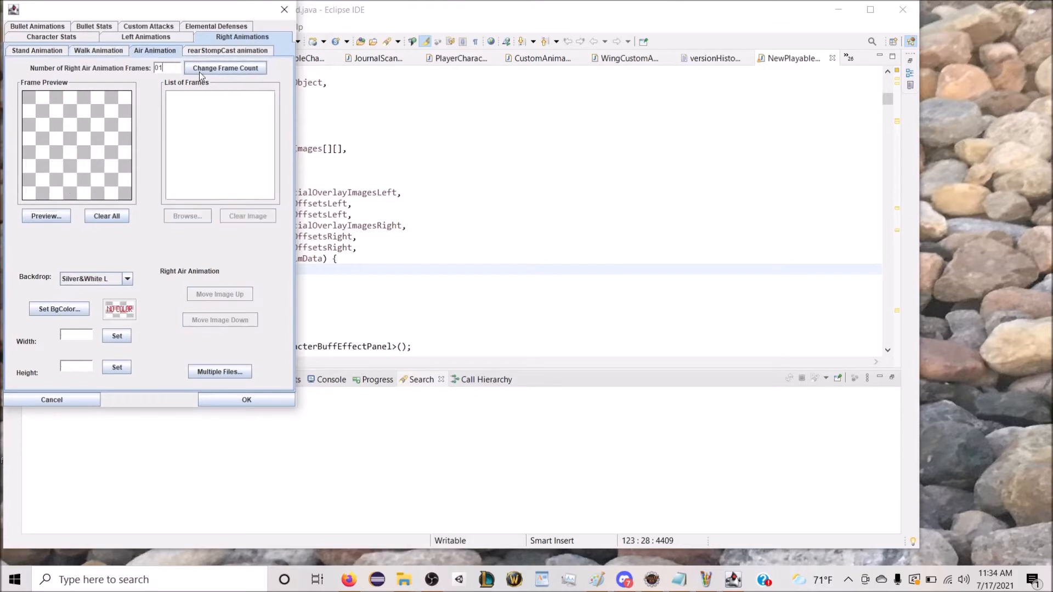
pyautogui.click(199, 71)
# Step: Load "proxy server R motionless.GIF" into the blank right air frame
pyautogui.click(196, 220)
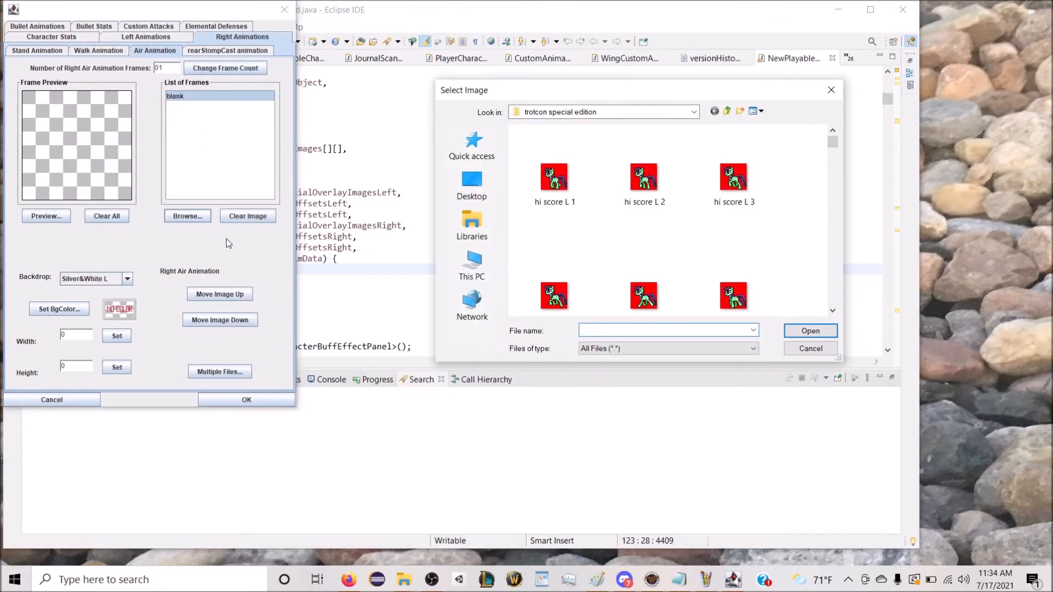
pyautogui.write('p')
pyautogui.press('Up')
pyautogui.press('Up')
pyautogui.press('Up')
pyautogui.press('Up')
pyautogui.press('Up')
pyautogui.press('Up')
pyautogui.press('Up')
pyautogui.press('Up')
pyautogui.press('Up')
pyautogui.press('Up')
pyautogui.press('Up')
pyautogui.press('Up')
pyautogui.press('Up')
pyautogui.press('Up')
pyautogui.press('Up')
pyautogui.press('Up')
pyautogui.press('Up')
pyautogui.press('Up')
pyautogui.press('Up')
pyautogui.press('Up')
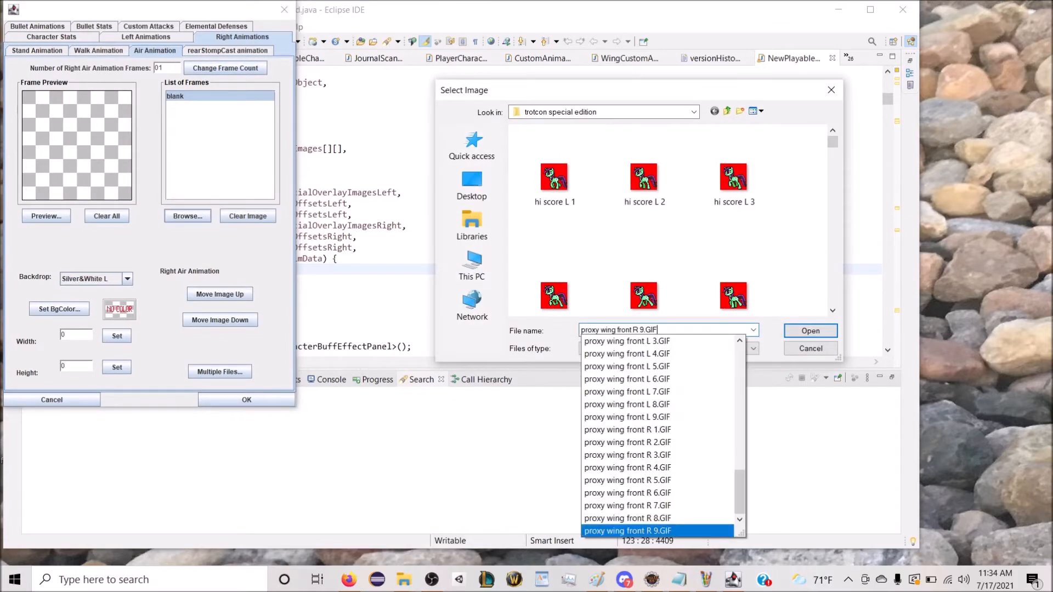
pyautogui.press('Up')
pyautogui.press('Up')
pyautogui.press('Up')
pyautogui.press('Up')
pyautogui.press('Up')
pyautogui.press('Up')
pyautogui.press('Up')
pyautogui.press('Up')
pyautogui.press('Up')
pyautogui.press('Up')
pyautogui.press('Up')
pyautogui.press('Up')
pyautogui.press('Up')
pyautogui.press('Up')
pyautogui.press('Up')
pyautogui.press('Up')
pyautogui.press('Up')
pyautogui.press('Up')
pyautogui.press('Up')
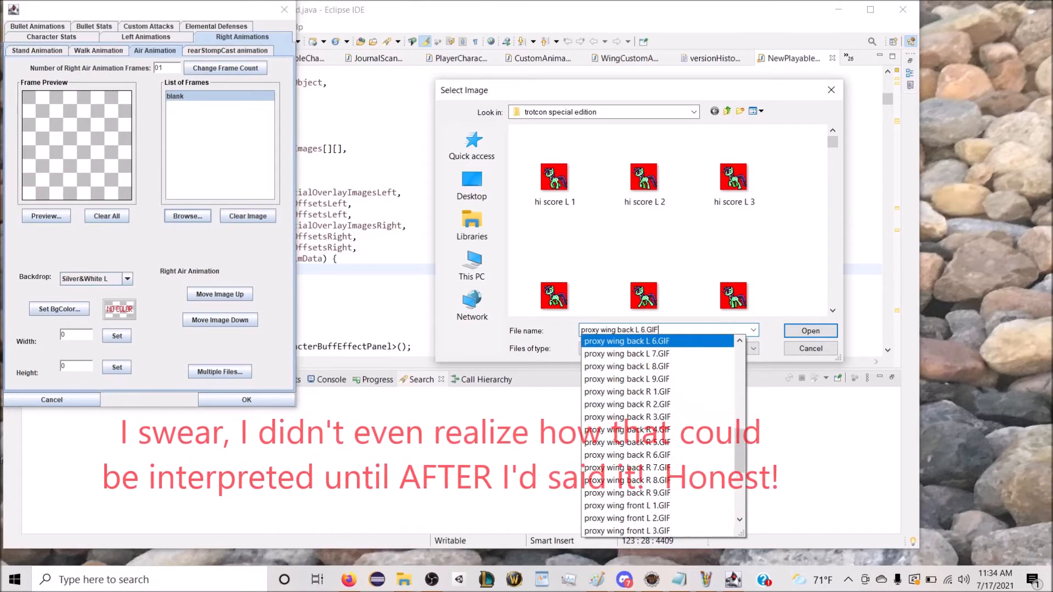
pyautogui.press('Down')
pyautogui.press('Down')
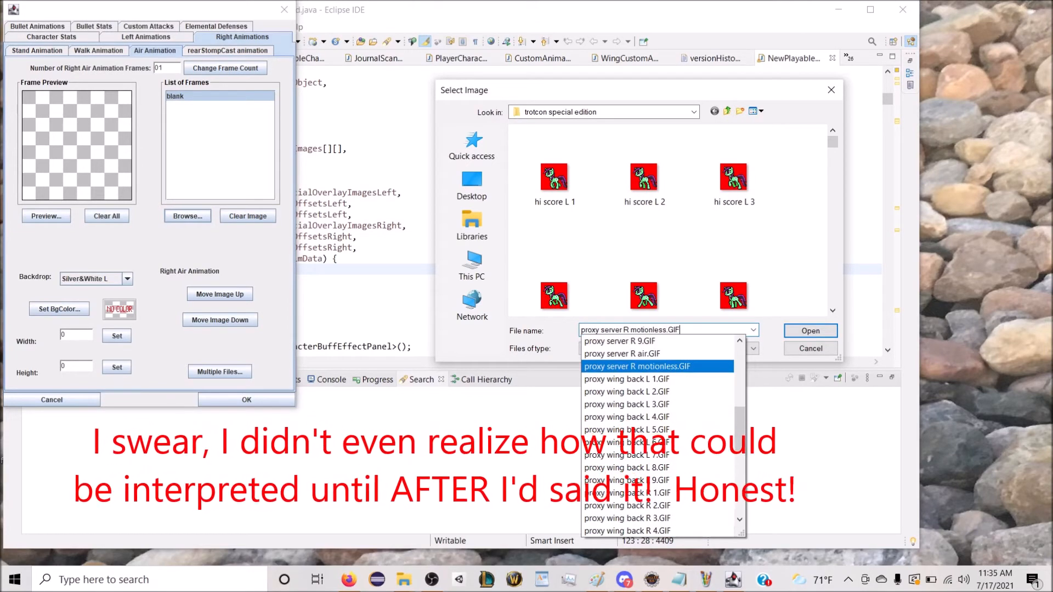
pyautogui.press('Return')
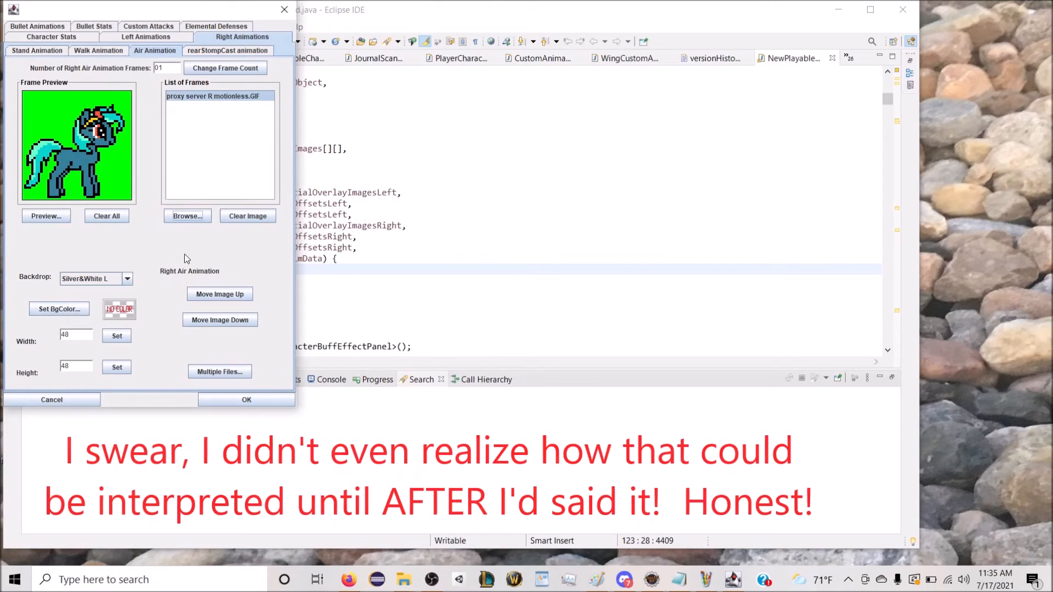
# Step: Load "proxy server R air.GIF" as the image of the single right air frame
pyautogui.click(191, 219)
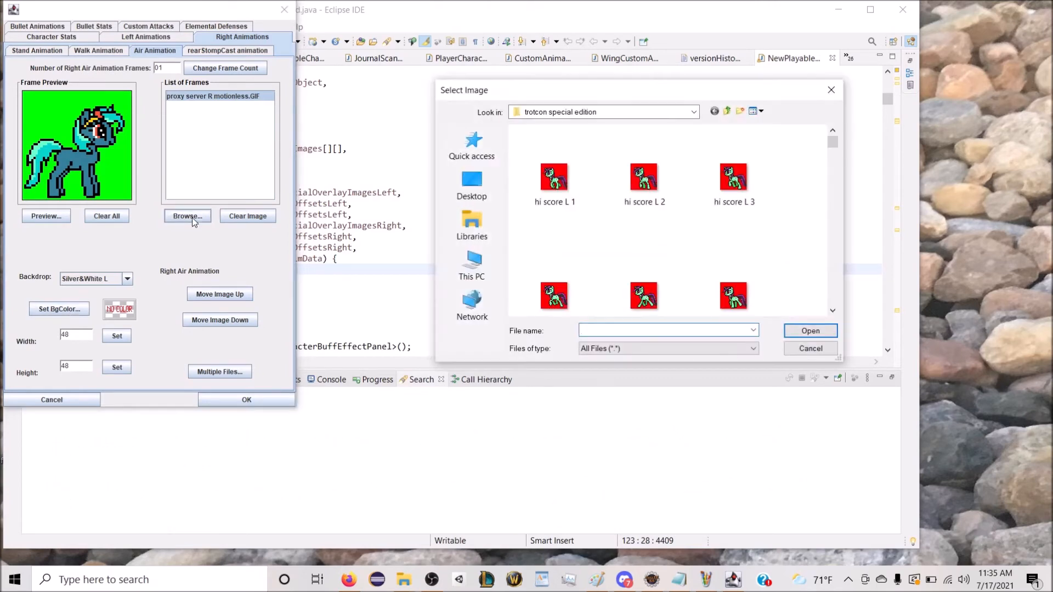
pyautogui.write('prox')
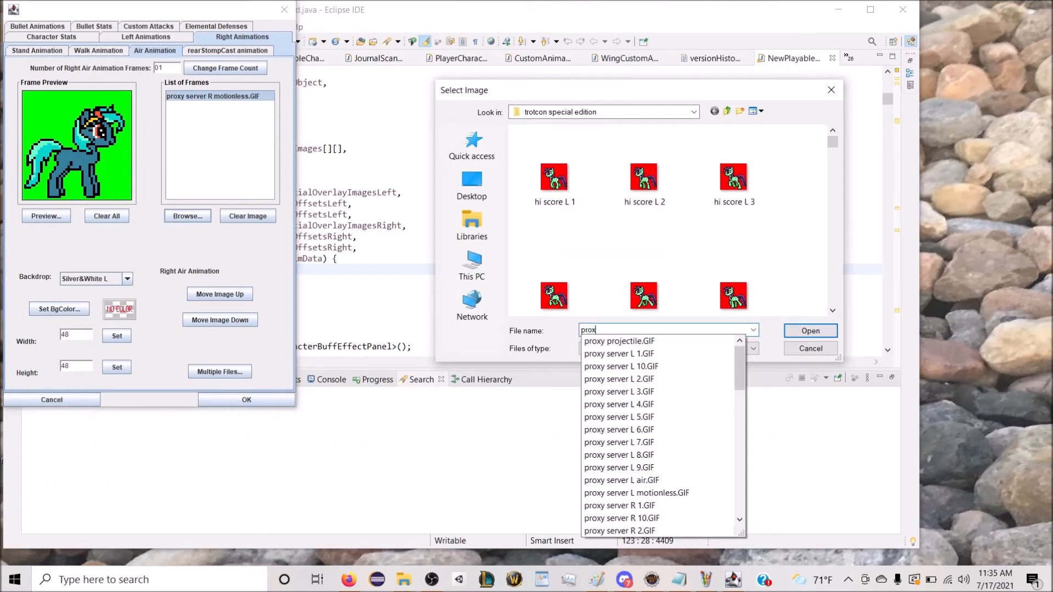
pyautogui.press('Up')
pyautogui.press('Up')
pyautogui.press('Up')
pyautogui.press('Up')
pyautogui.press('Up')
pyautogui.press('Up')
pyautogui.press('Up')
pyautogui.press('Up')
pyautogui.press('Up')
pyautogui.press('Up')
pyautogui.press('Up')
pyautogui.press('Up')
pyautogui.press('Up')
pyautogui.press('Up')
pyautogui.press('Up')
pyautogui.press('Up')
pyautogui.press('Up')
pyautogui.press('Up')
pyautogui.press('Up')
pyautogui.press('Up')
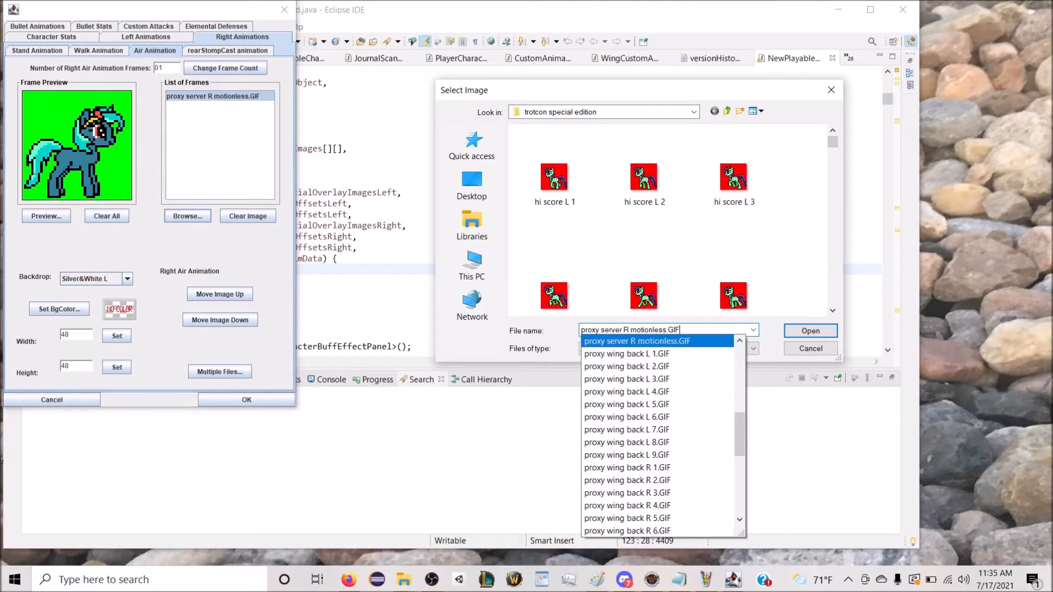
pyautogui.press('Up')
pyautogui.press('Up')
pyautogui.press('Up')
pyautogui.press('Up')
pyautogui.press('Up')
pyautogui.press('Up')
pyautogui.press('Up')
pyautogui.press('Up')
pyautogui.press('Up')
pyautogui.press('Up')
pyautogui.press('Up')
pyautogui.press('Up')
pyautogui.press('Up')
pyautogui.press('Up')
pyautogui.press('Down')
pyautogui.press('Down')
pyautogui.press('Down')
pyautogui.press('Down')
pyautogui.press('Down')
pyautogui.press('Down')
pyautogui.press('Down')
pyautogui.press('Down')
pyautogui.press('Down')
pyautogui.press('Down')
pyautogui.press('Down')
pyautogui.press('Down')
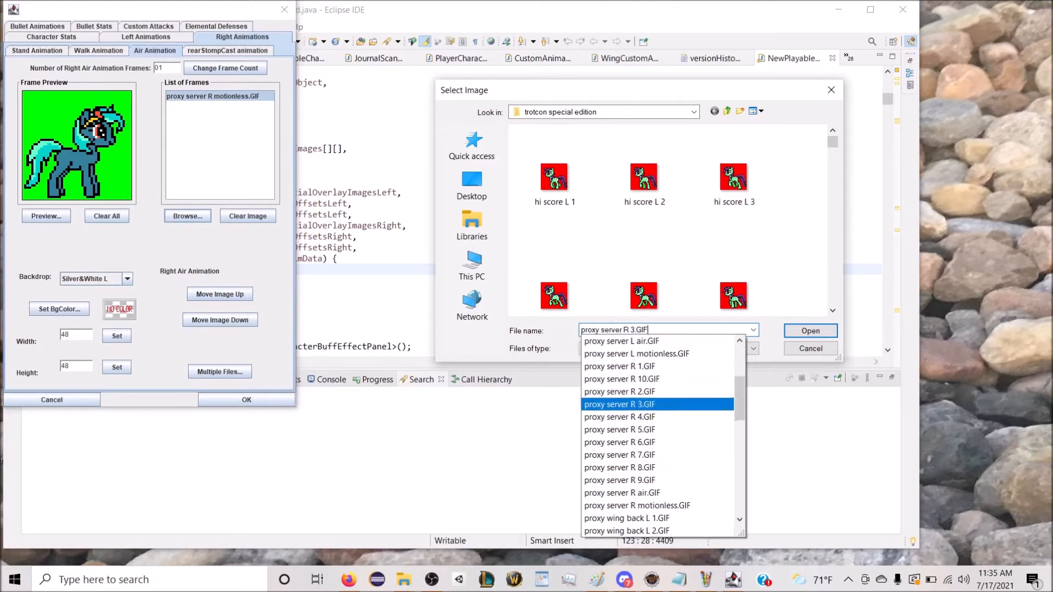
pyautogui.press('Return')
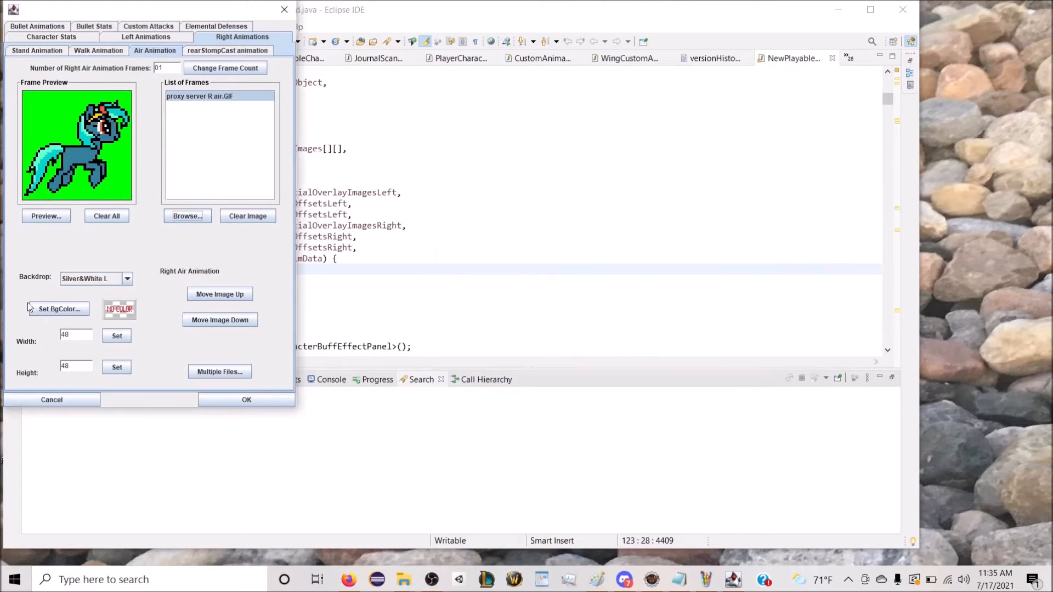
# Step: Set the background colour of the right air frame to lime and check the right walk and stand animations
pyautogui.click(41, 313)
pyautogui.click(148, 107)
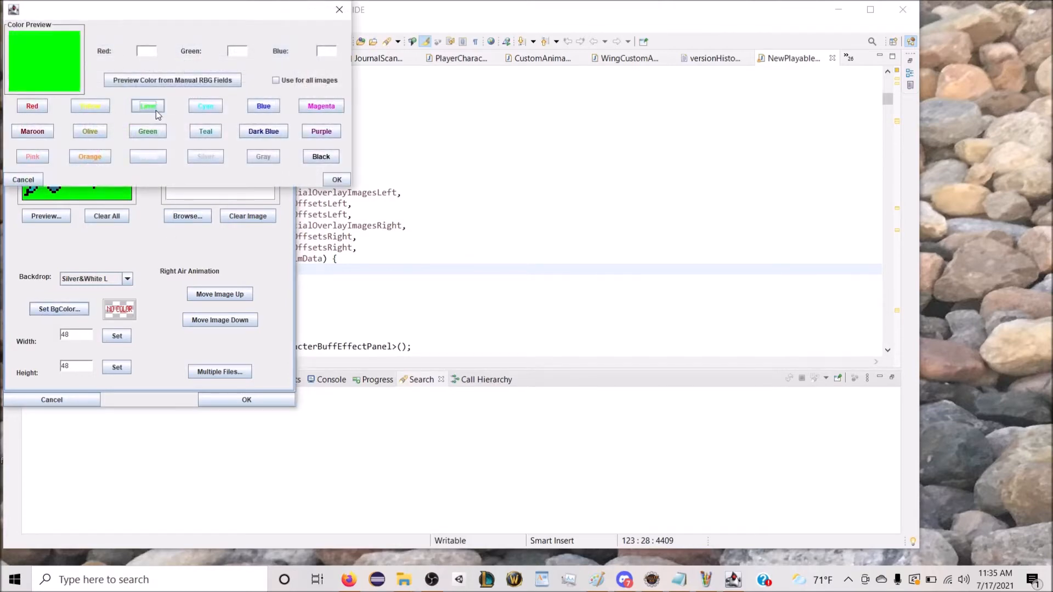
pyautogui.click(337, 179)
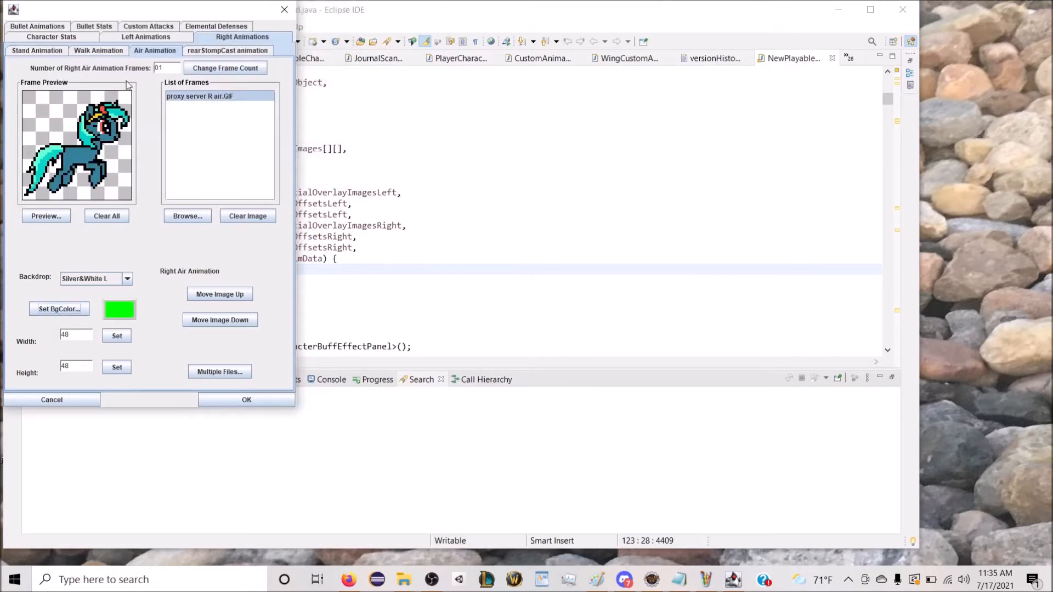
pyautogui.click(99, 51)
pyautogui.click(60, 52)
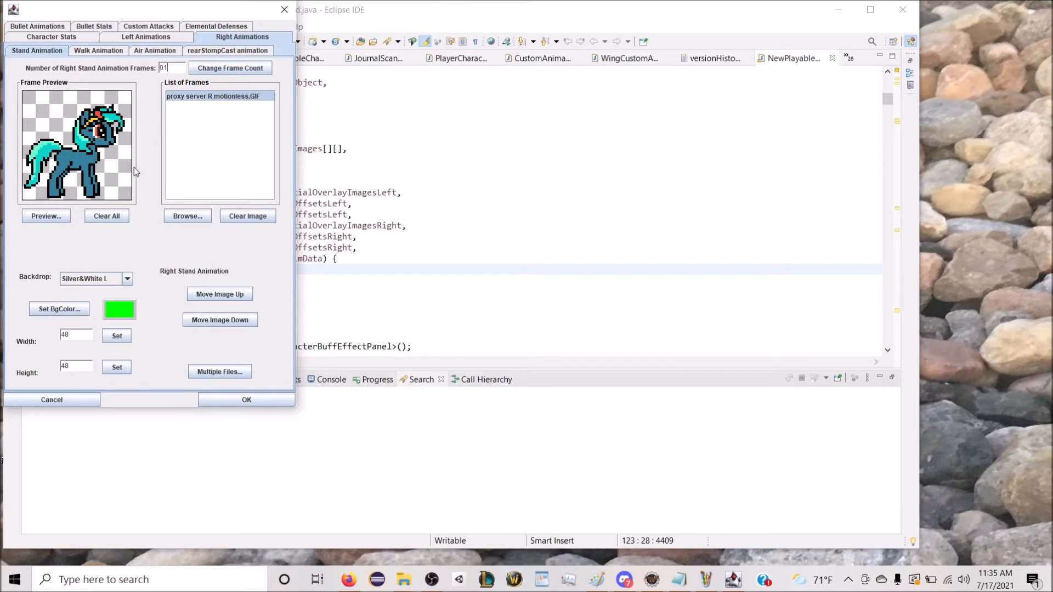
# Step: Set the Proxy Server character's hitbox Y offset to 7 in the character stats
pyautogui.click(83, 38)
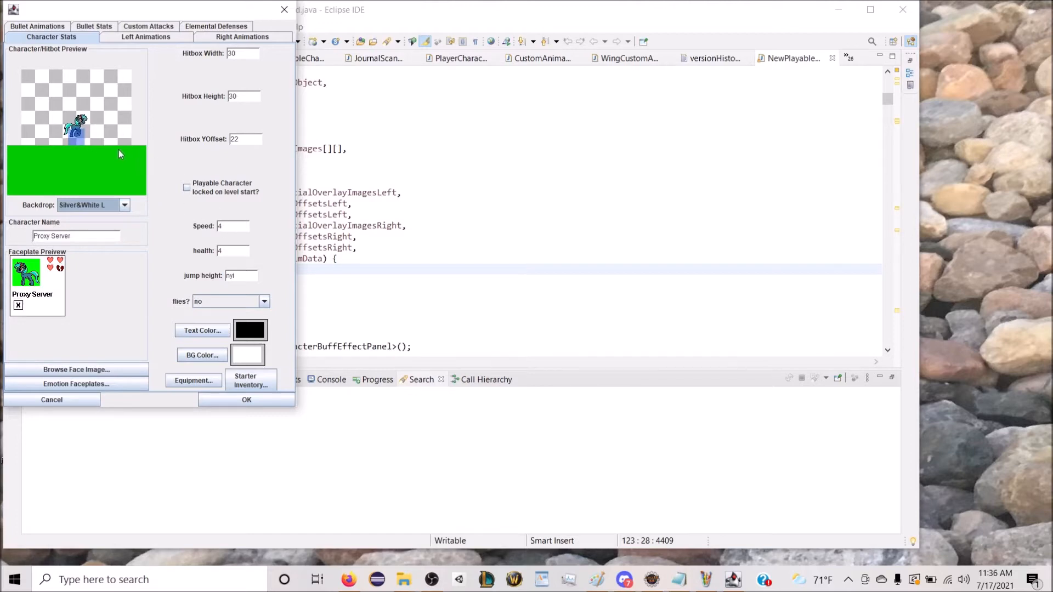
pyautogui.moveTo(241, 139); pyautogui.dragTo(222, 139)
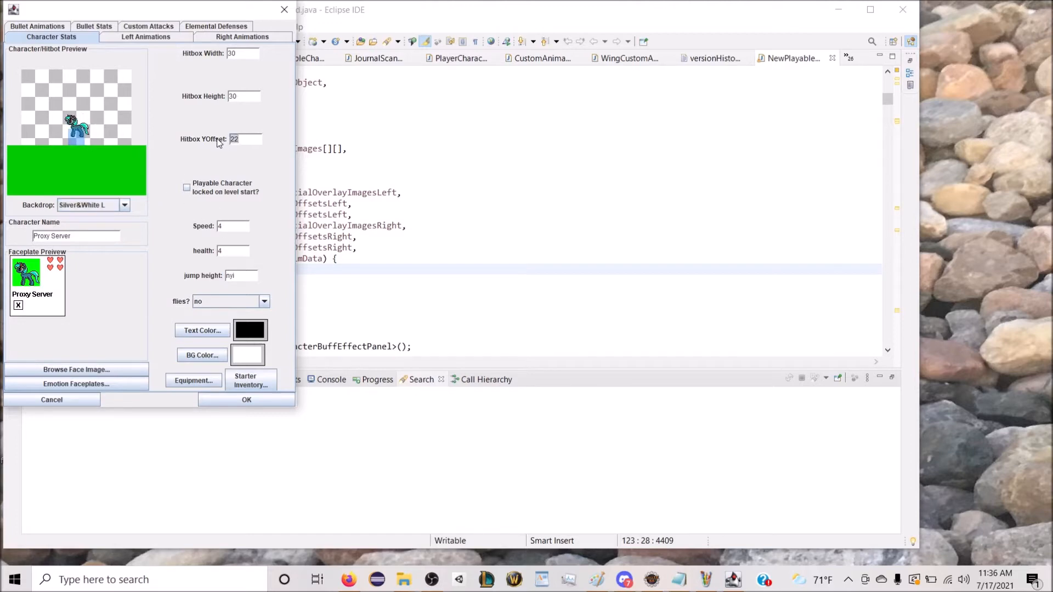
pyautogui.write('8')
pyautogui.press('BackSpace')
pyautogui.write('7')
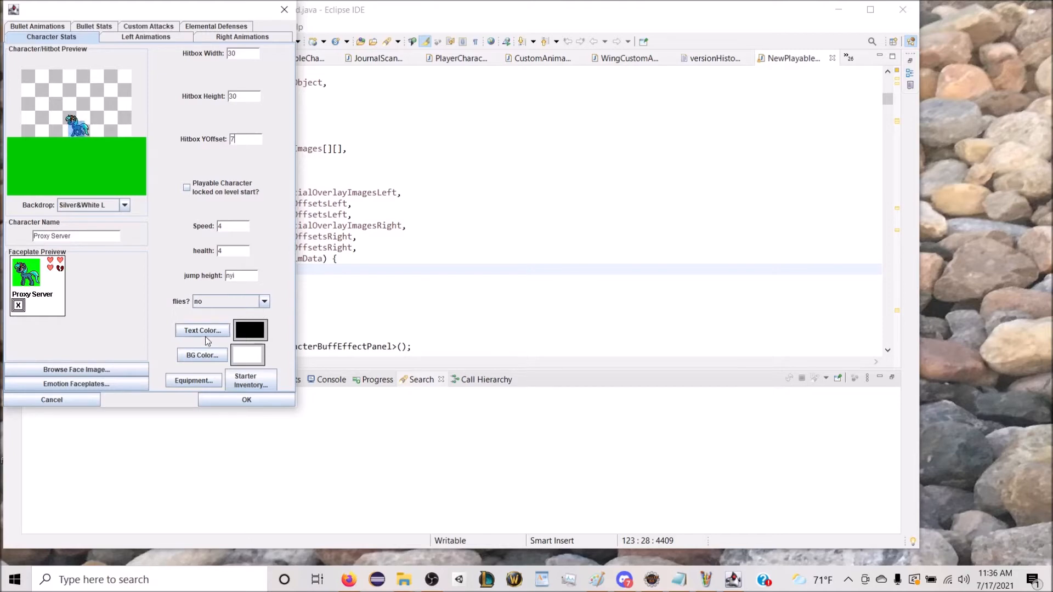
# Step: Preview a custom faceplate background colour of red 100, green 100 and blue 225
pyautogui.click(206, 356)
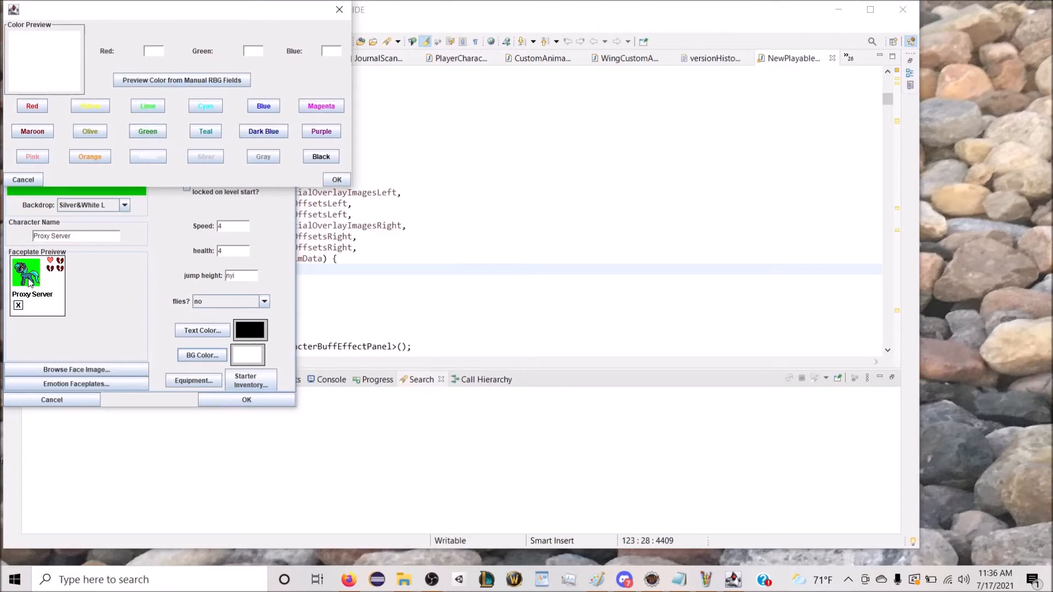
pyautogui.write('1')
pyautogui.click(258, 52)
pyautogui.write('100')
pyautogui.write('225')
pyautogui.click(221, 81)
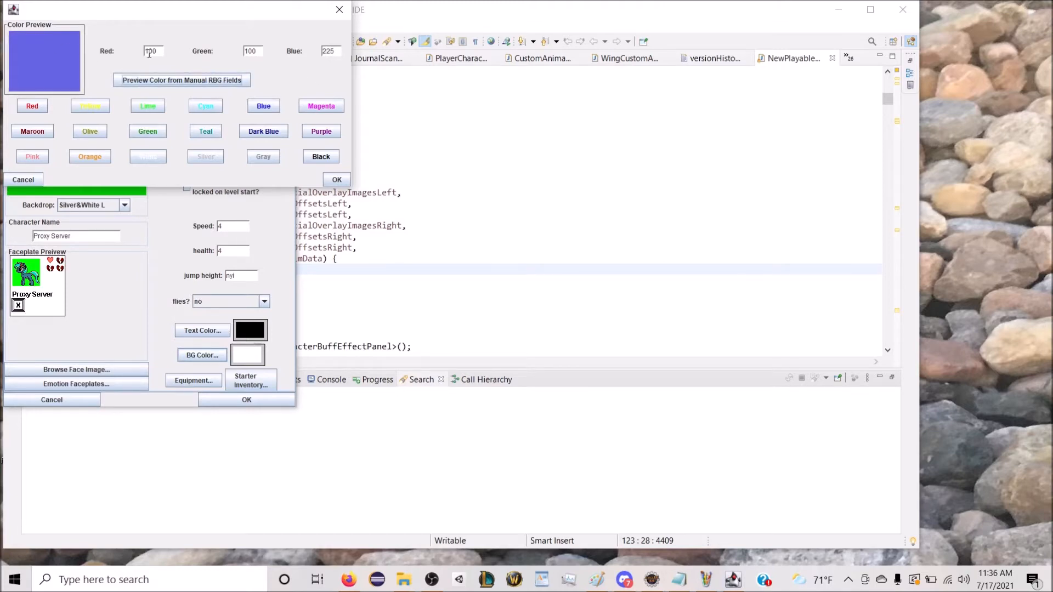
# Step: Change the background colour's red and green values to 150 and preview the result
pyautogui.click(151, 51)
pyautogui.press('BackSpace')
pyautogui.write('5')
pyautogui.click(250, 51)
pyautogui.press('BackSpace')
pyautogui.write('5')
pyautogui.click(206, 83)
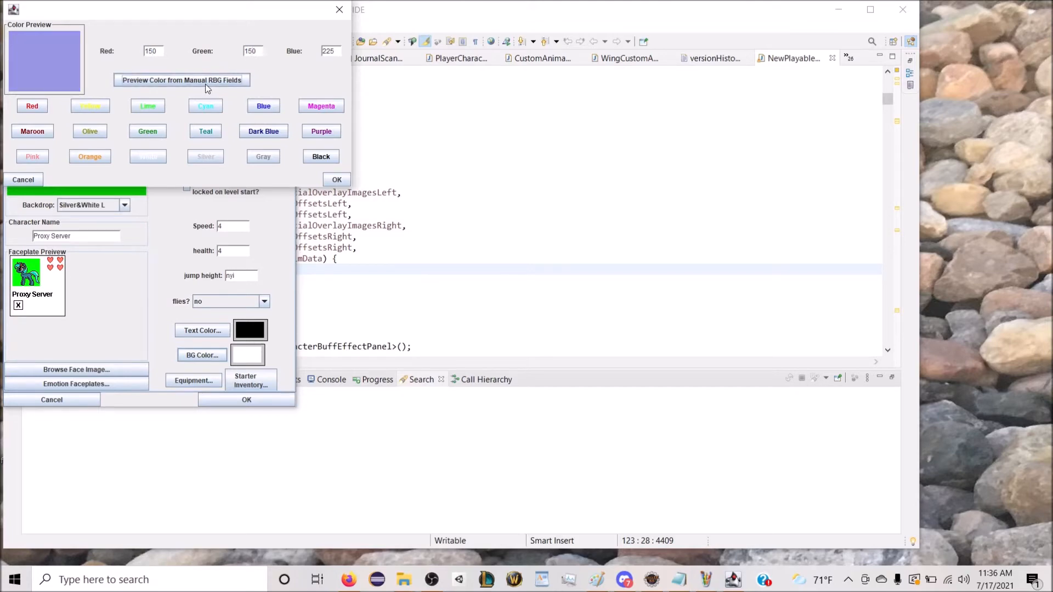
# Step: Try red 100 and blue 200 in the background colour preview, and move the colour dialog clear of the character stats
pyautogui.click(150, 51)
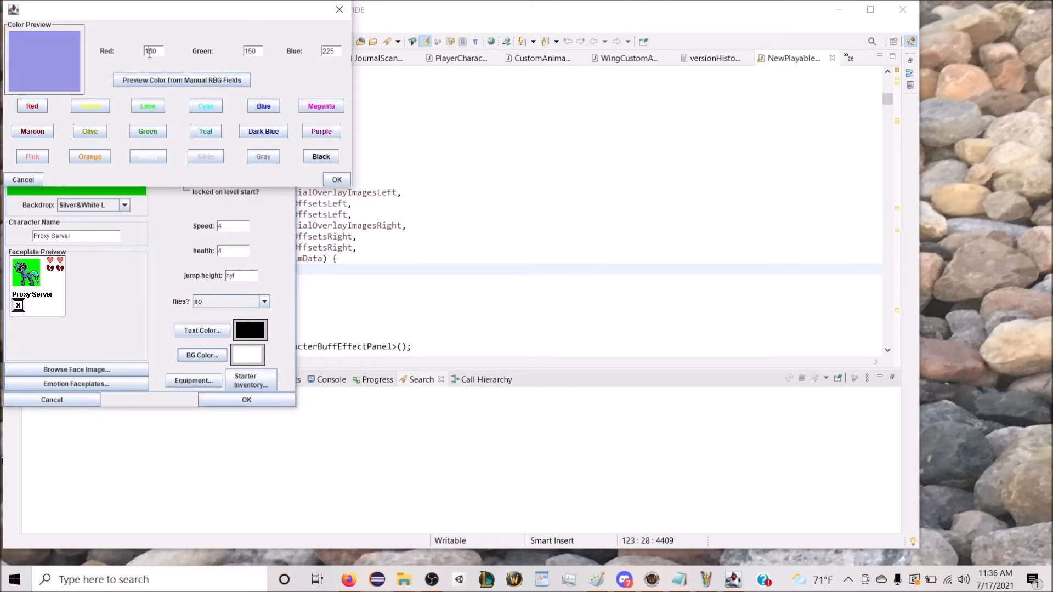
pyautogui.press('BackSpace')
pyautogui.write('0')
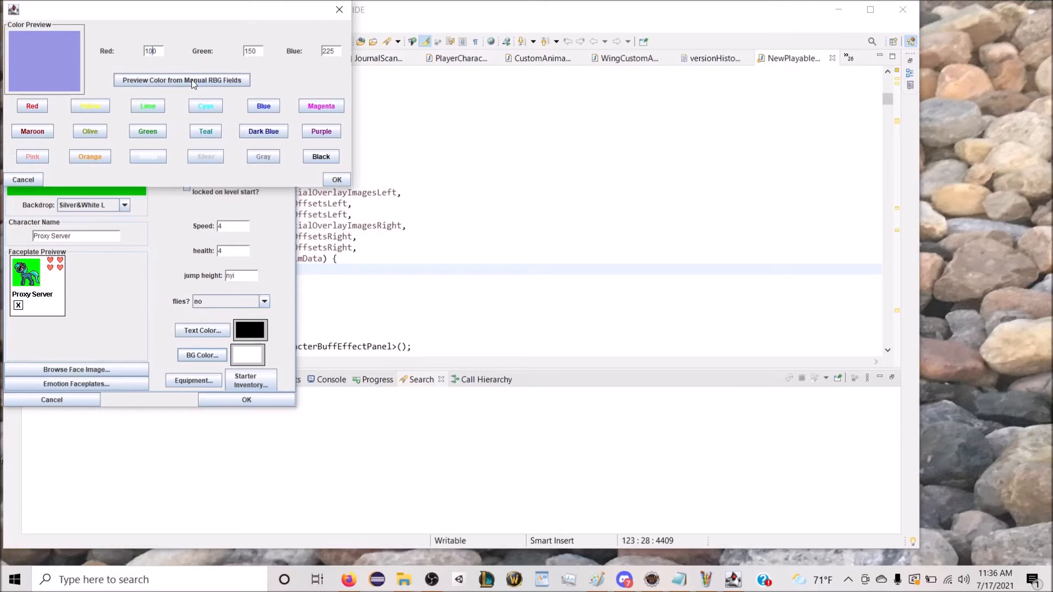
pyautogui.click(186, 80)
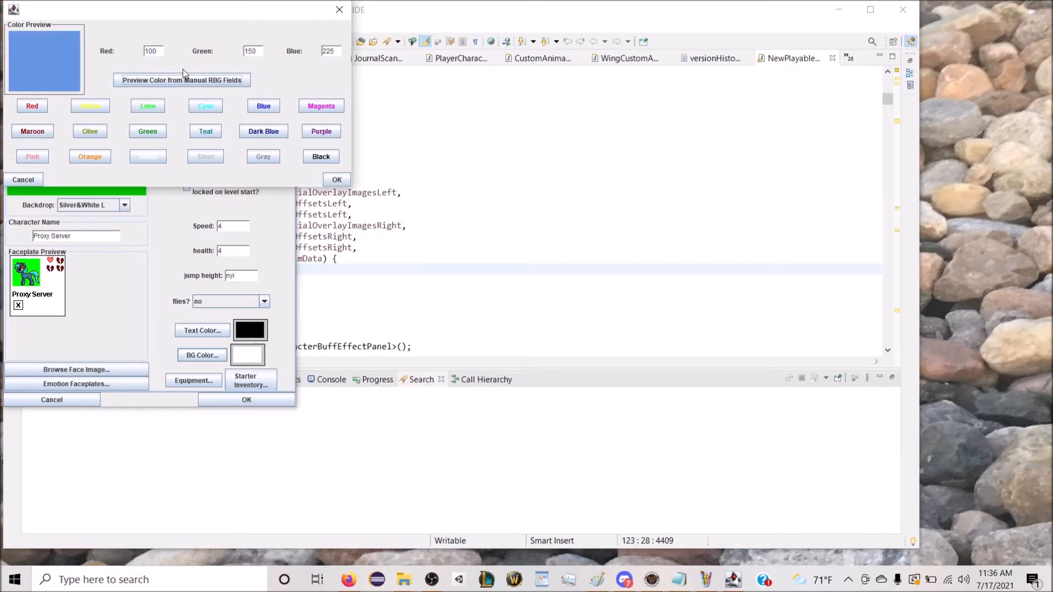
pyautogui.press('BackSpace')
pyautogui.press('BackSpace')
pyautogui.write('00')
pyautogui.click(239, 87)
pyautogui.moveTo(162, 17); pyautogui.dragTo(189, 239)
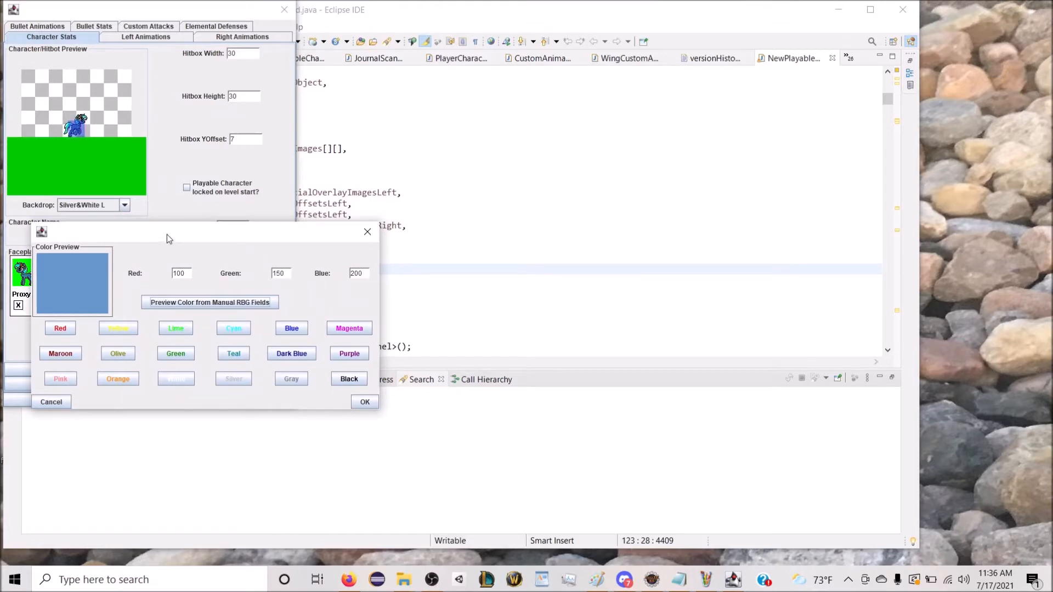
# Step: Apply a faceplate background colour of red 120, green 150 and blue 180, and set the character's health to 3
pyautogui.click(354, 277)
pyautogui.doubleClick(350, 277)
pyautogui.write('180')
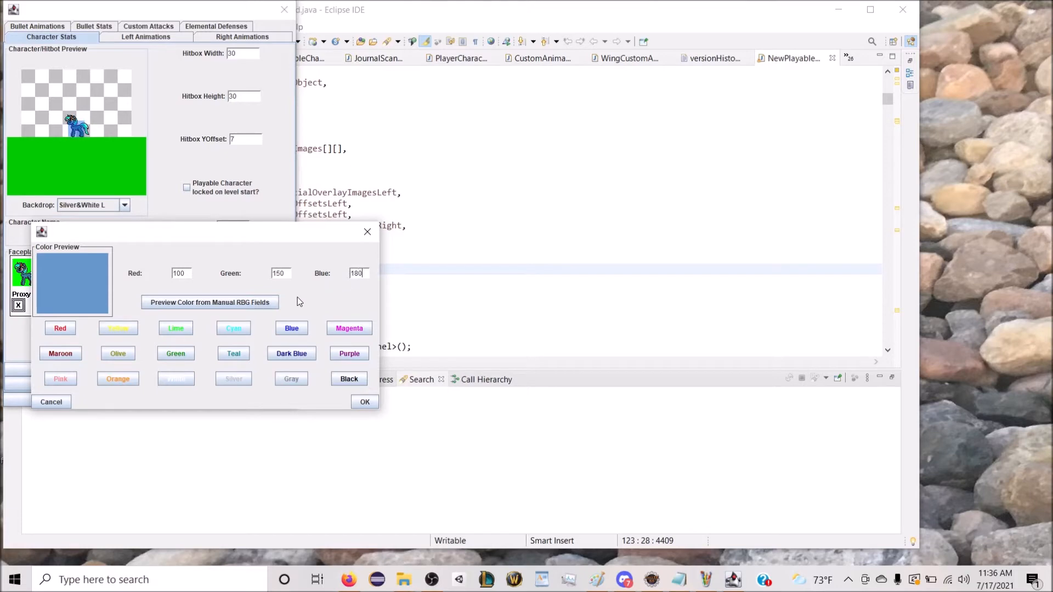
pyautogui.write('2')
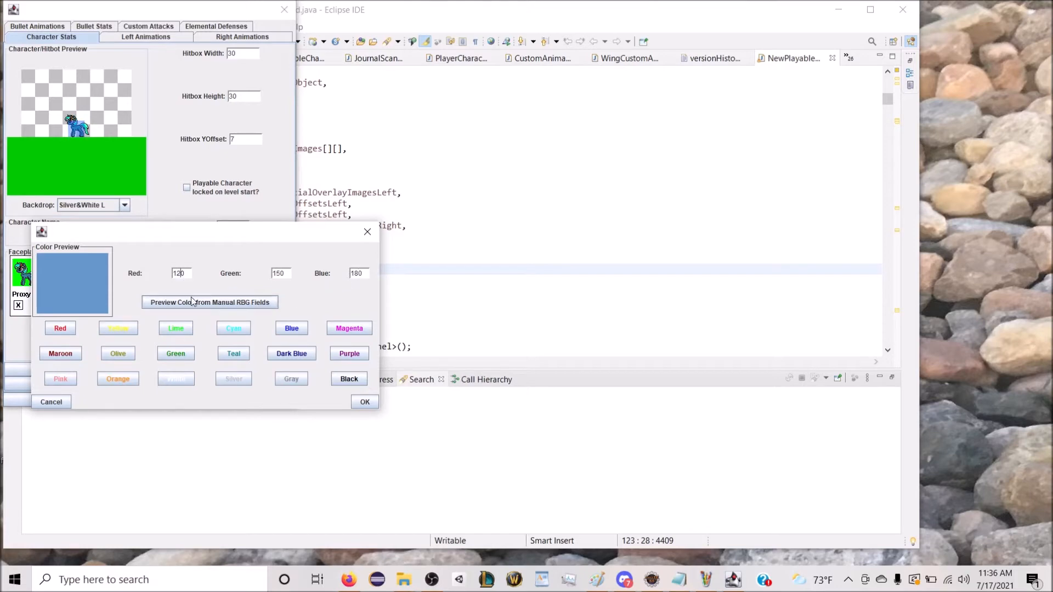
pyautogui.click(176, 302)
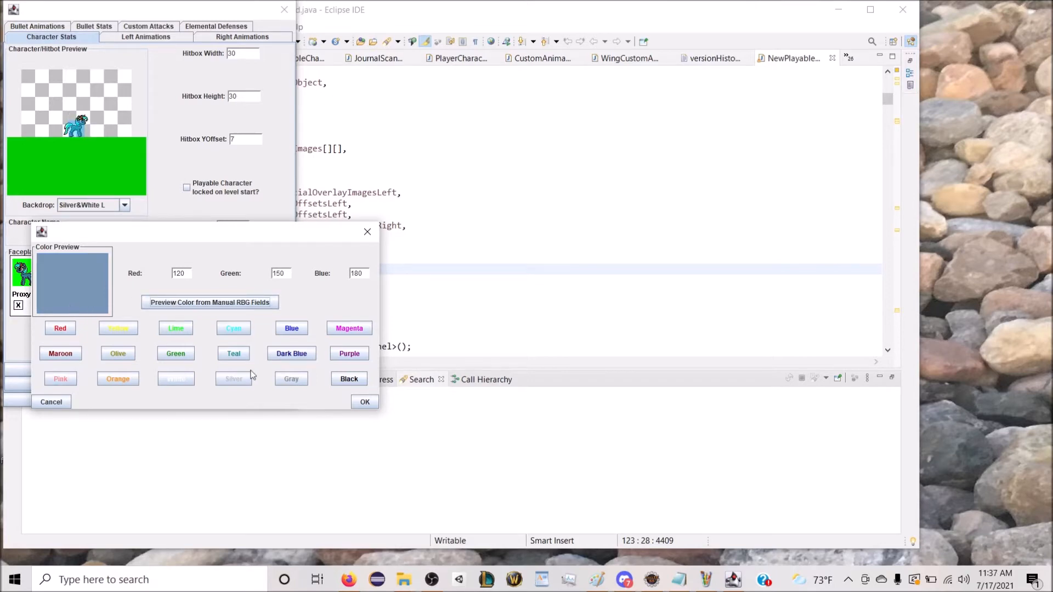
pyautogui.click(363, 402)
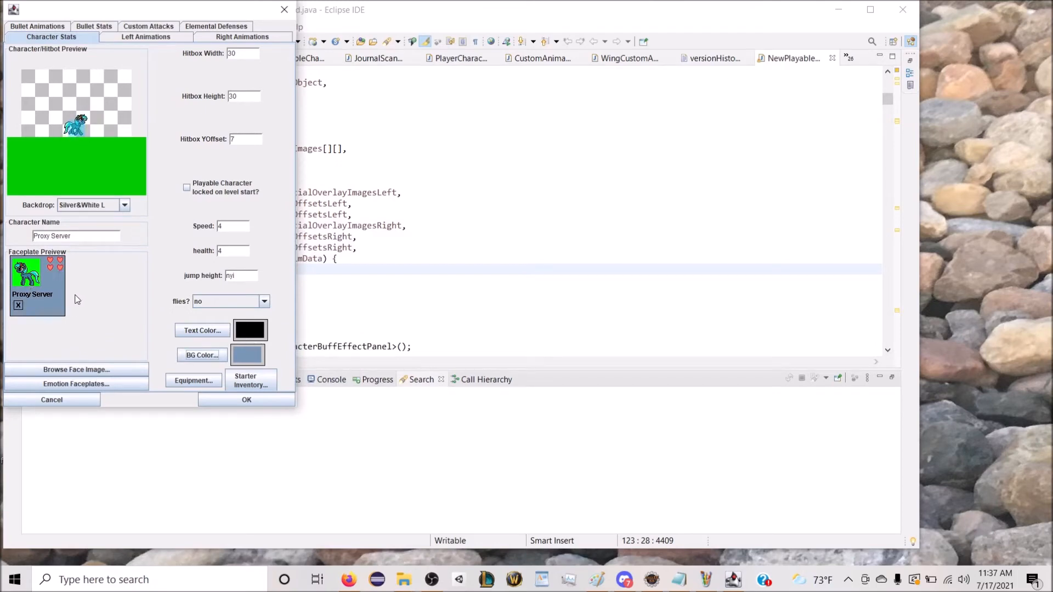
pyautogui.click(228, 254)
pyautogui.write('3')
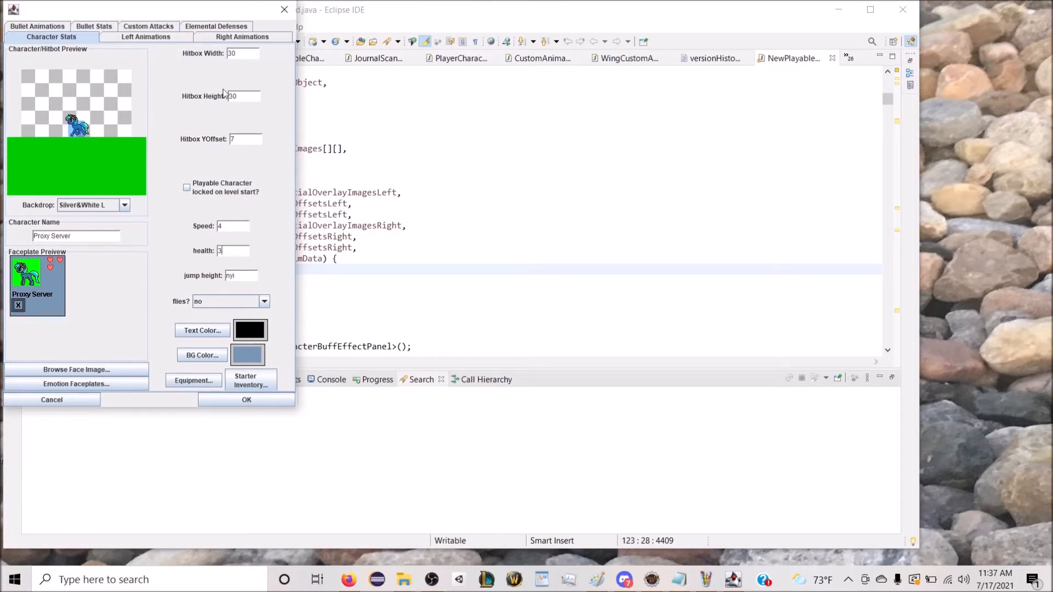
# Step: Set the number of bullet animation frames to 1
pyautogui.click(100, 28)
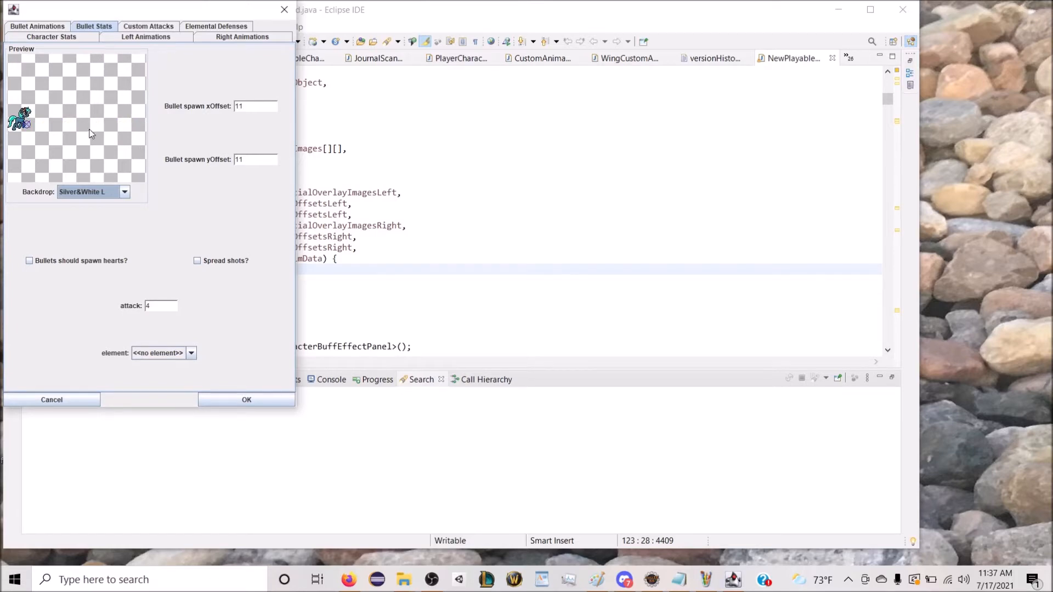
pyautogui.click(46, 28)
pyautogui.press('BackSpace')
pyautogui.write('1')
pyautogui.click(205, 54)
# Step: Load "proxy projectile.GIF" into the blank bullet frame and set its background colour to white
pyautogui.click(198, 205)
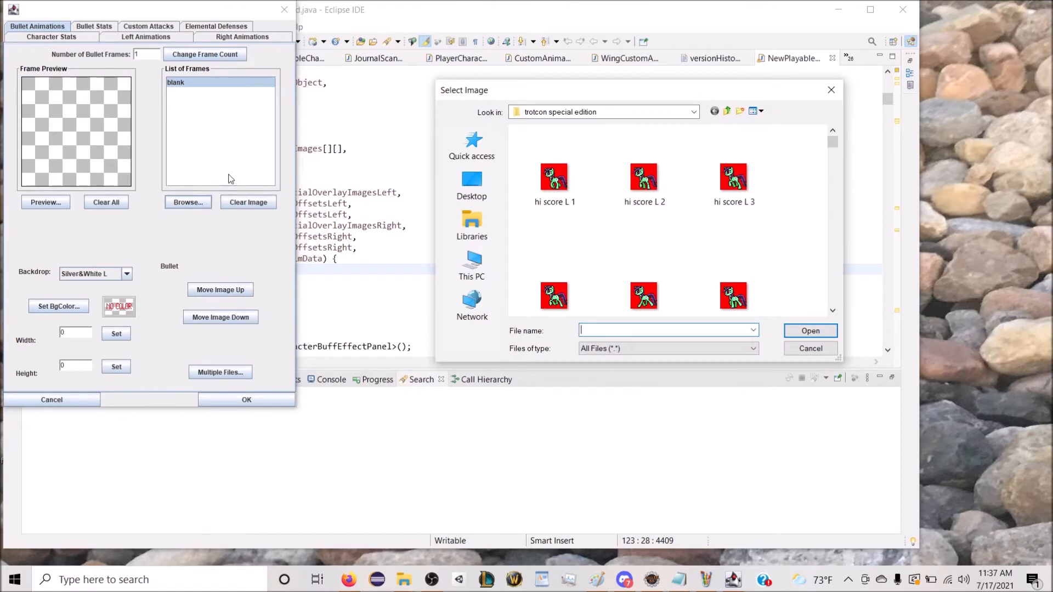
pyautogui.scroll(-3, 601, 222)
pyautogui.scroll(-5, 598, 224)
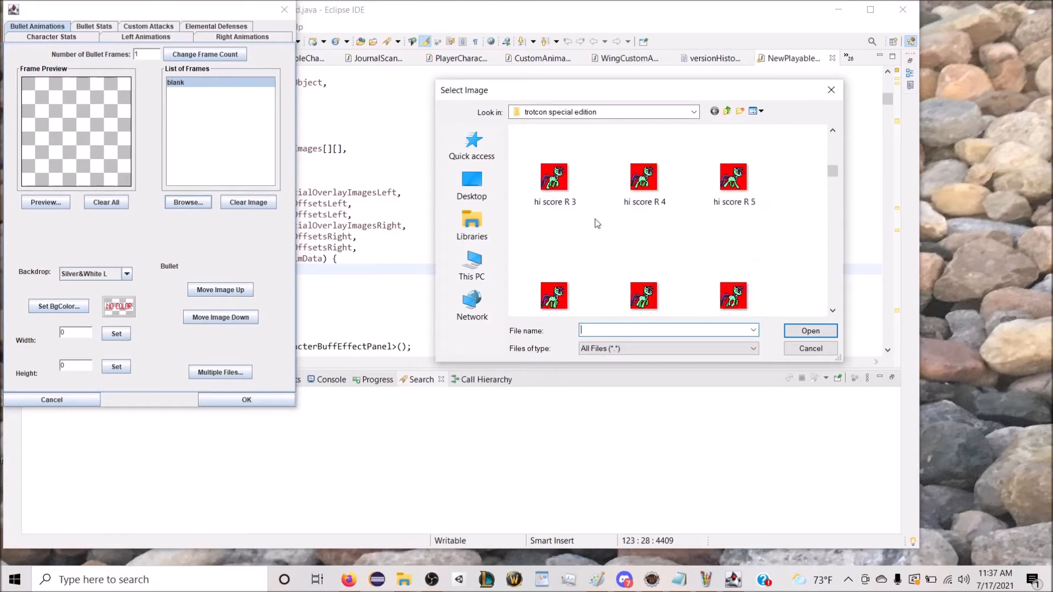
pyautogui.scroll(-3, 593, 225)
pyautogui.doubleClick(642, 181)
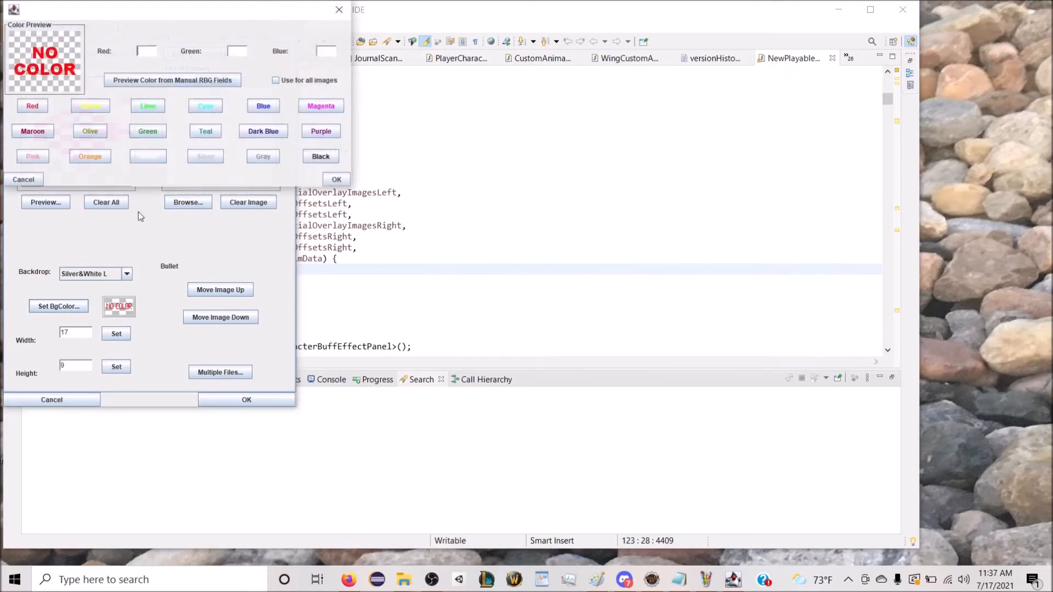
pyautogui.click(157, 158)
pyautogui.click(336, 179)
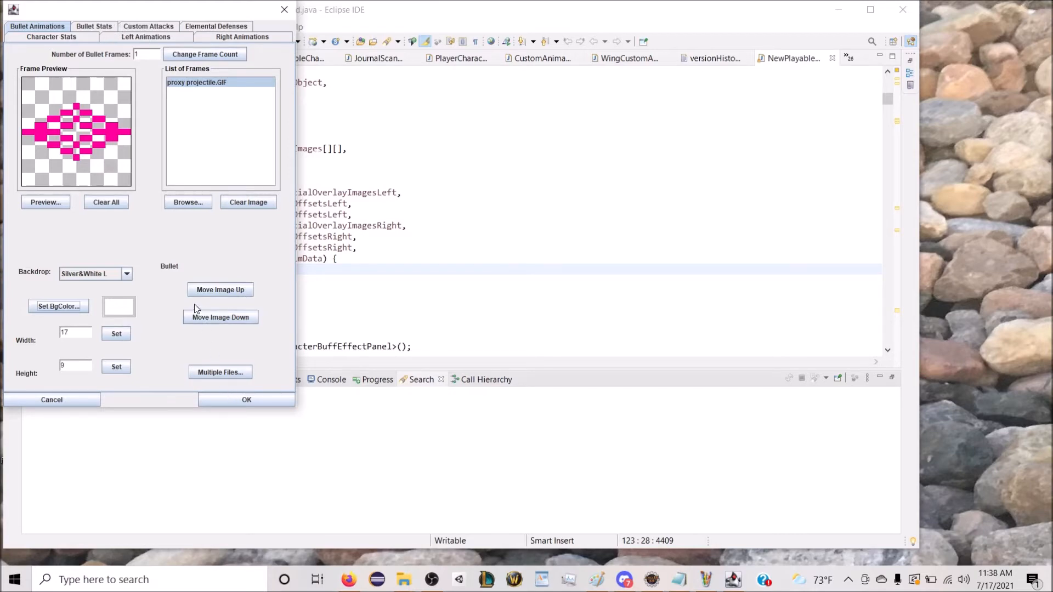
# Step: Set the bullet spawn yOffset to -13 in the bullet stats
pyautogui.click(104, 28)
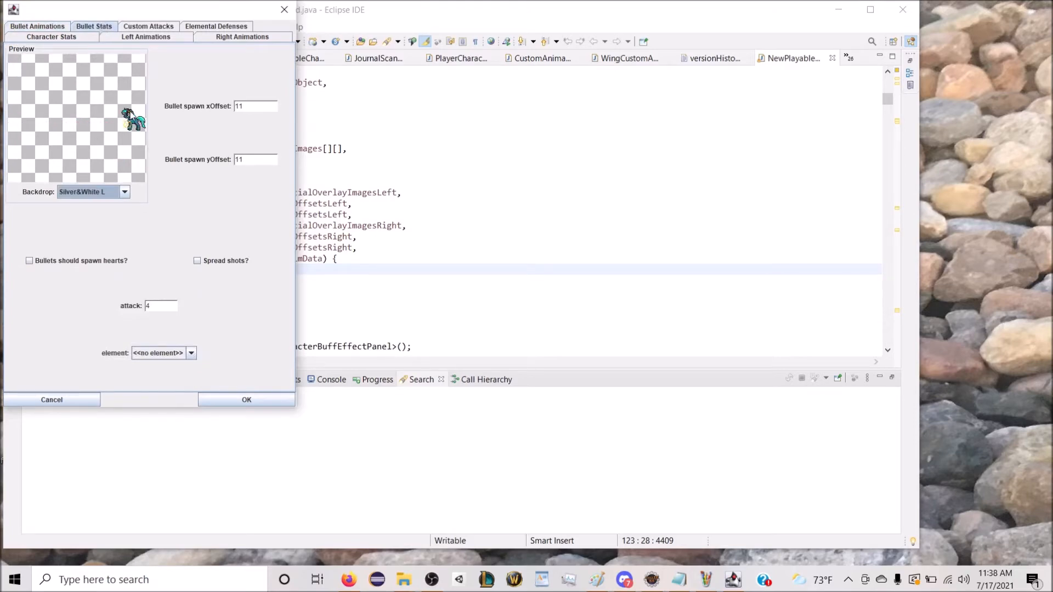
pyautogui.click(241, 107)
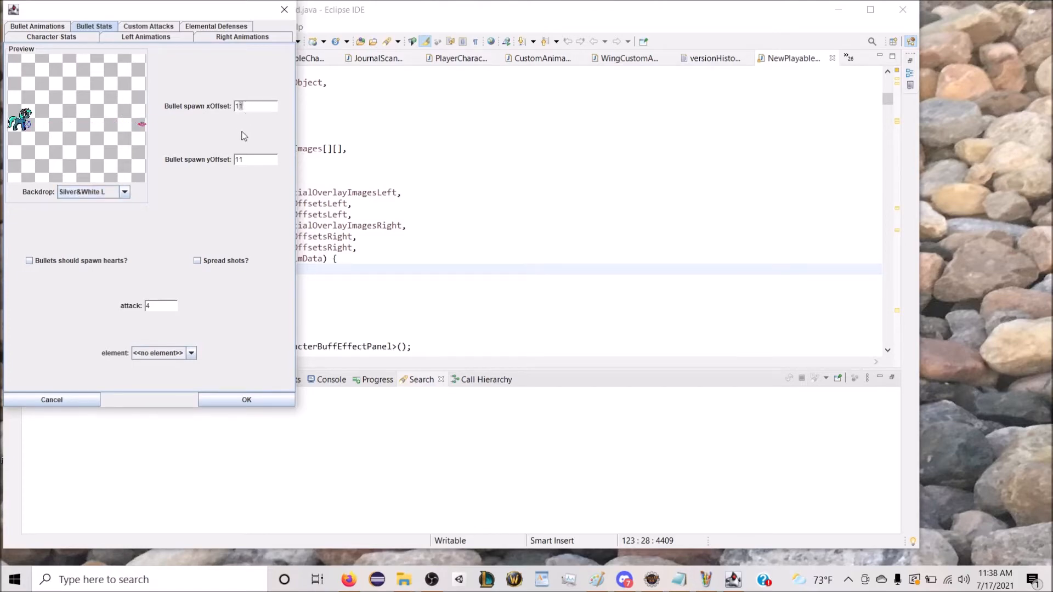
pyautogui.click(237, 159)
pyautogui.write('-13')
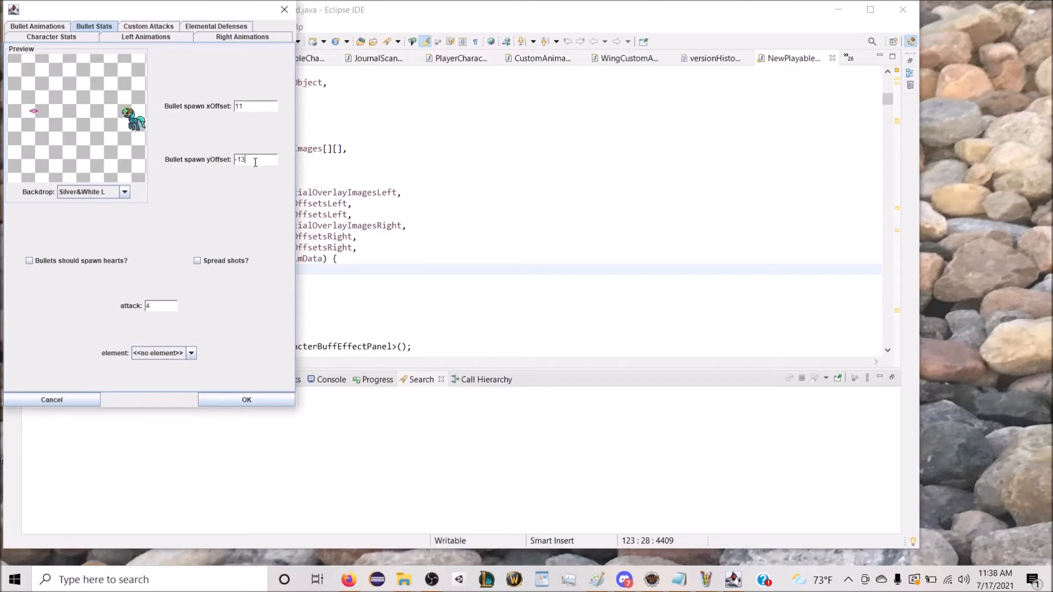
# Step: Set the bullet's attack to 6 and its element to Arcane
pyautogui.doubleClick(147, 306)
pyautogui.click(168, 354)
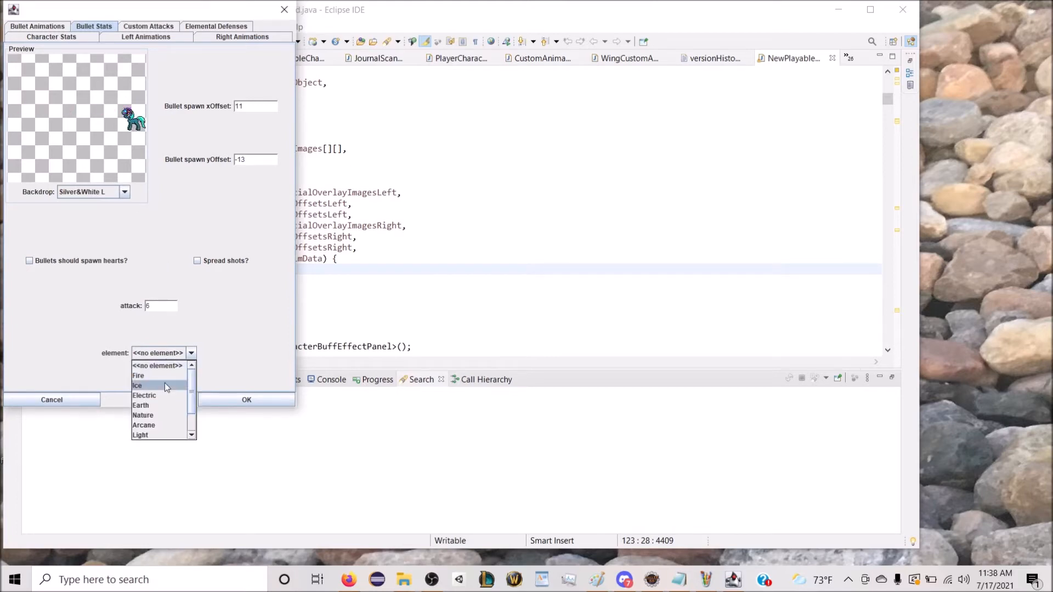
pyautogui.click(159, 421)
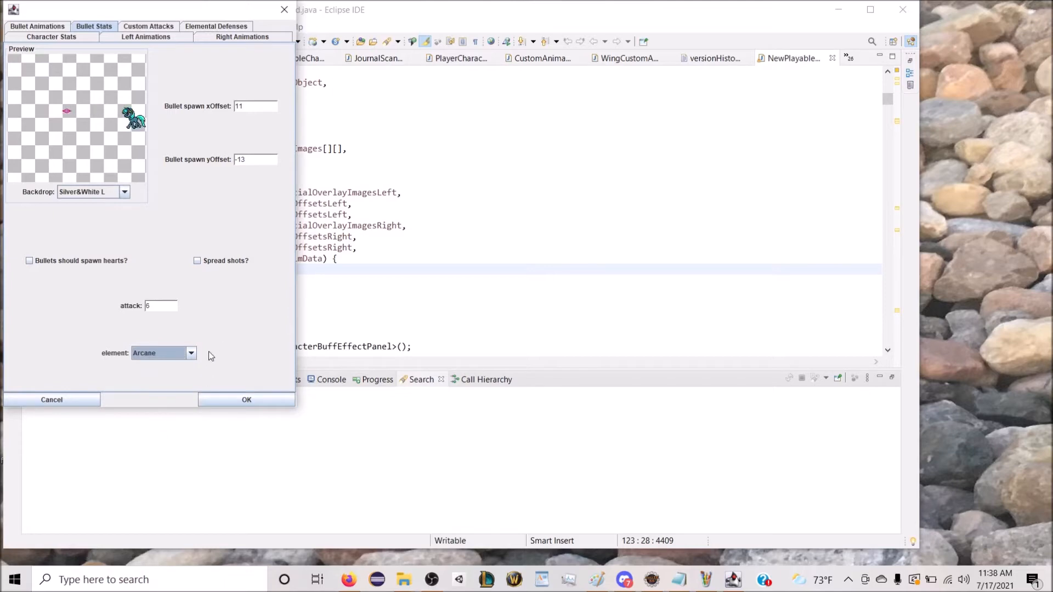
# Step: Create a new custom attack and give it a GeoCryst sub-attack
pyautogui.click(152, 29)
pyautogui.click(120, 378)
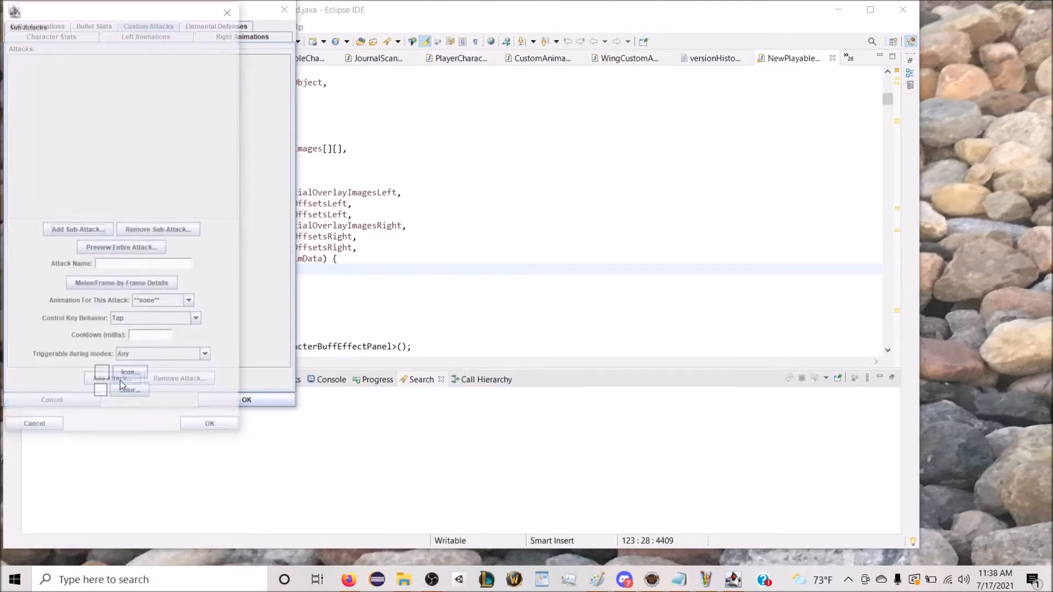
pyautogui.click(103, 240)
pyautogui.click(113, 30)
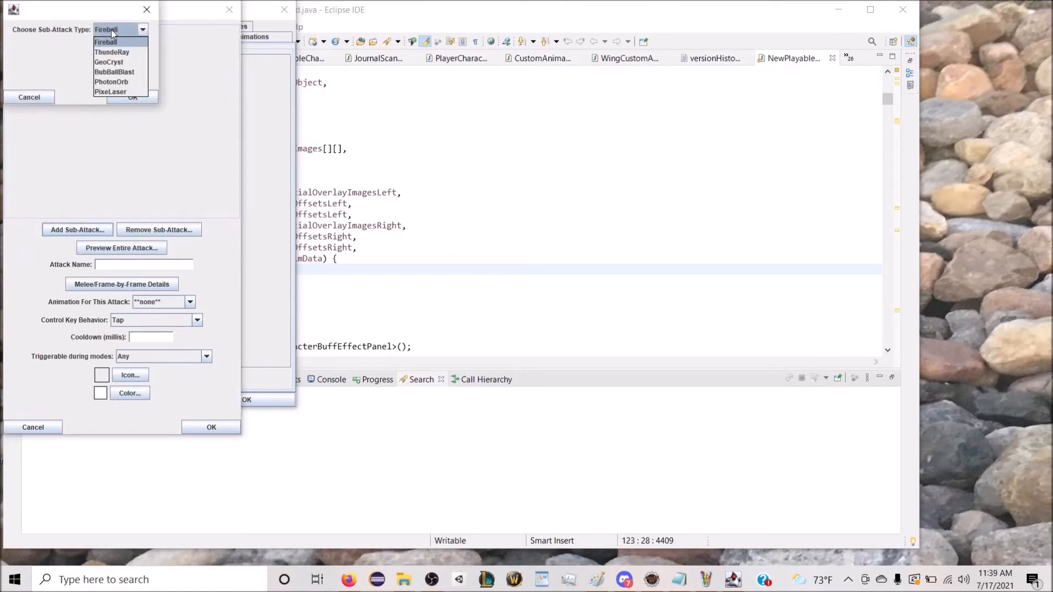
pyautogui.click(116, 67)
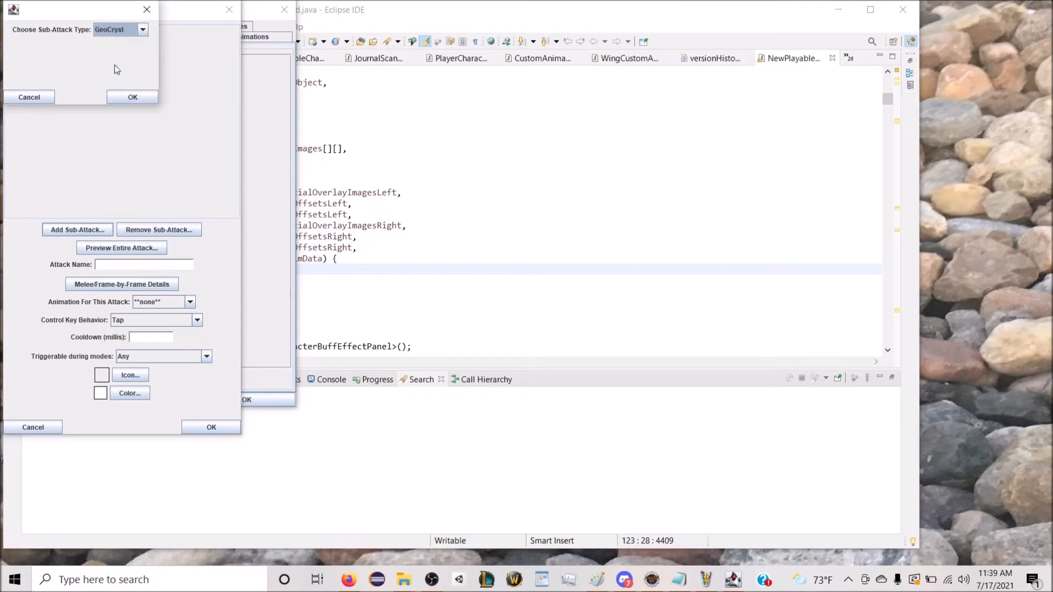
pyautogui.click(133, 97)
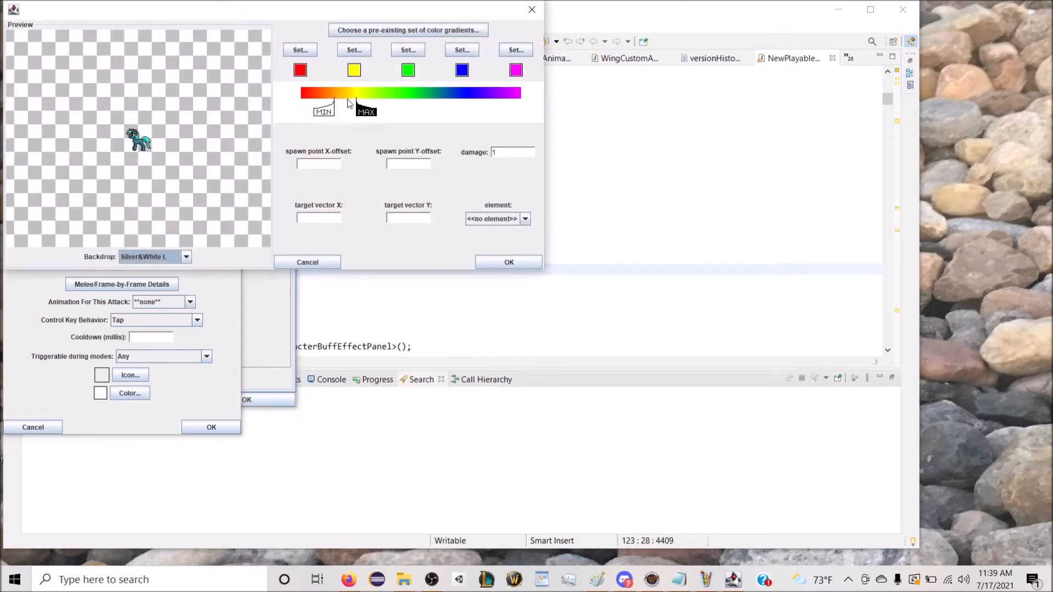
# Step: Apply the Fuscia Gradient to the GeoCryst sub-attack and widen its colour range from white to dark fuchsia
pyautogui.click(367, 32)
pyautogui.click(101, 34)
pyautogui.scroll(-5, 110, 77)
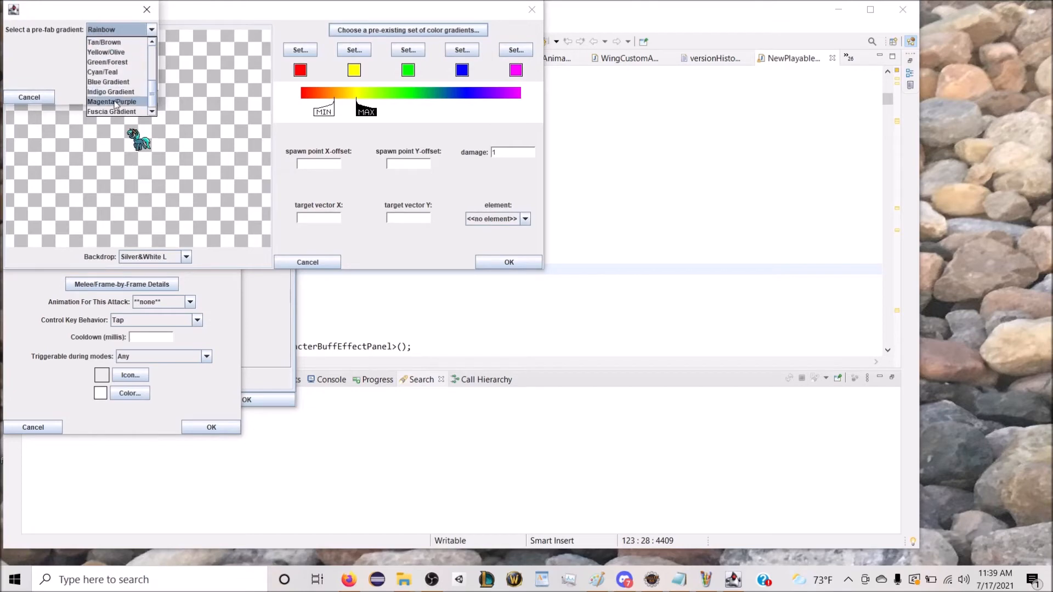
pyautogui.click(115, 111)
pyautogui.click(133, 97)
pyautogui.moveTo(333, 104)
pyautogui.mouseDown()
pyautogui.moveTo(311, 104)
pyautogui.moveTo(467, 105)
pyautogui.moveTo(456, 107)
pyautogui.mouseUp()
pyautogui.moveTo(305, 107)
pyautogui.mouseDown()
pyautogui.moveTo(262, 112)
pyautogui.moveTo(300, 104)
pyautogui.mouseUp()
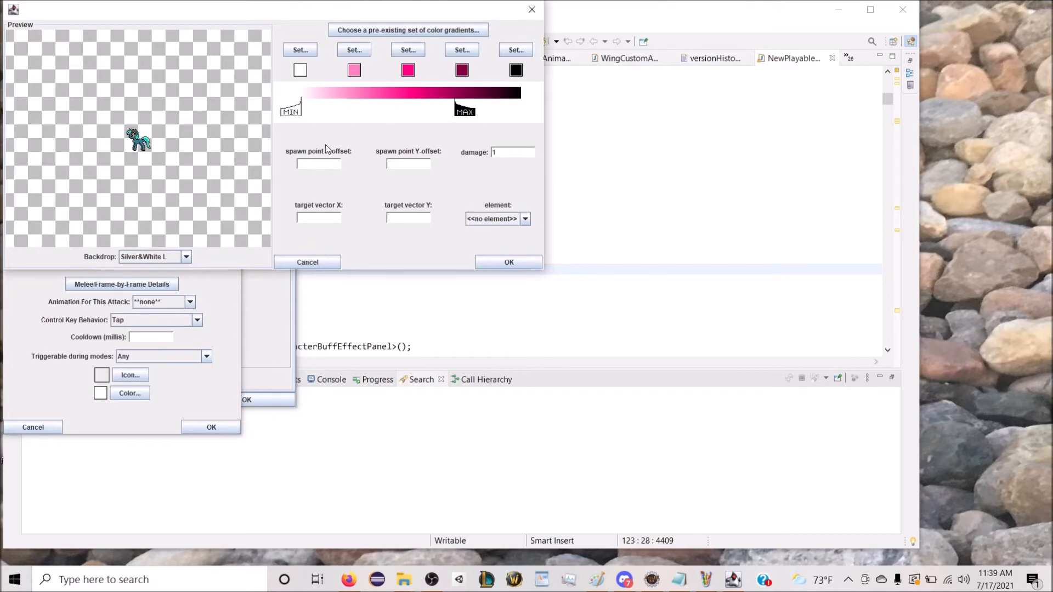
# Step: Set the GeoCryst sub-attack's spawn point X-offset to 11, target vector X to 12 and damage to 5, and accept it
pyautogui.write('11')
pyautogui.click(401, 165)
pyautogui.write('5')
pyautogui.click(321, 216)
pyautogui.write('12')
pyautogui.click(504, 262)
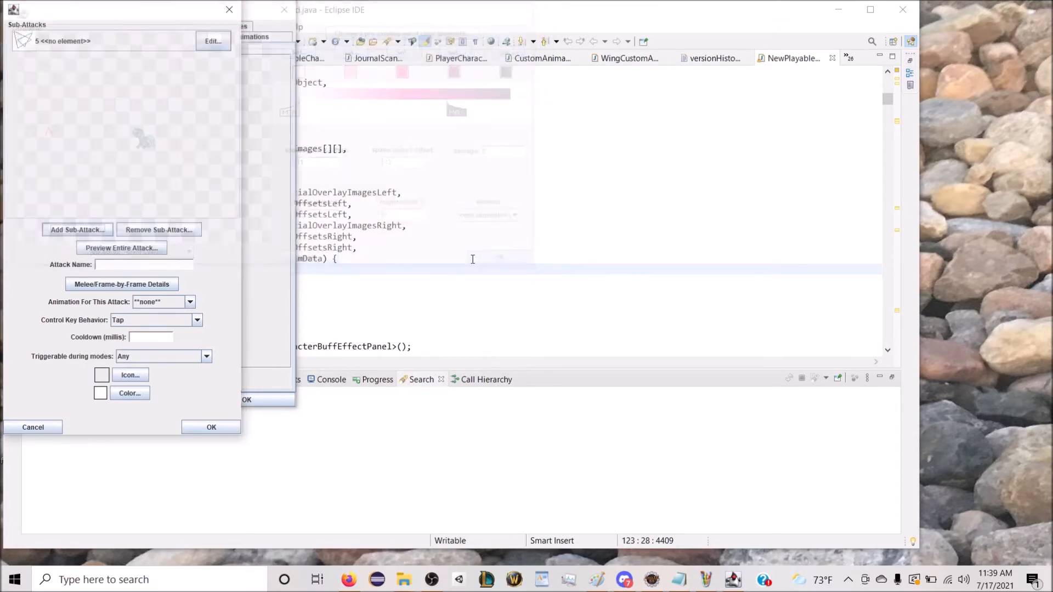
# Step: Add a second GeoCryst sub-attack to the custom attack
pyautogui.click(77, 230)
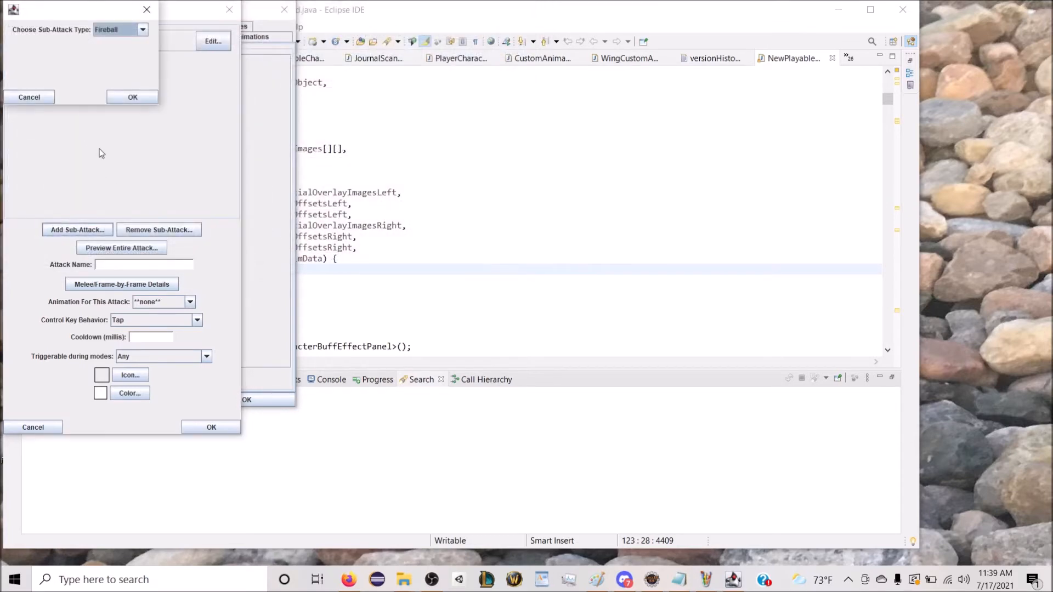
pyautogui.moveTo(92, 17); pyautogui.dragTo(166, 61)
pyautogui.click(188, 80)
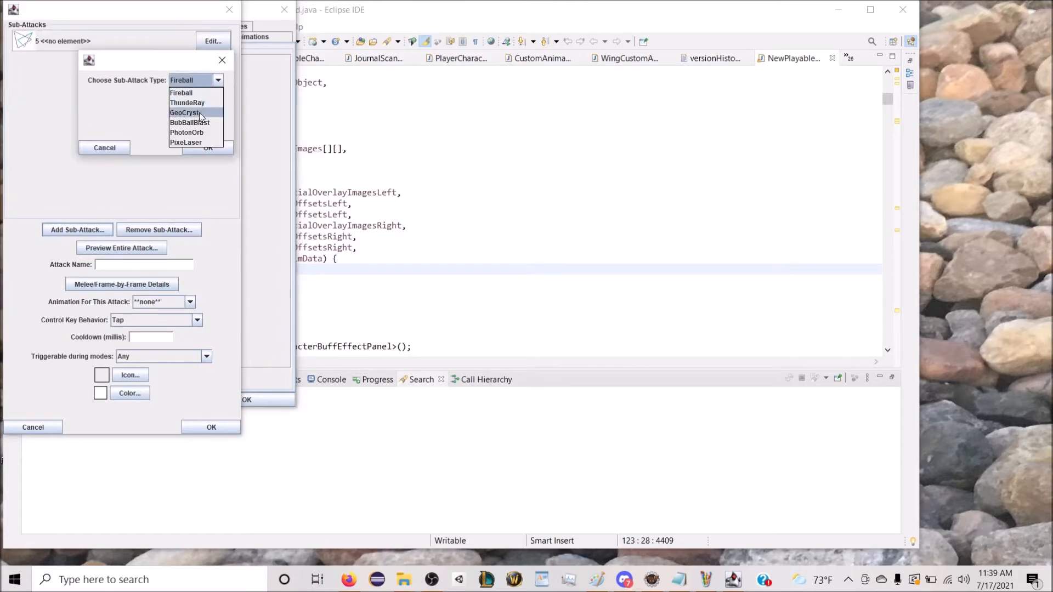
pyautogui.click(202, 147)
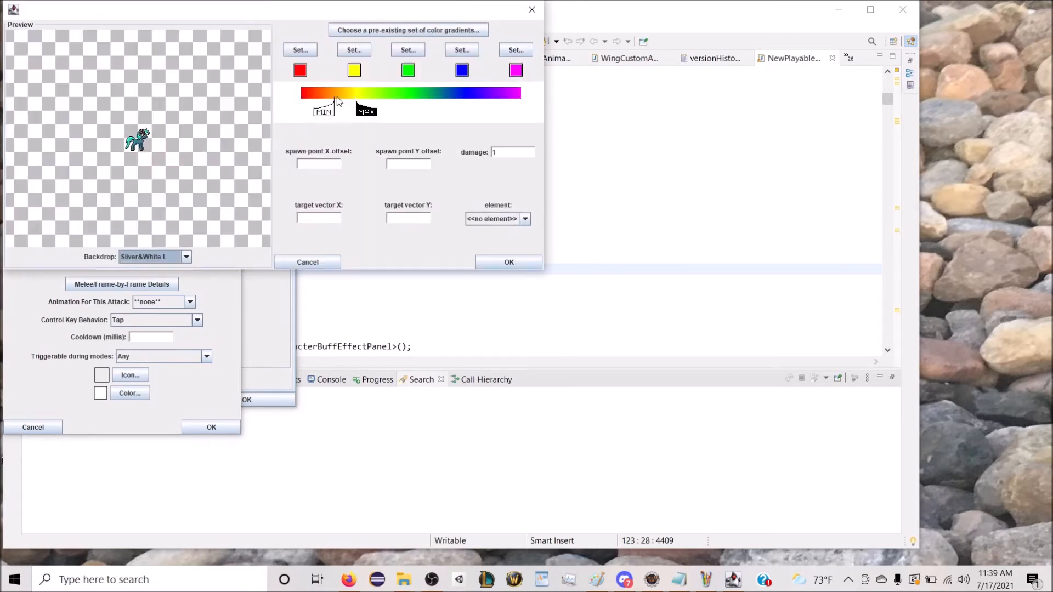
# Step: Apply the Fuscia Gradient to the second GeoCryst sub-attack and widen its colour range from white to dark fuchsia
pyautogui.click(373, 31)
pyautogui.click(114, 29)
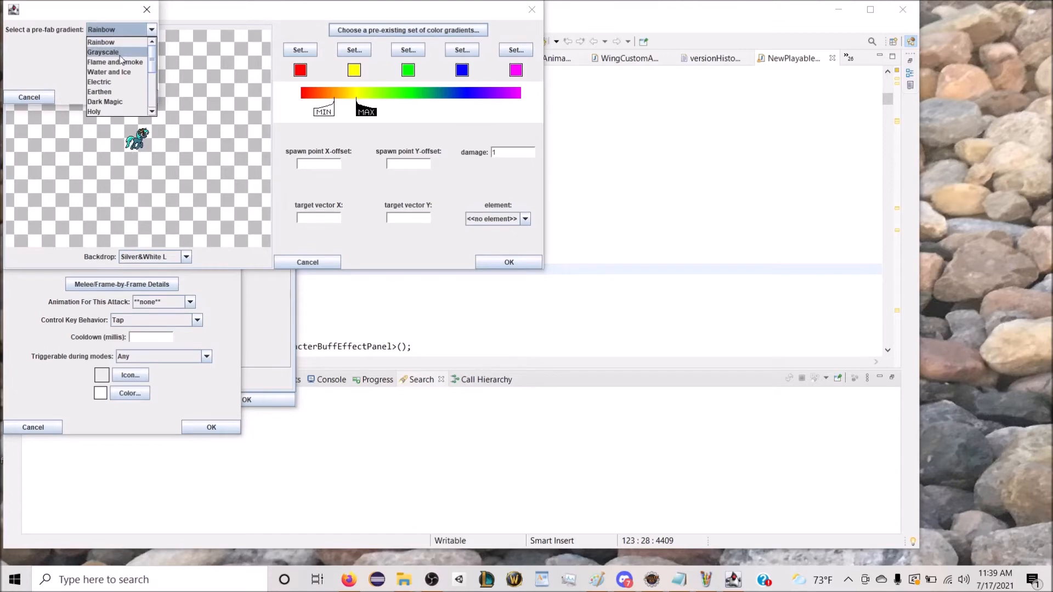
pyautogui.scroll(-1, 116, 104)
pyautogui.click(115, 111)
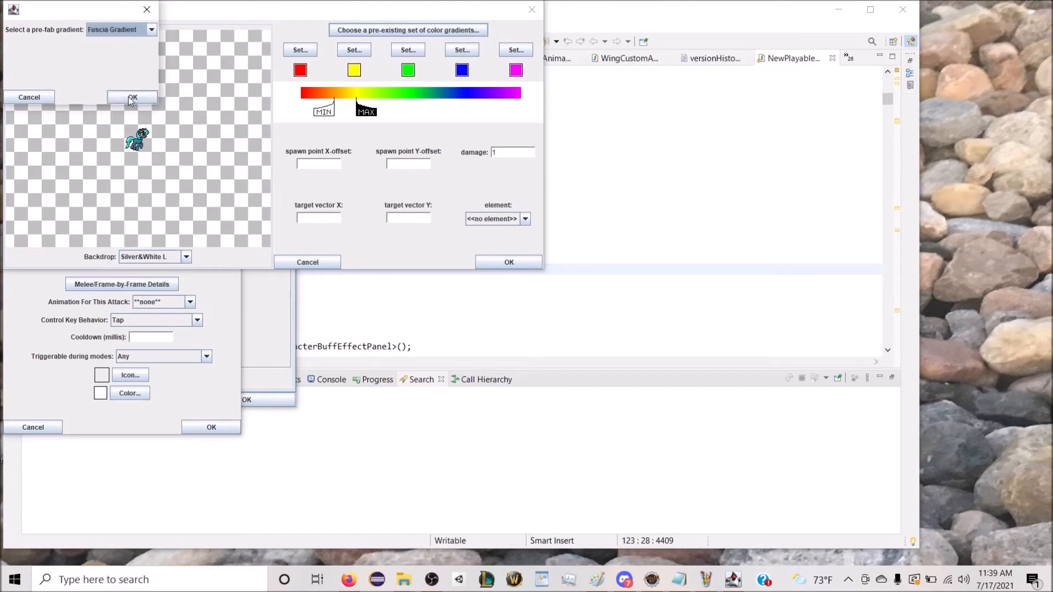
pyautogui.moveTo(329, 109)
pyautogui.mouseDown()
pyautogui.moveTo(296, 109)
pyautogui.moveTo(457, 106)
pyautogui.mouseUp()
# Step: Set the second sub-attack's spawn point offsets to X 11, Y -13, target vector to X 11, Y -2 and damage to 5, and accept it
pyautogui.click(331, 167)
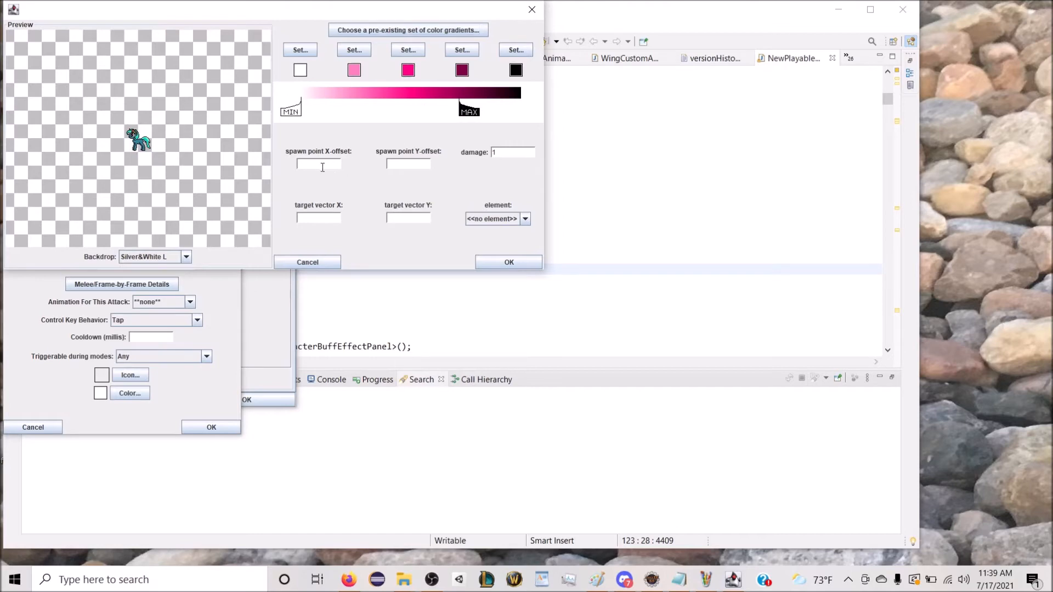
pyautogui.write('11')
pyautogui.click(409, 166)
pyautogui.write('-13')
pyautogui.click(327, 218)
pyautogui.write('11')
pyautogui.write('-2')
pyautogui.doubleClick(496, 152)
pyautogui.write('5')
pyautogui.click(501, 264)
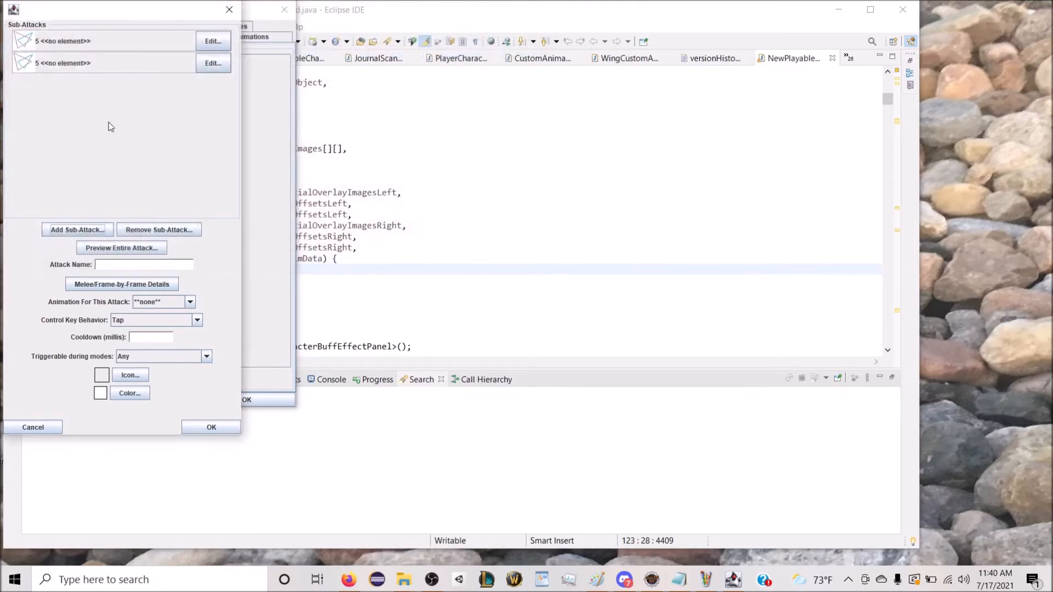
# Step: Add a third GeoCryst sub-attack to the custom attack
pyautogui.click(82, 230)
pyautogui.click(112, 30)
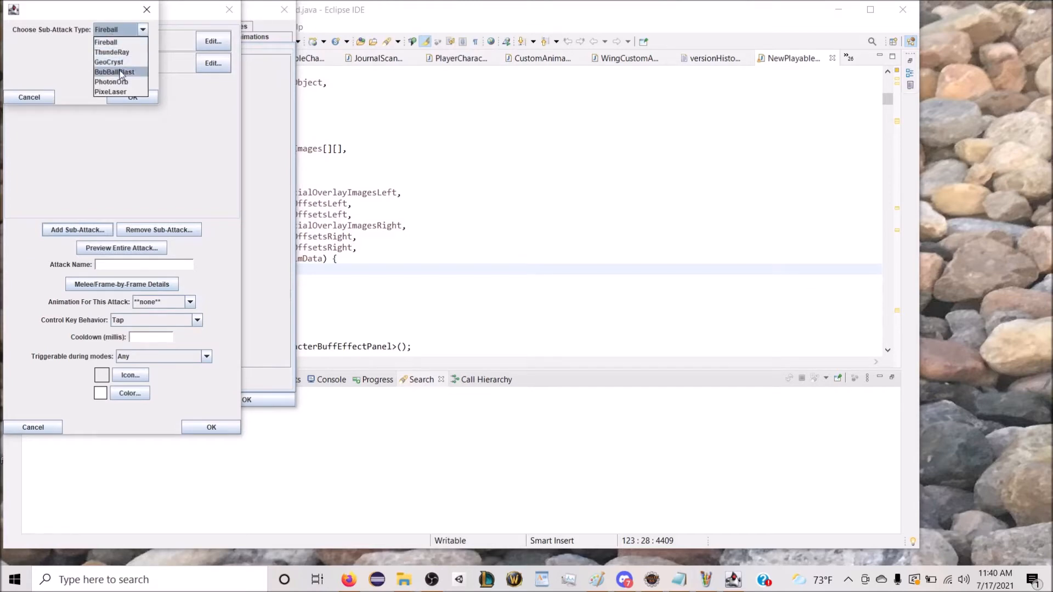
pyautogui.click(132, 97)
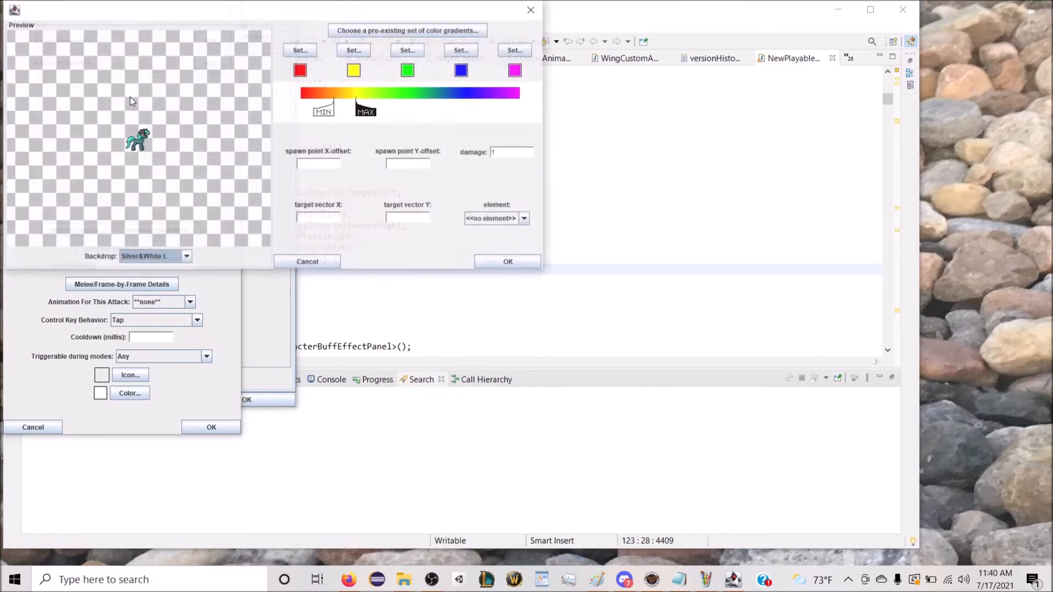
# Step: Apply the Fuscia Gradient to the third GeoCryst sub-attack and widen its colour range from white to dark fuchsia
pyautogui.click(380, 31)
pyautogui.click(103, 32)
pyautogui.scroll(-3, 115, 77)
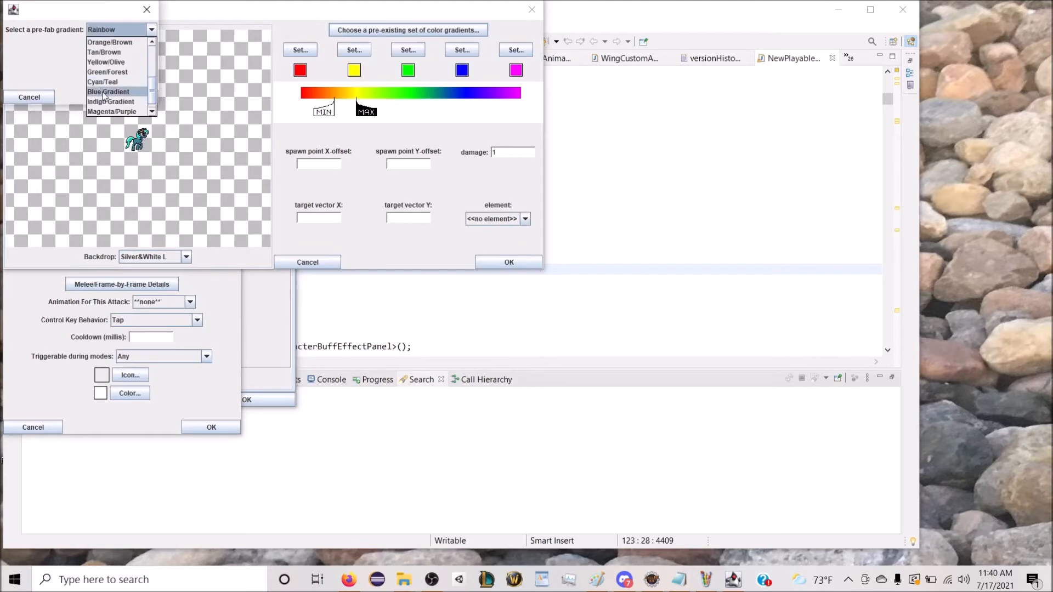
pyautogui.click(129, 100)
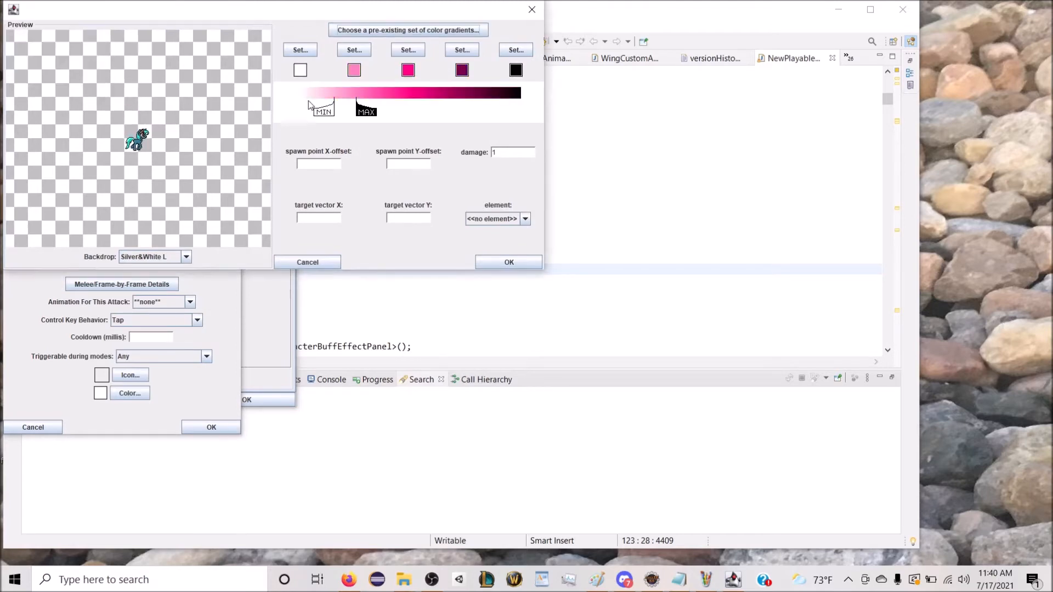
pyautogui.moveTo(324, 109); pyautogui.dragTo(282, 107)
pyautogui.moveTo(368, 117); pyautogui.dragTo(465, 102)
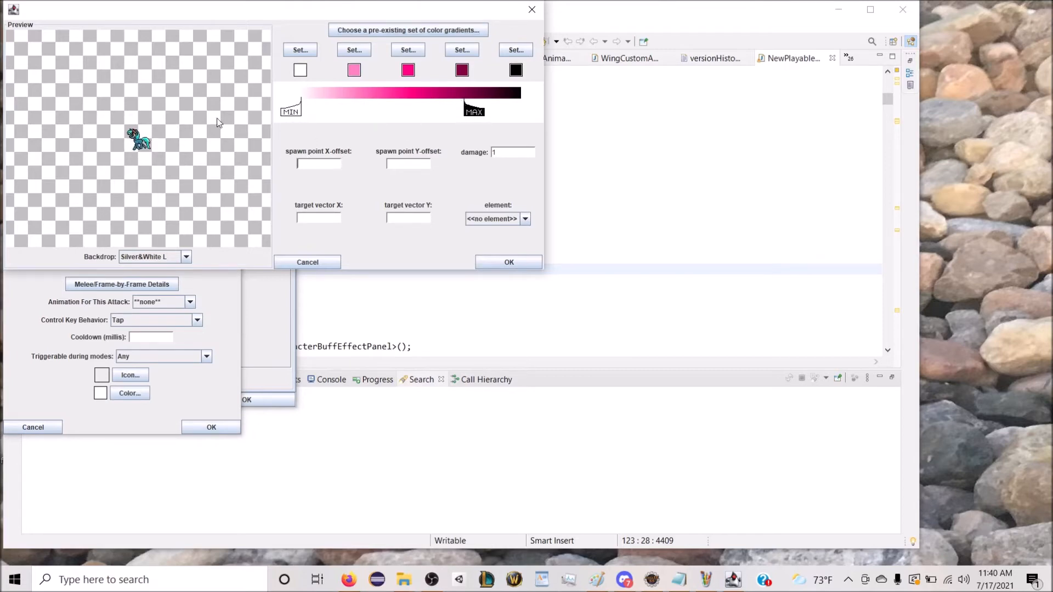
# Step: Set the third sub-attack's spawn point offsets to X 11, Y -13, target vector to X 11, Y 2 and damage to 5, and accept it
pyautogui.write('11')
pyautogui.write('-13')
pyautogui.write('5')
pyautogui.click(392, 218)
pyautogui.write('2')
pyautogui.click(307, 215)
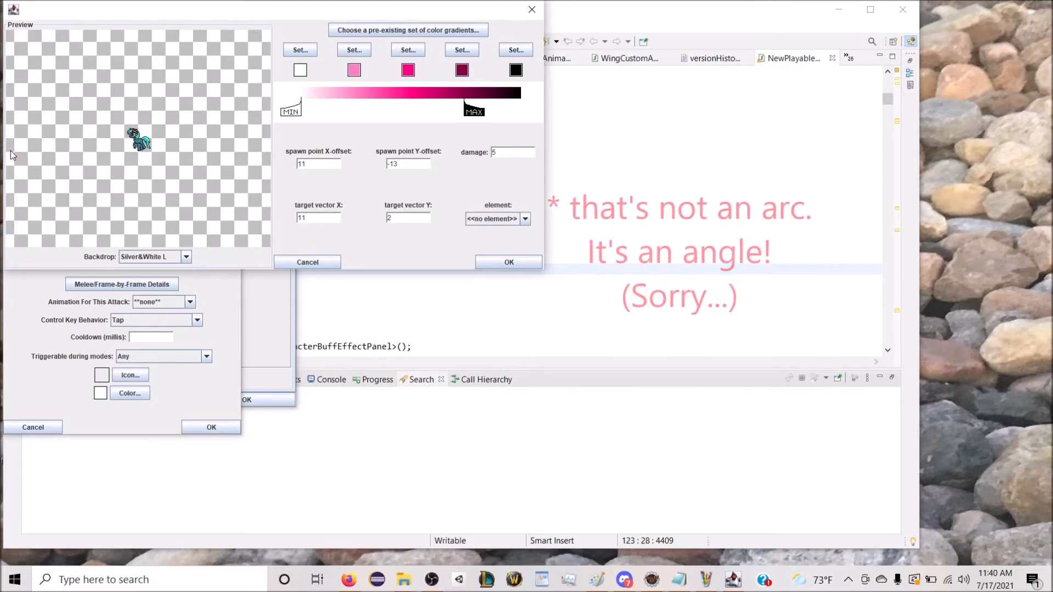
pyautogui.click(503, 259)
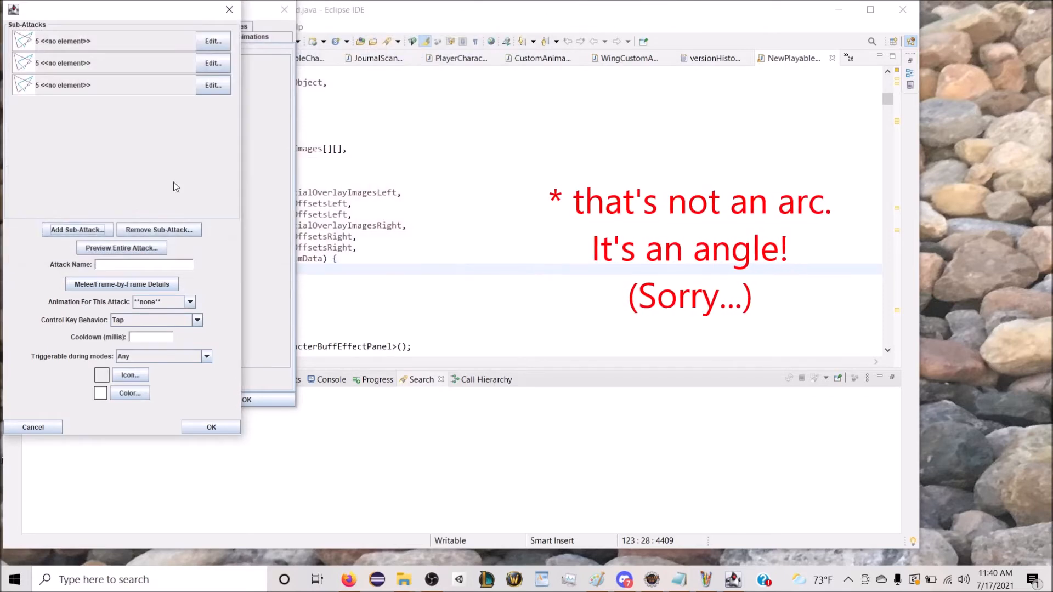
# Step: Name the custom attack Crystal Spread and set its cooldown to 100 milliseconds
pyautogui.click(121, 264)
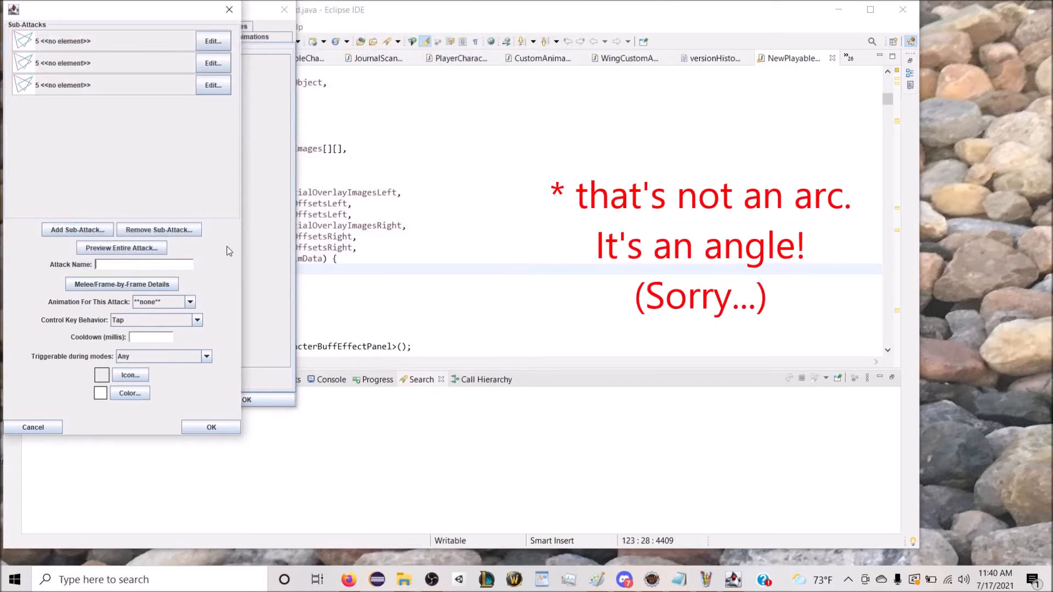
pyautogui.write('Crystal Spread')
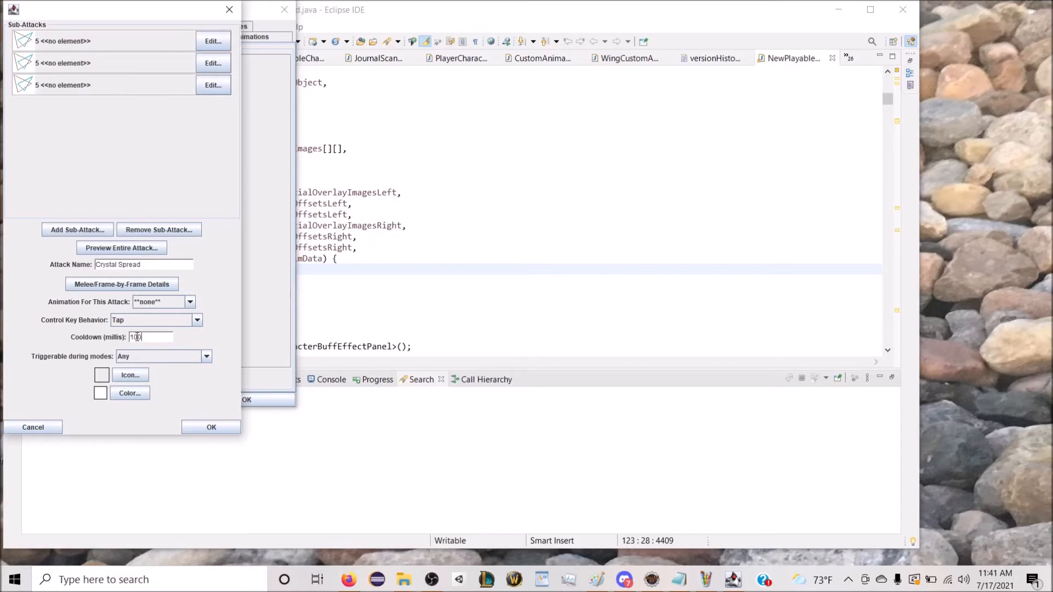
# Step: Give the Crystal Spread attack a faceted gem icon from the Treasure icon category
pyautogui.click(130, 375)
pyautogui.click(119, 31)
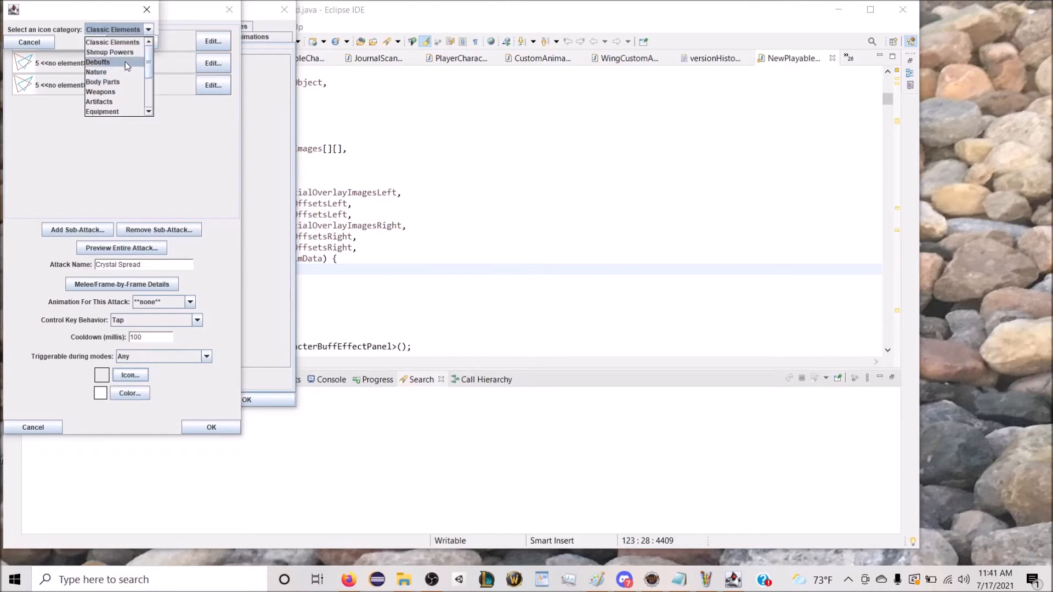
pyautogui.scroll(-1, 124, 77)
pyautogui.scroll(-1, 124, 81)
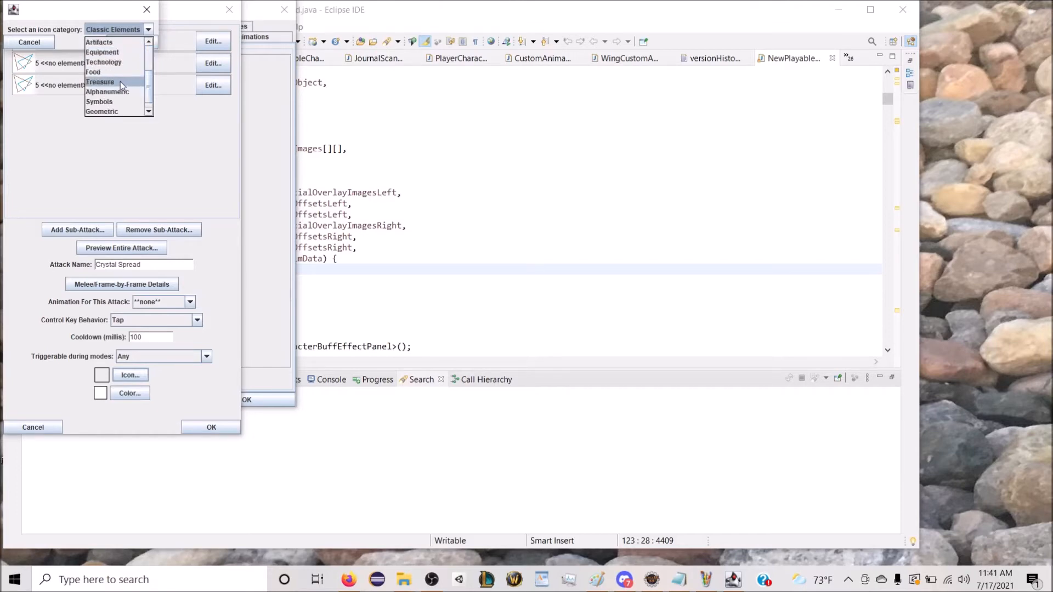
pyautogui.click(120, 82)
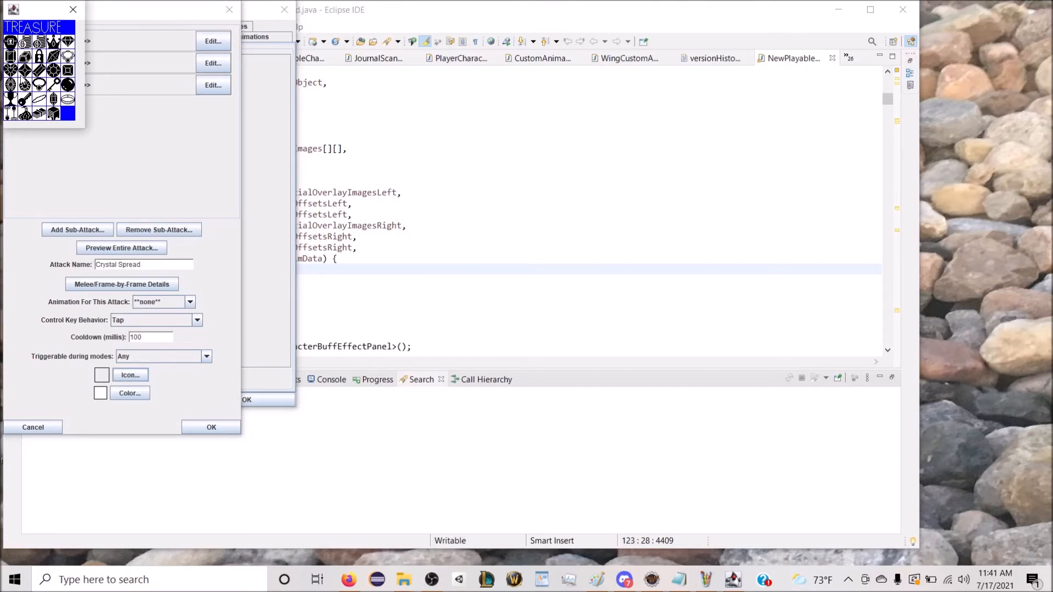
pyautogui.click(24, 70)
# Step: Colour the attack's icon fuchsia with red 255, green 0 and blue 128
pyautogui.click(131, 393)
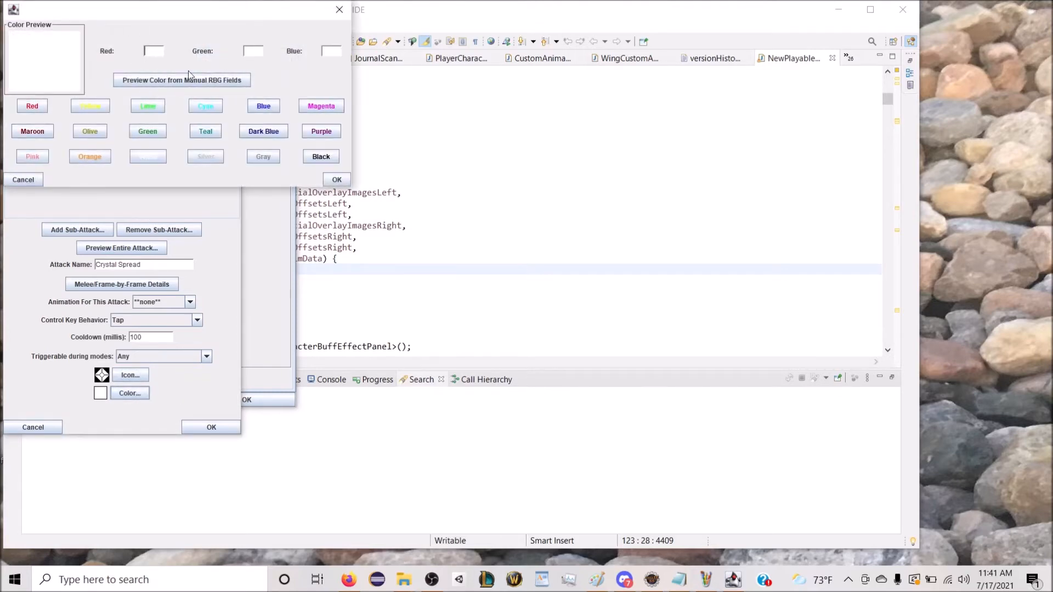
pyautogui.click(252, 55)
pyautogui.write('0')
pyautogui.click(157, 49)
pyautogui.write('255')
pyautogui.click(324, 53)
pyautogui.write('128')
pyautogui.click(169, 80)
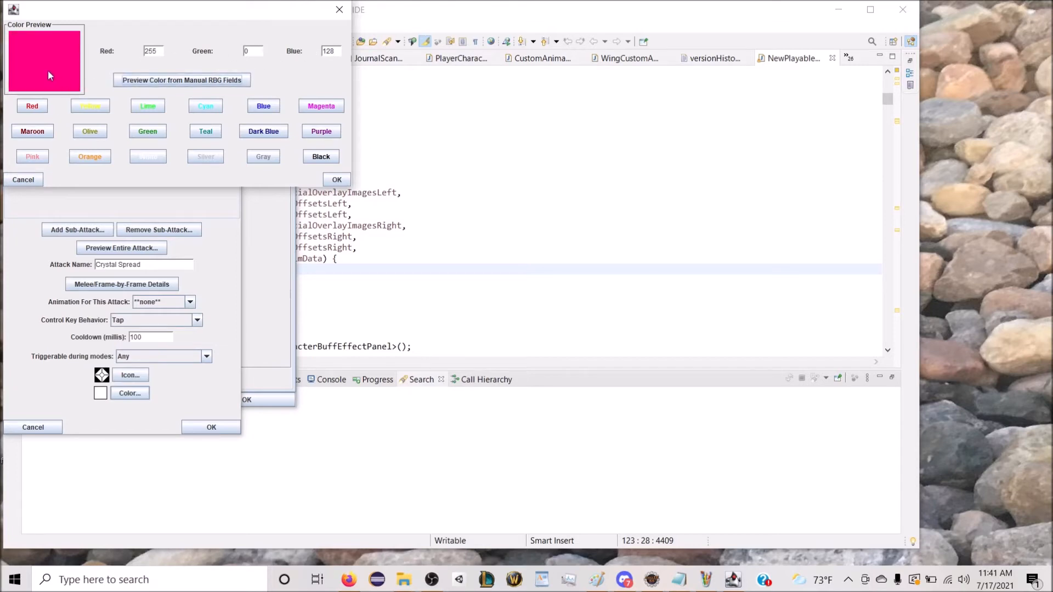
pyautogui.click(337, 180)
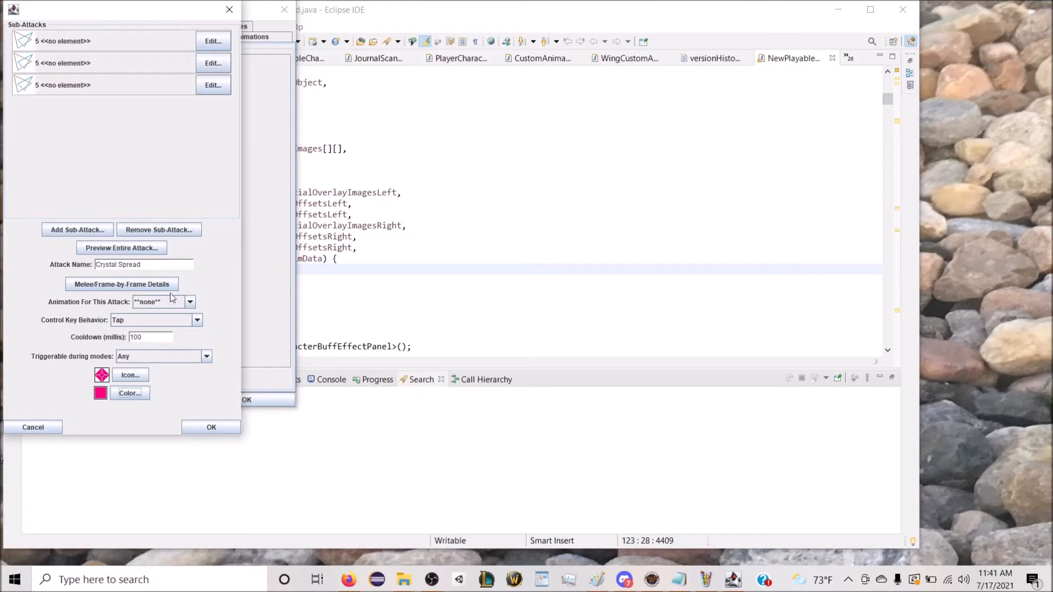
# Step: Preview the entire Crystal Spread attack and accept it into the character's custom attacks
pyautogui.click(141, 248)
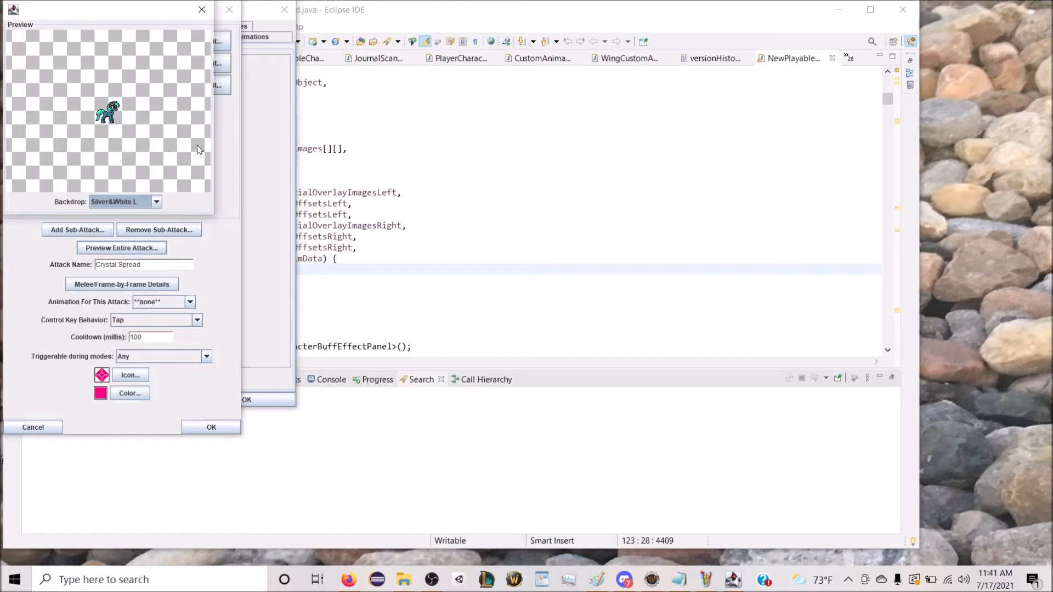
pyautogui.click(202, 10)
pyautogui.click(211, 427)
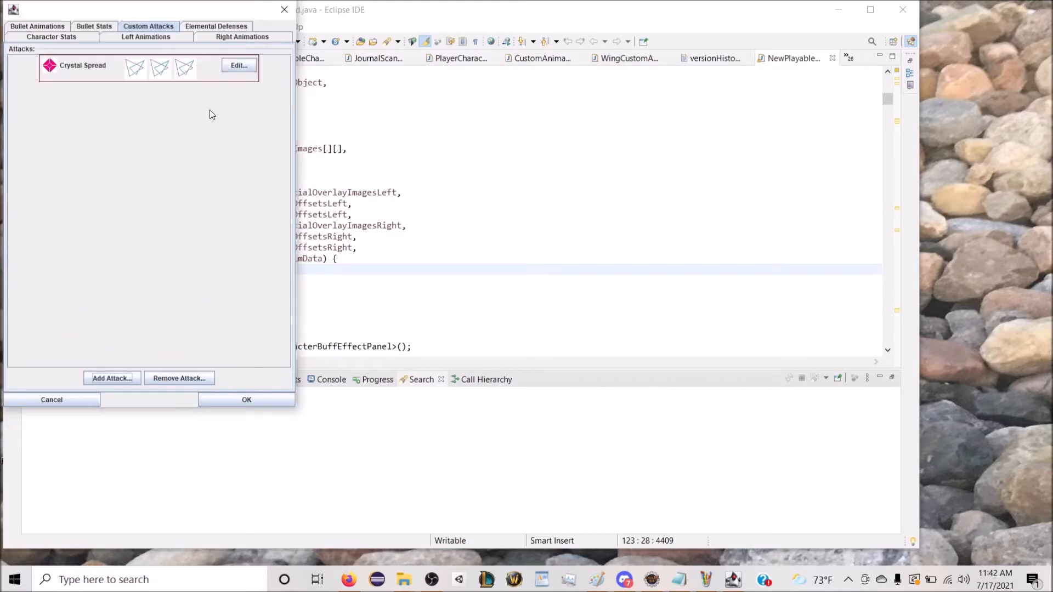
# Step: Set Proxy Server's flying option in the character stats to "with wing animation"
pyautogui.click(59, 43)
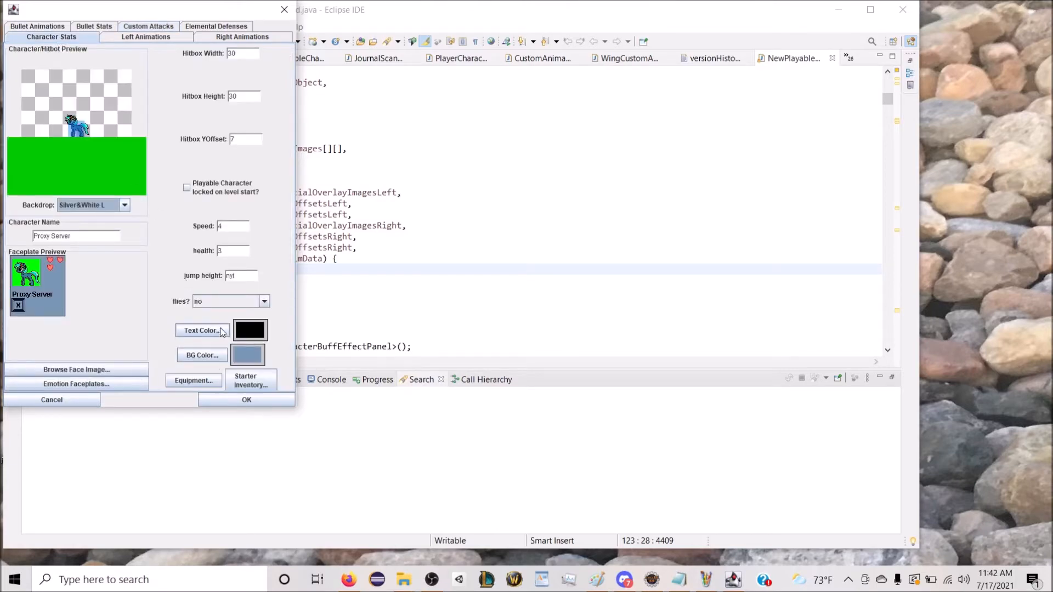
pyautogui.click(223, 303)
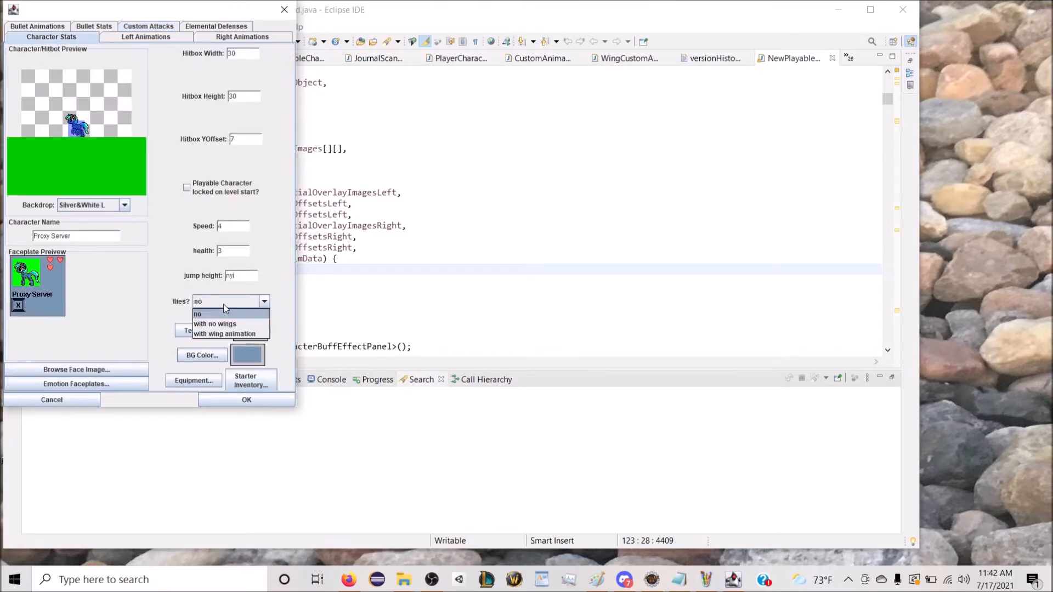
pyautogui.click(227, 336)
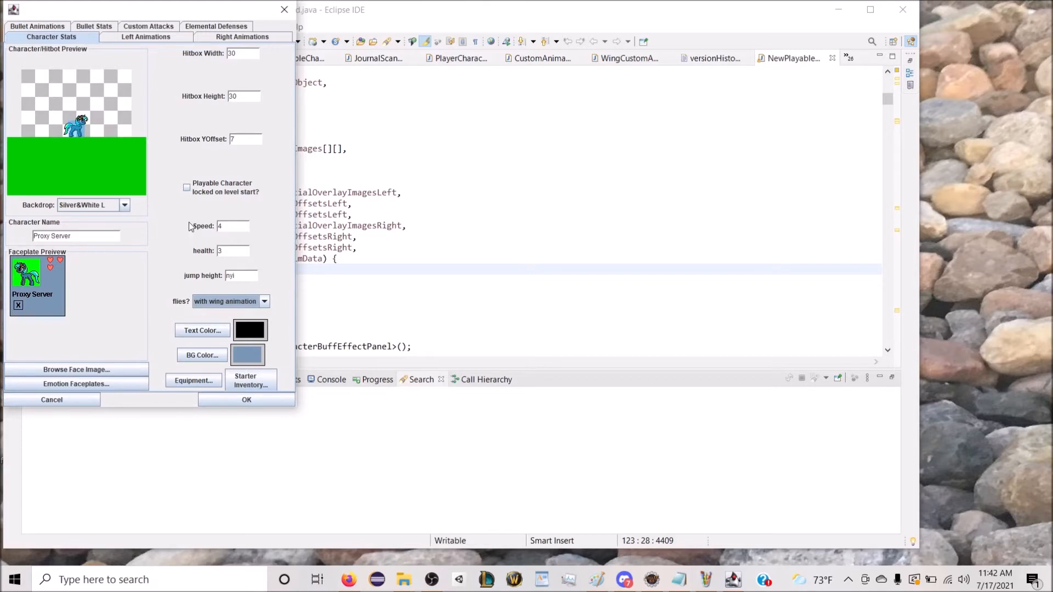
# Step: For the left-facing front wing fly animation, browse for multiple image files in the trotcon special edition folder under c:\wfmeltdown
pyautogui.click(146, 37)
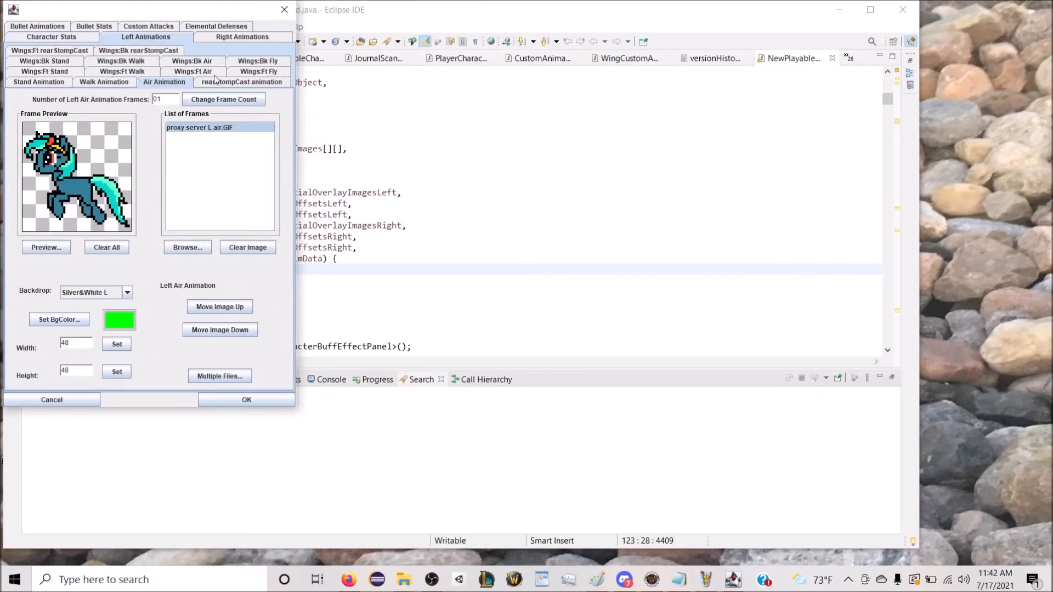
pyautogui.click(115, 76)
pyautogui.click(47, 72)
pyautogui.click(105, 75)
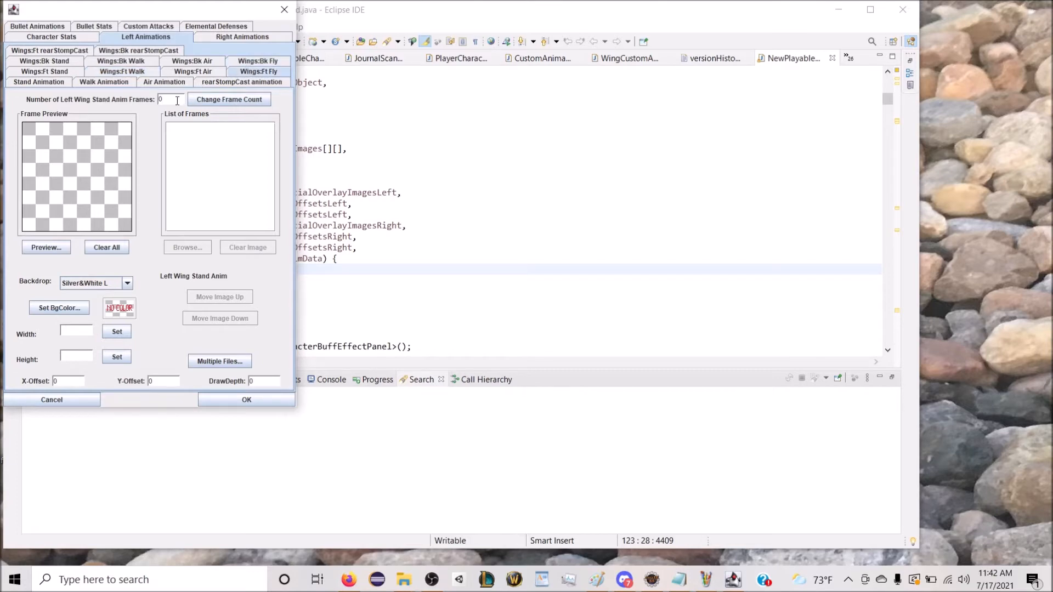
pyautogui.click(242, 360)
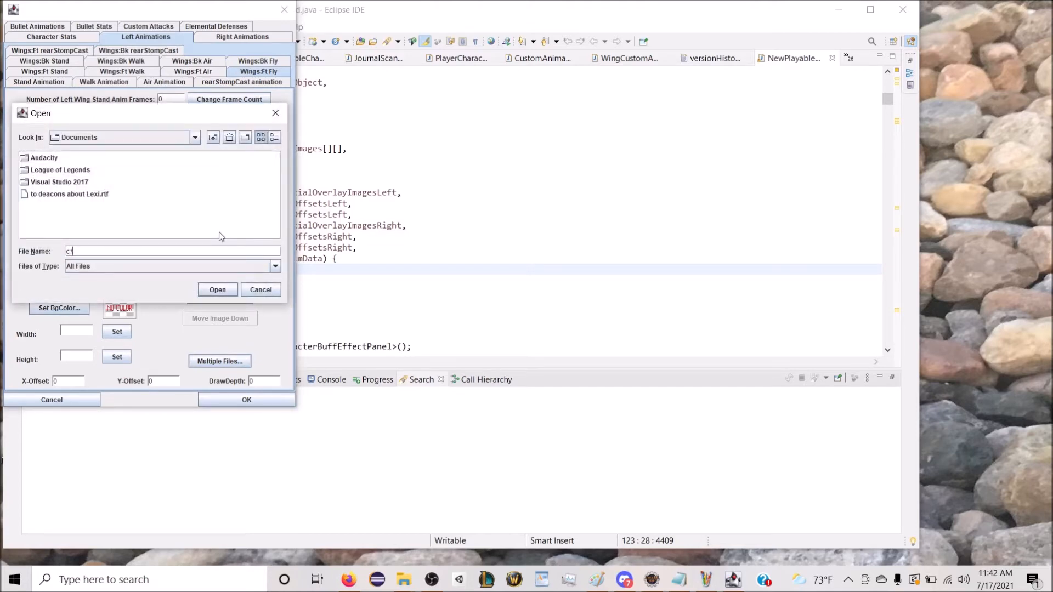
pyautogui.write('c:\\wfmeltdown')
pyautogui.press('Return')
pyautogui.scroll(-5, 214, 235)
pyautogui.scroll(-3, 213, 233)
pyautogui.click(115, 229)
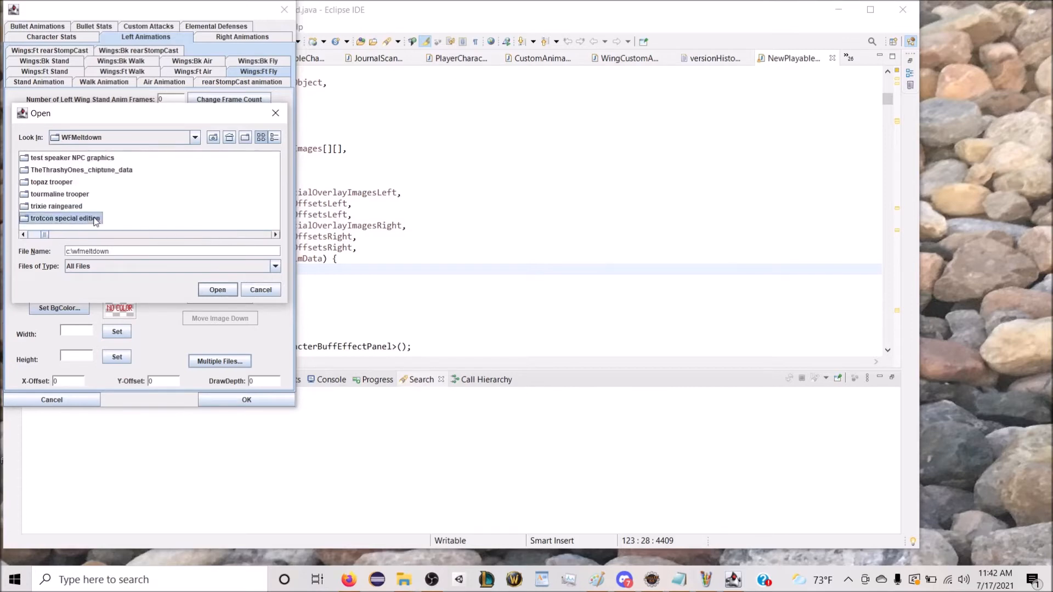
pyautogui.doubleClick(28, 220)
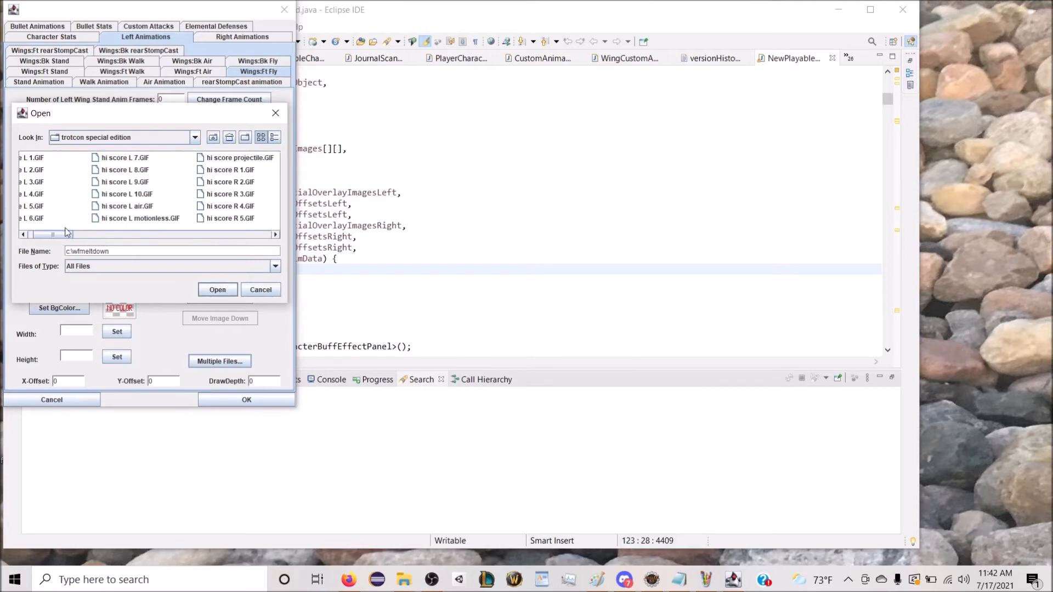
# Step: Load proxy wing front L 1.GIF through proxy wing front L 9.GIF as the frames of the left front wing fly animation
pyautogui.scroll(-3, 91, 239)
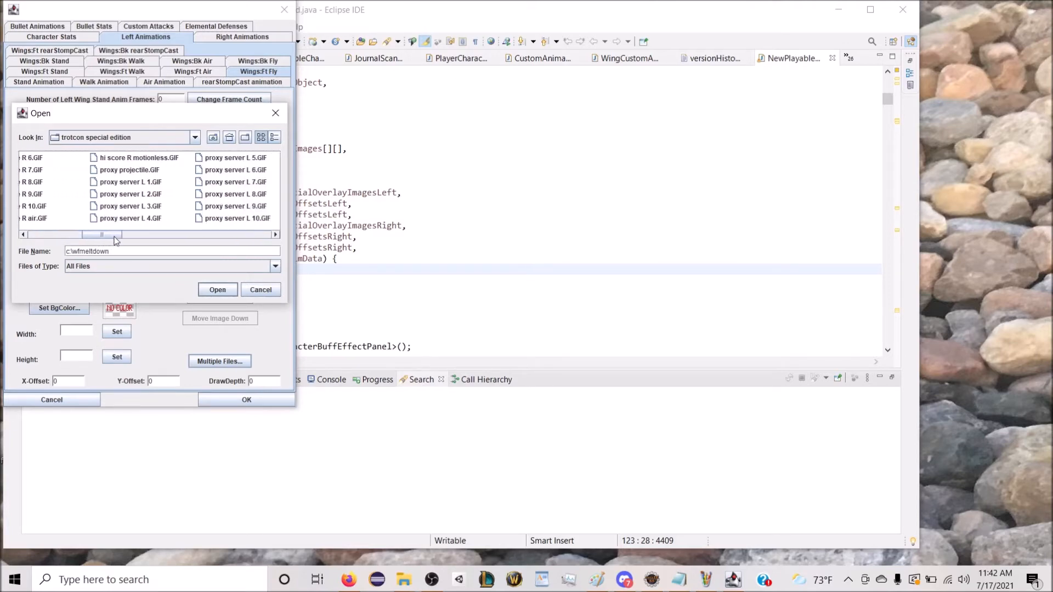
pyautogui.moveTo(115, 237); pyautogui.dragTo(235, 233)
pyautogui.click(148, 187)
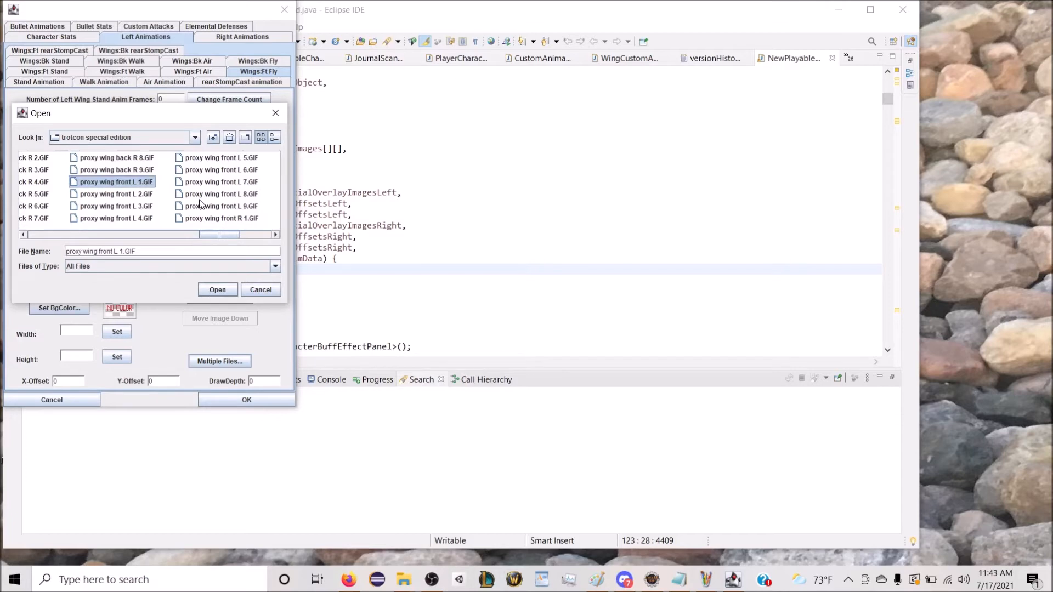
pyautogui.keyDown('shift'); pyautogui.click(201, 194); pyautogui.keyUp('shift')
pyautogui.keyDown('shift'); pyautogui.click(200, 207); pyautogui.keyUp('shift')
pyautogui.click(218, 289)
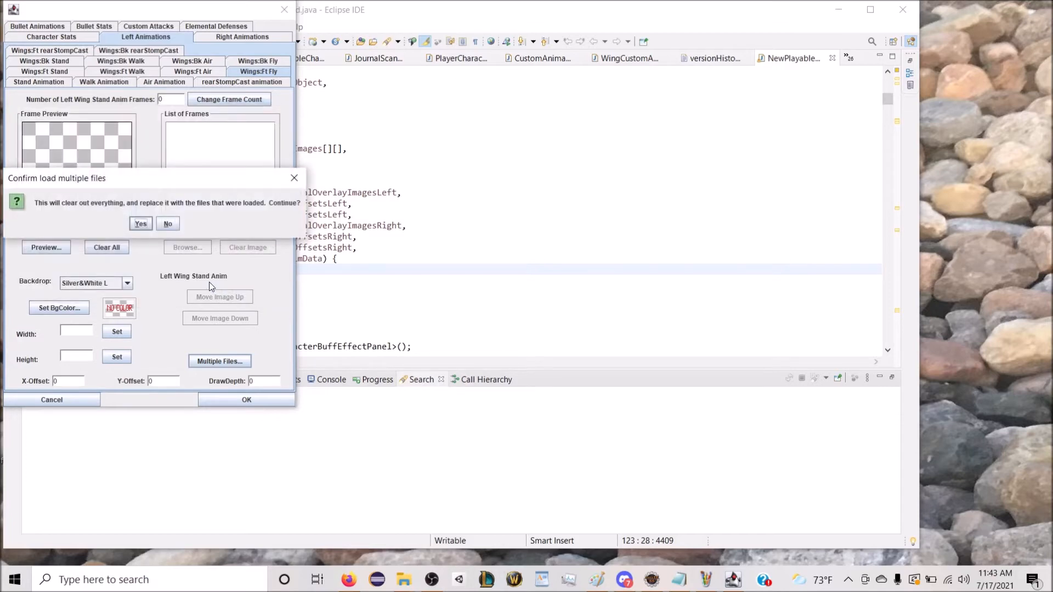
pyautogui.click(147, 224)
# Step: Set the background colour of all left front wing fly frames to white
pyautogui.click(77, 307)
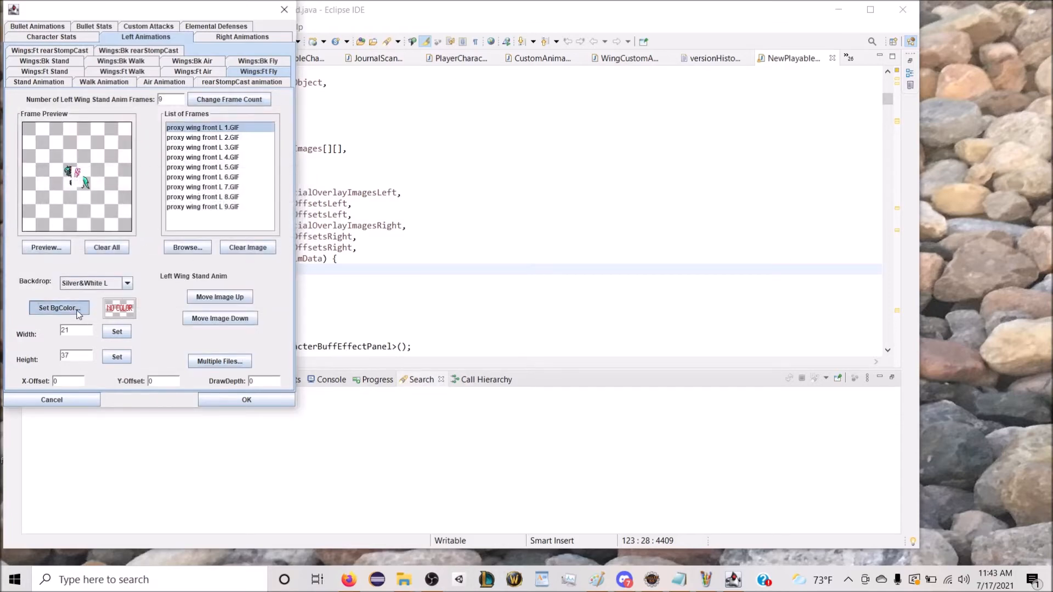
pyautogui.click(148, 156)
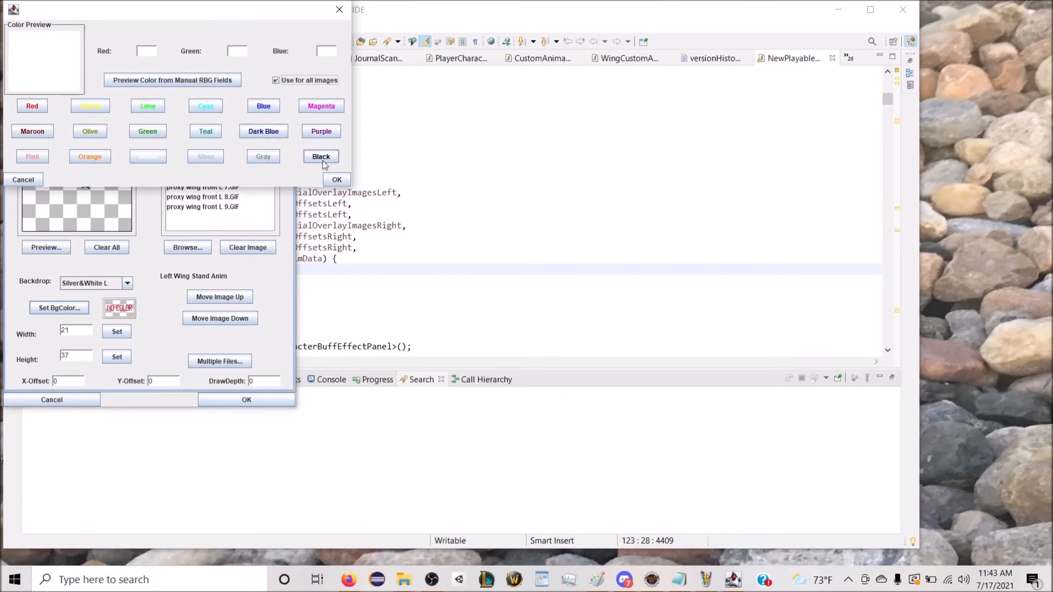
pyautogui.click(333, 180)
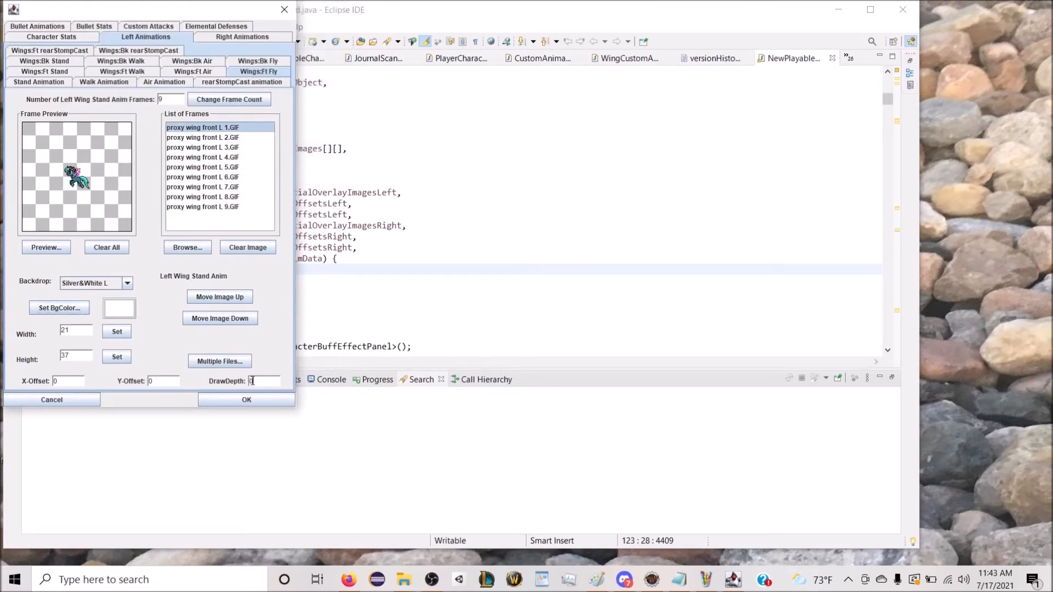
# Step: Set the left front wing fly animation's X-offset to 5, Y-offset to 3 and draw depth to 10, and preview it
pyautogui.click(149, 380)
pyautogui.press('Delete')
pyautogui.write('3')
pyautogui.click(81, 382)
pyautogui.press('Delete')
pyautogui.write('4')
pyautogui.doubleClick(63, 382)
pyautogui.write('5')
pyautogui.click(46, 248)
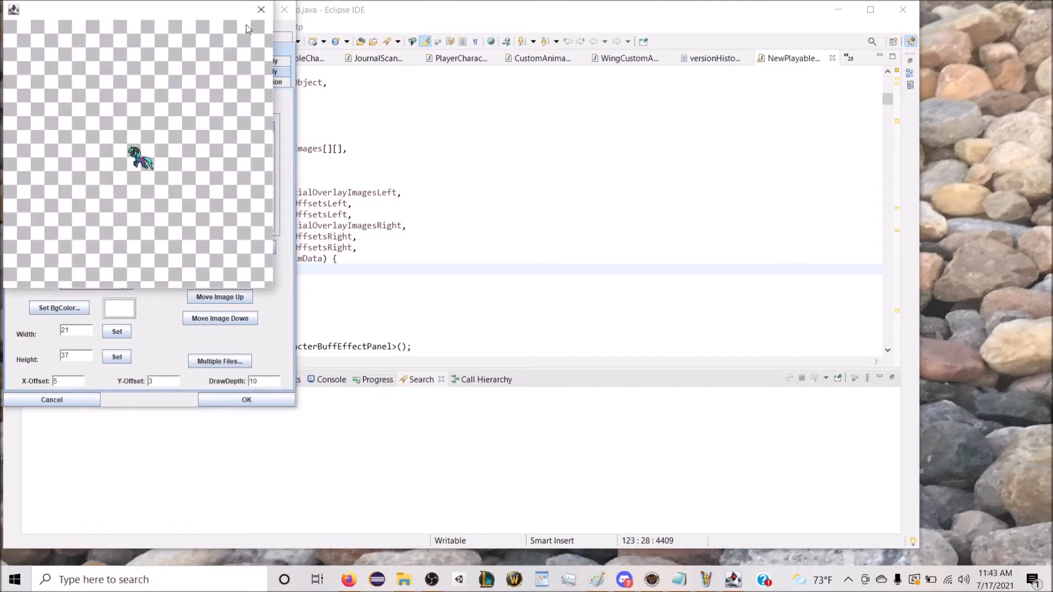
pyautogui.click(261, 9)
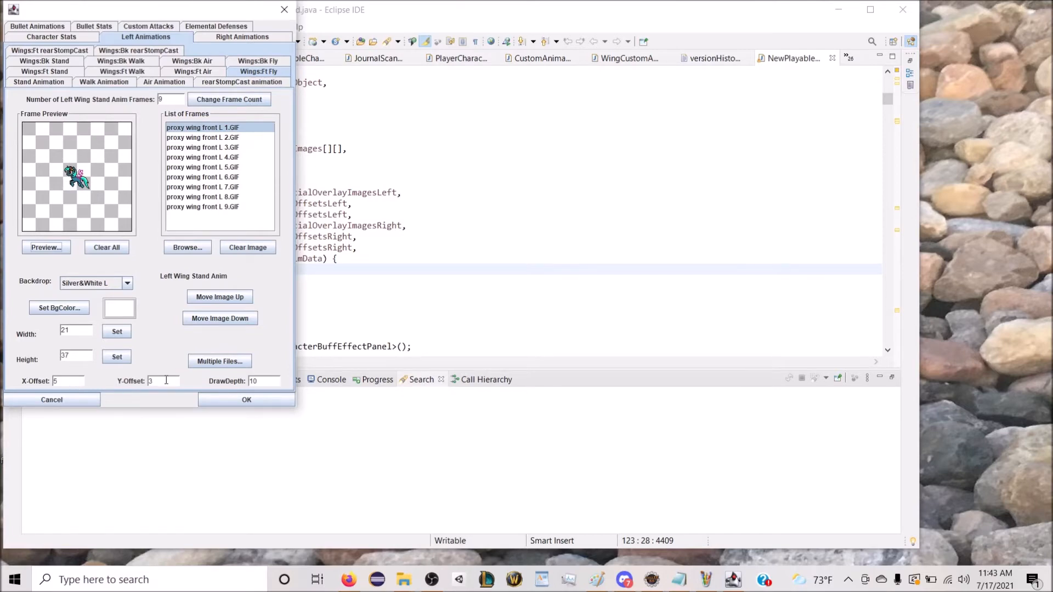
# Step: Load proxy wing back L 1.GIF through L 9.GIF from c:\wfmeltdown's trotcon special edition folder as the left back wing fly frames
pyautogui.click(270, 62)
pyautogui.click(219, 361)
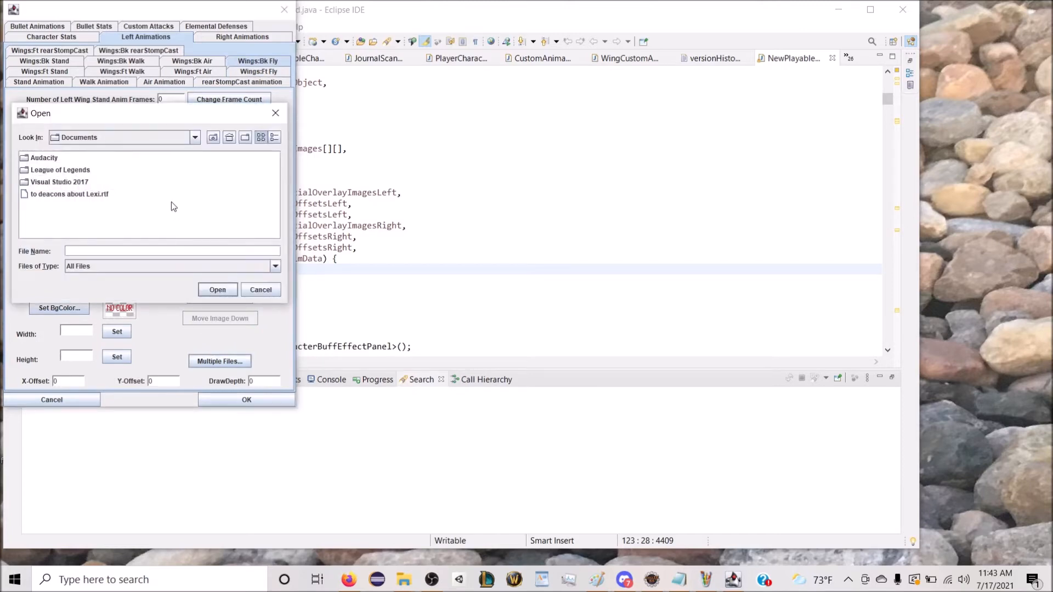
pyautogui.write('c:\\wfmeltdown')
pyautogui.press('Return')
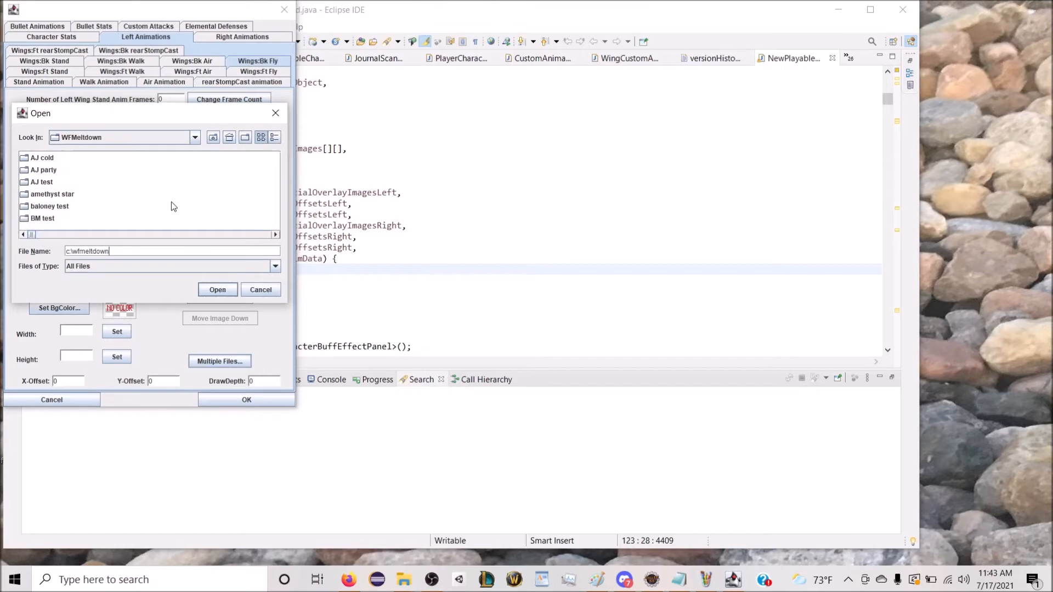
pyautogui.scroll(-8, 144, 239)
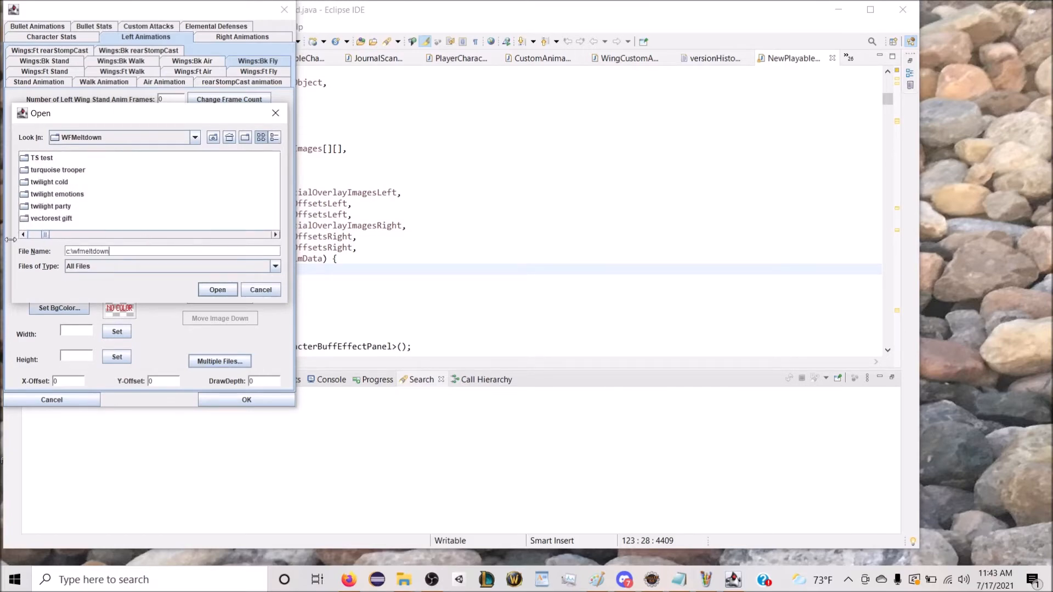
pyautogui.doubleClick(55, 219)
pyautogui.moveTo(53, 235); pyautogui.dragTo(170, 238)
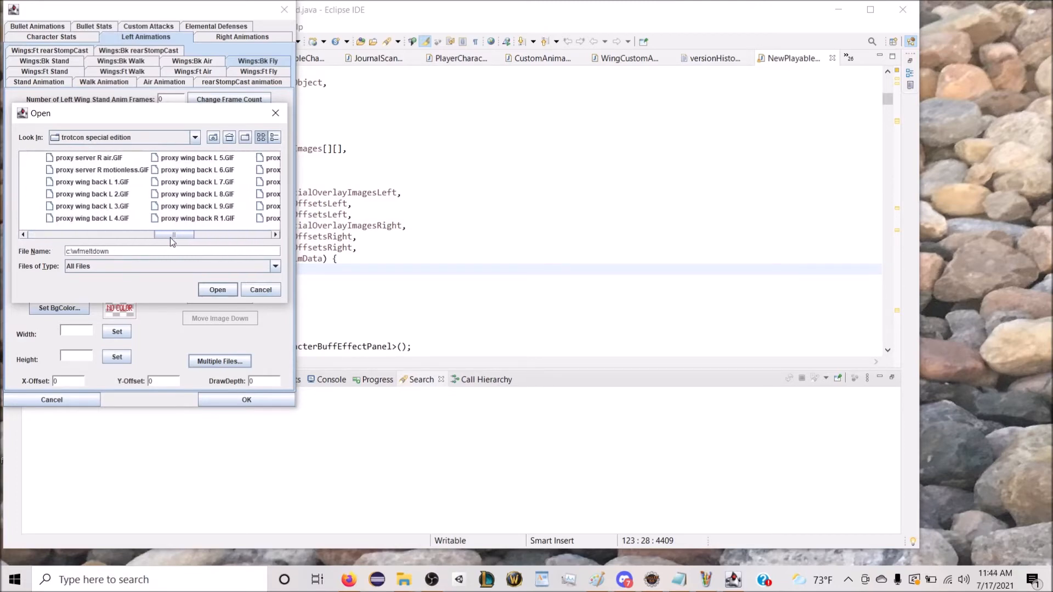
pyautogui.moveTo(107, 185); pyautogui.dragTo(187, 208)
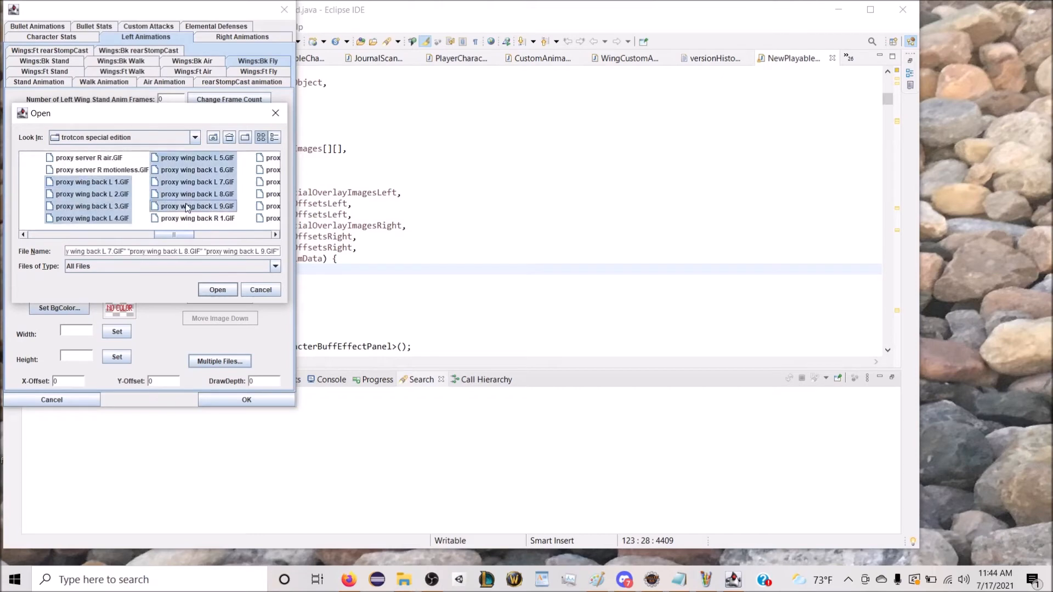
pyautogui.click(216, 289)
pyautogui.press('Return')
# Step: Give all left back wing fly frames a white background, X-offset 5, Y-offset 3 and draw depth -10, and preview them
pyautogui.click(58, 308)
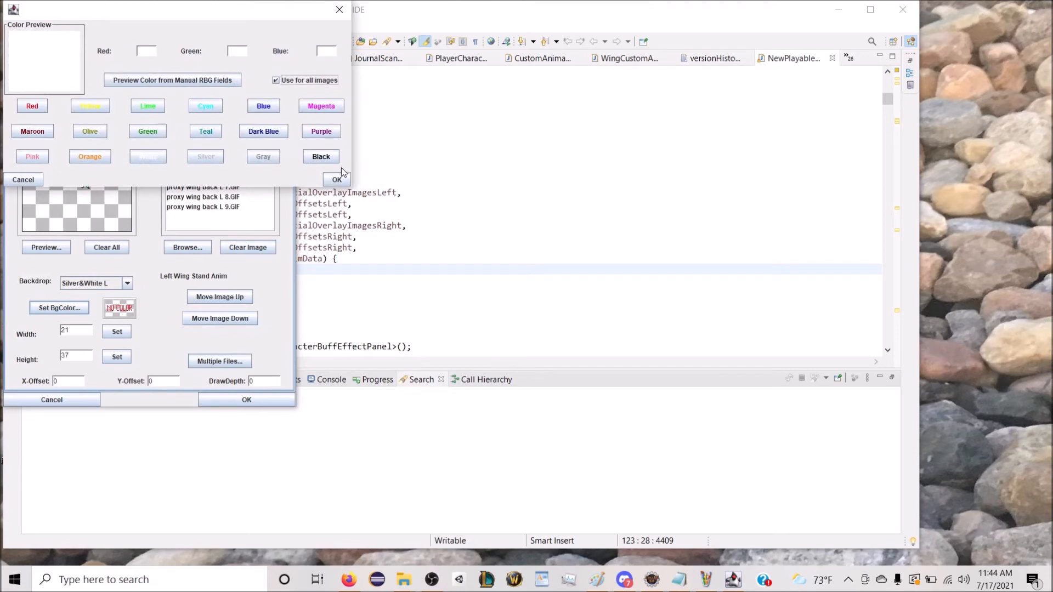
pyautogui.click(336, 179)
pyautogui.click(151, 381)
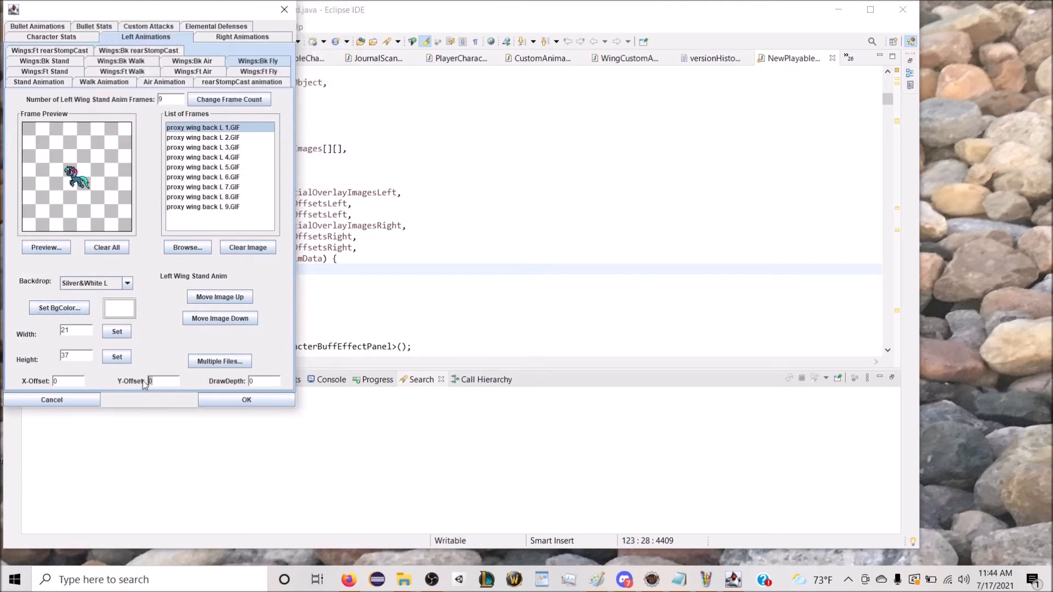
pyautogui.write('3')
pyautogui.click(63, 381)
pyautogui.write('5')
pyautogui.click(259, 379)
pyautogui.write('-10')
pyautogui.click(46, 247)
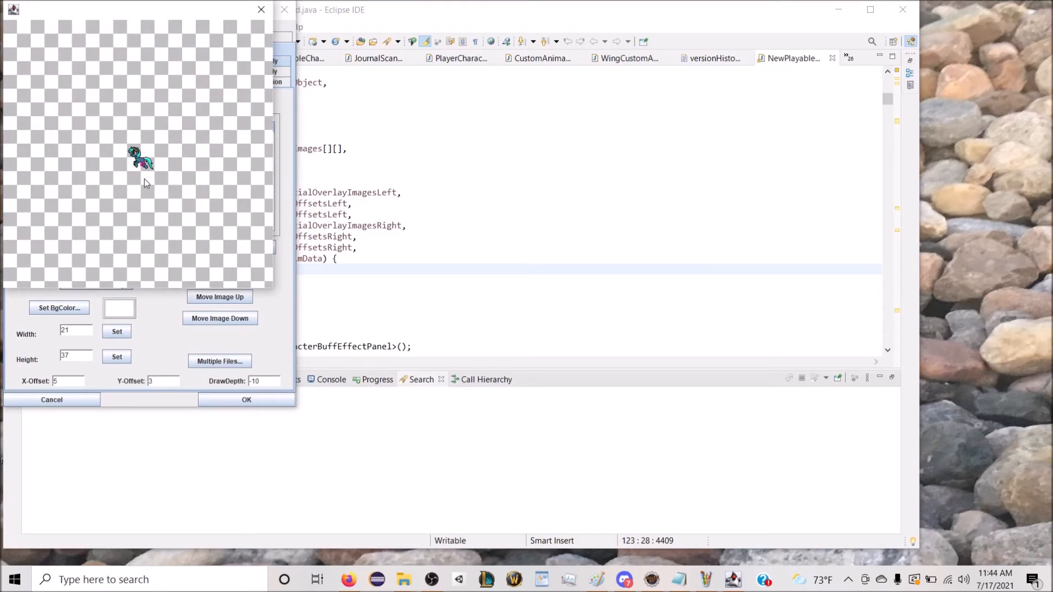
pyautogui.click(267, 20)
# Step: For the right-facing front wing fly animation, browse for multiple image files in the trotcon special edition folder under c:\wfmeltdown
pyautogui.click(256, 34)
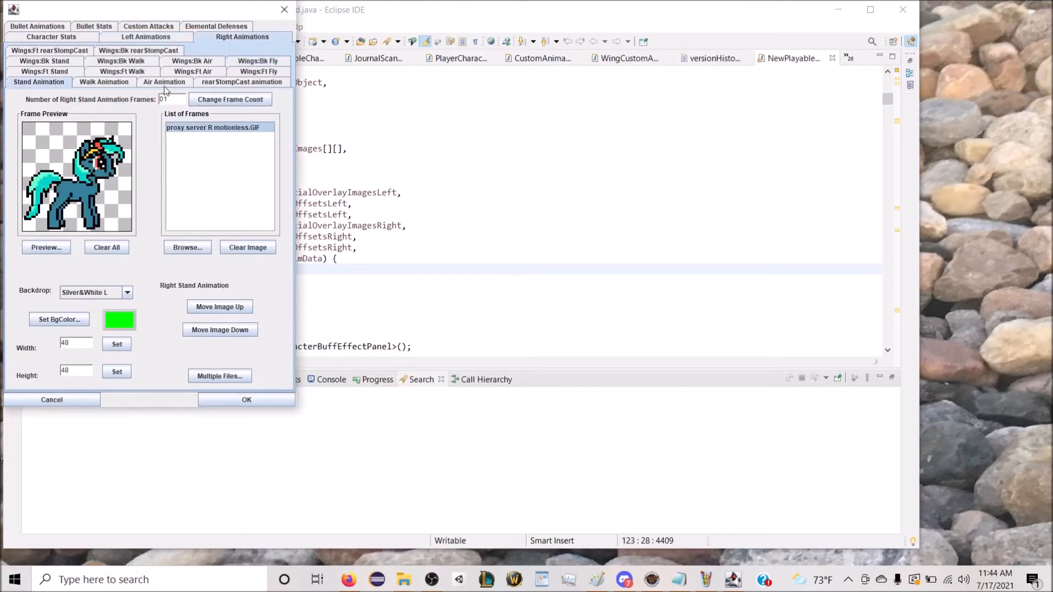
pyautogui.click(266, 71)
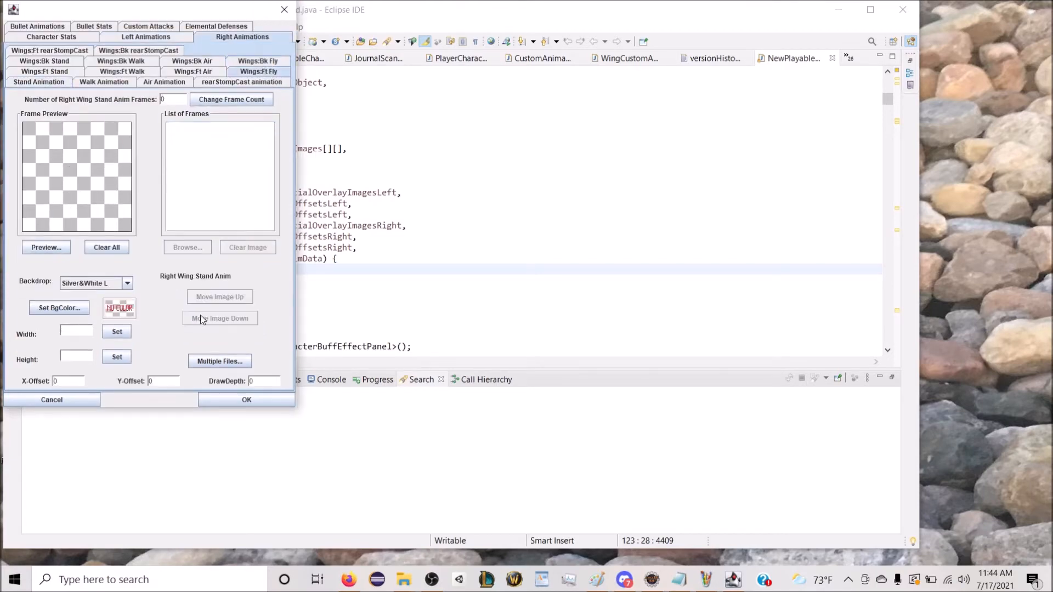
pyautogui.click(212, 361)
pyautogui.write('c:\\wfmelt')
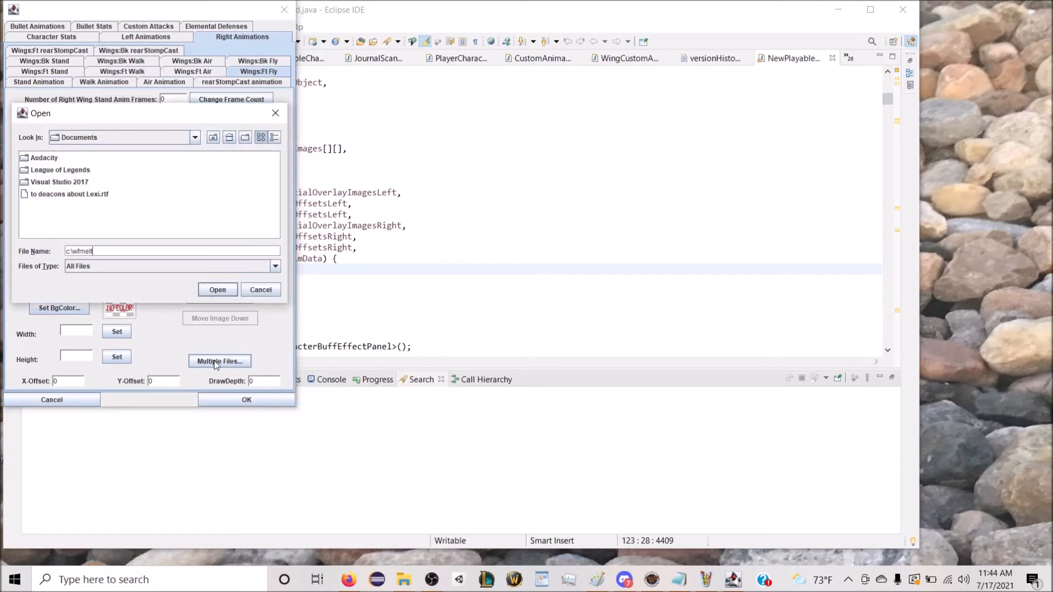
pyautogui.write('down')
pyautogui.press('Return')
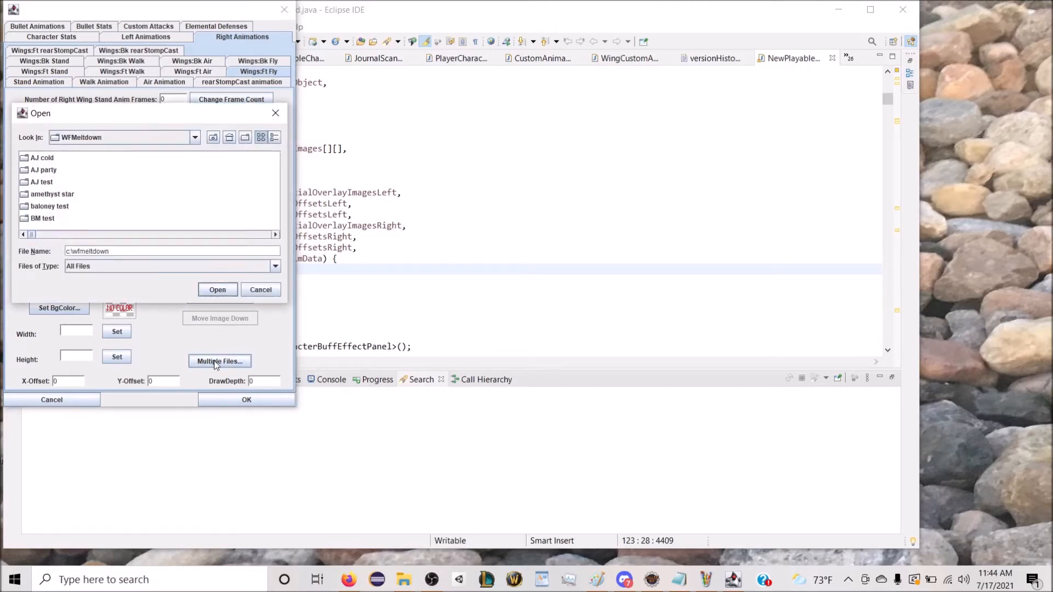
pyautogui.scroll(-5, 192, 234)
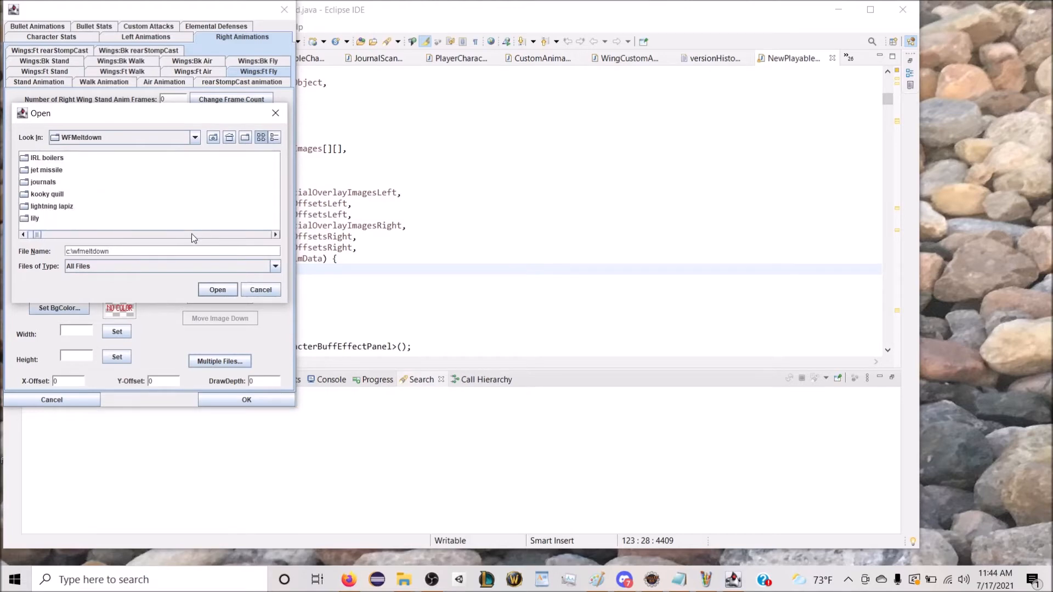
pyautogui.scroll(-6, 191, 235)
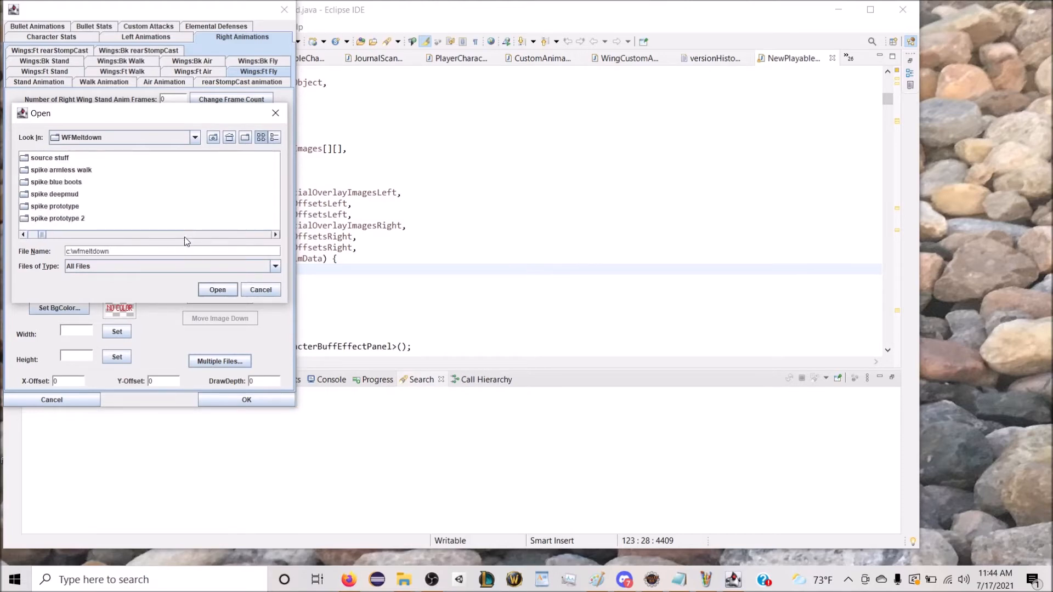
pyautogui.scroll(-2, 93, 220)
pyautogui.doubleClick(82, 218)
# Step: Load proxy wing front R 1.GIF through proxy wing front R 9.GIF as the frames of the right front wing fly animation
pyautogui.scroll(-4, 110, 238)
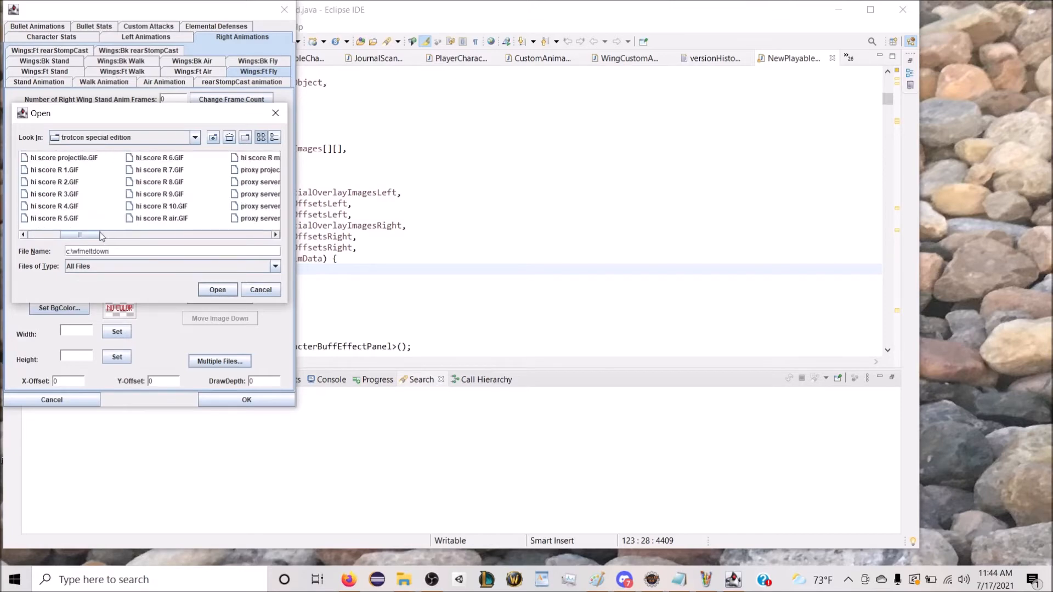
pyautogui.moveTo(126, 236); pyautogui.dragTo(272, 234)
pyautogui.click(97, 219)
pyautogui.keyDown('shift'); pyautogui.click(243, 172); pyautogui.keyUp('shift')
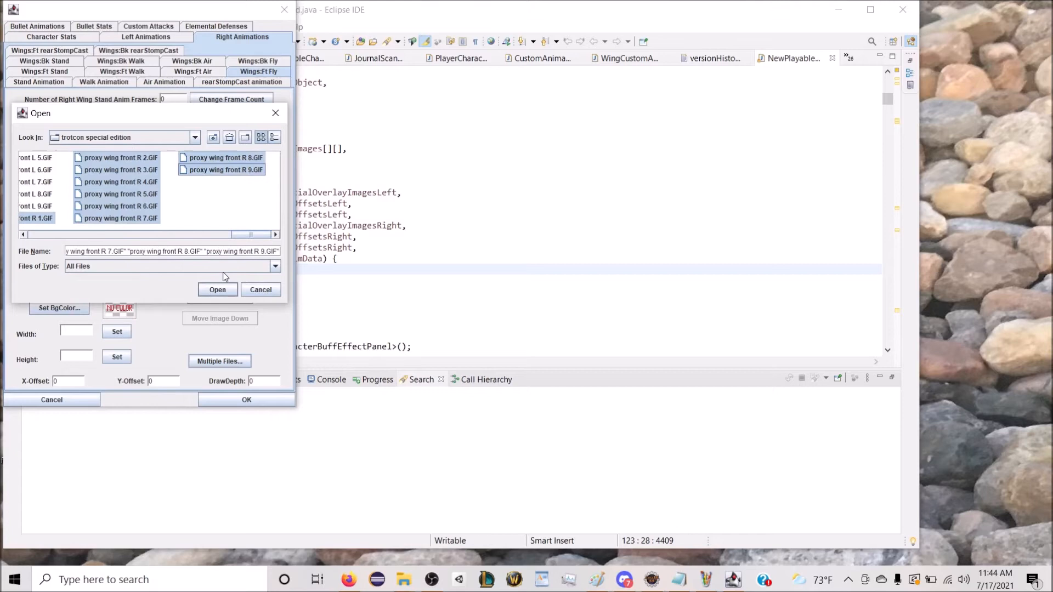
pyautogui.click(217, 290)
pyautogui.click(152, 221)
# Step: Set the background colour of all right front wing fly frames to white
pyautogui.click(61, 307)
pyautogui.click(148, 156)
pyautogui.click(283, 81)
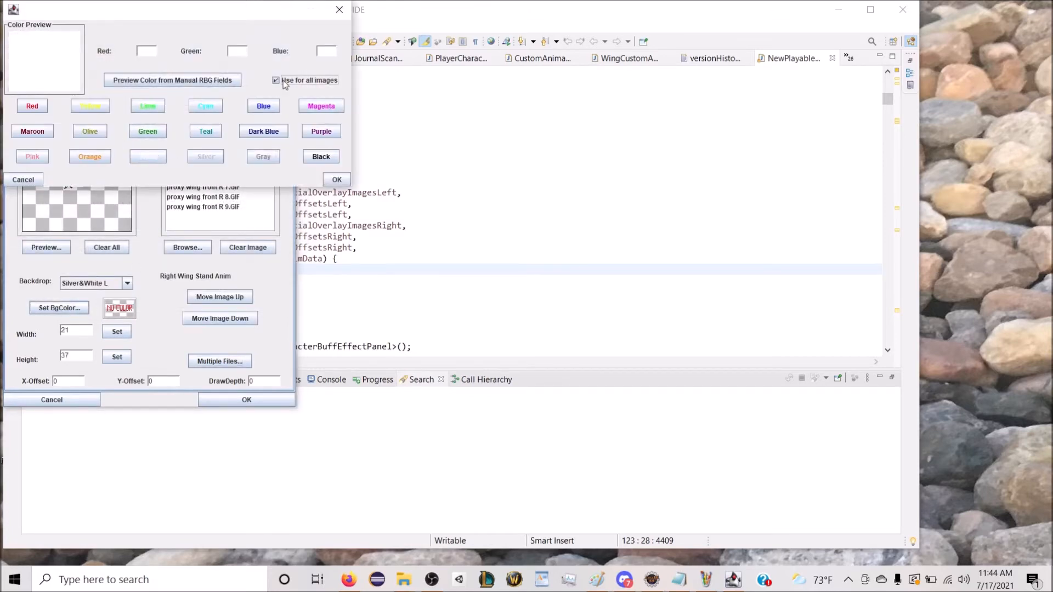
pyautogui.click(336, 181)
# Step: Set the right front wing fly animation's X-offset to -5 and Y-offset to 3
pyautogui.click(65, 382)
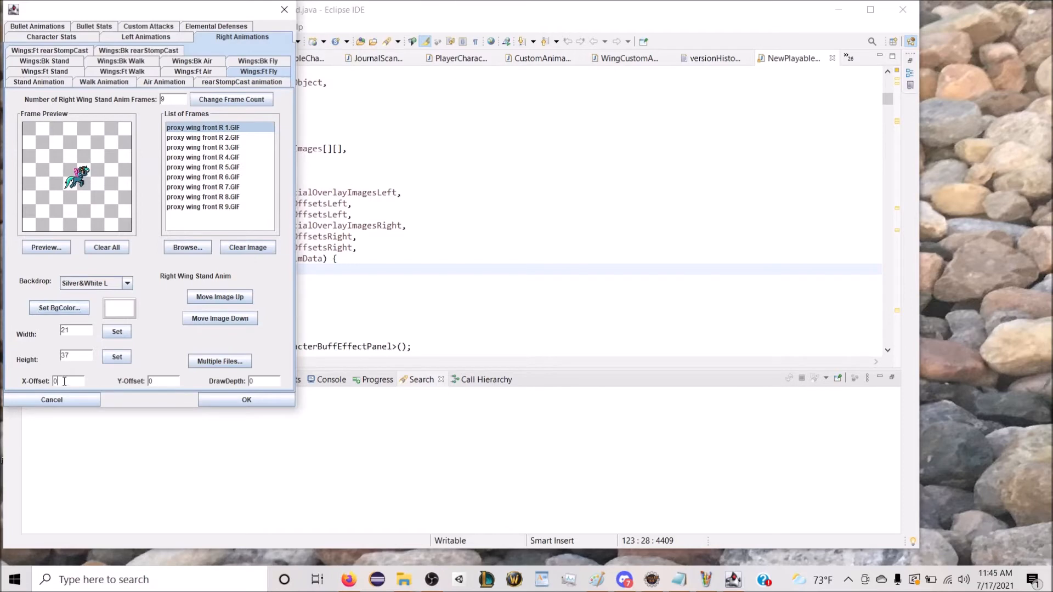
pyautogui.press('BackSpace')
pyautogui.write('-5')
# Step: Check the left front wing fly settings, and set the right front wing fly animation's X-offset to -6 and adjust its draw depth
pyautogui.click(158, 30)
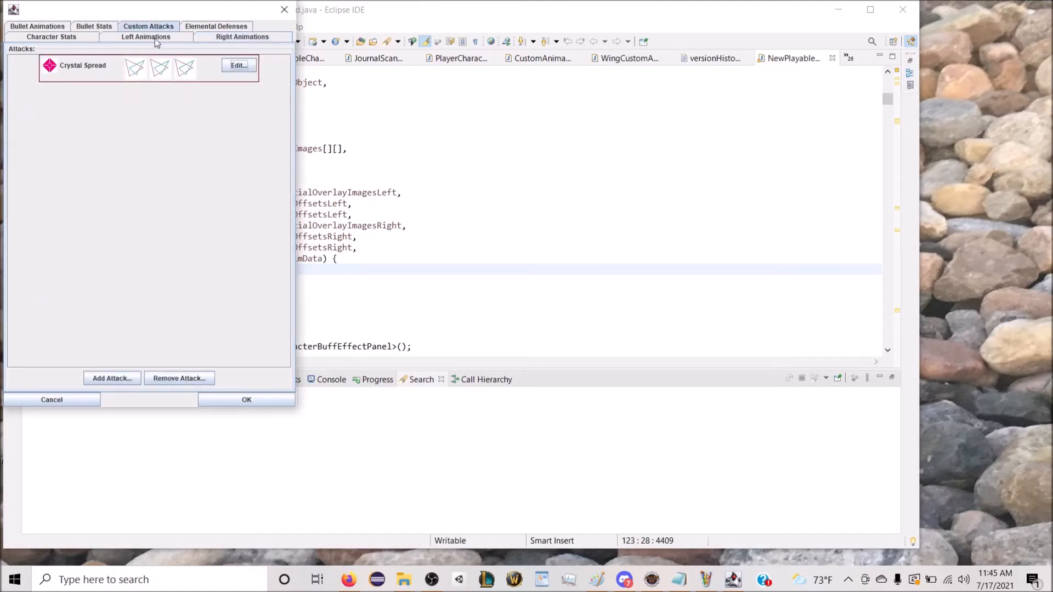
pyautogui.click(157, 38)
pyautogui.click(238, 73)
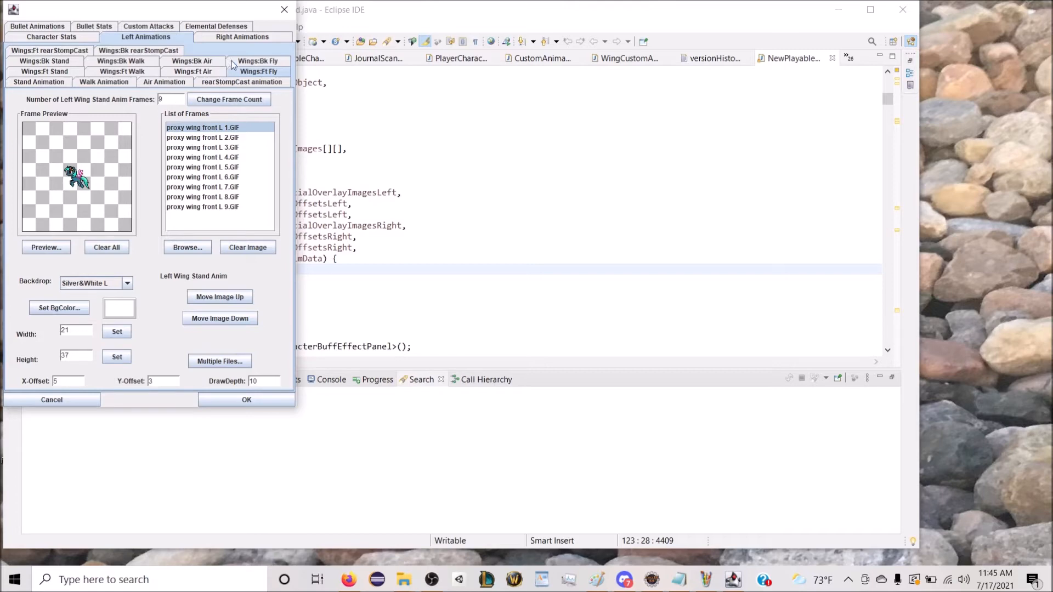
pyautogui.click(241, 40)
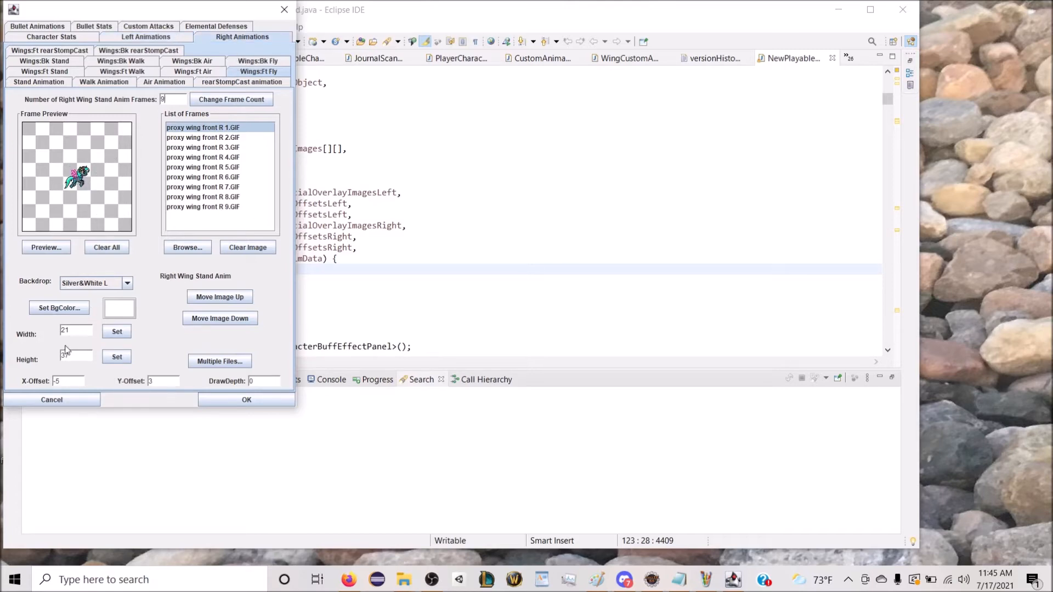
pyautogui.click(64, 382)
pyautogui.write('7')
pyautogui.press('BackSpace')
pyautogui.write('6')
pyautogui.click(264, 382)
# Step: For the right-facing back wing fly animation, browse for multiple image files in the trotcon special edition folder under c:\wfmeltdown
pyautogui.click(272, 62)
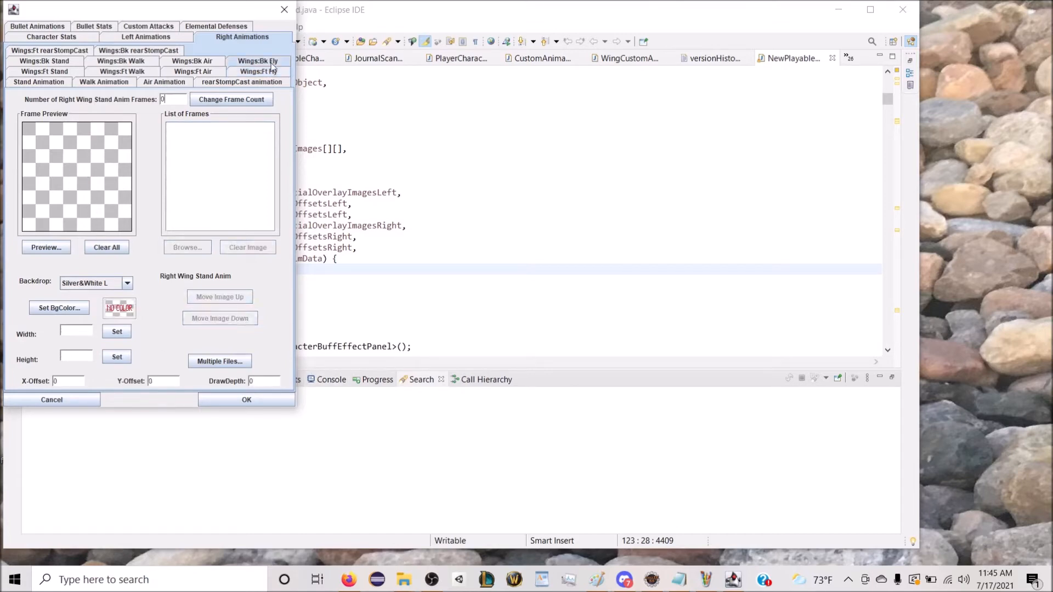
pyautogui.click(219, 361)
pyautogui.write('c')
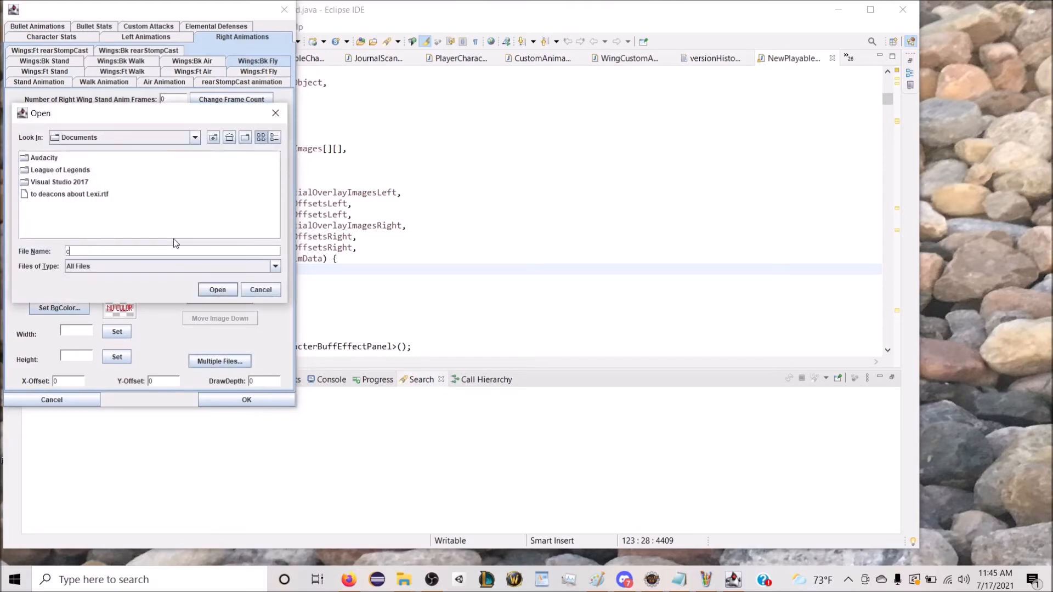
pyautogui.write(':\\wfmeltcoen')
pyautogui.press('BackSpace')
pyautogui.press('BackSpace')
pyautogui.press('BackSpace')
pyautogui.press('BackSpace')
pyautogui.write('down')
pyautogui.press('Return')
pyautogui.scroll(-10, 173, 236)
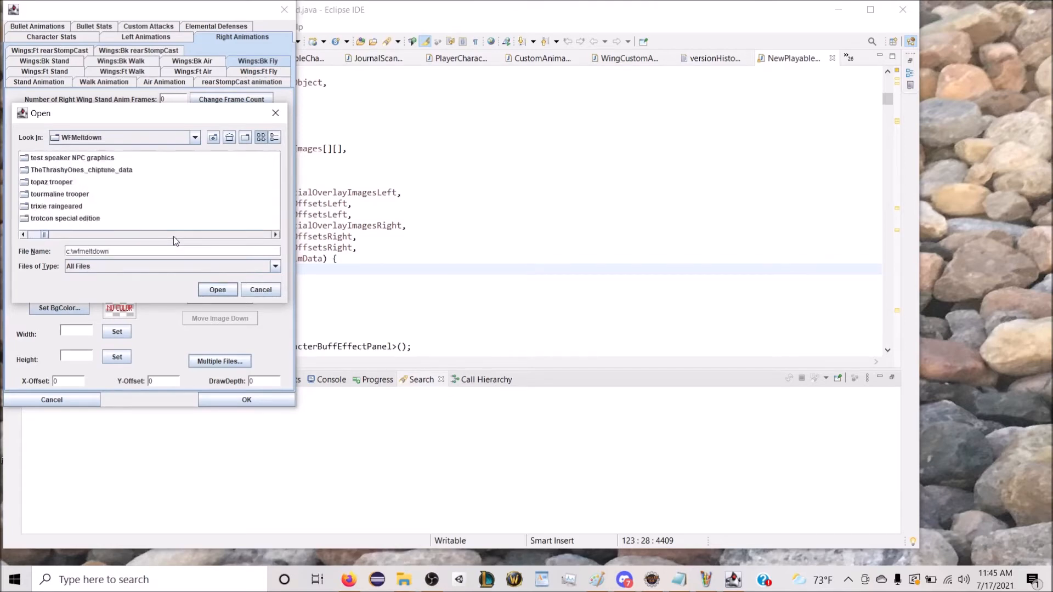
pyautogui.doubleClick(27, 219)
# Step: Load proxy wing back R 1.GIF through proxy wing back R 9.GIF as the frames of the right back wing fly animation
pyautogui.scroll(-10, 120, 237)
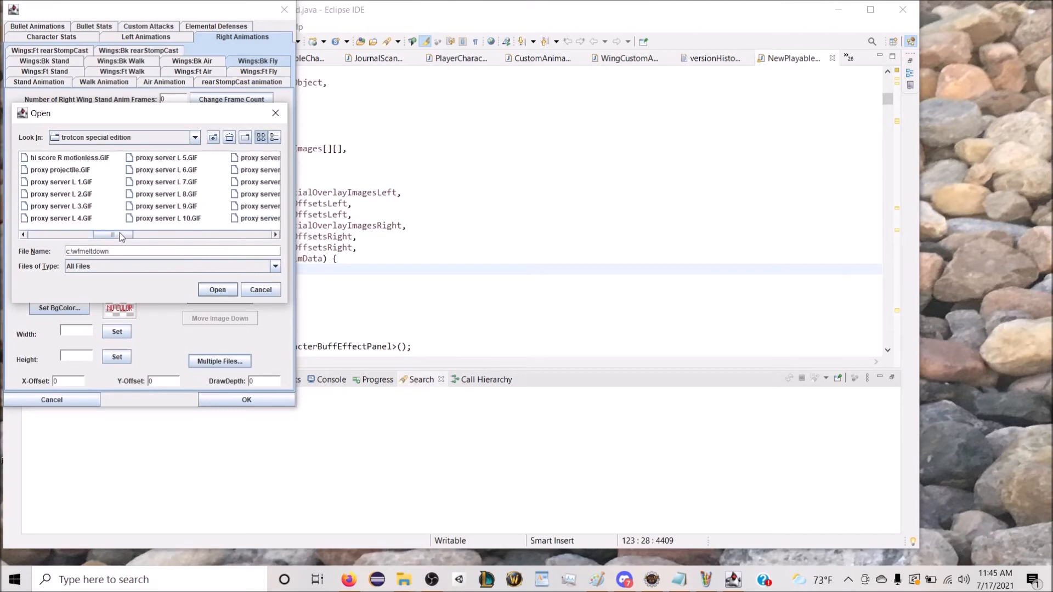
pyautogui.scroll(10, 251, 242)
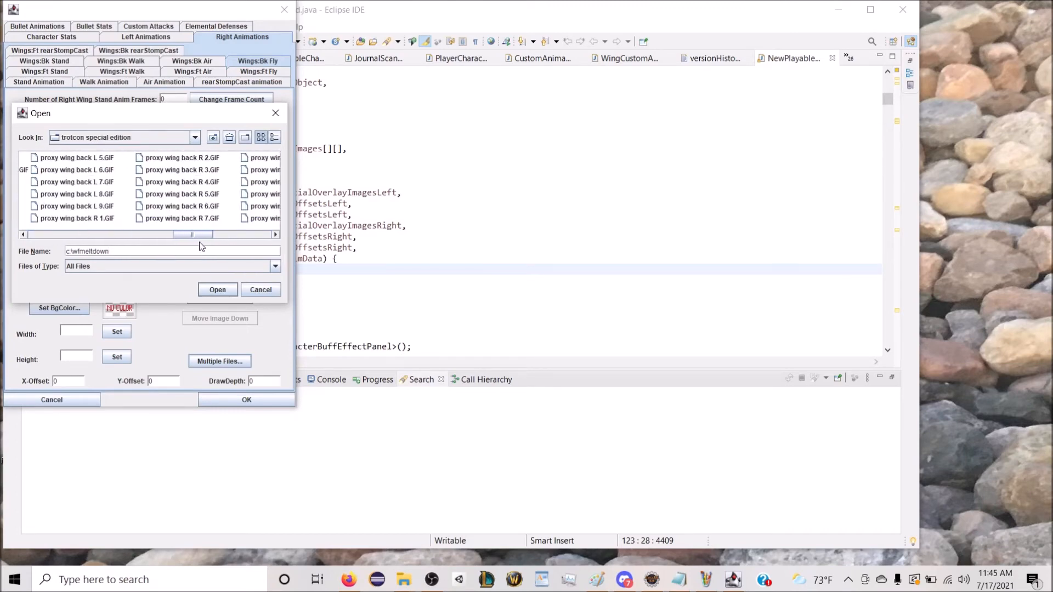
pyautogui.click(108, 220)
pyautogui.keyDown('shift'); pyautogui.click(246, 174); pyautogui.keyUp('shift')
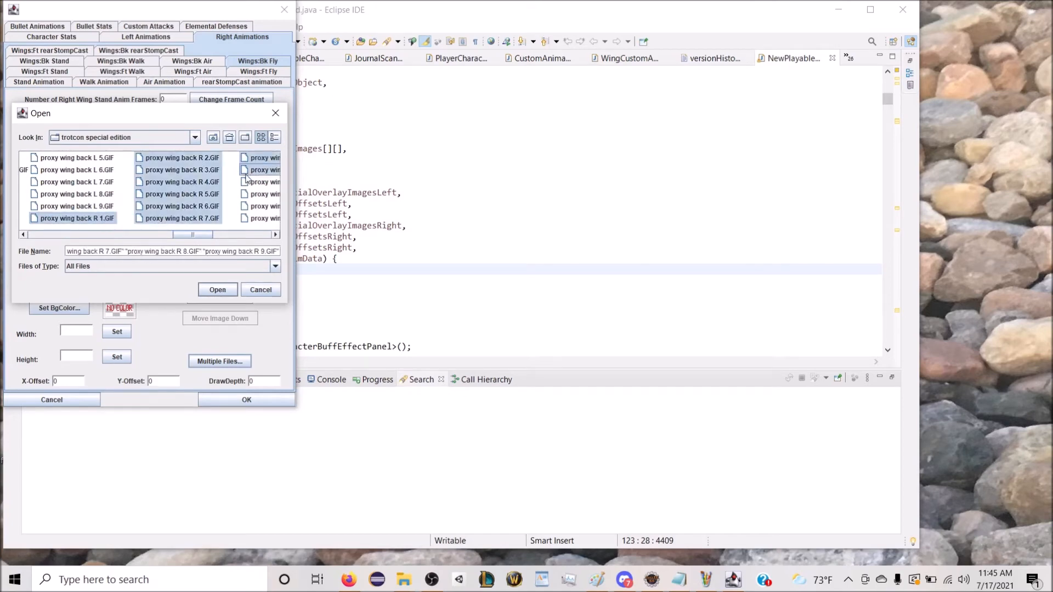
pyautogui.click(205, 288)
pyautogui.click(152, 230)
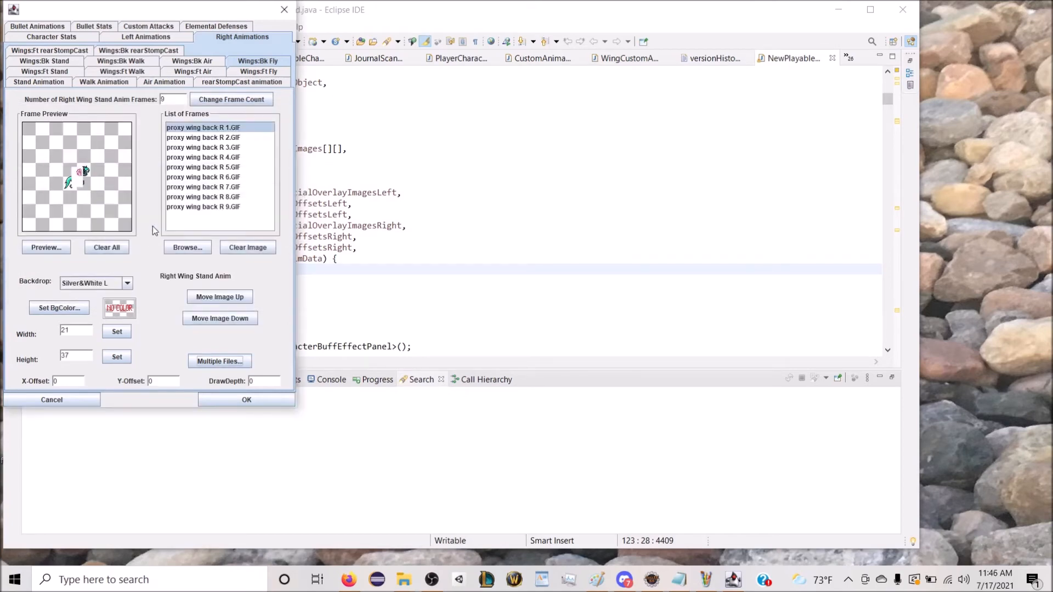
# Step: Set the background colour of all right back wing fly frames to white
pyautogui.click(53, 310)
pyautogui.click(276, 80)
pyautogui.click(336, 179)
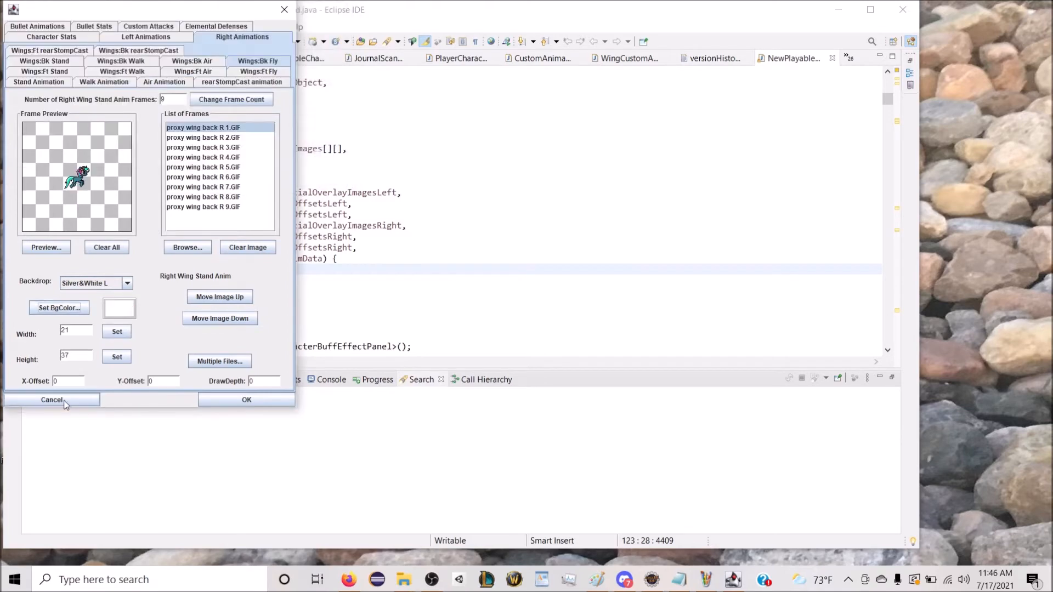
# Step: Set the right back wing fly animation's X-offset to -6, Y-offset to 3 and draw depth to -10, and preview it
pyautogui.click(67, 382)
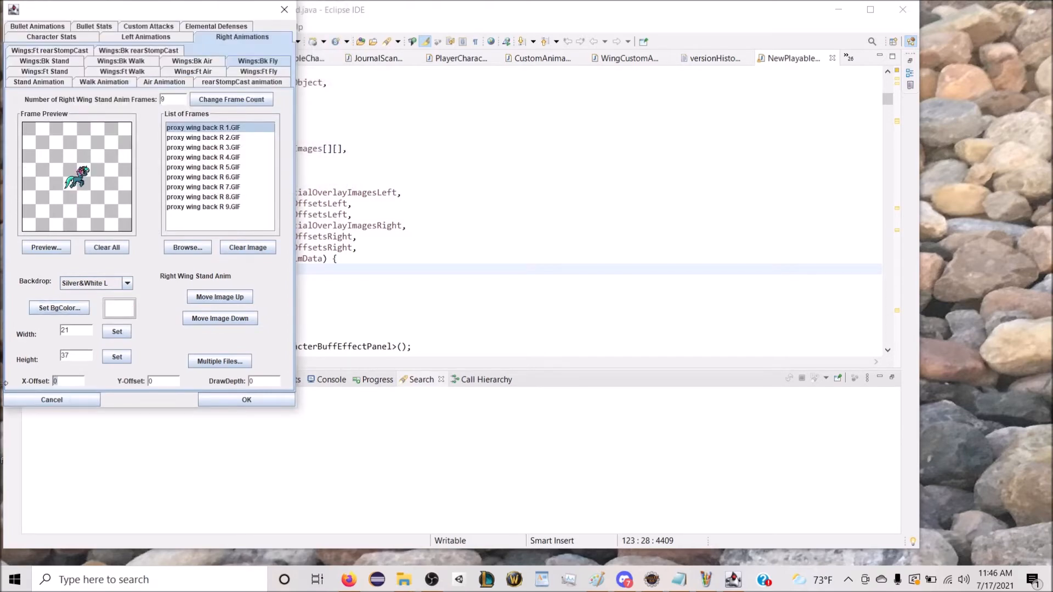
pyautogui.press('Delete')
pyautogui.write('-6')
pyautogui.click(58, 248)
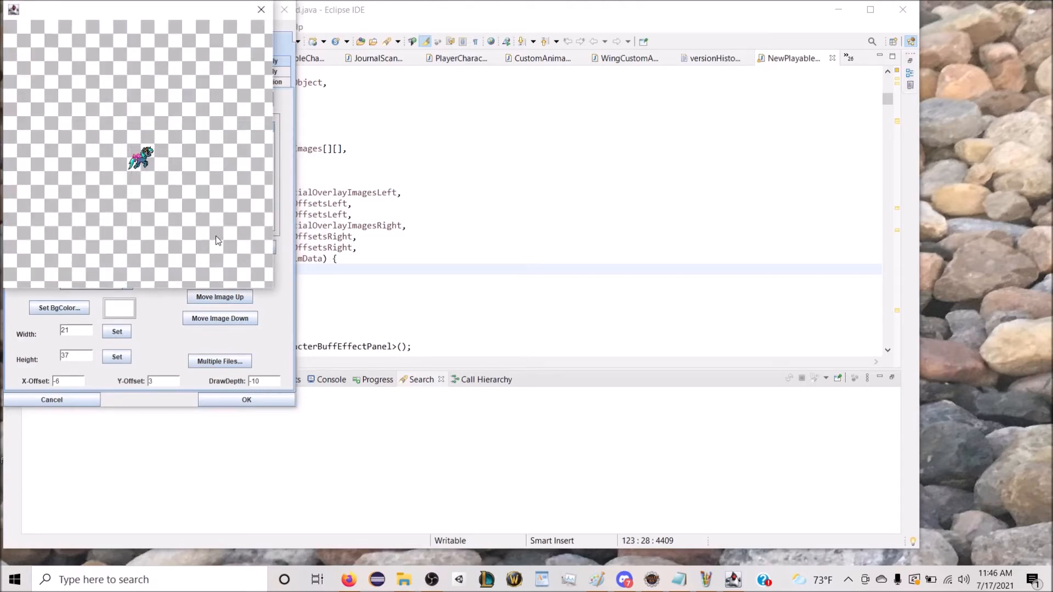
pyautogui.click(261, 9)
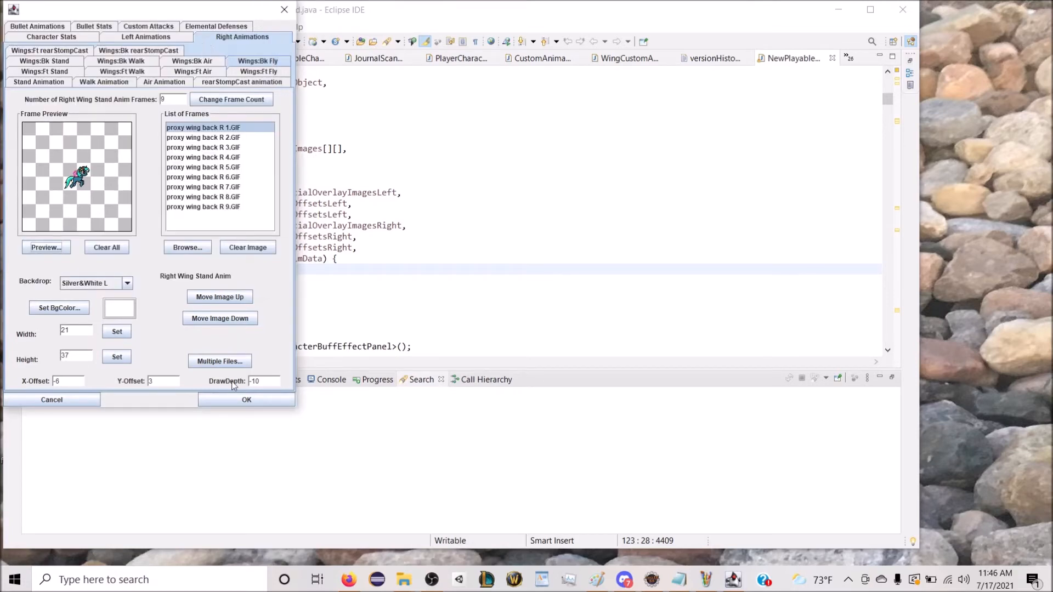
# Step: Accept Proxy Server's character edits and return to the level's list of playable characters
pyautogui.click(233, 401)
pyautogui.scroll(2, 188, 145)
pyautogui.scroll(2, 188, 145)
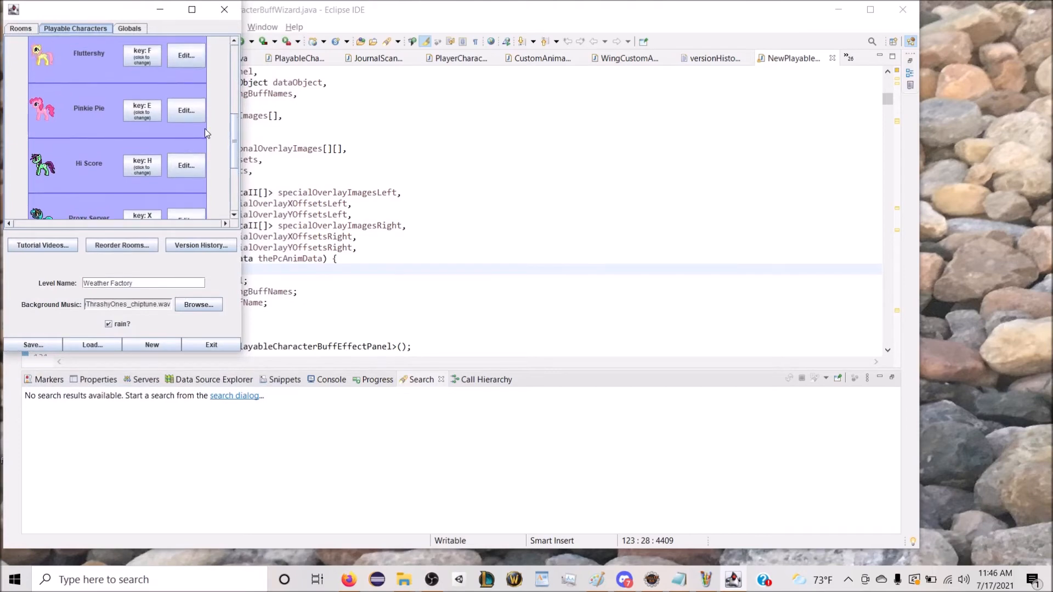
# Step: Try to auto-generate the equipment graphics for the level's playable characters
pyautogui.moveTo(235, 136); pyautogui.dragTo(234, 172)
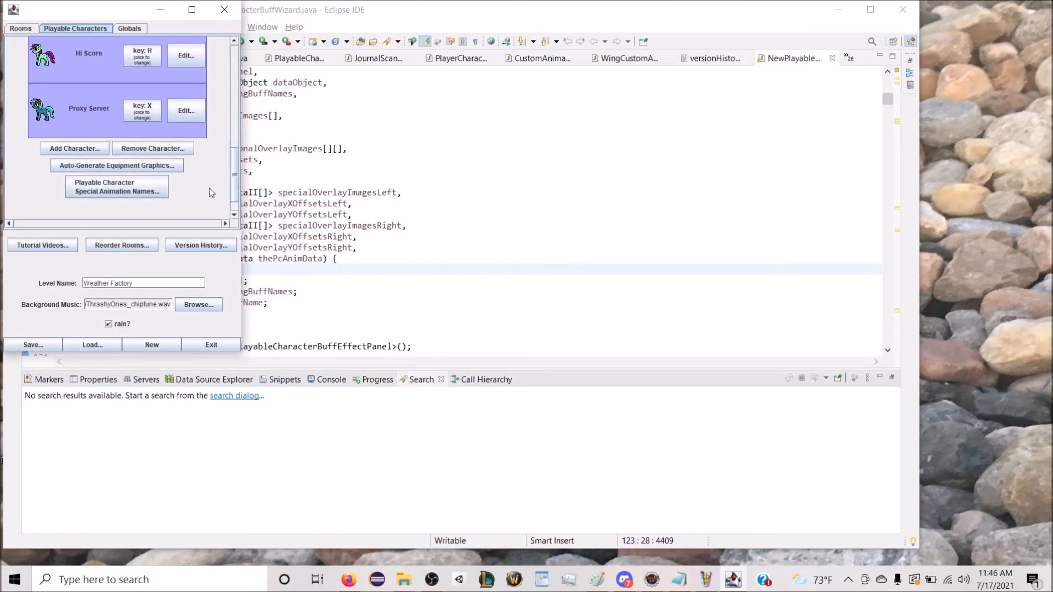
pyautogui.click(172, 167)
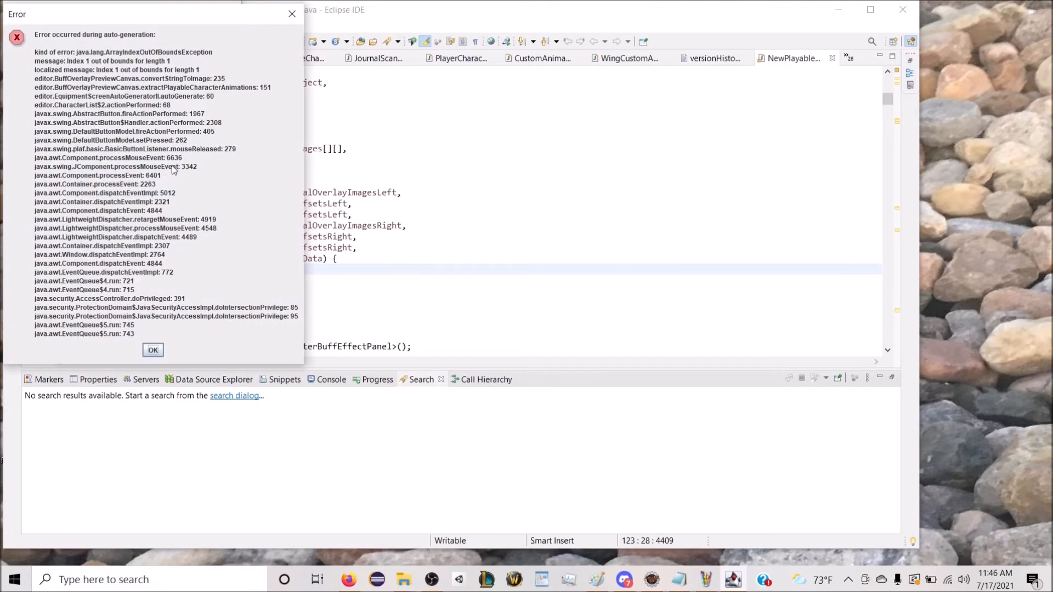
pyautogui.click(154, 350)
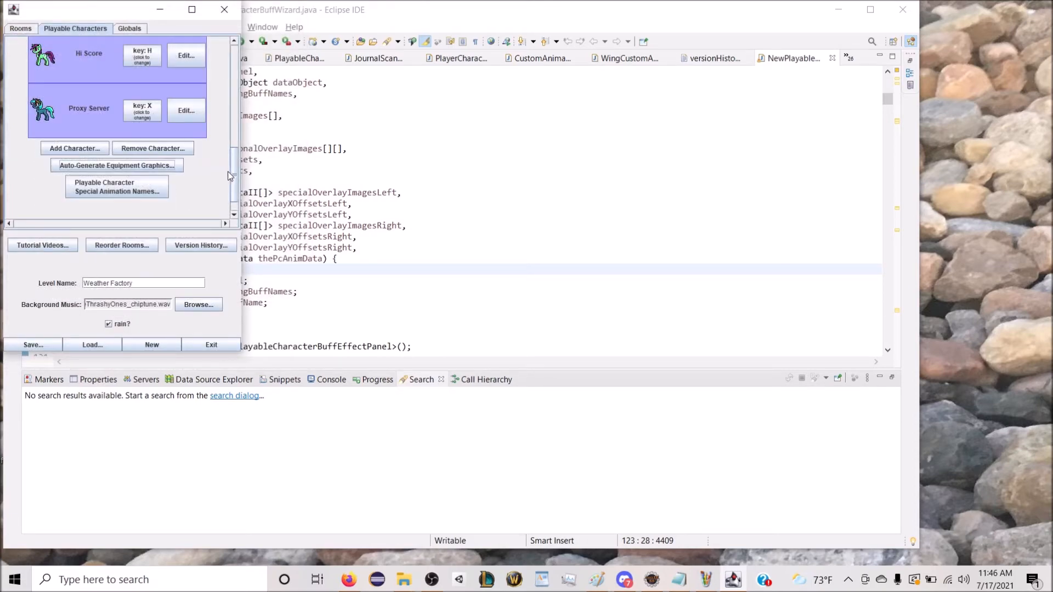
# Step: Open Hi Score's equipment setup and switch its layout to Landscape
pyautogui.click(185, 61)
pyautogui.click(201, 29)
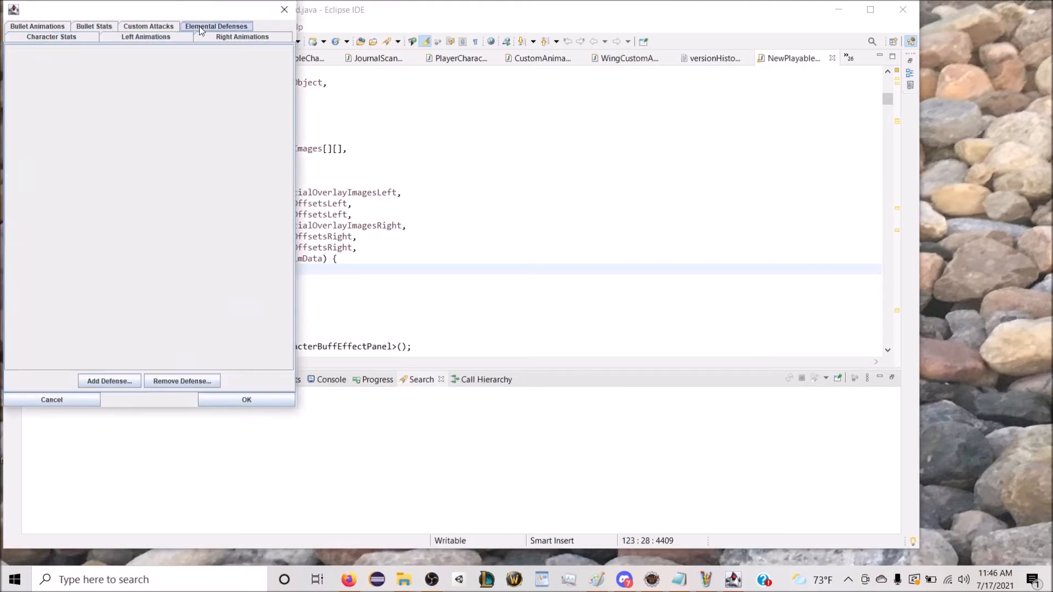
pyautogui.click(164, 38)
pyautogui.click(44, 27)
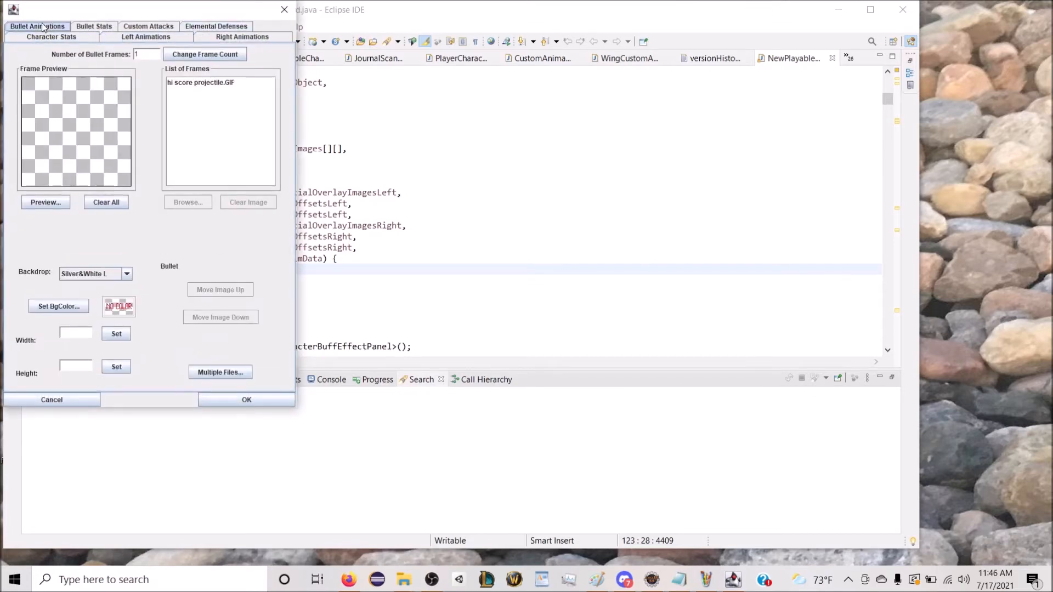
pyautogui.click(80, 37)
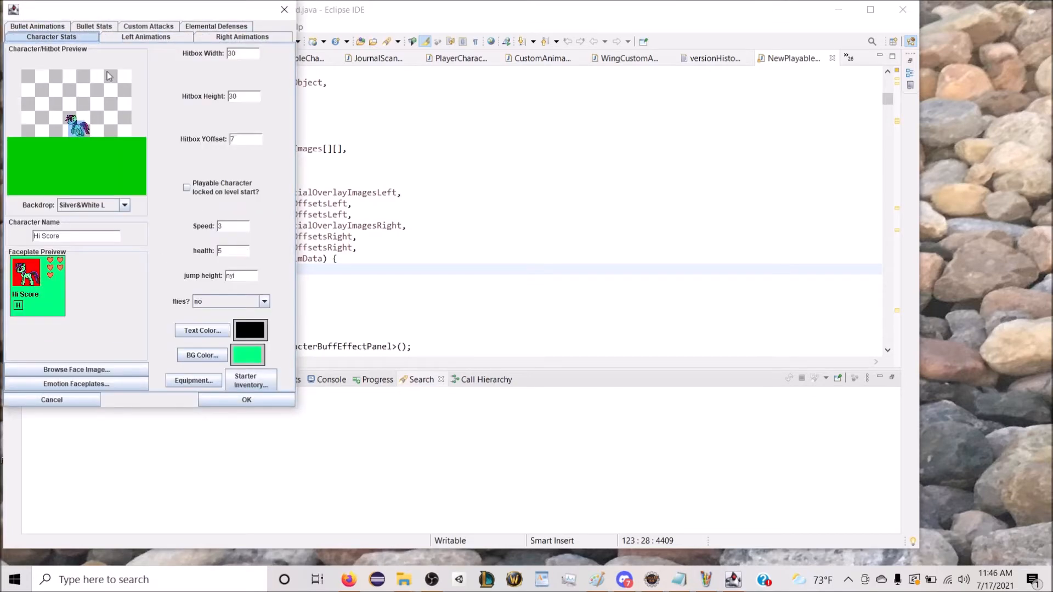
pyautogui.click(194, 380)
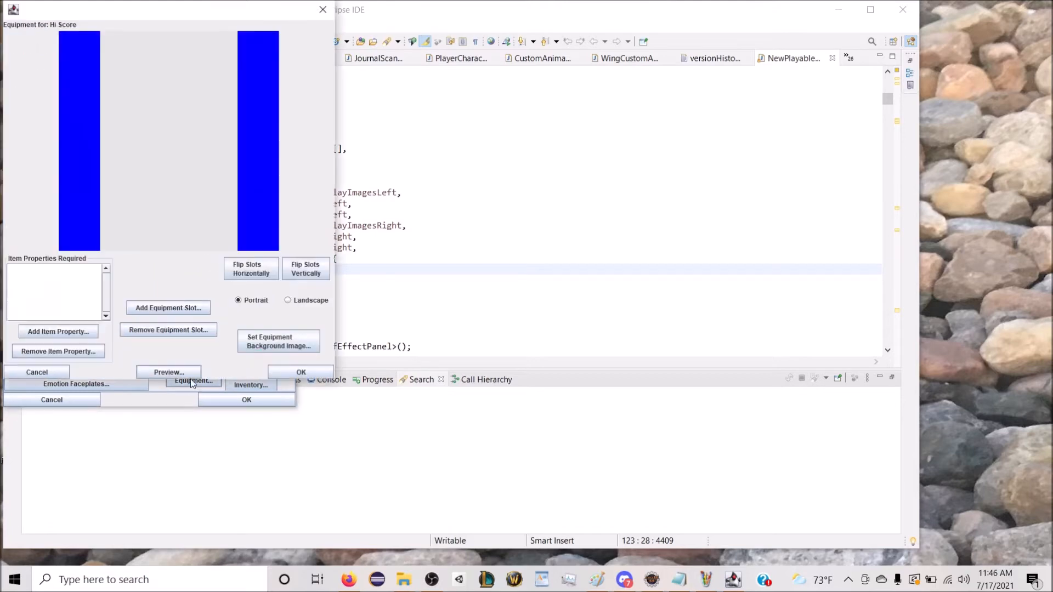
pyautogui.click(319, 303)
# Step: Look through the trotcon special edition folder for an equipment background image for Hi Score, then leave the character without choosing one
pyautogui.click(267, 335)
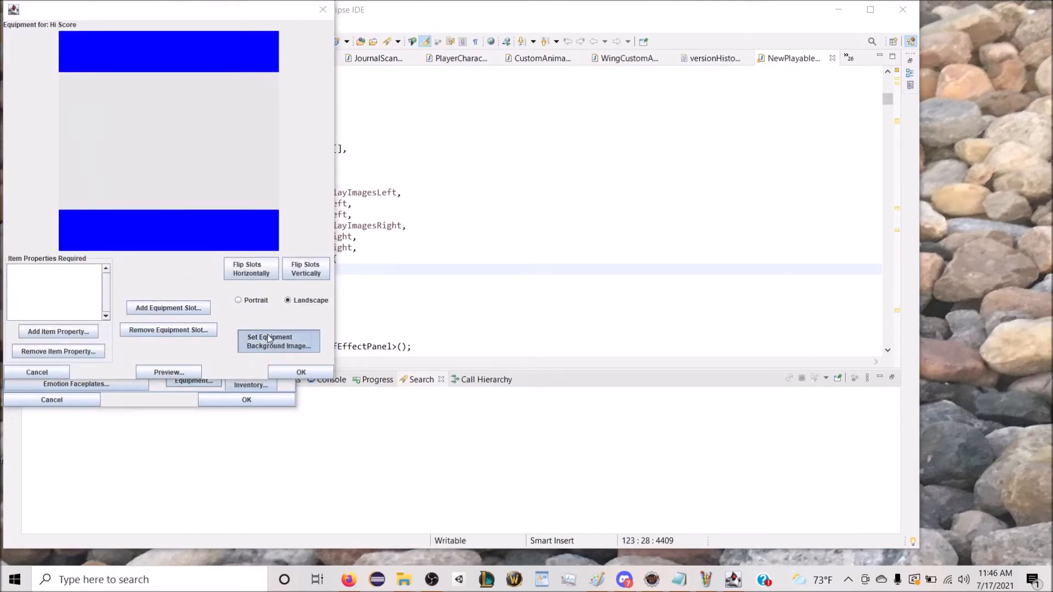
pyautogui.scroll(-1, 609, 215)
pyautogui.scroll(-2, 609, 215)
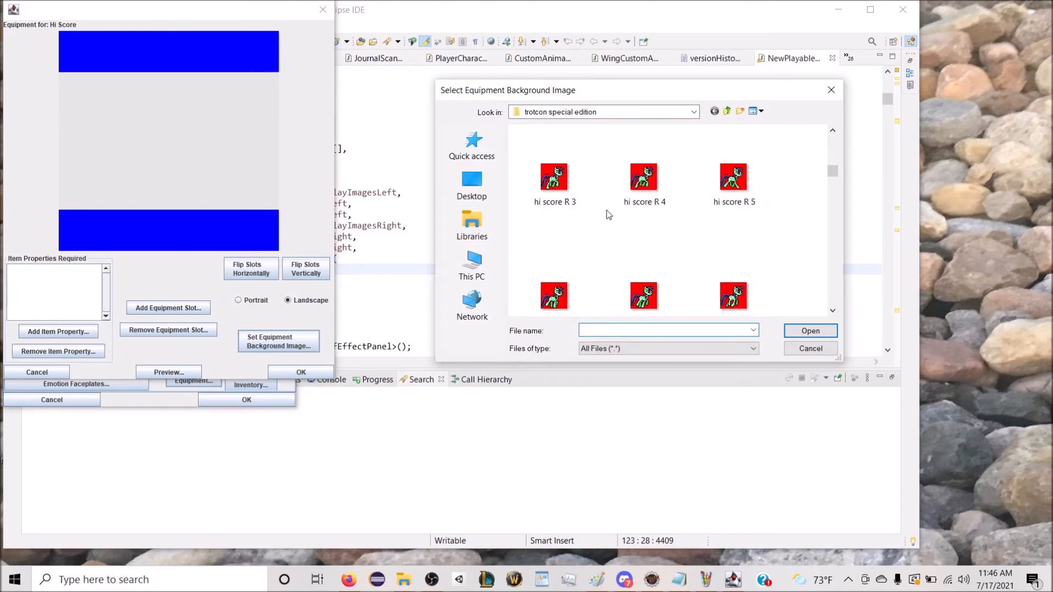
pyautogui.scroll(-4, 609, 215)
pyautogui.scroll(1, 609, 220)
pyautogui.scroll(2, 609, 220)
pyautogui.scroll(-4, 609, 222)
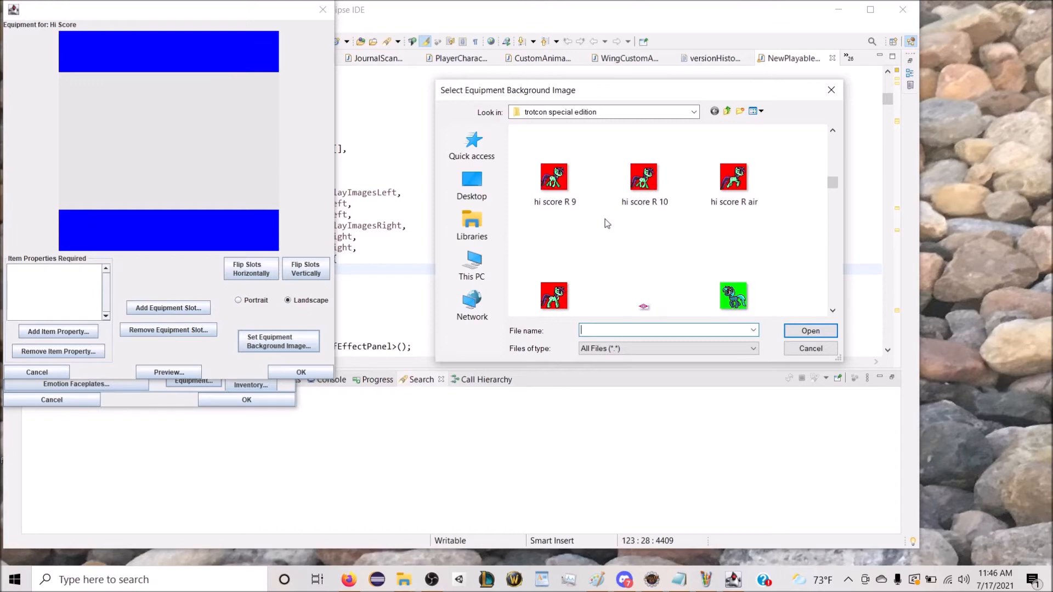
pyautogui.scroll(-5, 607, 223)
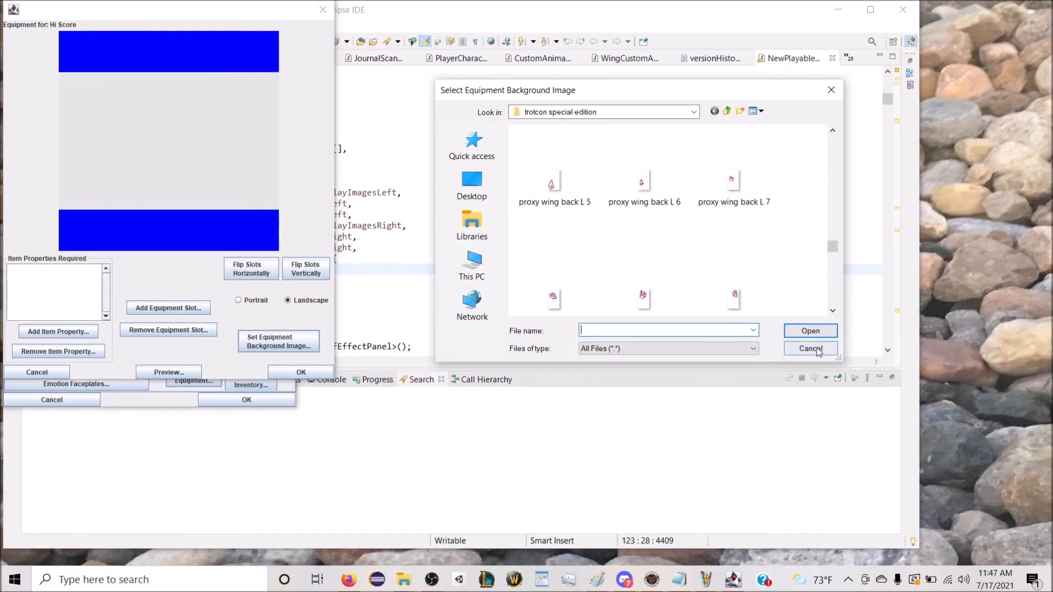
pyautogui.scroll(5, 677, 255)
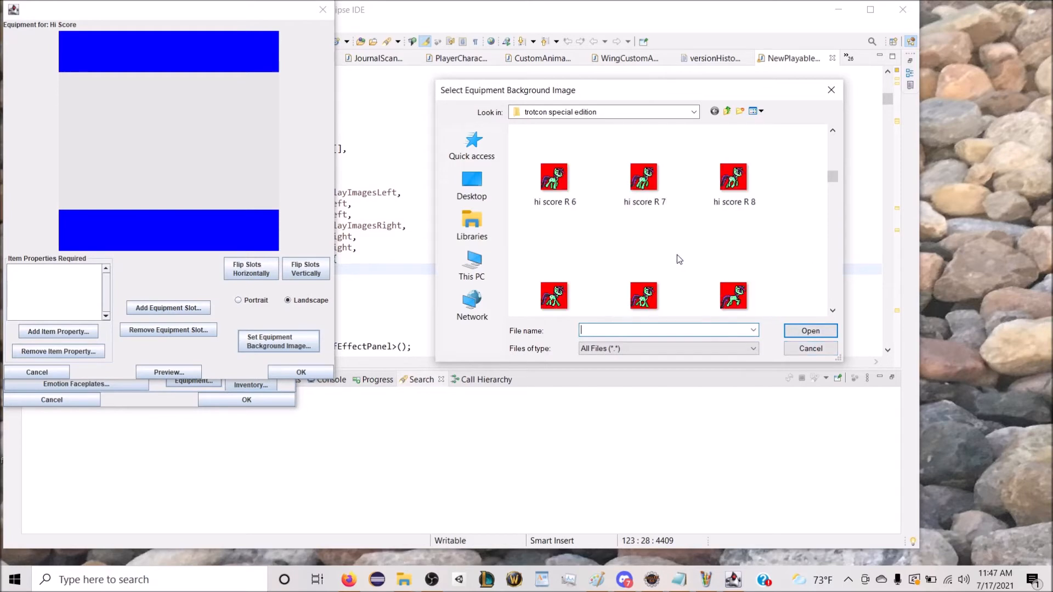
pyautogui.scroll(-1, 677, 254)
pyautogui.click(708, 585)
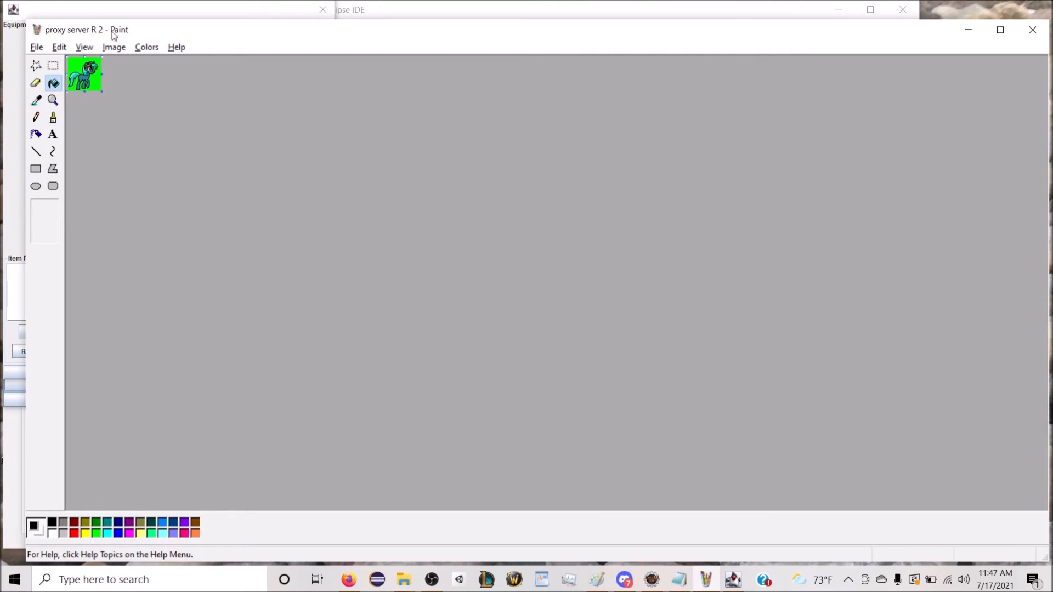
pyautogui.click(107, 12)
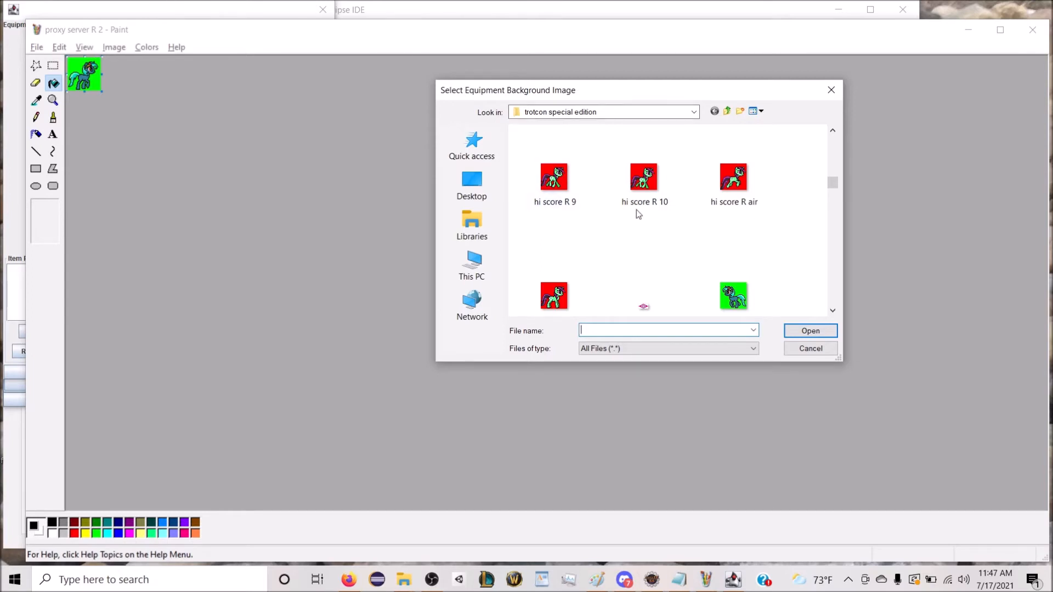
pyautogui.scroll(-5, 741, 212)
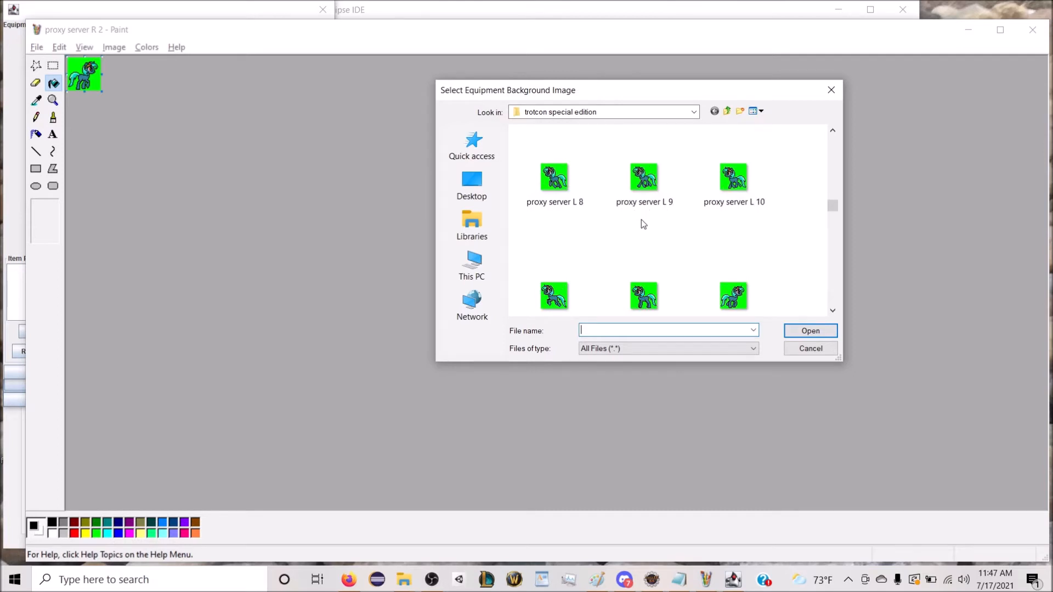
pyautogui.click(826, 348)
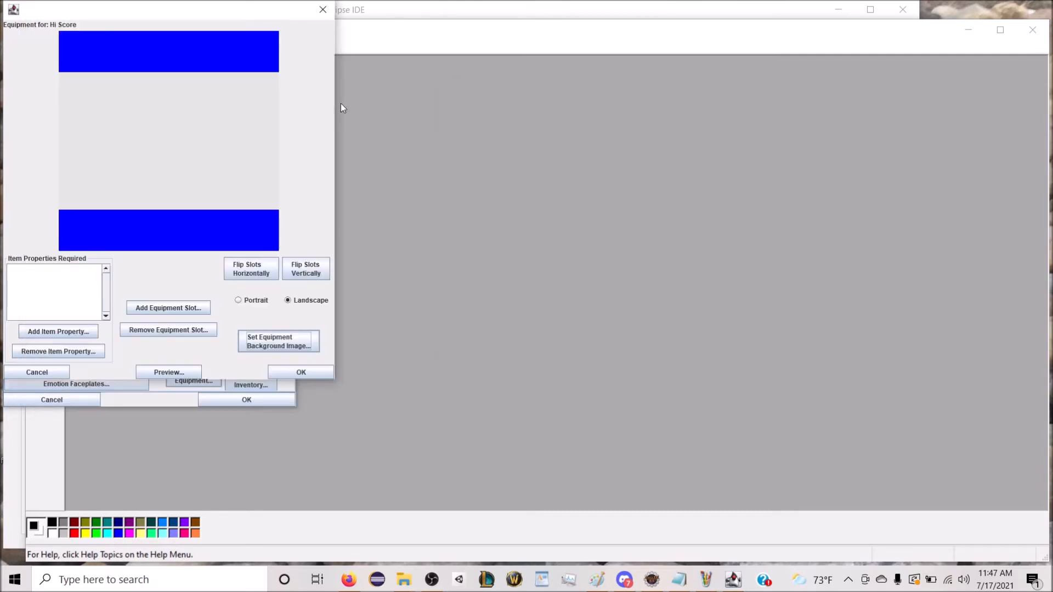
pyautogui.click(43, 377)
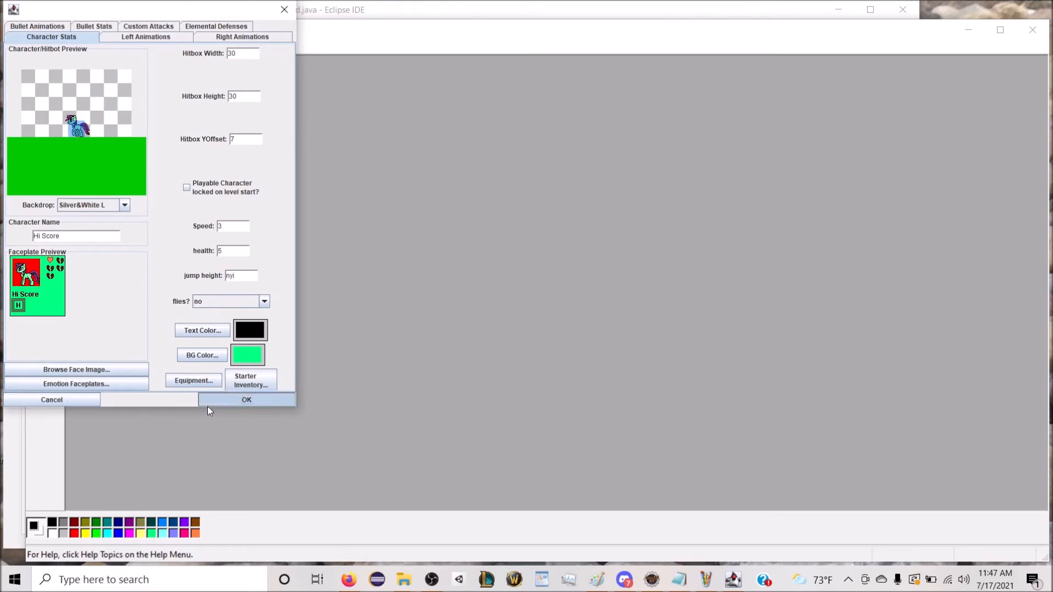
pyautogui.click(207, 405)
# Step: Open Pinkie Pie's equipment setup and examine its background image, equipment slots and saddle slot properties as a reference
pyautogui.scroll(5, 201, 159)
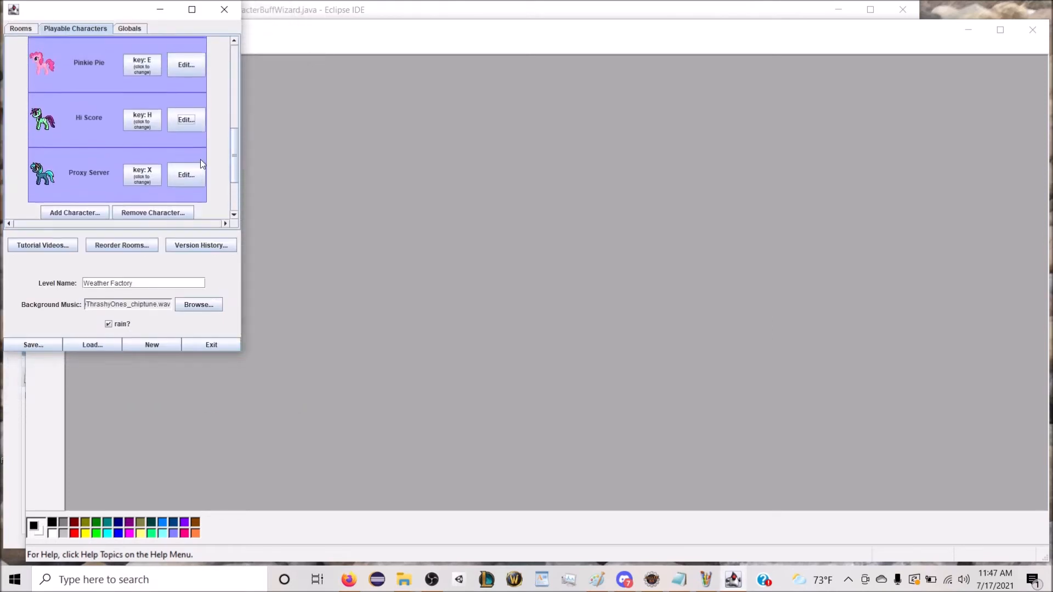
pyautogui.click(186, 64)
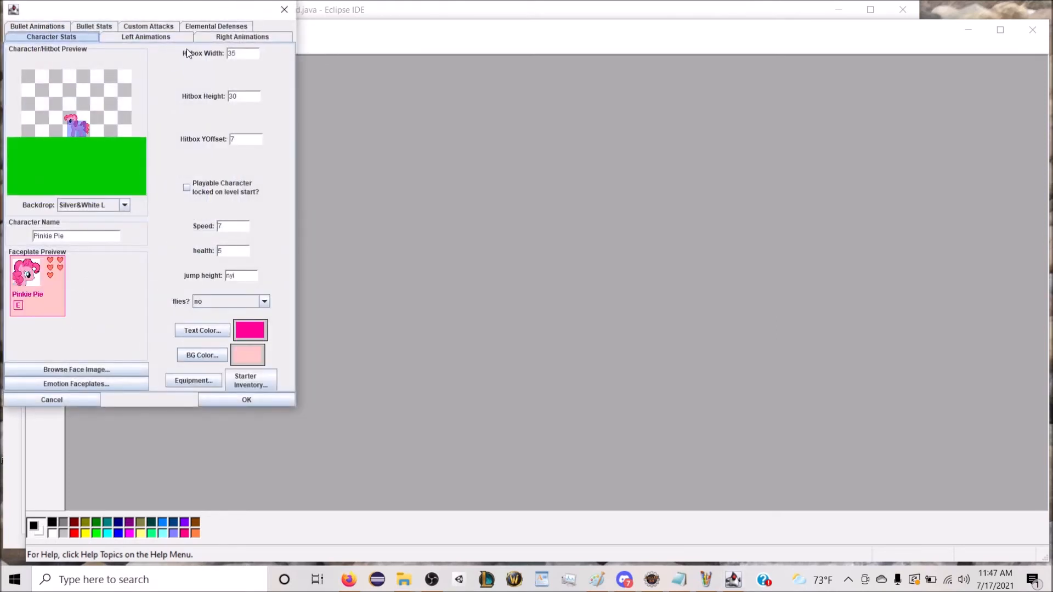
pyautogui.click(189, 379)
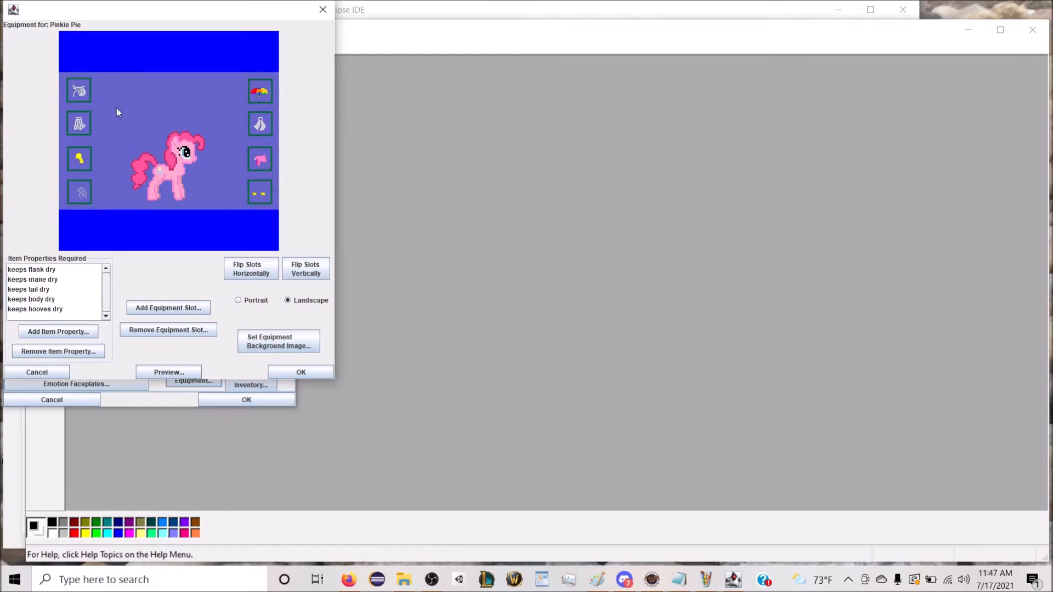
pyautogui.click(80, 91)
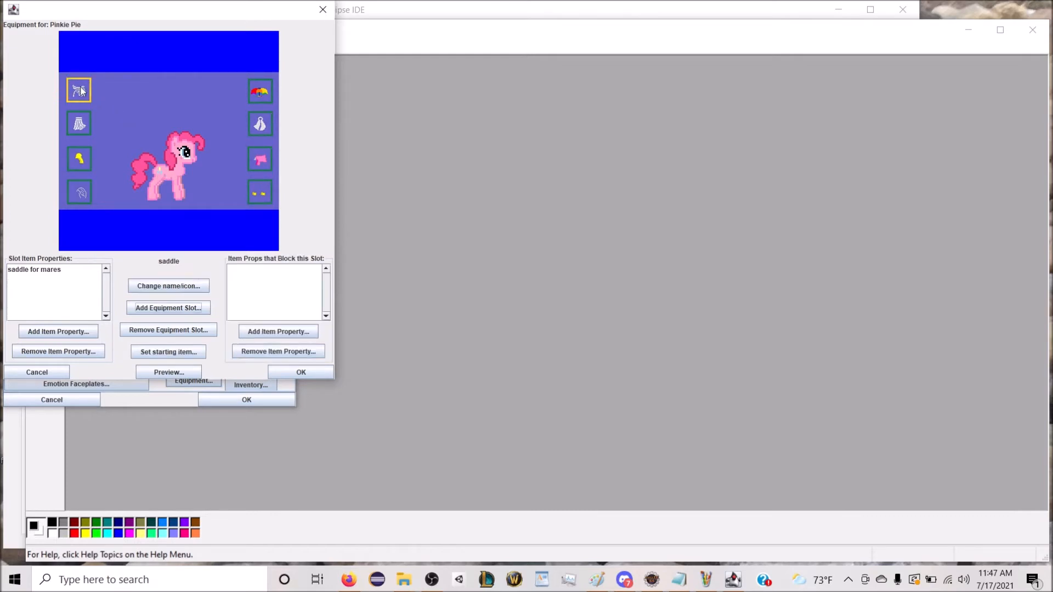
pyautogui.click(143, 106)
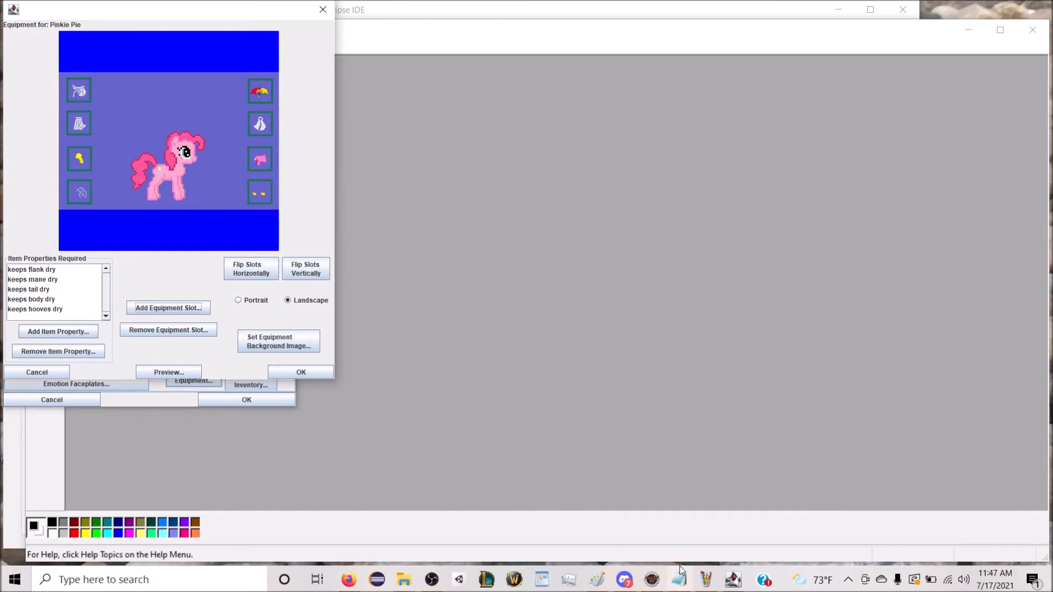
# Step: Switch to Paint, open hi score R motionless from the trotcon special edition folder and select the whole image
pyautogui.click(706, 579)
pyautogui.click(36, 46)
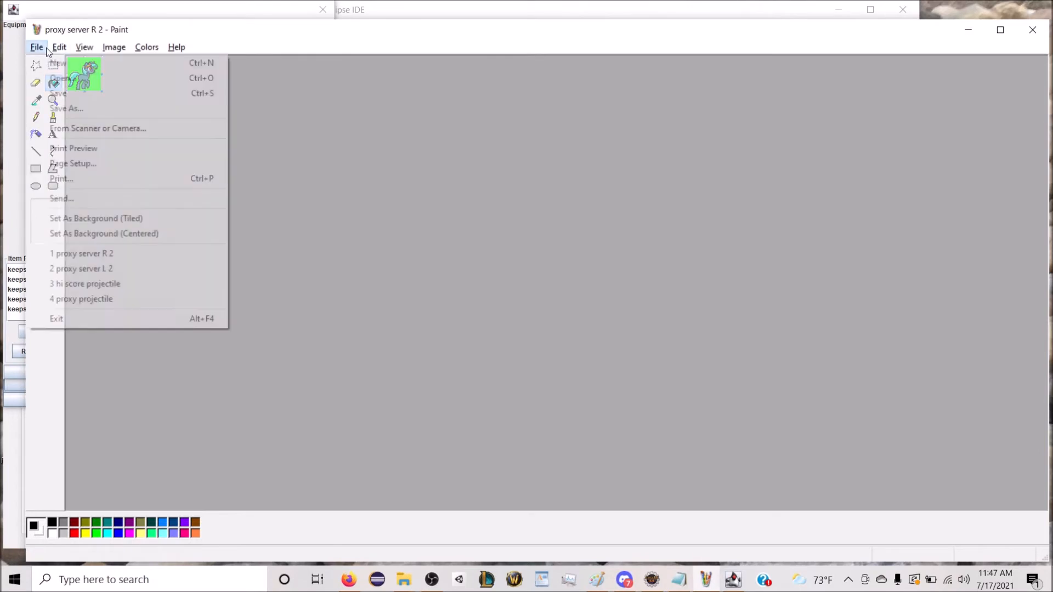
pyautogui.click(55, 74)
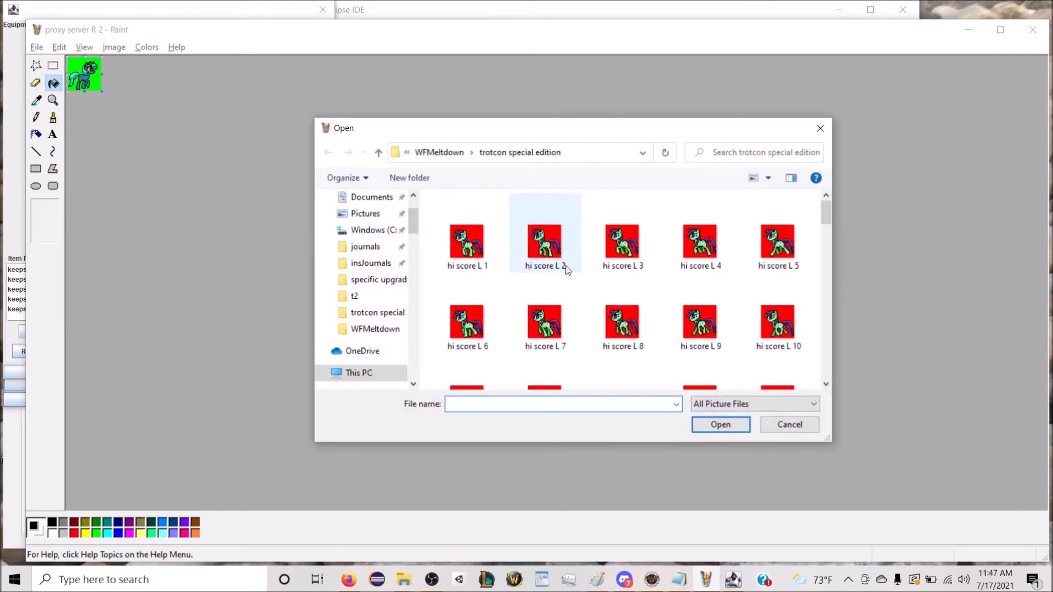
pyautogui.scroll(-1, 567, 269)
pyautogui.scroll(-3, 717, 305)
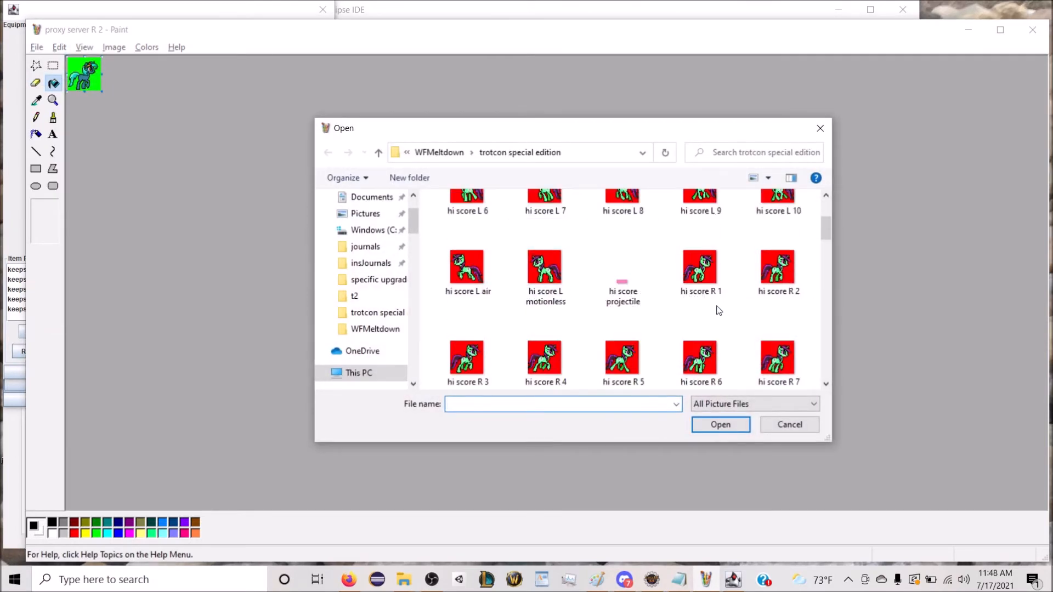
pyautogui.scroll(1, 712, 310)
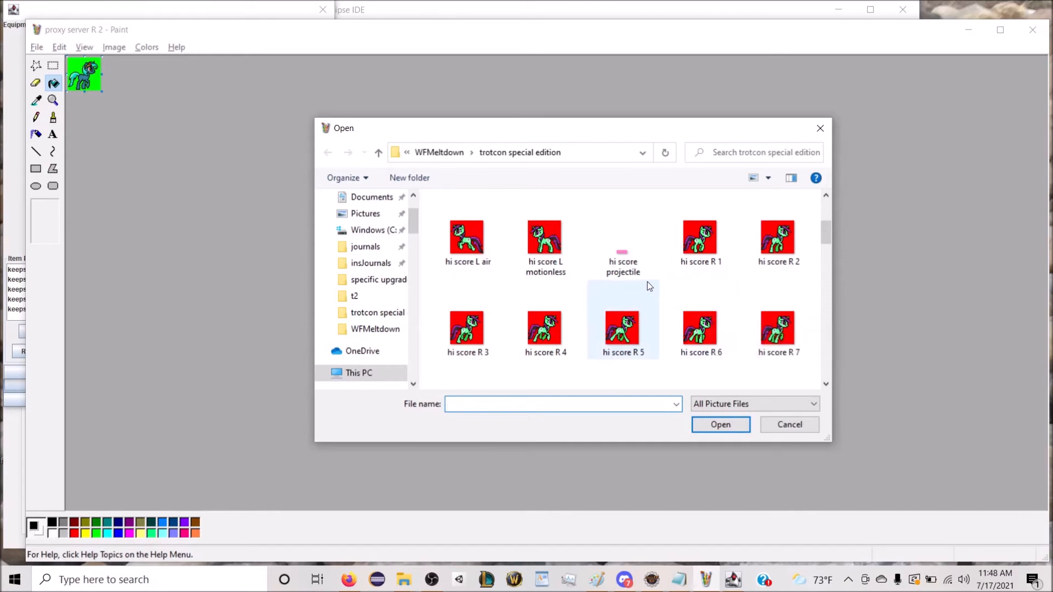
pyautogui.scroll(-1, 648, 282)
pyautogui.doubleClick(768, 349)
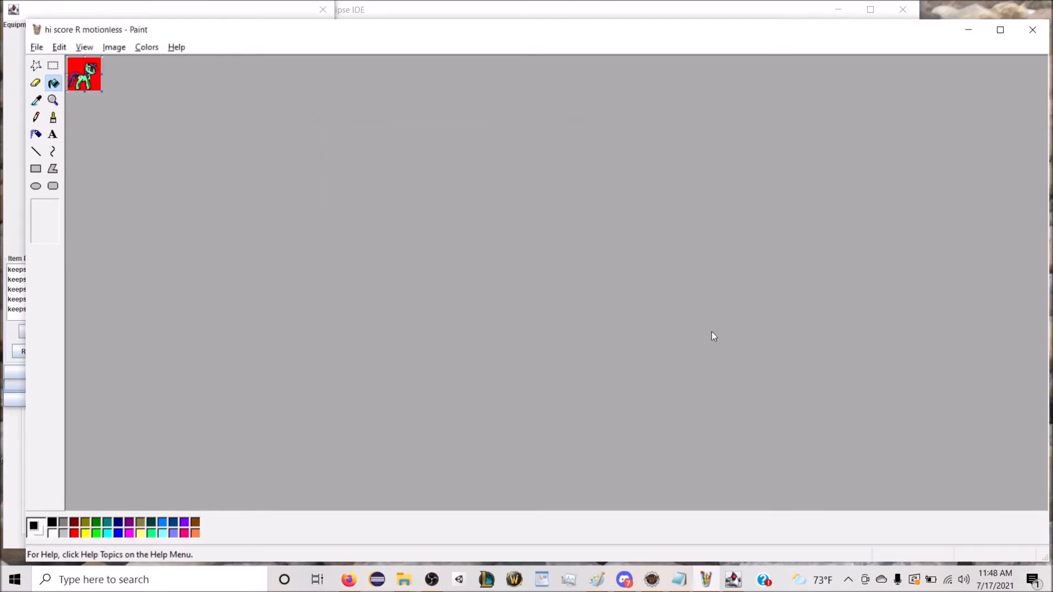
pyautogui.hotkey('ctrl', 'a')
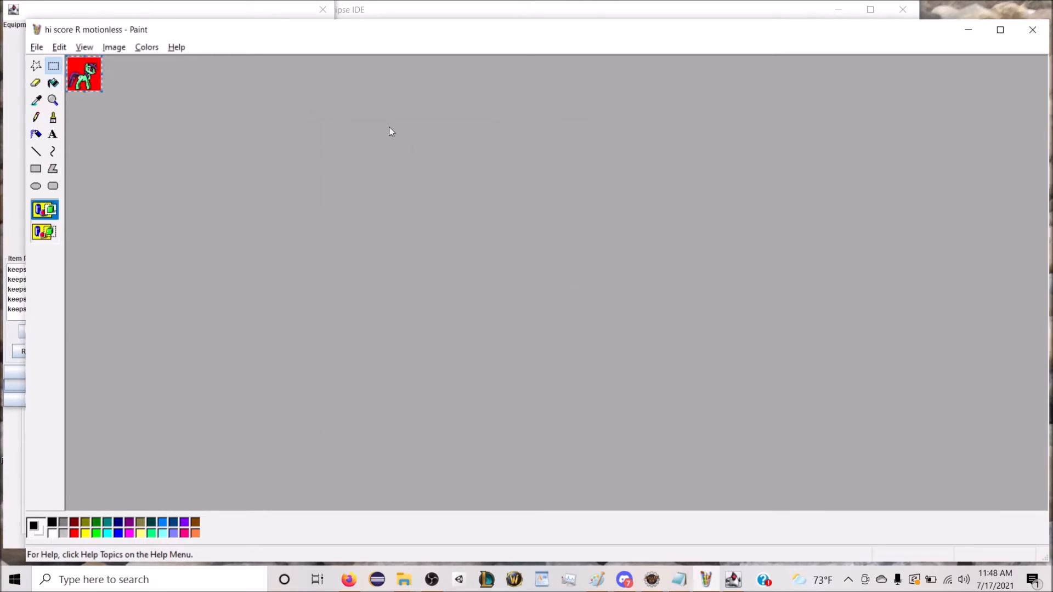
# Step: Try to find the Pinkie equipment image in the WFMeltdown folder for opening in Paint
pyautogui.click(38, 47)
pyautogui.click(56, 78)
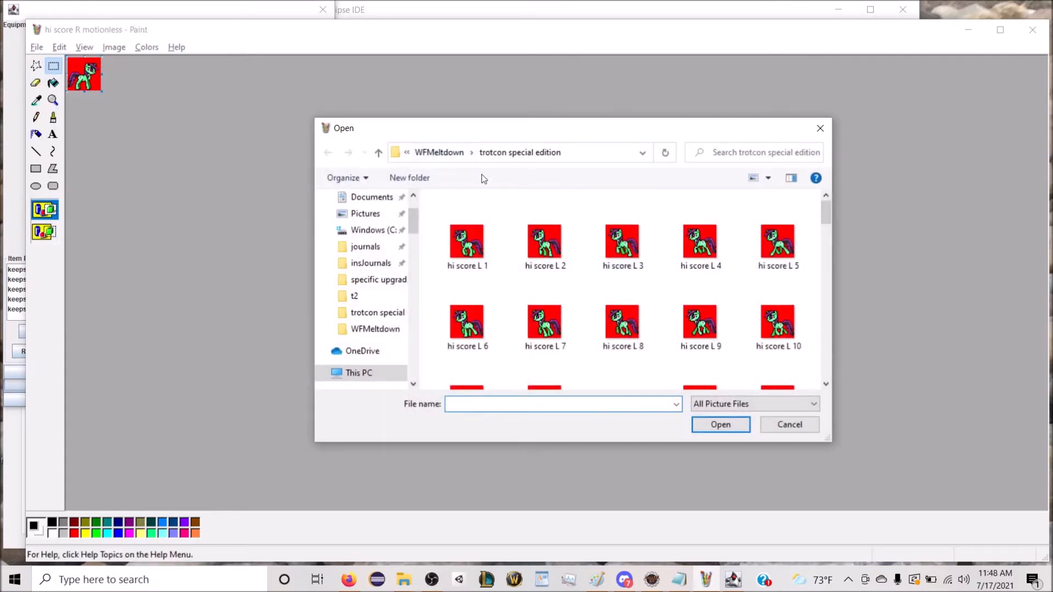
pyautogui.click(453, 156)
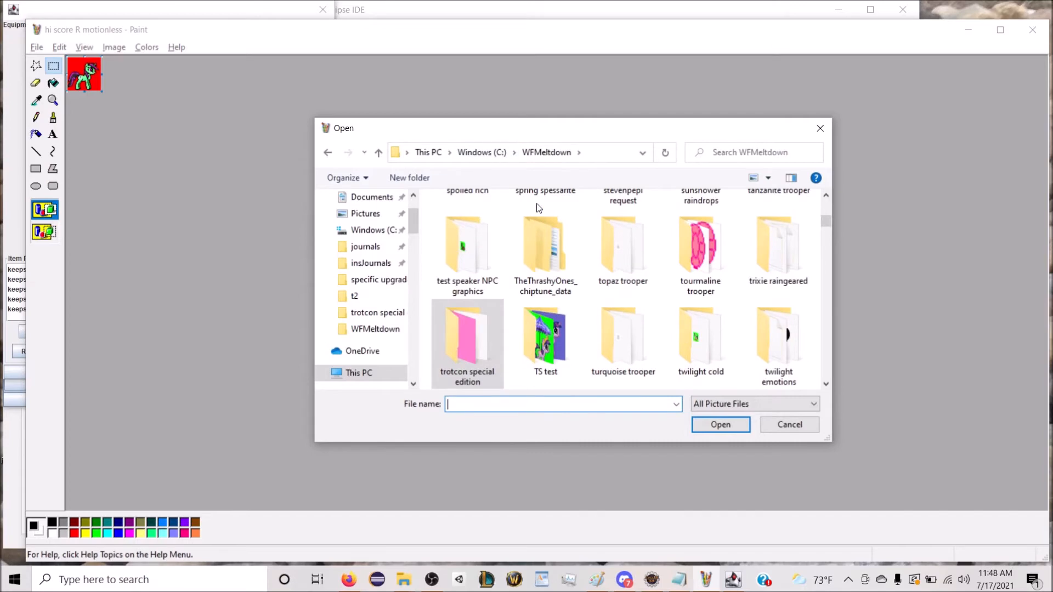
pyautogui.write('pinkie eq')
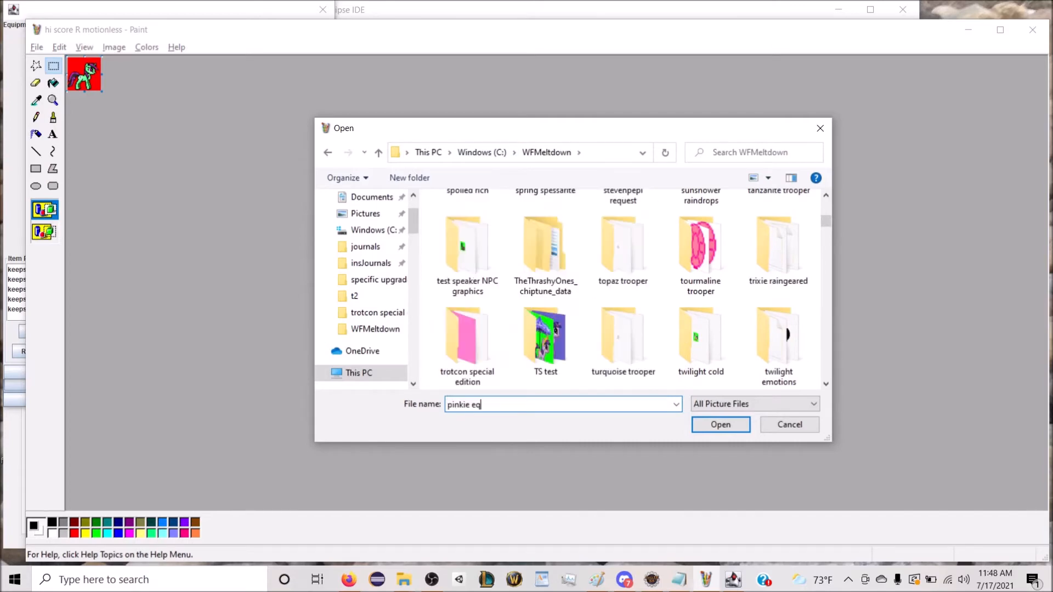
pyautogui.press('BackSpace')
pyautogui.press('BackSpace')
pyautogui.press('BackSpace')
pyautogui.press('BackSpace')
pyautogui.press('BackSpace')
pyautogui.press('BackSpace')
pyautogui.press('BackSpace')
pyautogui.press('BackSpace')
# Step: Browse to the equipment folder in c:\WFMeltdown Project\wfMeltdown\src\images to find an image to open
pyautogui.write('c:\\wfmelt')
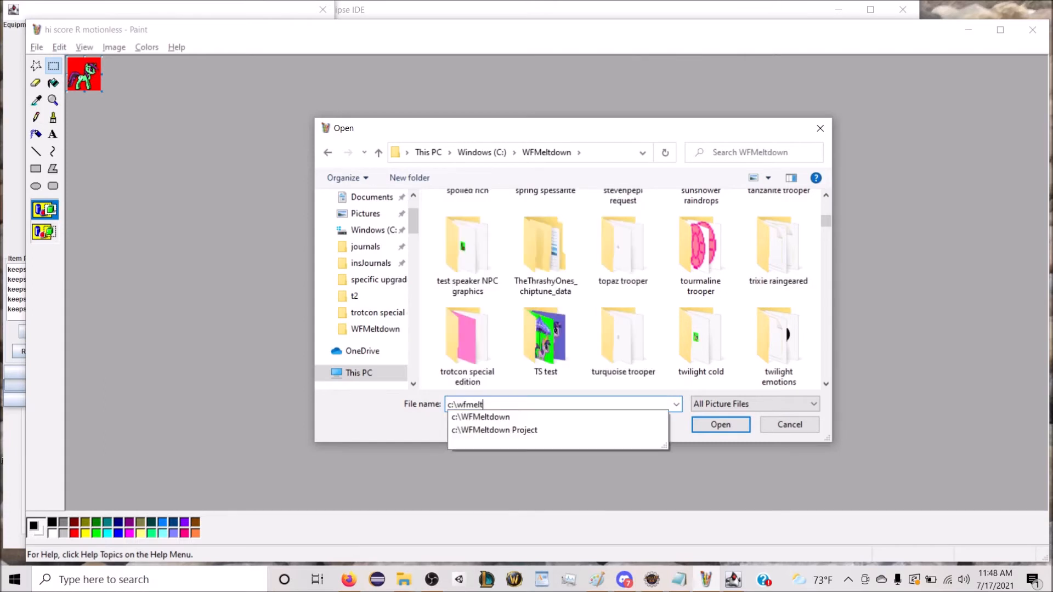
pyautogui.press('Down')
pyautogui.press('Down')
pyautogui.press('Return')
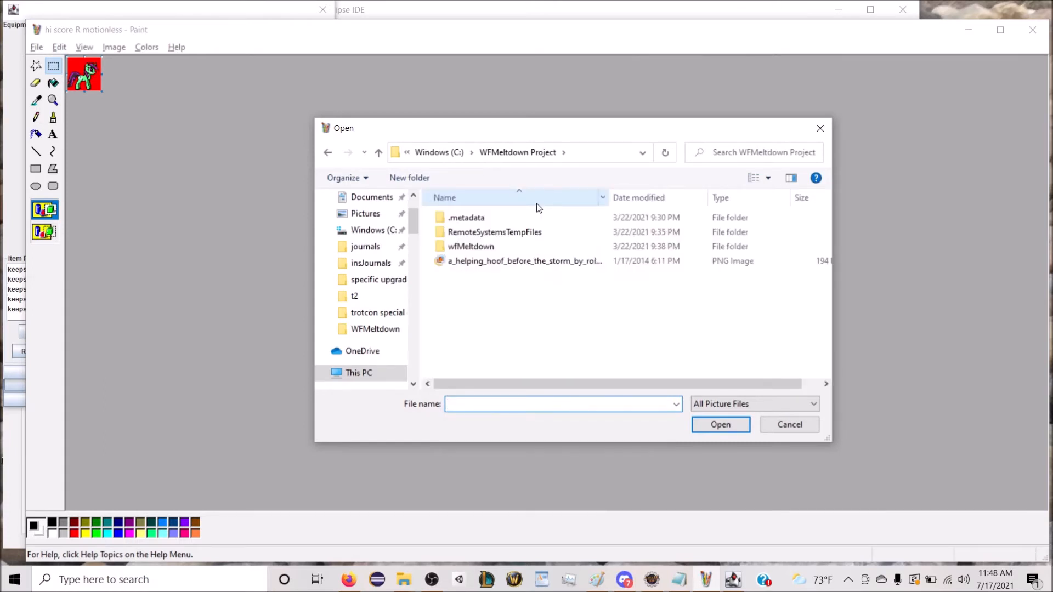
pyautogui.doubleClick(477, 246)
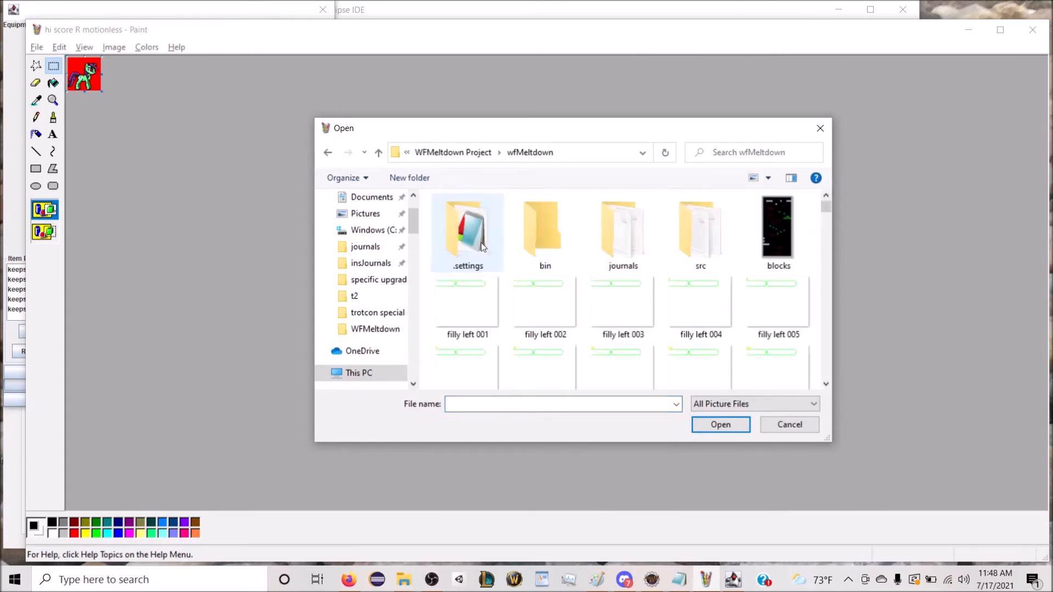
pyautogui.doubleClick(667, 229)
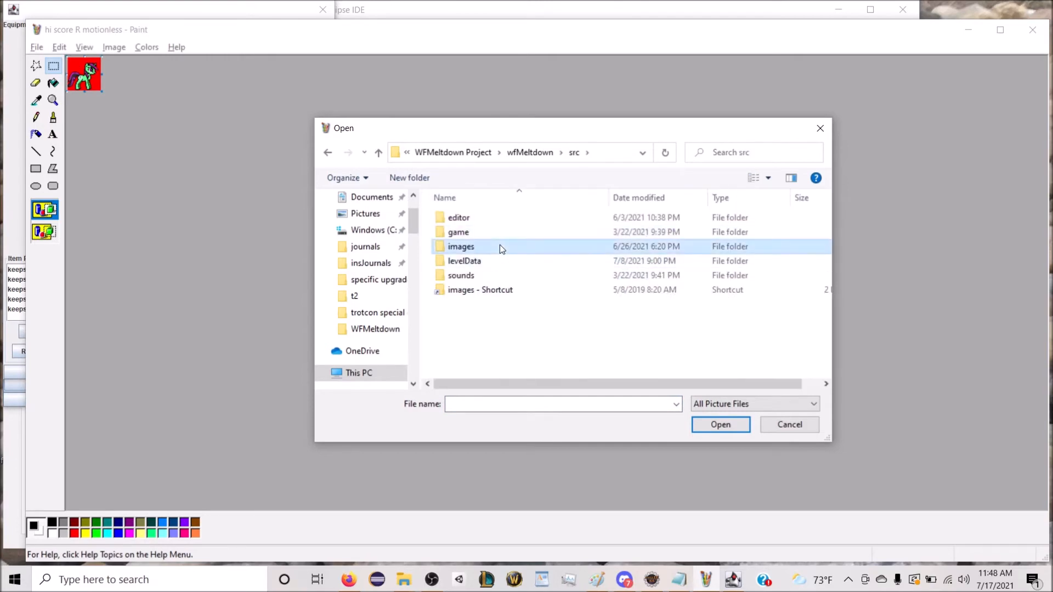
pyautogui.doubleClick(499, 245)
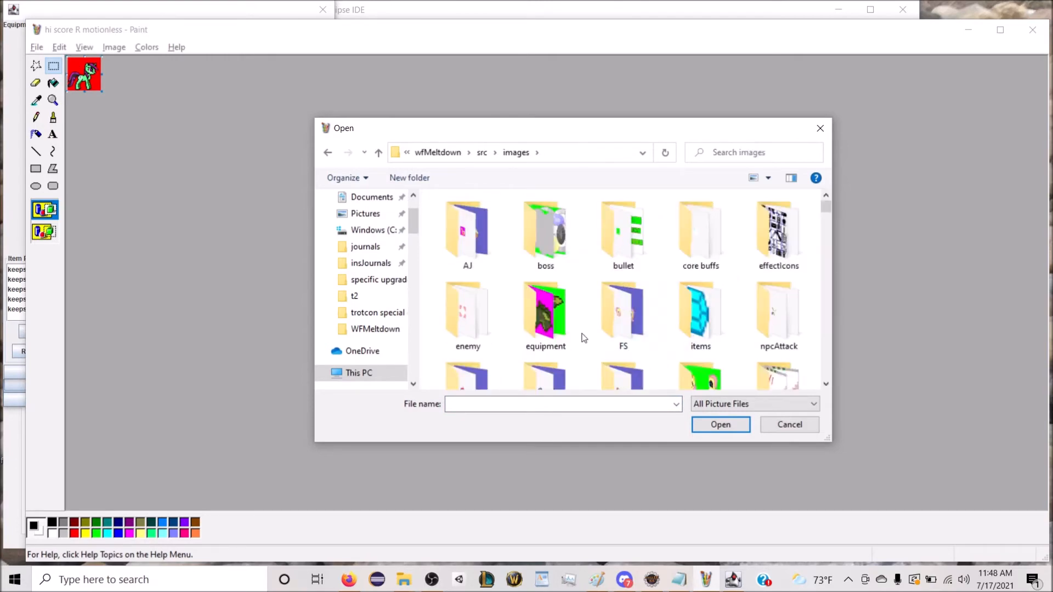
pyautogui.doubleClick(549, 319)
# Step: Look through the image files in the equipment folder for Pinkie Pie's equipment background image
pyautogui.scroll(-5, 637, 304)
pyautogui.scroll(-10, 639, 305)
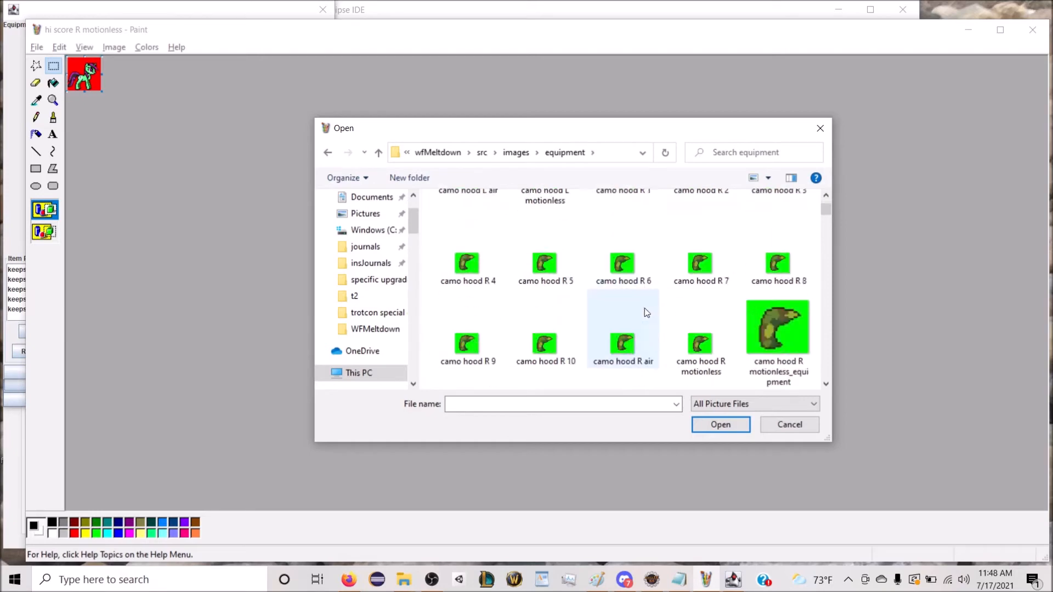
pyautogui.scroll(-10, 678, 316)
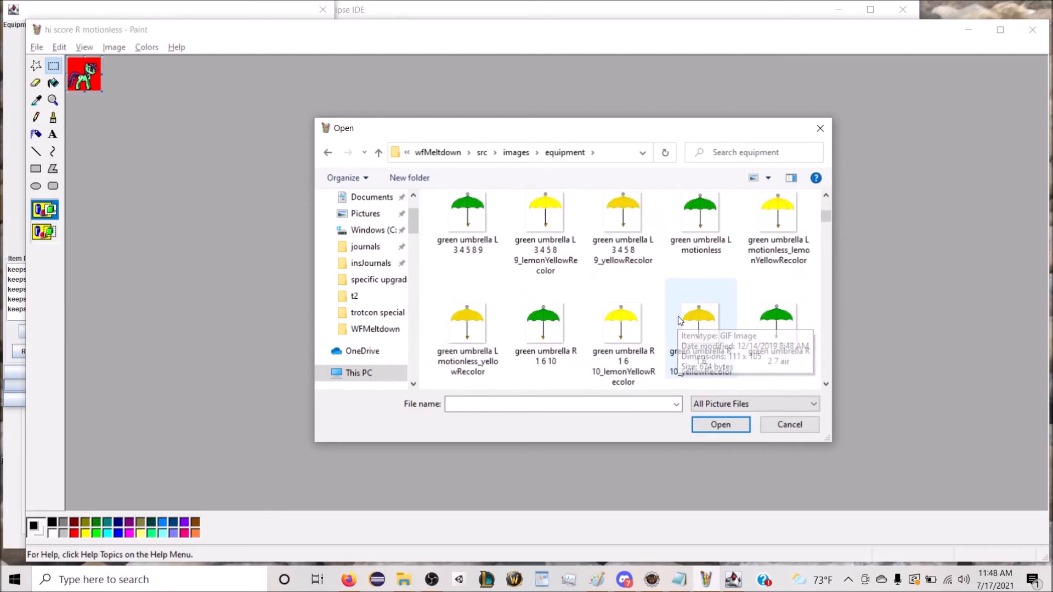
pyautogui.scroll(-8, 687, 315)
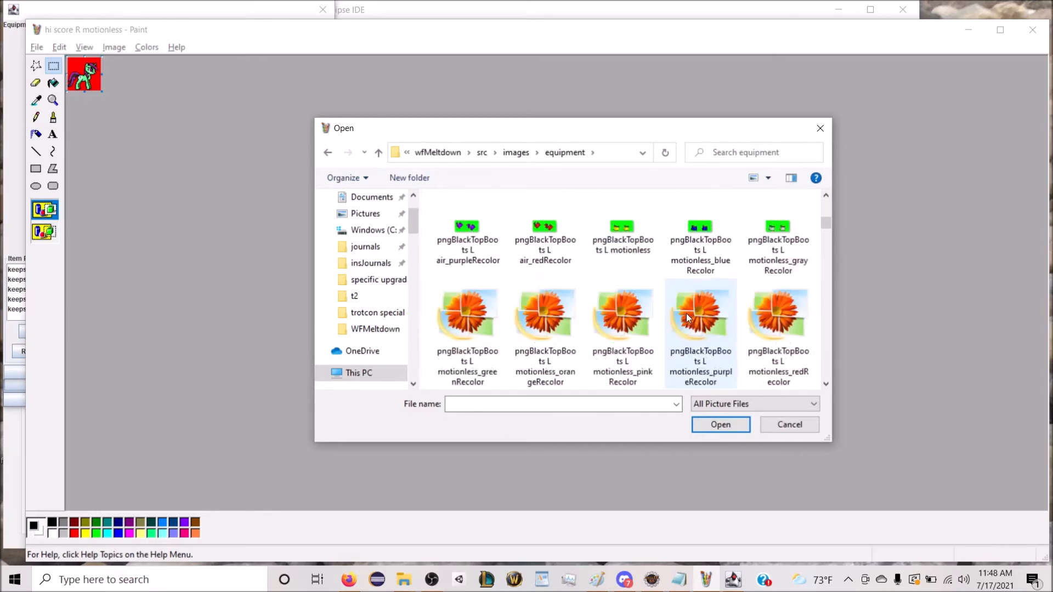
pyautogui.scroll(-10, 727, 326)
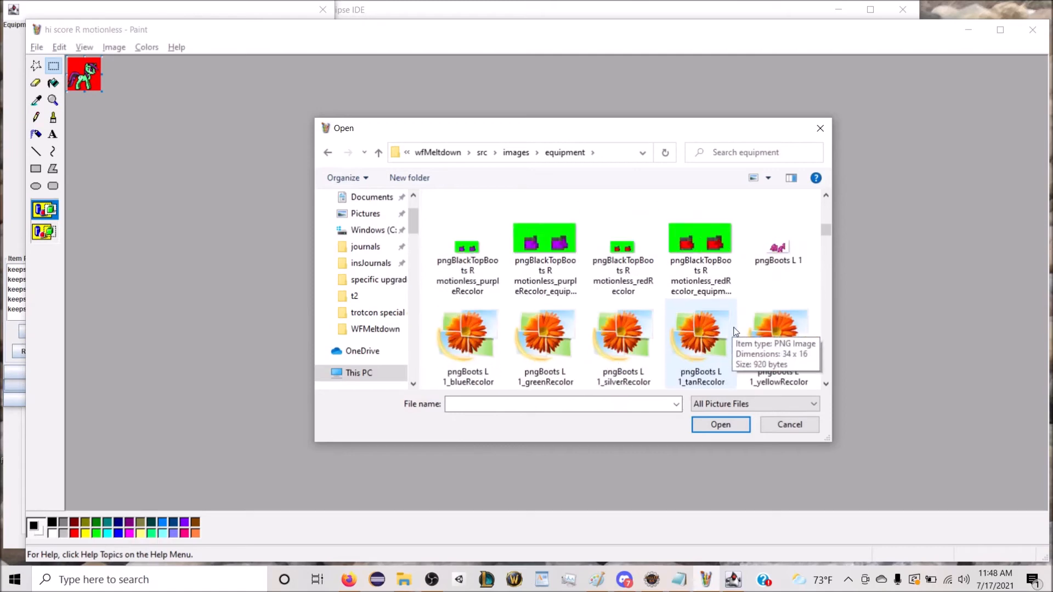
pyautogui.scroll(-10, 752, 335)
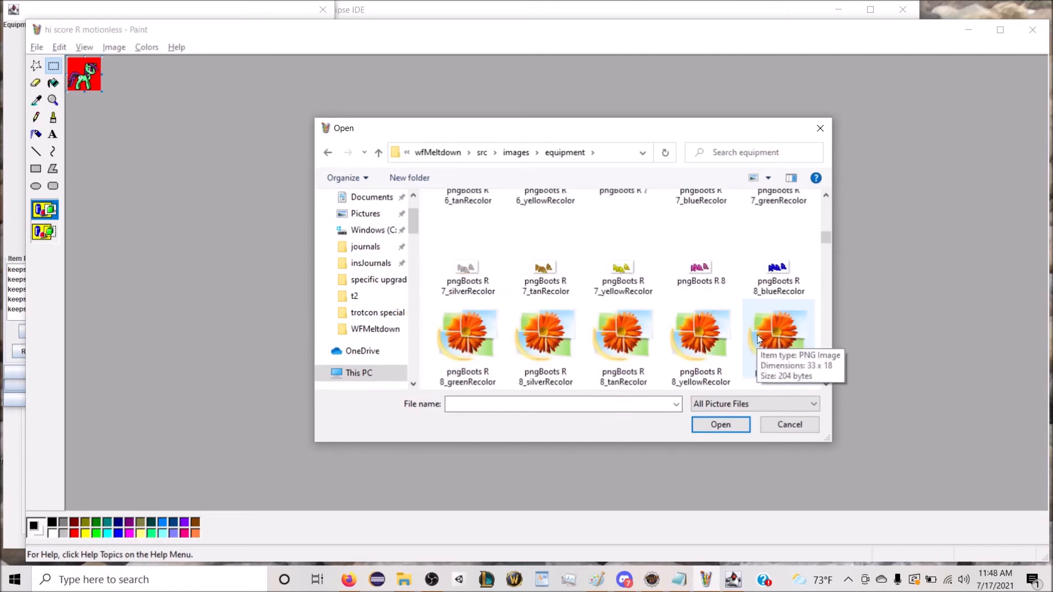
pyautogui.scroll(-10, 768, 325)
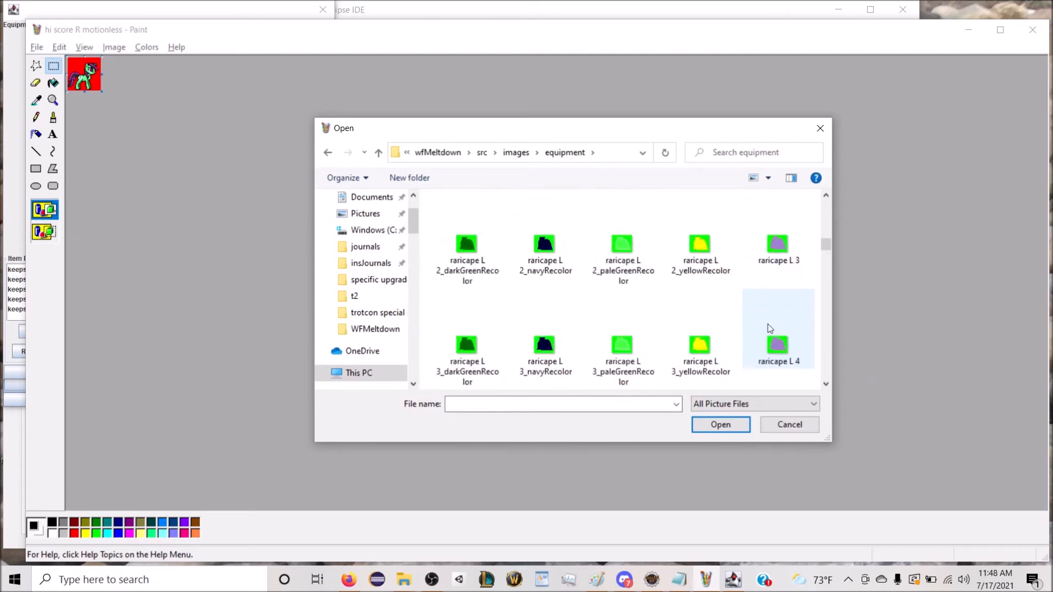
pyautogui.scroll(-10, 772, 327)
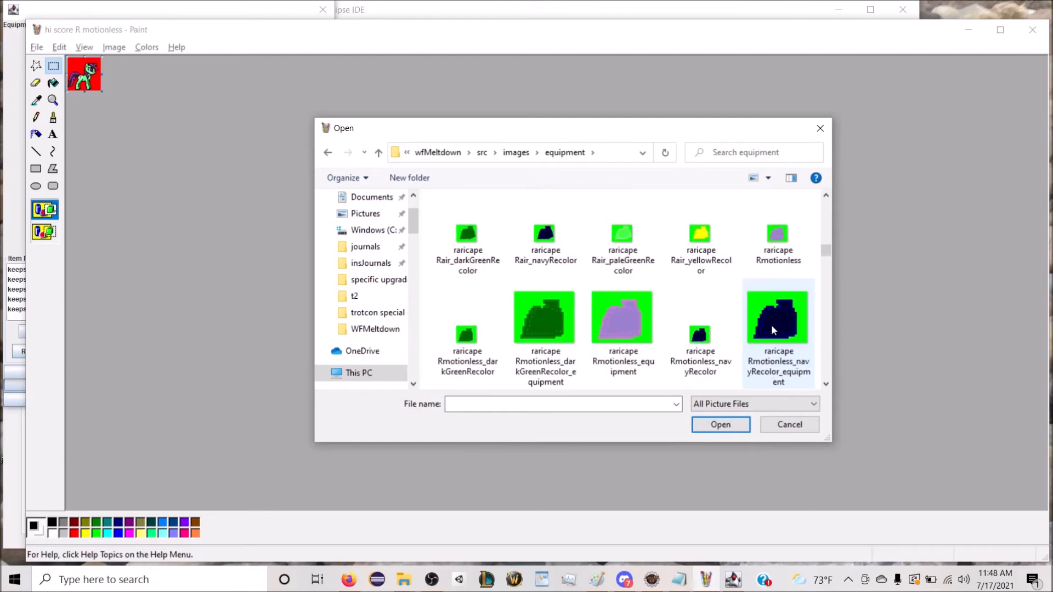
pyautogui.scroll(-7, 772, 328)
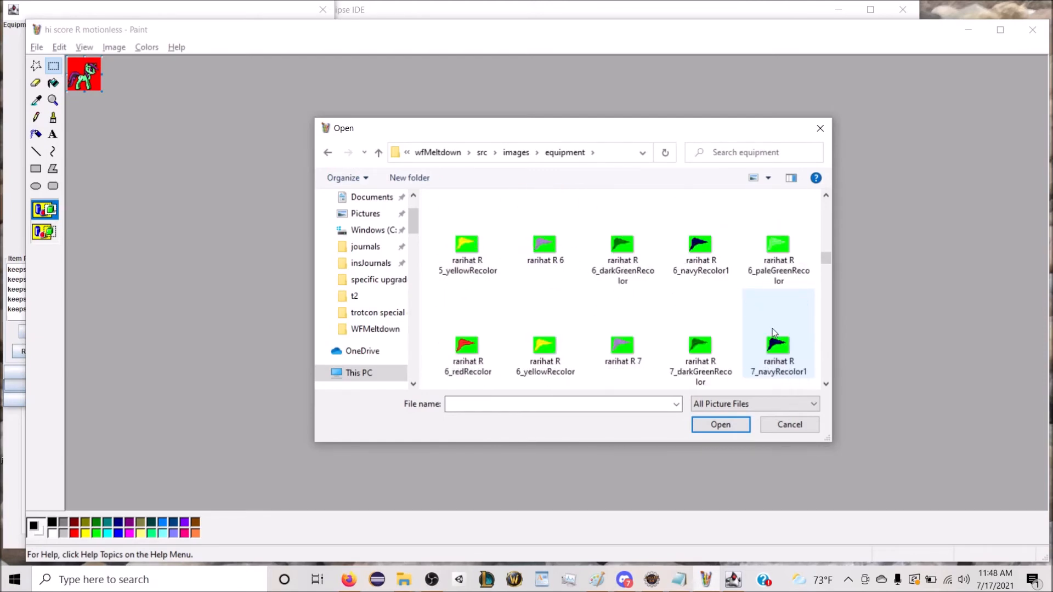
pyautogui.scroll(-3, 771, 328)
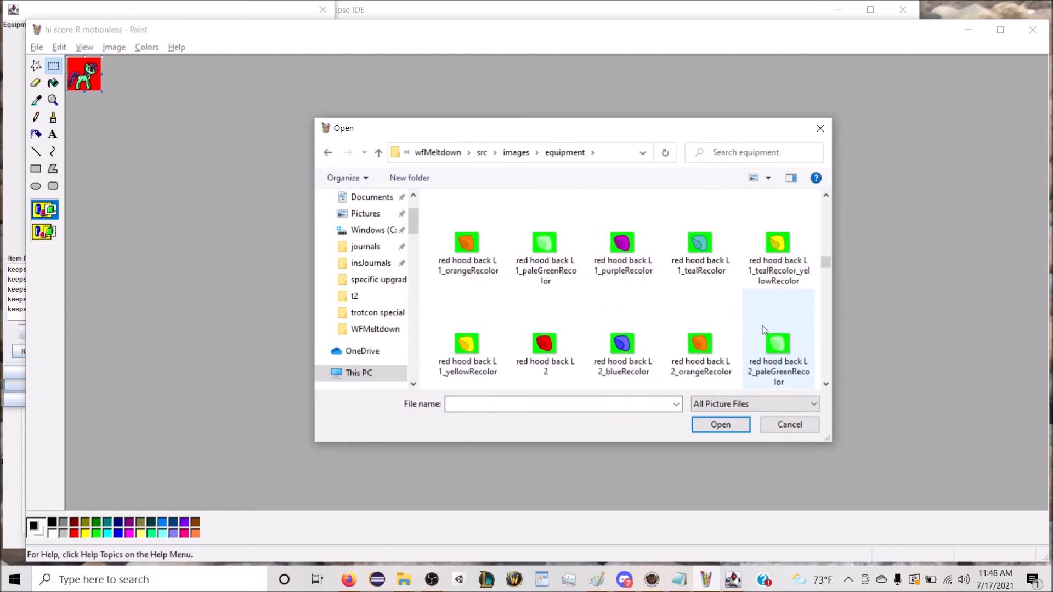
pyautogui.scroll(8, 768, 323)
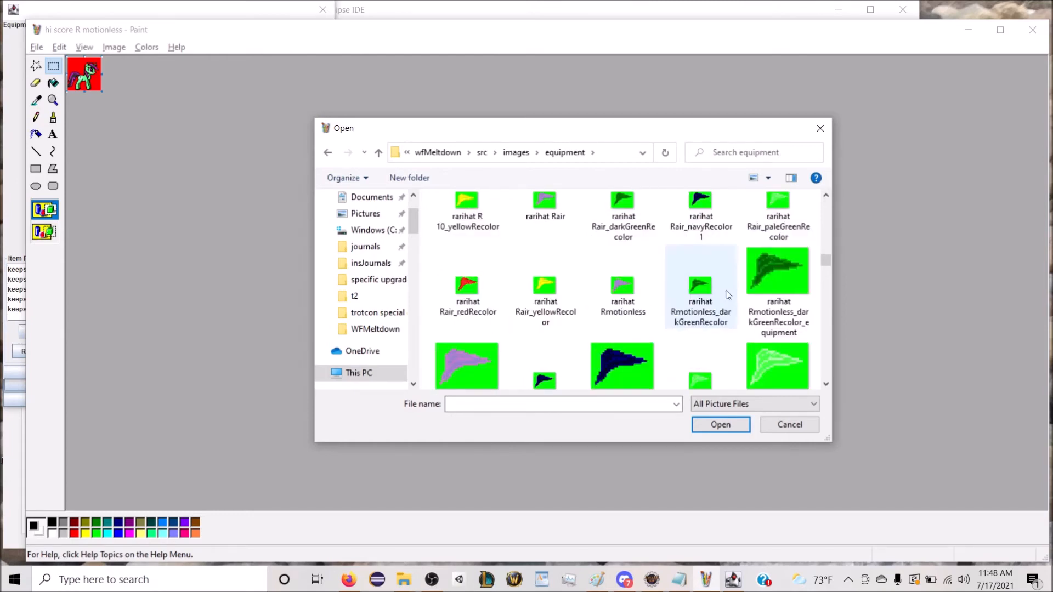
pyautogui.scroll(2, 728, 295)
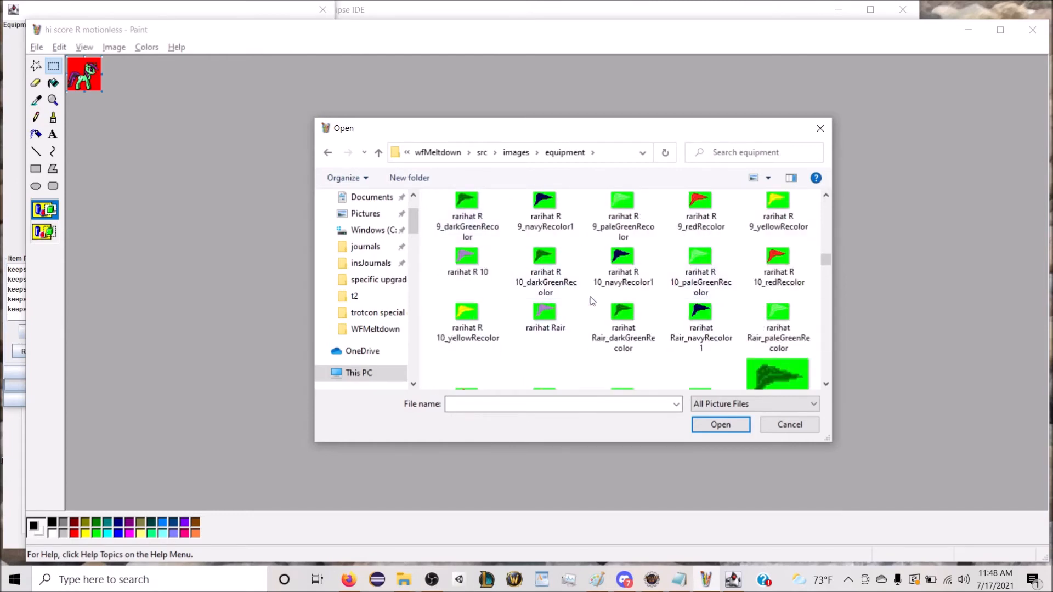
pyautogui.scroll(2, 595, 302)
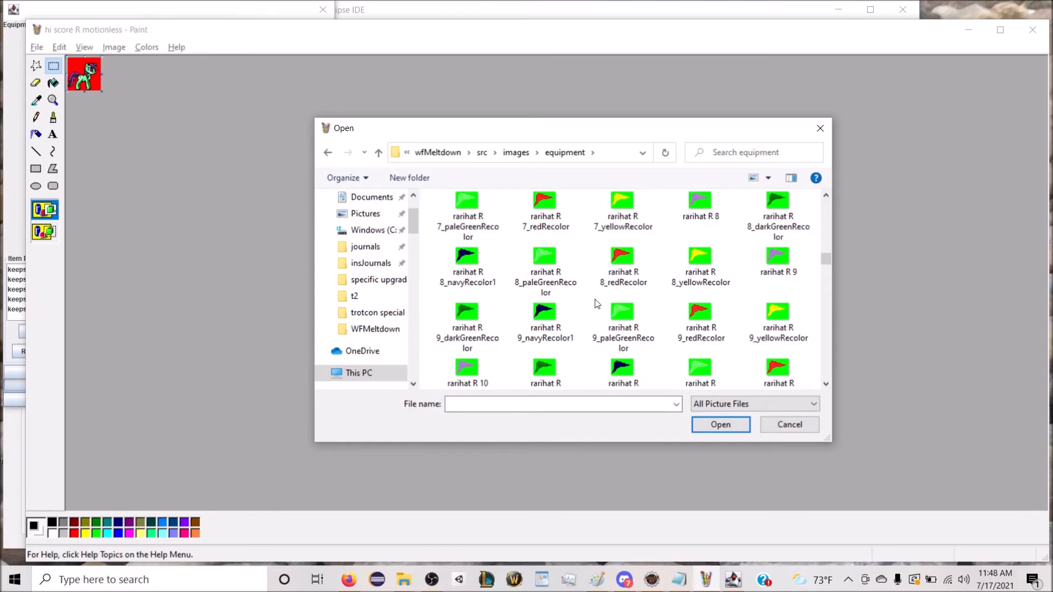
pyautogui.scroll(10, 597, 303)
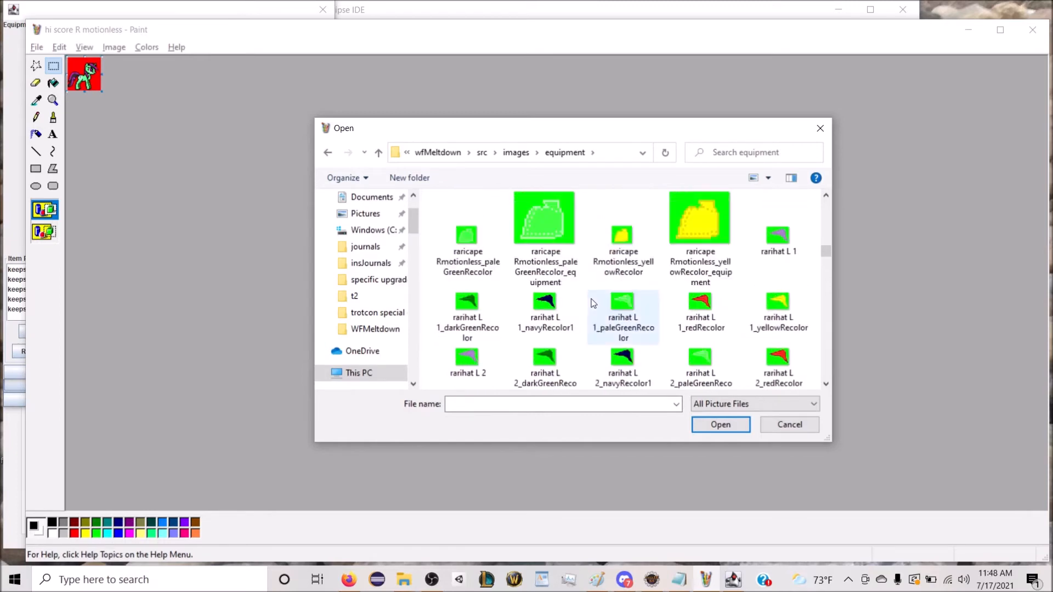
pyautogui.scroll(1, 634, 289)
pyautogui.scroll(-6, 634, 288)
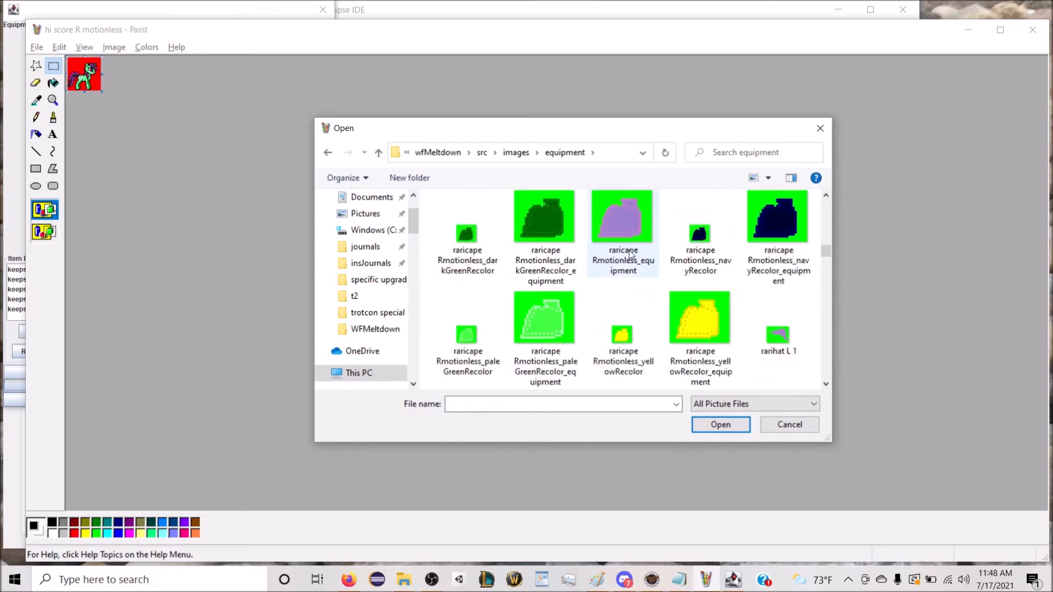
pyautogui.scroll(-8, 629, 259)
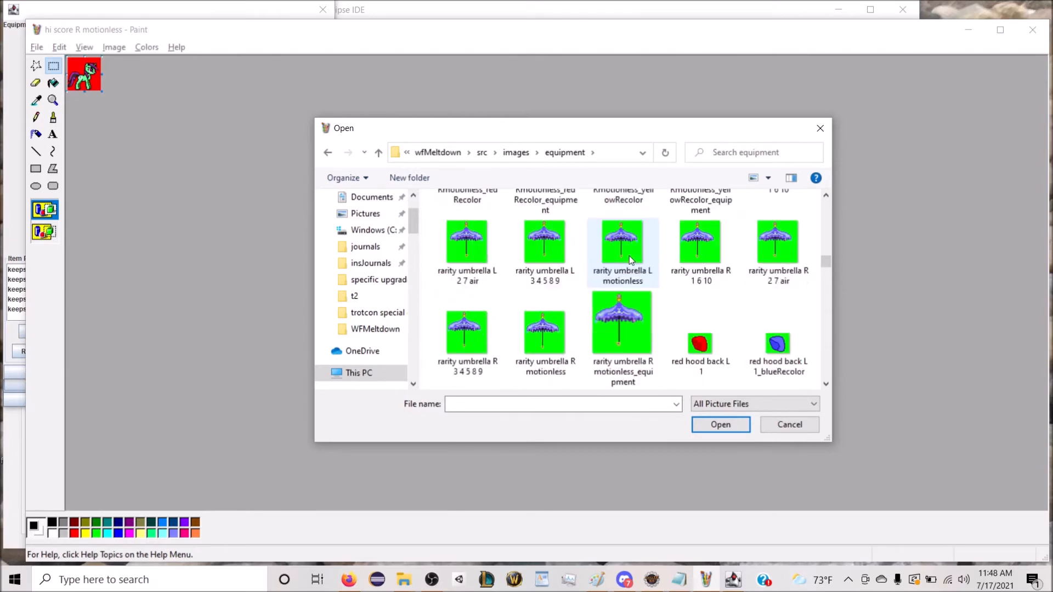
pyautogui.scroll(-6, 633, 256)
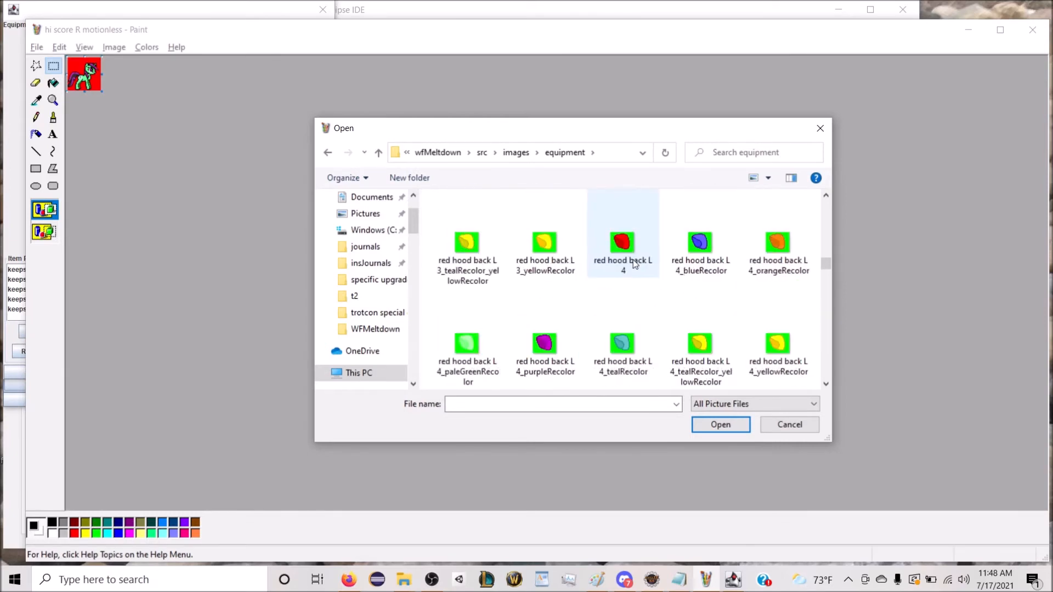
pyautogui.scroll(-10, 633, 261)
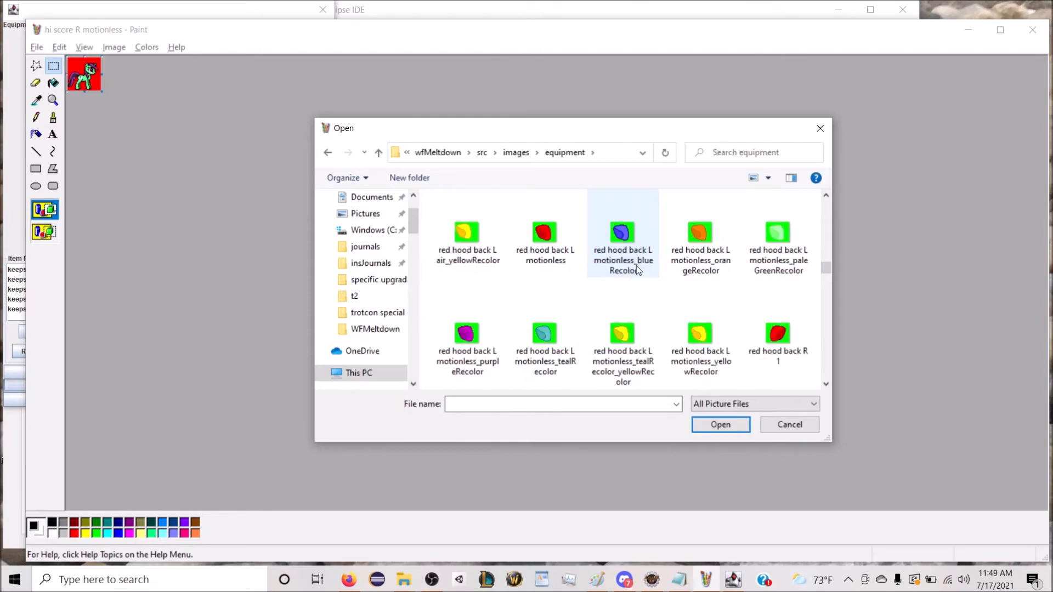
pyautogui.scroll(-10, 636, 269)
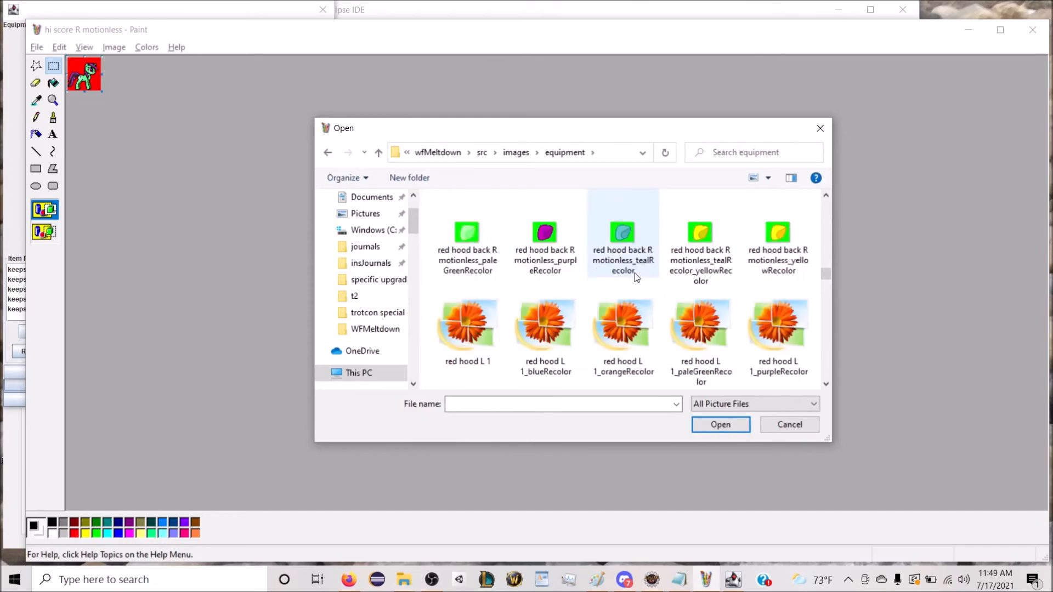
pyautogui.scroll(-9, 634, 271)
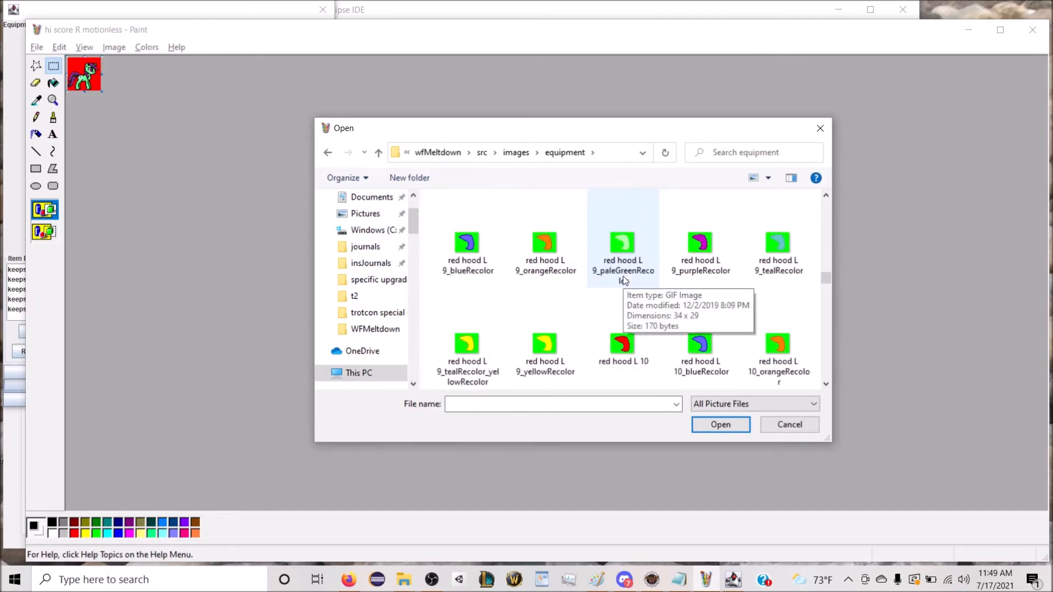
pyautogui.scroll(9, 623, 278)
pyautogui.scroll(5, 696, 284)
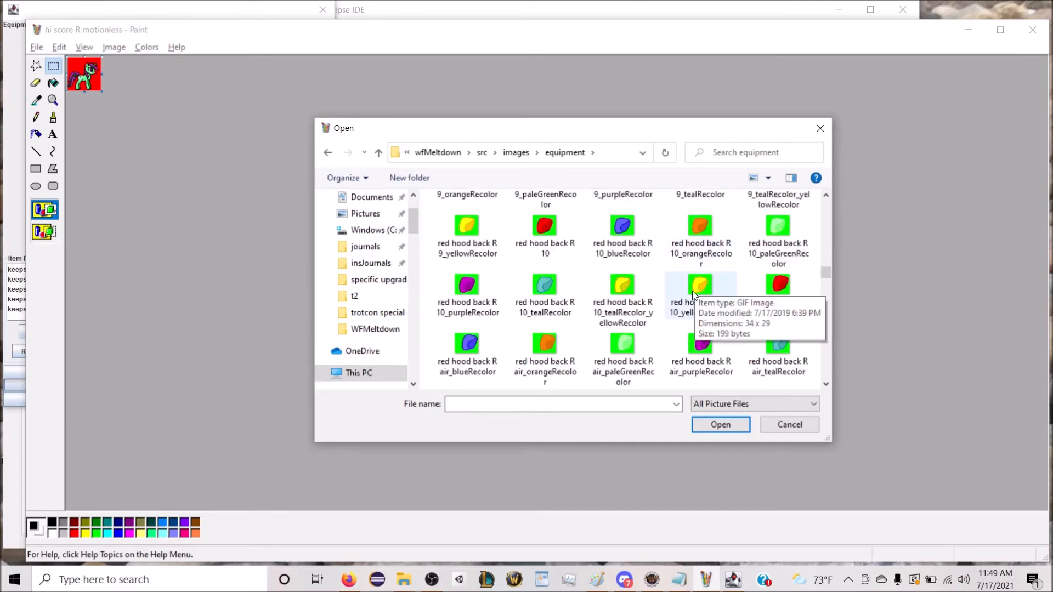
pyautogui.scroll(-5, 700, 287)
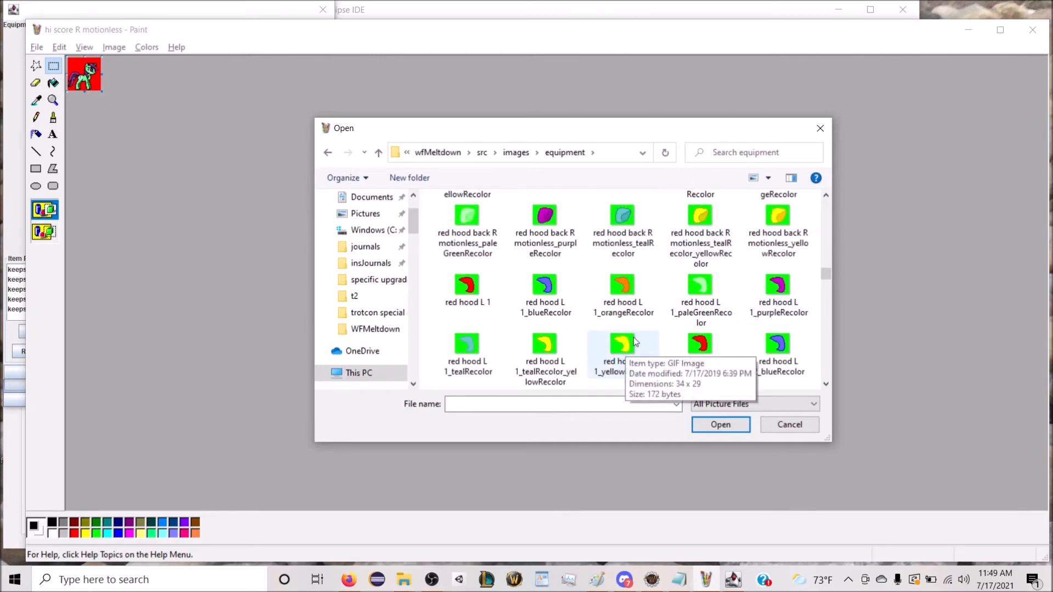
pyautogui.scroll(-10, 702, 248)
pyautogui.scroll(-8, 702, 248)
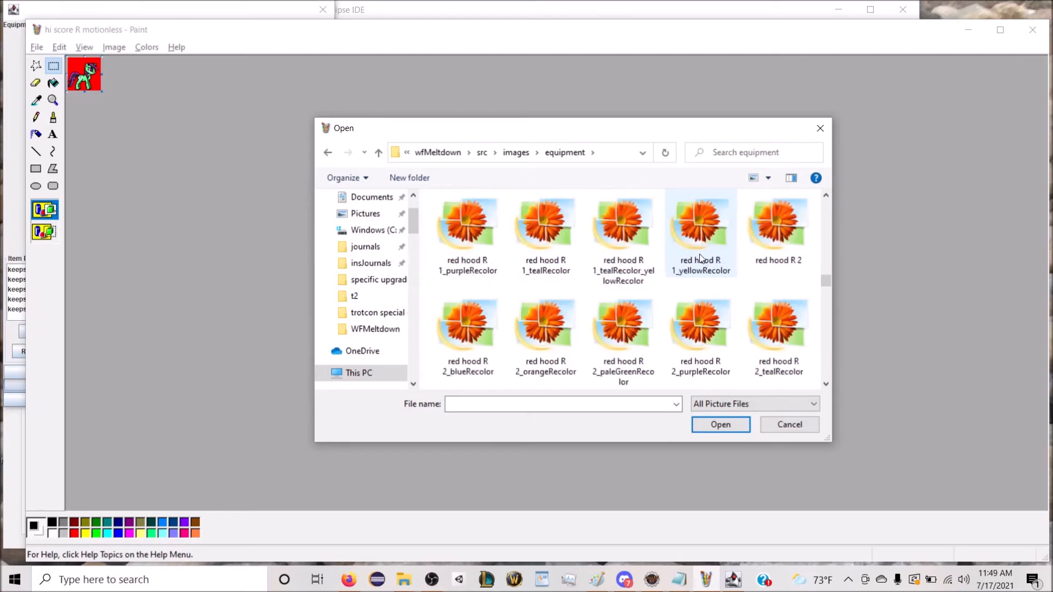
pyautogui.scroll(-3, 702, 258)
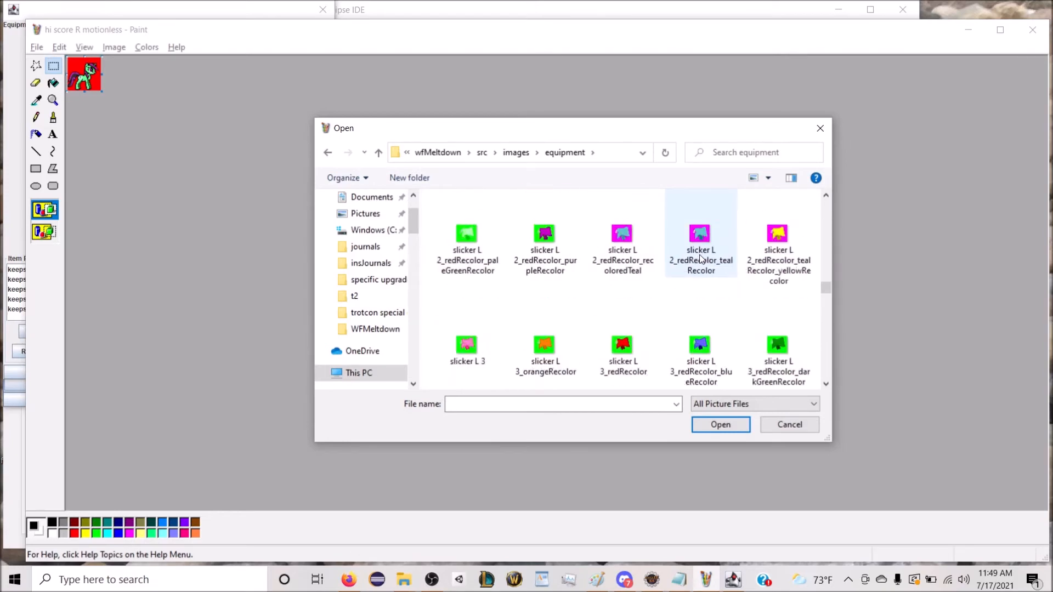
pyautogui.scroll(-8, 700, 258)
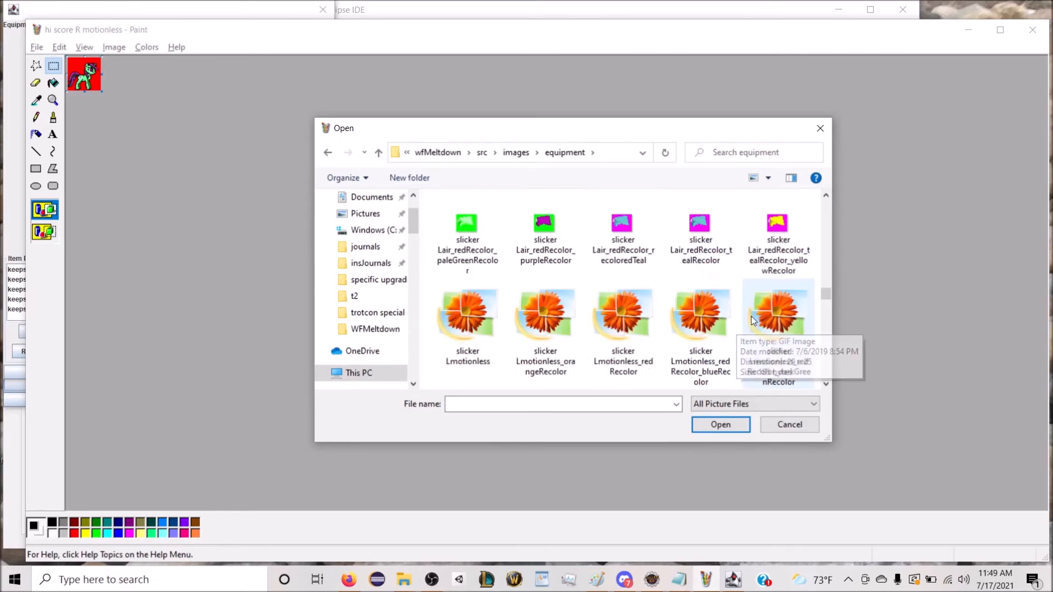
pyautogui.scroll(-10, 790, 329)
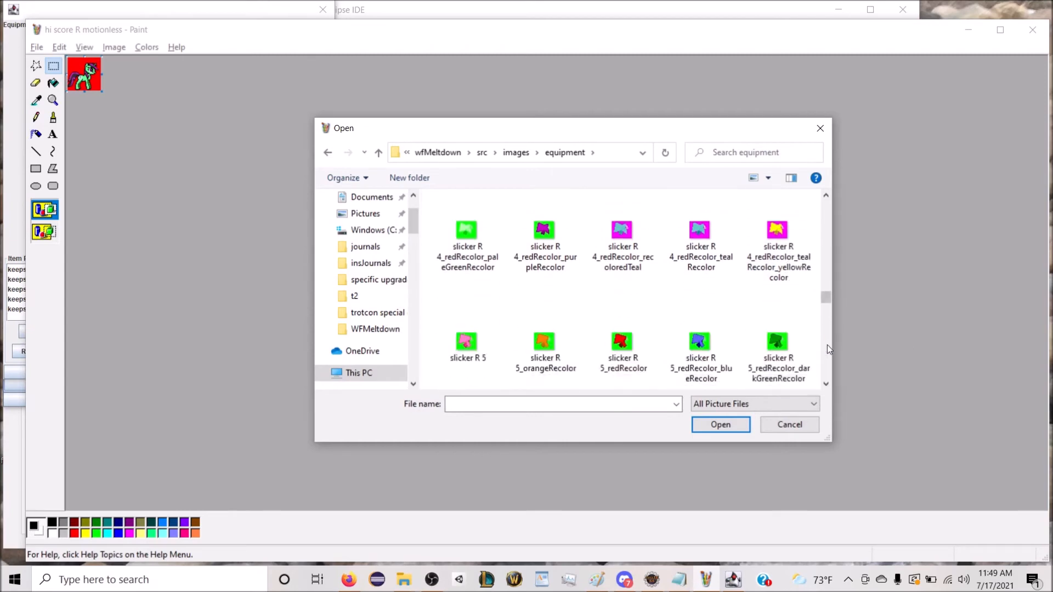
pyautogui.scroll(-15, 831, 361)
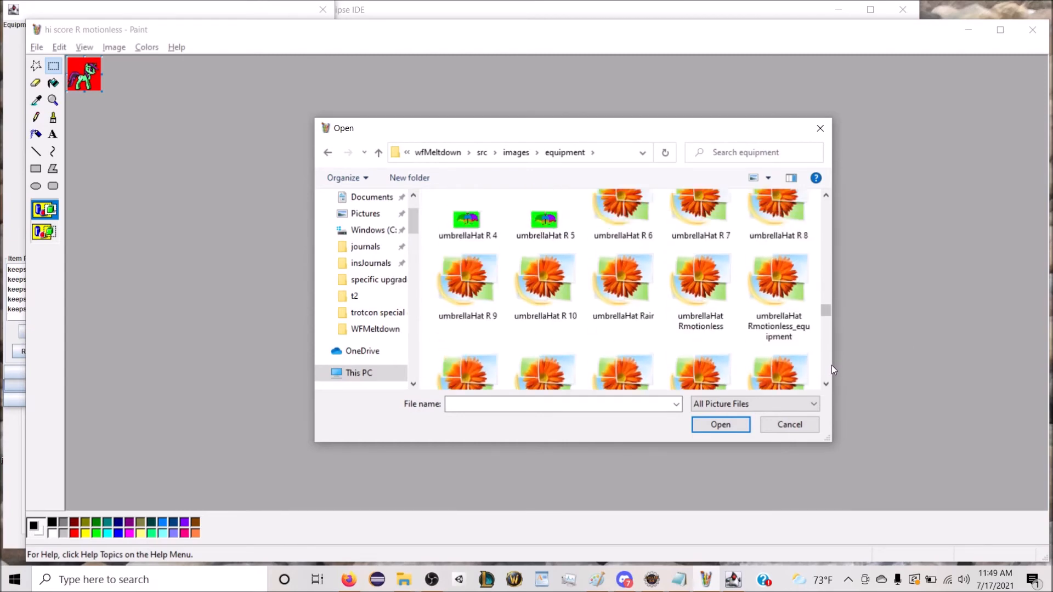
pyautogui.scroll(-8, 832, 366)
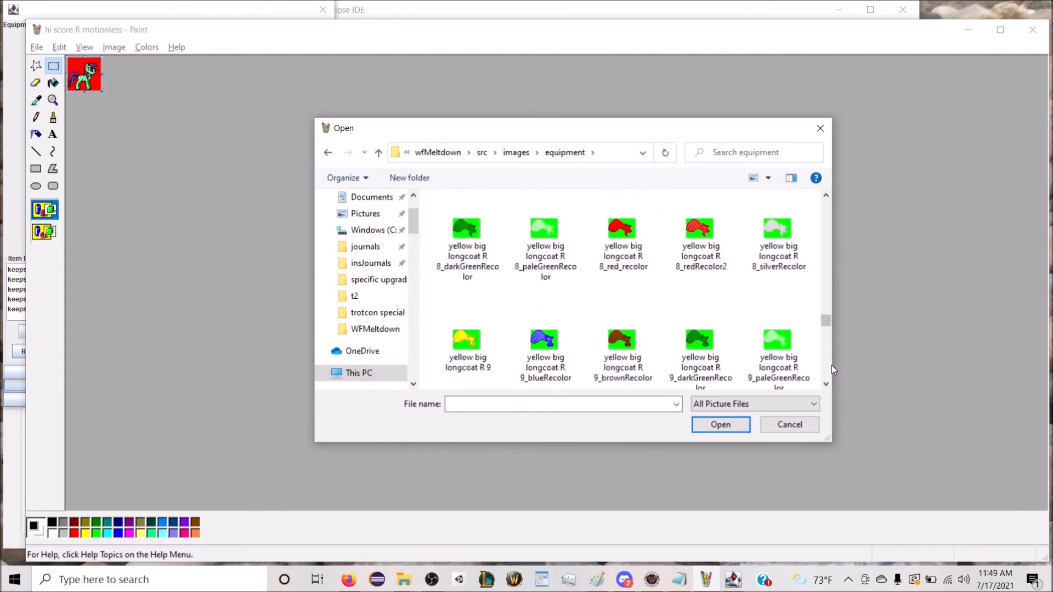
pyautogui.scroll(-15, 832, 365)
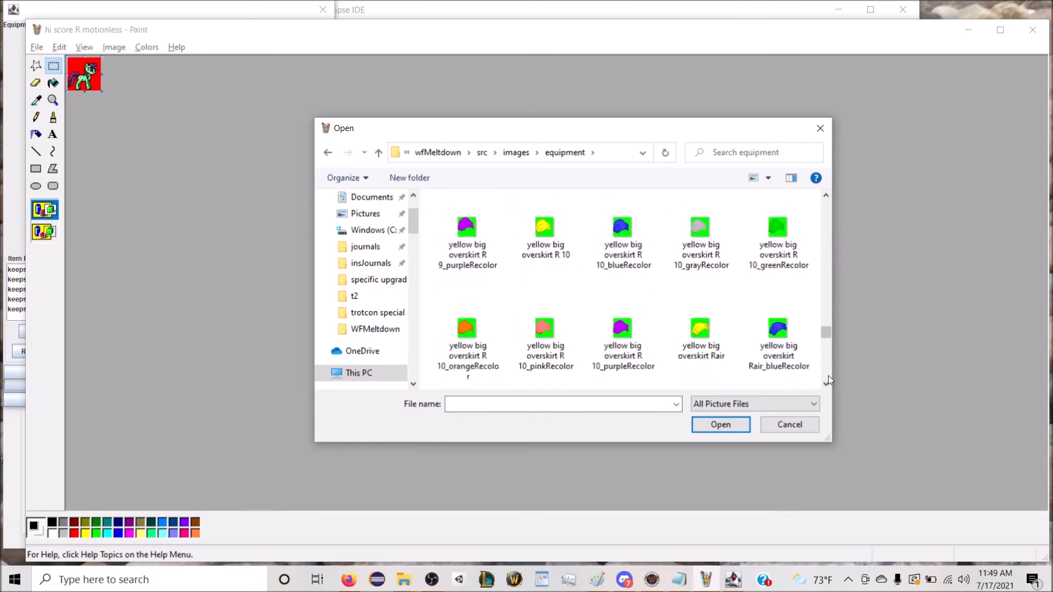
pyautogui.scroll(-15, 829, 376)
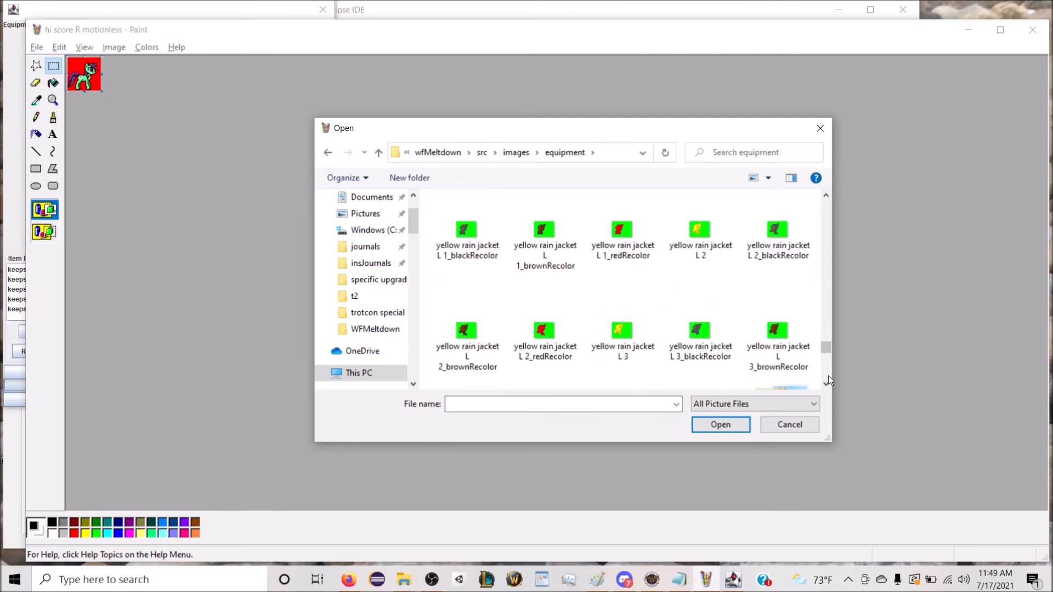
pyautogui.scroll(-15, 828, 376)
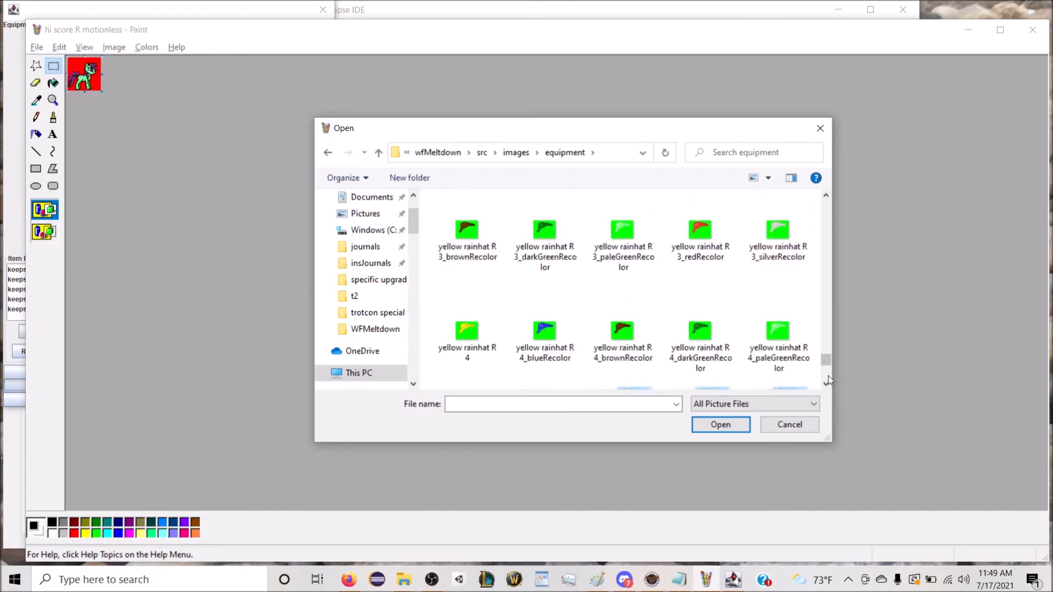
# Step: Open R motionless_equipment from the RD folder inside the project's src\images folder
pyautogui.scroll(-10, 828, 376)
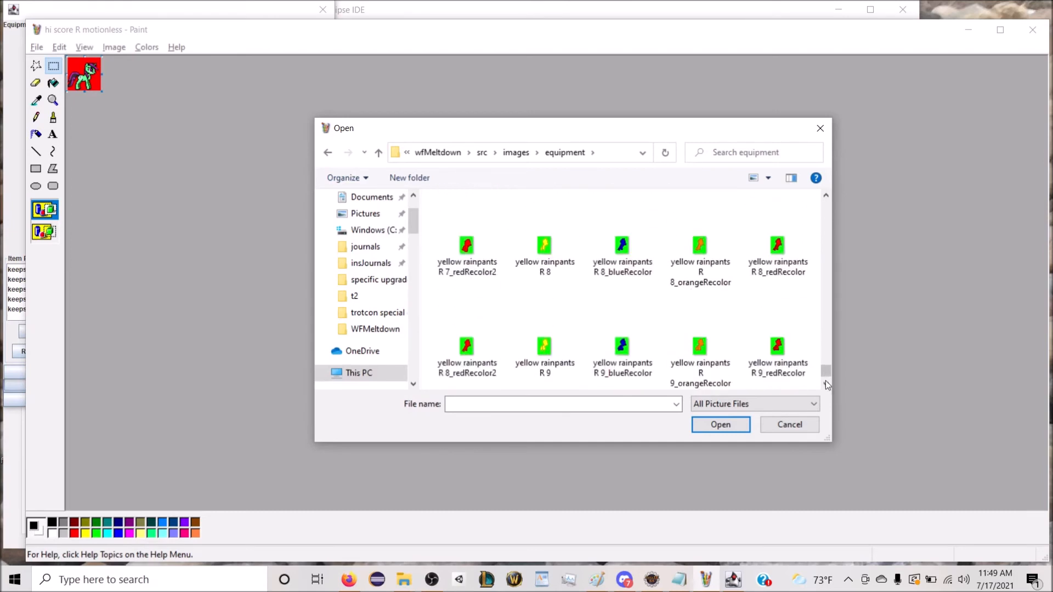
pyautogui.click(518, 153)
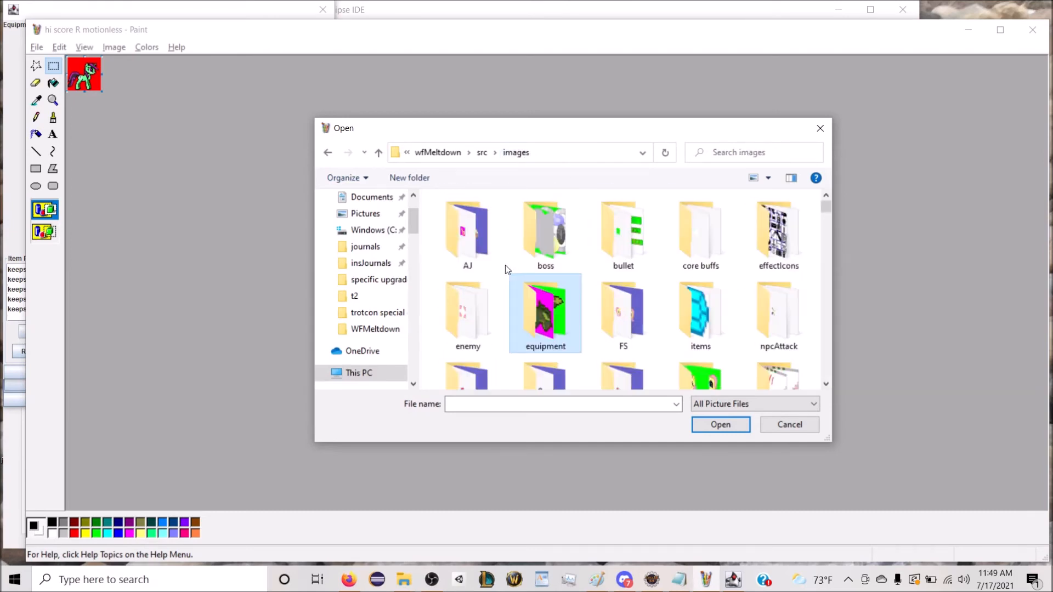
pyautogui.scroll(-1, 580, 302)
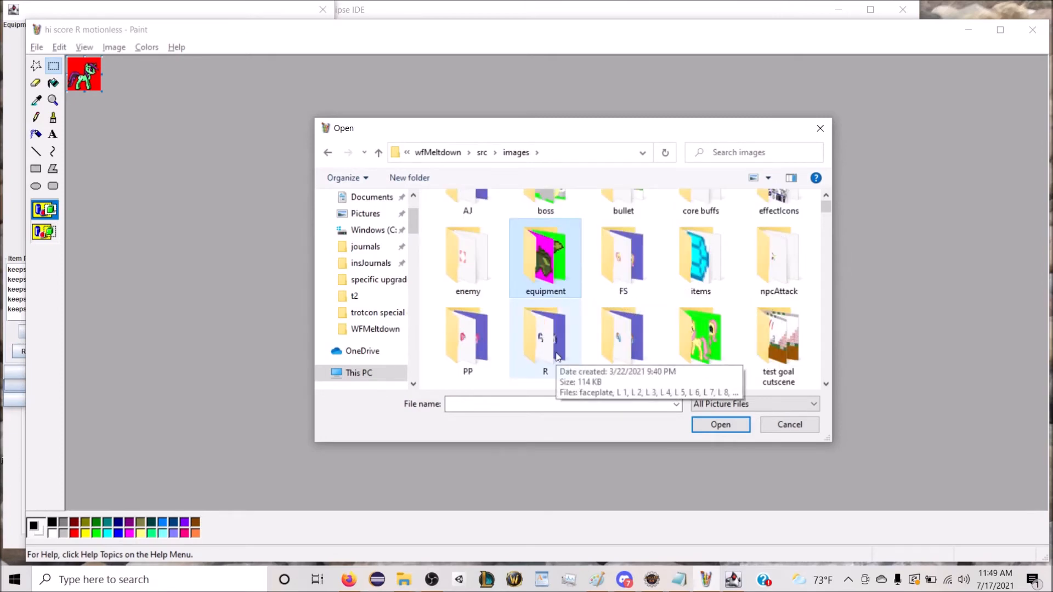
pyautogui.doubleClick(646, 337)
pyautogui.scroll(-5, 558, 302)
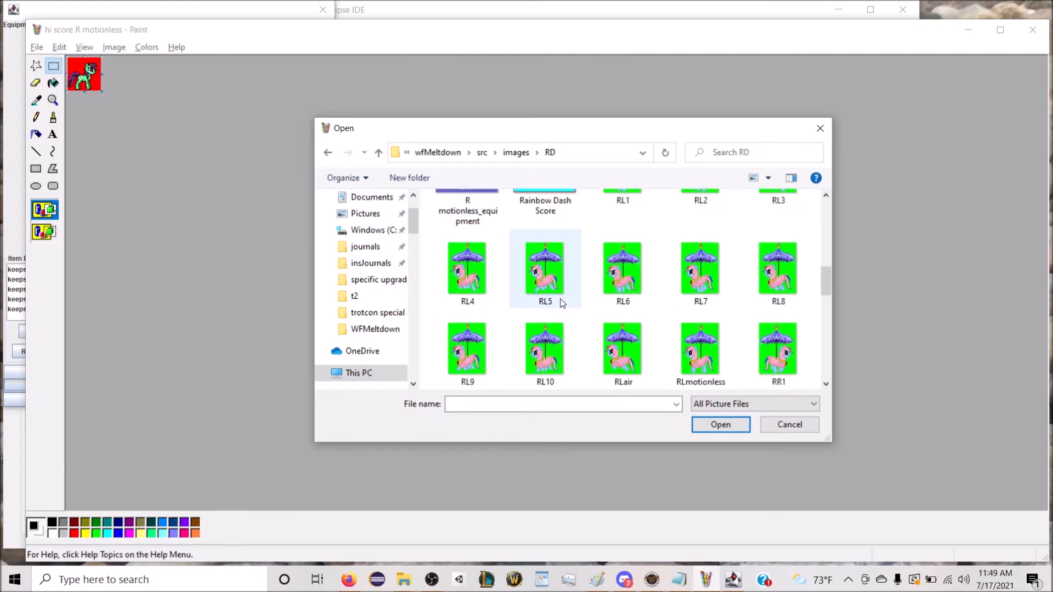
pyautogui.scroll(1, 558, 302)
pyautogui.doubleClick(453, 247)
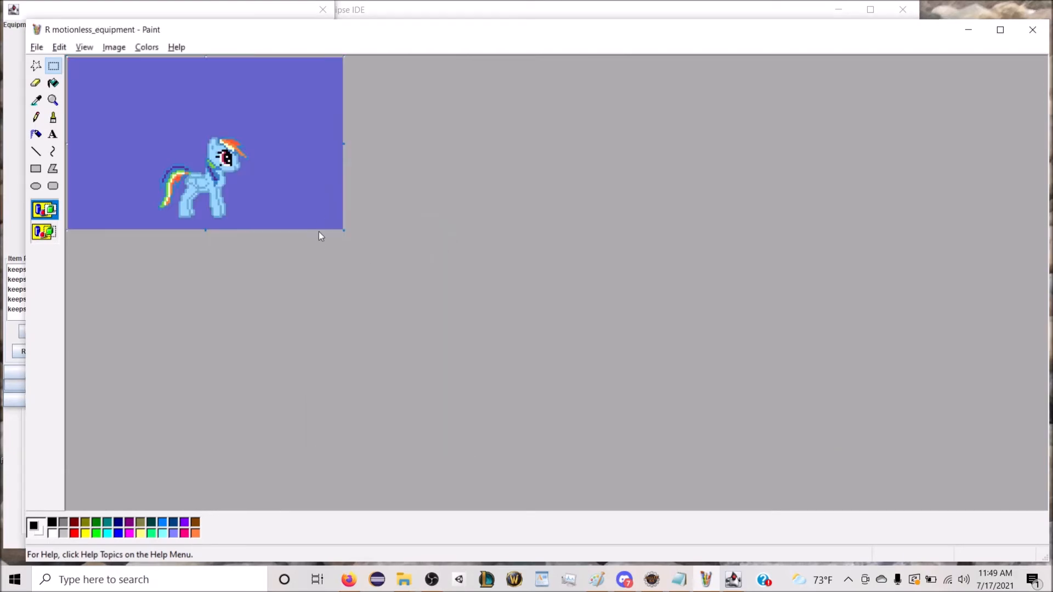
# Step: Paste the Hi Score sprite beside Rainbow Dash and fill its red backdrop with the picture's purple background color
pyautogui.hotkey('ctrl', 'v')
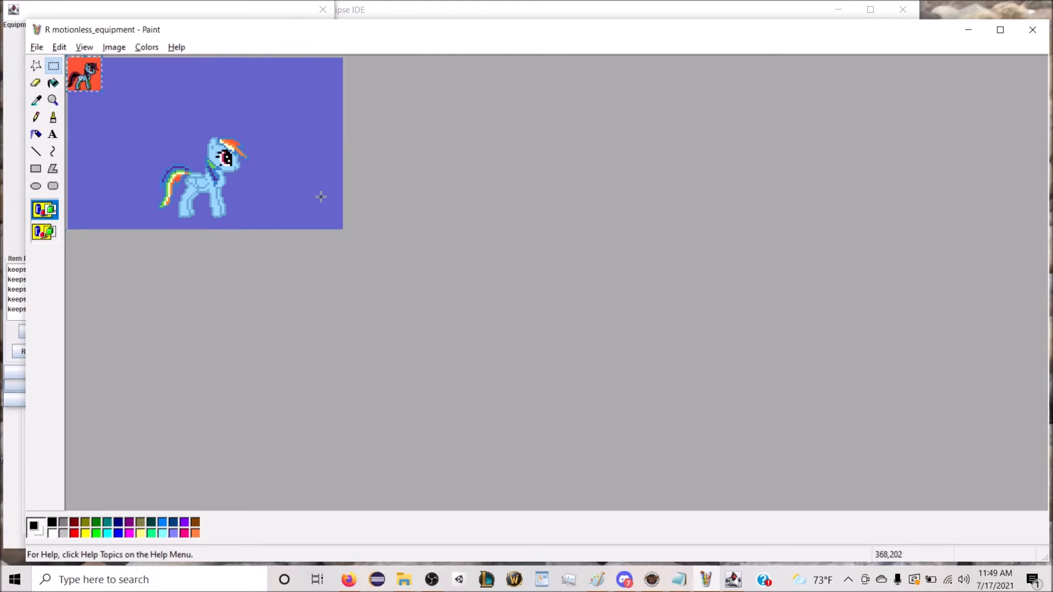
pyautogui.moveTo(94, 88); pyautogui.dragTo(110, 132)
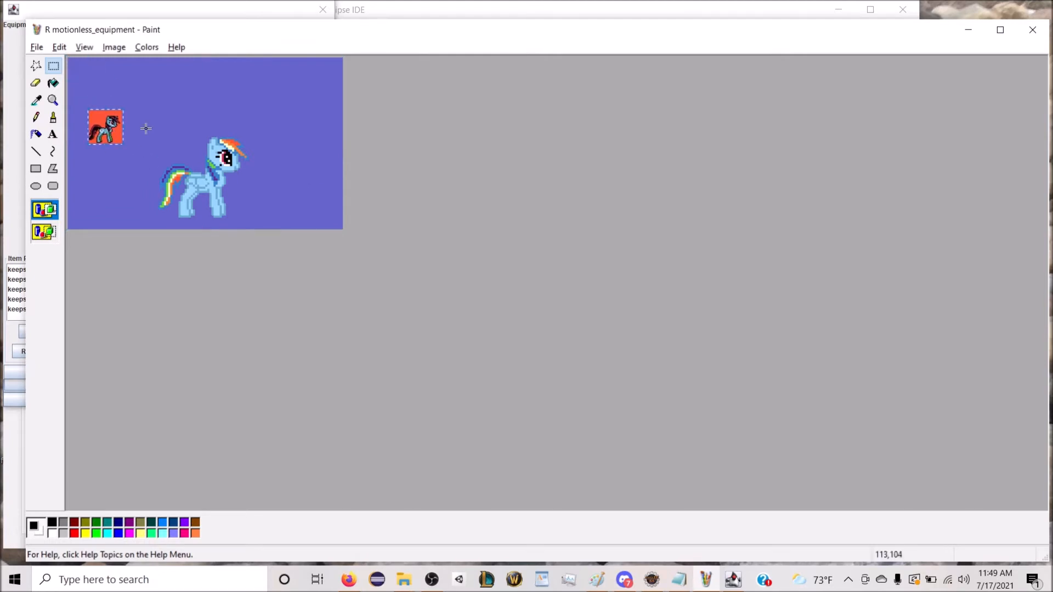
pyautogui.click(53, 100)
pyautogui.click(119, 128)
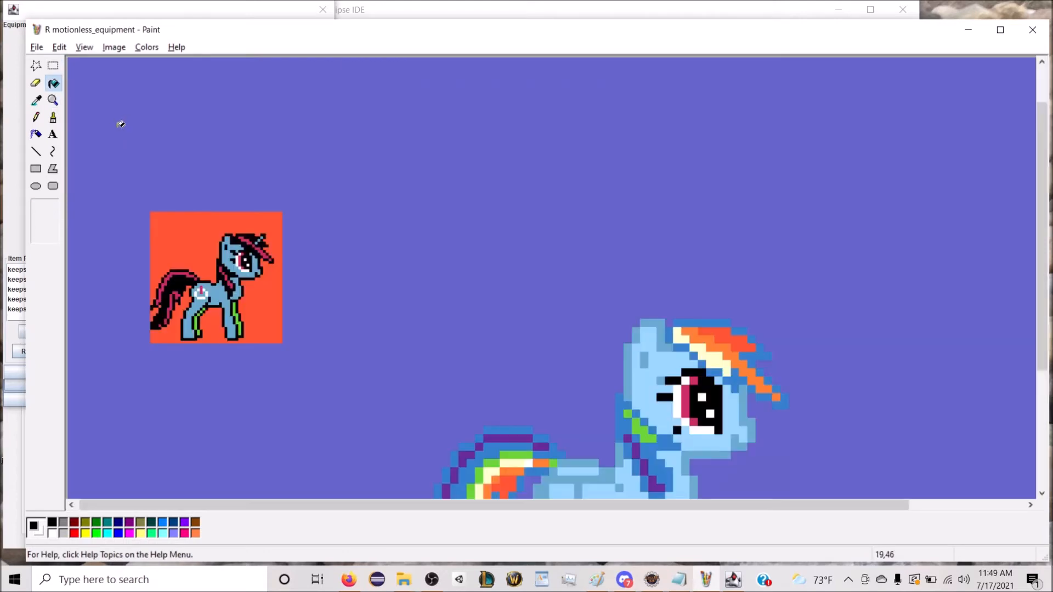
pyautogui.click(36, 100)
pyautogui.rightClick(113, 98)
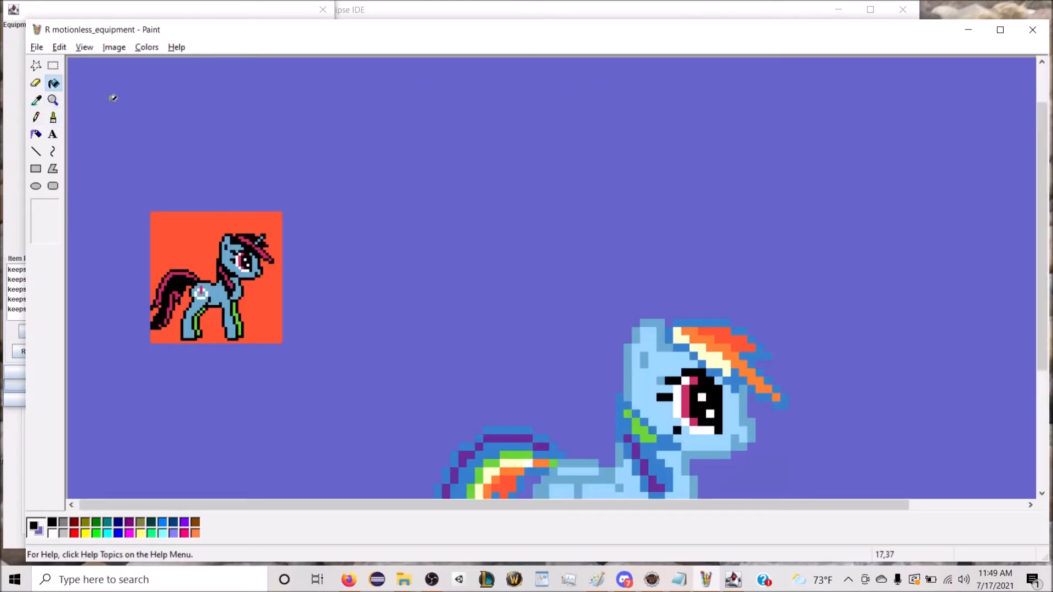
pyautogui.rightClick(178, 224)
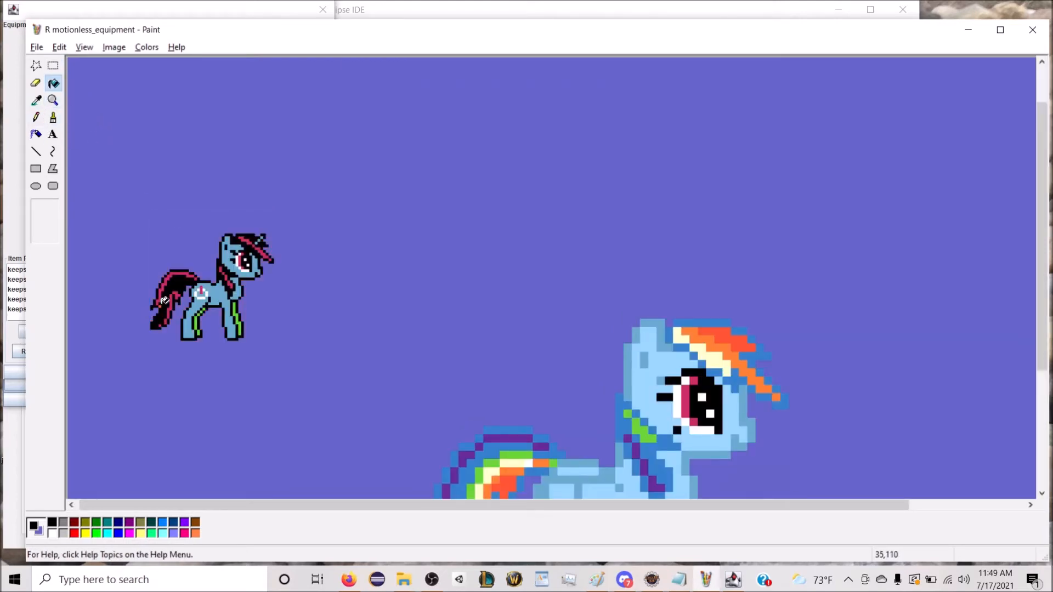
# Step: Select the Hi Score sprite with a transparent-background selection and move it up, away from Rainbow Dash's tail
pyautogui.click(54, 66)
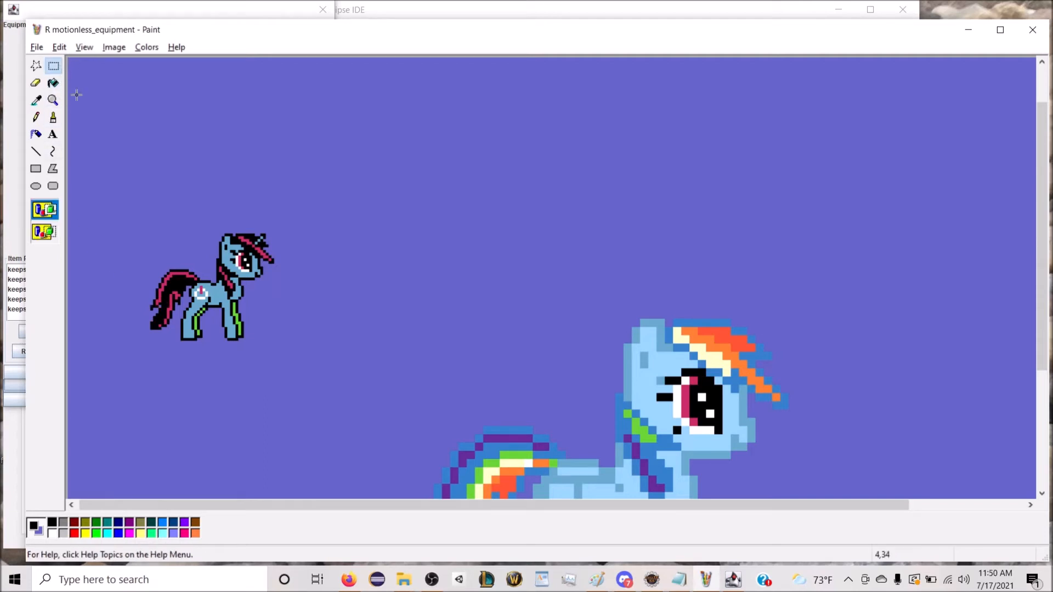
pyautogui.click(45, 232)
pyautogui.moveTo(306, 374); pyautogui.dragTo(308, 375)
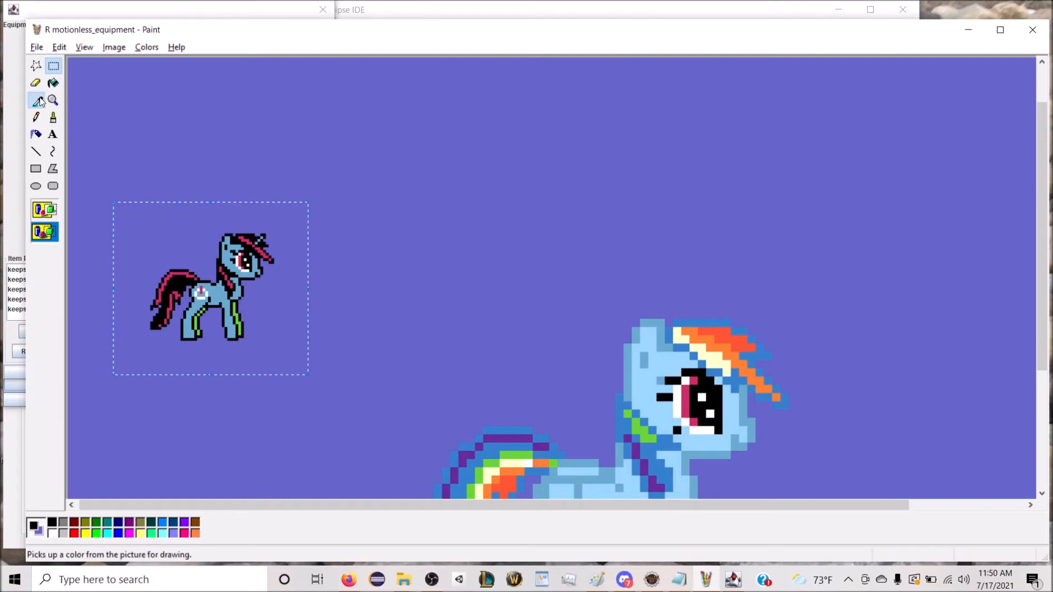
pyautogui.click(53, 82)
pyautogui.click(55, 68)
pyautogui.moveTo(172, 259); pyautogui.dragTo(298, 375)
pyautogui.moveTo(233, 297); pyautogui.dragTo(305, 235)
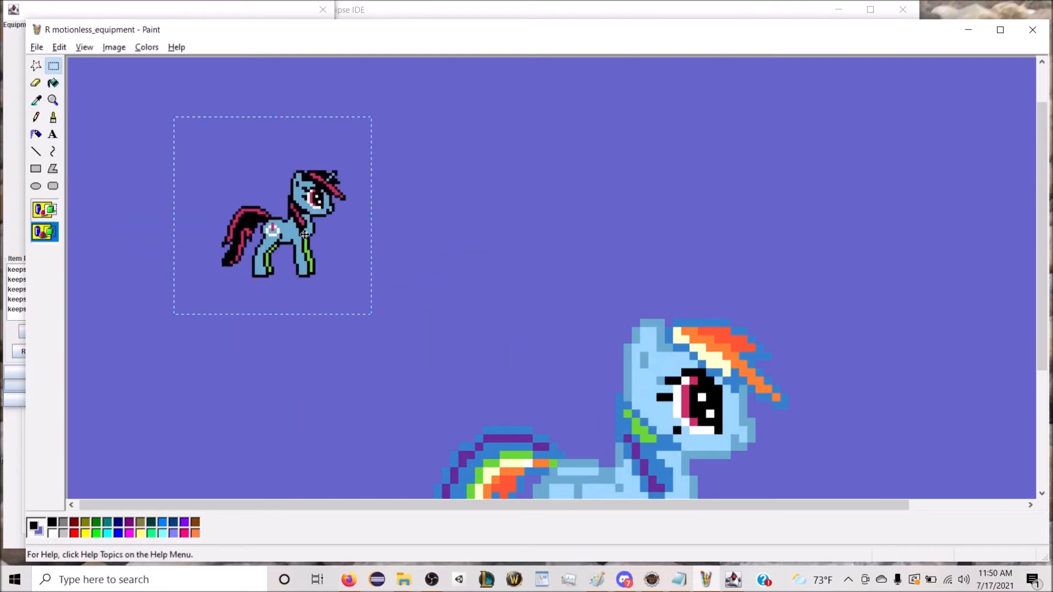
# Step: Stretch the selected sprite to 300% horizontally and vertically and place it exactly over Rainbow Dash
pyautogui.hotkey('ctrl', 'w')
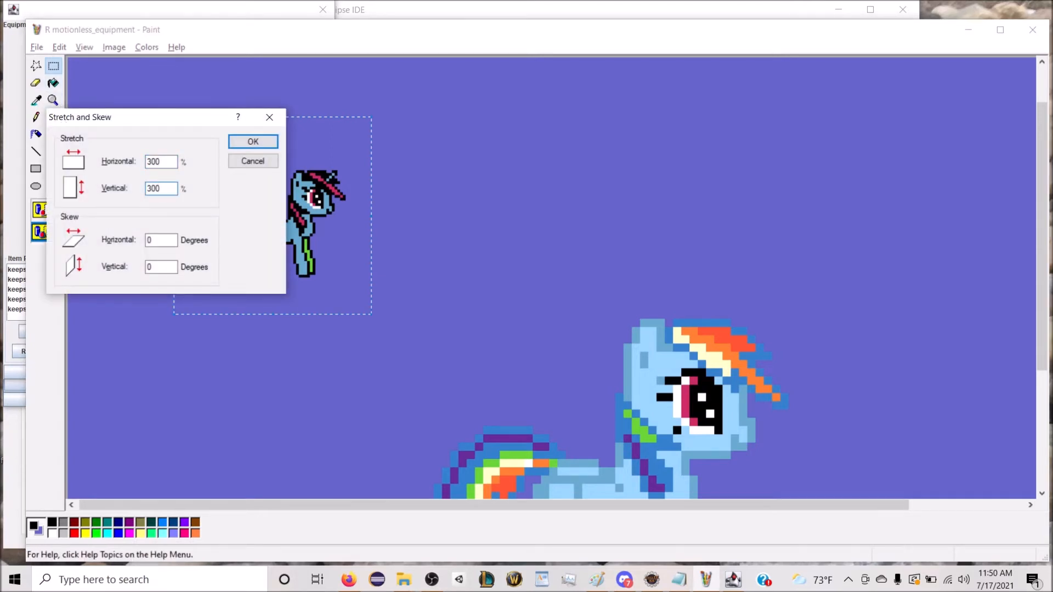
pyautogui.press('Return')
pyautogui.moveTo(525, 274); pyautogui.dragTo(627, 209)
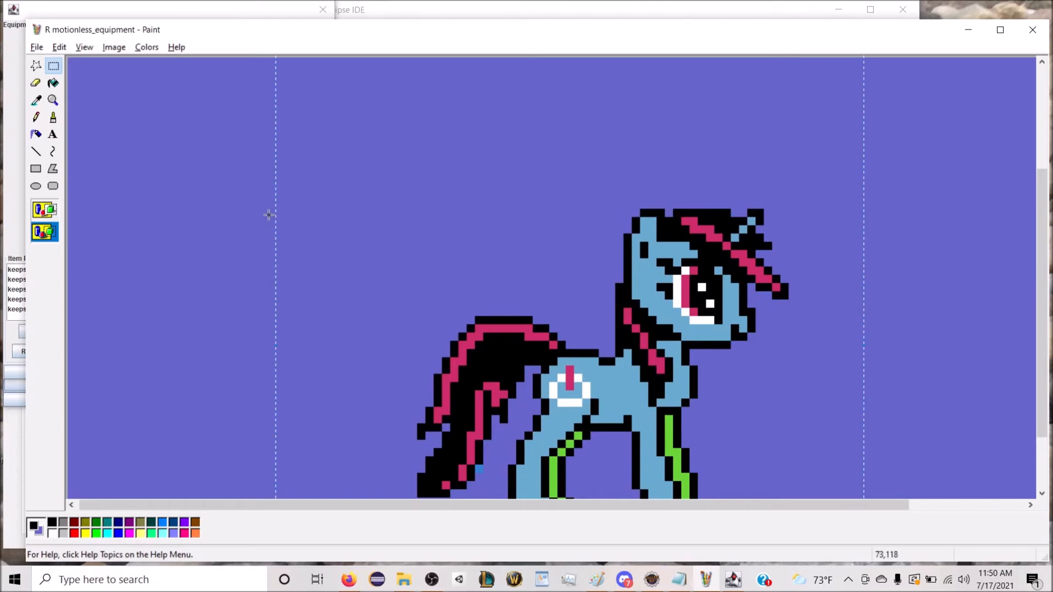
# Step: Fill the leftover blue spot beside the tail with the background color and return the zoom to 1x
pyautogui.scroll(-3, 245, 202)
pyautogui.click(53, 83)
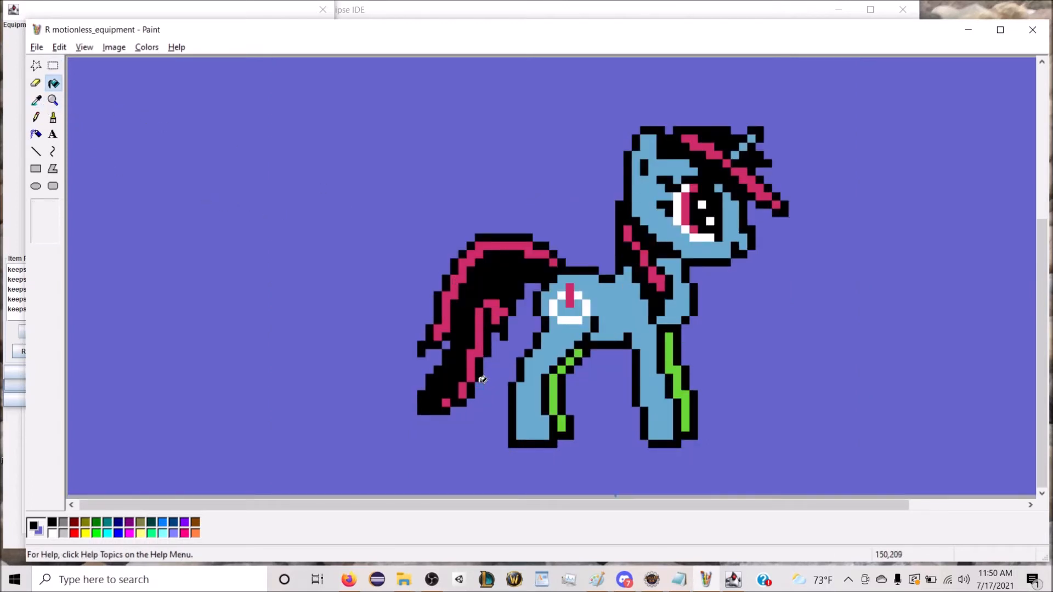
pyautogui.click(53, 100)
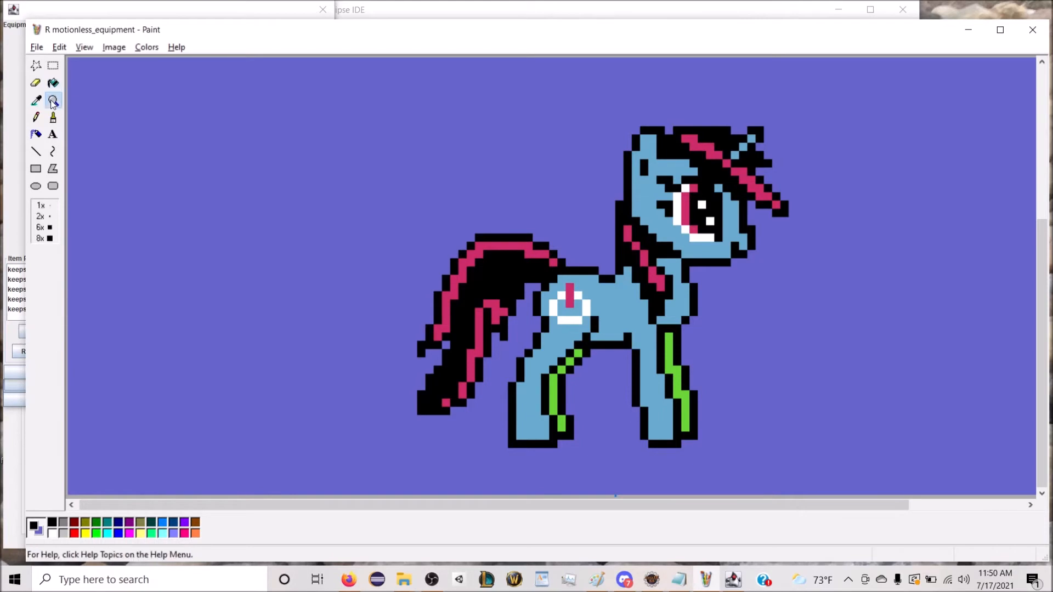
pyautogui.click(43, 206)
# Step: Save the picture as a GIF named equipment BG hi score in the WFMeltdown\trotcon special edition folder
pyautogui.click(37, 47)
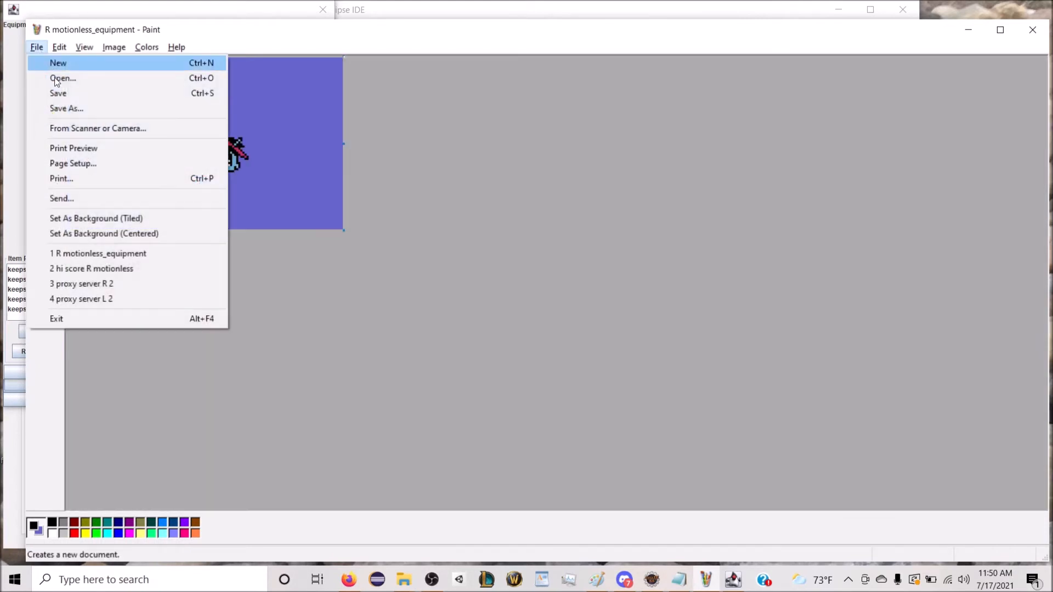
pyautogui.click(52, 106)
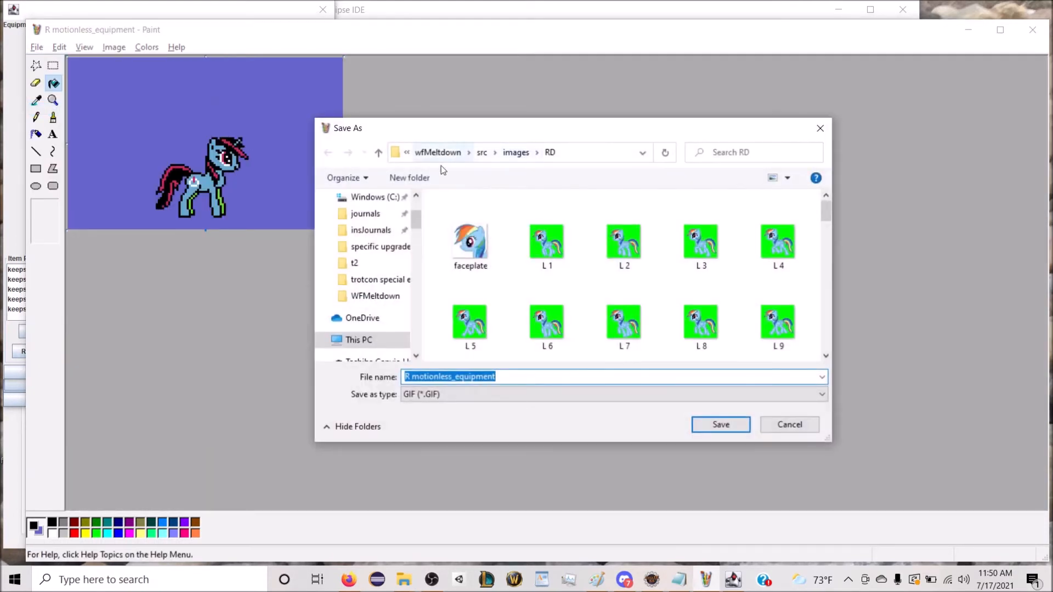
pyautogui.write('c:\\wfme')
pyautogui.press('Down')
pyautogui.press('Return')
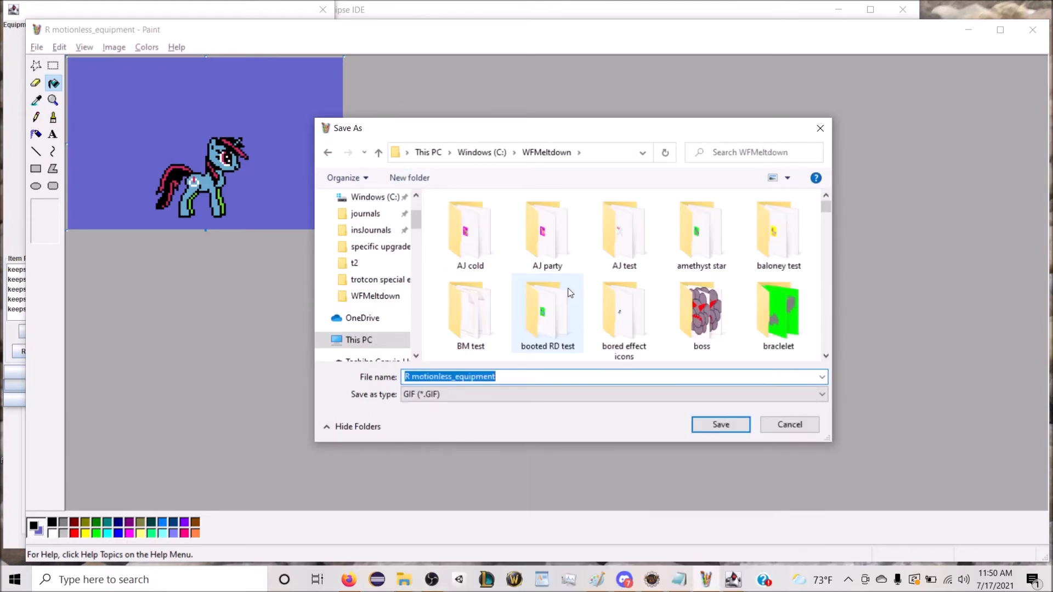
pyautogui.write('trot')
pyautogui.press('Down')
pyautogui.press('Return')
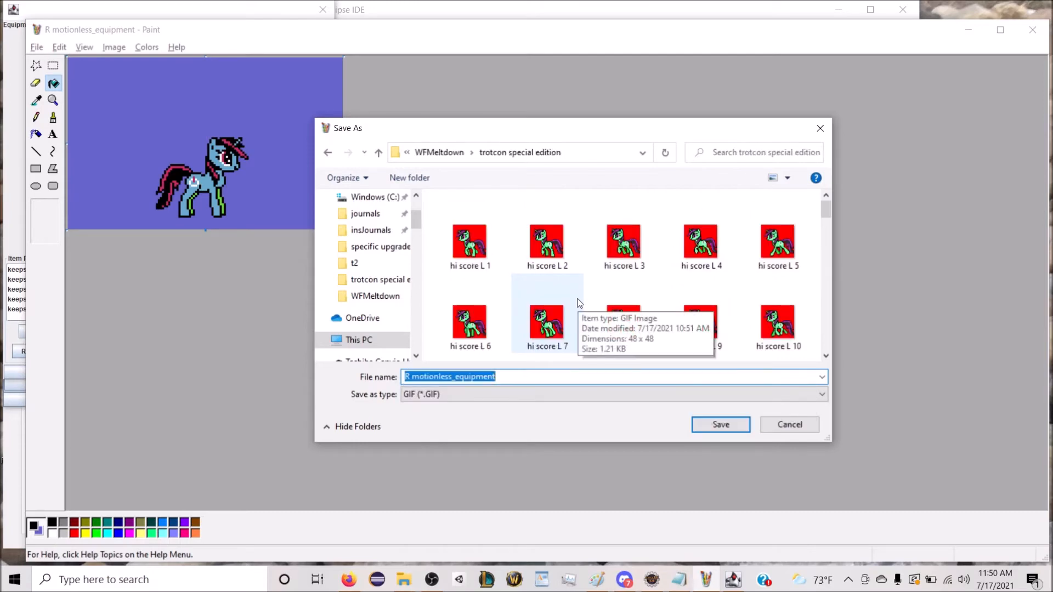
pyautogui.write('equipment BG hi score')
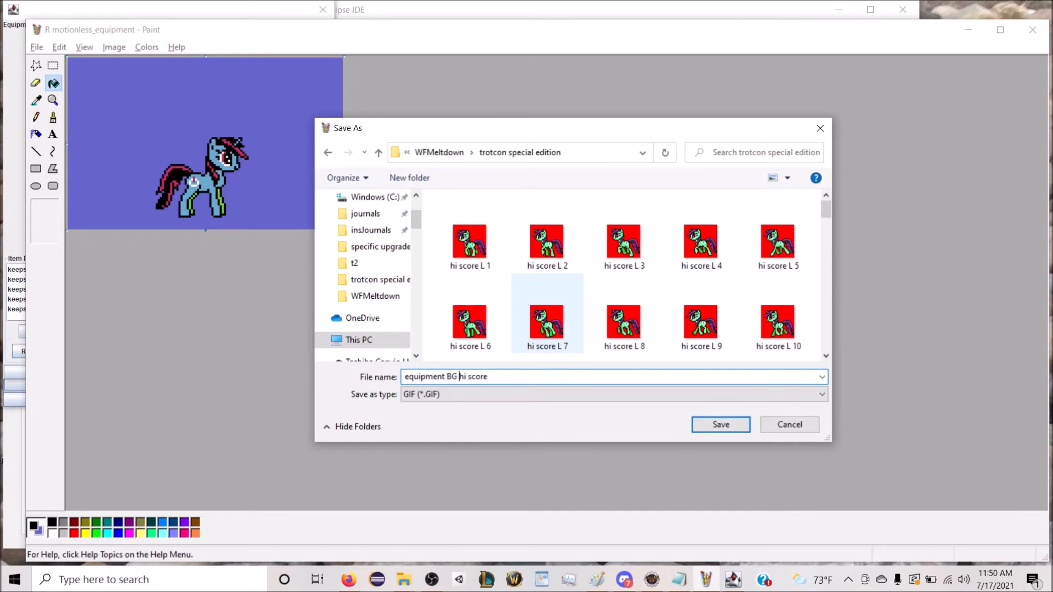
pyautogui.press('Return')
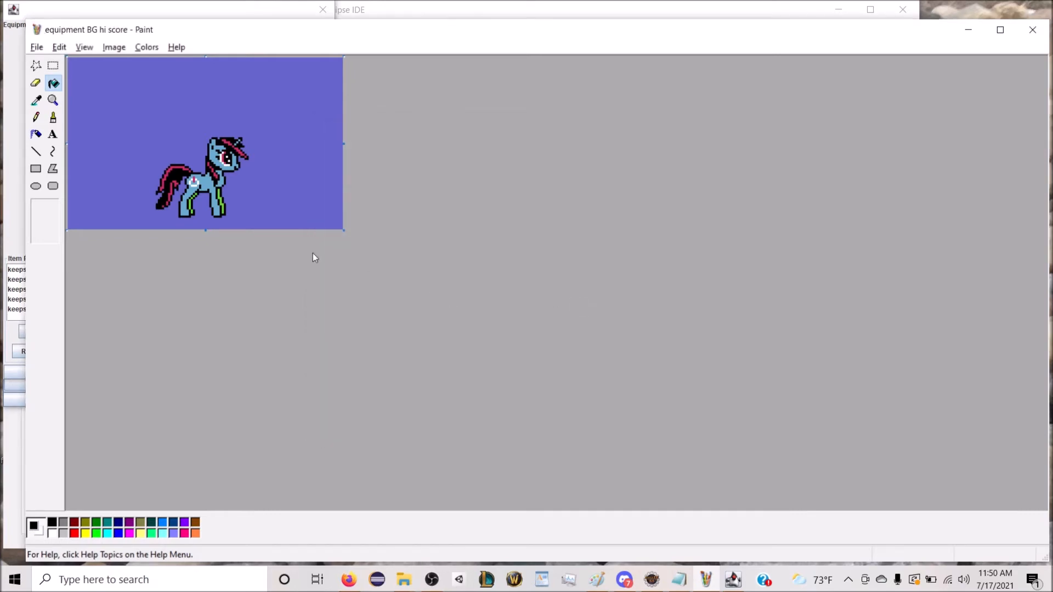
# Step: Open proxy server R motionless from the trotcon special edition folder and copy the whole image
pyautogui.click(37, 46)
pyautogui.click(43, 77)
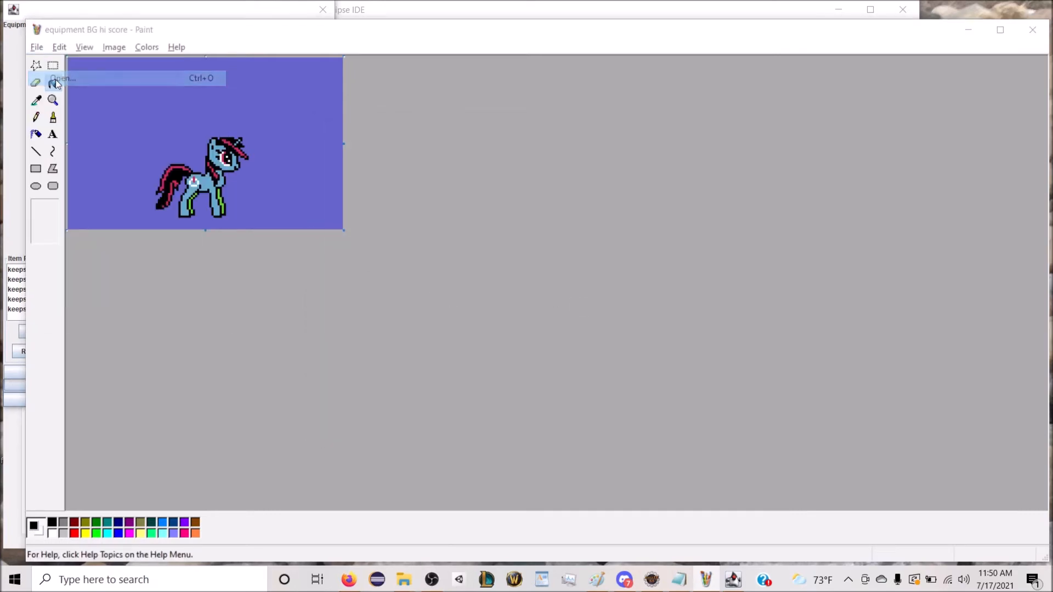
pyautogui.scroll(-5, 493, 258)
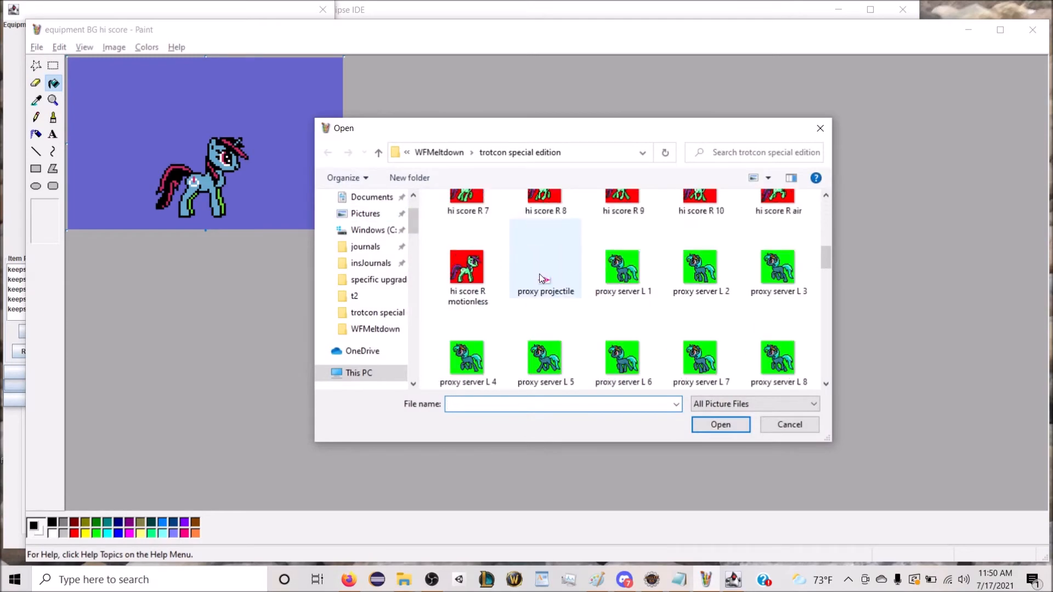
pyautogui.scroll(-3, 540, 278)
pyautogui.scroll(-3, 551, 276)
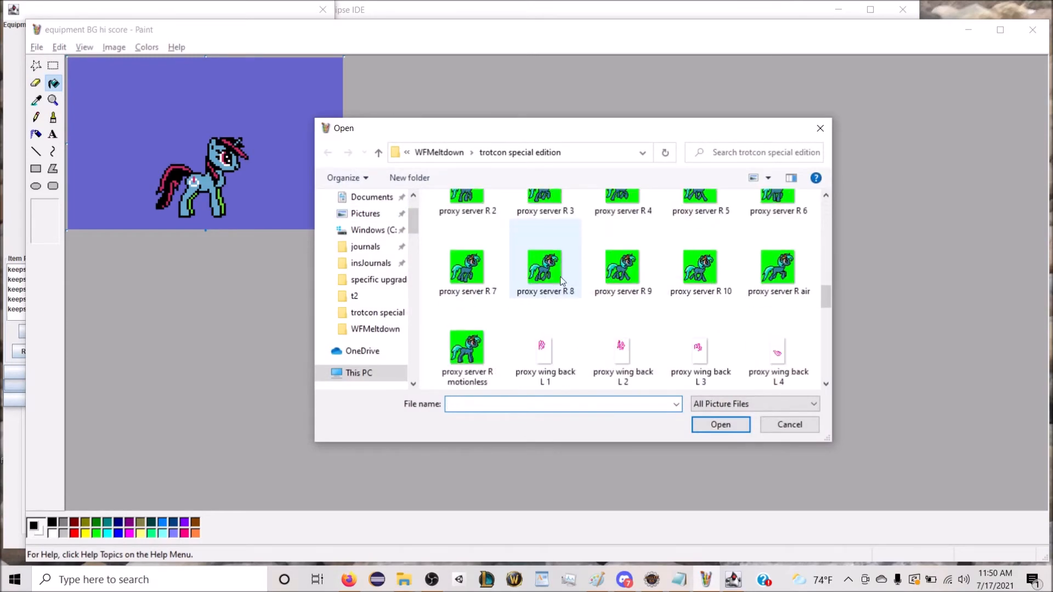
pyautogui.doubleClick(496, 340)
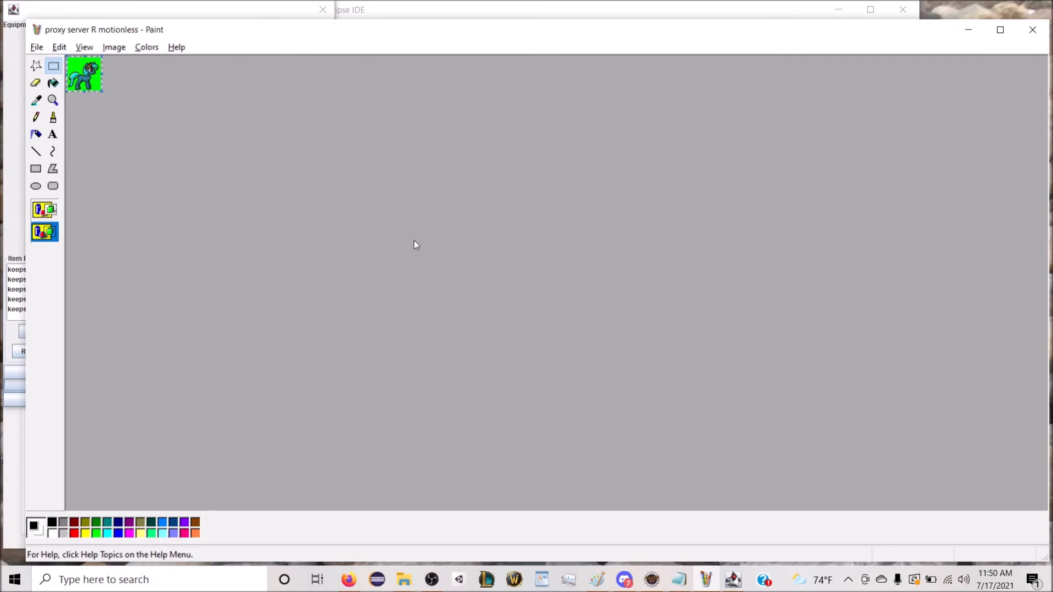
# Step: Reopen the recent file equipment BG hi score and magnify the picture
pyautogui.click(36, 47)
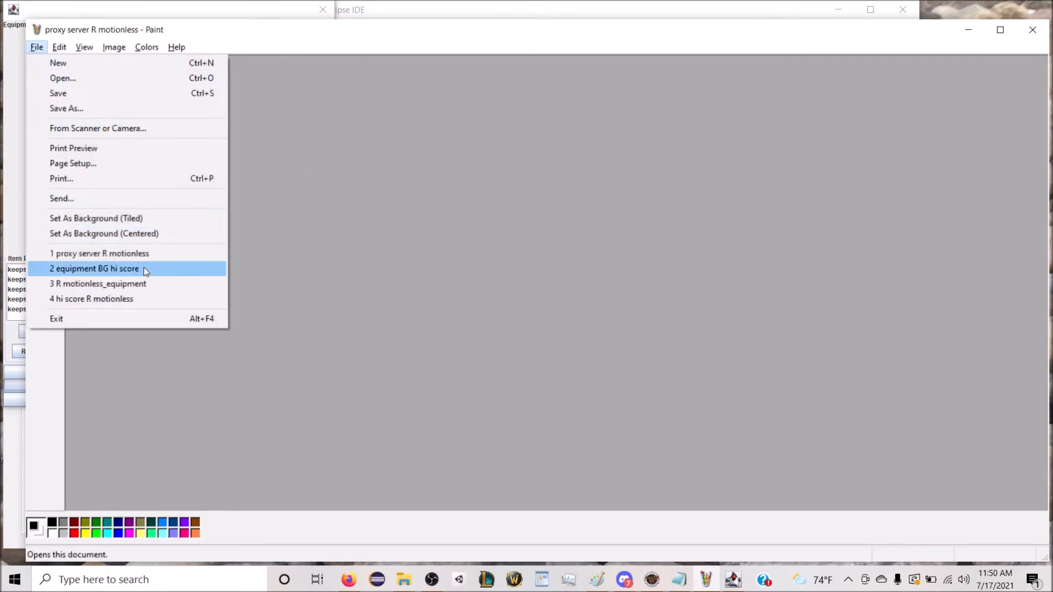
pyautogui.click(144, 268)
pyautogui.click(53, 99)
pyautogui.click(141, 145)
pyautogui.hotkey('ctrl', 'v')
pyautogui.moveTo(135, 124); pyautogui.dragTo(227, 203)
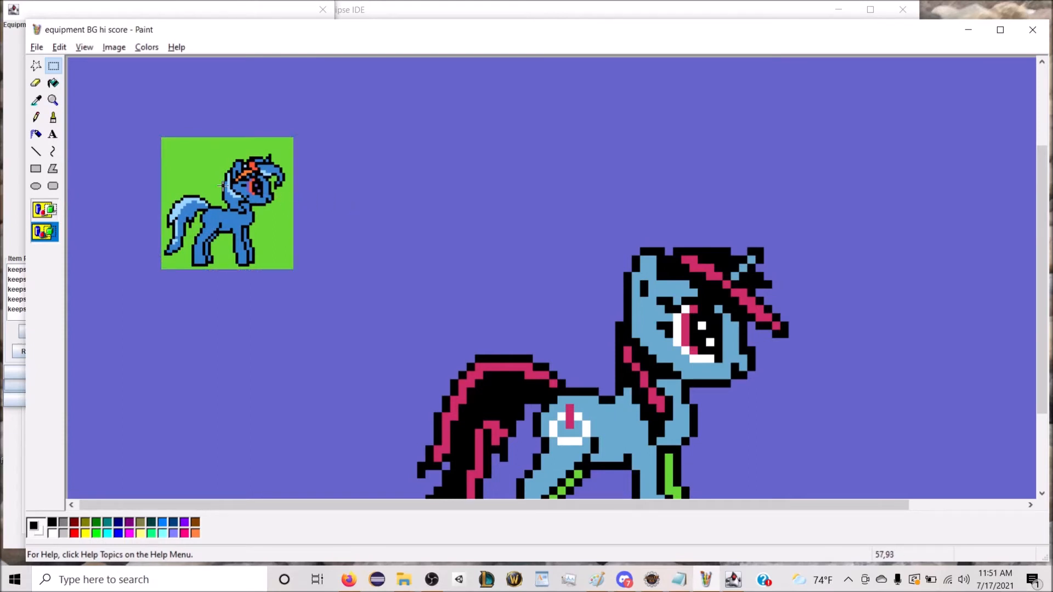
pyautogui.hotkey('ctrl', 'z')
# Step: Paste the Proxy Server sprite as an opaque selection in the empty area and fill its green backdrop with purple
pyautogui.click(44, 210)
pyautogui.hotkey('ctrl', 'v')
pyautogui.moveTo(141, 131); pyautogui.dragTo(295, 247)
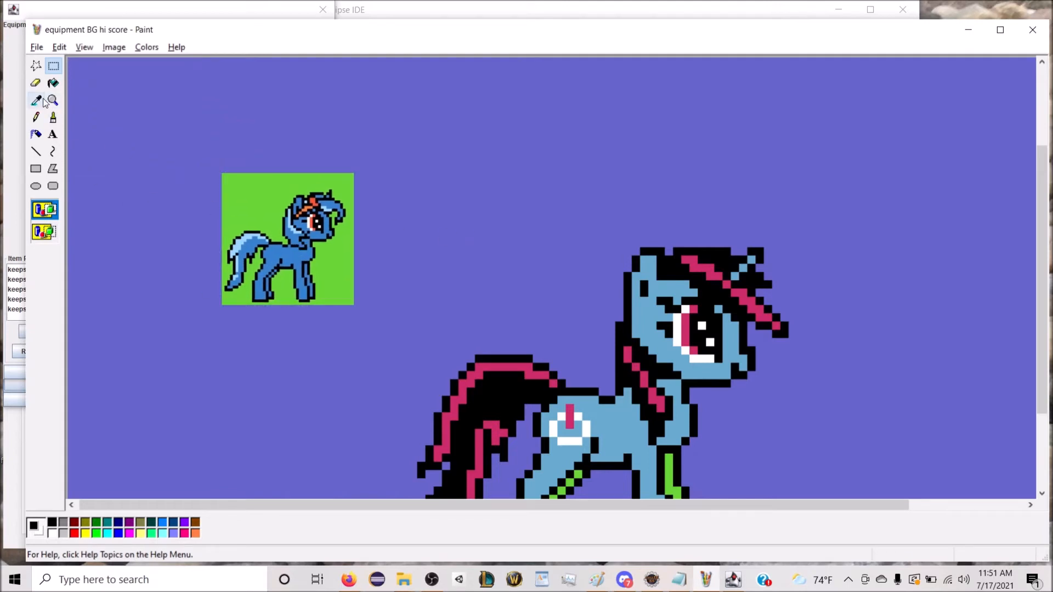
pyautogui.click(53, 83)
pyautogui.click(247, 193)
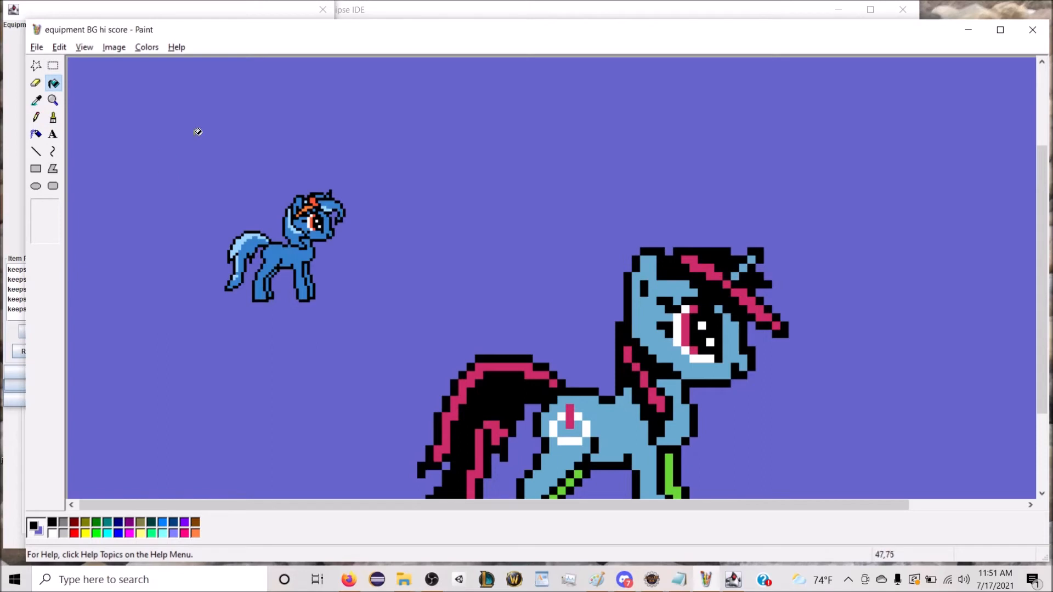
# Step: Erase the large Hi Score pony's forelock, horn and tail with the background color
pyautogui.click(36, 83)
pyautogui.click(667, 258)
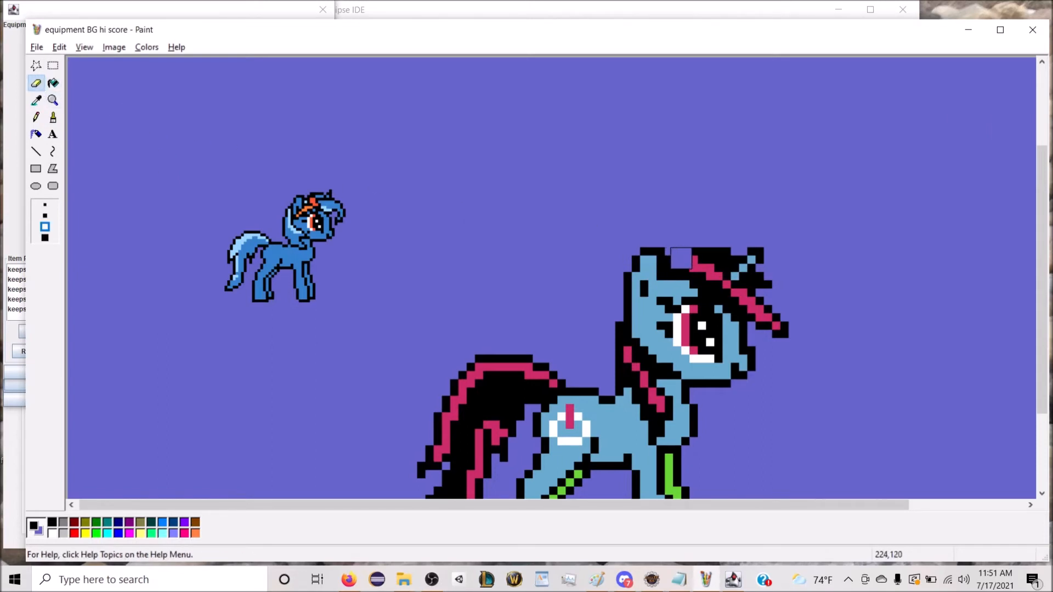
pyautogui.moveTo(678, 259); pyautogui.dragTo(701, 258)
pyautogui.moveTo(736, 272)
pyautogui.mouseDown()
pyautogui.moveTo(696, 256)
pyautogui.moveTo(788, 340)
pyautogui.moveTo(731, 301)
pyautogui.moveTo(761, 324)
pyautogui.mouseUp()
pyautogui.scroll(-3, 761, 325)
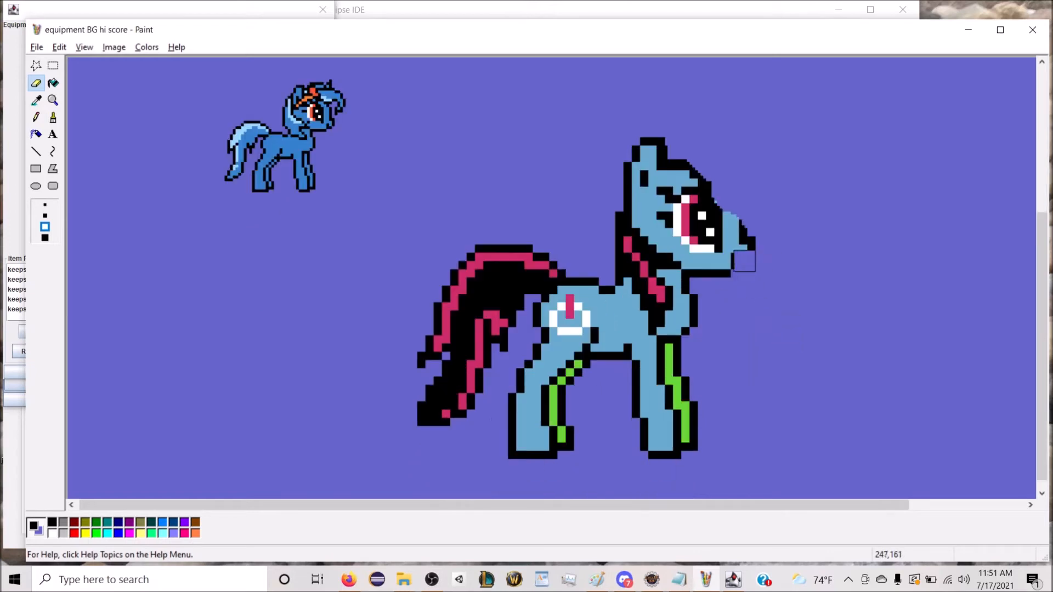
pyautogui.moveTo(555, 266)
pyautogui.mouseDown()
pyautogui.moveTo(524, 271)
pyautogui.moveTo(530, 247)
pyautogui.moveTo(517, 280)
pyautogui.moveTo(416, 269)
pyautogui.moveTo(449, 282)
pyautogui.moveTo(489, 332)
pyautogui.moveTo(412, 336)
pyautogui.moveTo(411, 384)
pyautogui.moveTo(364, 397)
pyautogui.moveTo(417, 390)
pyautogui.mouseUp()
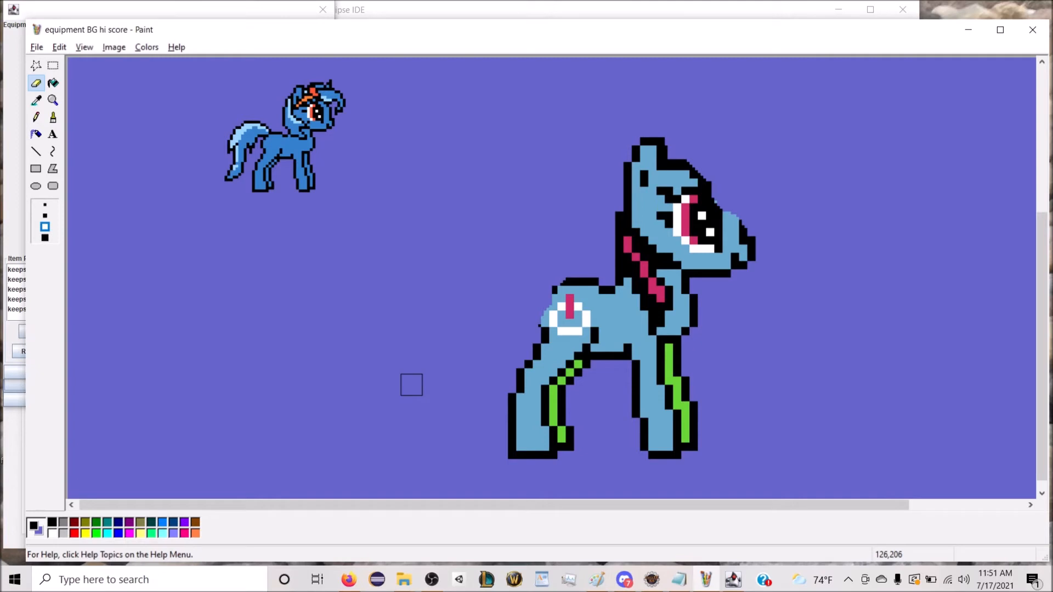
# Step: Stretch the small Proxy Server sprite to 300% horizontally and vertically as a transparent selection and place it over the large pony
pyautogui.scroll(3, 411, 384)
pyautogui.click(53, 66)
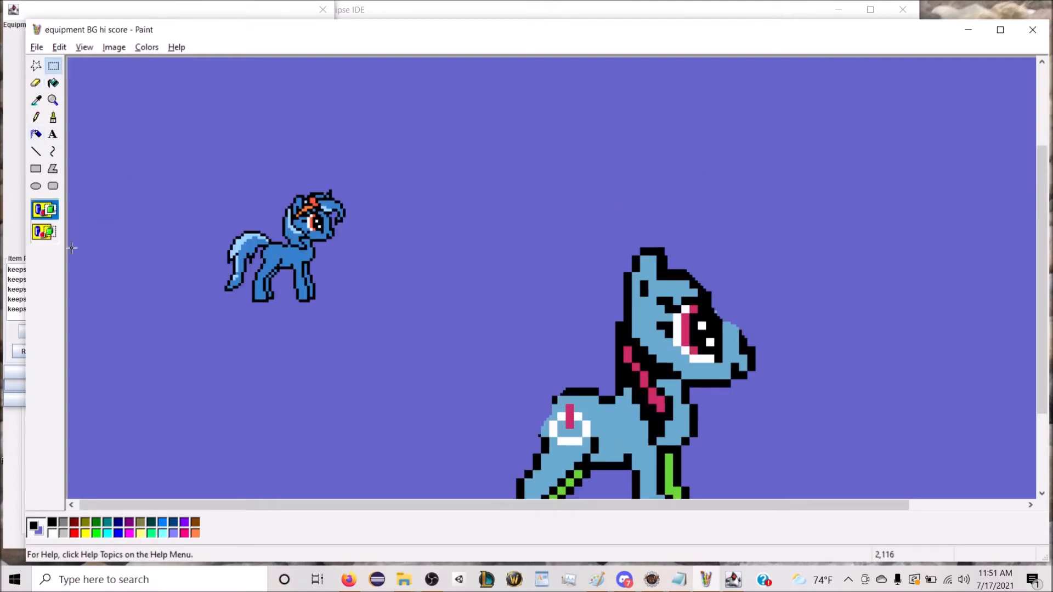
pyautogui.click(45, 232)
pyautogui.moveTo(179, 167); pyautogui.dragTo(382, 331)
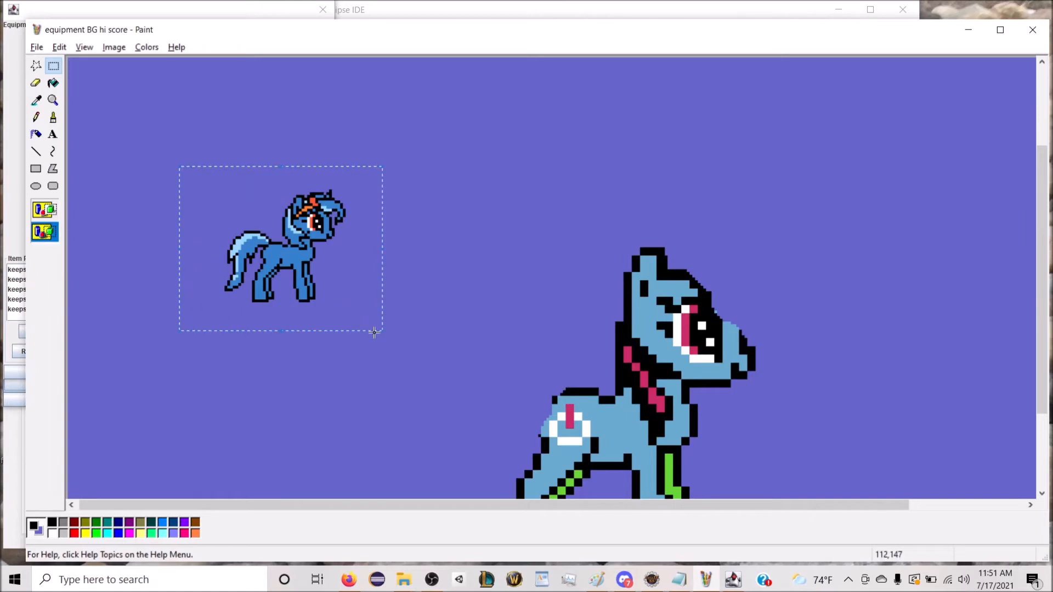
pyautogui.hotkey('ctrl', 'w')
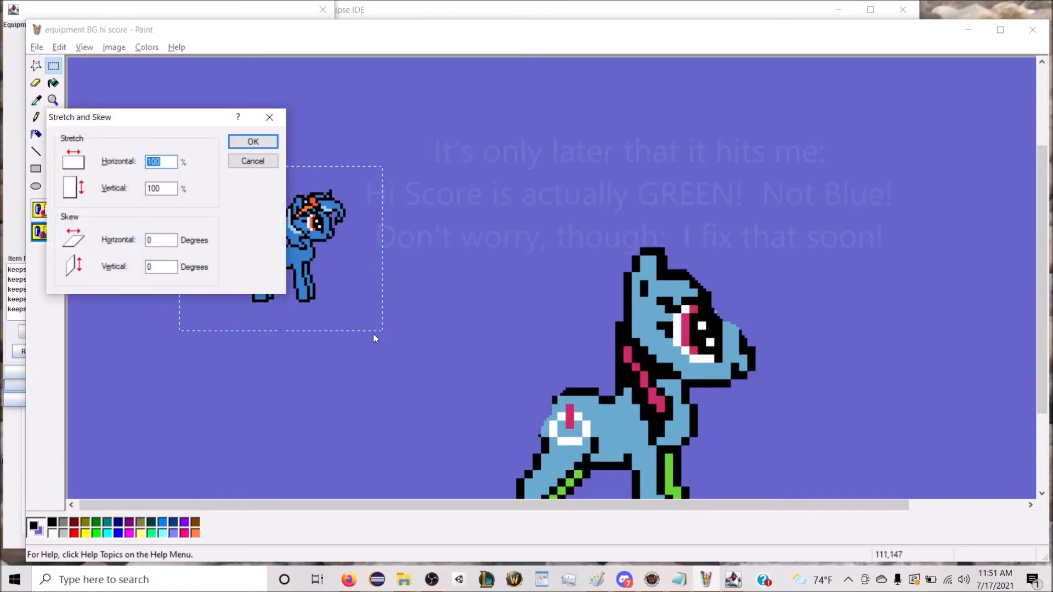
pyautogui.write('300')
pyautogui.press('Tab')
pyautogui.write('300')
pyautogui.press('Return')
pyautogui.moveTo(631, 390); pyautogui.dragTo(758, 381)
pyautogui.scroll(-3, 471, 294)
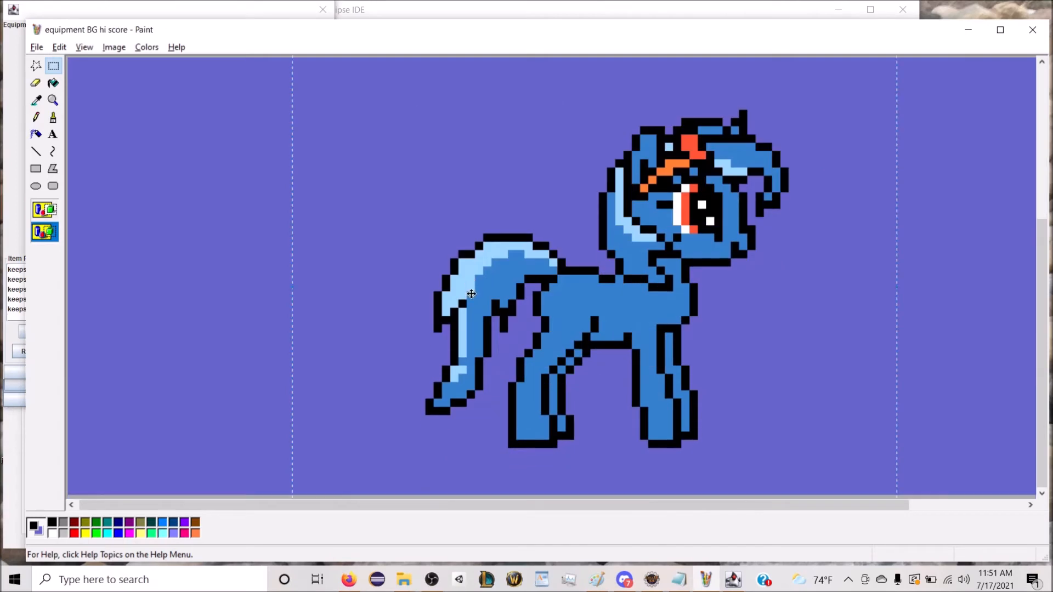
# Step: Save the picture as a new GIF named equipment BG proxy server in the trotcon special edition folder
pyautogui.click(36, 47)
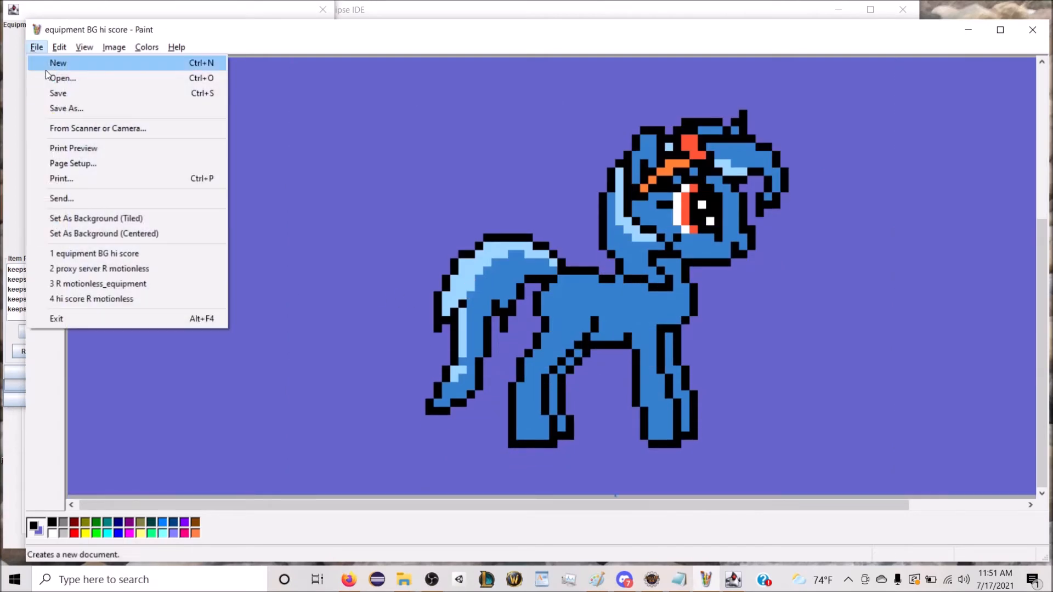
pyautogui.click(88, 109)
pyautogui.press('Right')
pyautogui.hotkey('ctrl', 'shift', 'Left')
pyautogui.hotkey('ctrl', 'shift', 'Left')
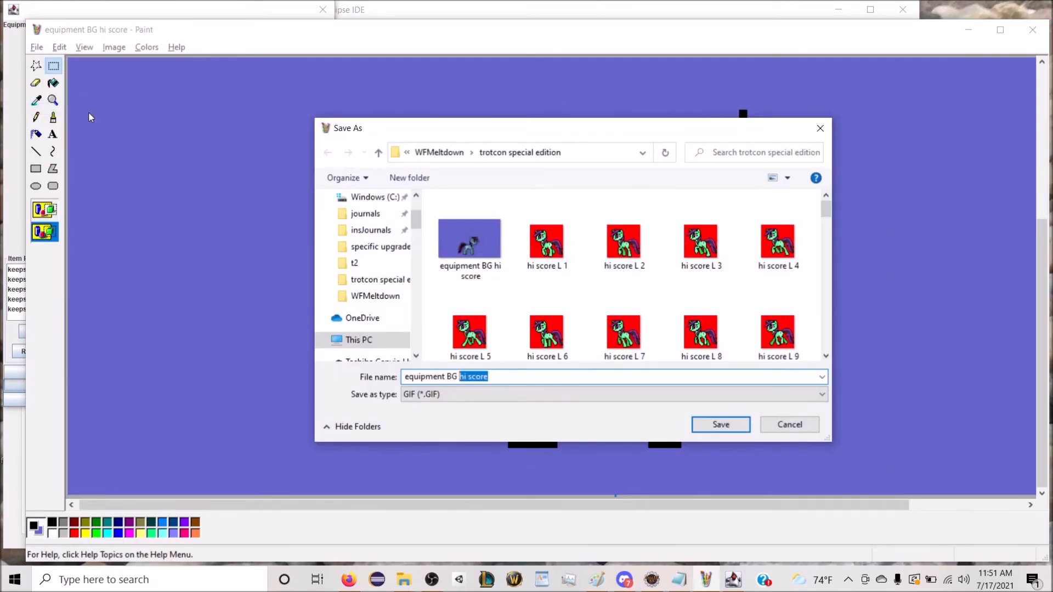
pyautogui.write('proxy server')
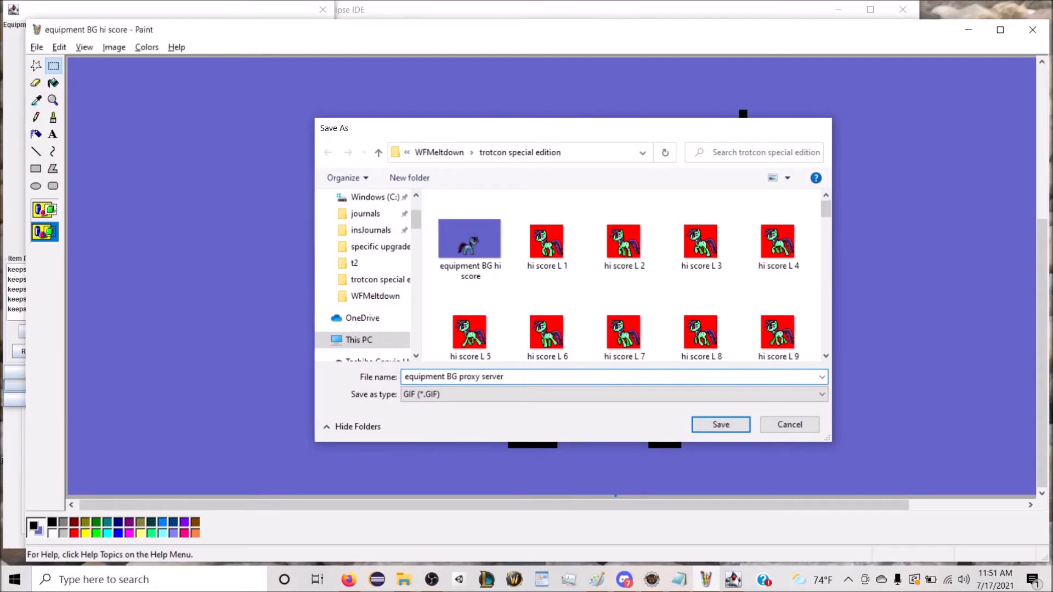
pyautogui.press('Return')
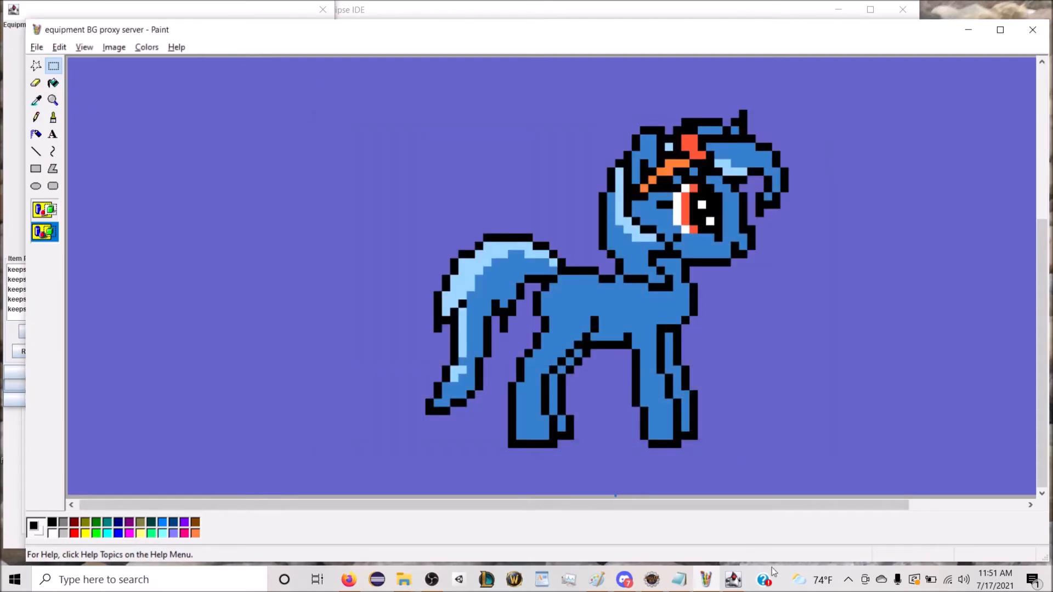
# Step: Switch to the level editor, cancel Pinkie Pie's equipment and character editing, and open Hi Score's equipment setup
pyautogui.click(741, 583)
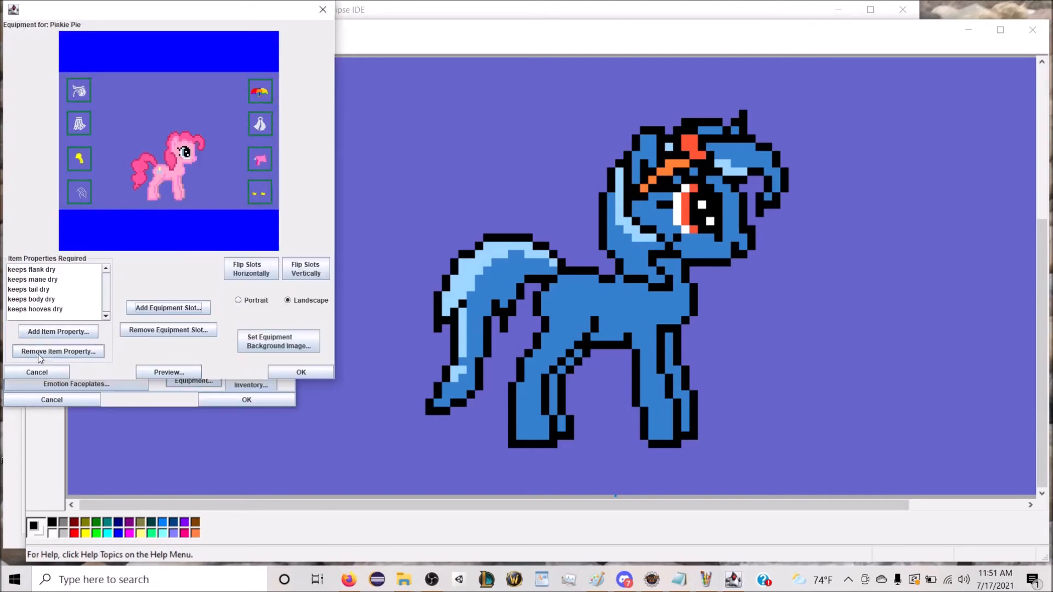
pyautogui.click(36, 373)
pyautogui.click(52, 400)
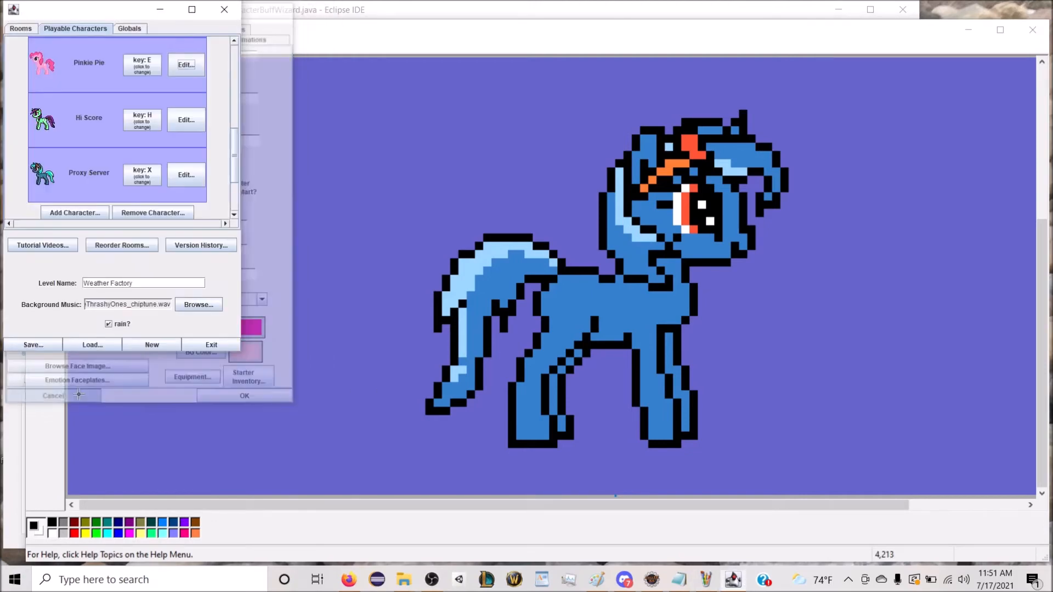
pyautogui.click(177, 124)
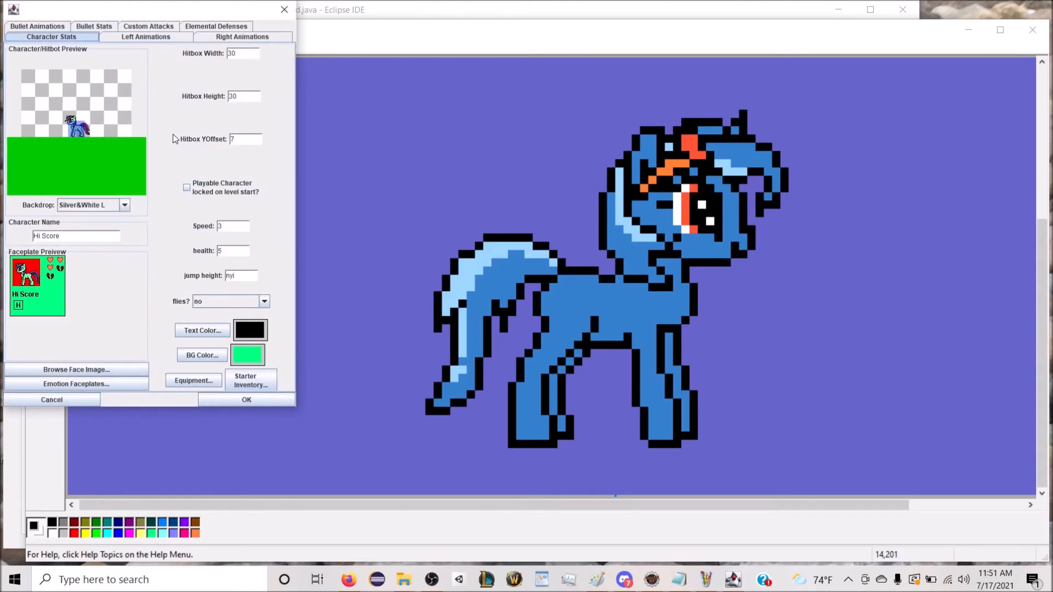
pyautogui.click(184, 383)
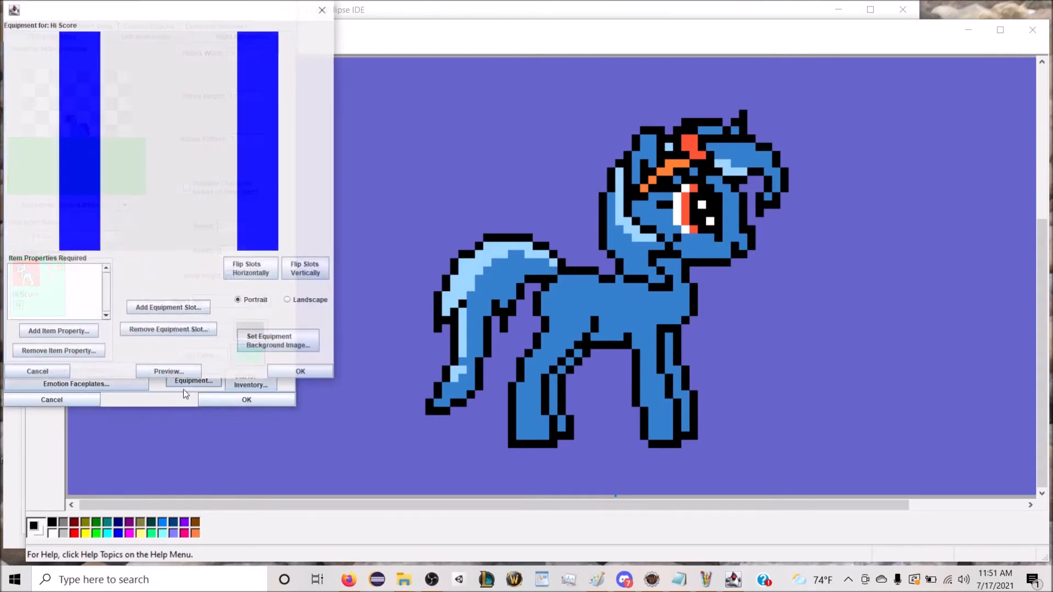
# Step: Set Hi Score's equipment screen to landscape with equipment BG hi score as its background image
pyautogui.click(324, 302)
pyautogui.click(297, 346)
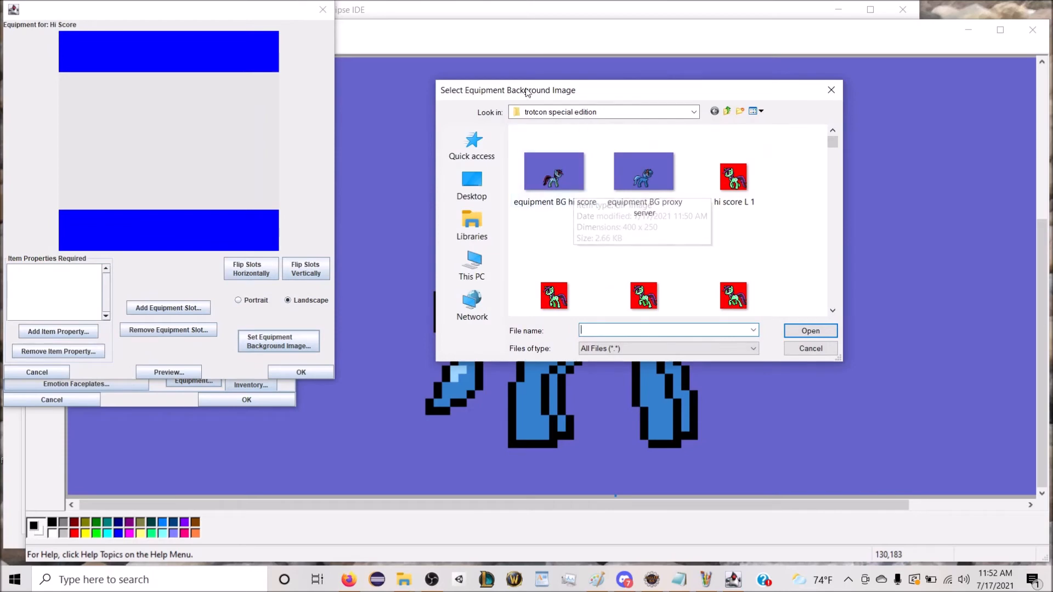
pyautogui.doubleClick(555, 175)
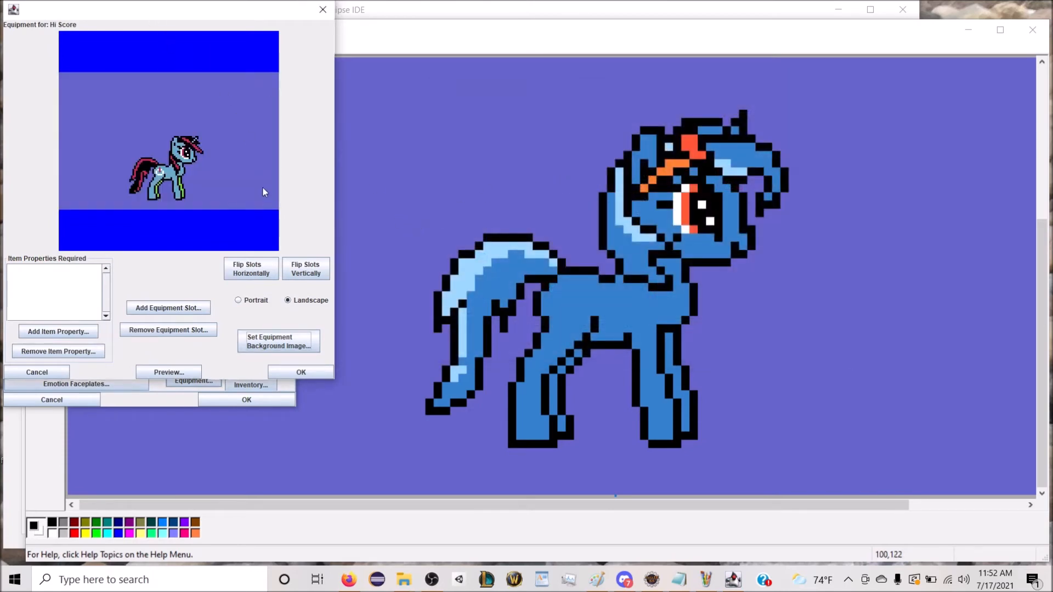
# Step: Add an equipment slot named saddle with the saddle icon from the Equipment category and place it in the background's upper-left corner
pyautogui.click(191, 308)
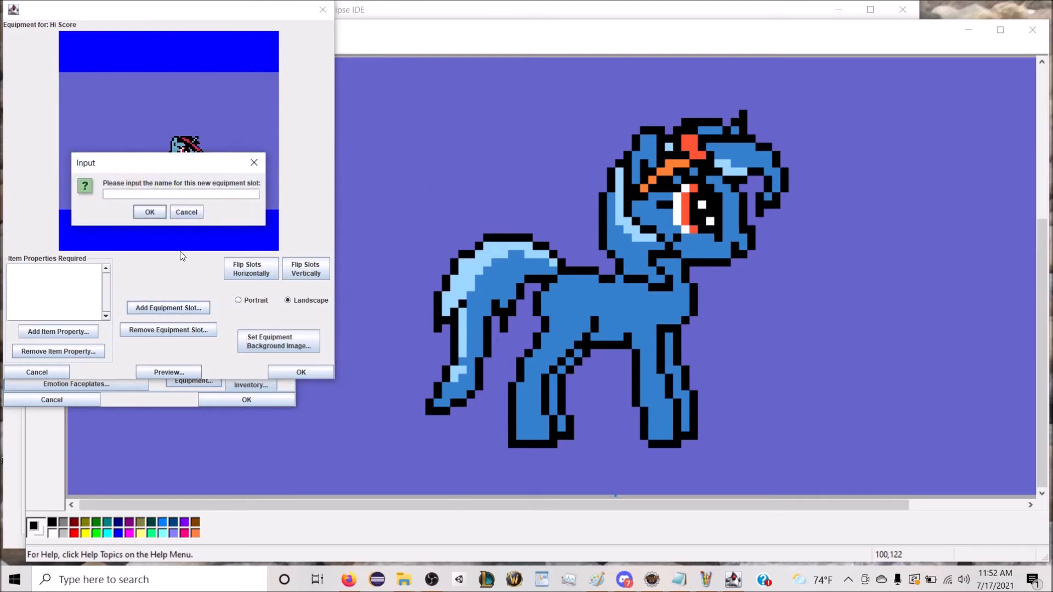
pyautogui.write('Helmet')
pyautogui.press('Return')
pyautogui.click(123, 29)
pyautogui.scroll(-1, 125, 82)
pyautogui.scroll(-2, 126, 87)
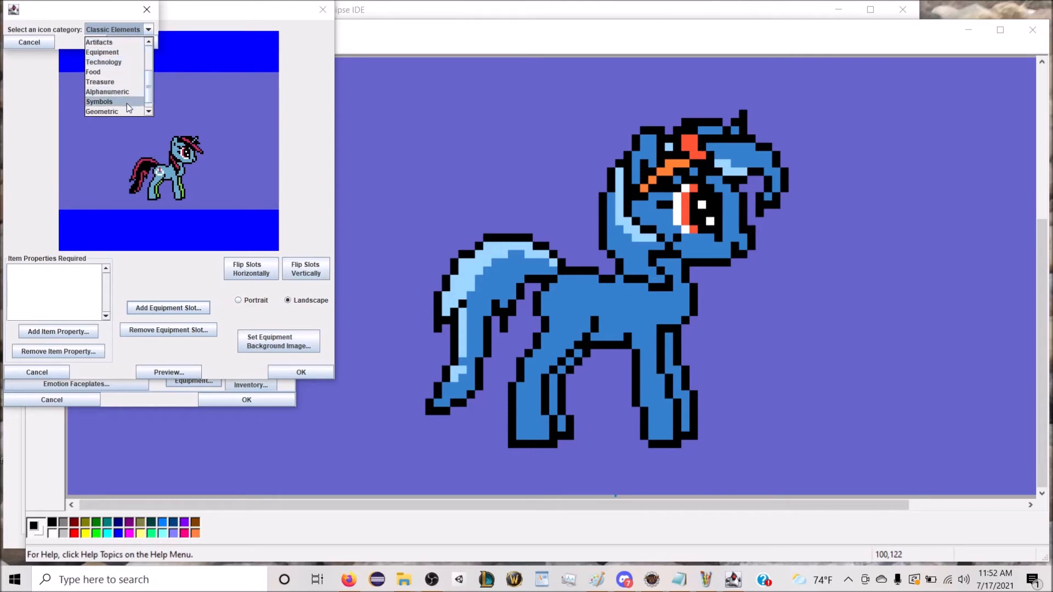
pyautogui.click(120, 43)
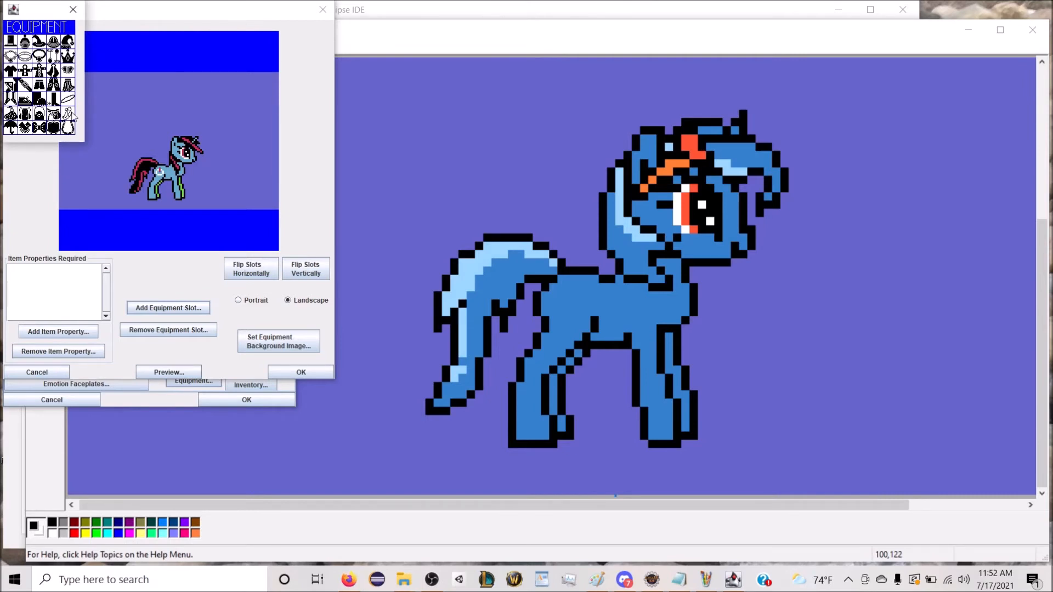
pyautogui.click(54, 114)
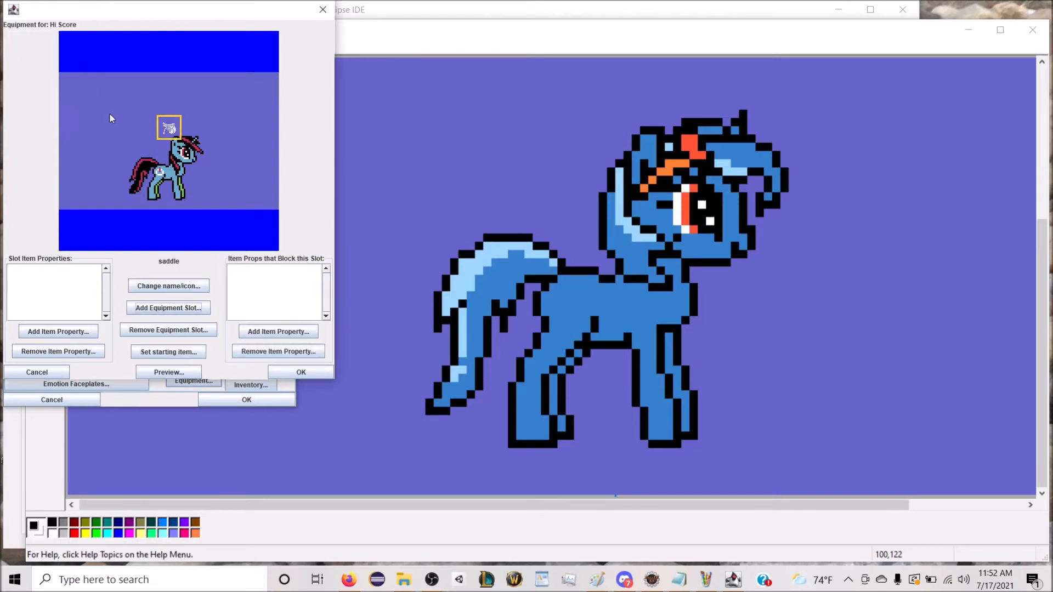
pyautogui.moveTo(161, 124); pyautogui.dragTo(77, 90)
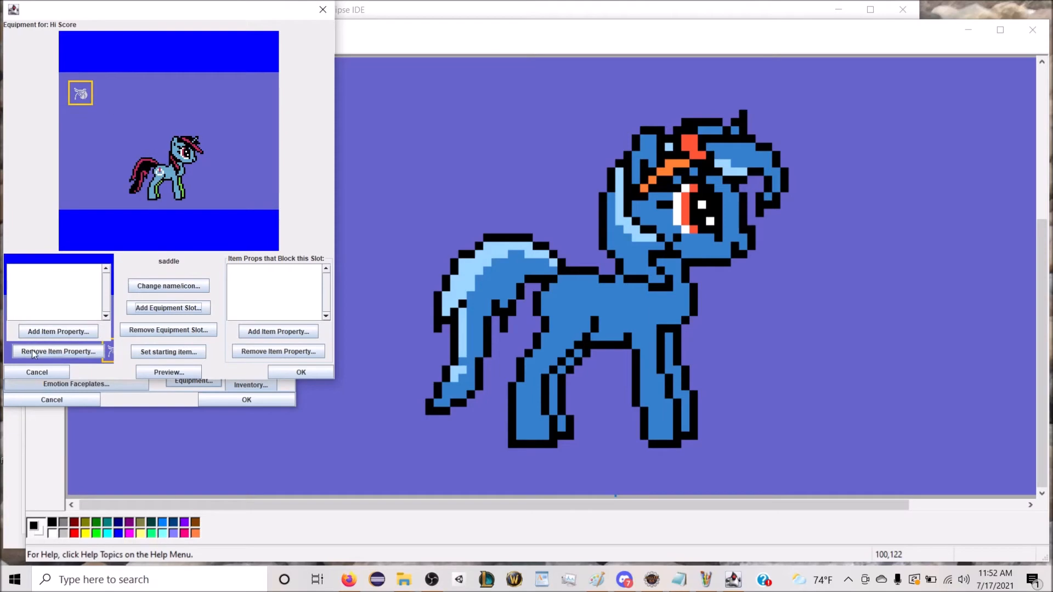
# Step: Add the item property "saddle for mares" to the saddle slot and nudge the slot slightly toward the background's upper-left corner
pyautogui.moveTo(127, 18); pyautogui.dragTo(149, 93)
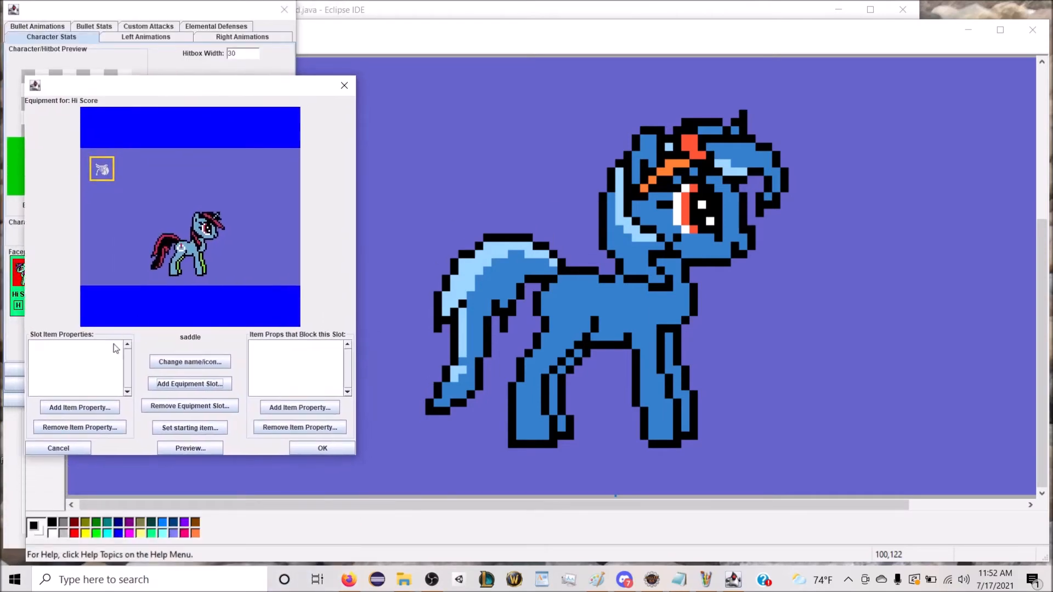
pyautogui.click(85, 410)
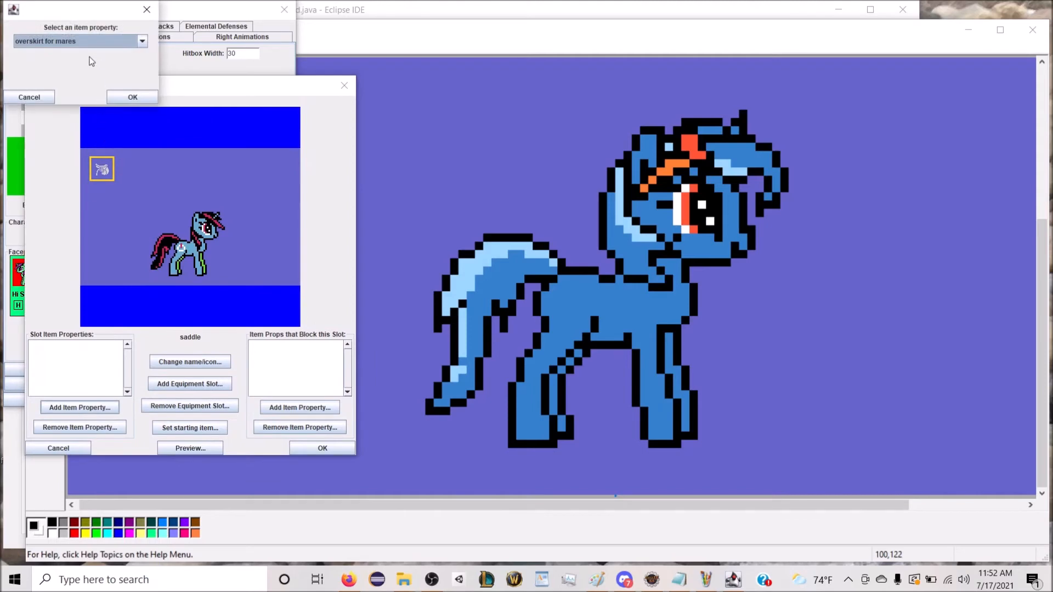
pyautogui.click(85, 44)
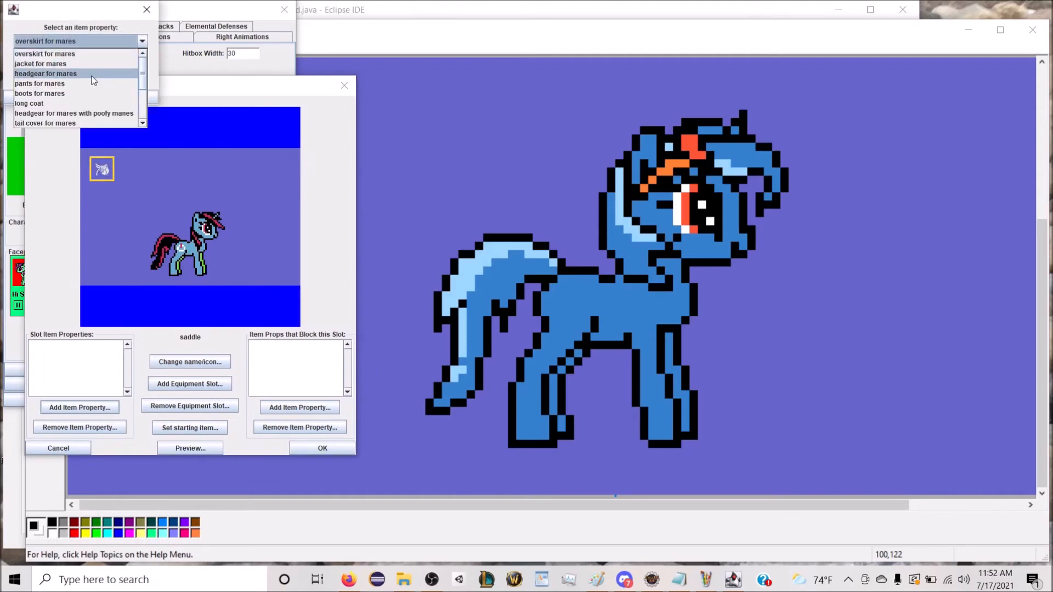
pyautogui.scroll(-2, 100, 77)
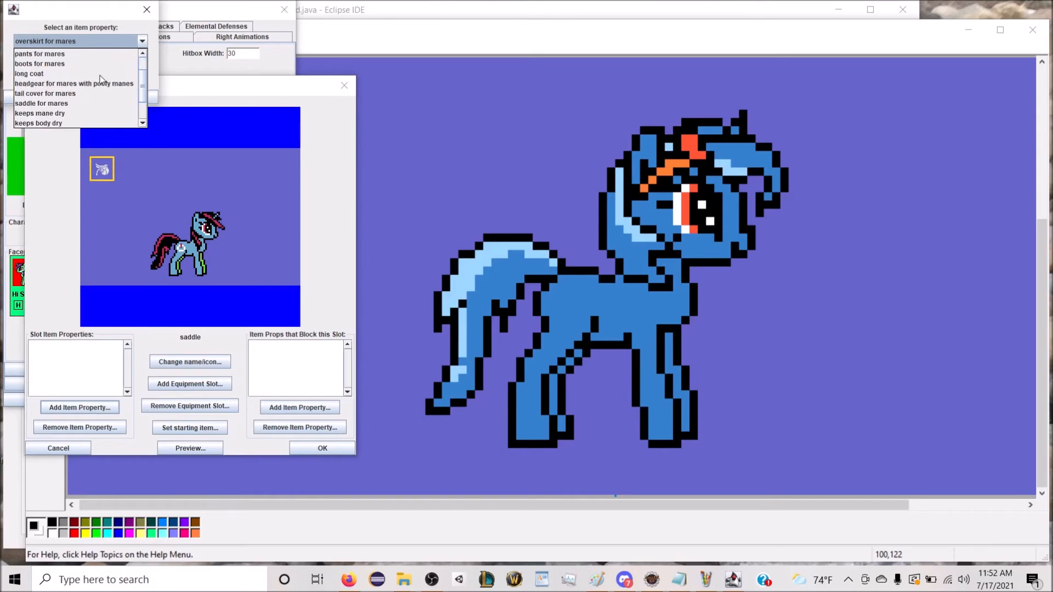
pyautogui.click(121, 103)
pyautogui.click(131, 96)
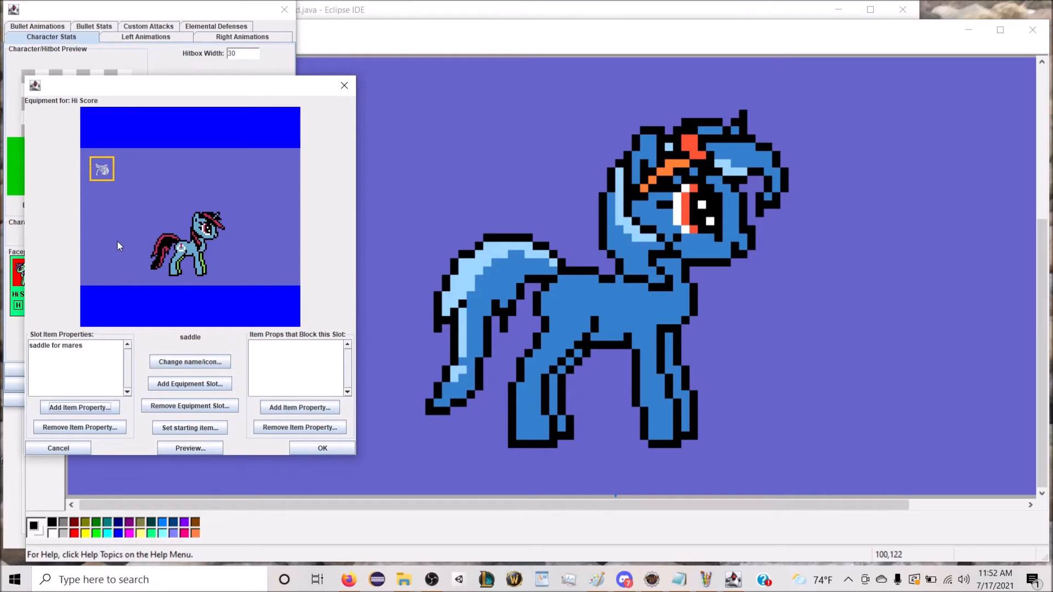
pyautogui.moveTo(103, 170); pyautogui.dragTo(101, 167)
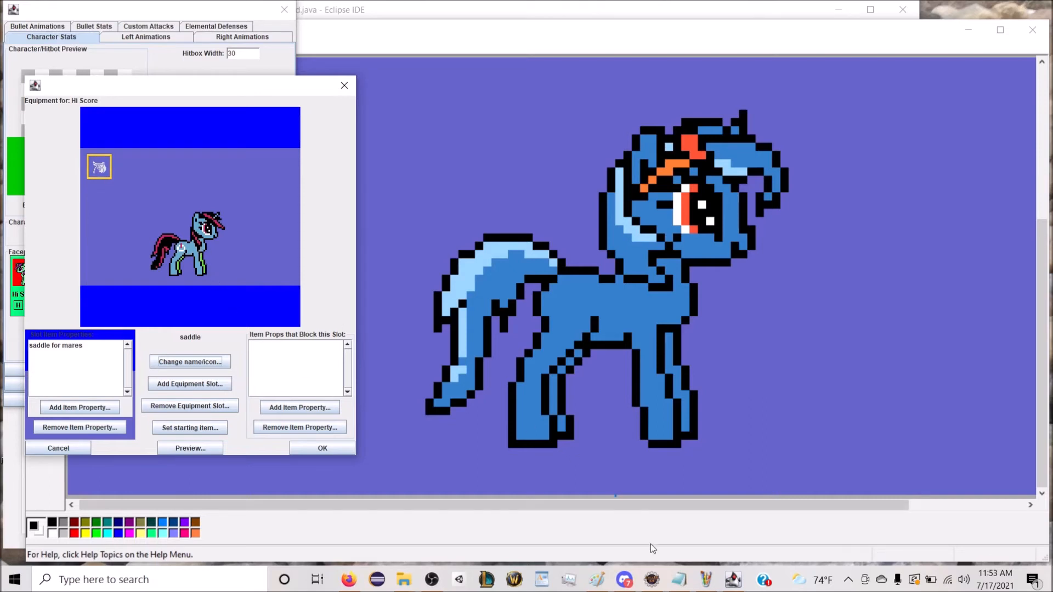
# Step: Switch to Paint, open the equipment BG hi score image and zoom in on the pony
pyautogui.click(378, 48)
pyautogui.click(57, 47)
pyautogui.moveTo(32, 48)
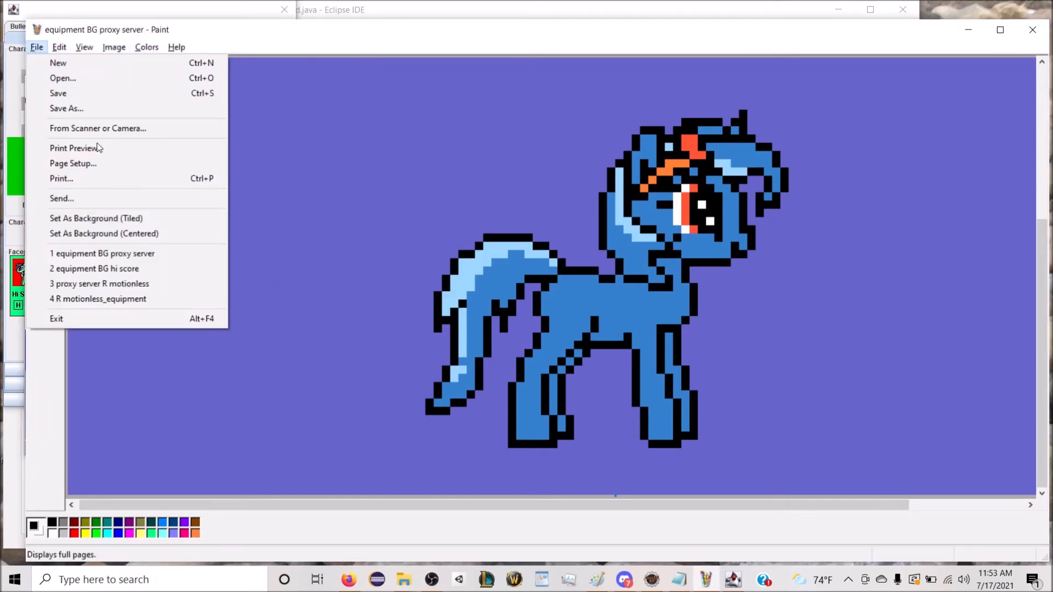
pyautogui.click(168, 267)
pyautogui.click(53, 99)
pyautogui.click(265, 196)
# Step: Recolor the pony's blue body, head and horn areas with the green sampled from its far foreleg
pyautogui.click(38, 103)
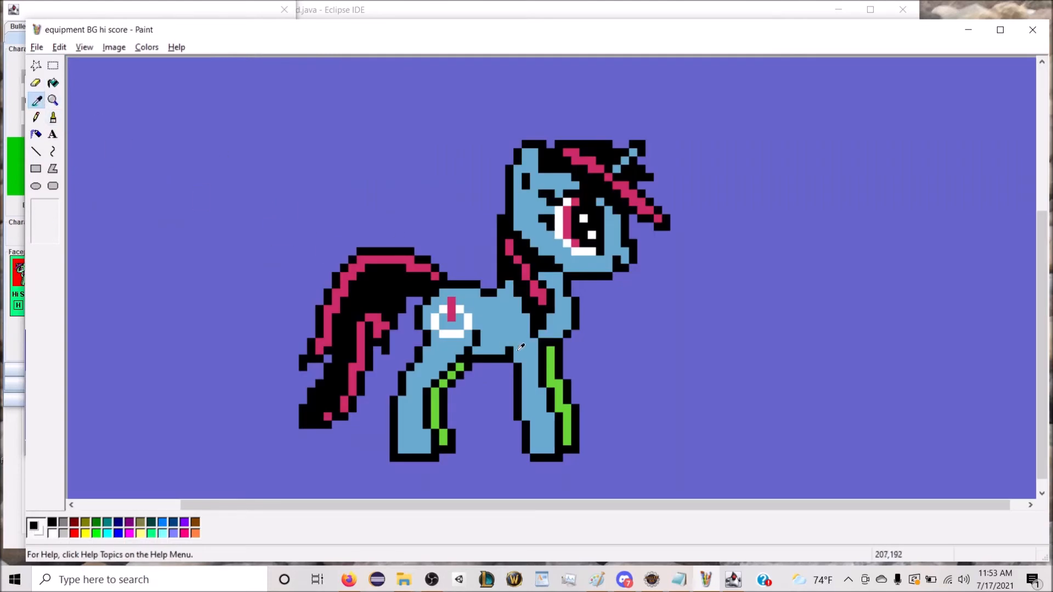
pyautogui.click(555, 352)
pyautogui.click(53, 83)
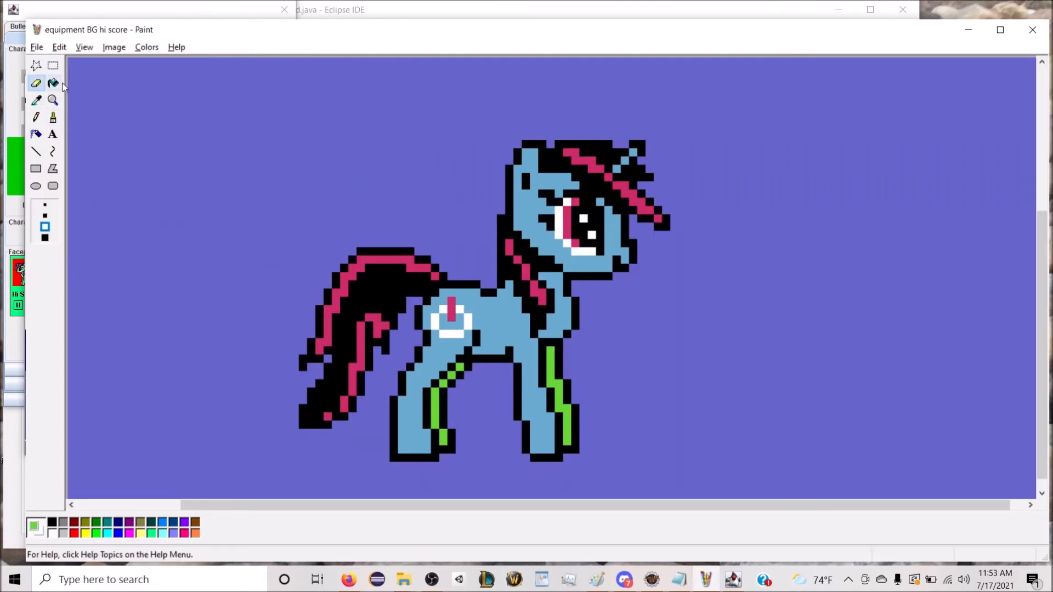
pyautogui.click(453, 323)
pyautogui.click(473, 319)
pyautogui.click(463, 337)
pyautogui.click(565, 295)
pyautogui.click(568, 255)
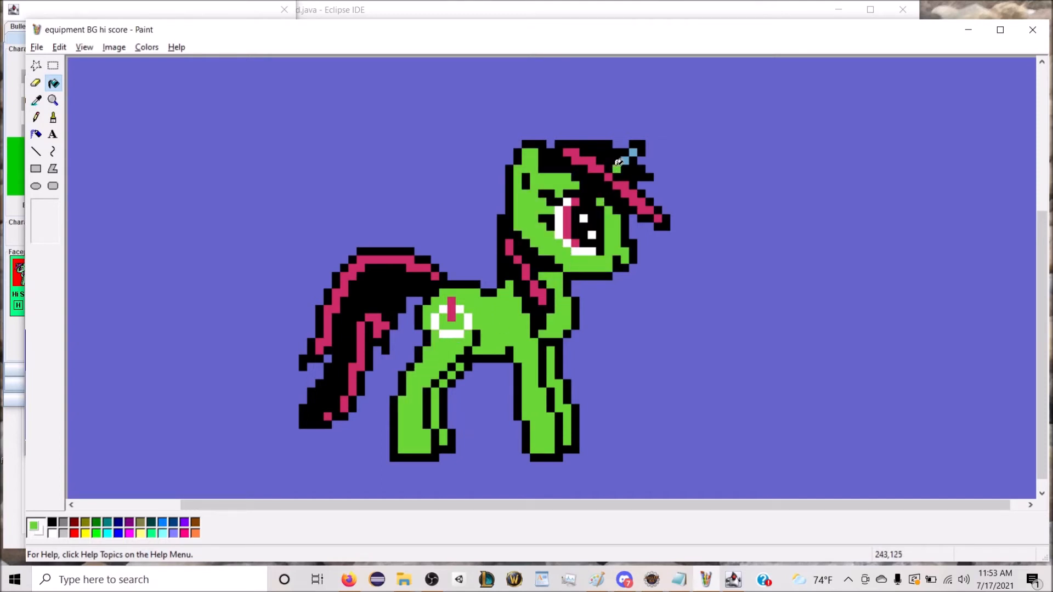
pyautogui.click(634, 149)
# Step: Switch to the level editor and reload the recolored equipment BG hi score image as Hi Score's equipment background
pyautogui.click(99, 16)
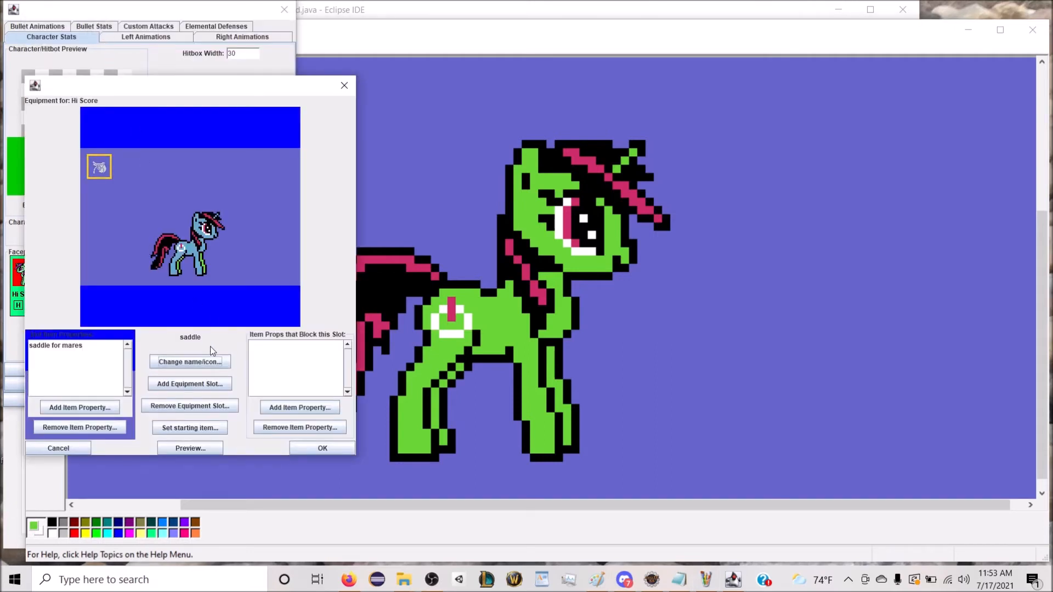
pyautogui.click(239, 241)
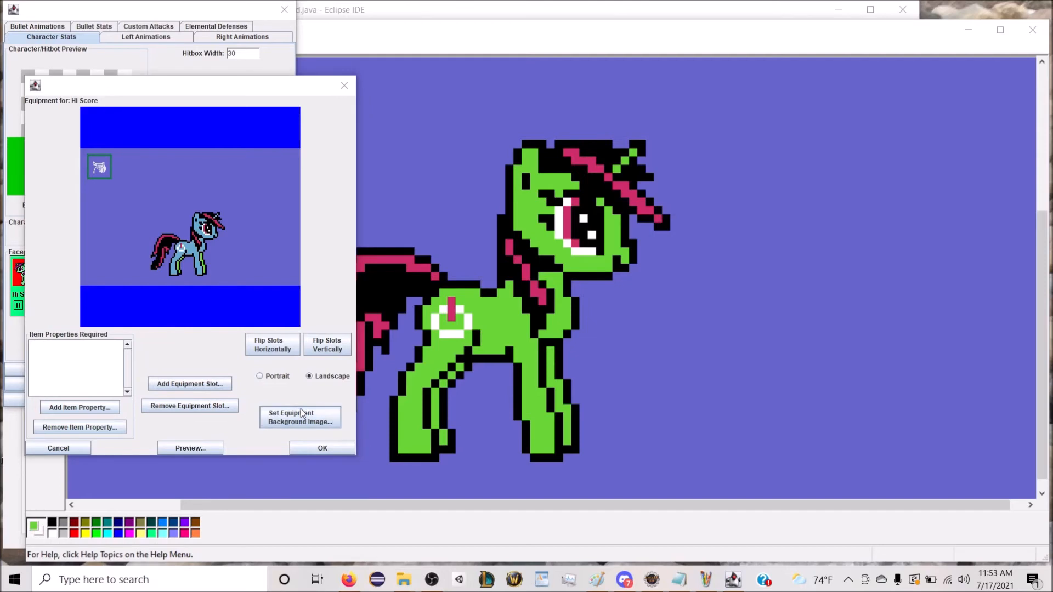
pyautogui.click(300, 417)
pyautogui.doubleClick(543, 181)
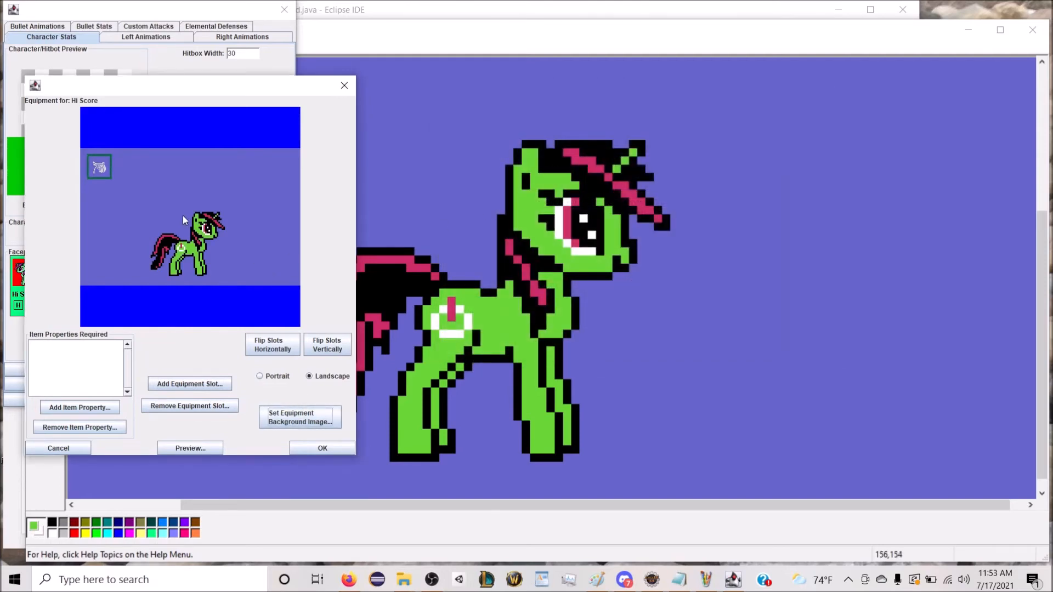
pyautogui.click(103, 171)
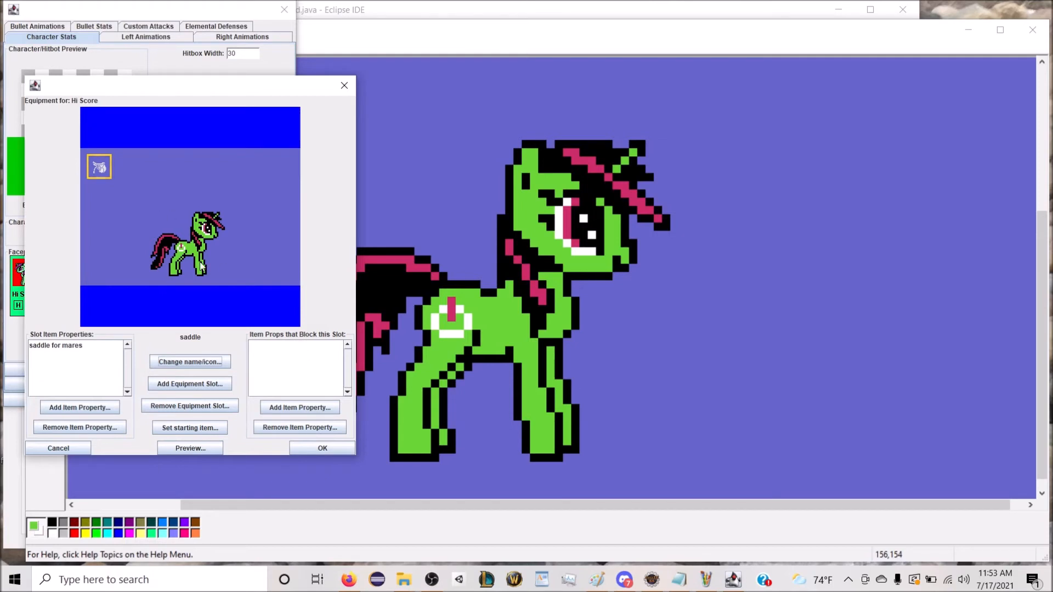
pyautogui.click(165, 215)
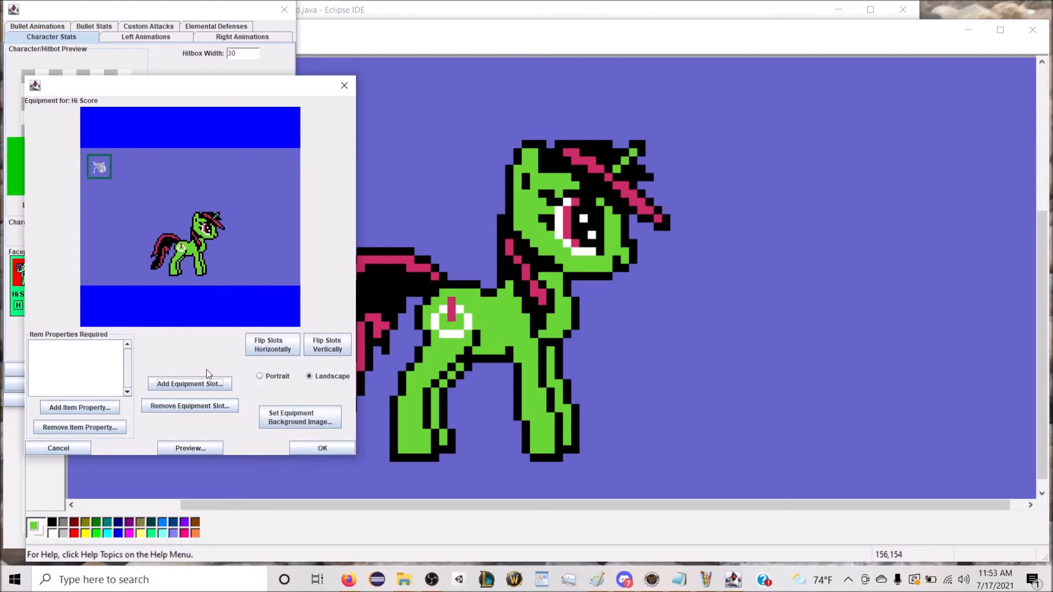
# Step: Add an equipment slot named overskirt with the skirt icon from the Equipment category and place it directly below the saddle slot
pyautogui.click(198, 387)
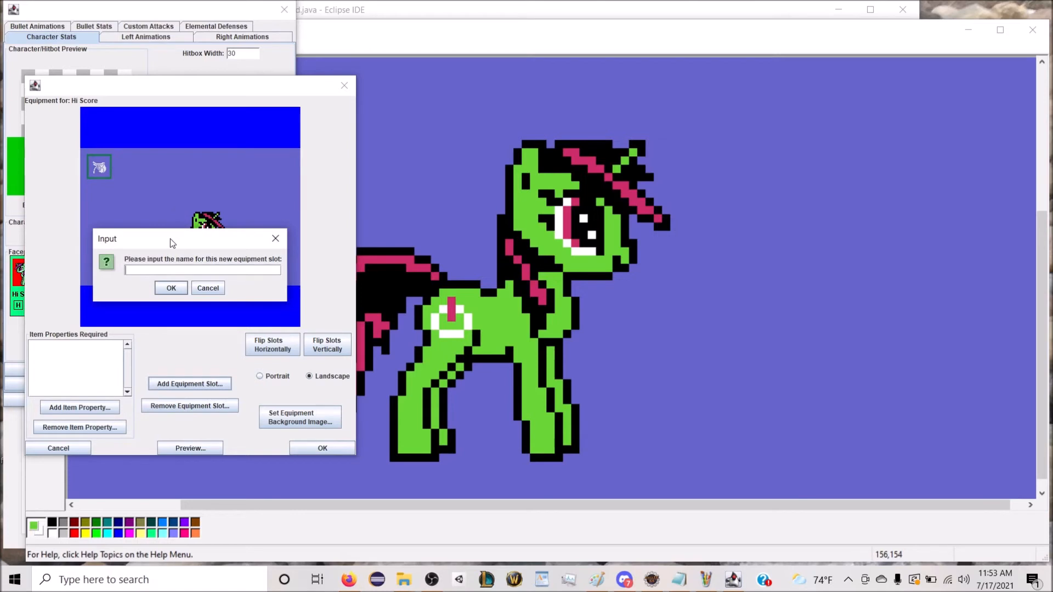
pyautogui.write('overskirt')
pyautogui.click(173, 288)
pyautogui.click(104, 30)
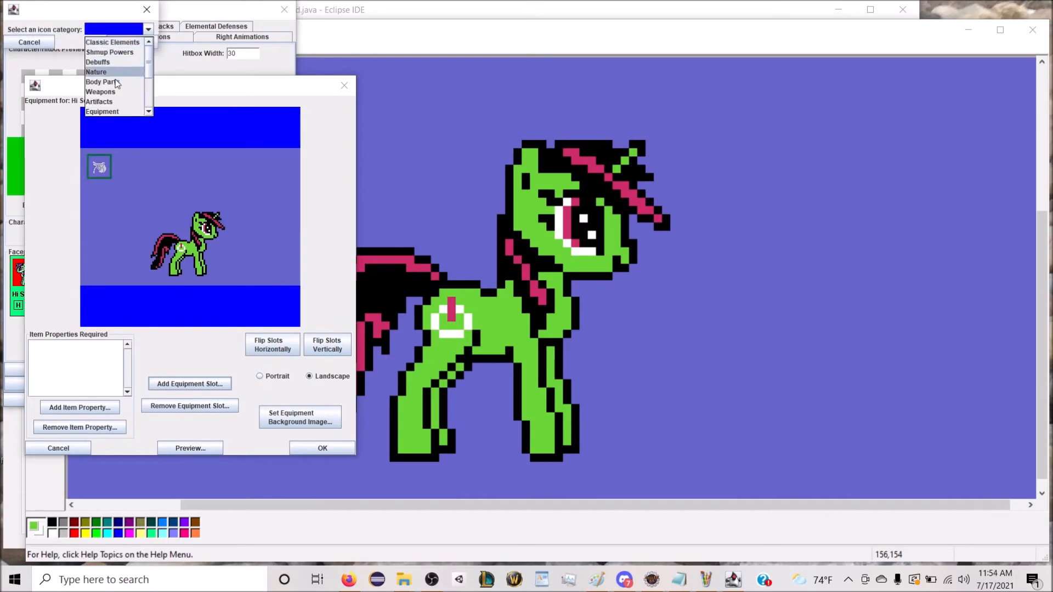
pyautogui.click(114, 112)
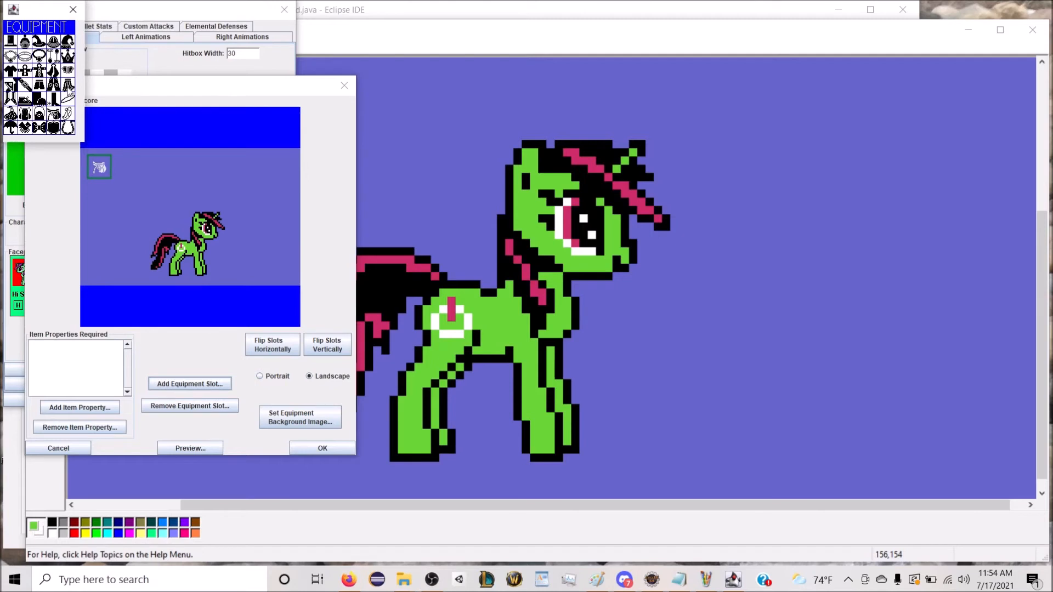
pyautogui.click(67, 86)
pyautogui.moveTo(192, 206); pyautogui.dragTo(104, 204)
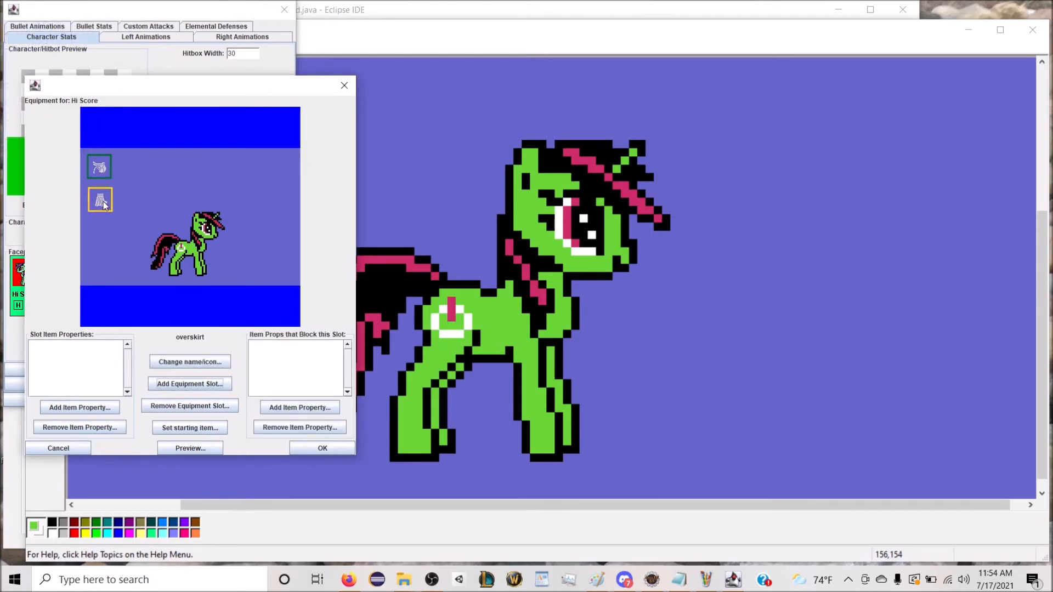
pyautogui.moveTo(104, 204); pyautogui.dragTo(102, 206)
# Step: Add the item property "overskirt for mares" to the overskirt slot and align the slot under the saddle slot
pyautogui.click(88, 408)
pyautogui.click(88, 42)
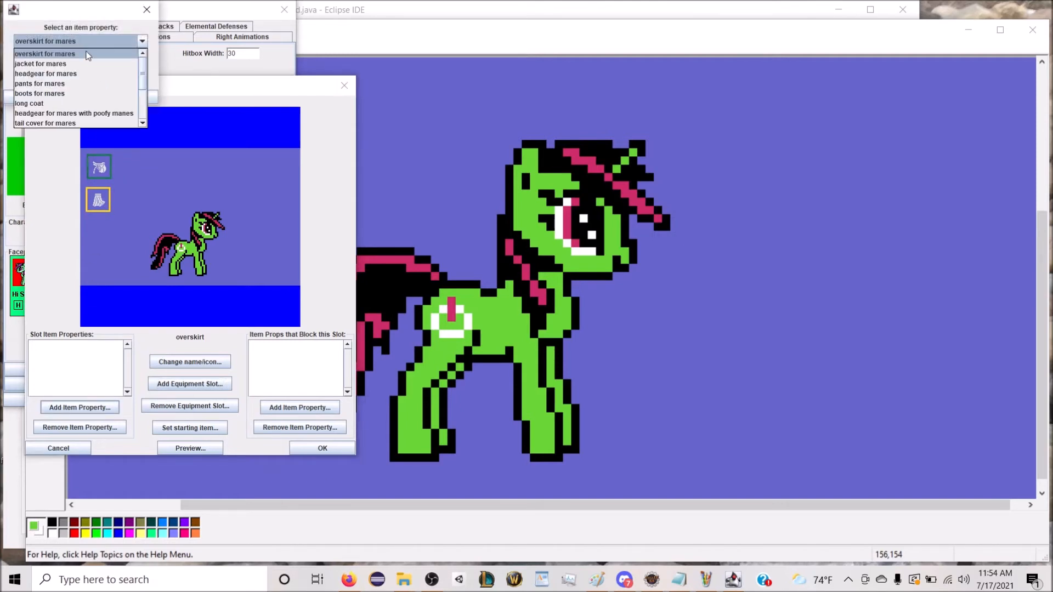
pyautogui.click(86, 53)
pyautogui.click(117, 99)
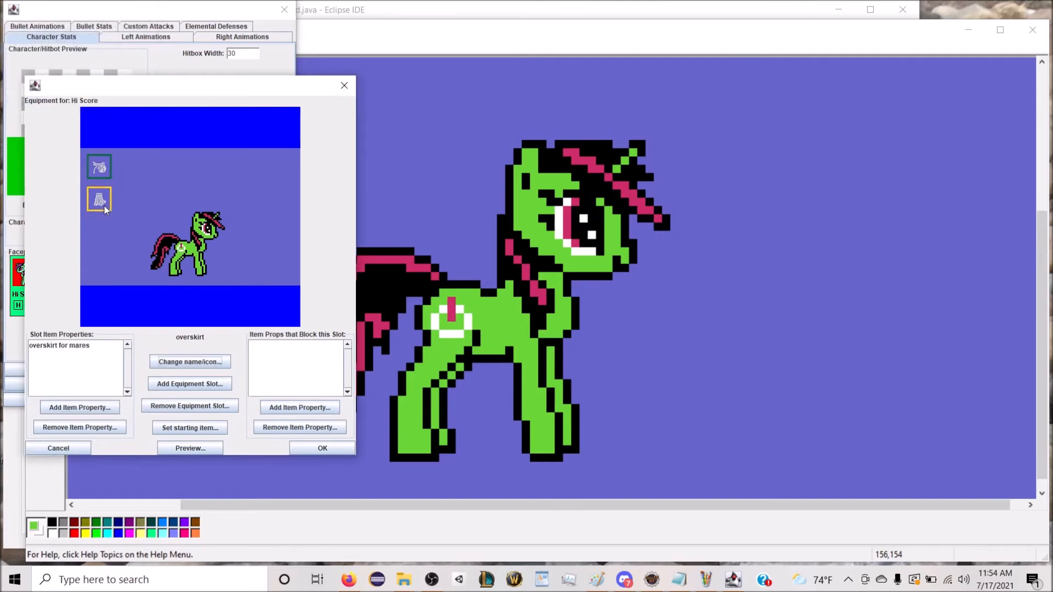
pyautogui.moveTo(95, 195); pyautogui.dragTo(95, 195)
# Step: Add an equipment slot named pants with the pants icon from the Equipment category and place it below the overskirt slot
pyautogui.click(166, 202)
pyautogui.click(202, 383)
pyautogui.write('p')
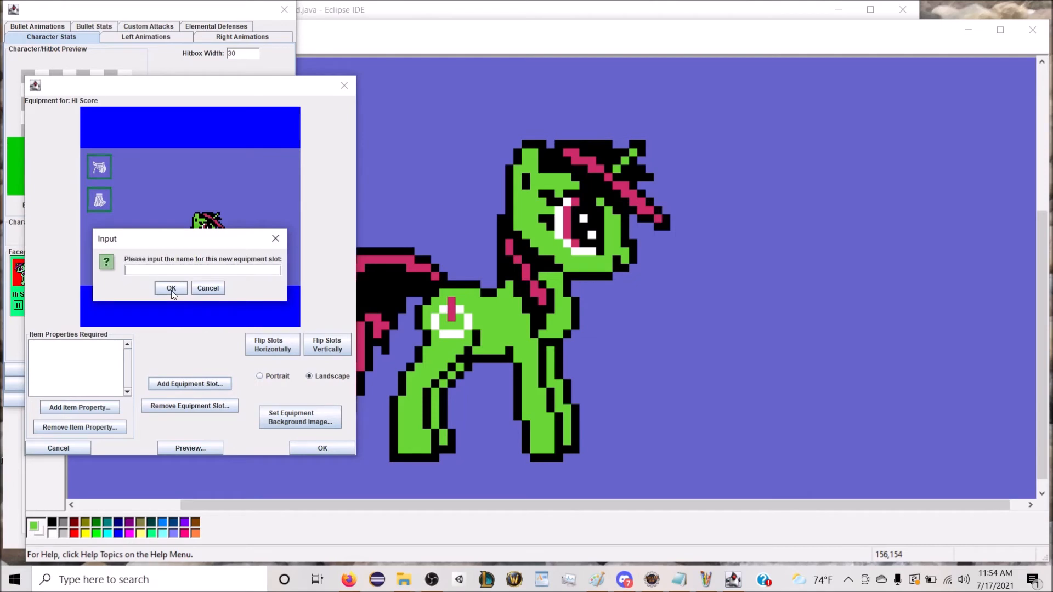
pyautogui.click(172, 288)
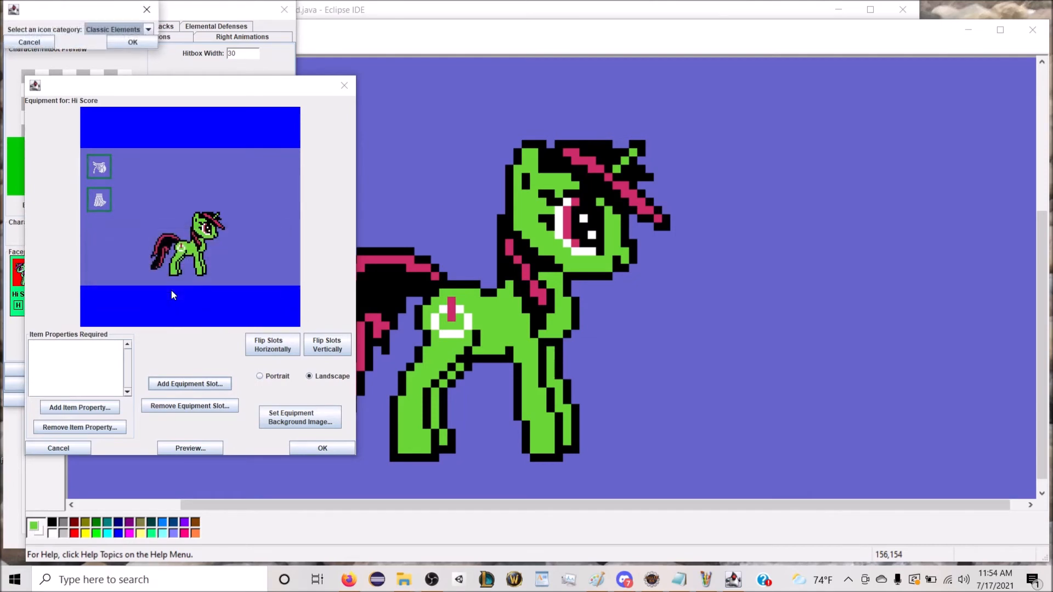
pyautogui.click(122, 30)
pyautogui.click(112, 82)
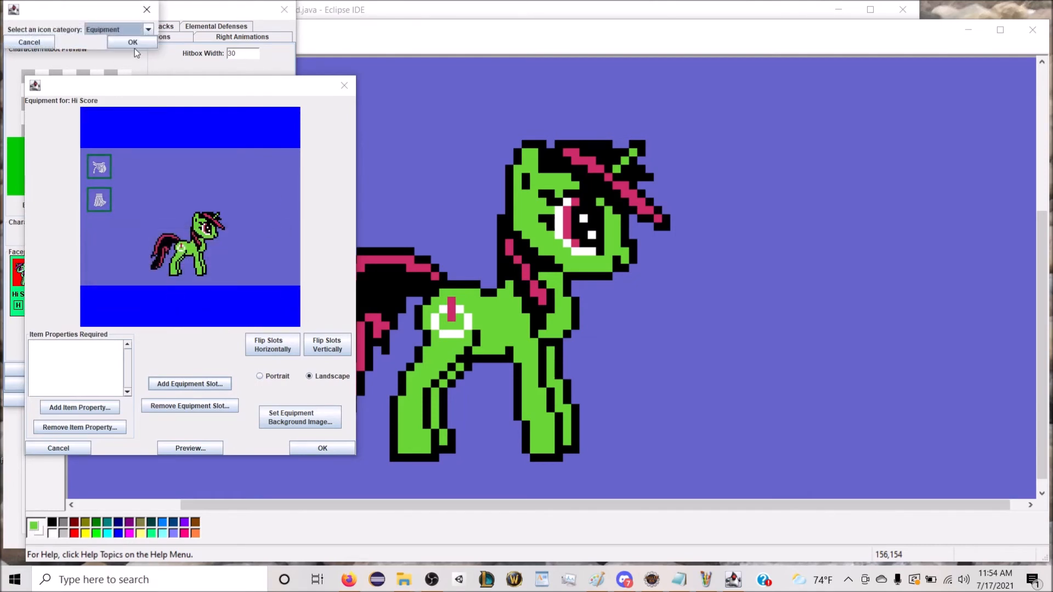
pyautogui.click(54, 87)
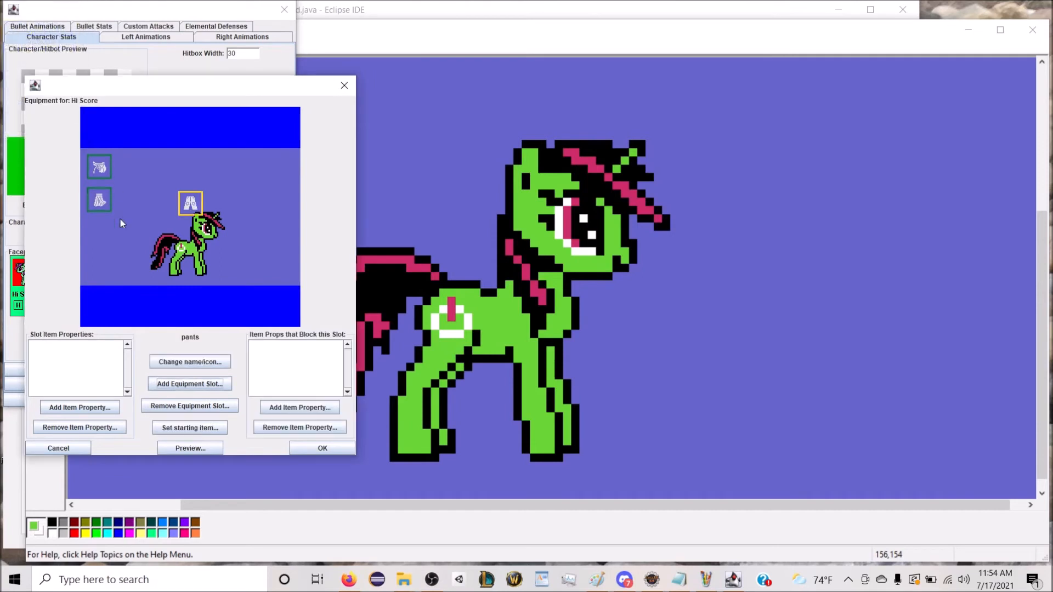
pyautogui.moveTo(190, 211); pyautogui.dragTo(99, 239)
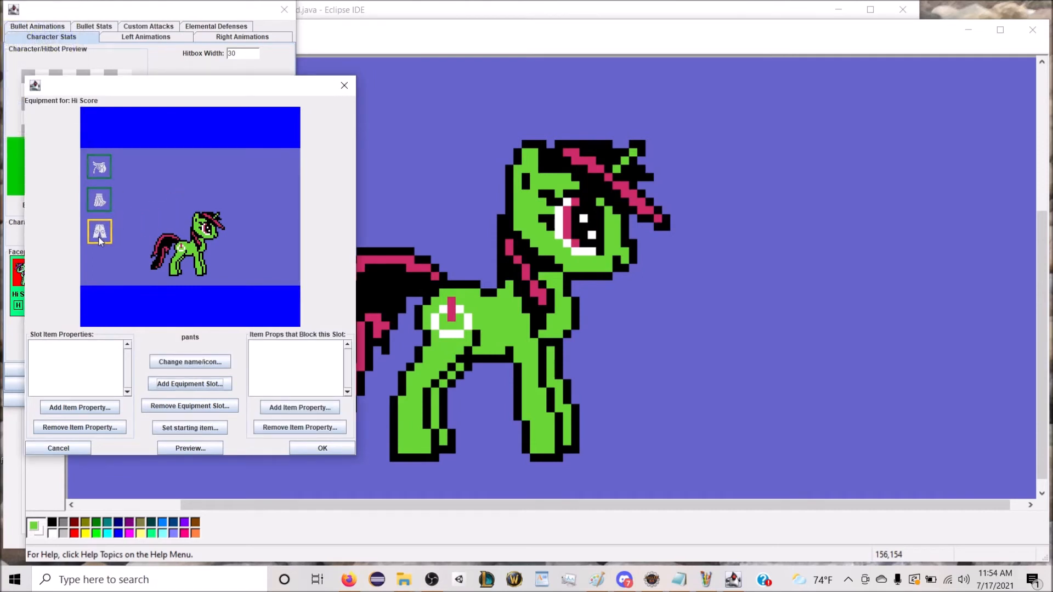
# Step: Add the item property "pants for mares" to the pants slot
pyautogui.click(79, 408)
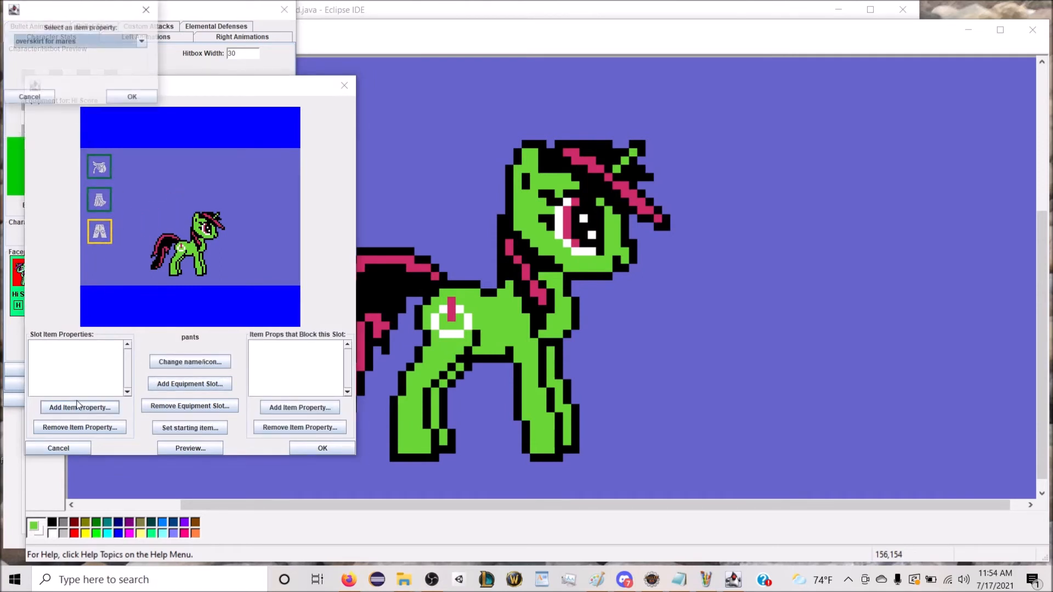
pyautogui.click(85, 43)
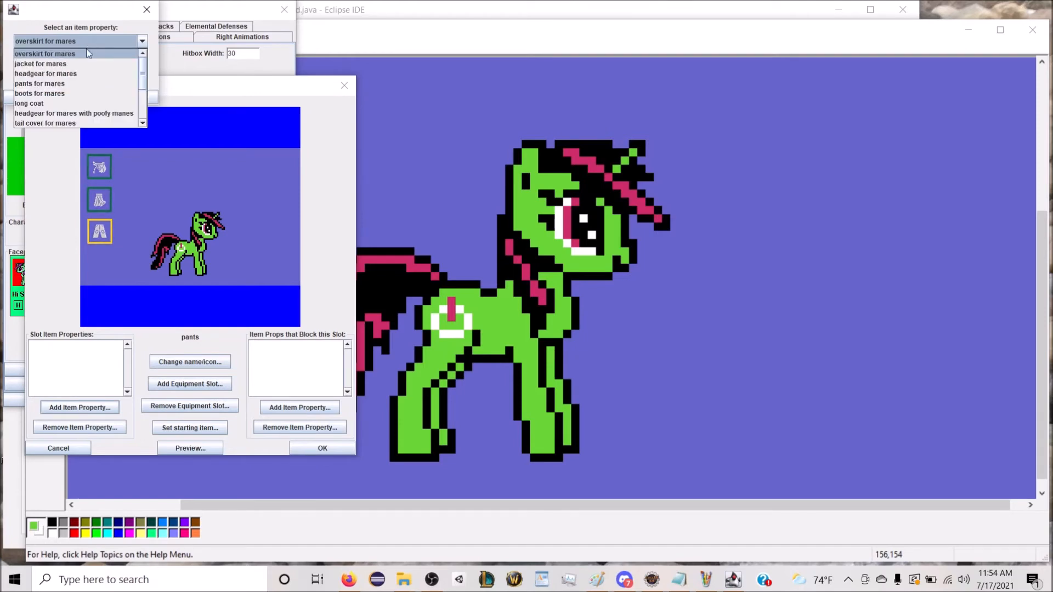
pyautogui.click(110, 99)
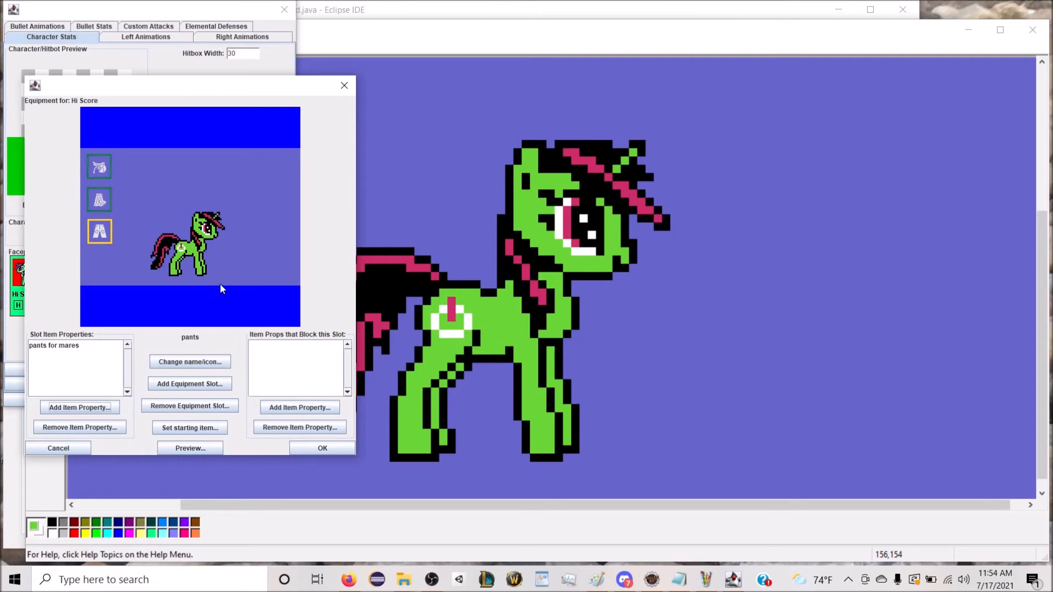
# Step: Add an equipment slot named boots with the boot icon from the Equipment category
pyautogui.click(202, 385)
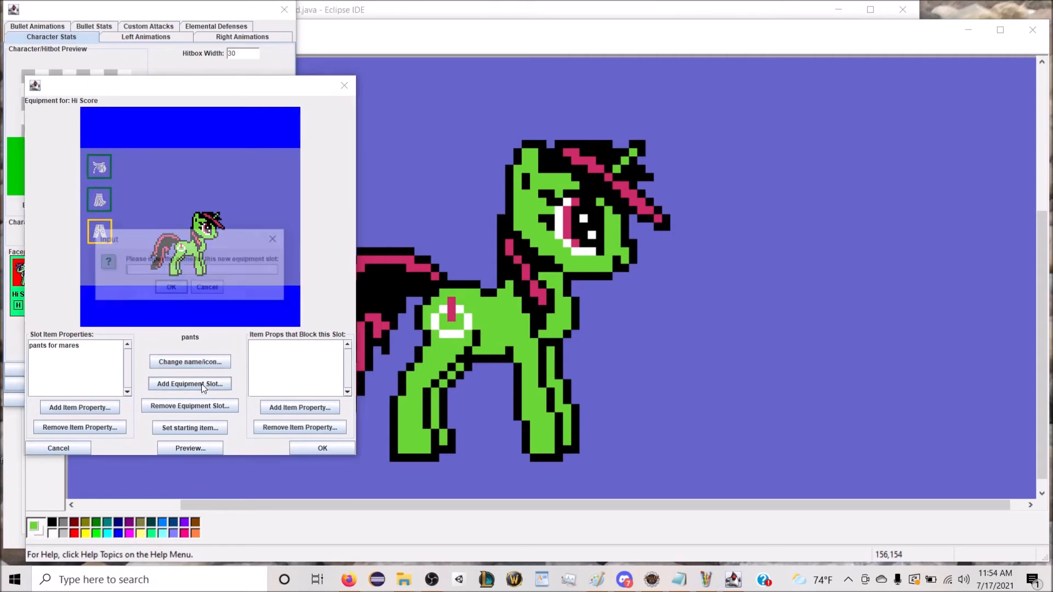
pyautogui.write('b')
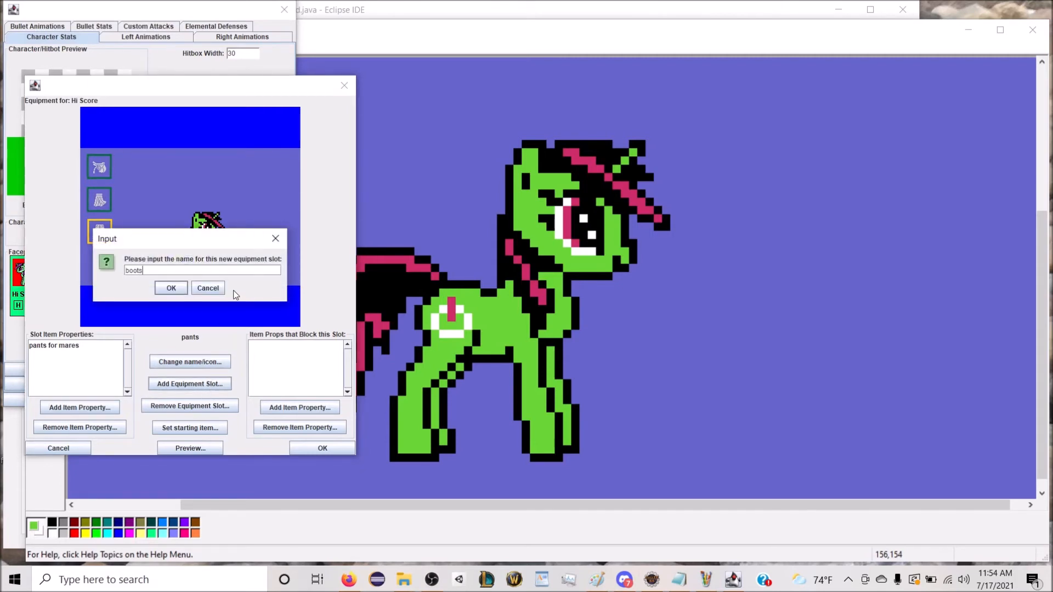
pyautogui.write('oots')
pyautogui.press('Return')
pyautogui.click(107, 32)
pyautogui.scroll(-1, 112, 57)
pyautogui.click(130, 84)
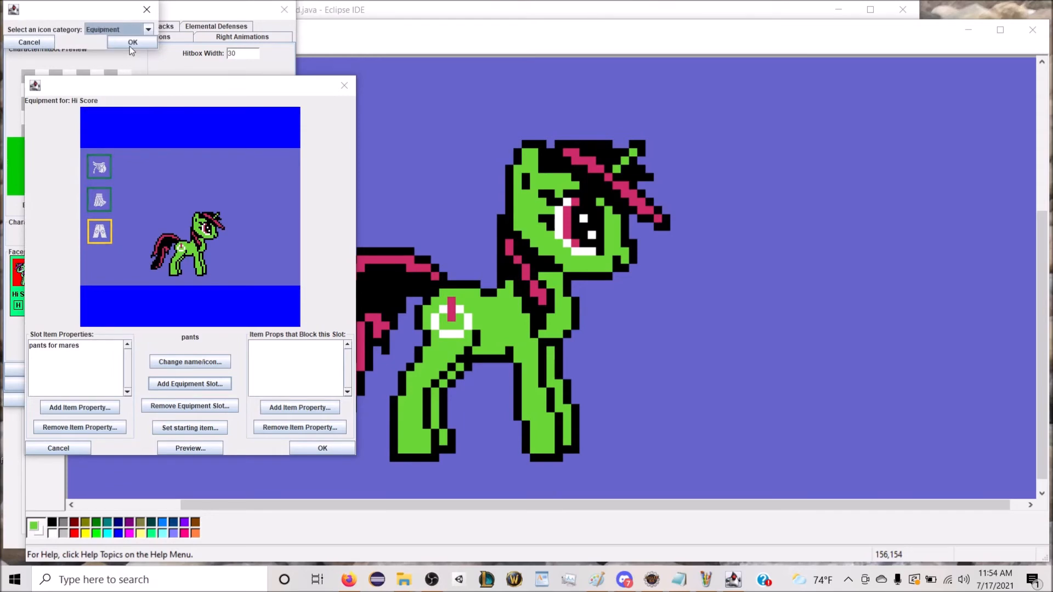
pyautogui.click(132, 43)
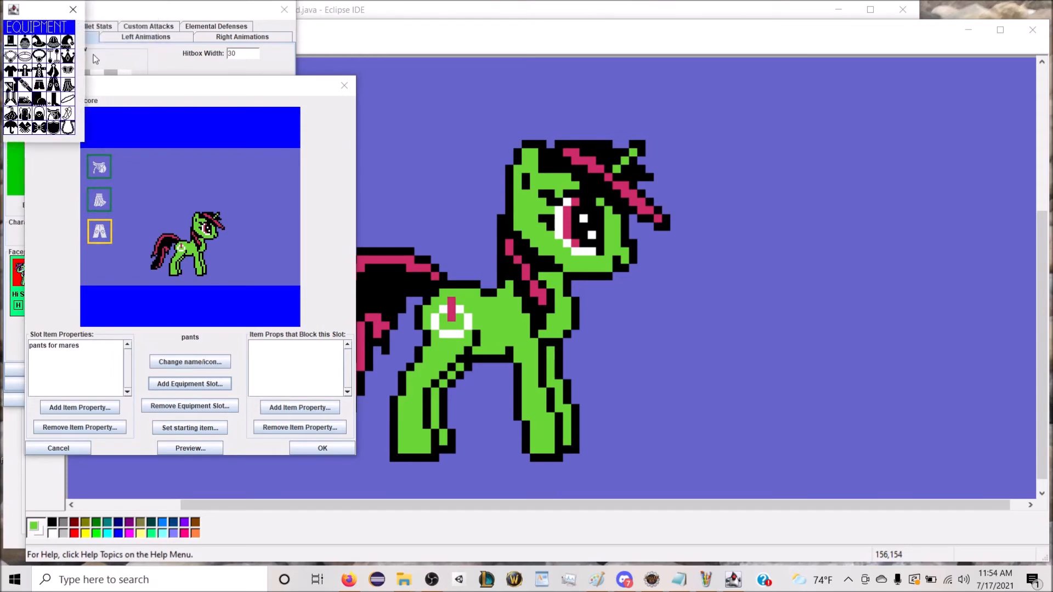
pyautogui.click(42, 94)
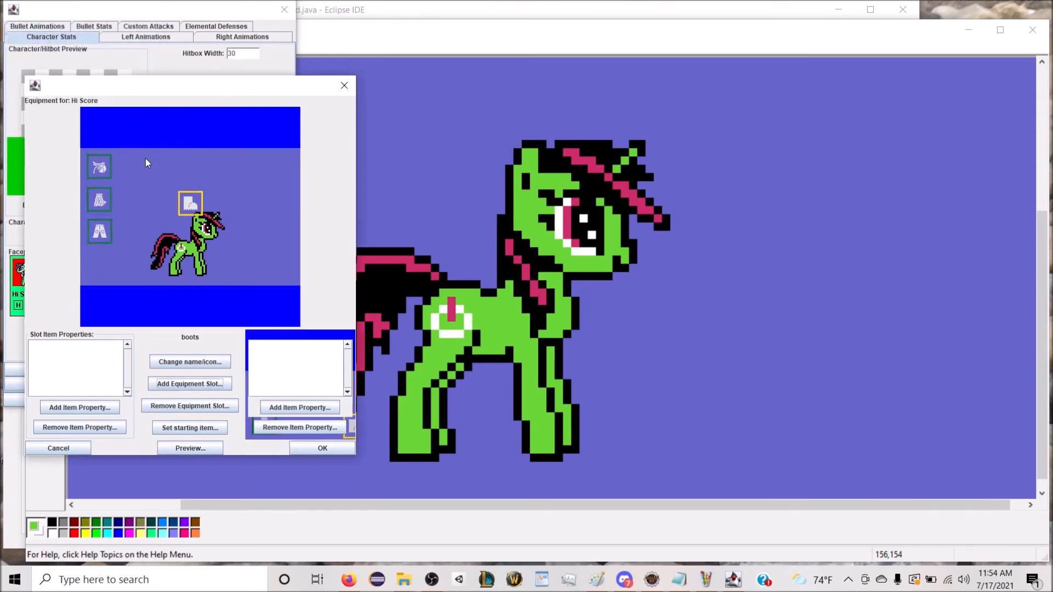
# Step: Add the item property "boots for mares" to the boots slot and place the slot below the pants slot
pyautogui.click(80, 408)
pyautogui.click(87, 42)
pyautogui.click(77, 94)
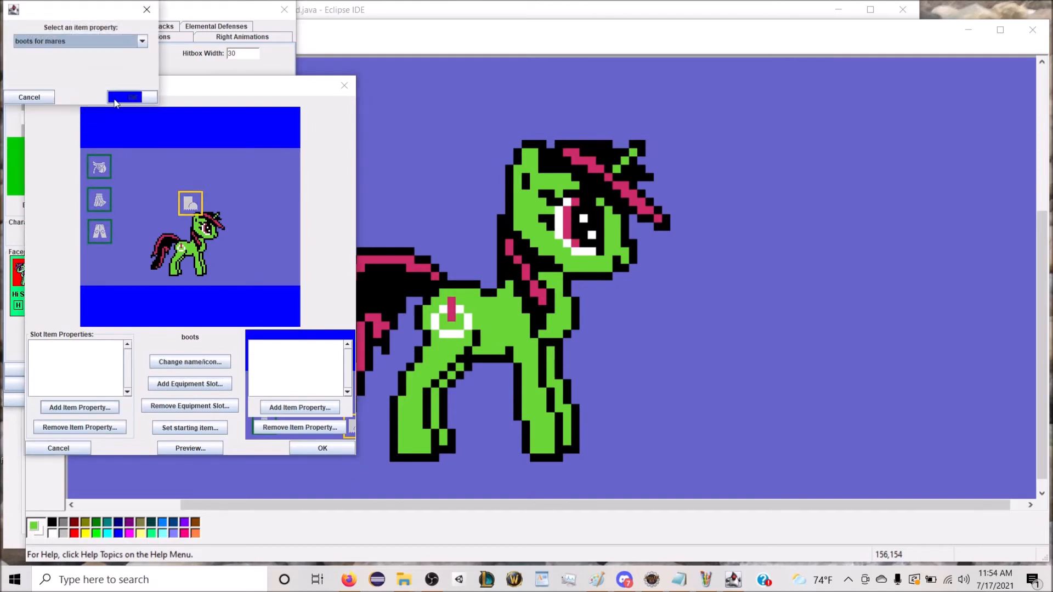
pyautogui.click(124, 97)
pyautogui.moveTo(193, 205); pyautogui.dragTo(106, 262)
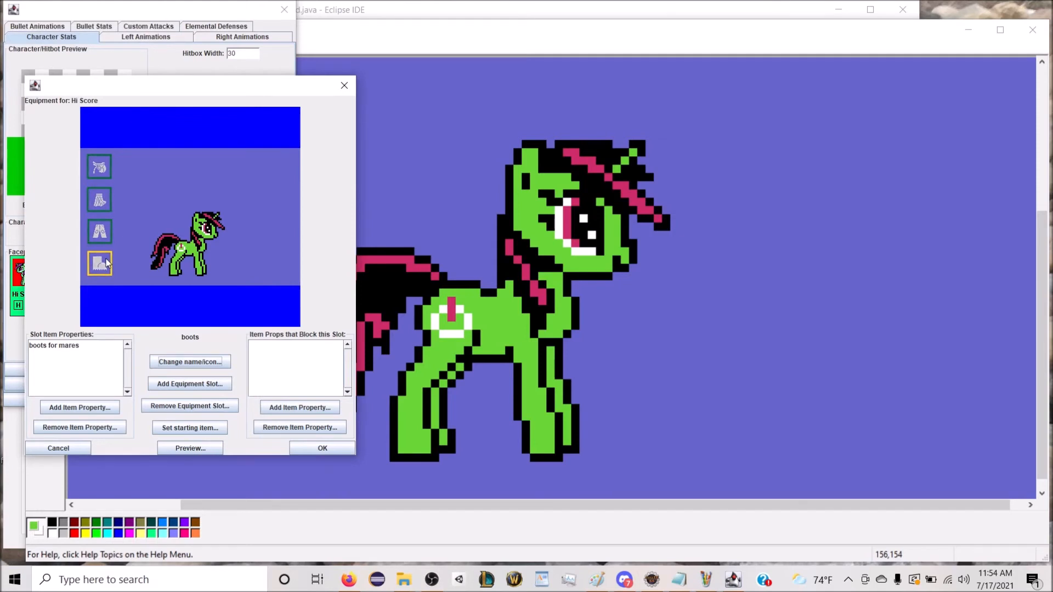
# Step: Add an equipment slot named headgear with the brimmed hat icon from the Equipment category and place it in the background's upper-right corner
pyautogui.click(182, 182)
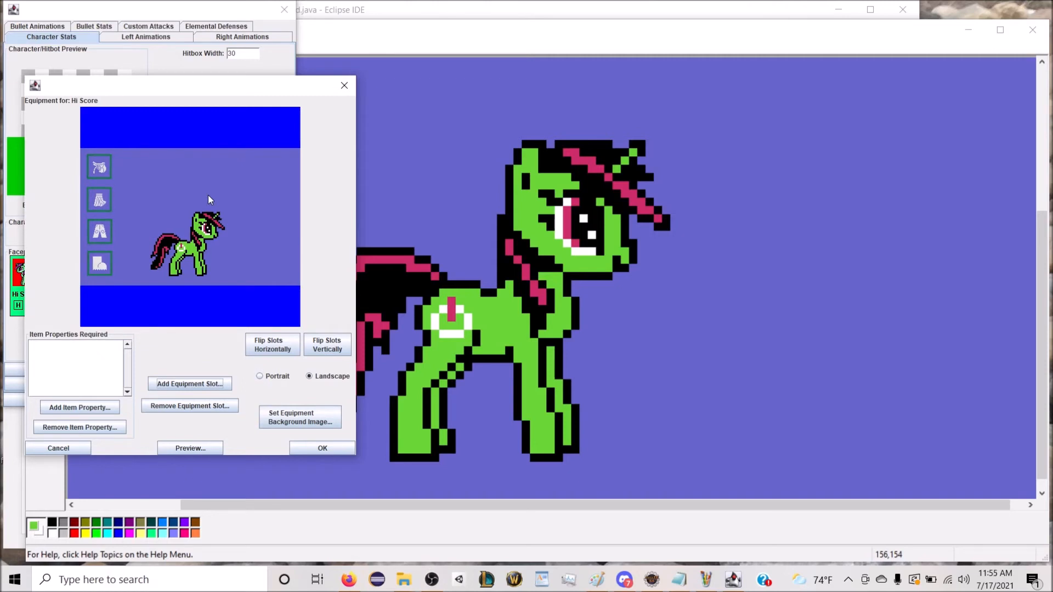
pyautogui.click(199, 384)
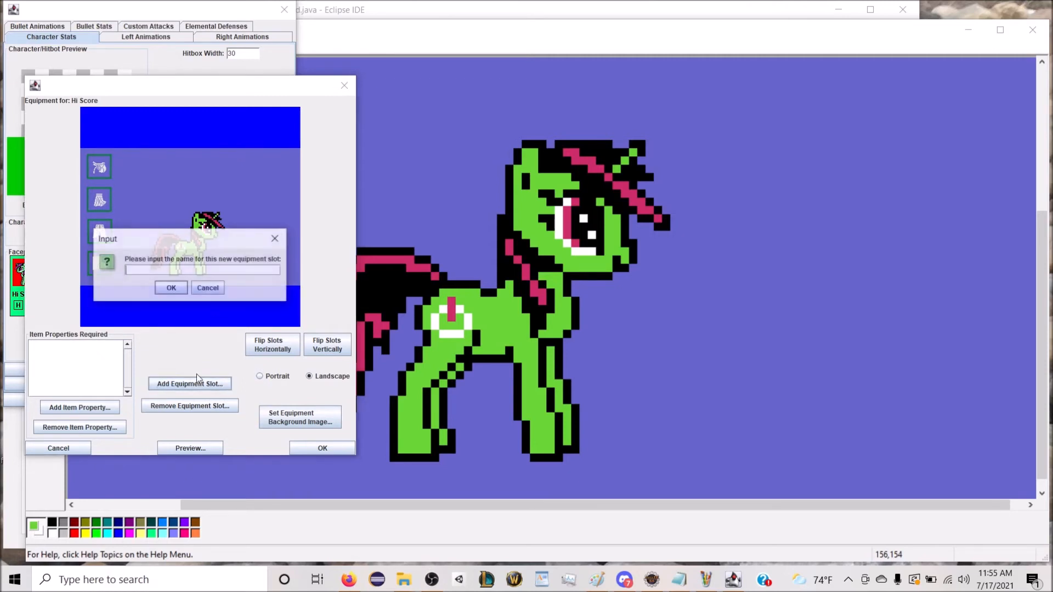
pyautogui.moveTo(197, 244); pyautogui.dragTo(262, 334)
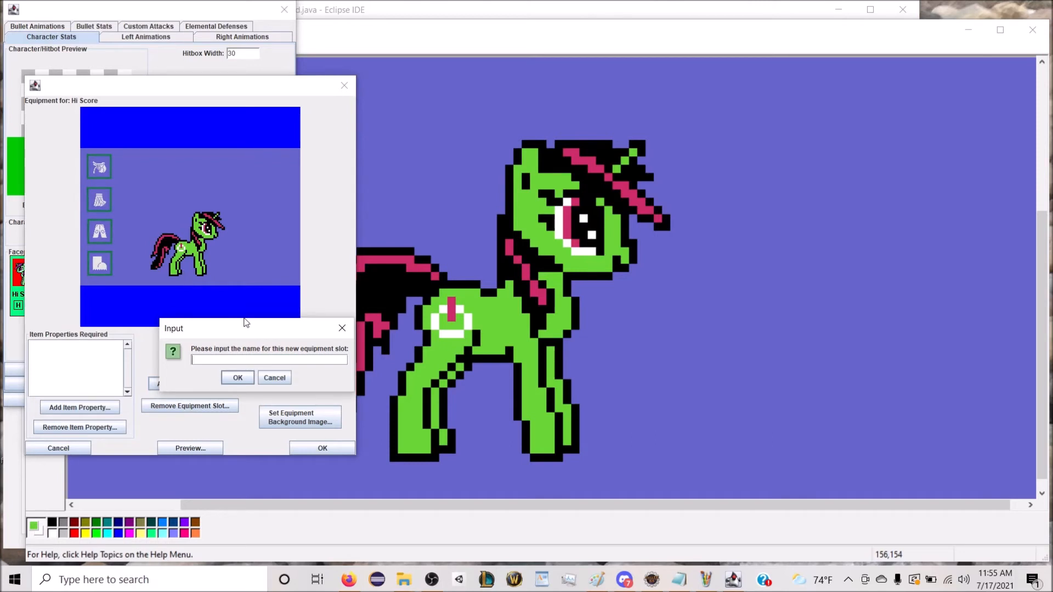
pyautogui.write('headgear')
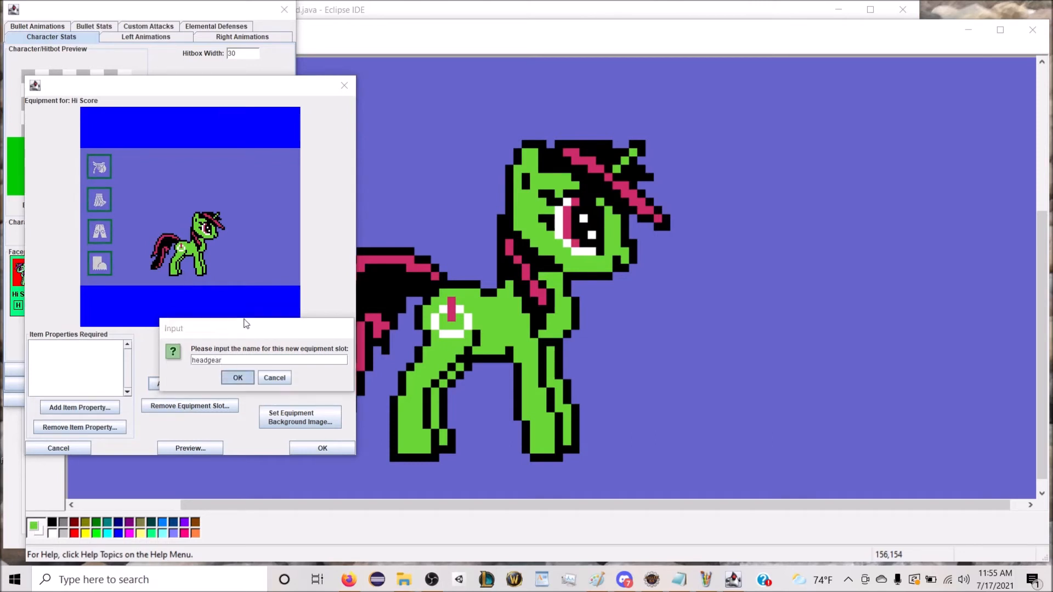
pyautogui.press('Return')
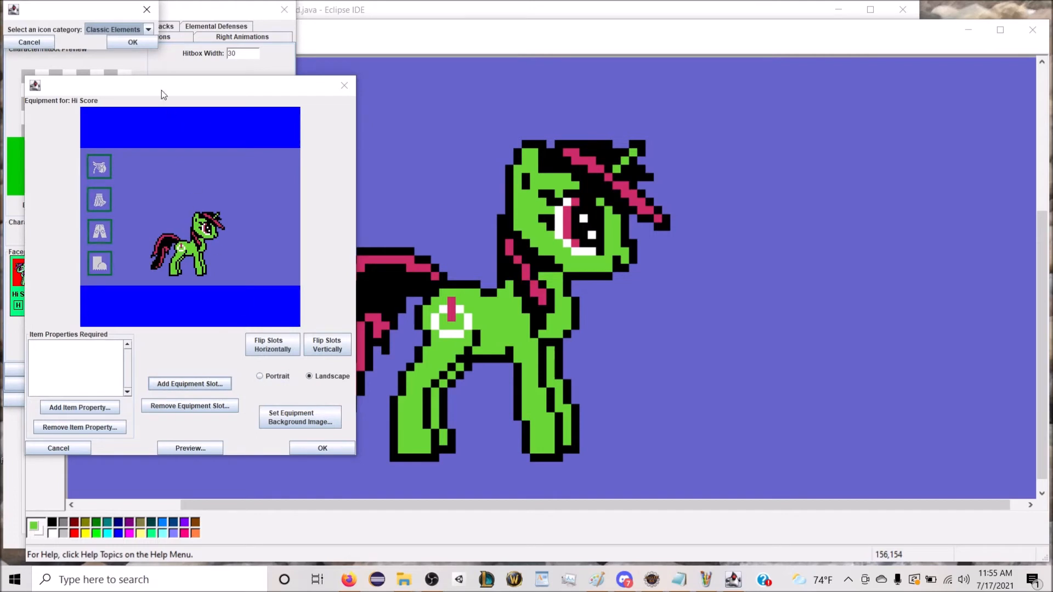
pyautogui.click(126, 31)
pyautogui.scroll(-1, 121, 58)
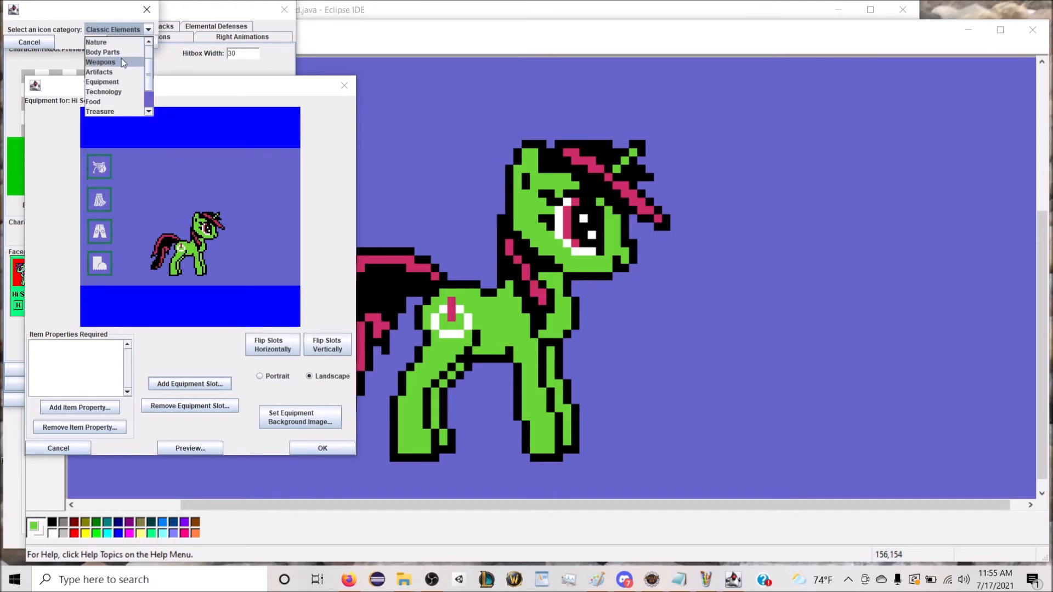
pyautogui.click(115, 83)
pyautogui.click(132, 45)
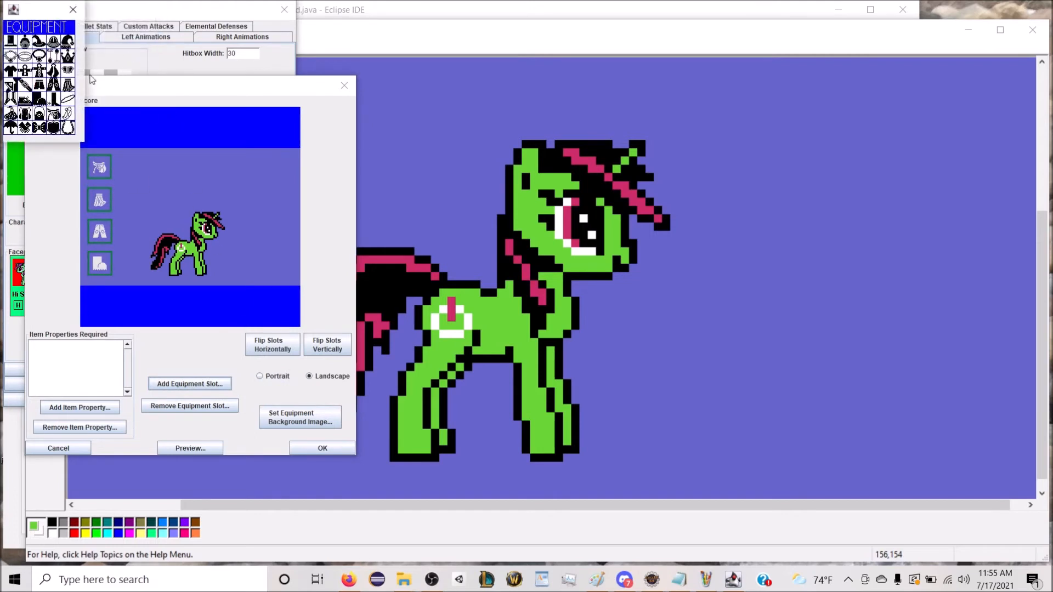
pyautogui.click(57, 45)
pyautogui.moveTo(191, 204); pyautogui.dragTo(279, 167)
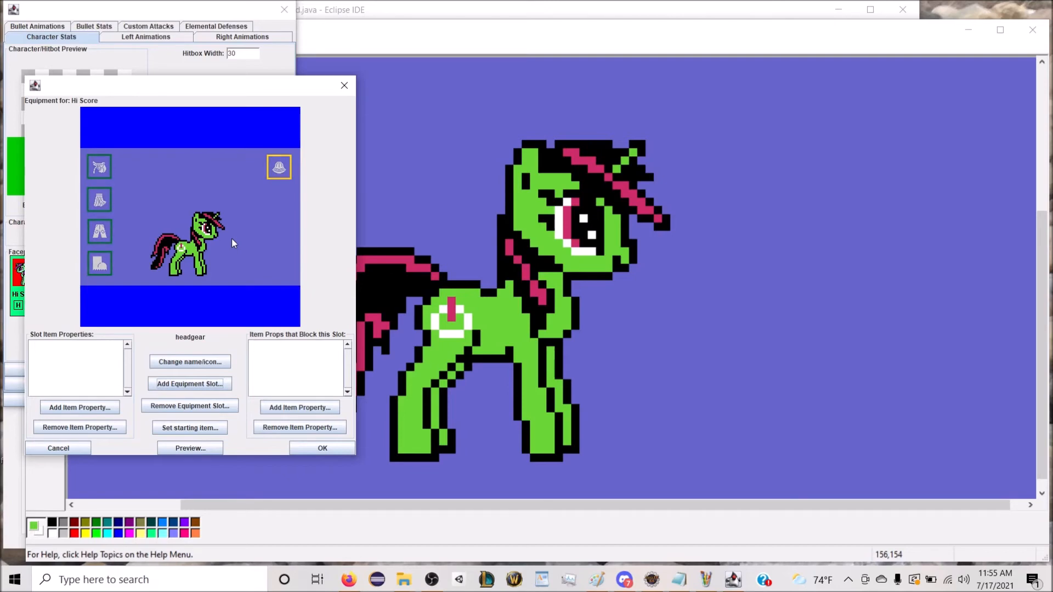
# Step: Add the item property "headgear for mares" to the headgear slot and save Hi Score's equipment and character settings
pyautogui.click(78, 412)
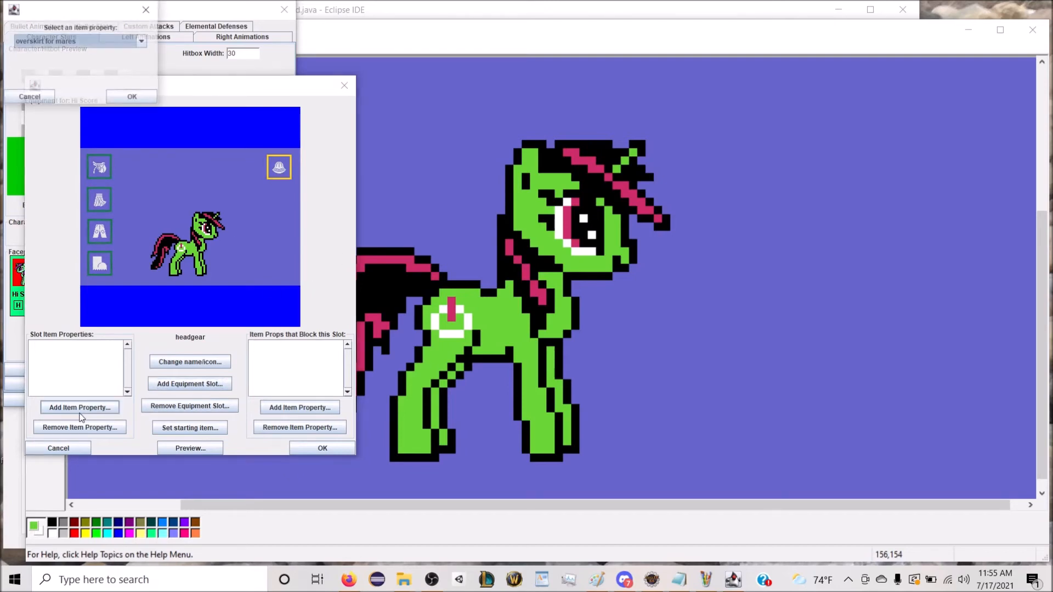
pyautogui.click(57, 44)
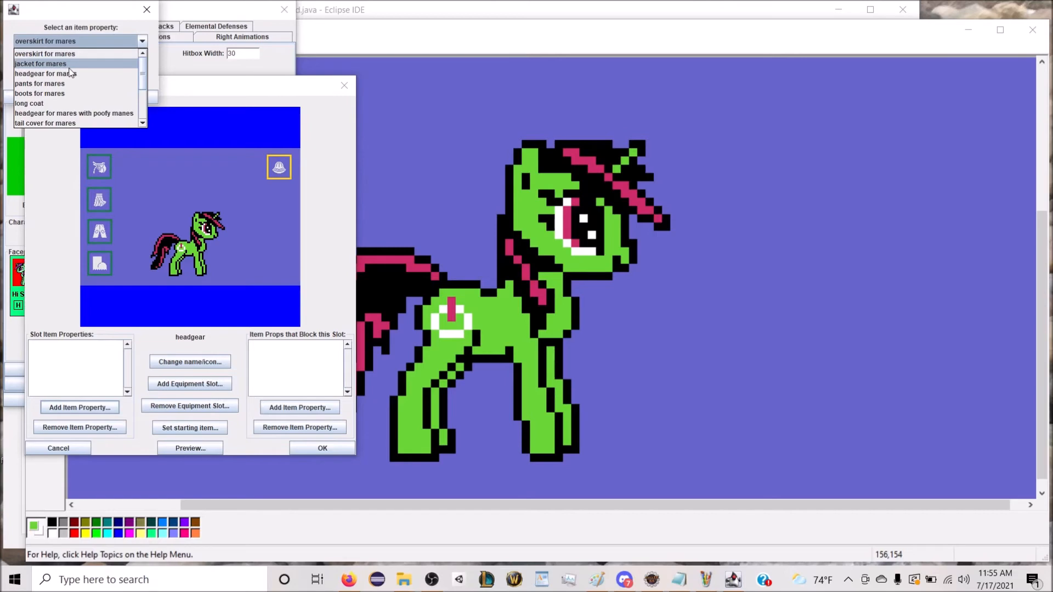
pyautogui.click(46, 74)
pyautogui.click(133, 97)
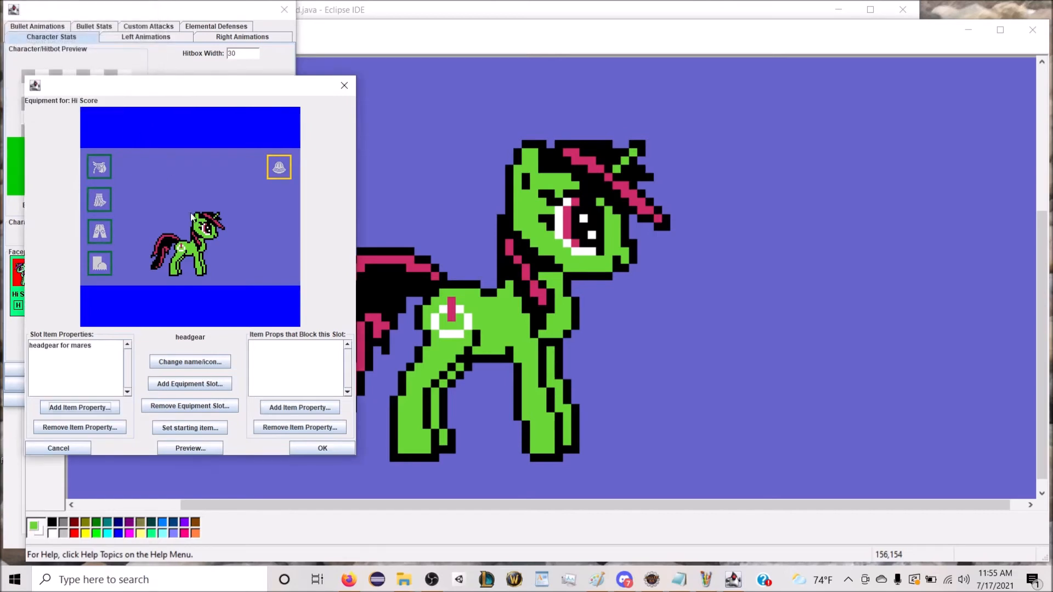
pyautogui.click(315, 451)
pyautogui.click(247, 399)
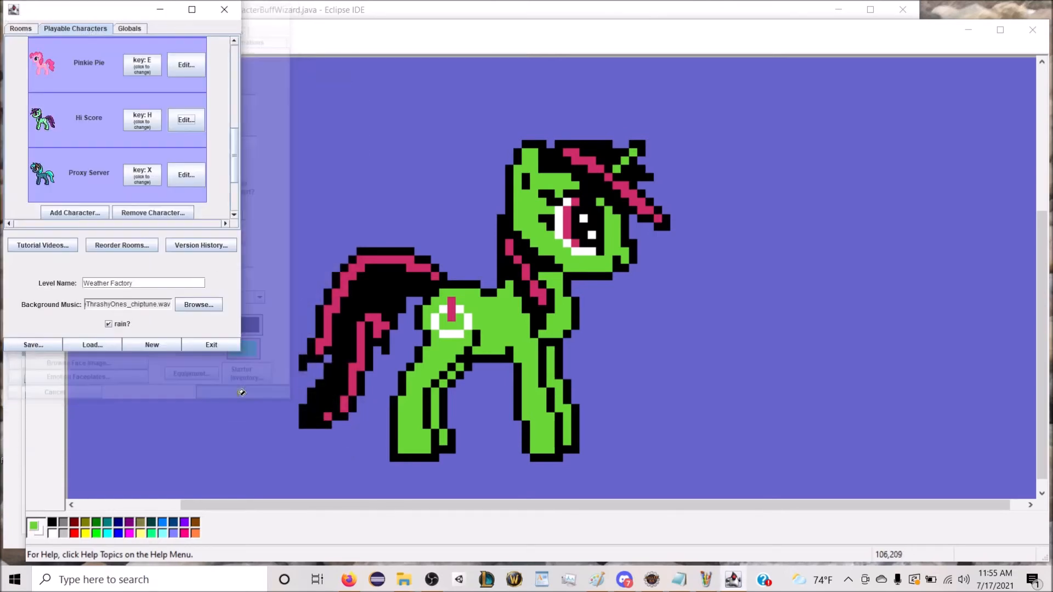
# Step: Examine how Pinkie Pie's equipment slots are arranged and which kinds of slots she has
pyautogui.click(182, 71)
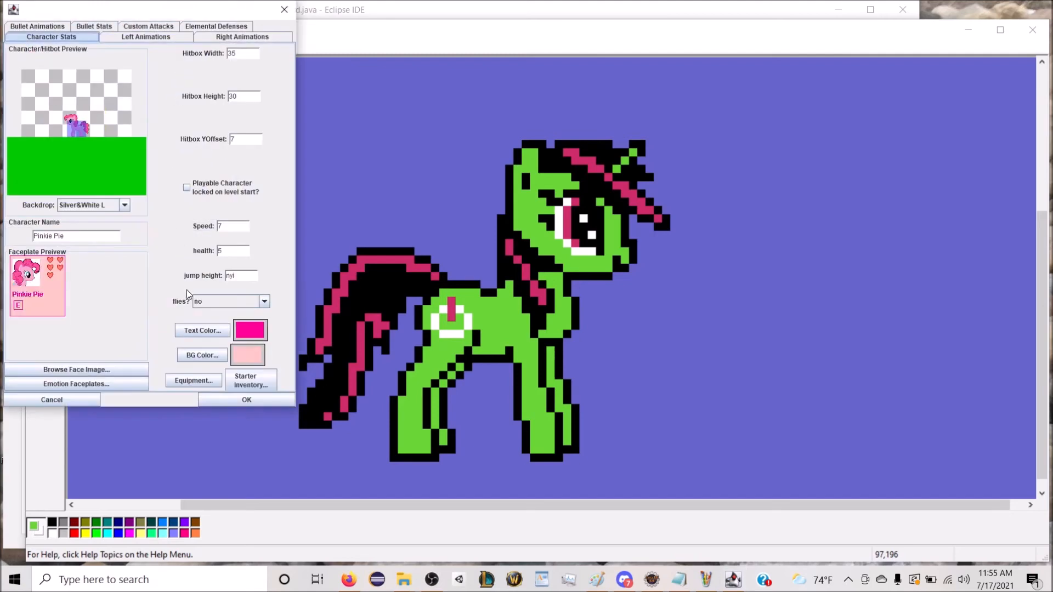
pyautogui.click(194, 379)
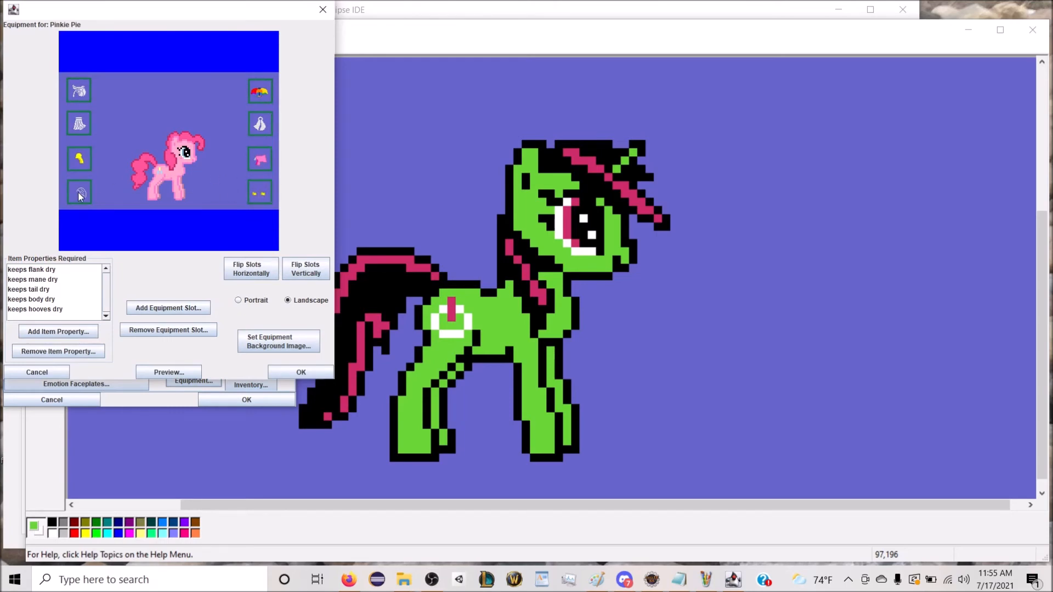
pyautogui.click(271, 371)
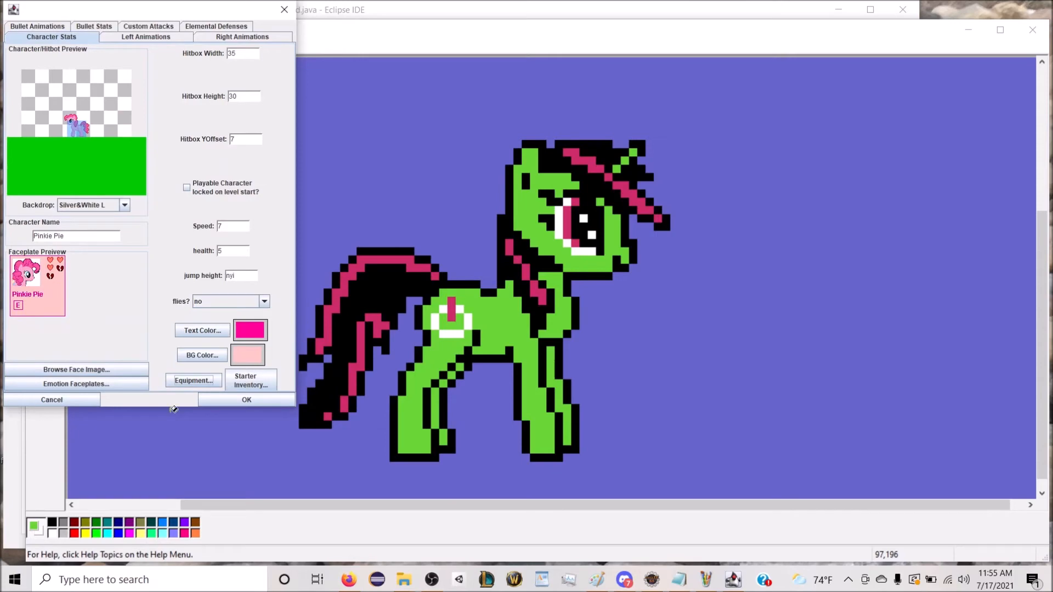
pyautogui.click(225, 398)
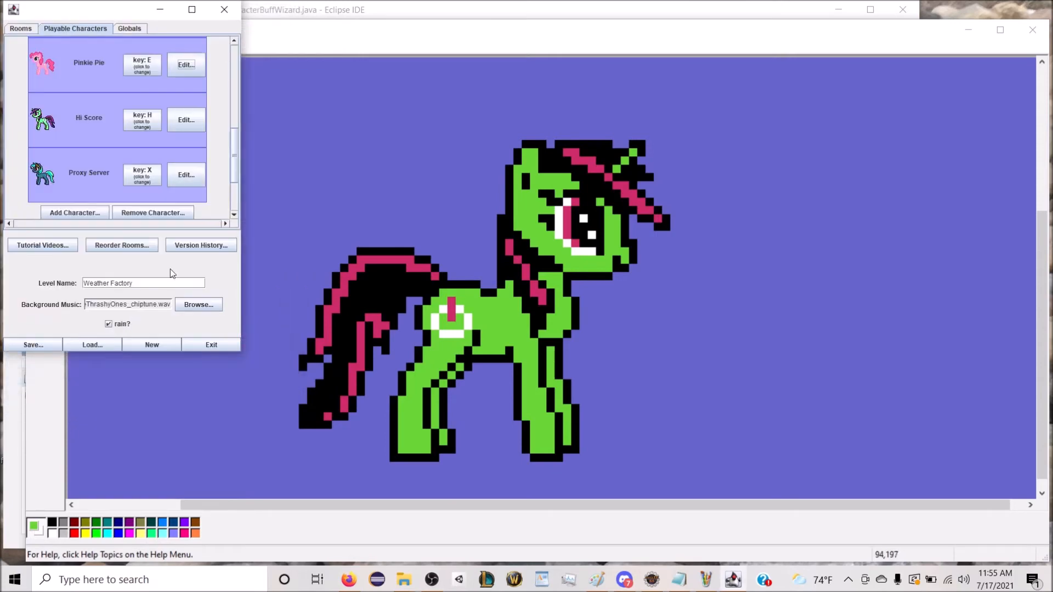
# Step: Reopen Hi Score's equipment setup and move the boots slot to the lower-right corner of the equipment background
pyautogui.click(185, 118)
pyautogui.click(186, 382)
pyautogui.moveTo(78, 187); pyautogui.dragTo(257, 191)
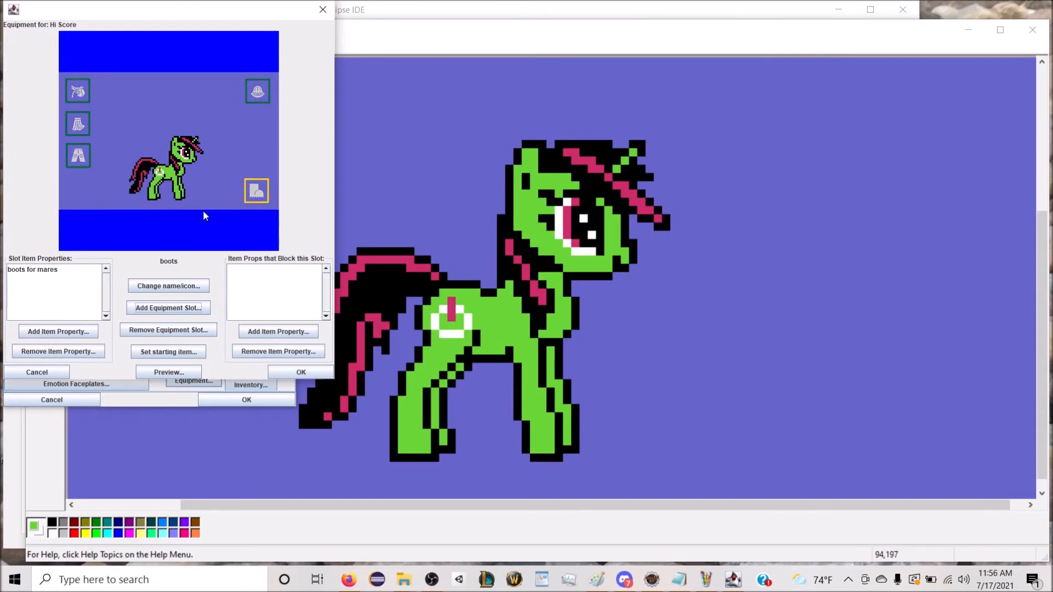
pyautogui.click(119, 209)
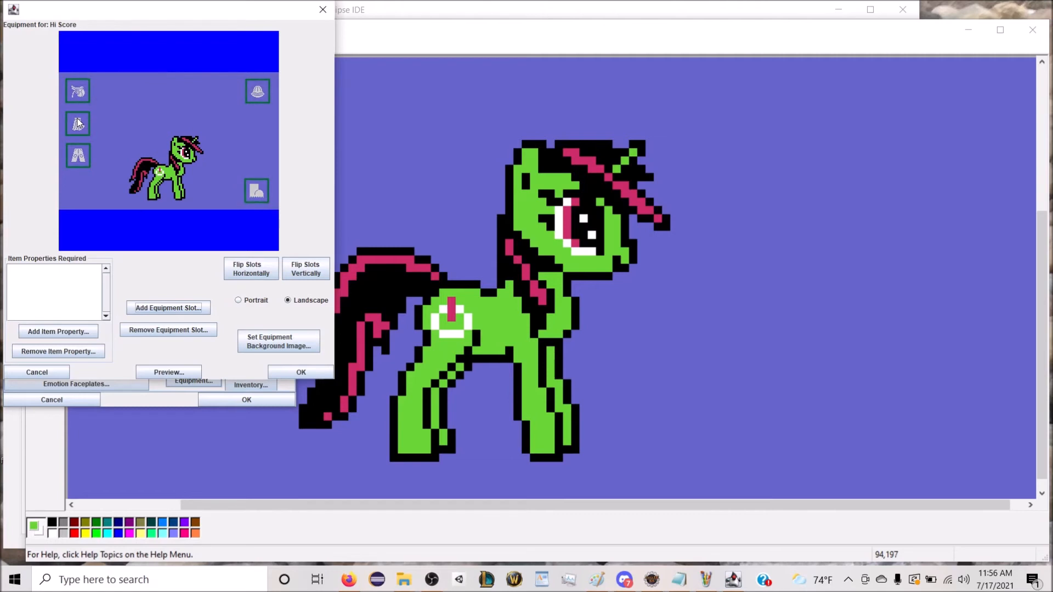
# Step: Add an equipment slot named tail cover with the tail icon from the Body Parts category and place it below the pants slot
pyautogui.click(169, 303)
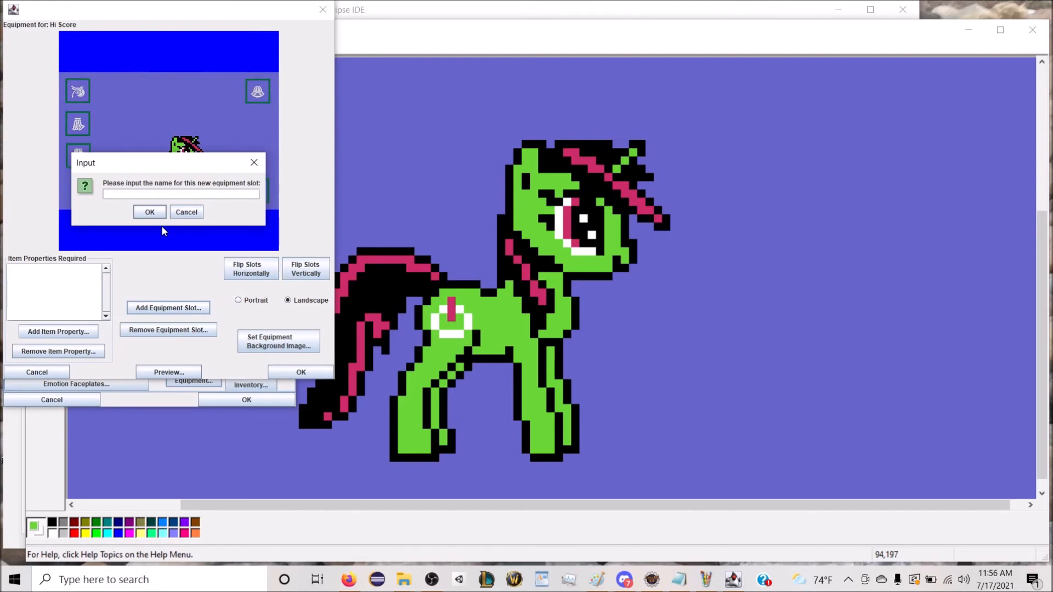
pyautogui.write('tail cover')
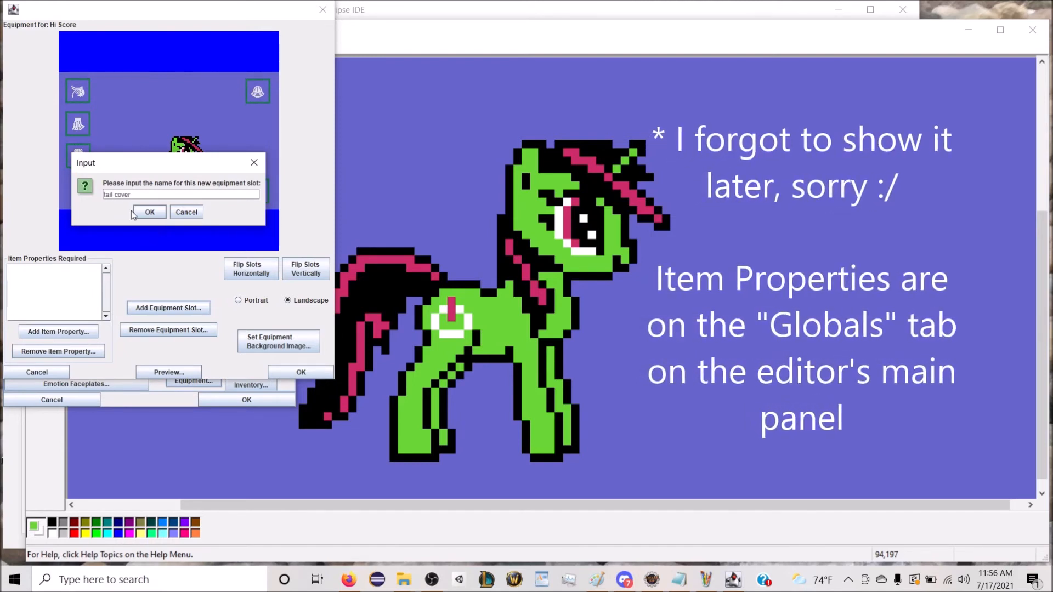
pyautogui.click(150, 213)
pyautogui.click(116, 30)
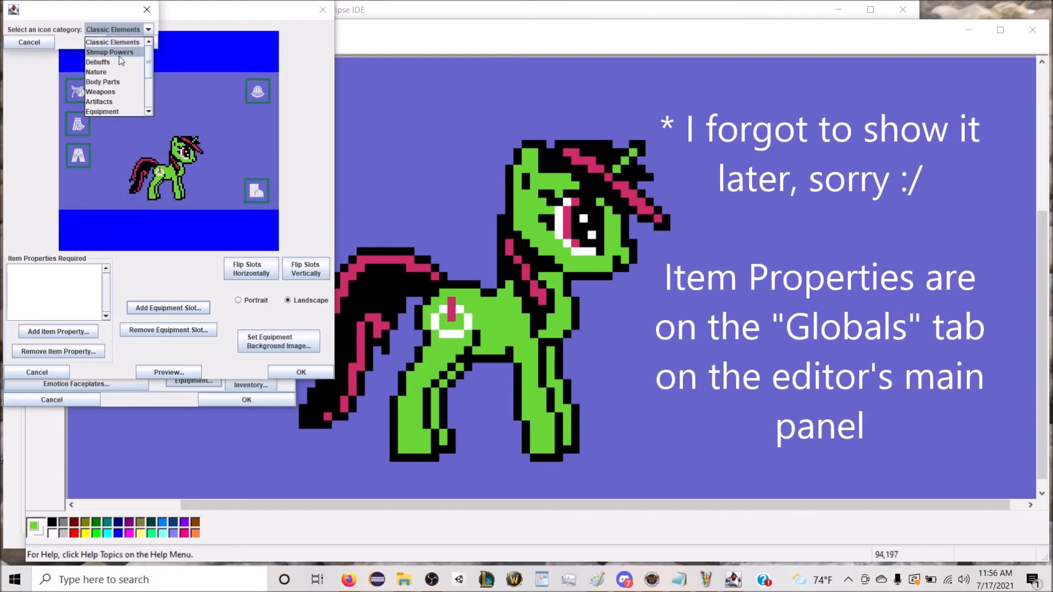
pyautogui.click(123, 47)
pyautogui.click(124, 44)
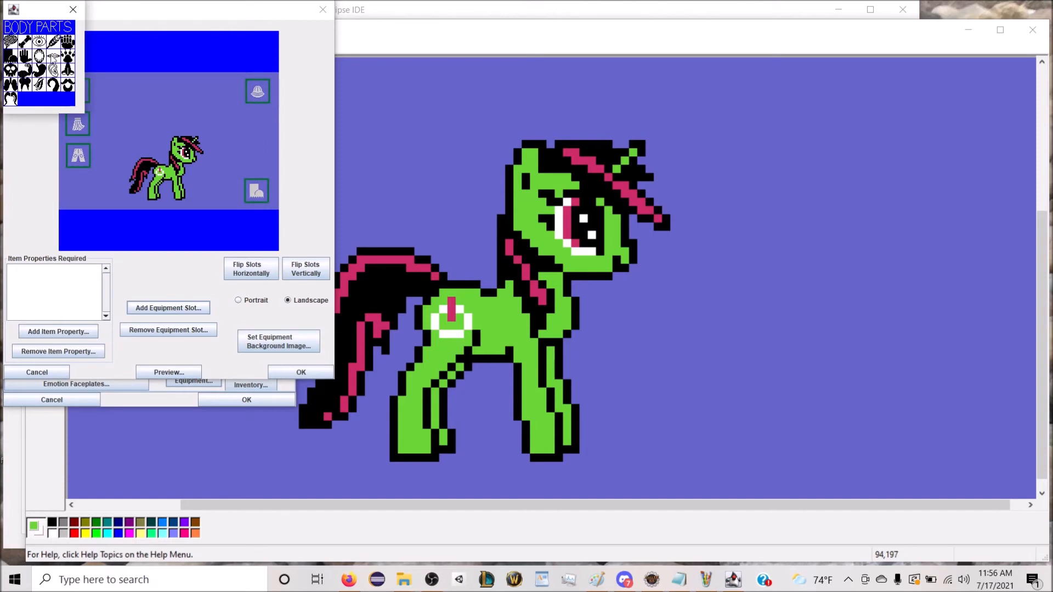
pyautogui.click(39, 85)
pyautogui.moveTo(170, 130); pyautogui.dragTo(78, 198)
# Step: Add the item property "tail cover for mares" to the tail cover slot
pyautogui.click(43, 331)
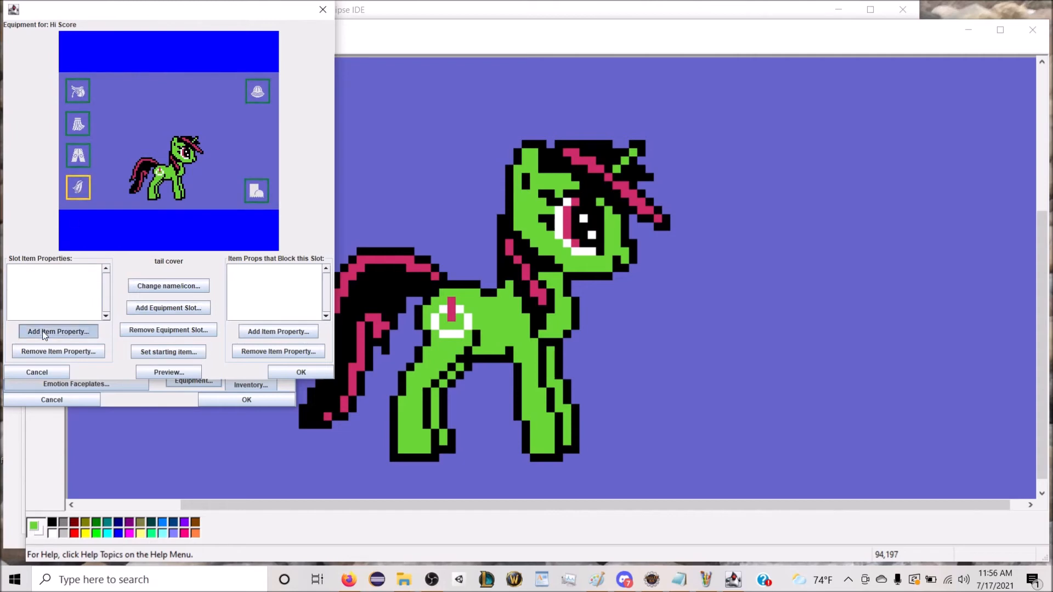
pyautogui.click(85, 49)
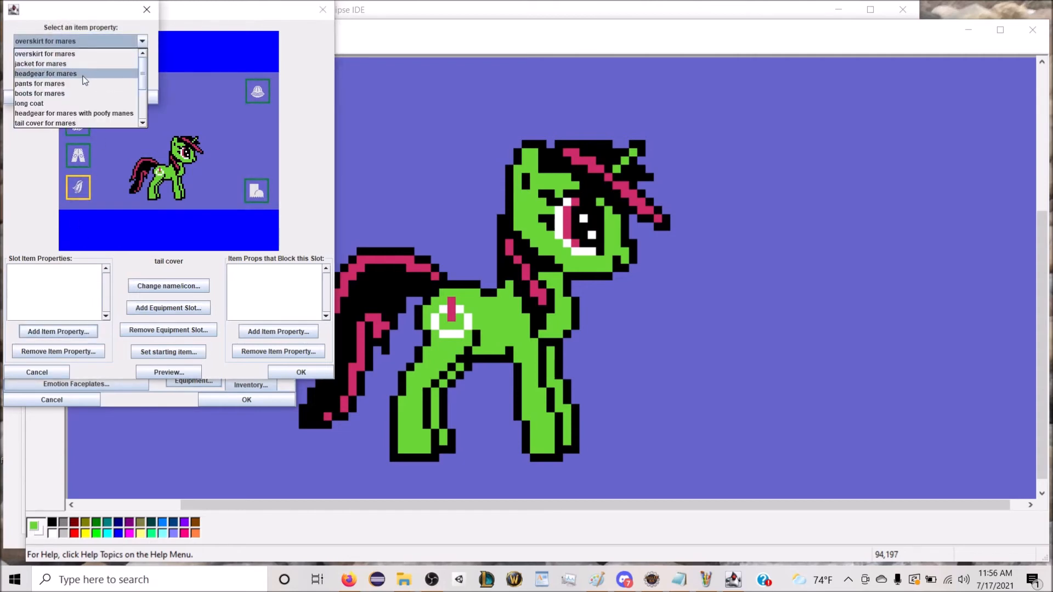
pyautogui.click(93, 123)
pyautogui.click(116, 98)
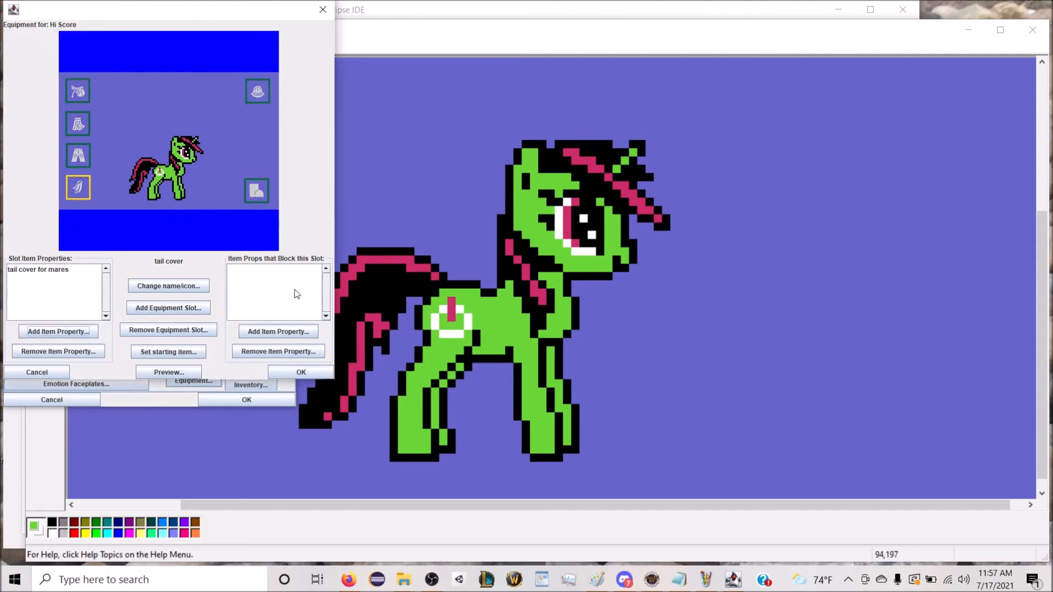
# Step: Make the item property "overskirt for mares" block the tail cover slot
pyautogui.click(276, 332)
pyautogui.click(86, 40)
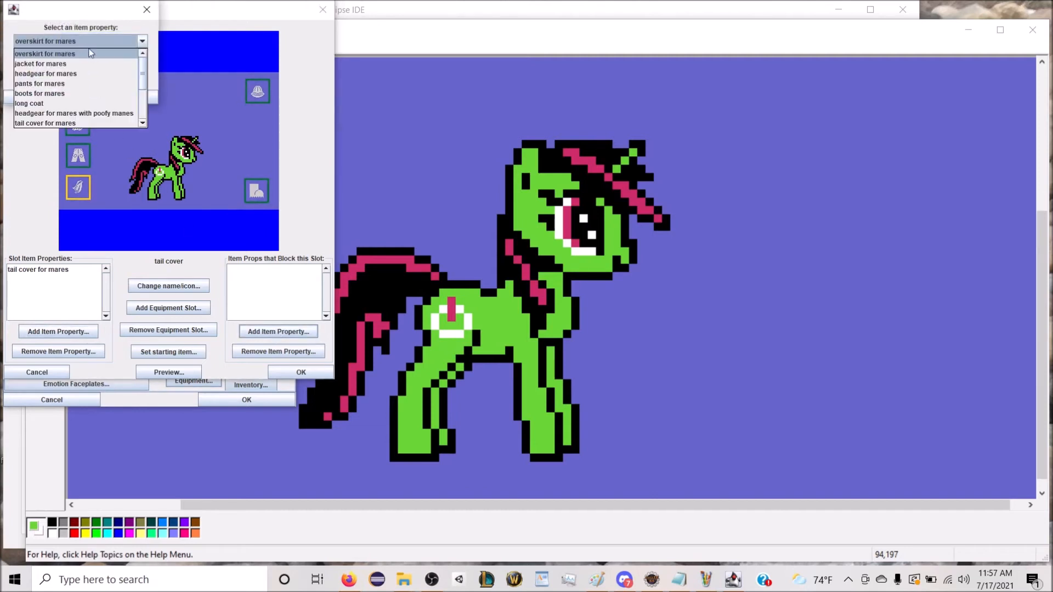
pyautogui.click(88, 58)
pyautogui.click(115, 97)
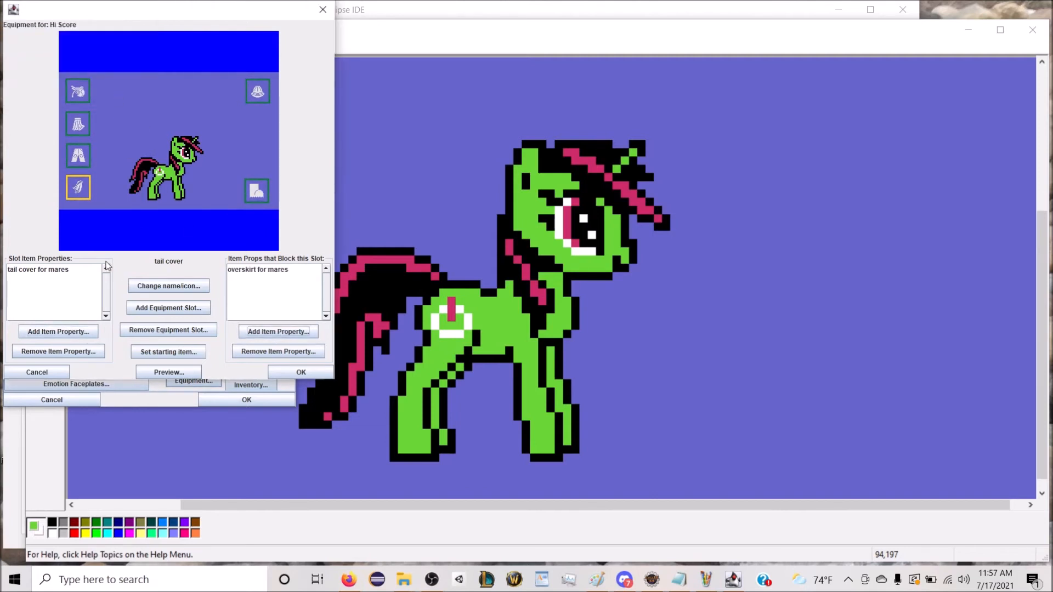
pyautogui.click(168, 308)
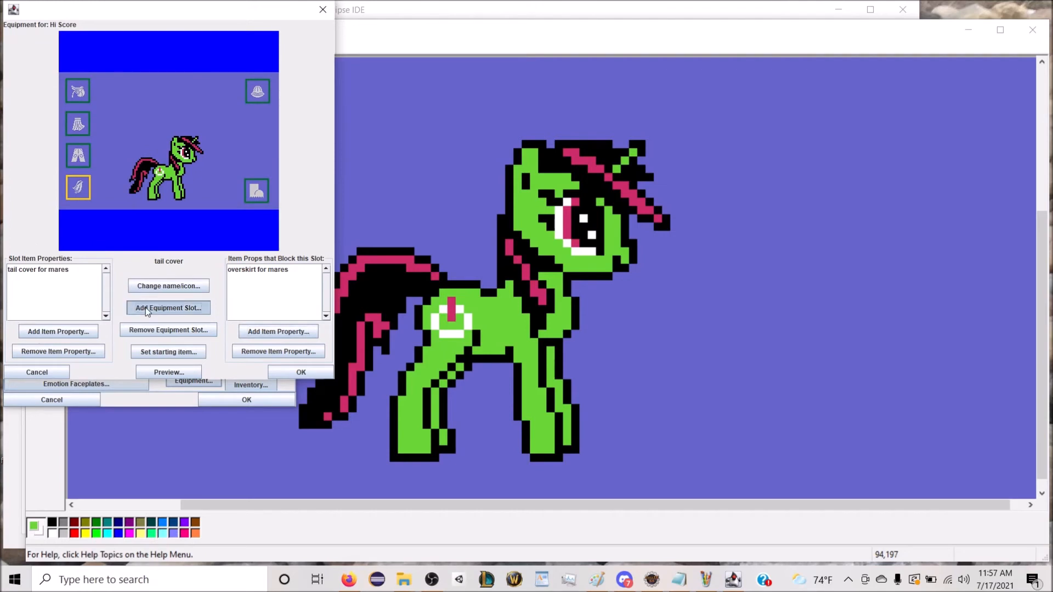
pyautogui.click(138, 212)
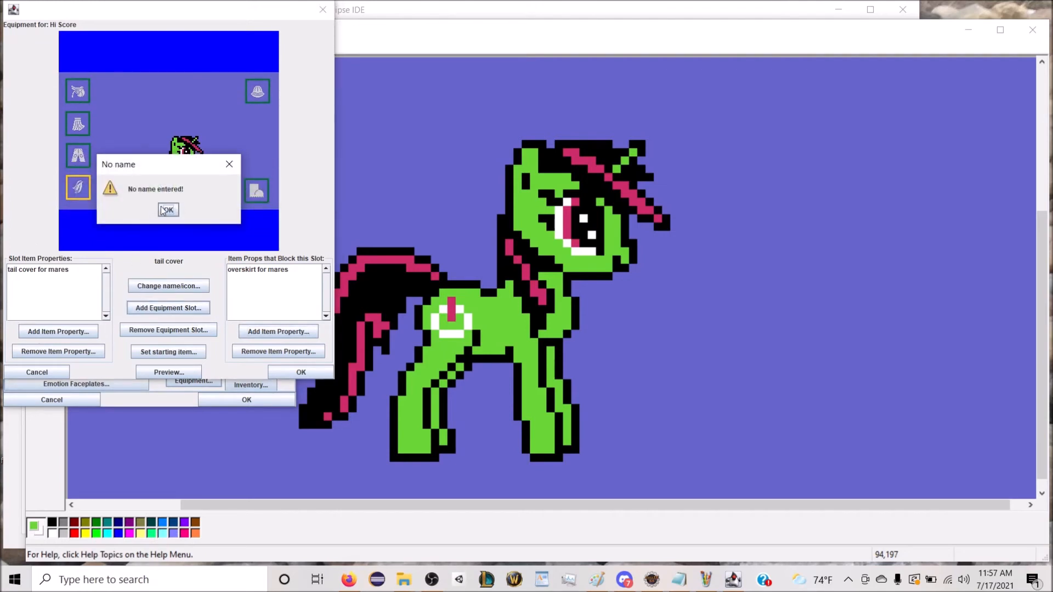
pyautogui.click(158, 208)
# Step: Add an equipment slot named jacket with the jacket icon from the Equipment category and place it above the boots slot
pyautogui.click(179, 309)
pyautogui.write('jacket')
pyautogui.click(149, 212)
pyautogui.click(147, 29)
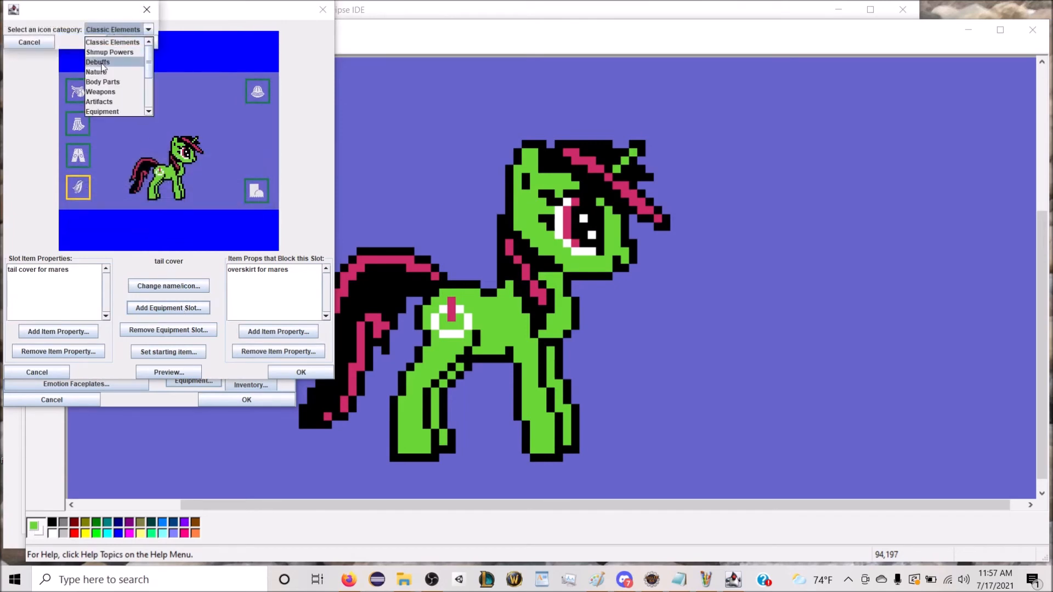
pyautogui.click(115, 108)
pyautogui.click(132, 43)
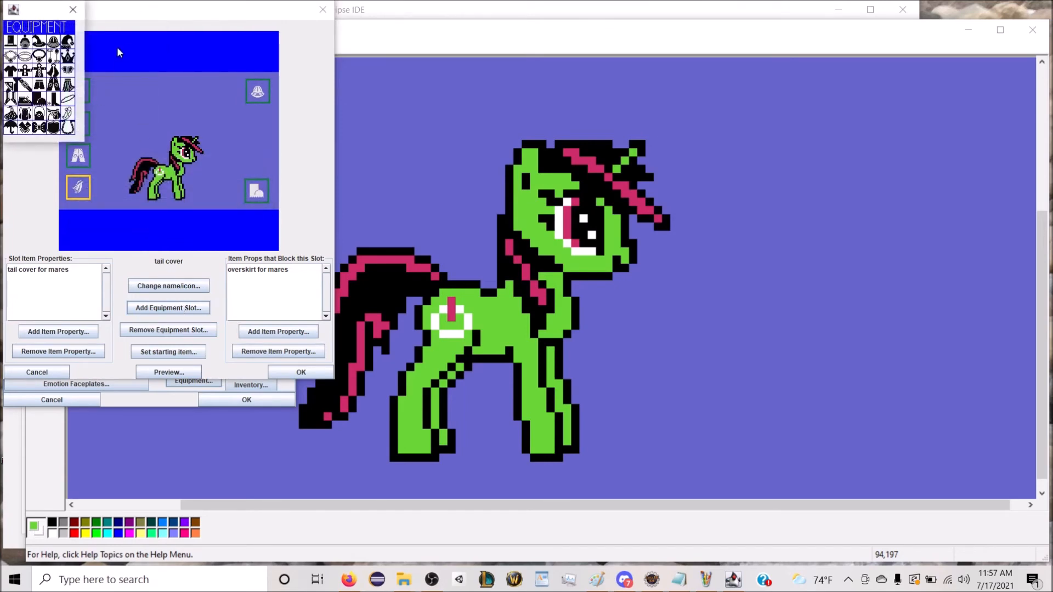
pyautogui.click(82, 81)
pyautogui.moveTo(169, 128); pyautogui.dragTo(253, 157)
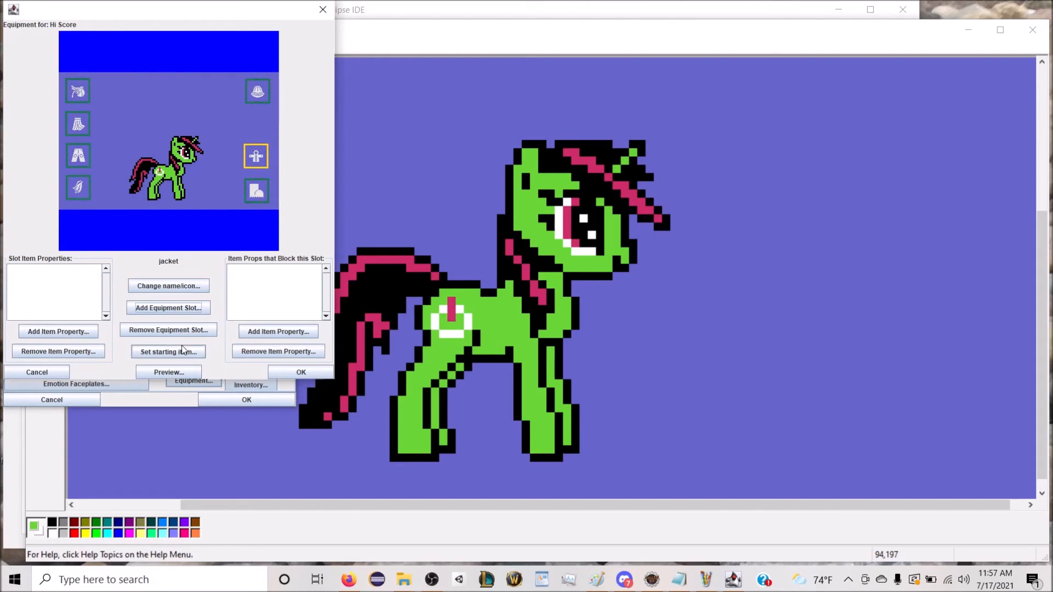
# Step: Add the item property "jacket for mares" to the jacket slot
pyautogui.click(75, 332)
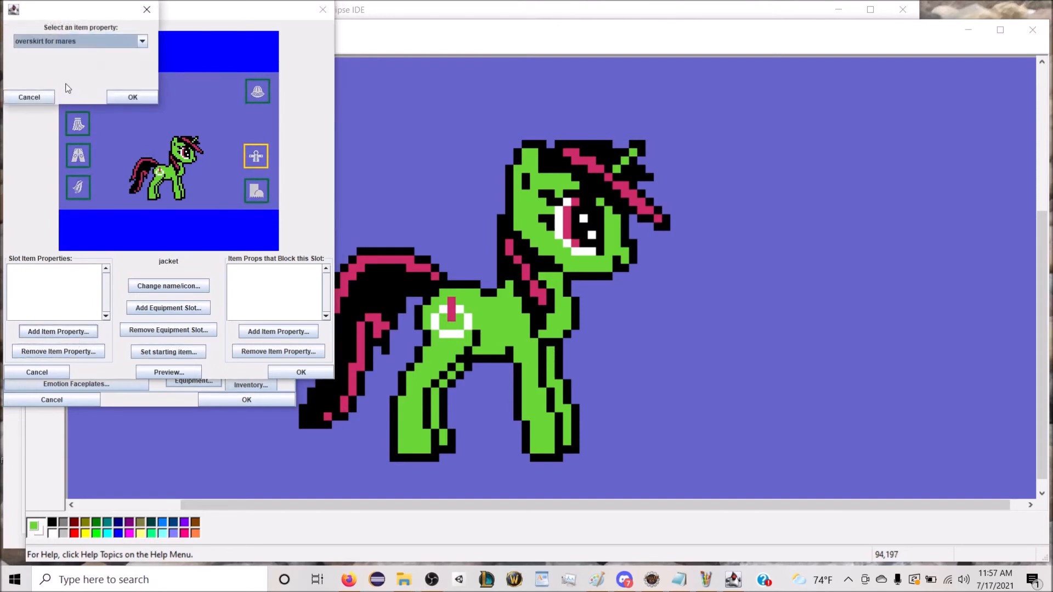
pyautogui.click(68, 43)
pyautogui.click(60, 64)
pyautogui.click(134, 97)
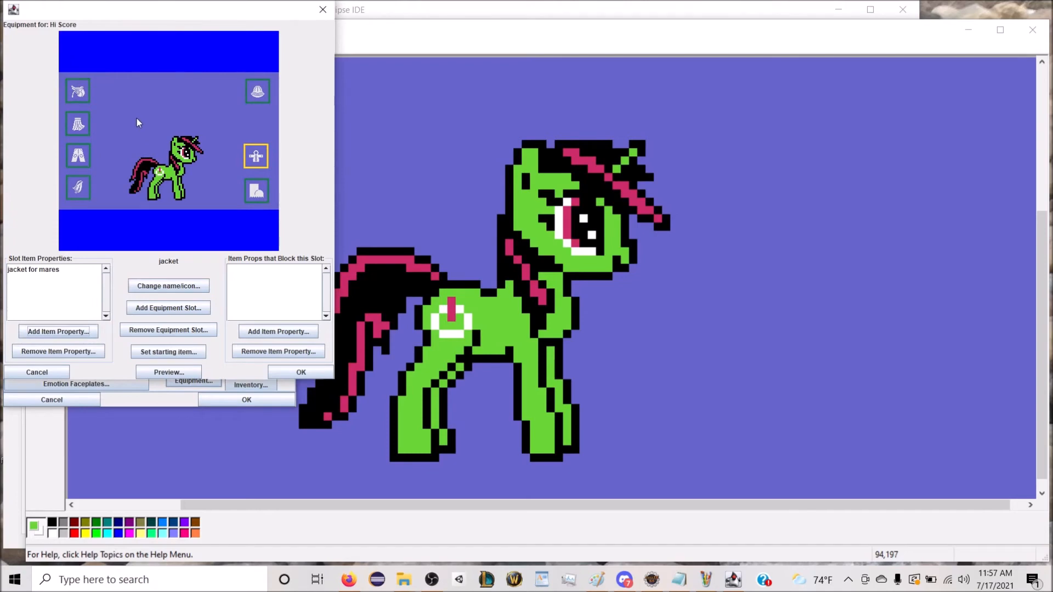
# Step: Add an equipment slot named cloak with the cloak icon from the Equipment category and place it between the hat and jacket slots
pyautogui.click(167, 308)
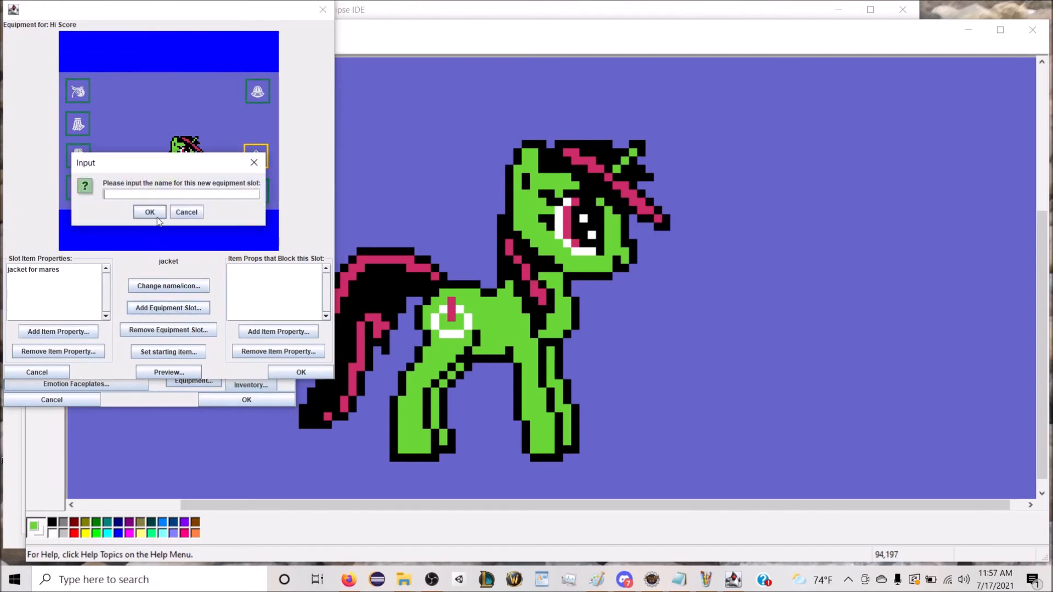
pyautogui.click(156, 216)
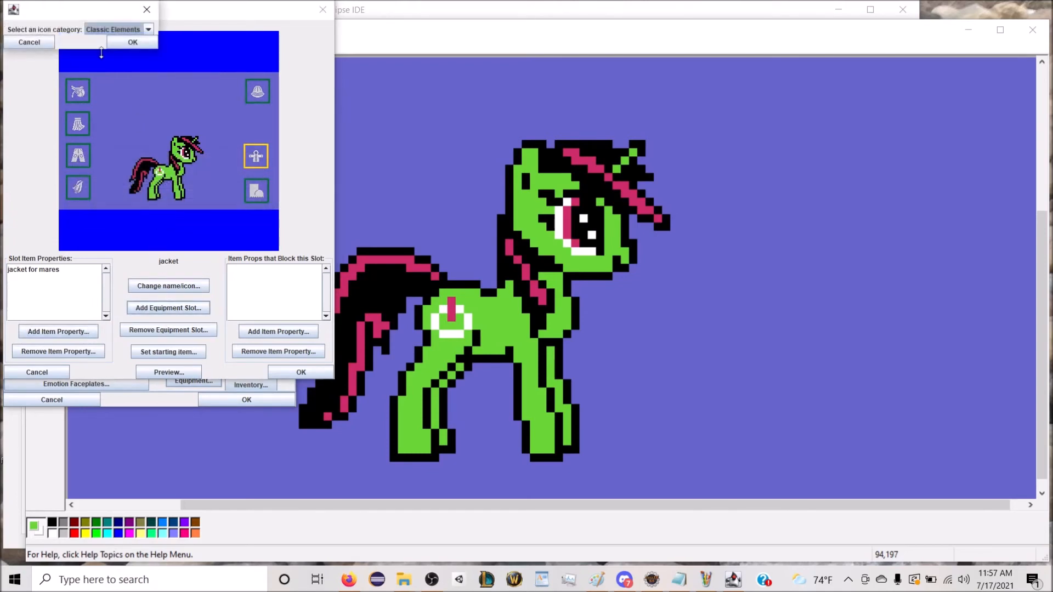
pyautogui.click(118, 29)
pyautogui.scroll(-3, 111, 82)
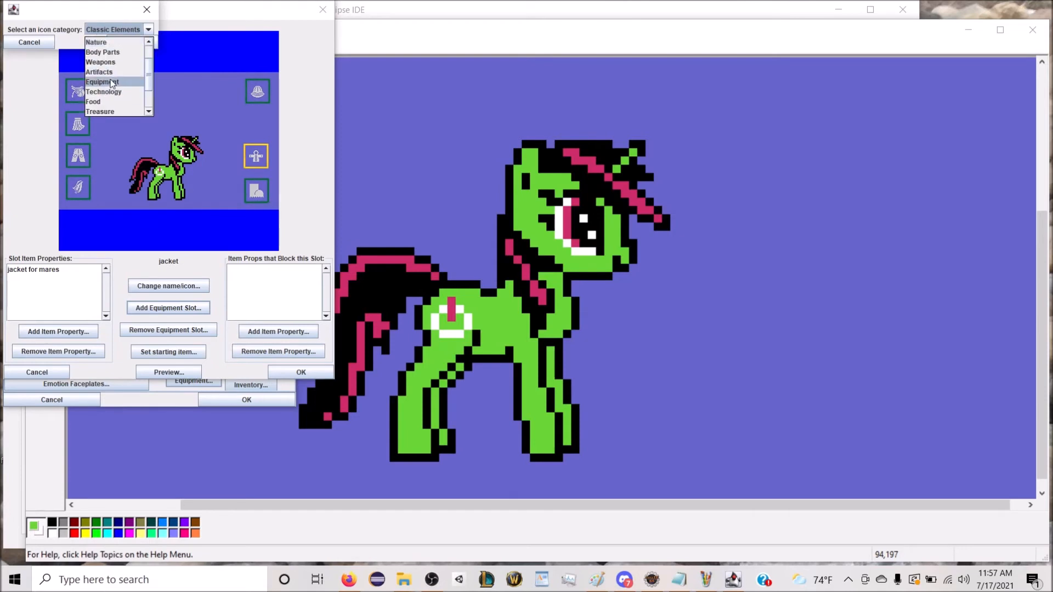
pyautogui.click(112, 82)
pyautogui.click(127, 44)
pyautogui.click(52, 76)
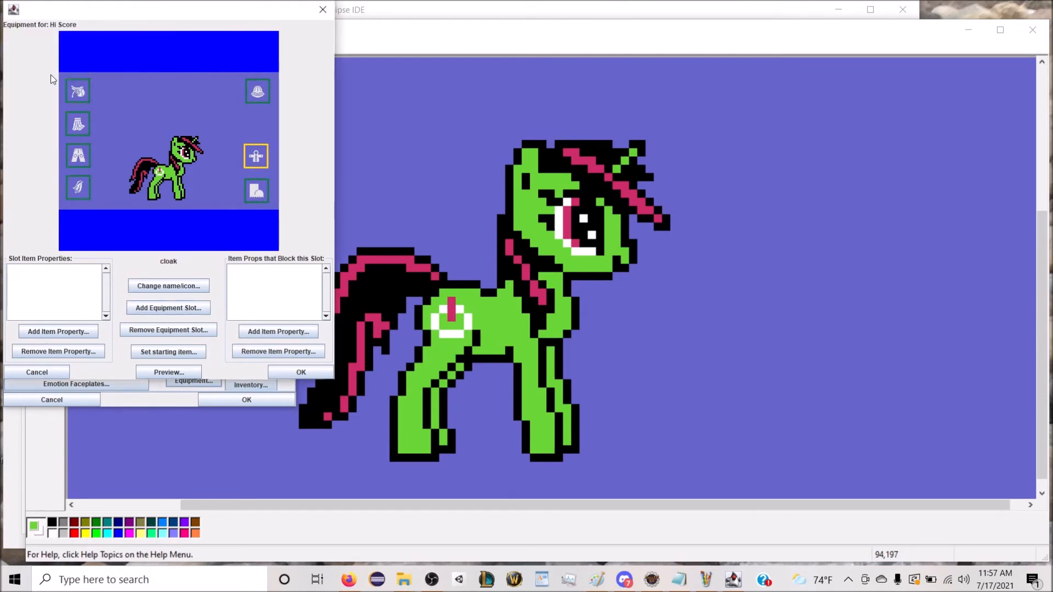
pyautogui.moveTo(161, 125); pyautogui.dragTo(250, 124)
# Step: Add the item property "cloak for mares" to the cloak slot
pyautogui.click(77, 323)
pyautogui.click(97, 41)
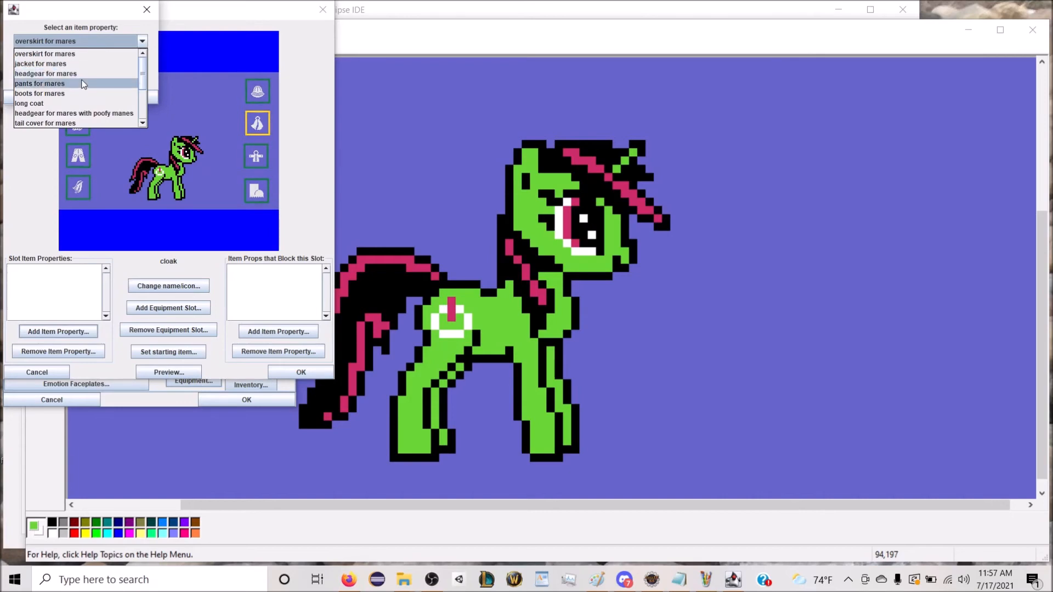
pyautogui.scroll(-1, 82, 84)
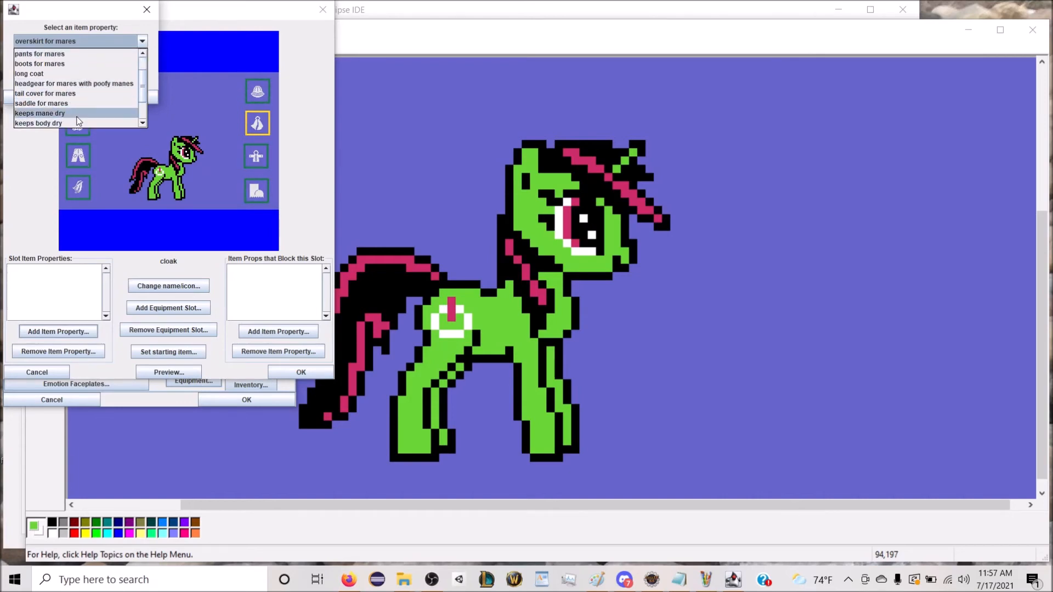
pyautogui.scroll(1, 78, 117)
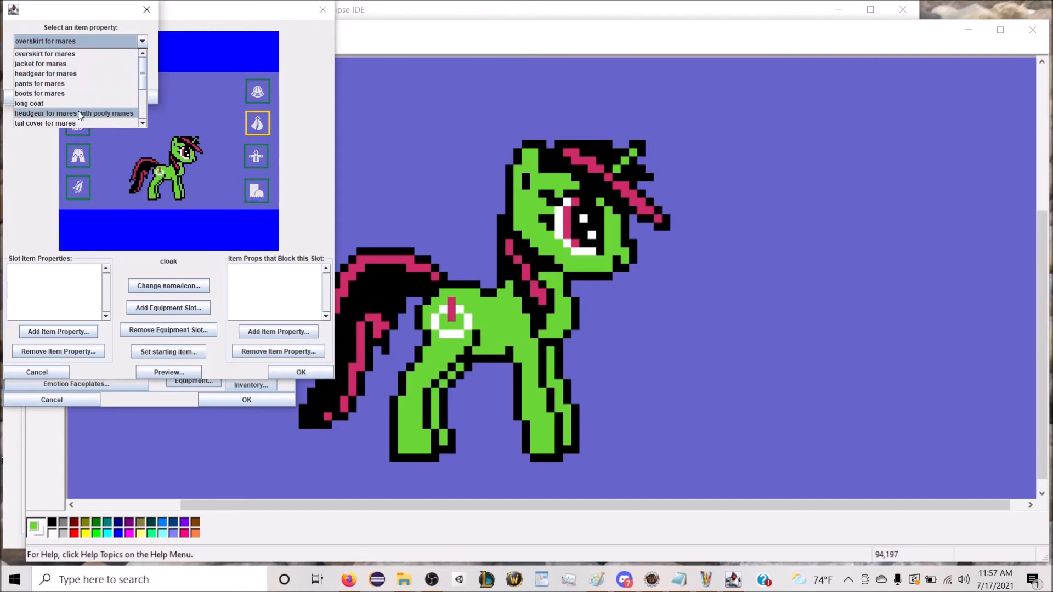
pyautogui.scroll(-3, 78, 71)
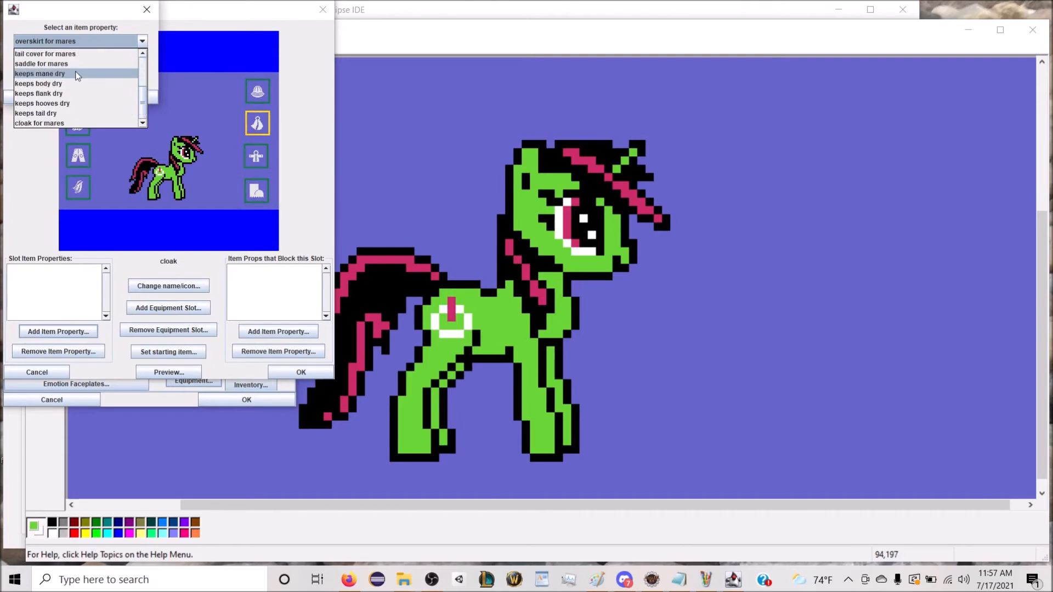
pyautogui.click(76, 123)
pyautogui.click(151, 101)
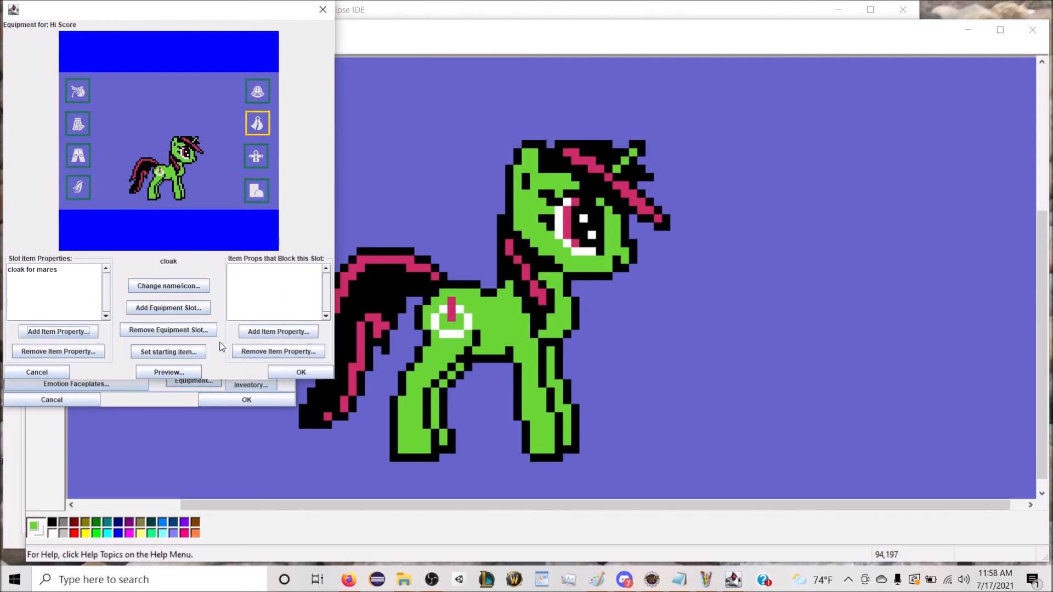
pyautogui.click(193, 357)
pyautogui.click(127, 42)
pyautogui.click(126, 42)
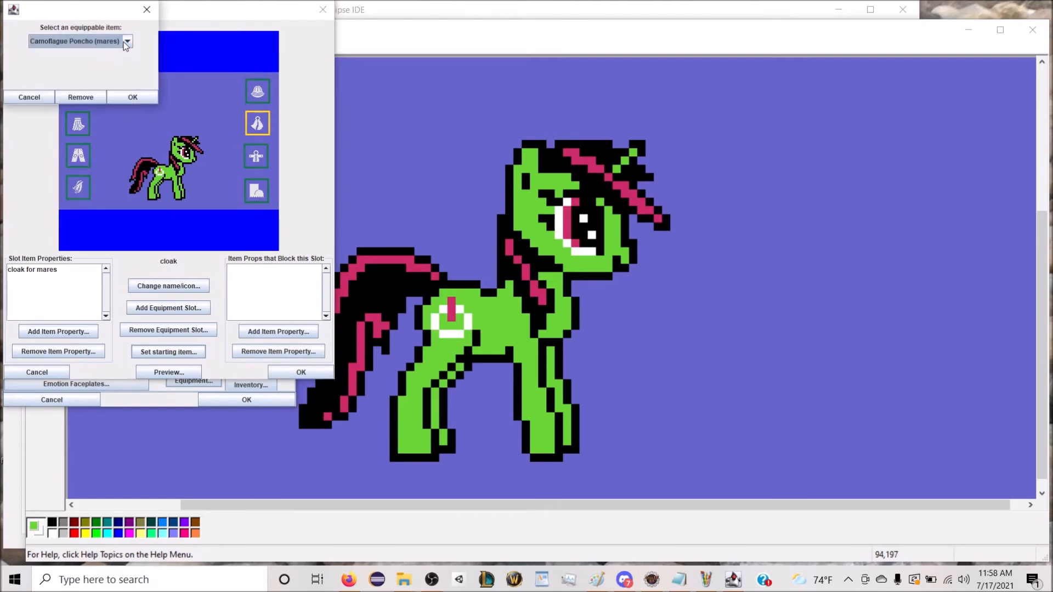
pyautogui.click(43, 92)
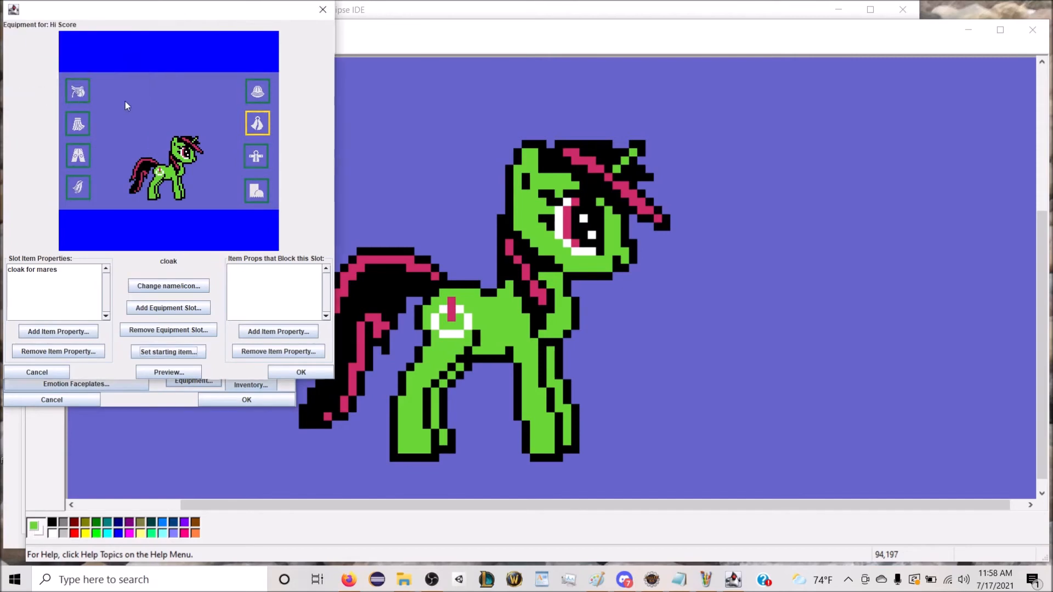
# Step: Set the starting item of the boots slot to "black-topped gray rainboots for mares"
pyautogui.click(255, 190)
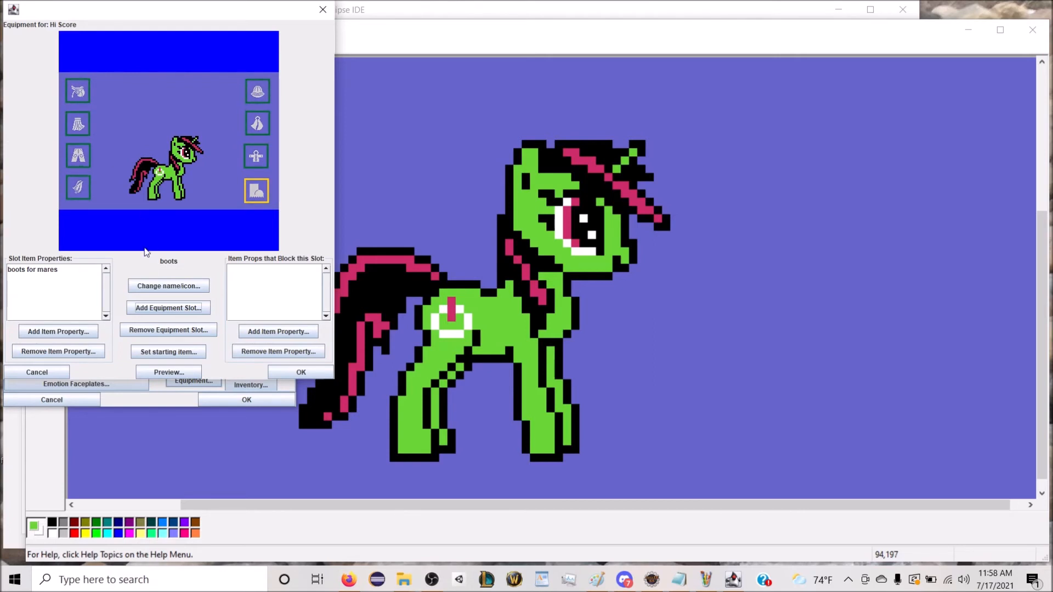
pyautogui.click(184, 354)
pyautogui.click(131, 42)
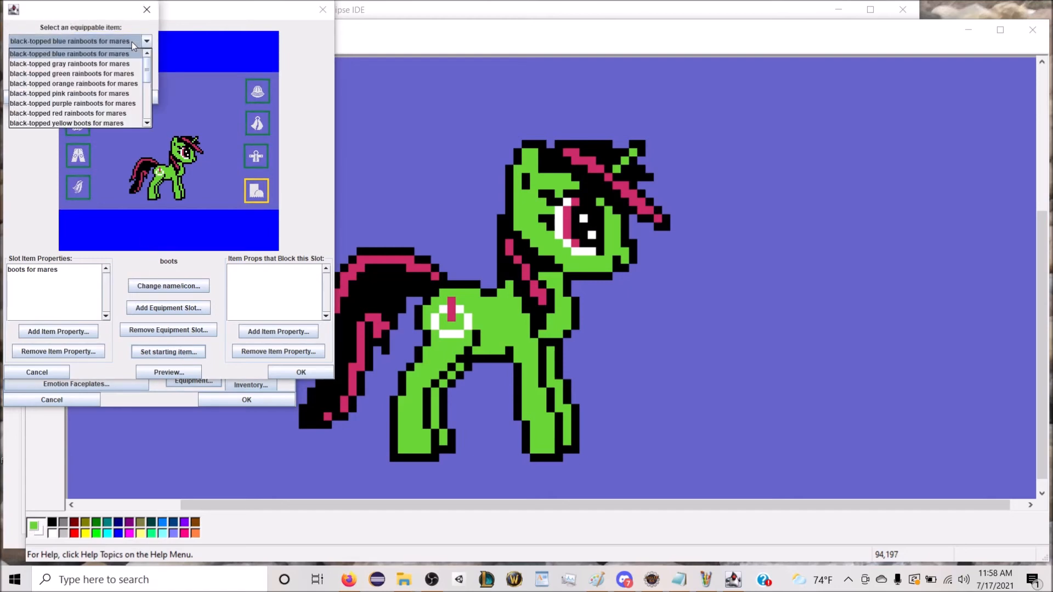
pyautogui.click(102, 64)
pyautogui.click(123, 96)
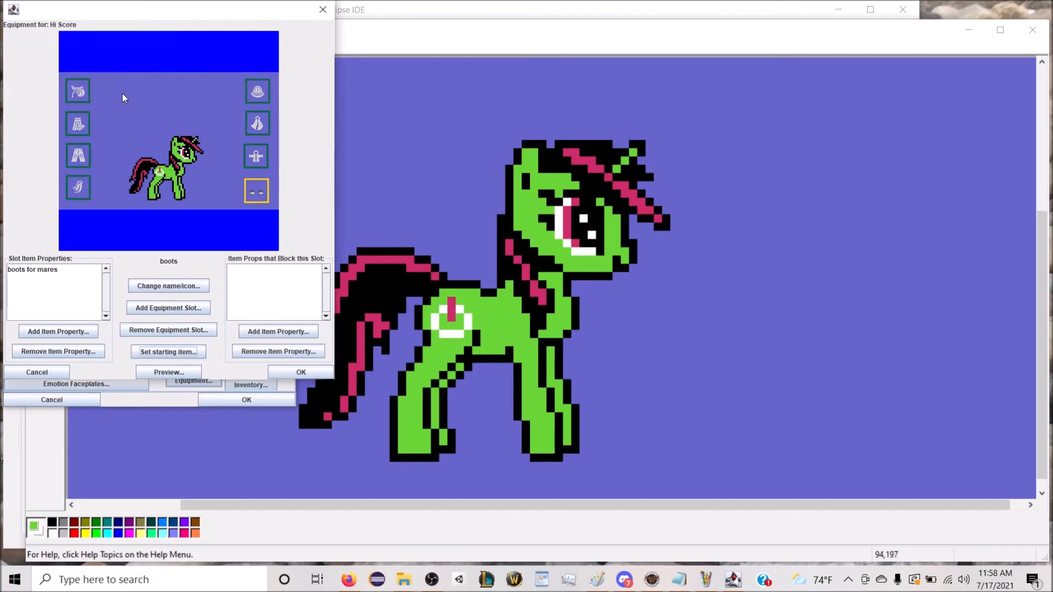
# Step: Set the starting item of the saddle slot to "red and white striped umbrella for mares"
pyautogui.click(82, 91)
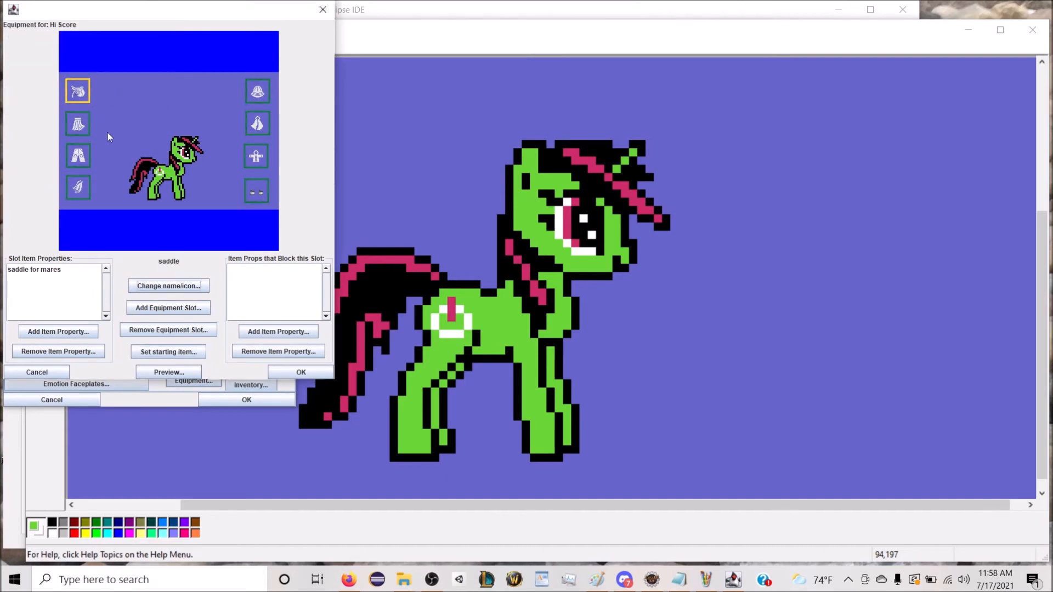
pyautogui.click(174, 350)
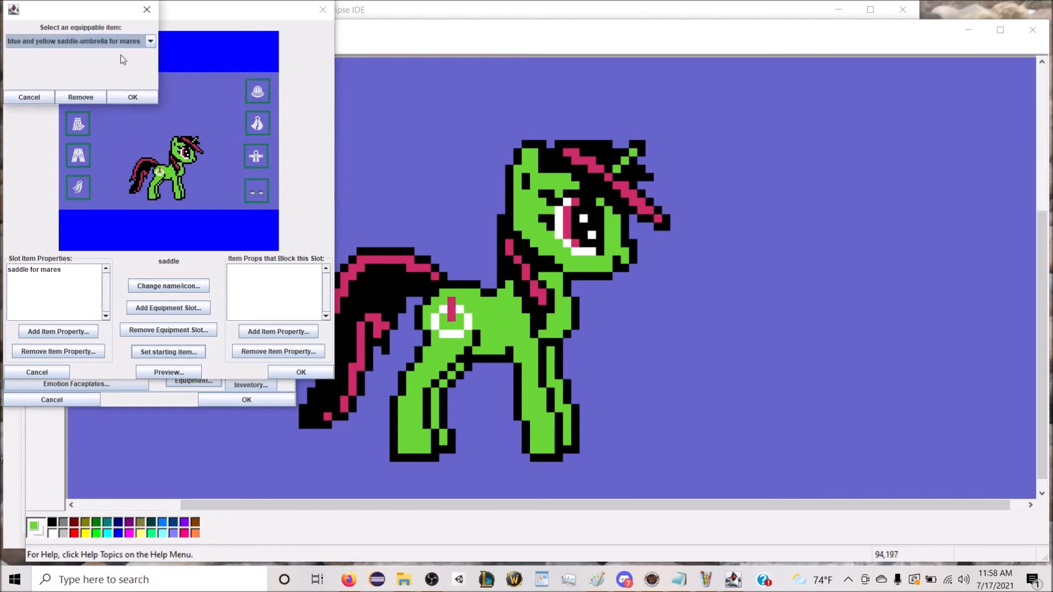
pyautogui.click(118, 40)
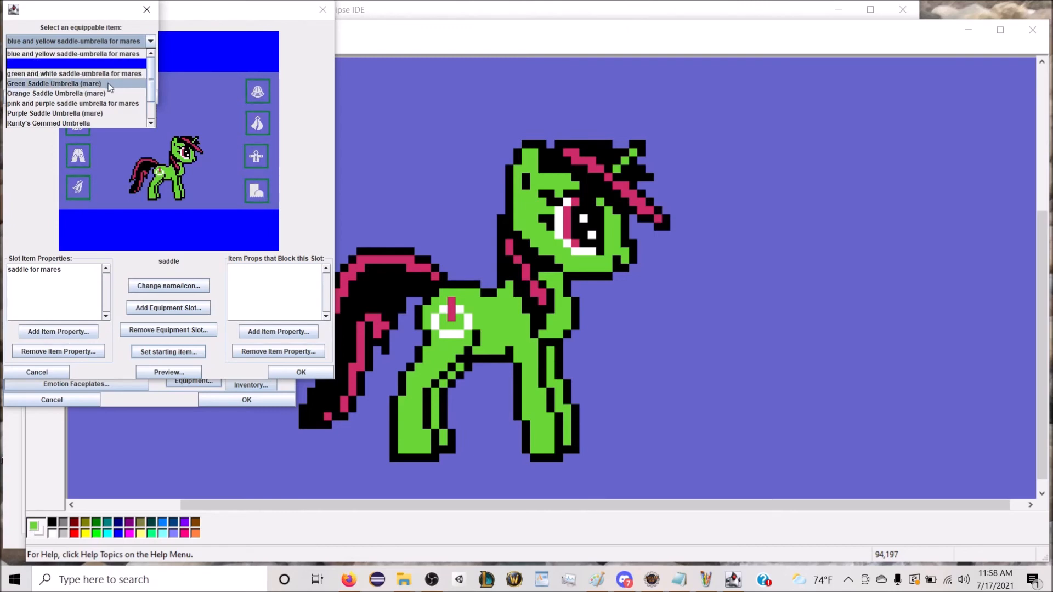
pyautogui.scroll(-1, 110, 85)
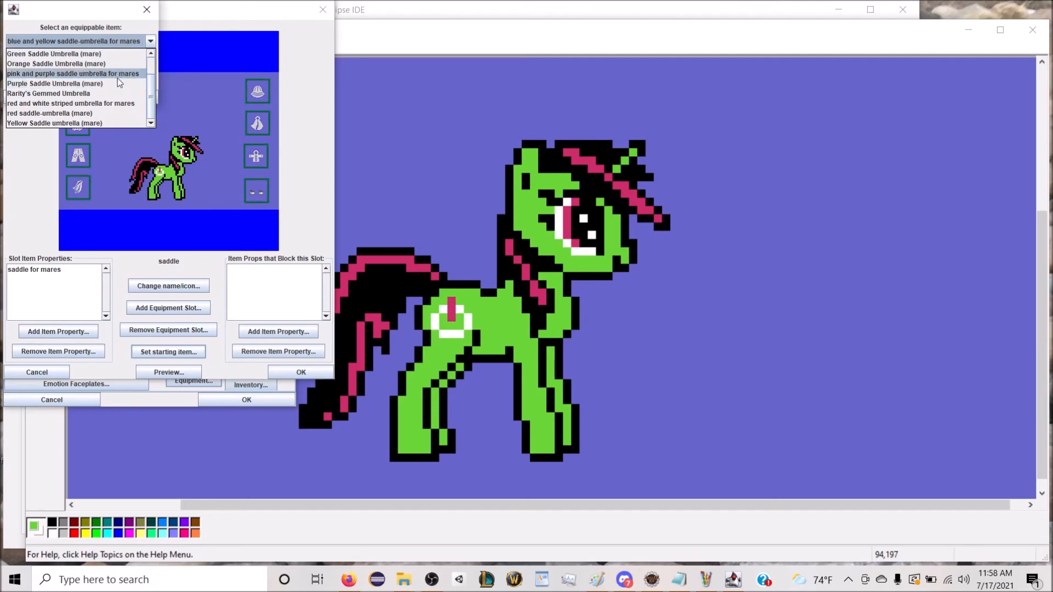
pyautogui.click(119, 103)
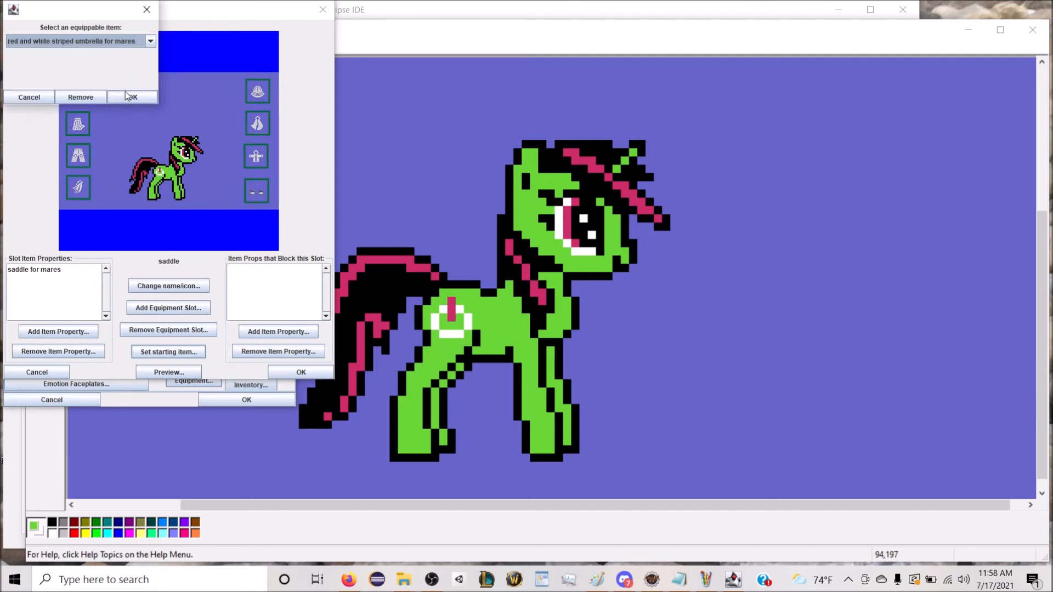
pyautogui.click(125, 91)
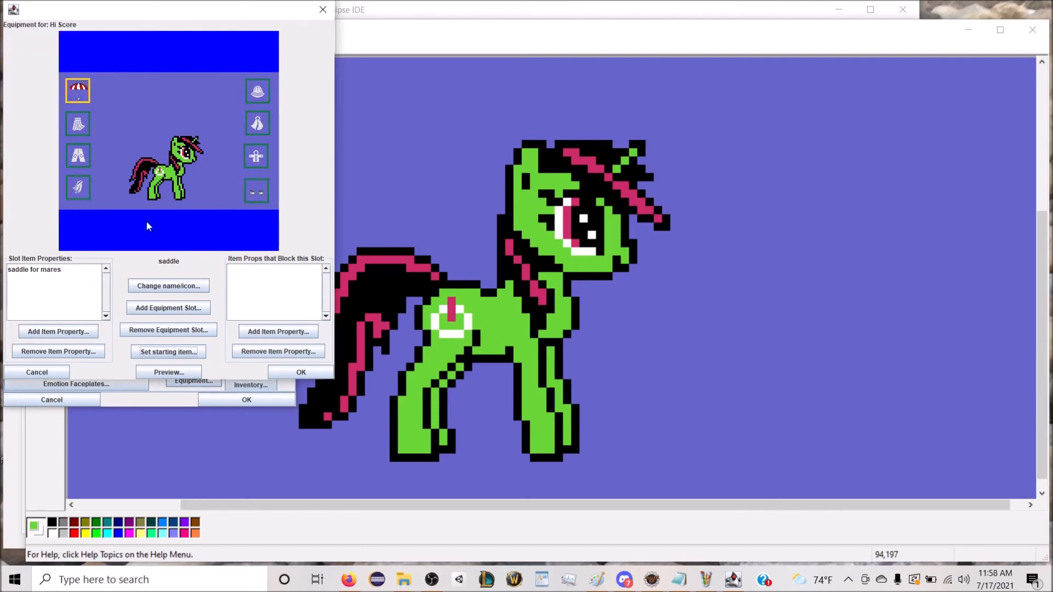
# Step: Preview Hi Score's equipped items and accept the equipment and character settings
pyautogui.click(171, 368)
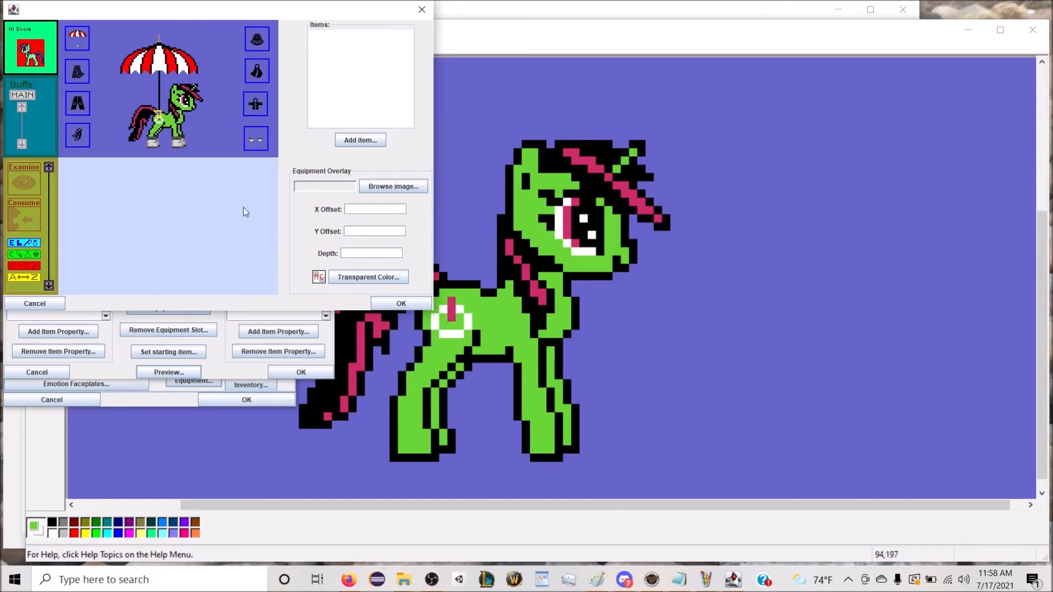
pyautogui.click(401, 305)
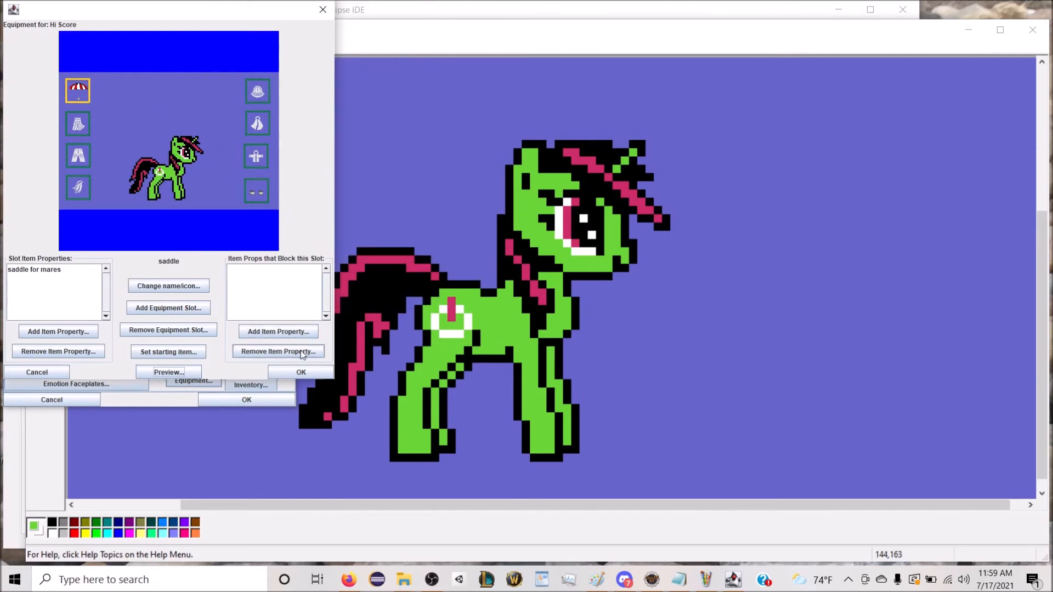
pyautogui.click(302, 371)
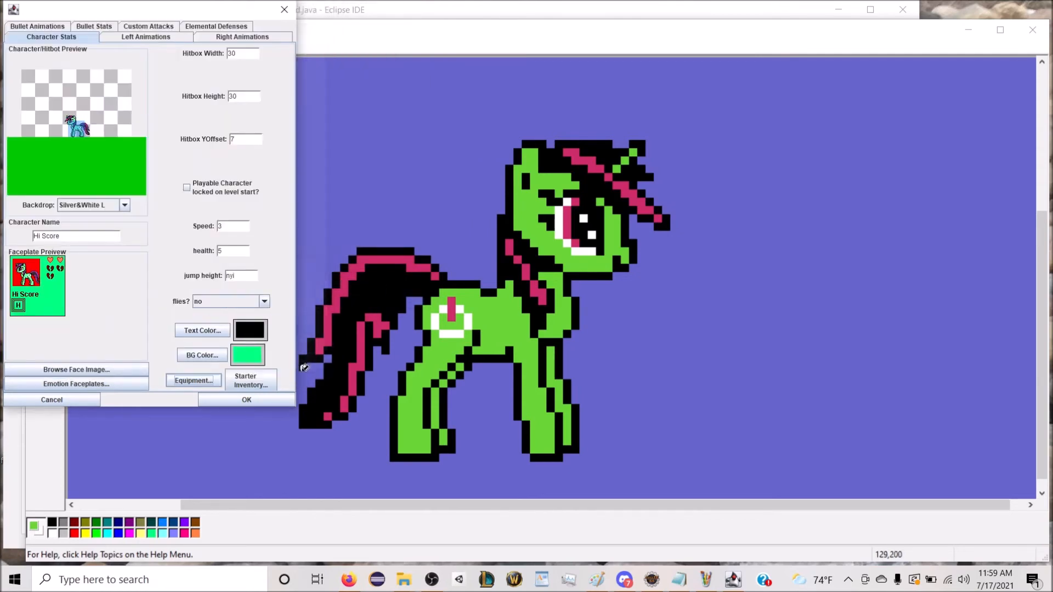
pyautogui.click(259, 404)
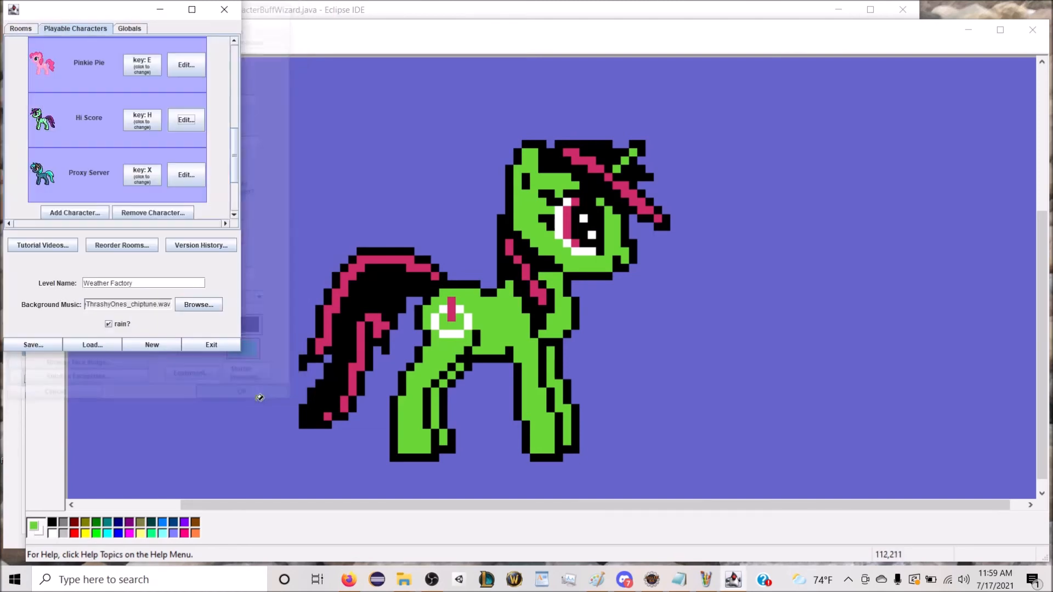
# Step: Set Proxy Server's equipment layout to Landscape with "equipment BG proxy server" as the background image
pyautogui.click(189, 177)
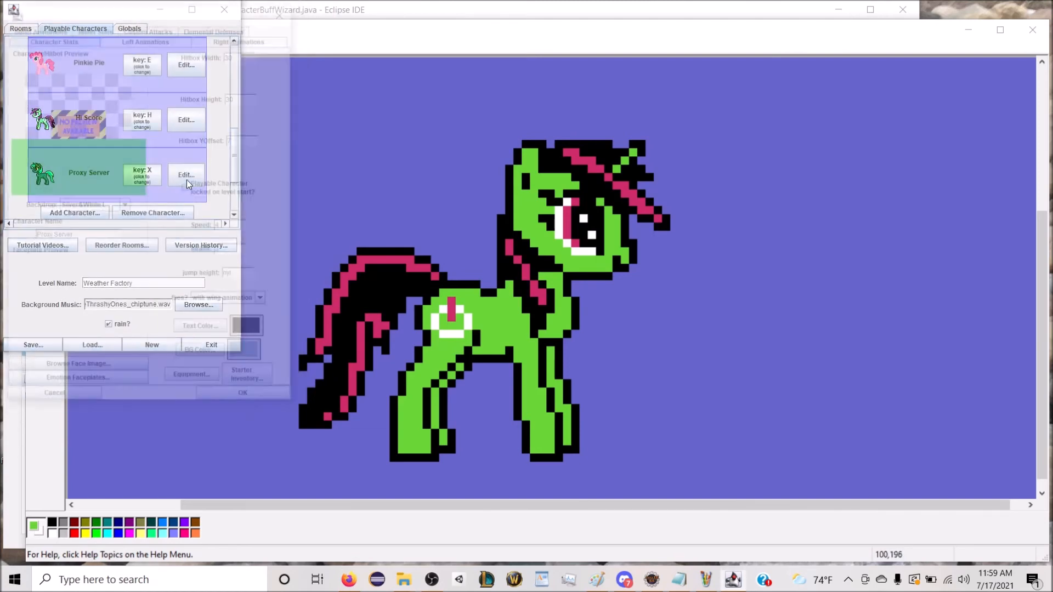
pyautogui.click(194, 380)
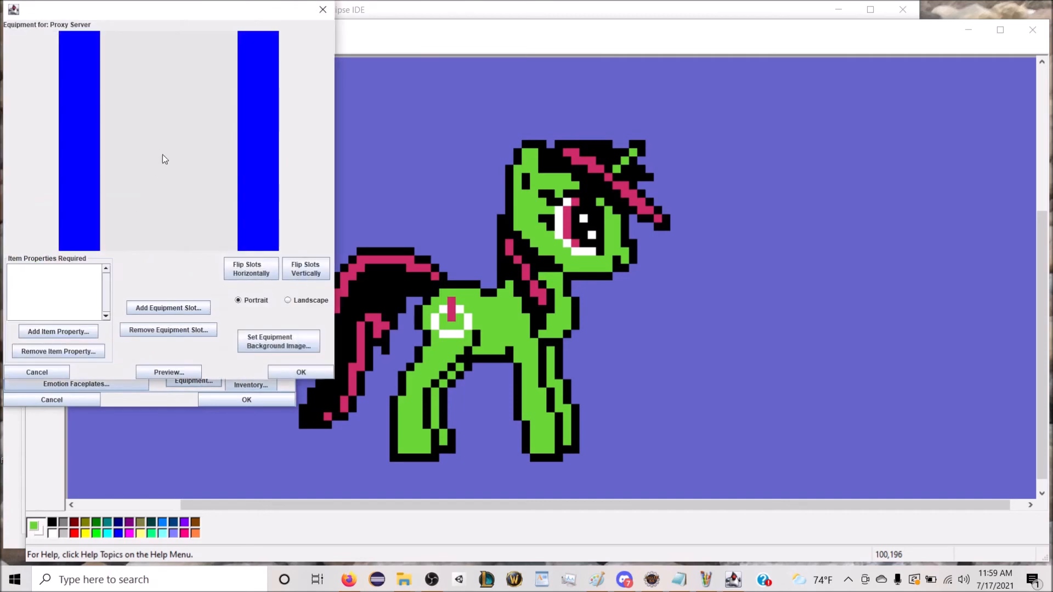
pyautogui.click(288, 300)
pyautogui.click(280, 342)
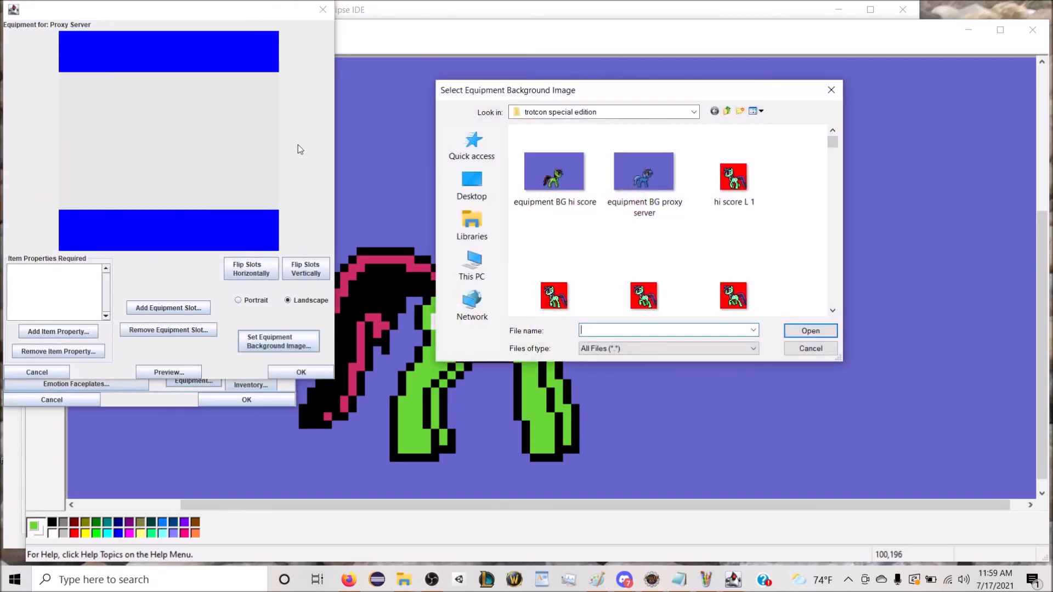
pyautogui.doubleClick(643, 165)
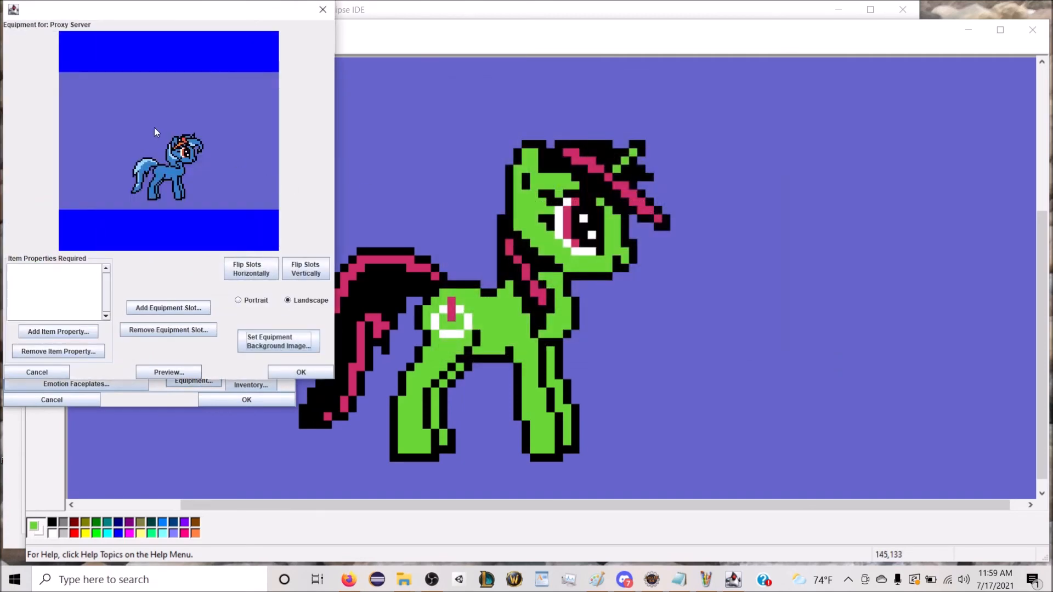
# Step: Add an equipment slot named "saddlw" with the saddle icon from the Equipment category and place it in the background's upper-left corner
pyautogui.click(169, 308)
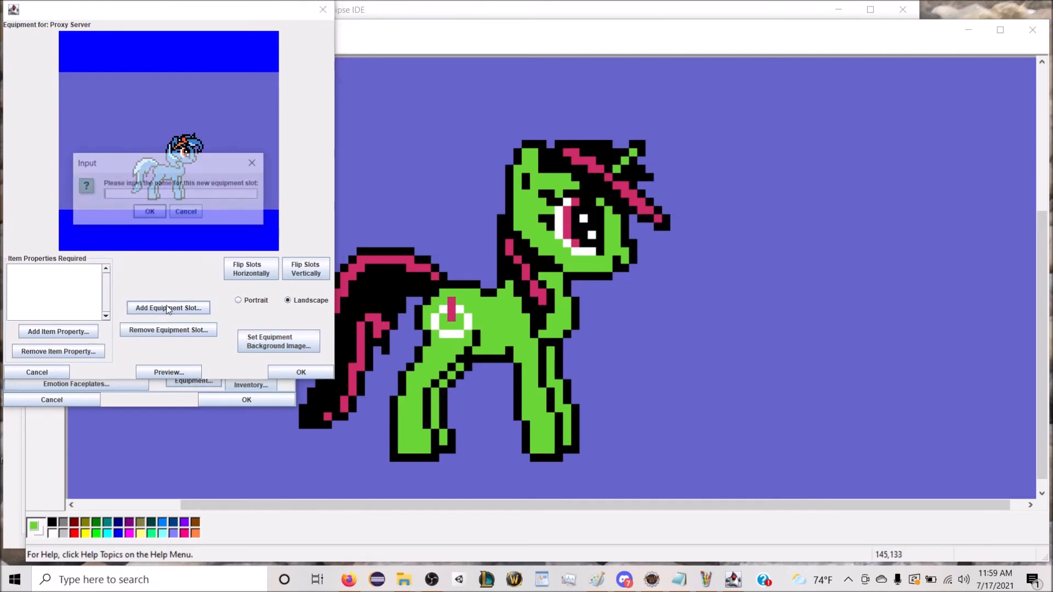
pyautogui.write('Outfit')
pyautogui.press('Return')
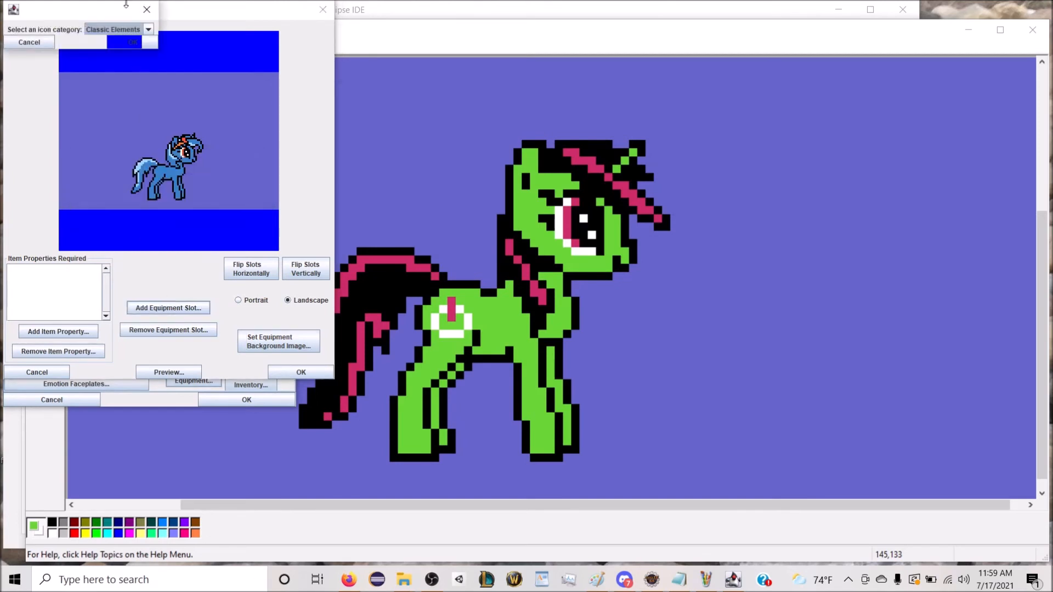
pyautogui.click(121, 29)
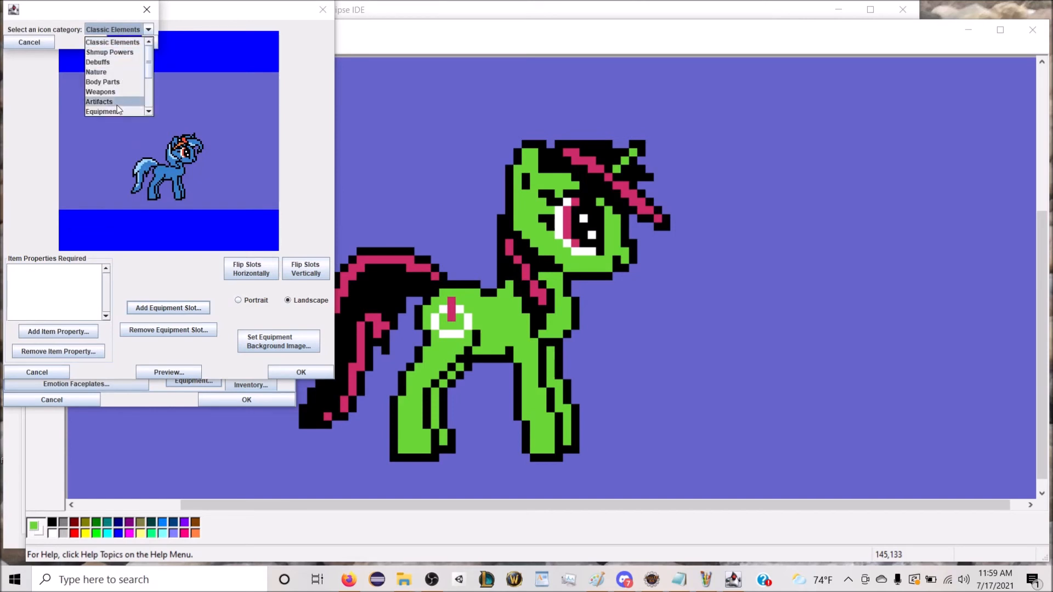
pyautogui.click(103, 112)
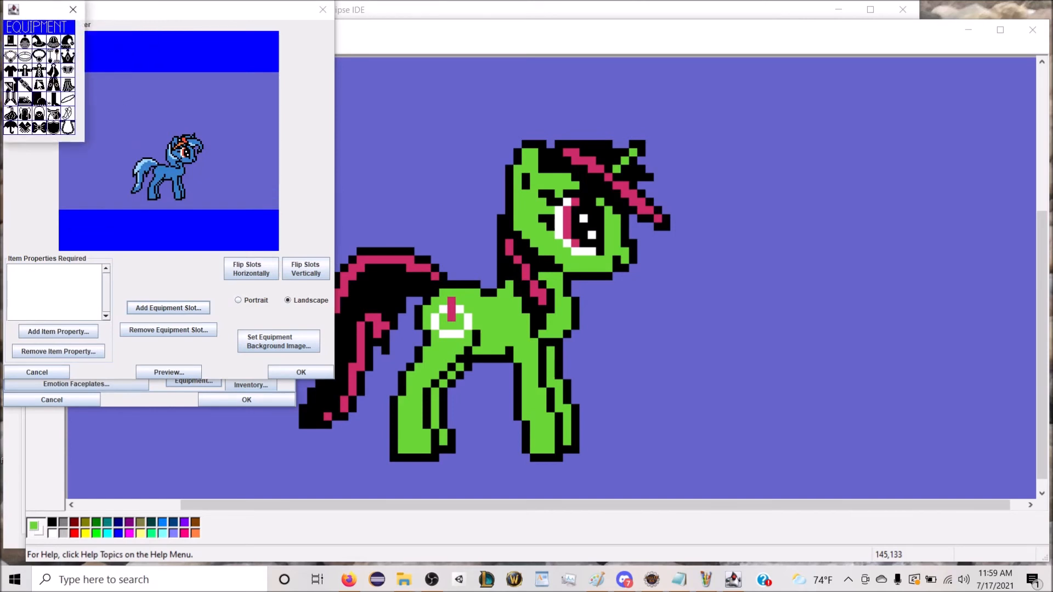
pyautogui.click(54, 114)
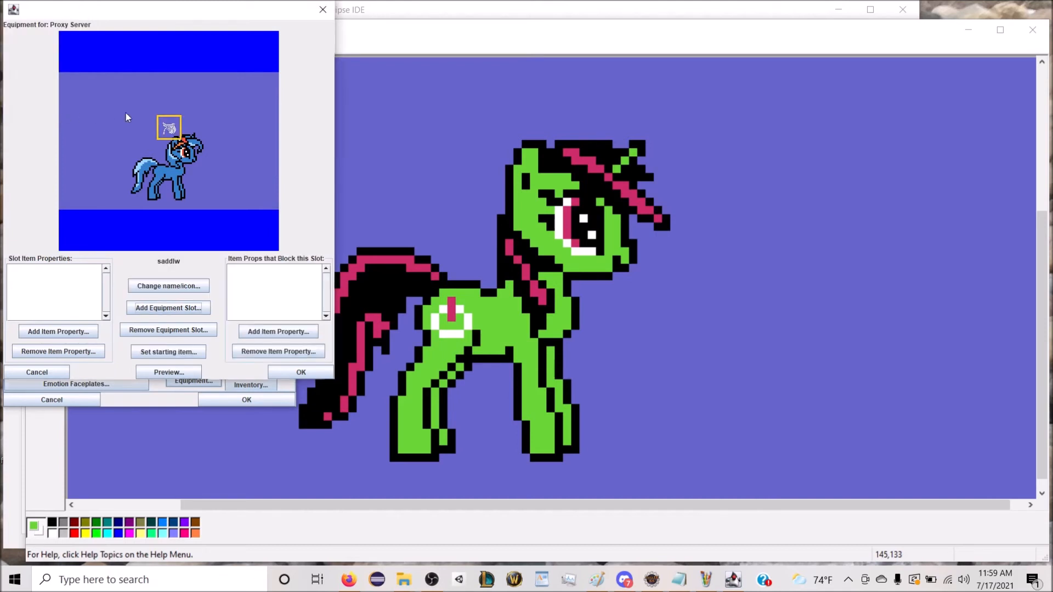
pyautogui.moveTo(165, 124); pyautogui.dragTo(76, 88)
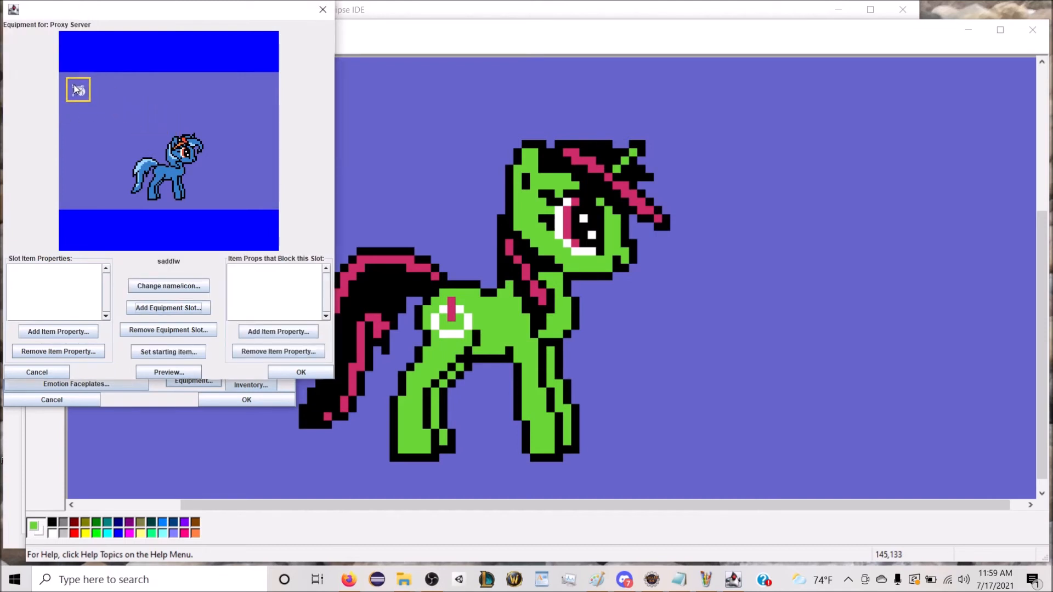
# Step: Rename the selected equipment slot to "saddle" and give it the saddle icon from the Equipment category
pyautogui.click(169, 286)
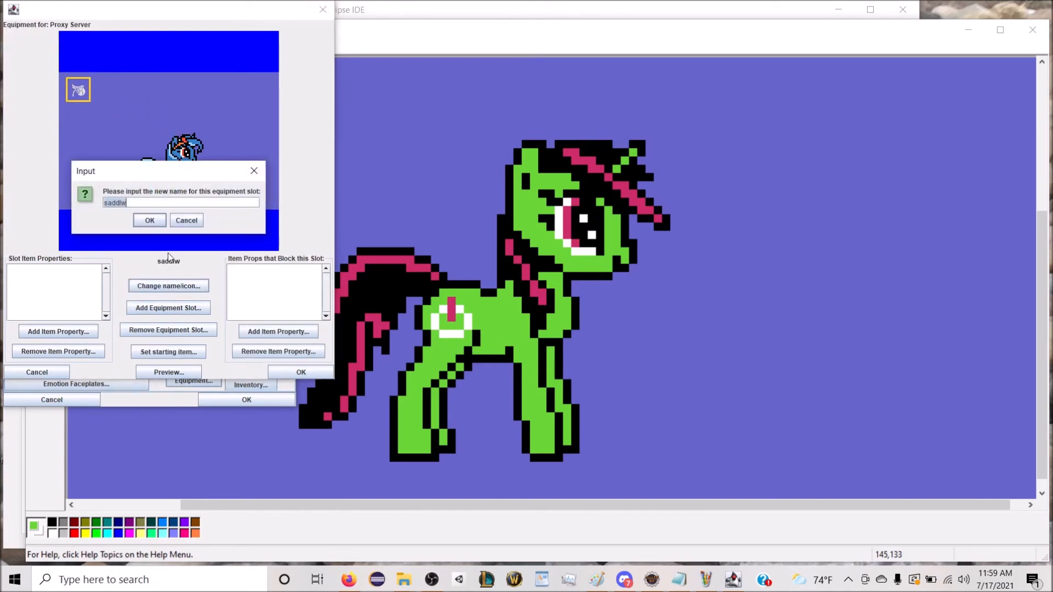
pyautogui.write('saddle')
pyautogui.press('Return')
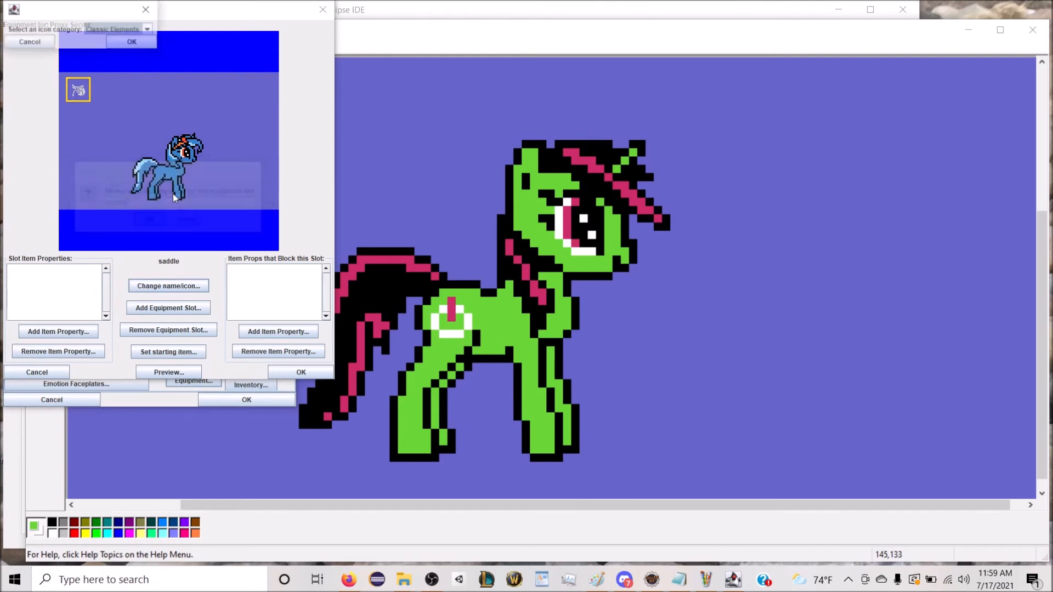
pyautogui.click(121, 29)
pyautogui.click(109, 105)
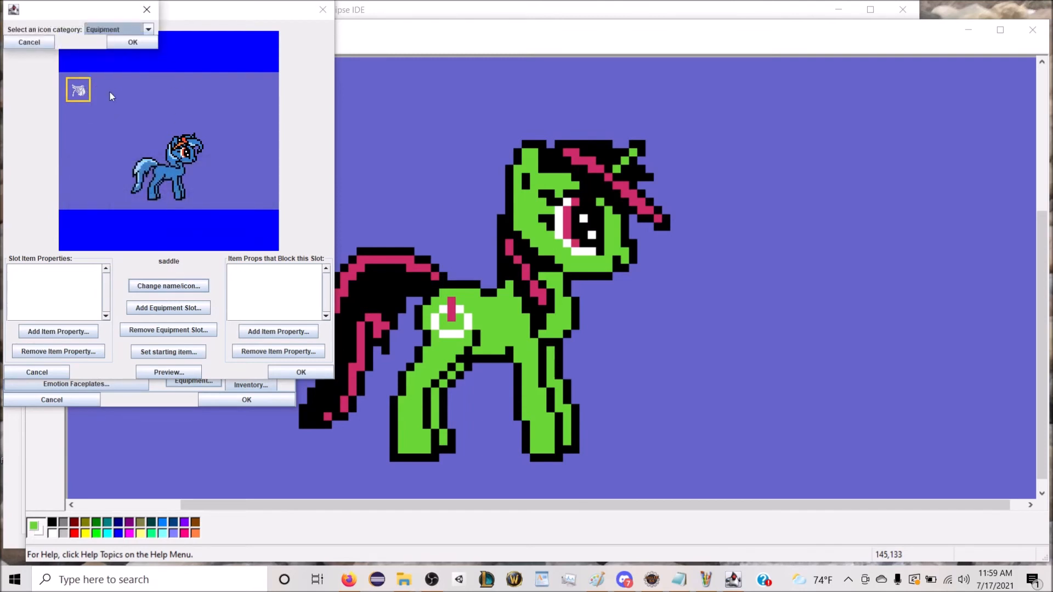
pyautogui.click(120, 44)
pyautogui.click(55, 125)
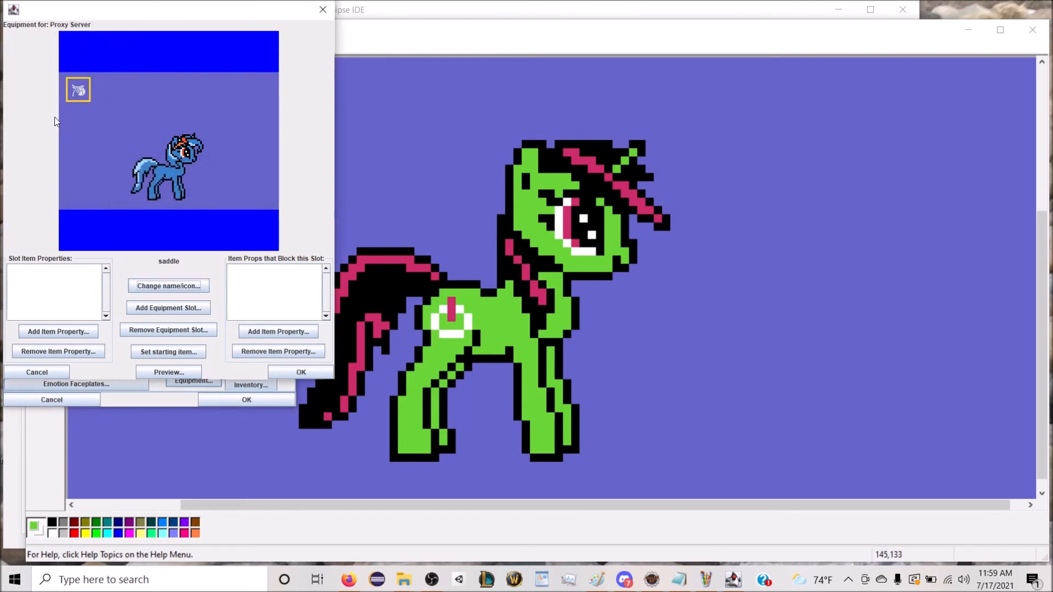
# Step: Add the item property "saddle for mares" to the saddle slot's accepted item properties
pyautogui.click(58, 332)
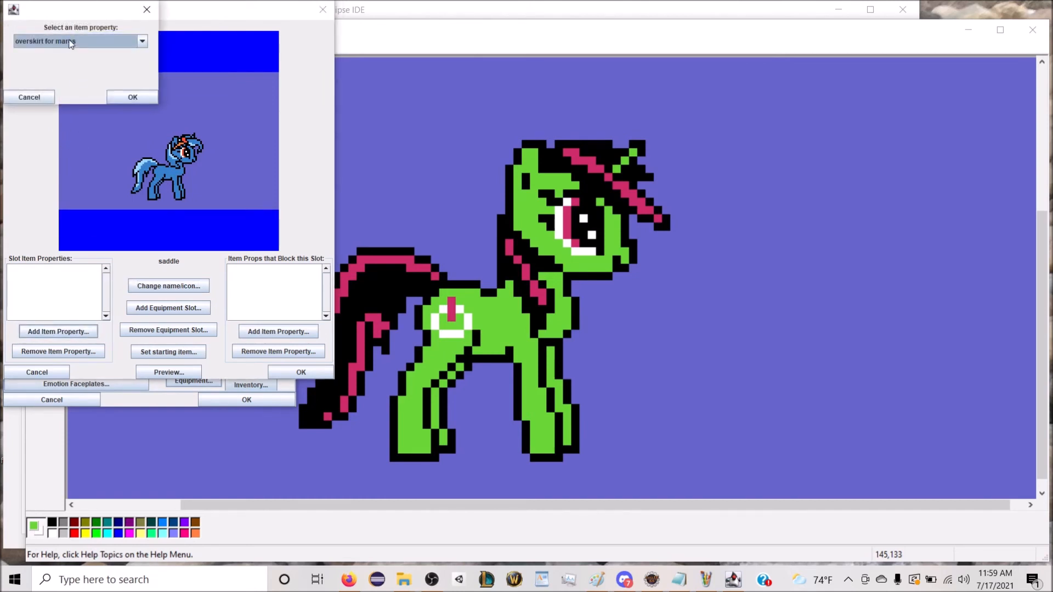
pyautogui.click(71, 41)
pyautogui.scroll(-3, 82, 88)
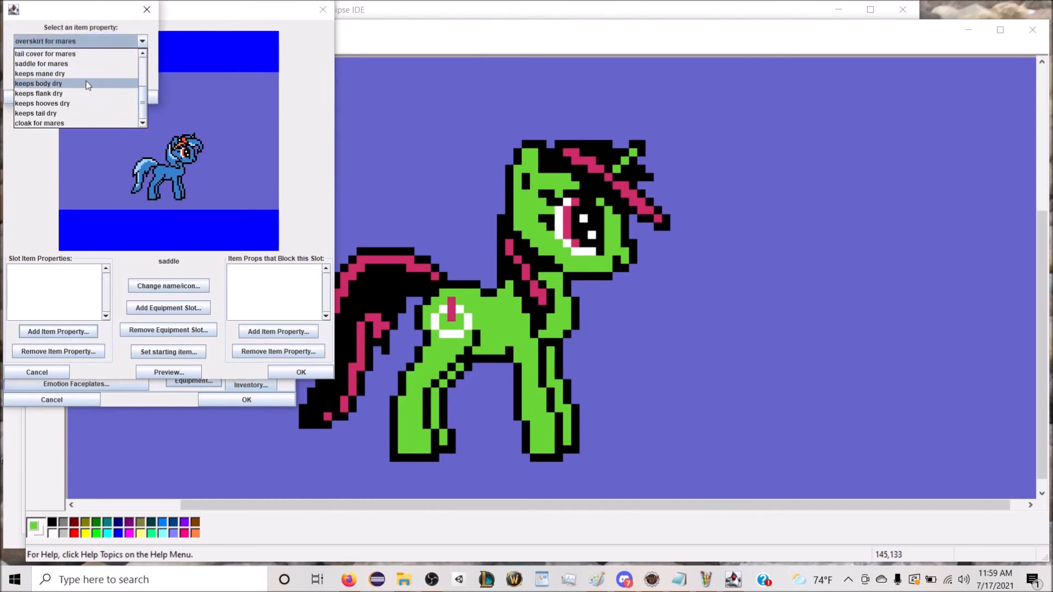
pyautogui.click(91, 64)
pyautogui.click(116, 94)
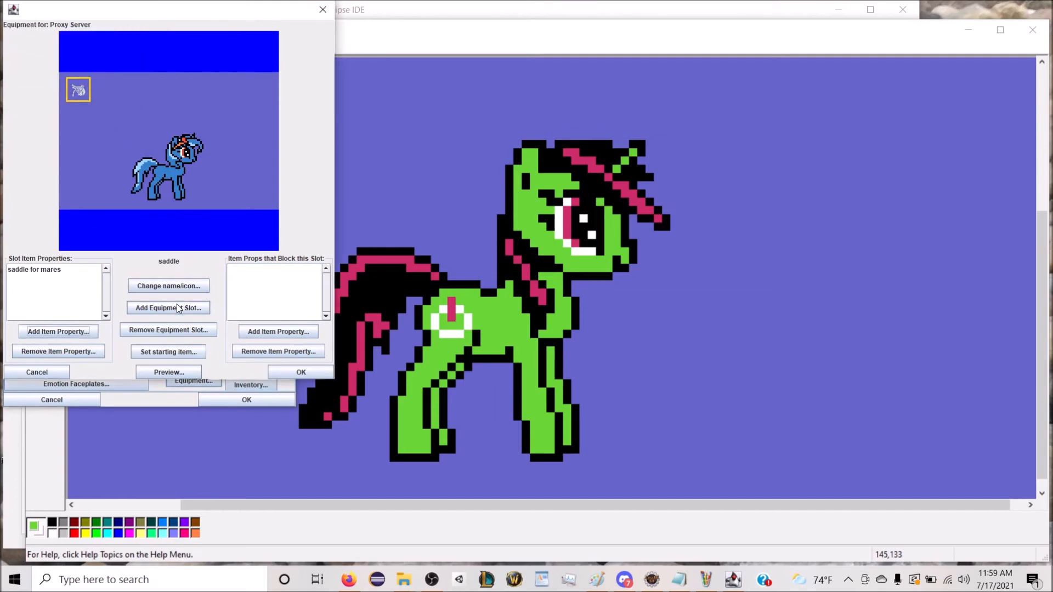
# Step: Add an equipment slot named "headgear" with the hat icon from the Equipment category and place it in the background's upper-right corner
pyautogui.click(138, 308)
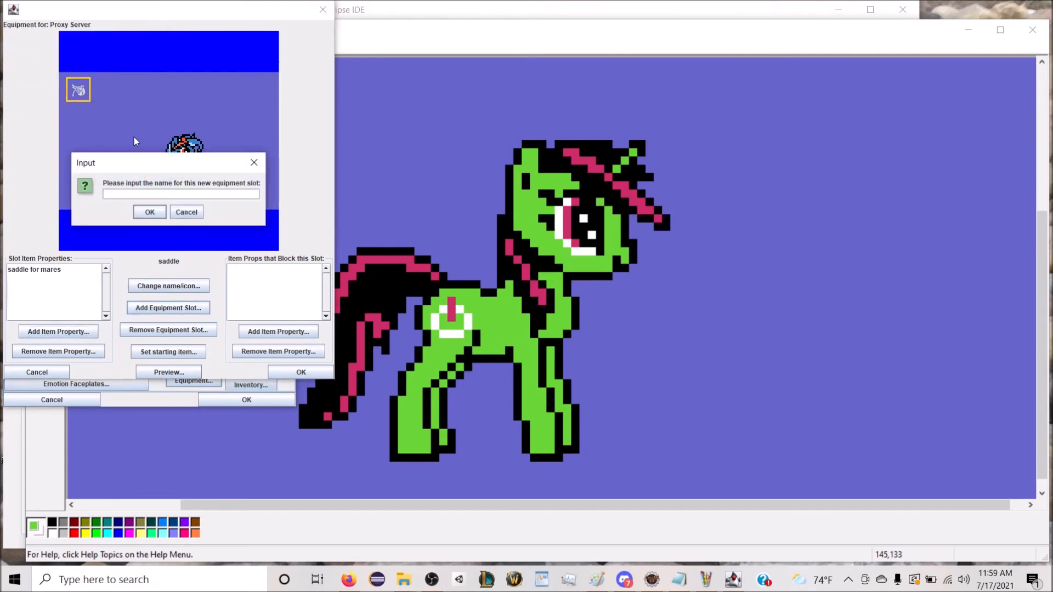
pyautogui.write('collar')
pyautogui.press('Return')
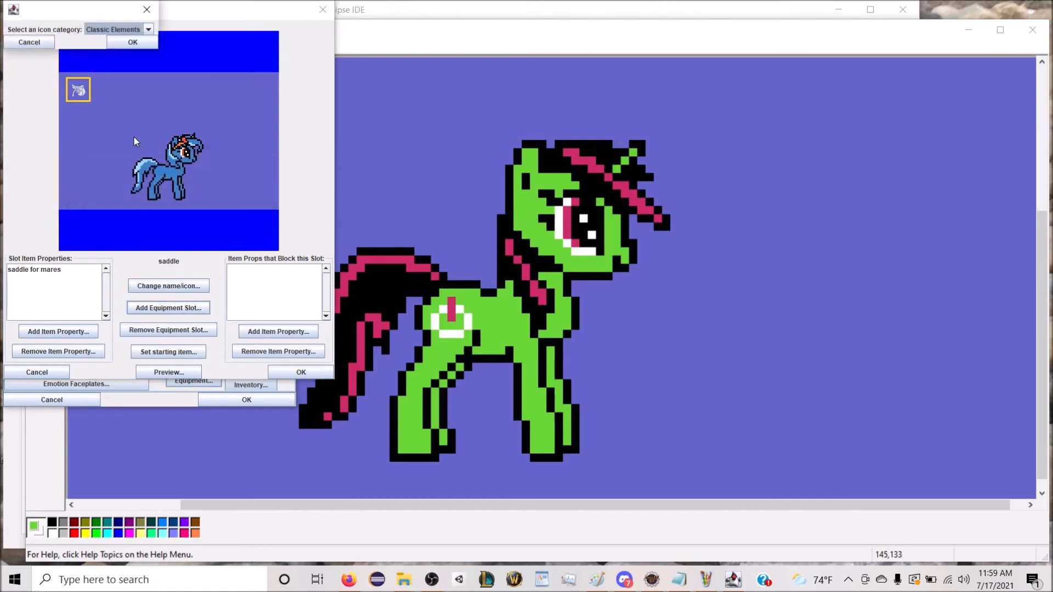
pyautogui.click(126, 29)
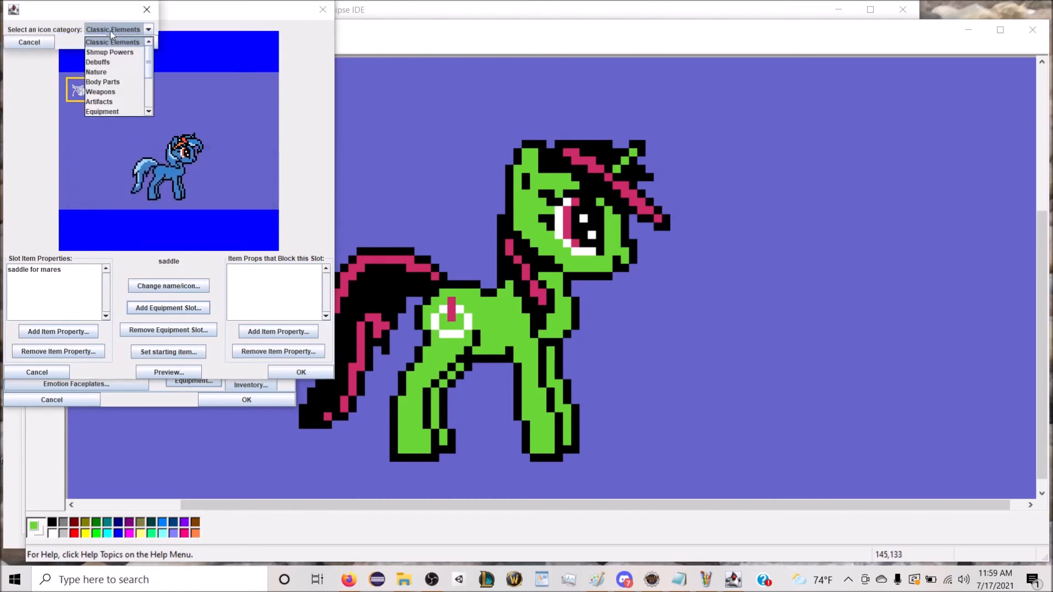
pyautogui.click(110, 110)
pyautogui.click(126, 45)
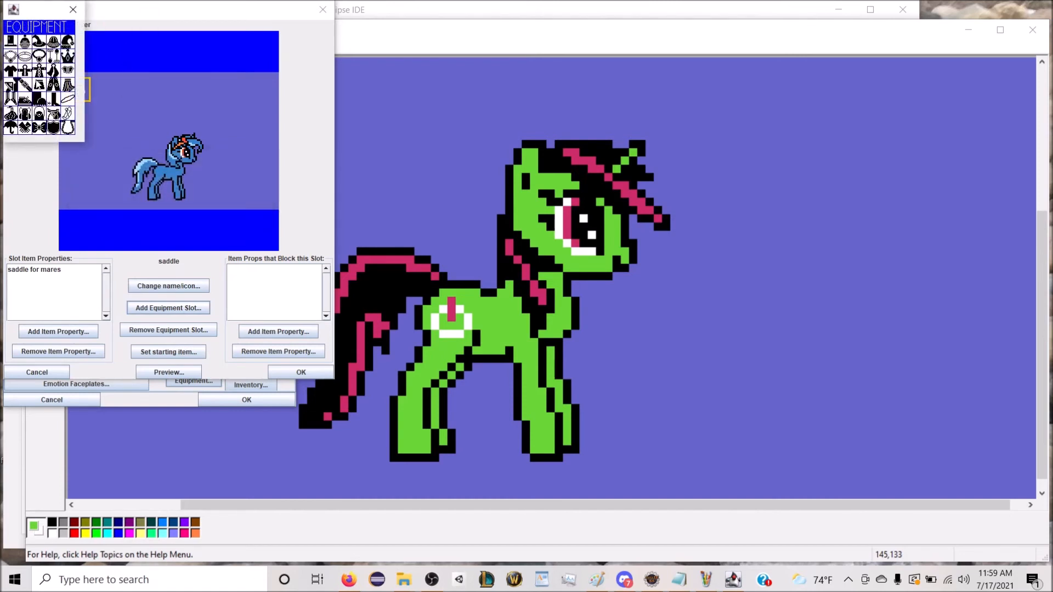
pyautogui.click(54, 44)
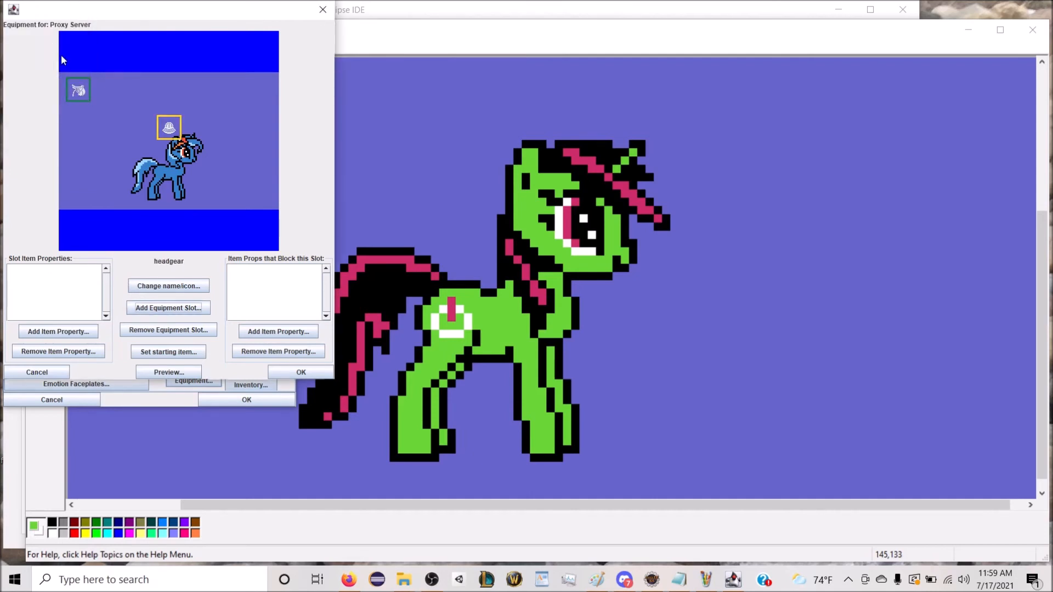
pyautogui.moveTo(172, 130); pyautogui.dragTo(259, 93)
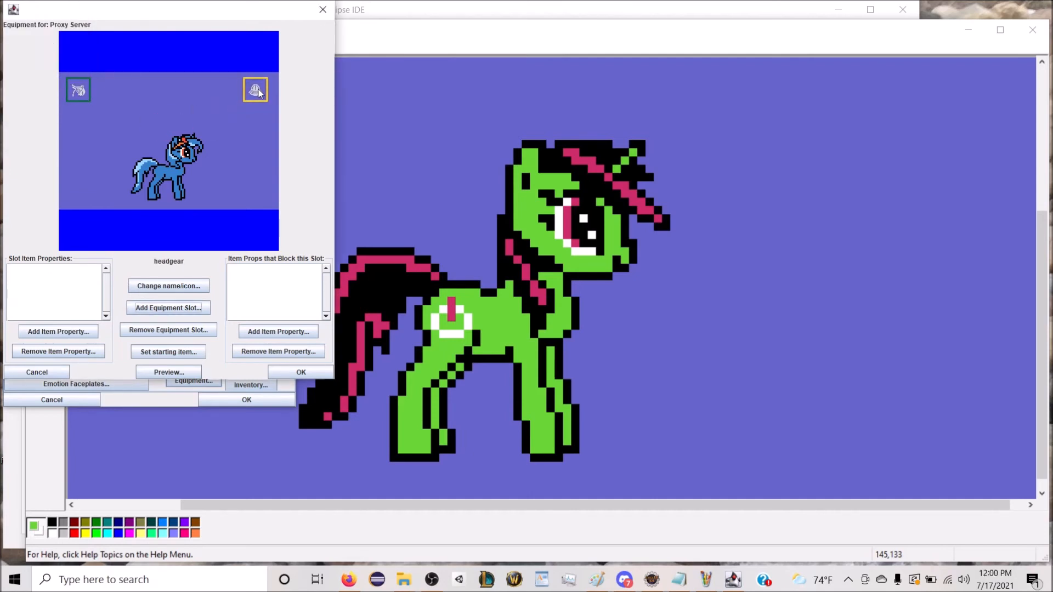
# Step: Add the item property "headgear for mares" to the headgear slot's accepted item properties
pyautogui.click(58, 331)
pyautogui.click(76, 40)
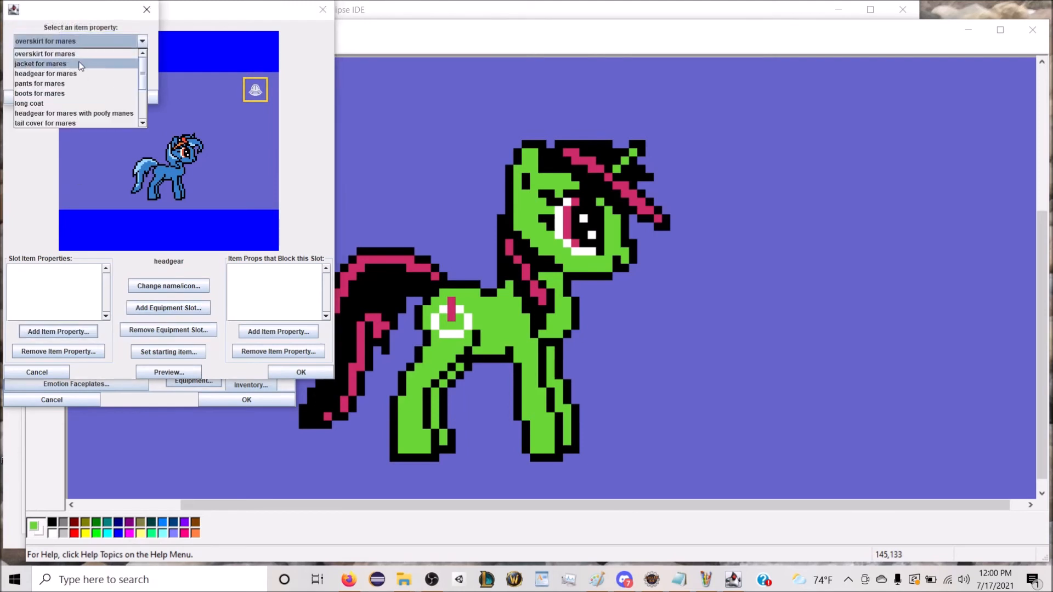
pyautogui.click(46, 74)
pyautogui.click(130, 97)
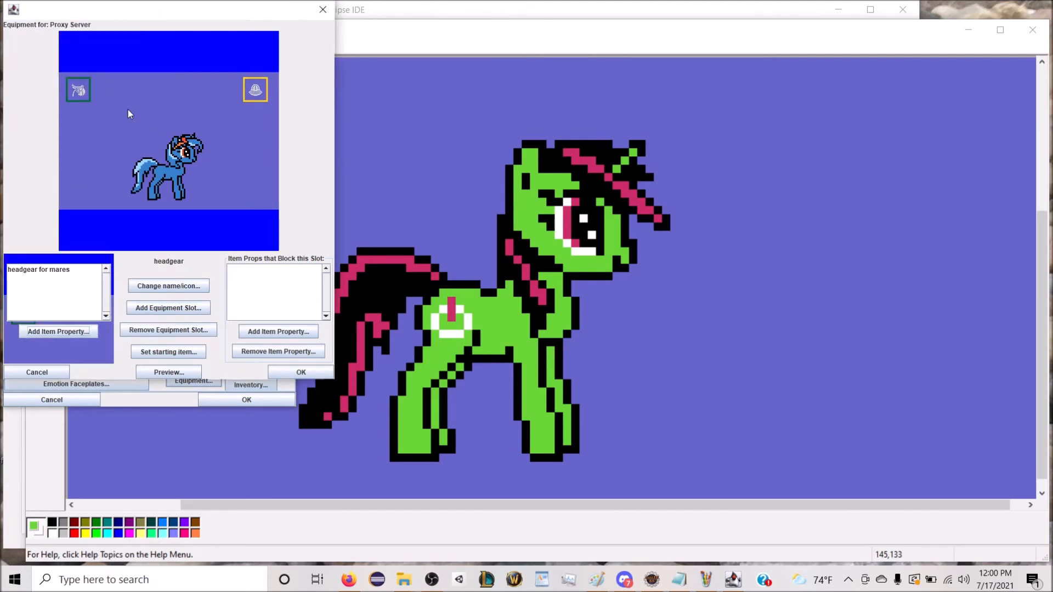
# Step: Add an equipment slot named "overskirt" with the skirt icon from the Equipment category and place it directly below the saddle slot
pyautogui.click(141, 307)
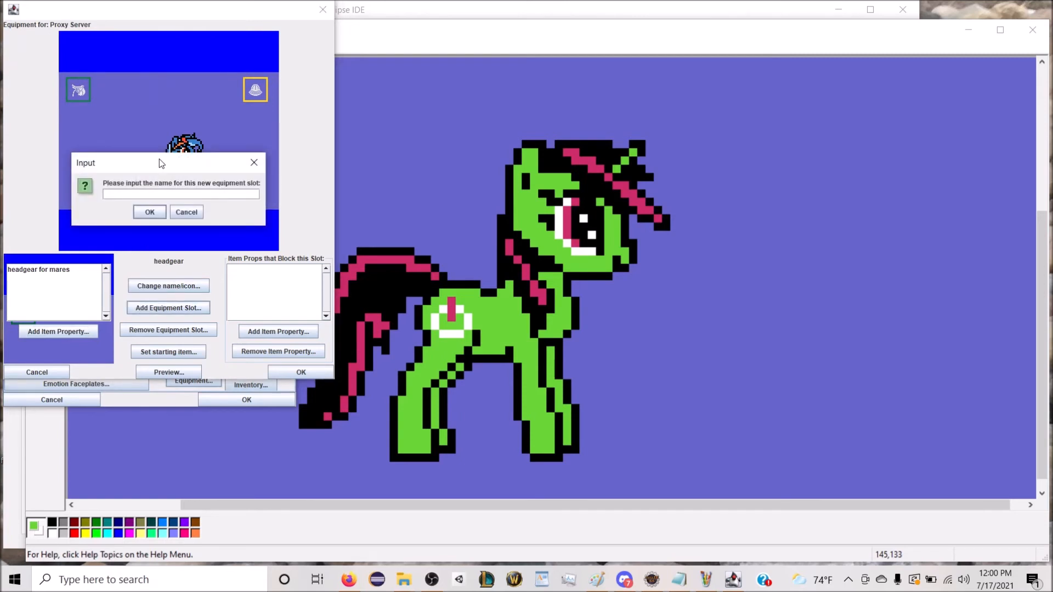
pyautogui.write('overskirt')
pyautogui.press('Return')
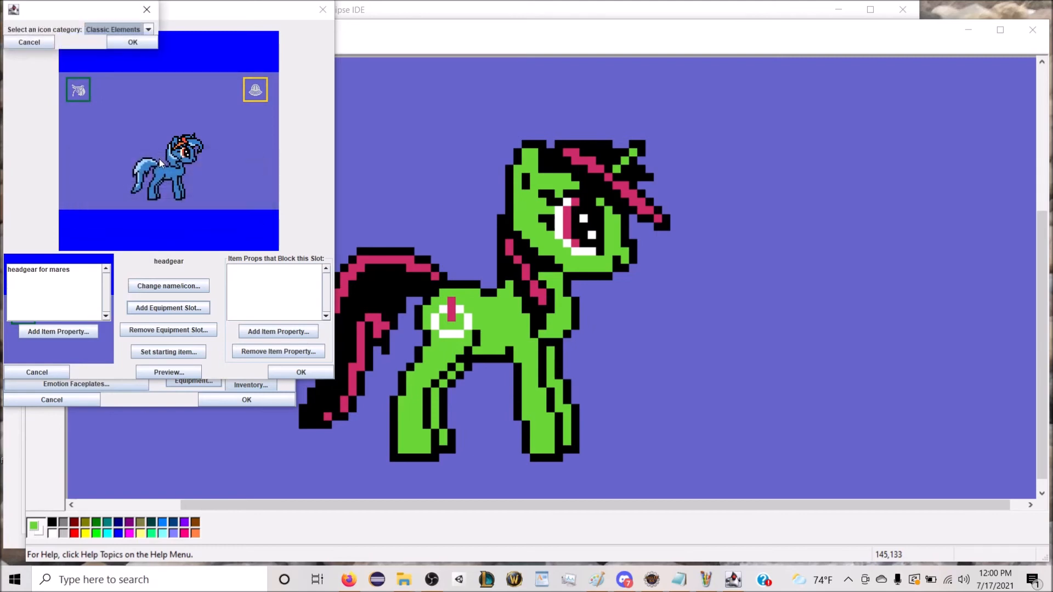
pyautogui.click(123, 31)
pyautogui.click(113, 84)
pyautogui.click(132, 42)
pyautogui.click(68, 84)
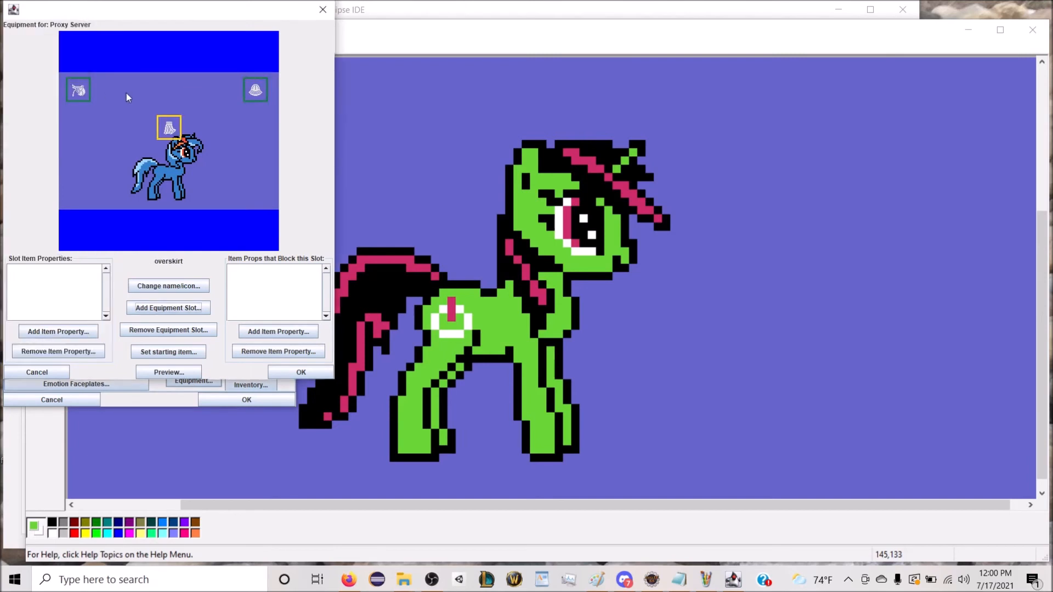
pyautogui.moveTo(159, 121); pyautogui.dragTo(70, 117)
# Step: Add the item property "overskirt for mares" to the overskirt slot's accepted item properties
pyautogui.click(58, 332)
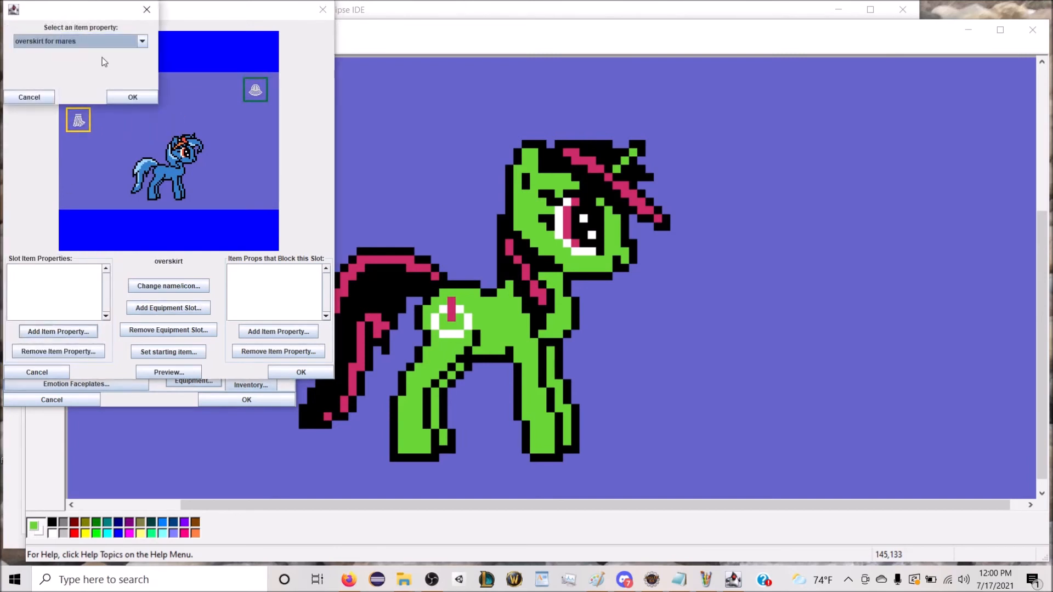
pyautogui.click(93, 40)
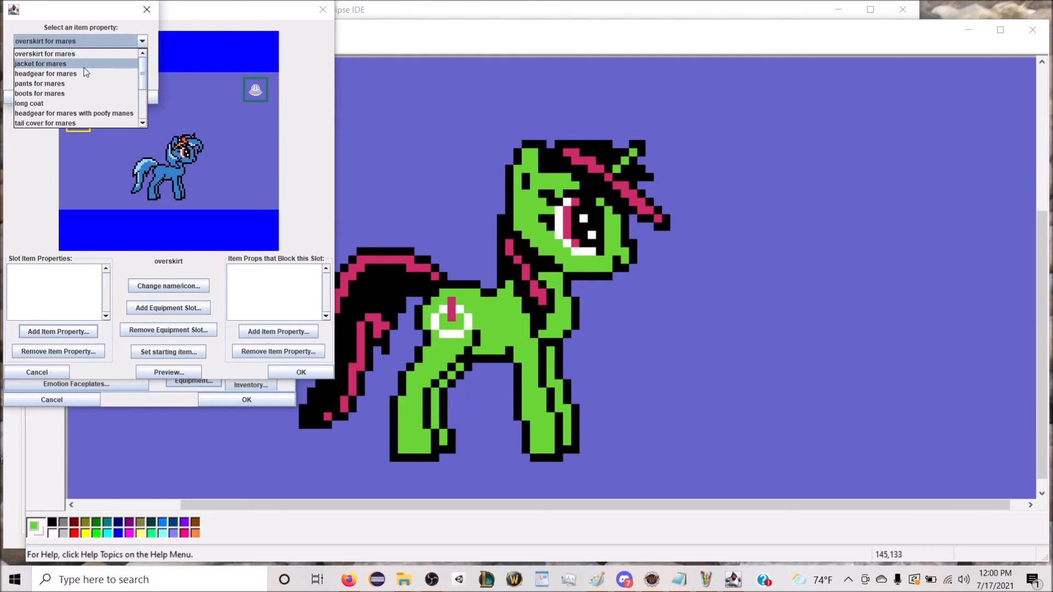
pyautogui.click(44, 53)
pyautogui.click(116, 95)
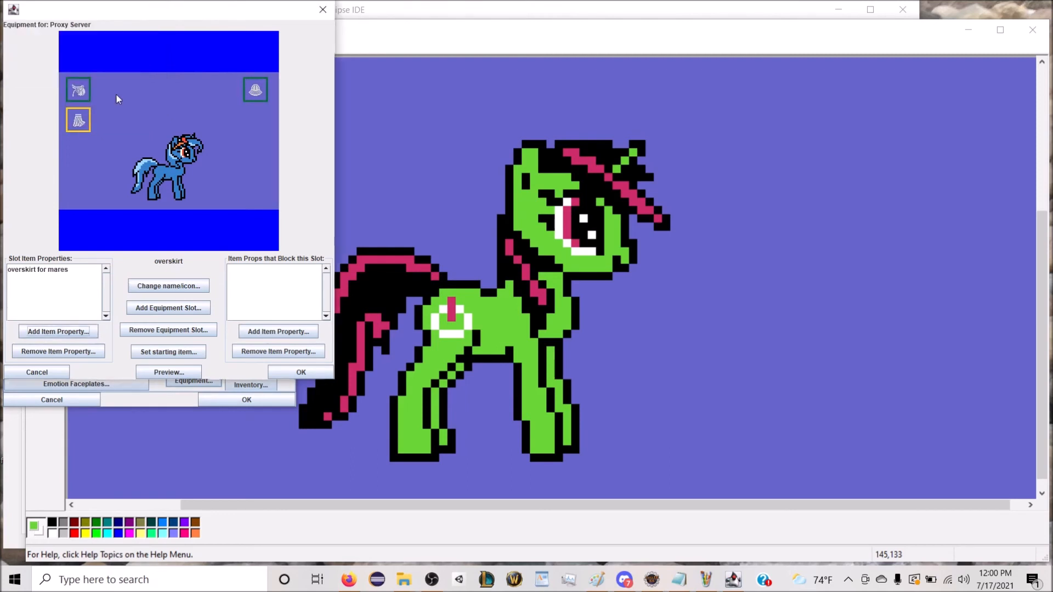
# Step: Add an equipment slot named "cloak" with the cloak icon from the Equipment category and place it directly below the headgear slot
pyautogui.click(158, 307)
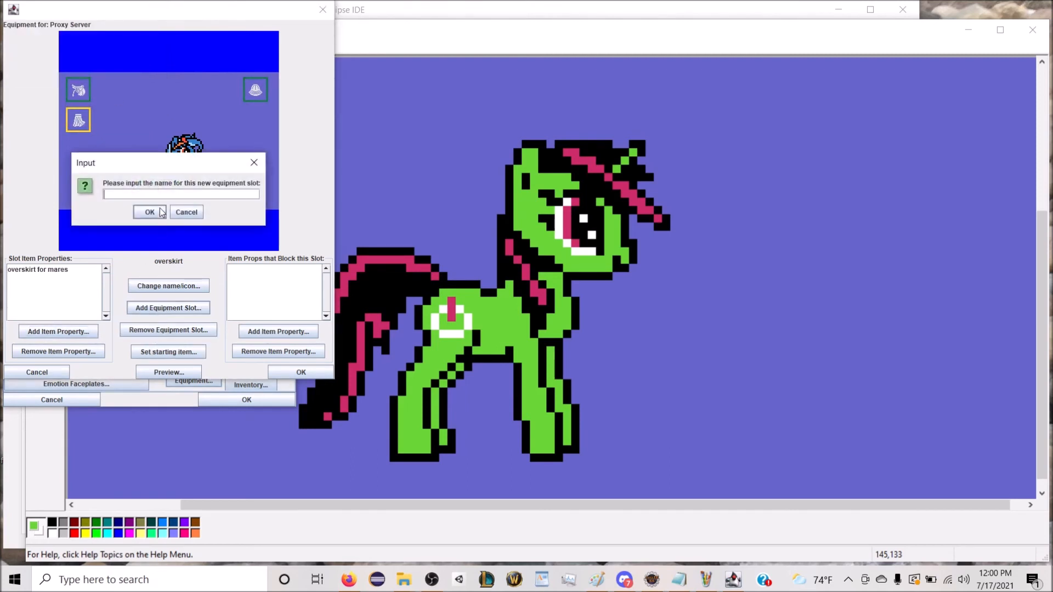
pyautogui.write('cloak')
pyautogui.press('Return')
pyautogui.click(110, 30)
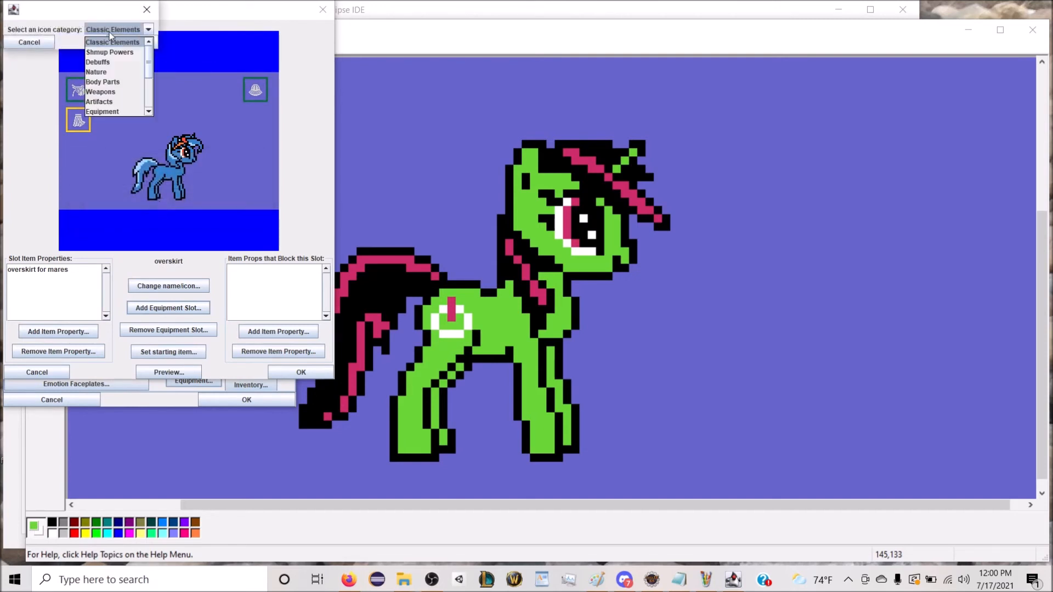
pyautogui.scroll(-1, 112, 74)
pyautogui.click(121, 84)
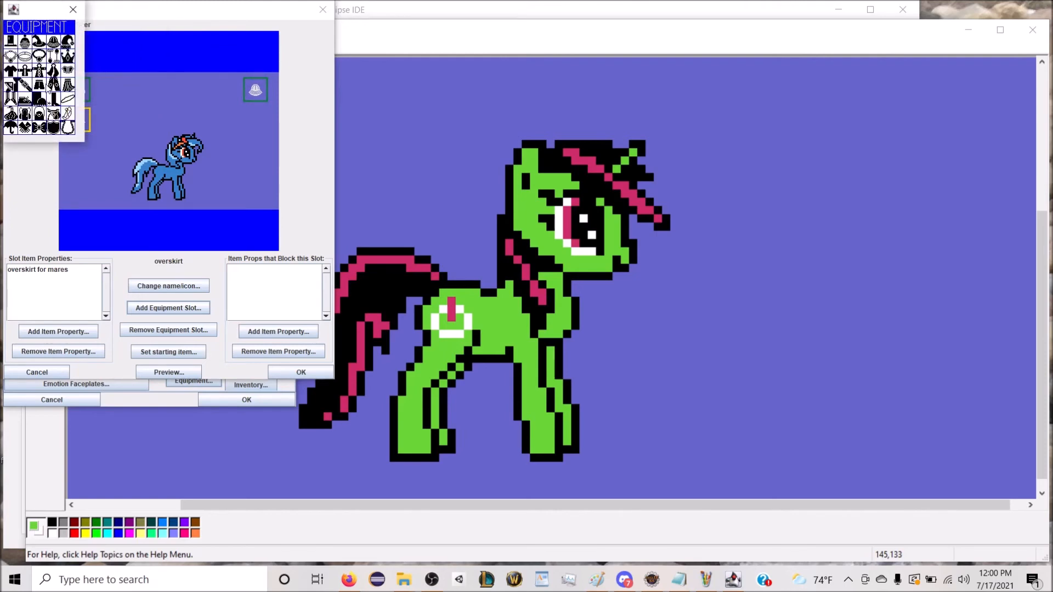
pyautogui.click(53, 77)
pyautogui.moveTo(169, 128); pyautogui.dragTo(265, 119)
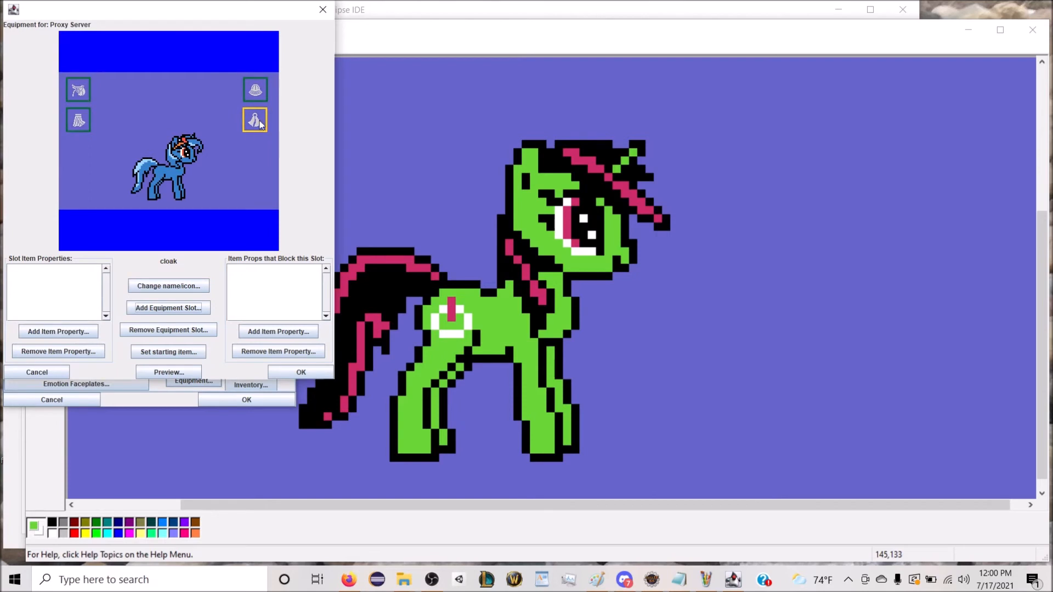
# Step: Add the item property "cloak for mares" to the cloak slot's accepted item properties
pyautogui.click(65, 333)
pyautogui.click(92, 40)
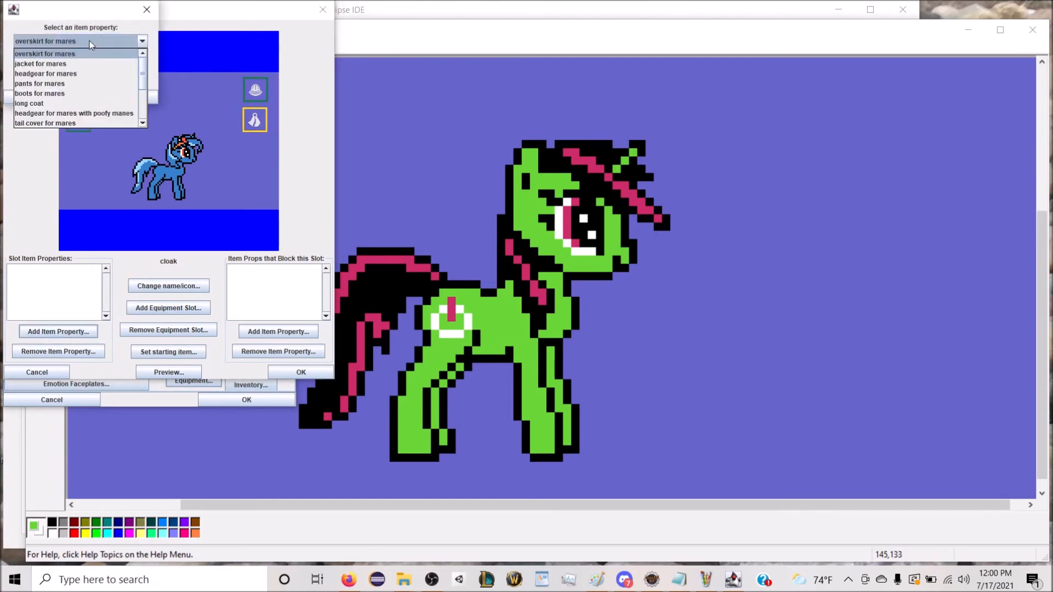
pyautogui.scroll(-4, 82, 83)
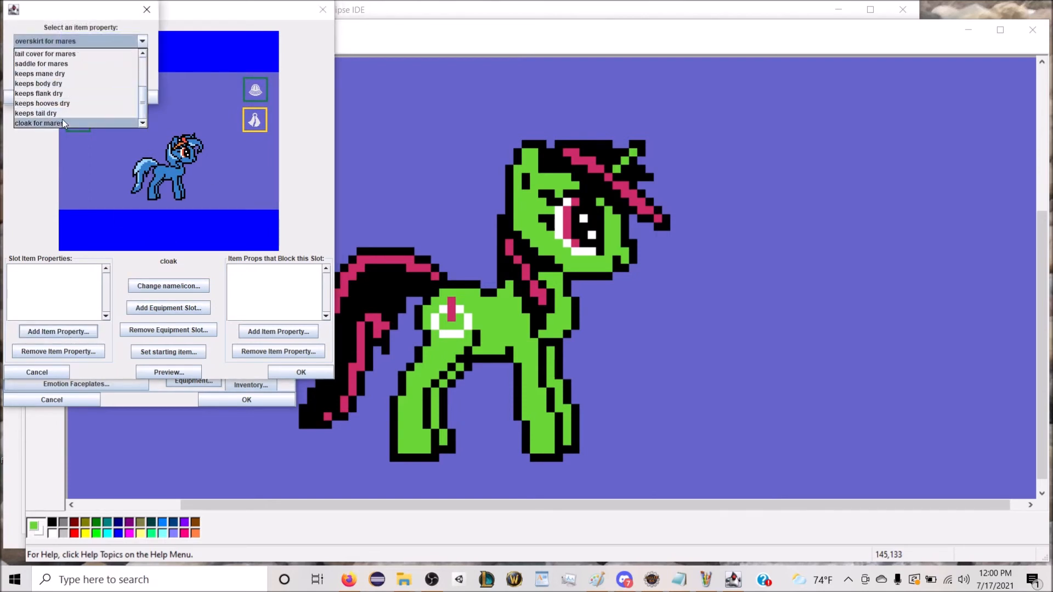
pyautogui.click(61, 120)
pyautogui.click(110, 99)
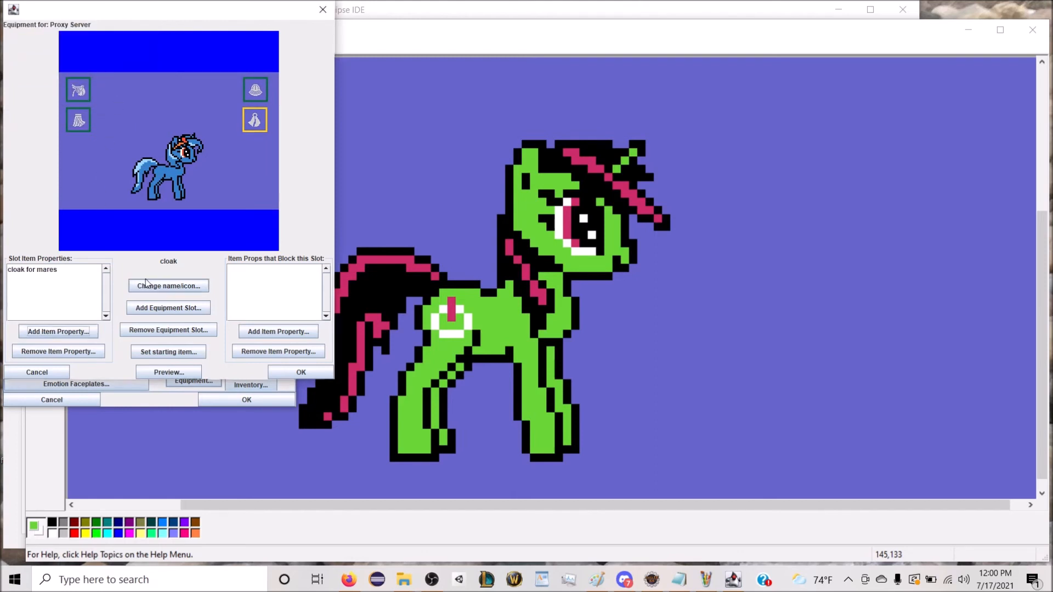
# Step: Add an equipment slot named "pants" with the pants icon from the Equipment category and place it directly below the overskirt slot
pyautogui.click(170, 308)
pyautogui.write('pants')
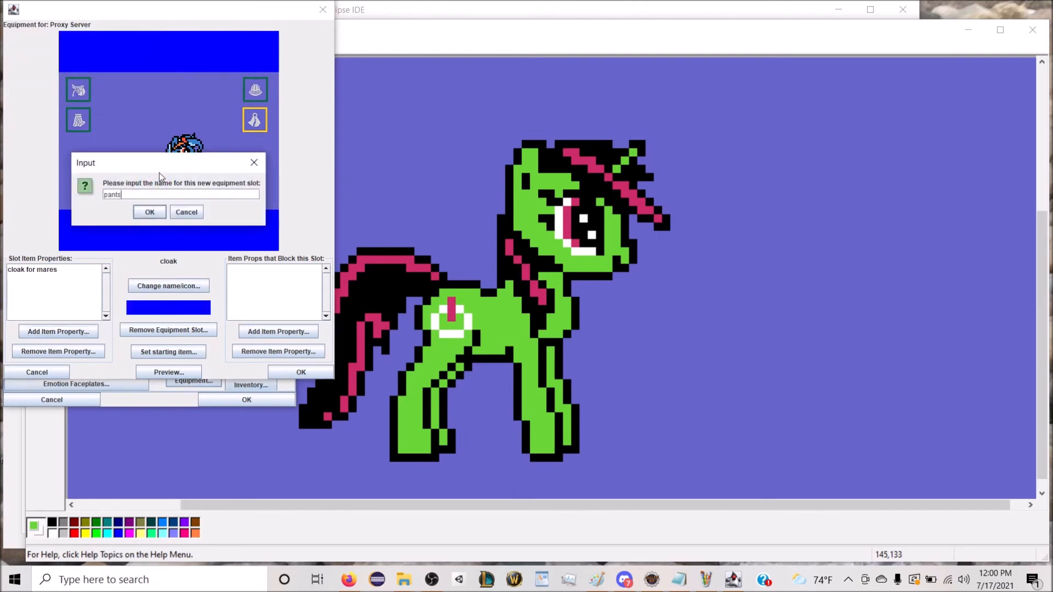
pyautogui.press('Return')
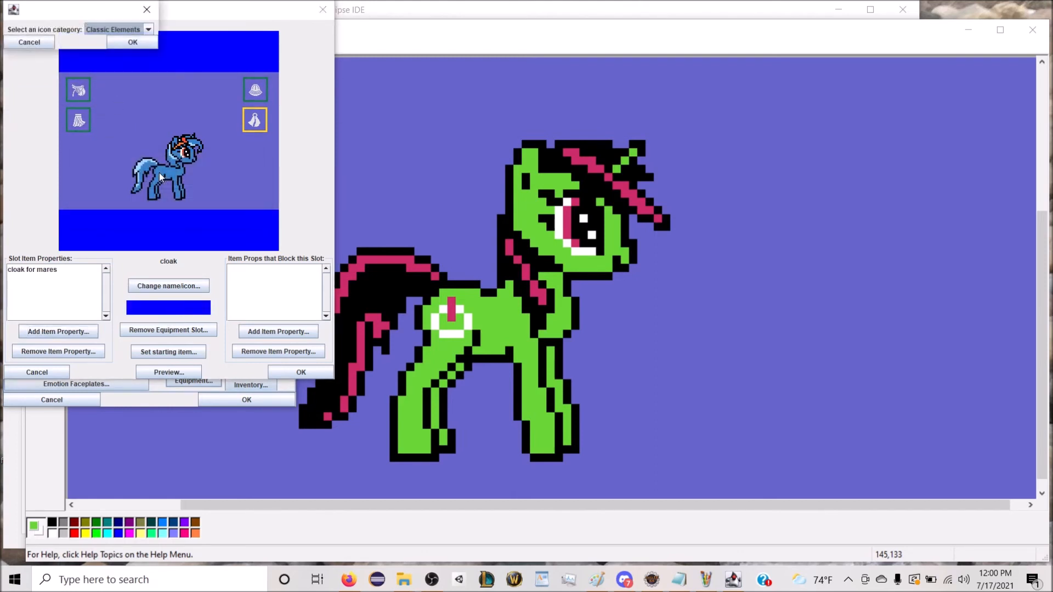
pyautogui.click(98, 35)
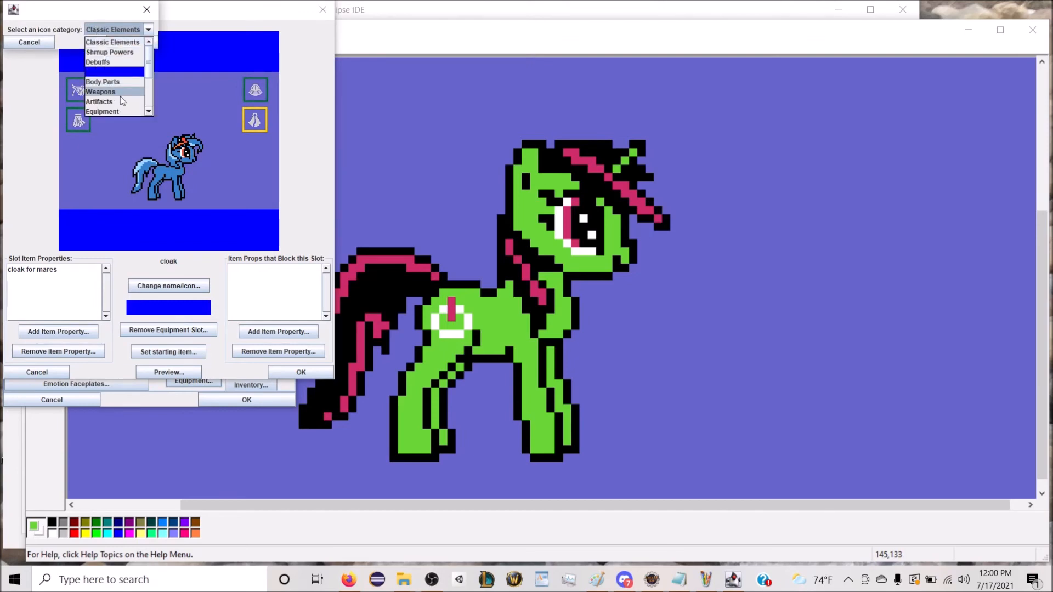
pyautogui.click(115, 110)
pyautogui.click(131, 42)
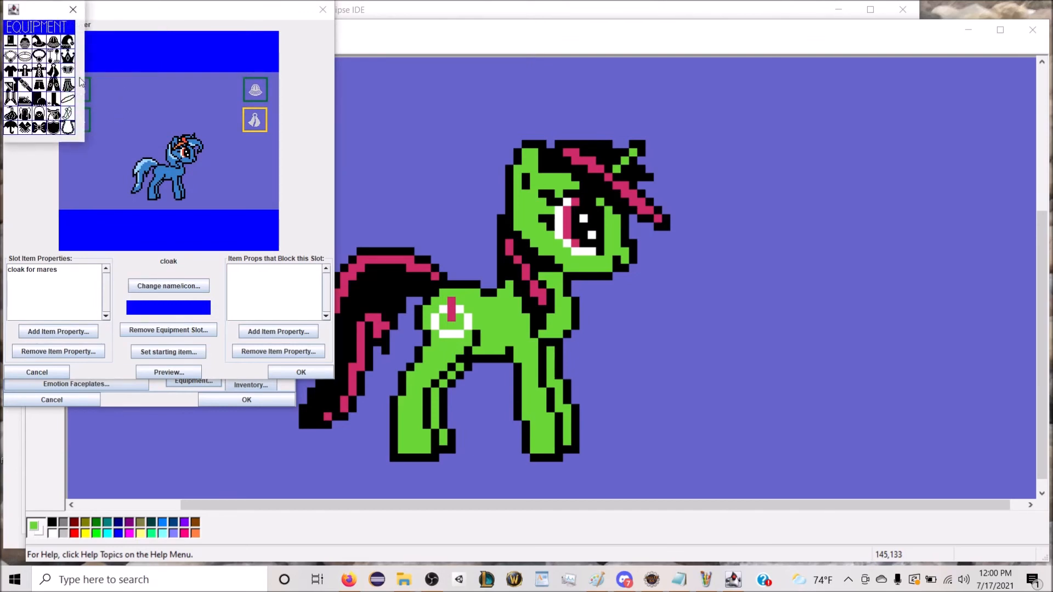
pyautogui.click(53, 84)
pyautogui.moveTo(170, 127); pyautogui.dragTo(79, 147)
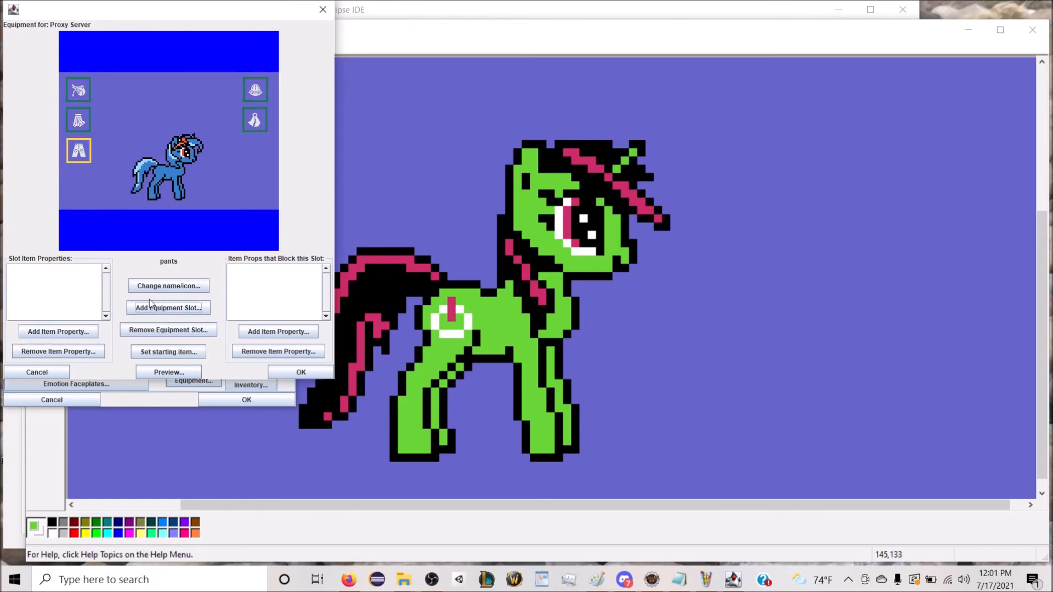
# Step: Add the item property "pants for mares" to the pants slot's accepted item properties
pyautogui.click(58, 331)
pyautogui.click(102, 40)
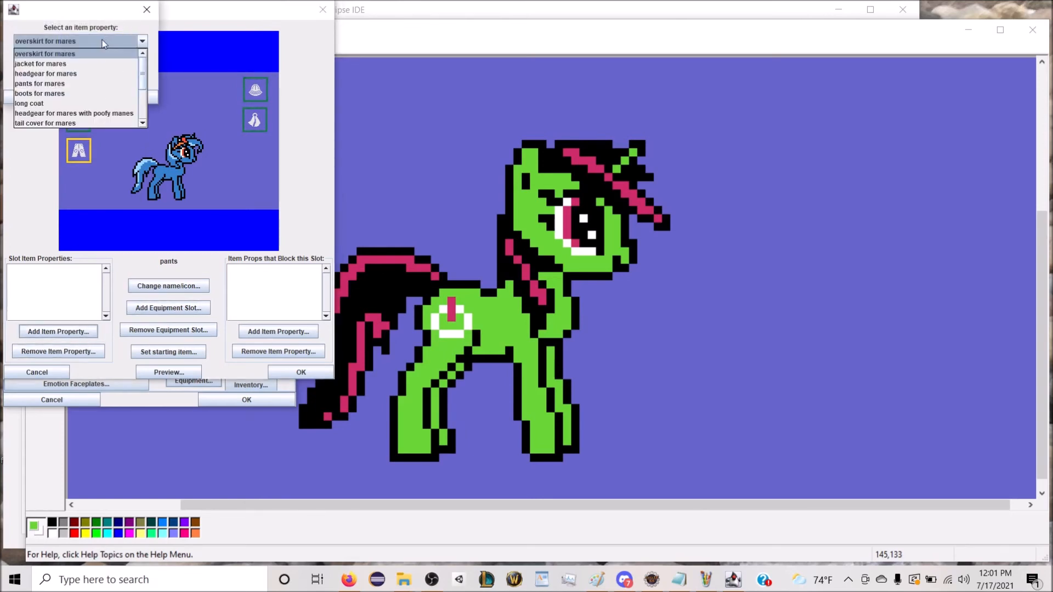
pyautogui.click(107, 83)
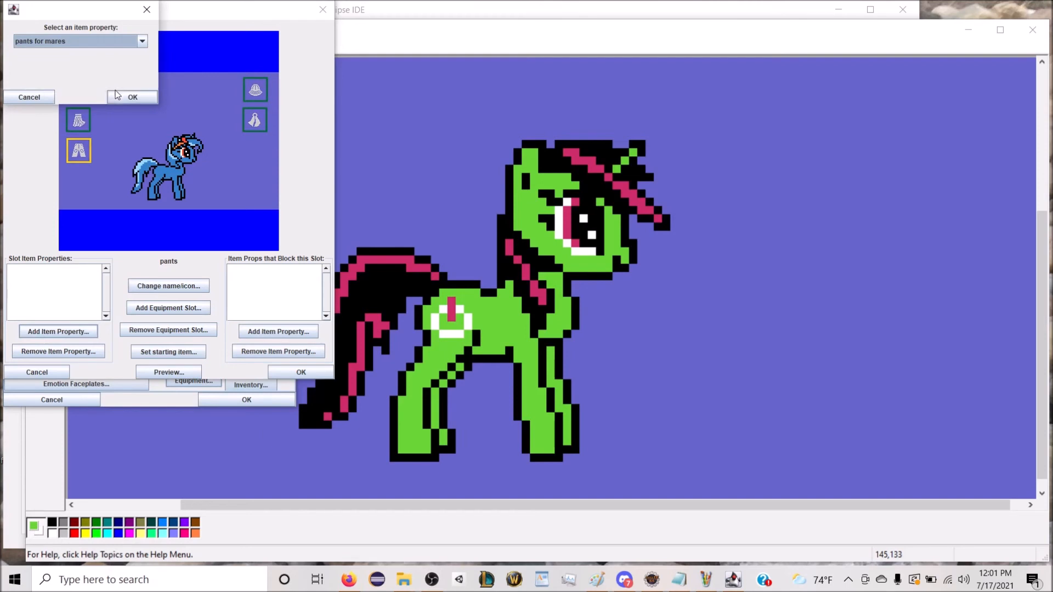
pyautogui.click(117, 96)
# Step: Add an equipment slot named "jacket" with the jacket icon from the Equipment category and place it directly below the cloak slot
pyautogui.click(162, 307)
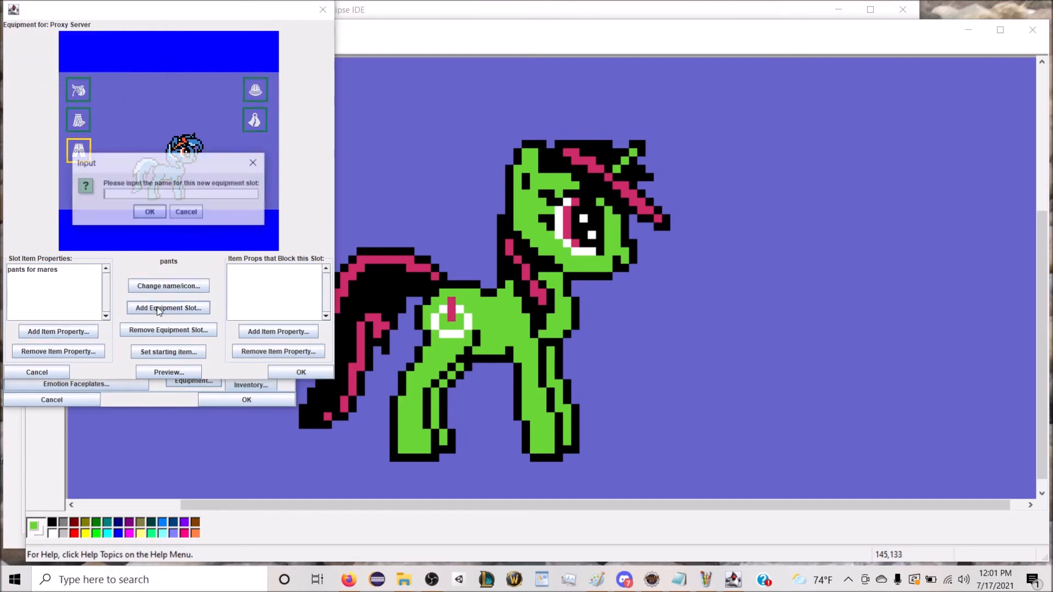
pyautogui.click(184, 216)
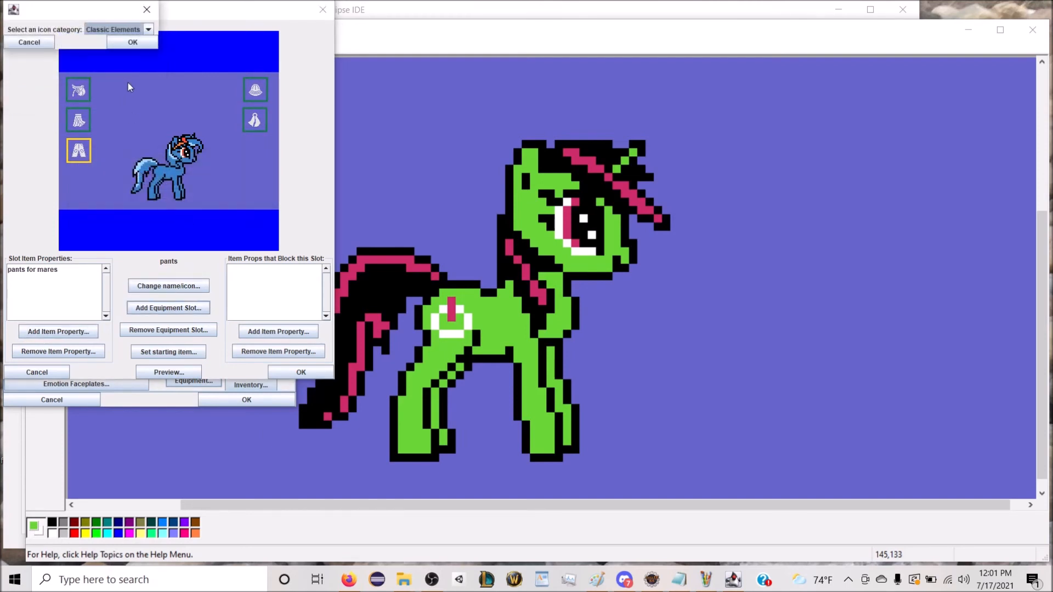
pyautogui.click(117, 30)
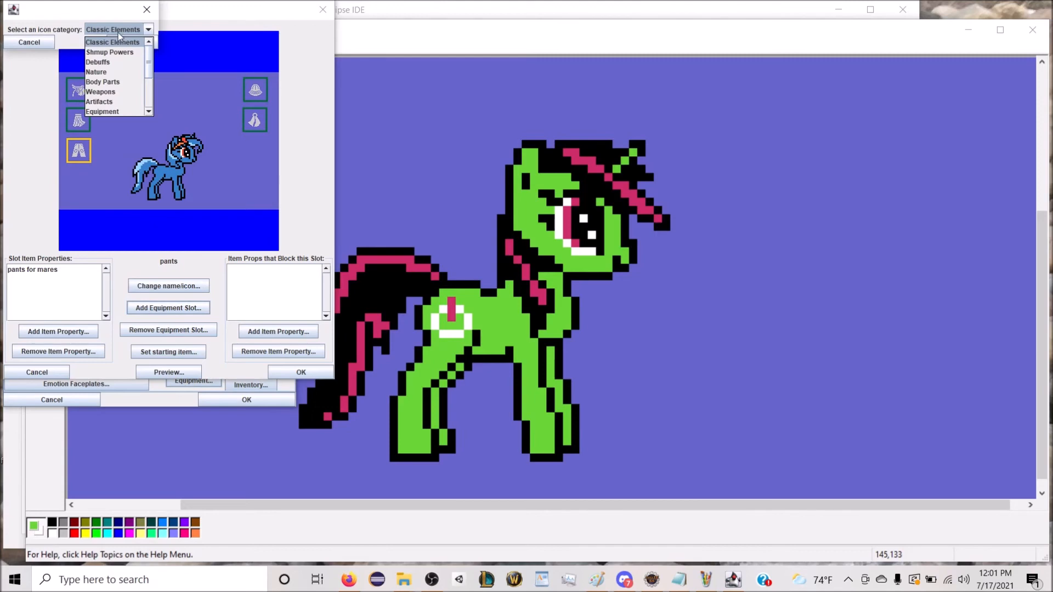
pyautogui.scroll(-1, 128, 71)
pyautogui.click(126, 81)
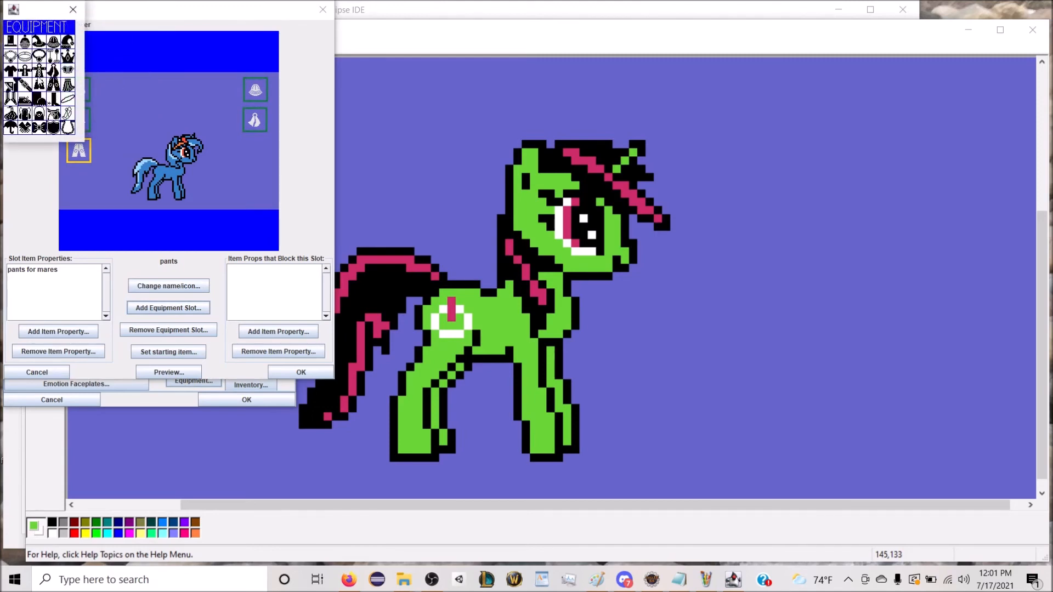
pyautogui.click(29, 71)
pyautogui.moveTo(168, 125); pyautogui.dragTo(255, 149)
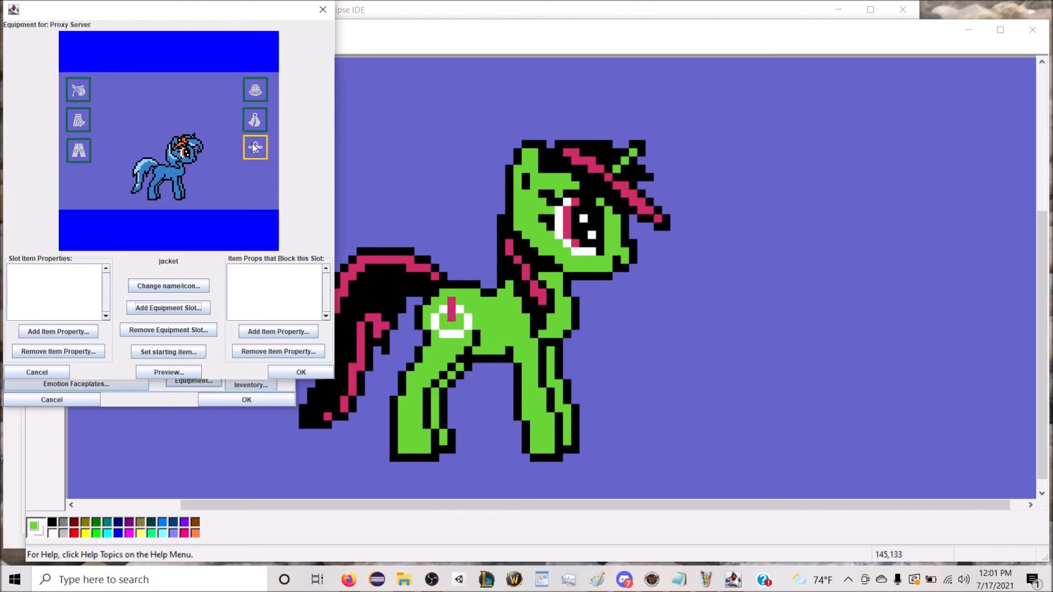
# Step: Add the item property "jacket for mares" to the jacket slot's accepted item properties
pyautogui.click(58, 331)
pyautogui.click(82, 41)
pyautogui.click(77, 64)
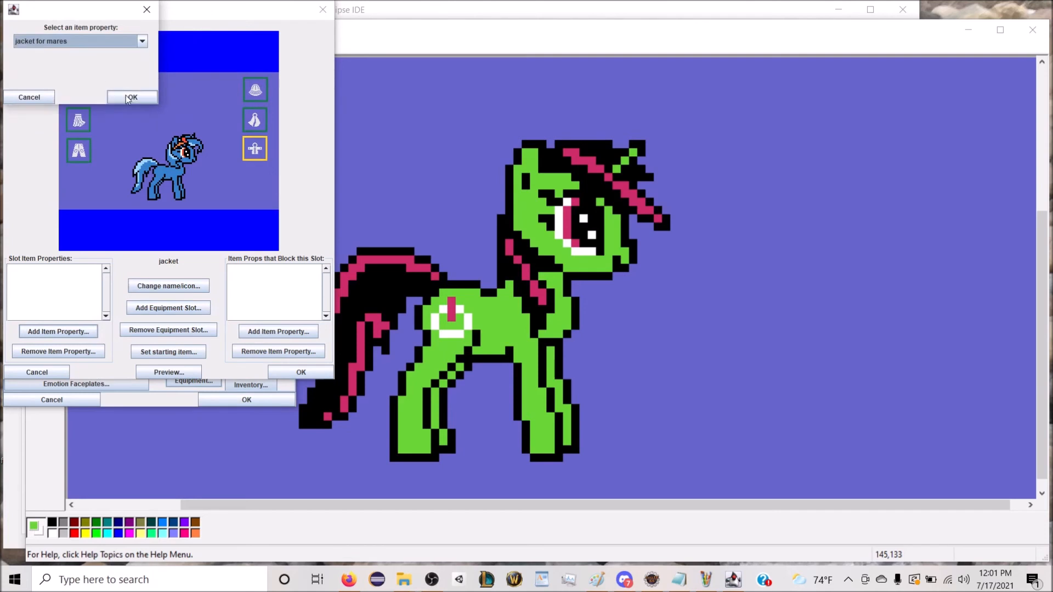
pyautogui.click(135, 96)
# Step: Add an equipment slot named "tail cover" with the overskirt icon from the Equipment category
pyautogui.click(162, 310)
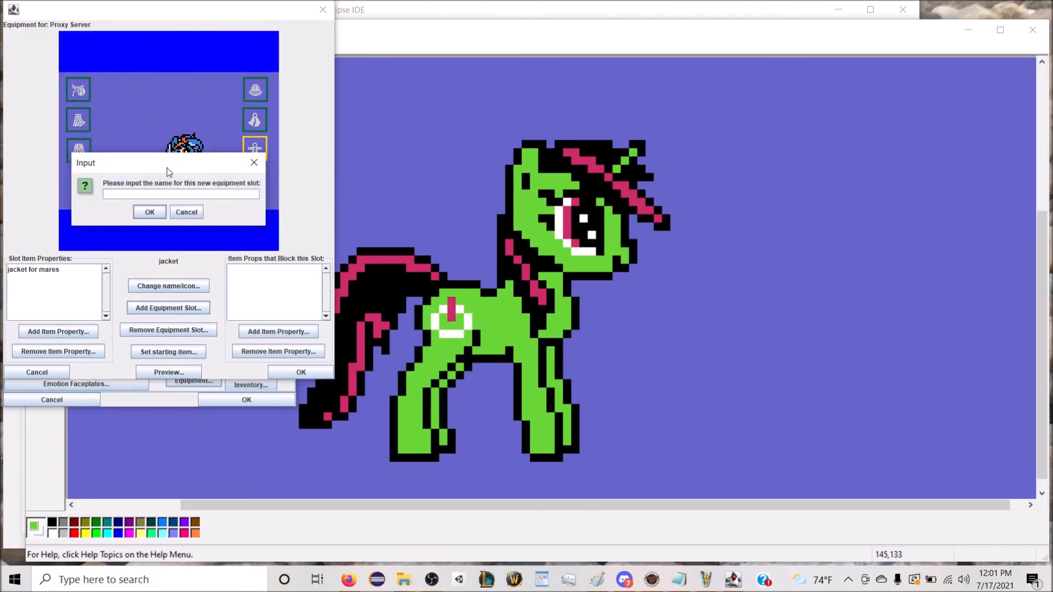
pyautogui.write('leg wear')
pyautogui.press('Return')
pyautogui.click(126, 29)
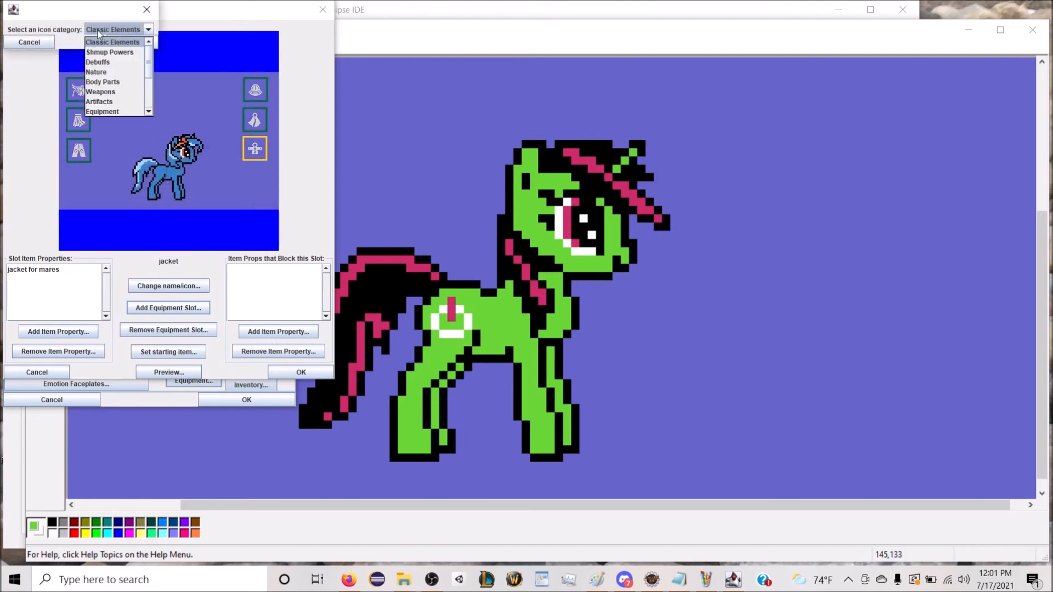
pyautogui.click(115, 112)
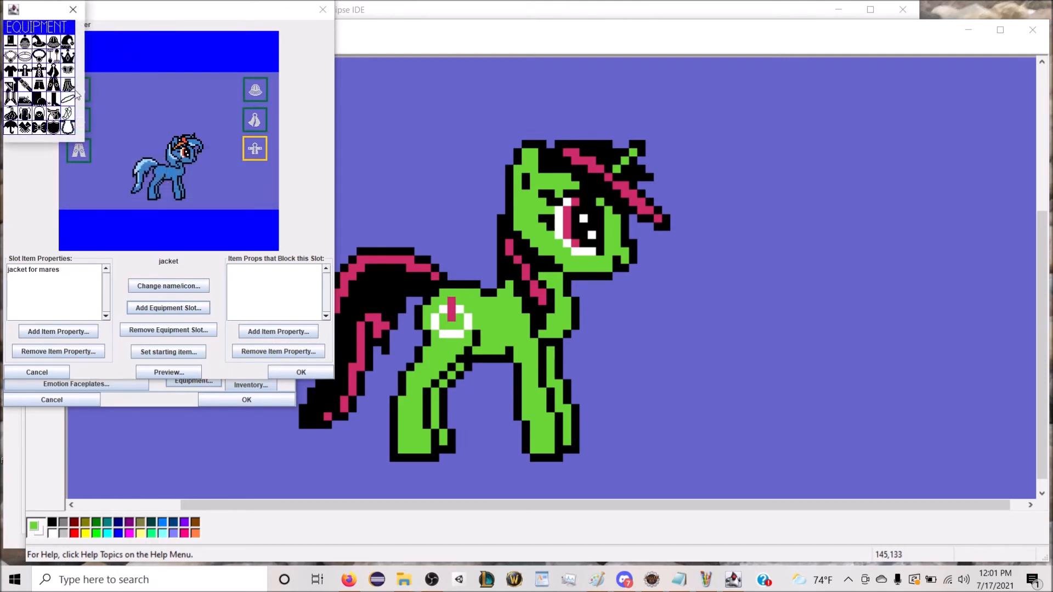
pyautogui.click(67, 84)
# Step: Change the tail cover slot's icon to the tail icon from the Body Parts category and place the slot directly below the pants slot
pyautogui.click(167, 284)
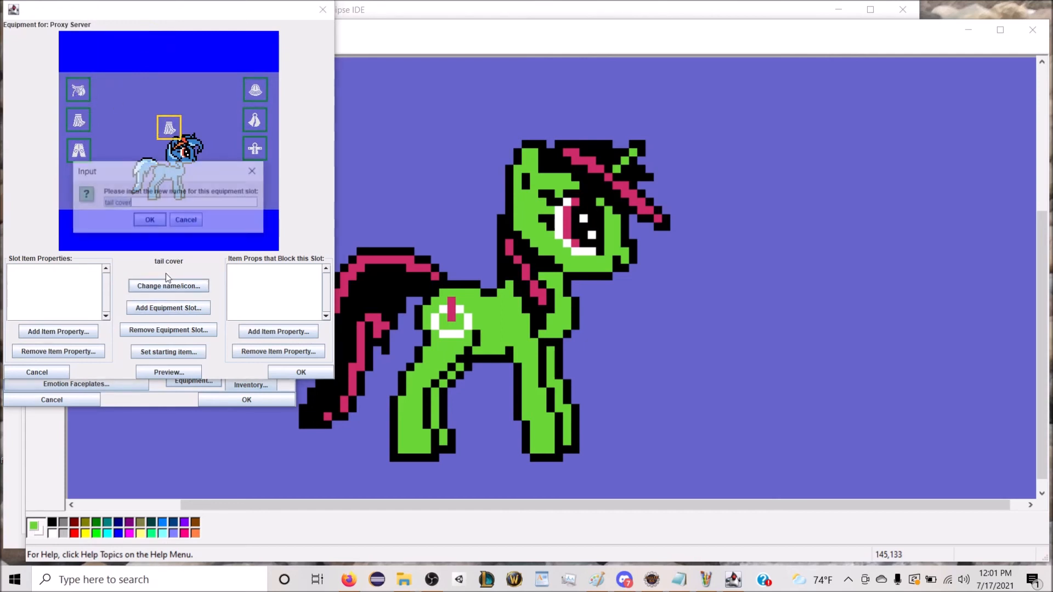
pyautogui.click(150, 220)
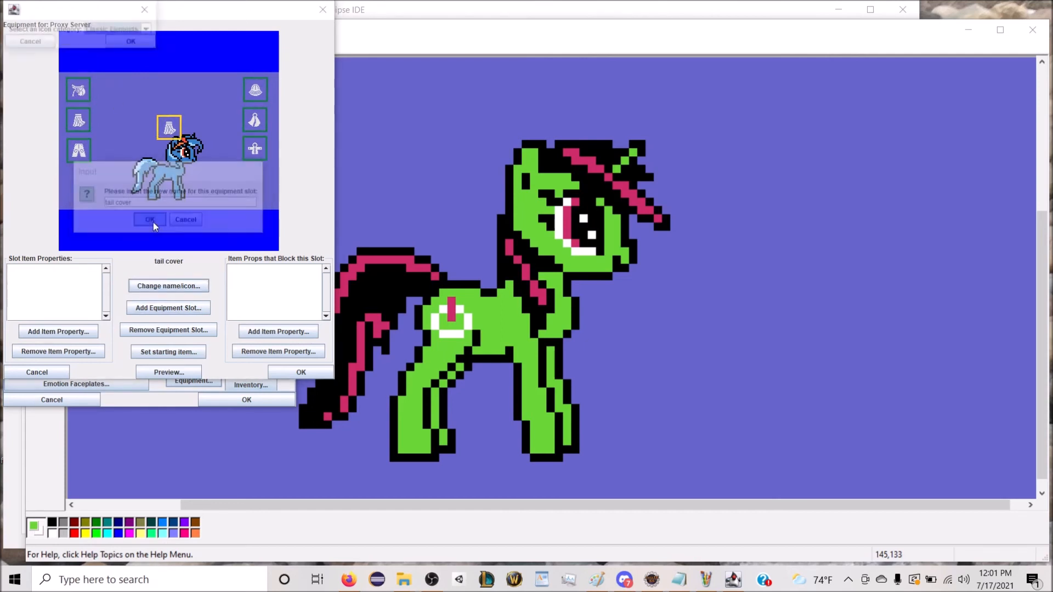
pyautogui.click(126, 29)
pyautogui.click(110, 82)
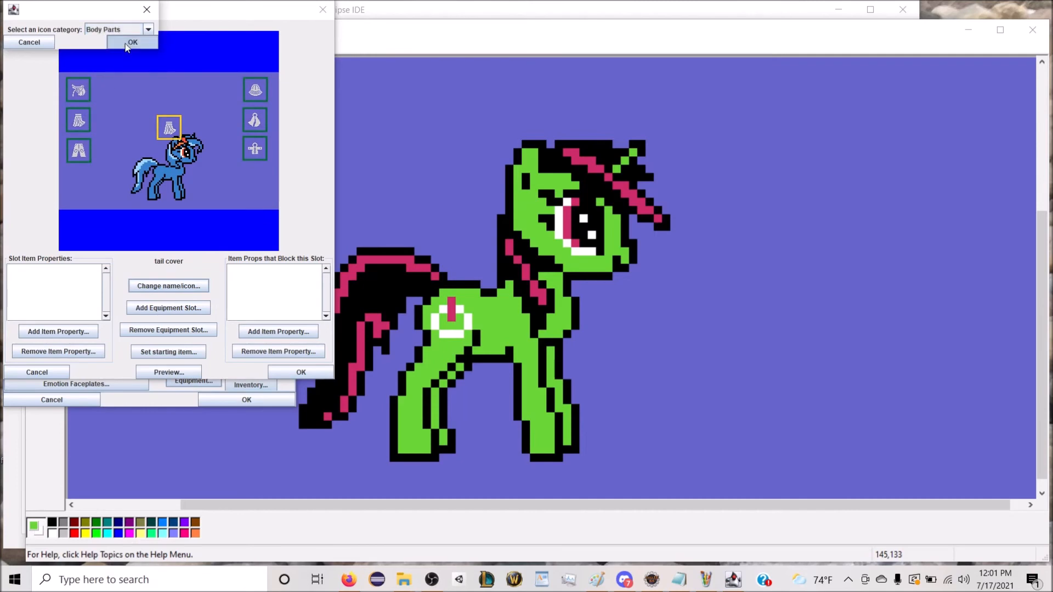
pyautogui.click(51, 89)
pyautogui.moveTo(169, 128); pyautogui.dragTo(84, 187)
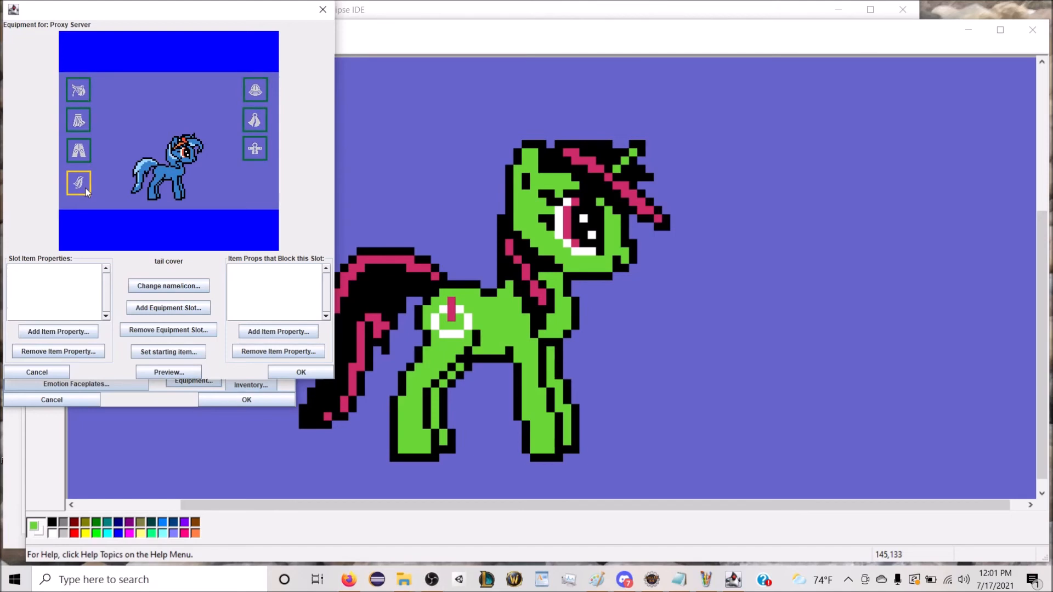
# Step: Add an equipment slot named "boots" with the boot icon from the Equipment category and place it directly below the jacket slot
pyautogui.click(148, 308)
pyautogui.write('shoes')
pyautogui.press('Return')
pyautogui.click(130, 29)
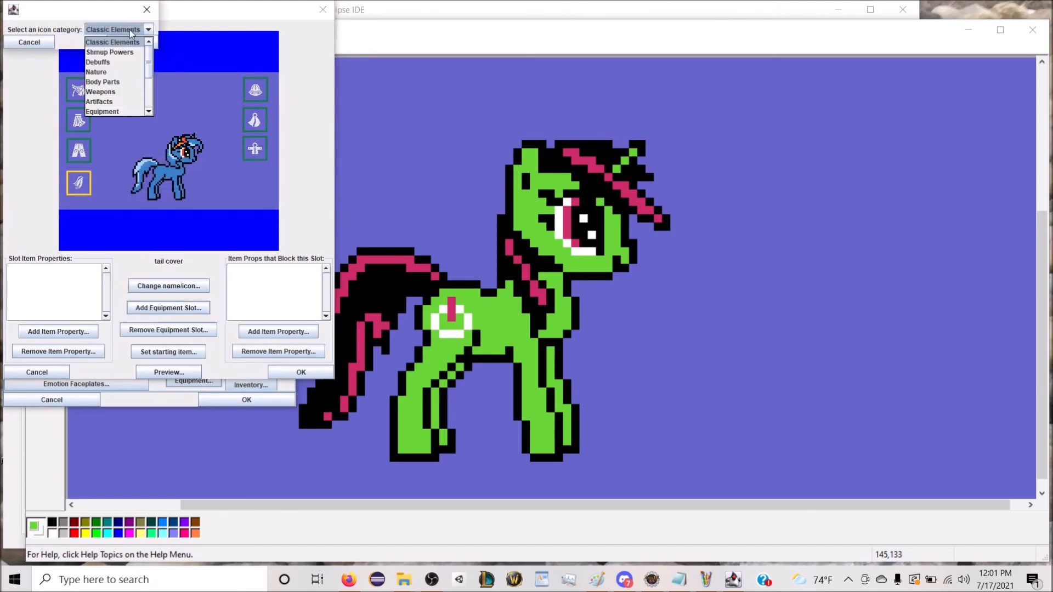
pyautogui.click(112, 104)
pyautogui.click(125, 42)
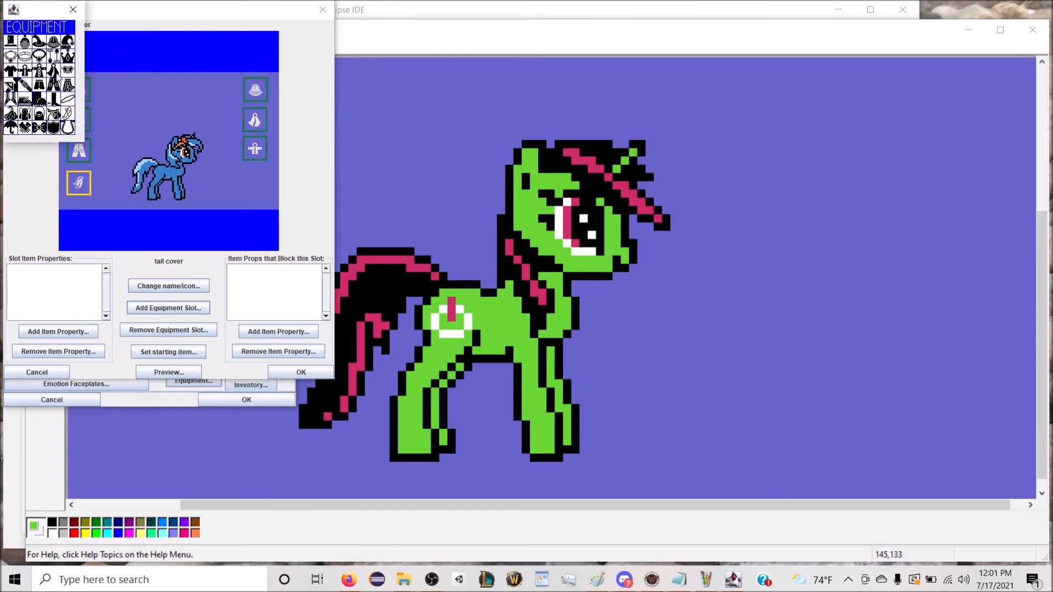
pyautogui.click(46, 99)
pyautogui.moveTo(166, 131); pyautogui.dragTo(251, 184)
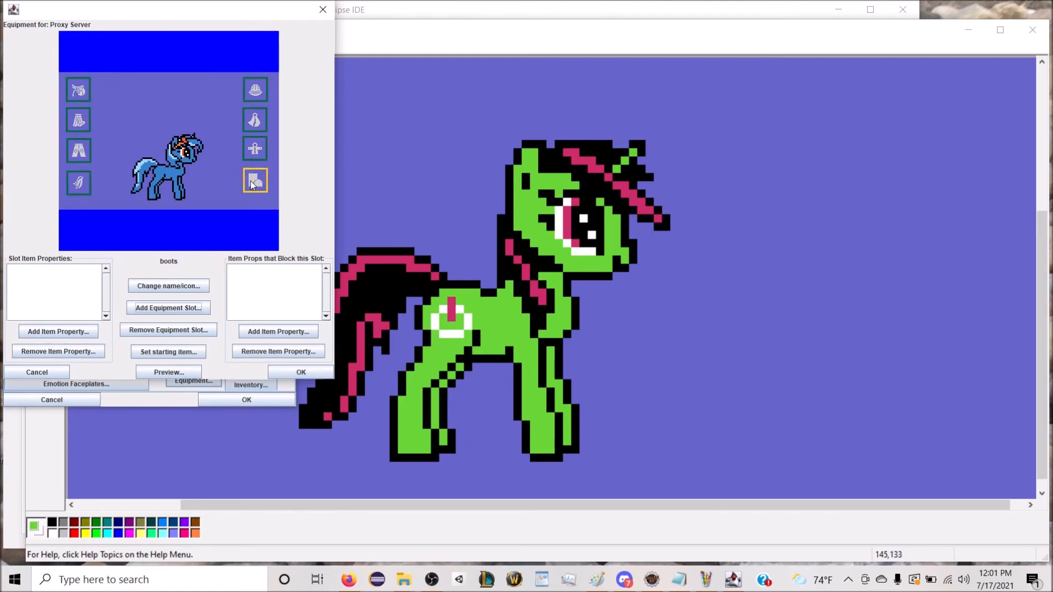
# Step: Add the item property "boots for mares" to the boots slot's accepted item properties
pyautogui.click(71, 332)
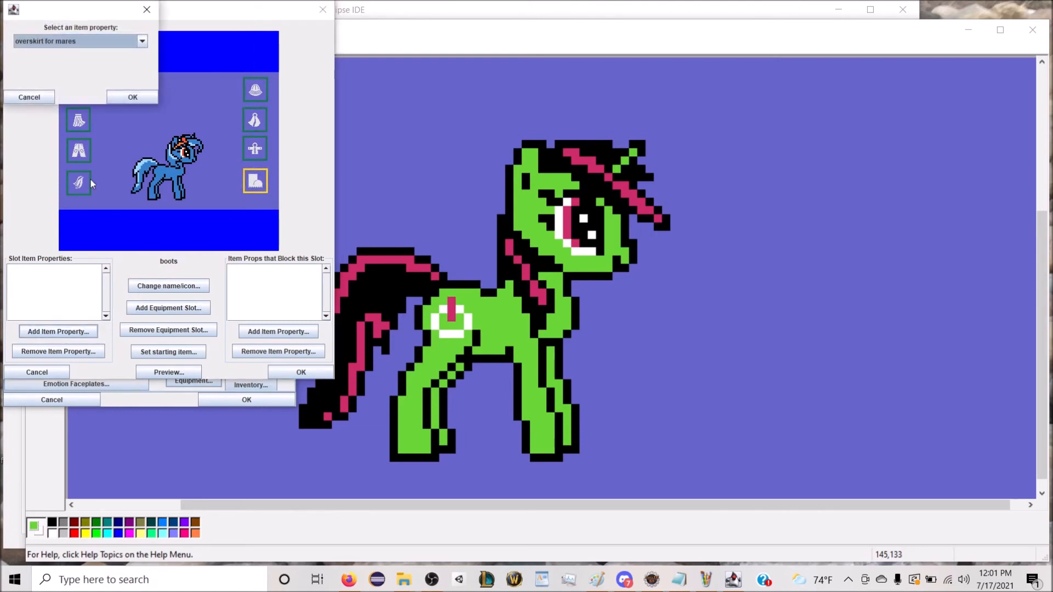
pyautogui.click(73, 44)
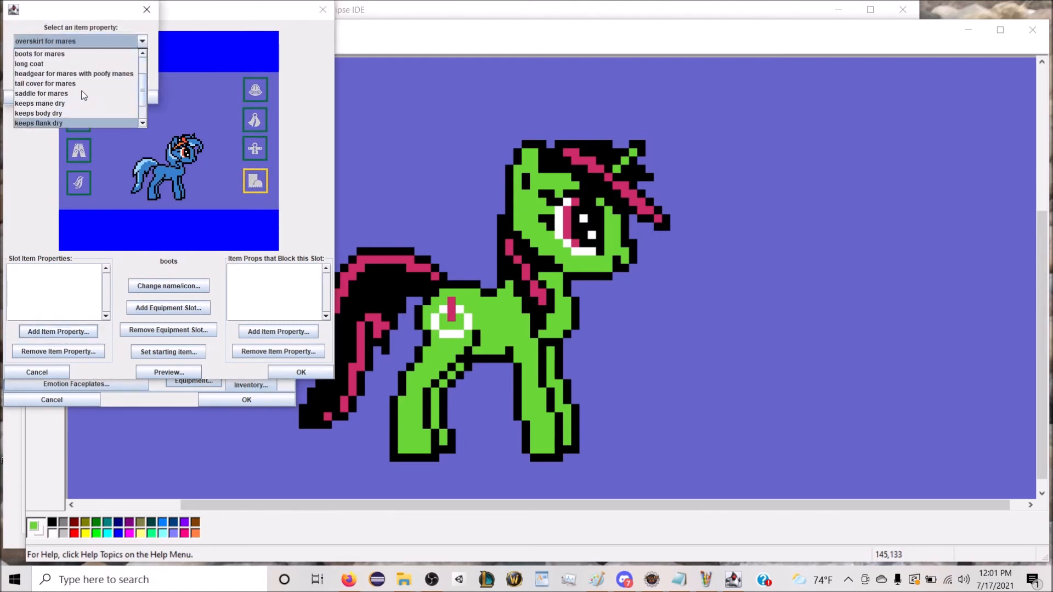
pyautogui.click(82, 84)
pyautogui.click(139, 97)
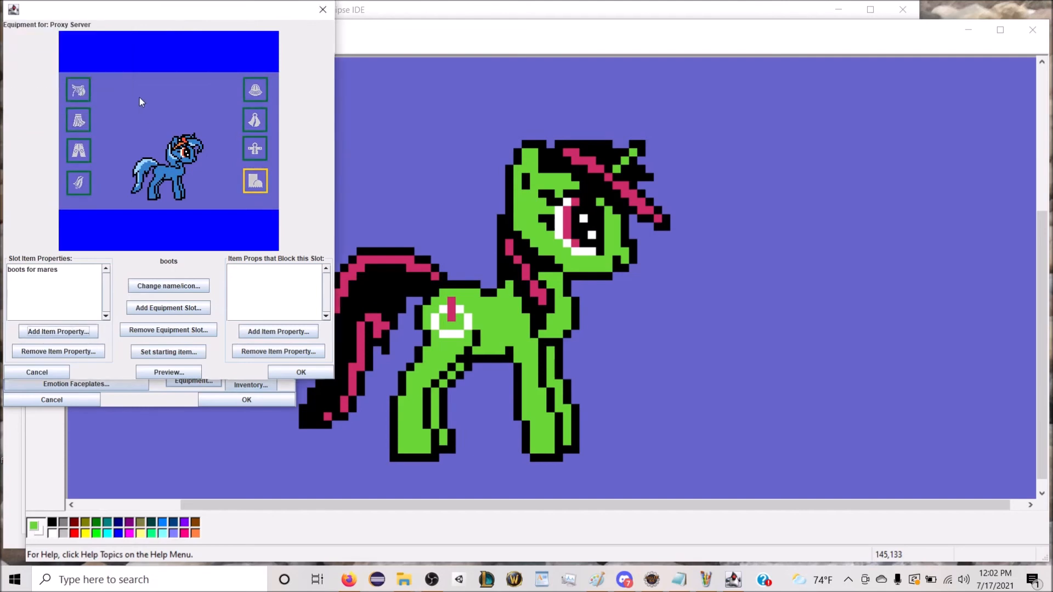
# Step: Add "tail cover for mares" to the tail cover slot's accepted item properties and "overskirt for mares" to the properties that block it
pyautogui.click(80, 183)
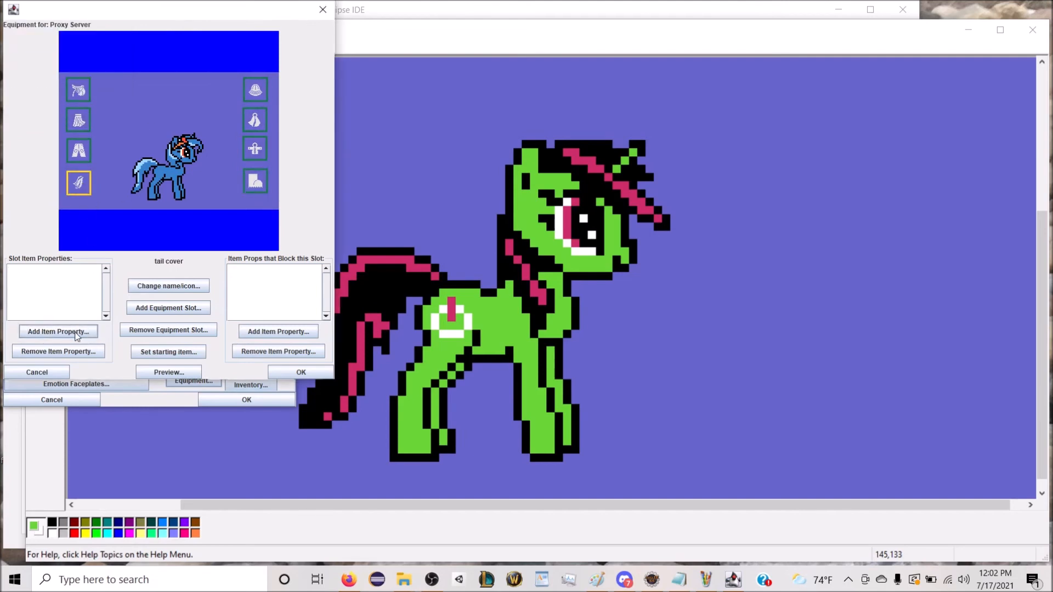
pyautogui.click(59, 331)
pyautogui.click(76, 42)
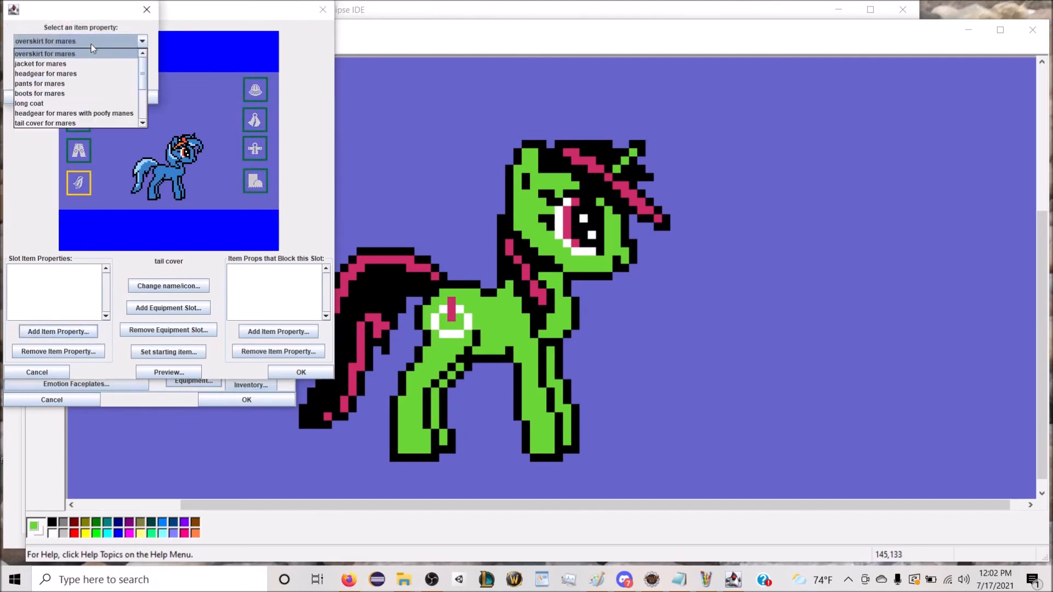
pyautogui.scroll(-1, 71, 94)
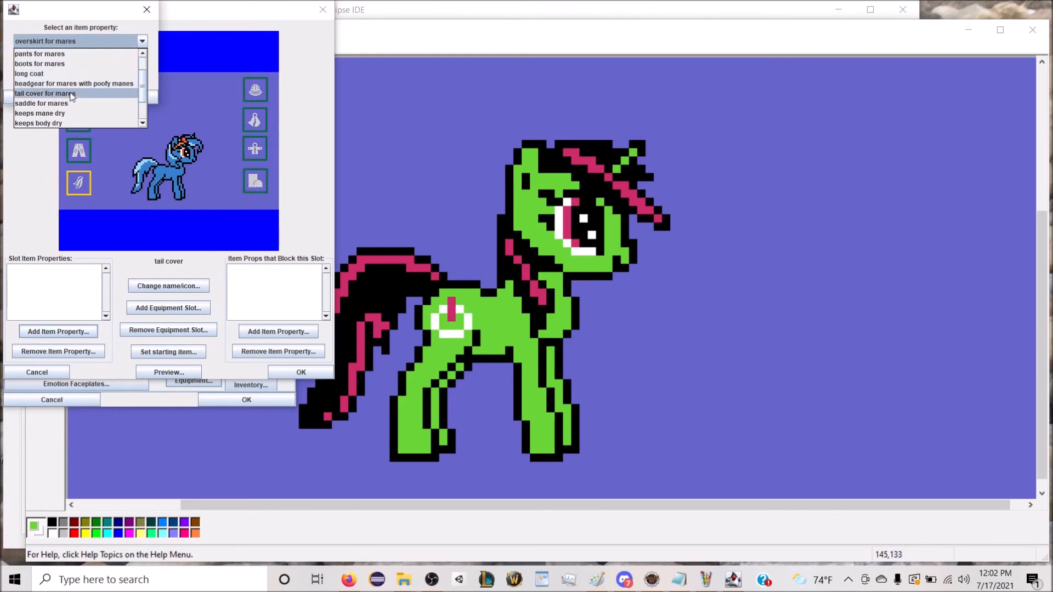
pyautogui.click(70, 96)
pyautogui.click(133, 97)
pyautogui.click(278, 331)
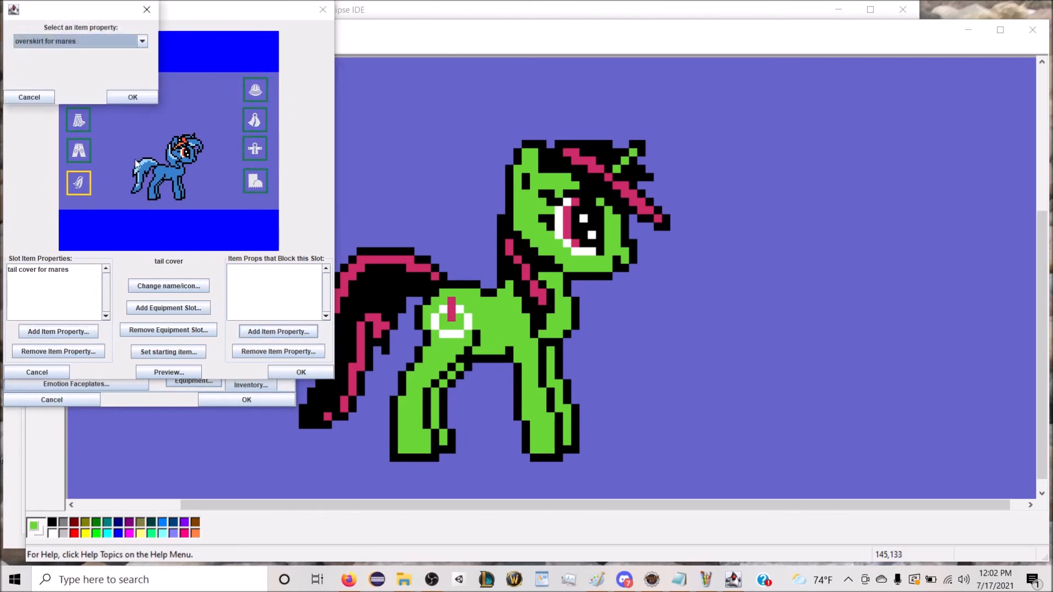
pyautogui.click(131, 98)
# Step: Go through the equipment slots one by one to check their names and item properties
pyautogui.click(79, 94)
pyautogui.click(78, 121)
pyautogui.click(79, 151)
pyautogui.click(78, 183)
pyautogui.click(255, 181)
pyautogui.click(255, 149)
pyautogui.click(255, 119)
# Step: Open the starting item selection for the headgear slot and cancel it
pyautogui.click(255, 89)
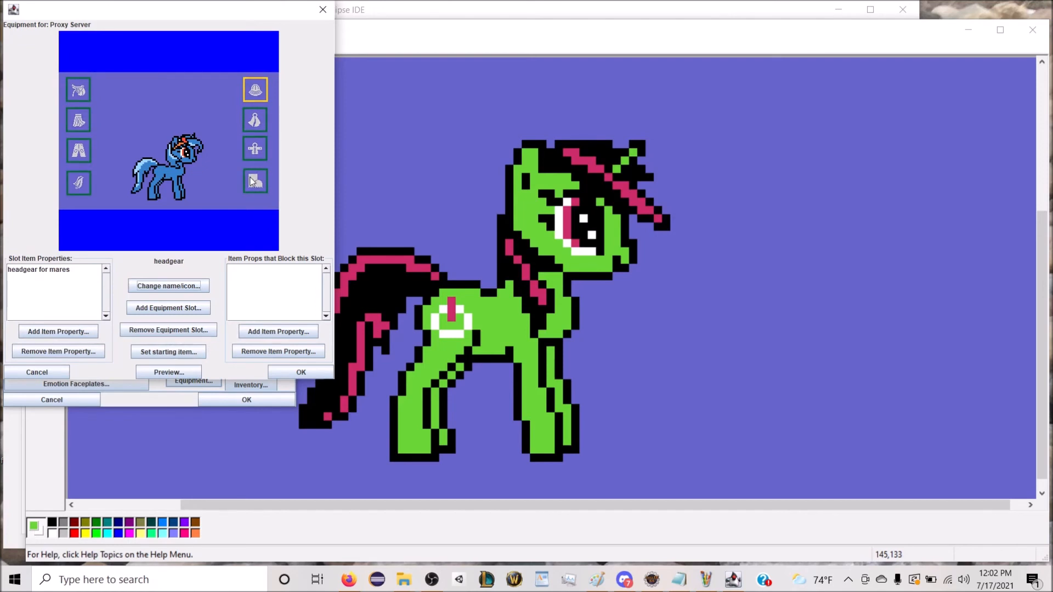
pyautogui.click(169, 353)
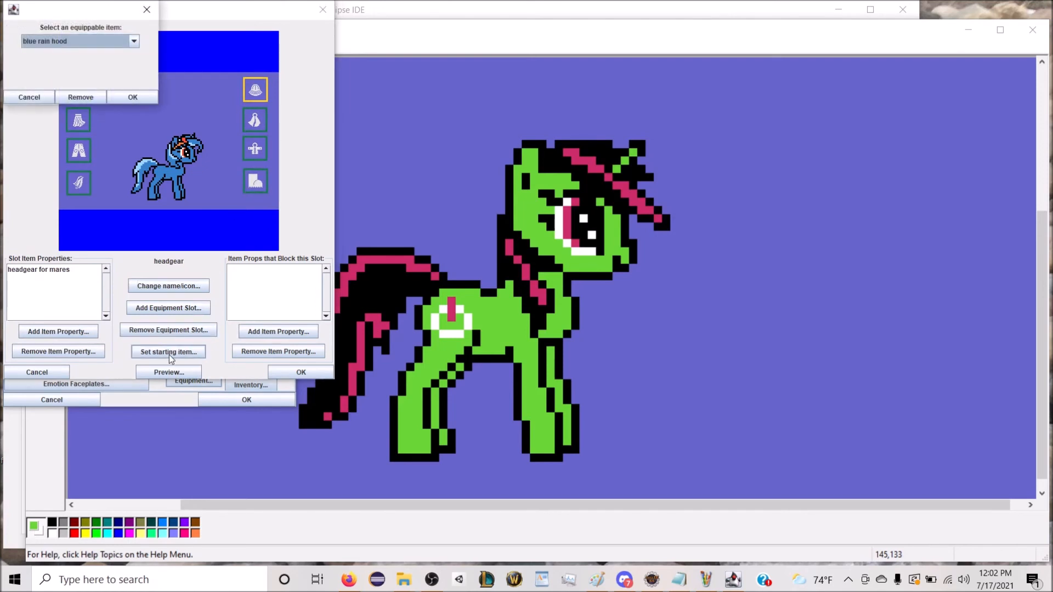
pyautogui.click(50, 99)
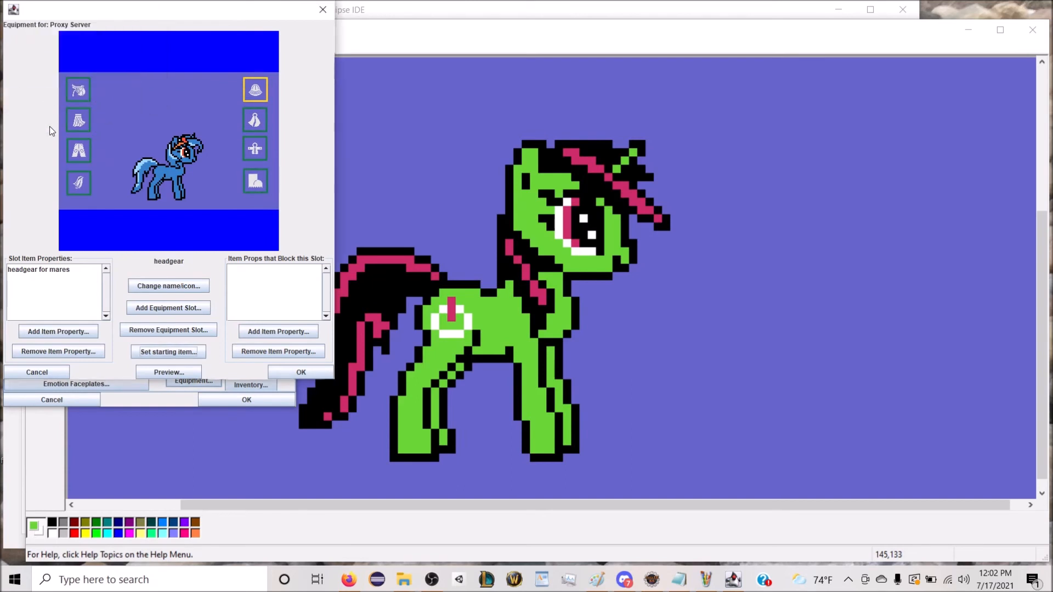
# Step: Add the item property "headgear for mares with poofy manes" to the headgear slot's accepted item properties
pyautogui.click(53, 272)
pyautogui.click(58, 335)
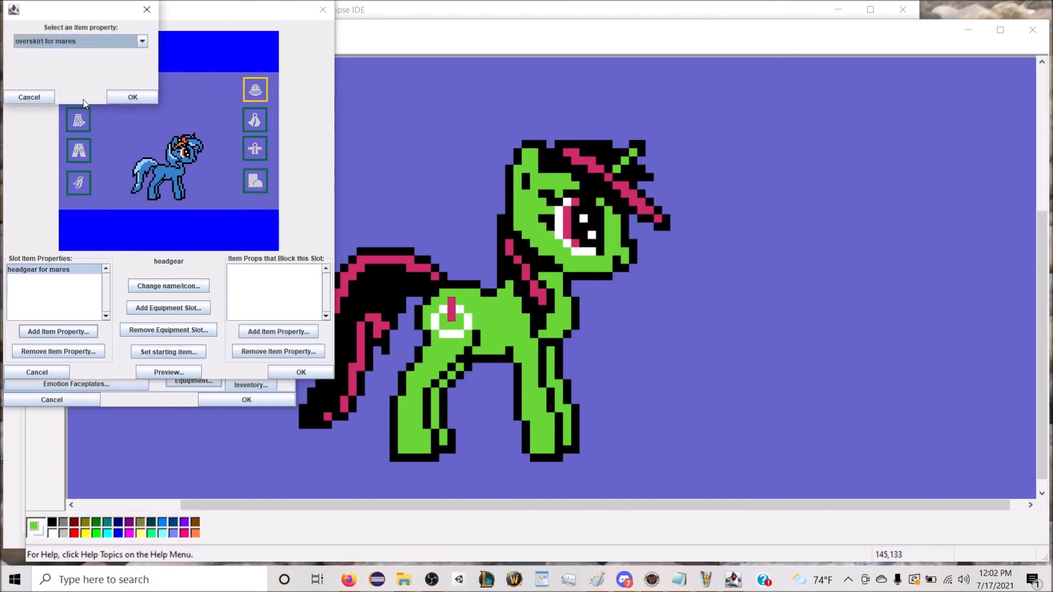
pyautogui.click(66, 42)
pyautogui.click(74, 103)
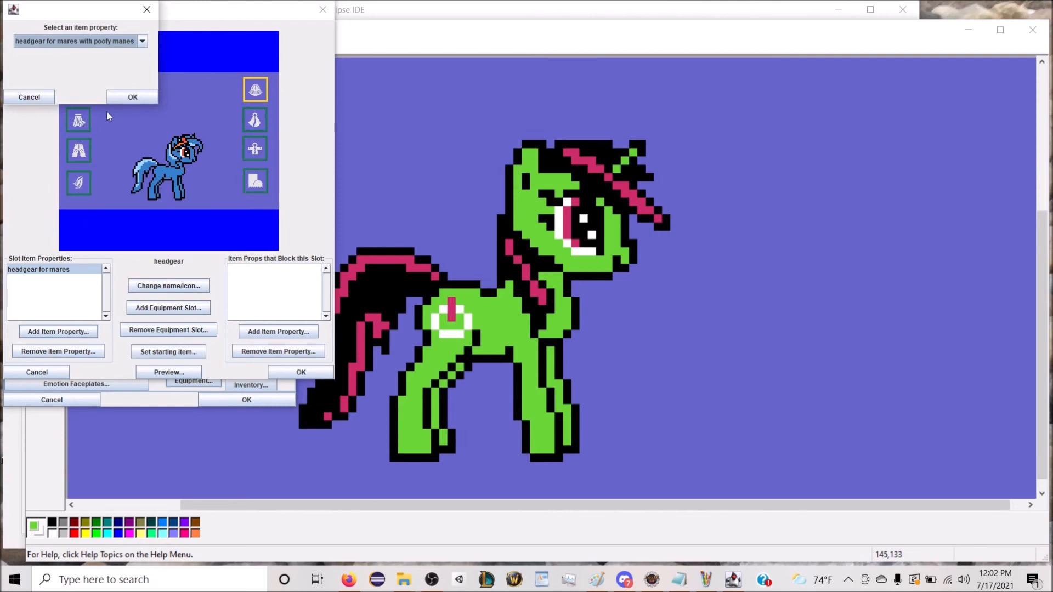
pyautogui.click(133, 97)
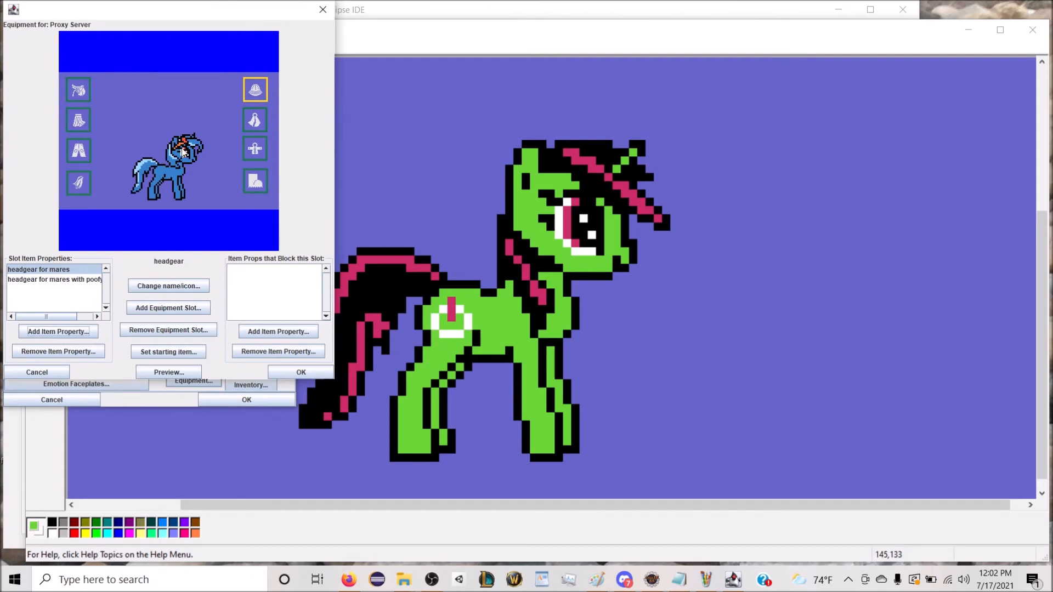
# Step: Browse the equippable items offered as the headgear slot's starting item, leaving without choosing one
pyautogui.click(193, 352)
pyautogui.click(98, 39)
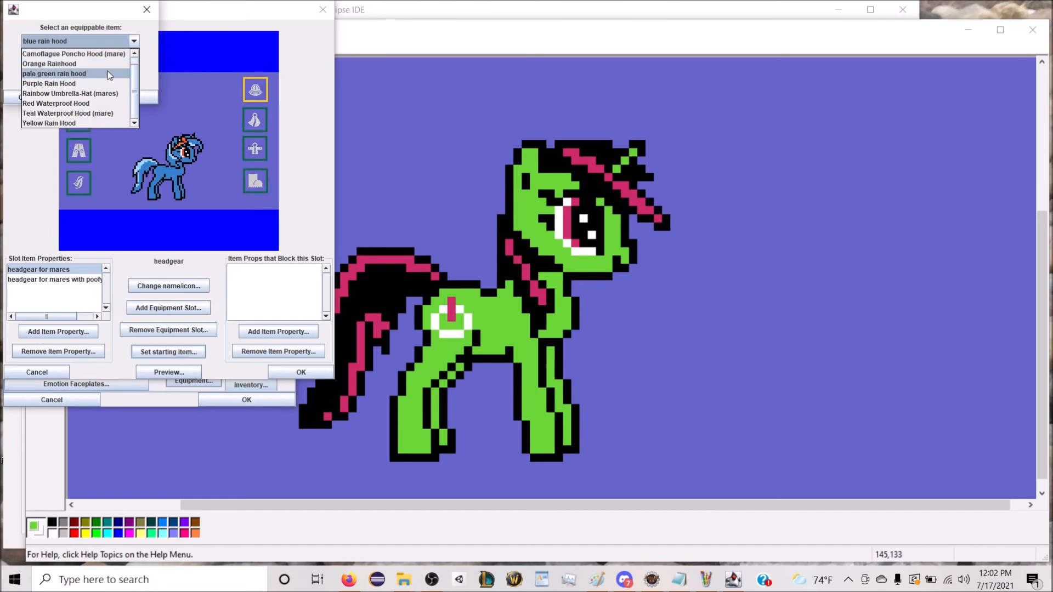
pyautogui.click(109, 37)
pyautogui.click(29, 98)
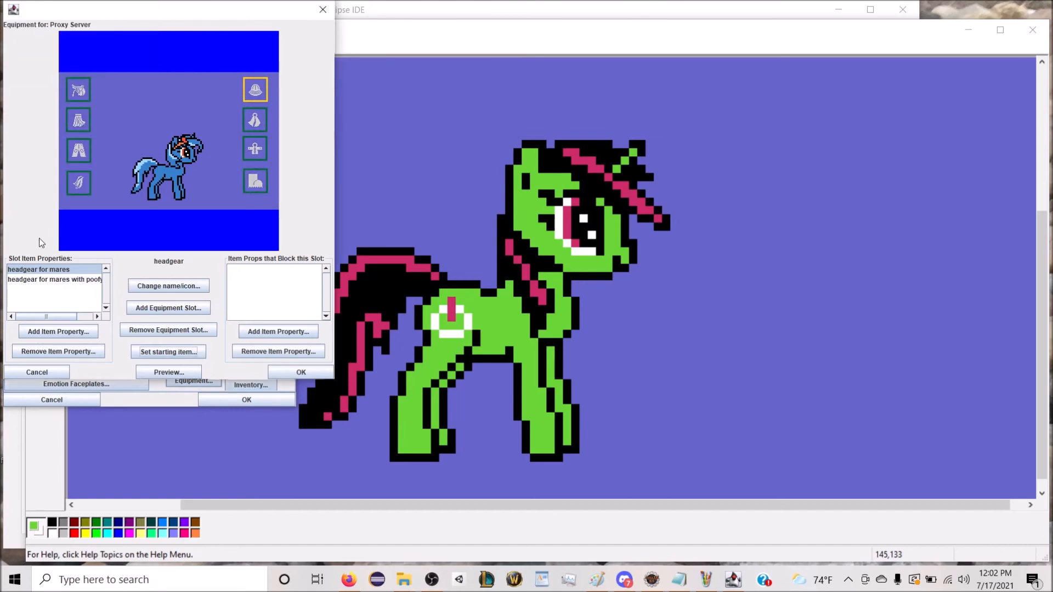
# Step: Remove the item property "headgear for mares with poofy manes" from the headgear slot's accepted item properties
pyautogui.click(43, 279)
pyautogui.click(91, 352)
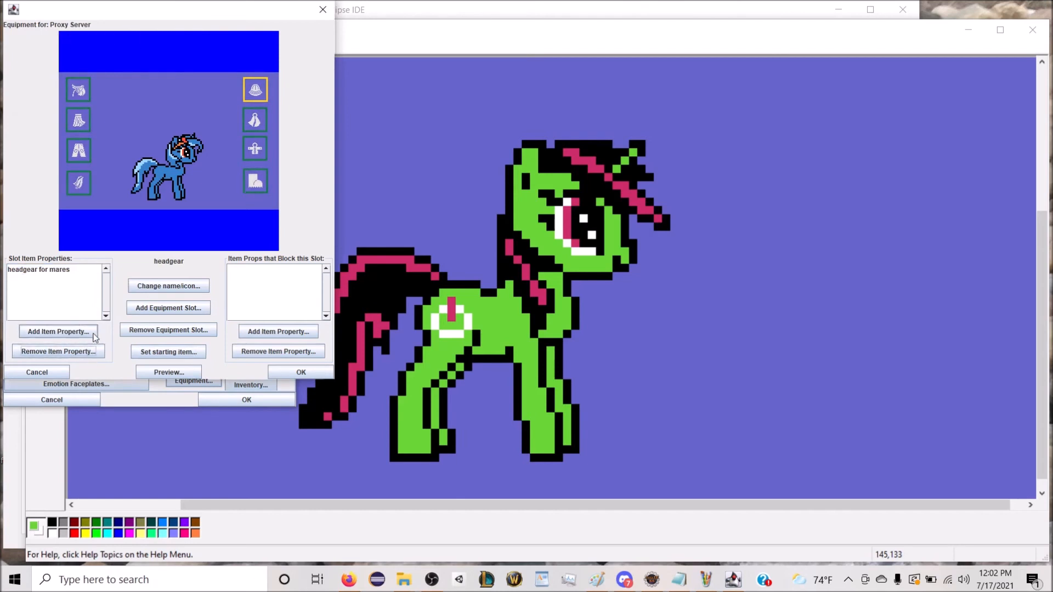
pyautogui.click(51, 269)
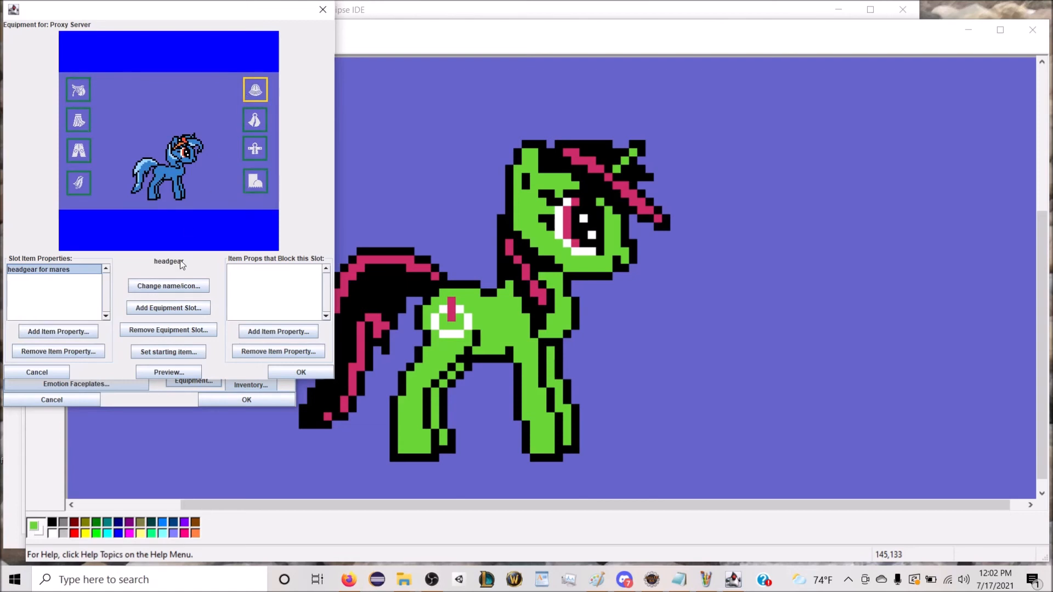
# Step: Set the headgear slot's starting item to Dark green rainhat and preview the equipment on Proxy Server
pyautogui.click(179, 353)
pyautogui.click(94, 39)
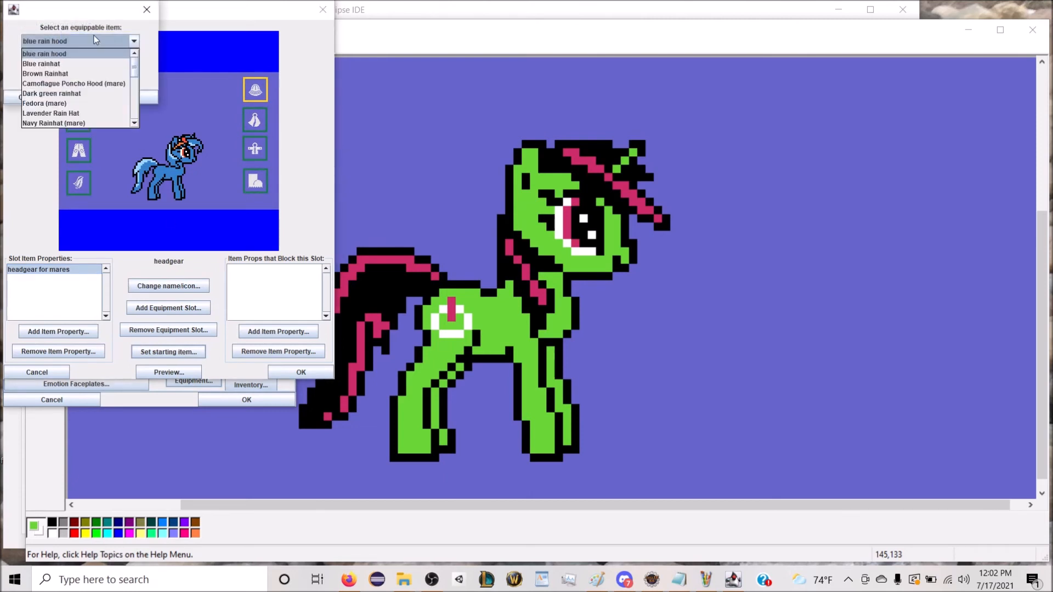
pyautogui.click(82, 93)
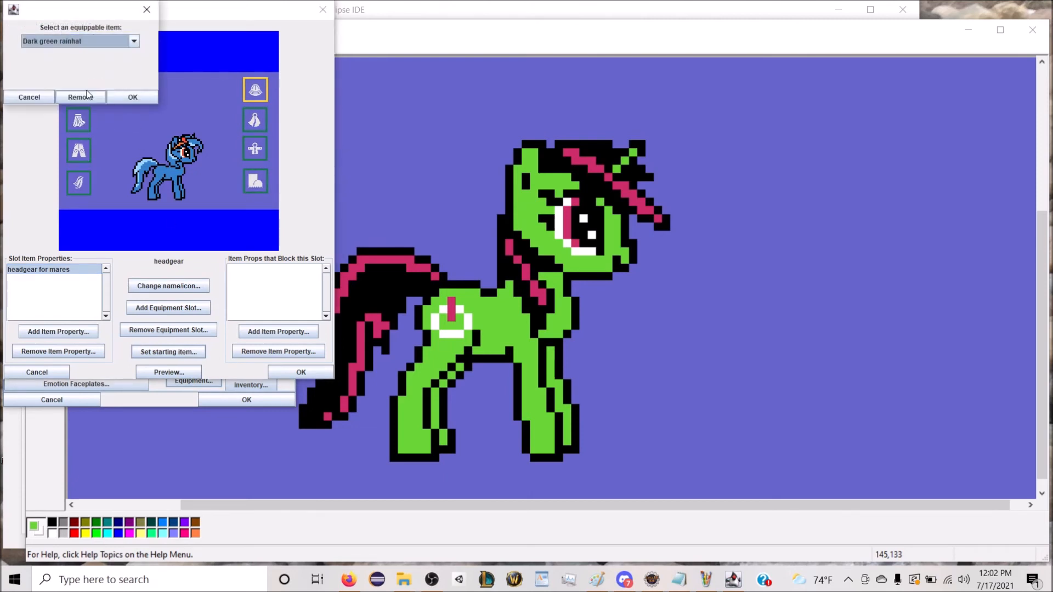
pyautogui.click(120, 97)
pyautogui.click(177, 372)
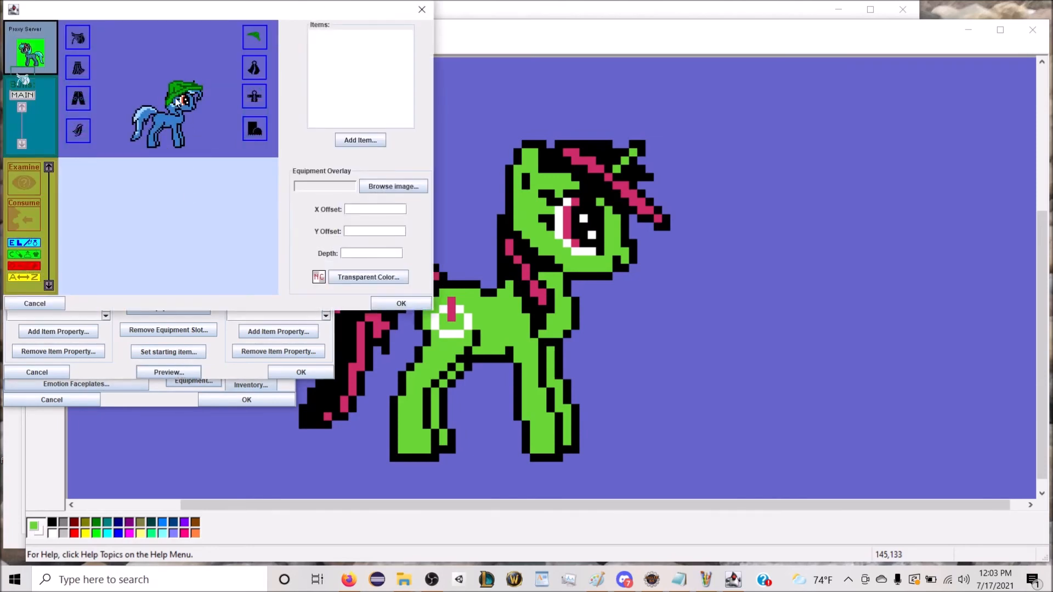
pyautogui.click(34, 303)
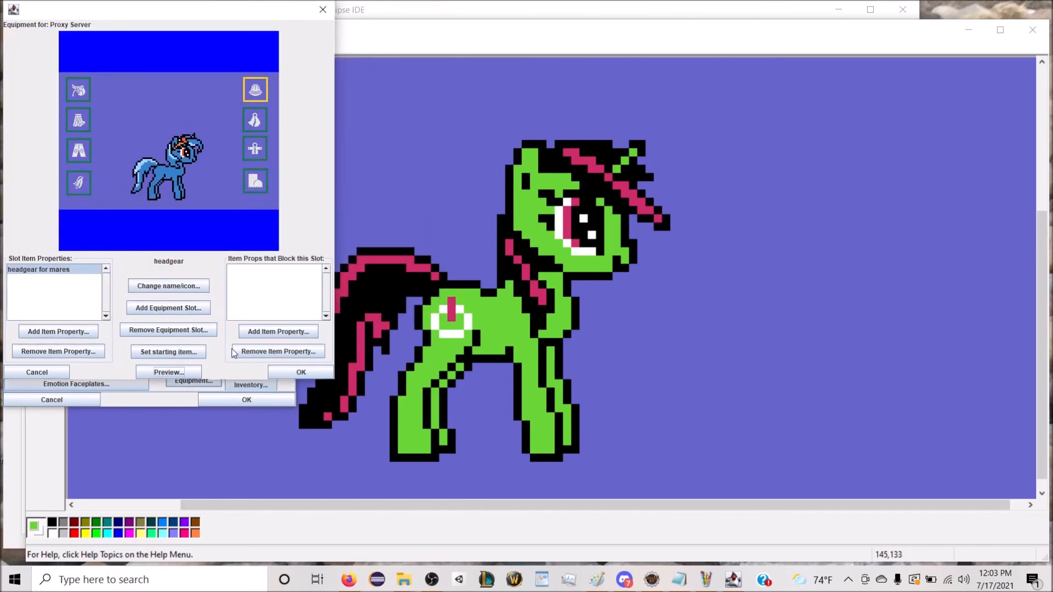
# Step: Change the headgear slot's starting item to blue rain hood
pyautogui.click(174, 353)
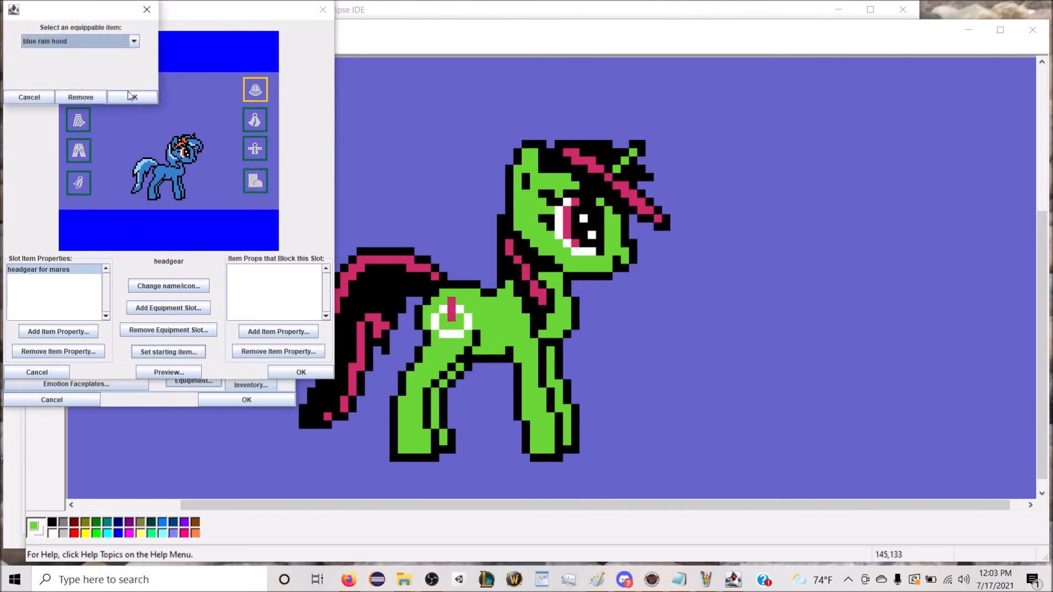
pyautogui.click(100, 41)
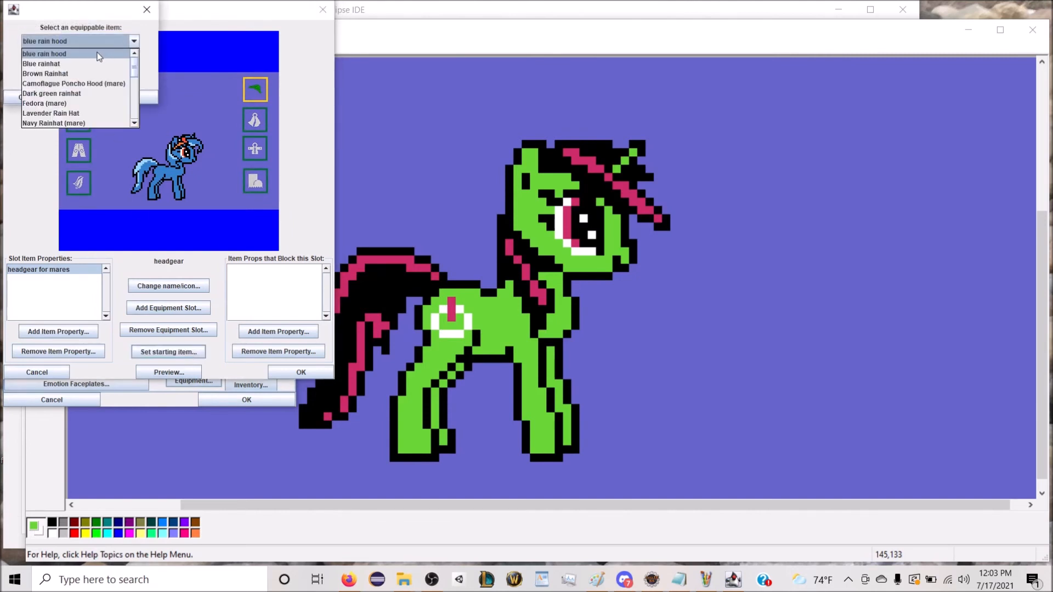
pyautogui.click(99, 53)
pyautogui.click(127, 99)
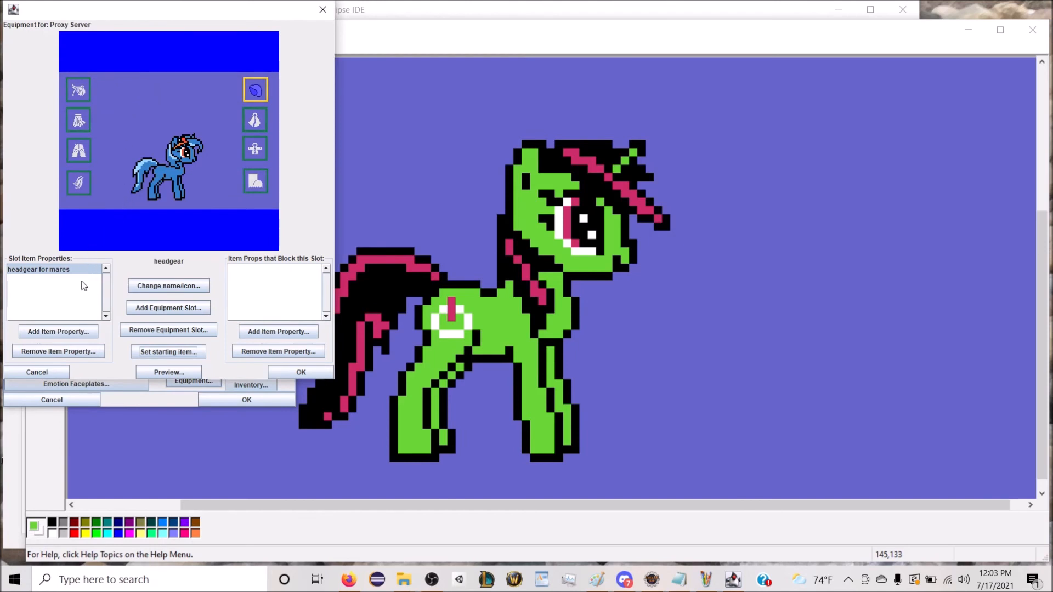
# Step: Add the item property "headgear for mares with poofy manes" to the headgear slot's accepted properties and preview the outfit
pyautogui.click(65, 333)
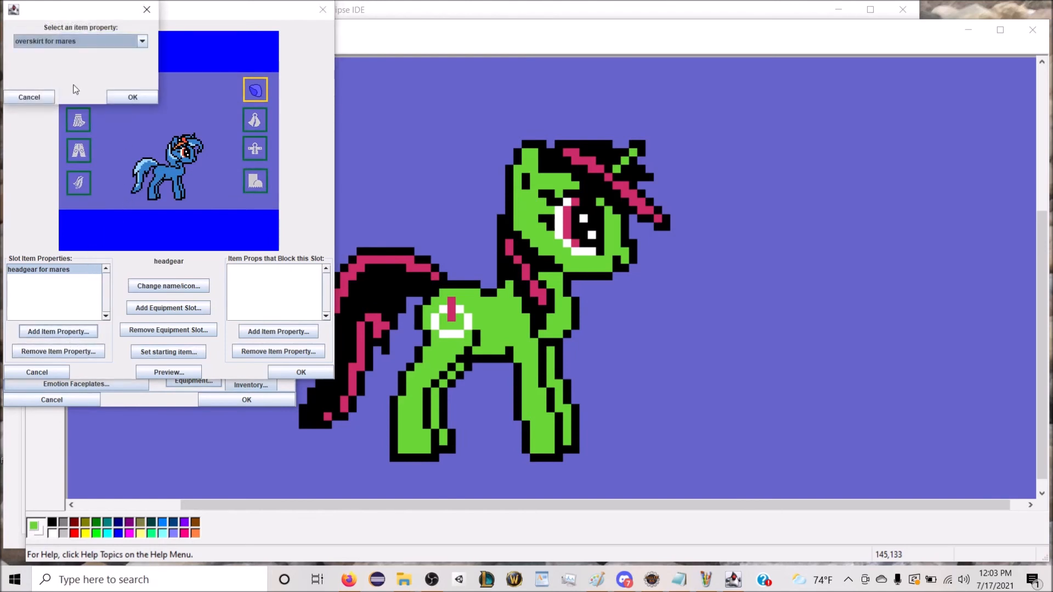
pyautogui.click(71, 41)
pyautogui.click(122, 101)
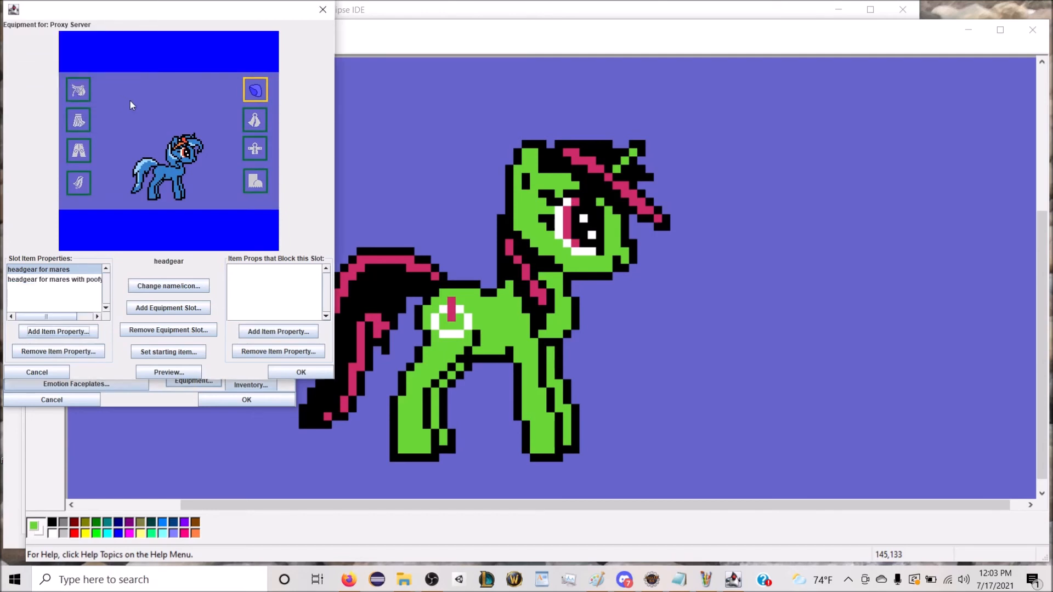
pyautogui.click(173, 367)
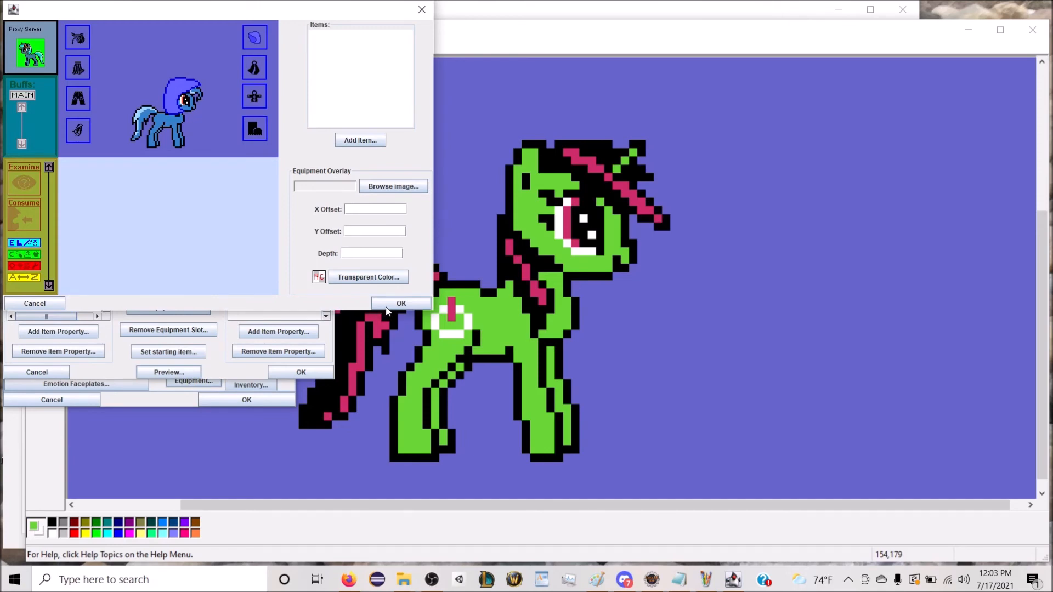
pyautogui.click(387, 305)
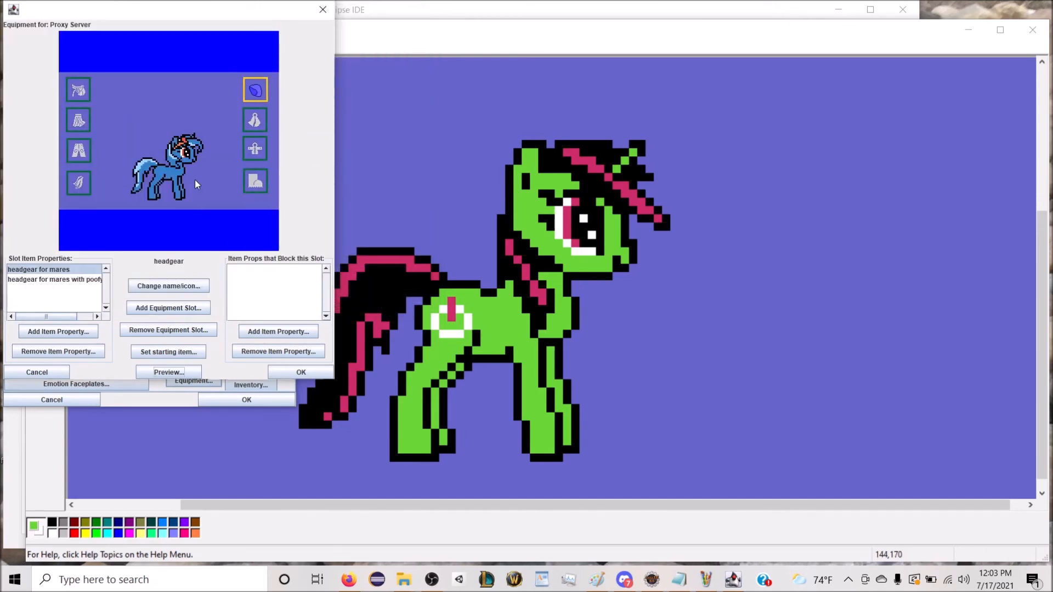
# Step: Set the headgear slot's starting item to Rainbow Umbrella-Hat (mares) and preview it on the character
pyautogui.click(181, 353)
pyautogui.click(97, 38)
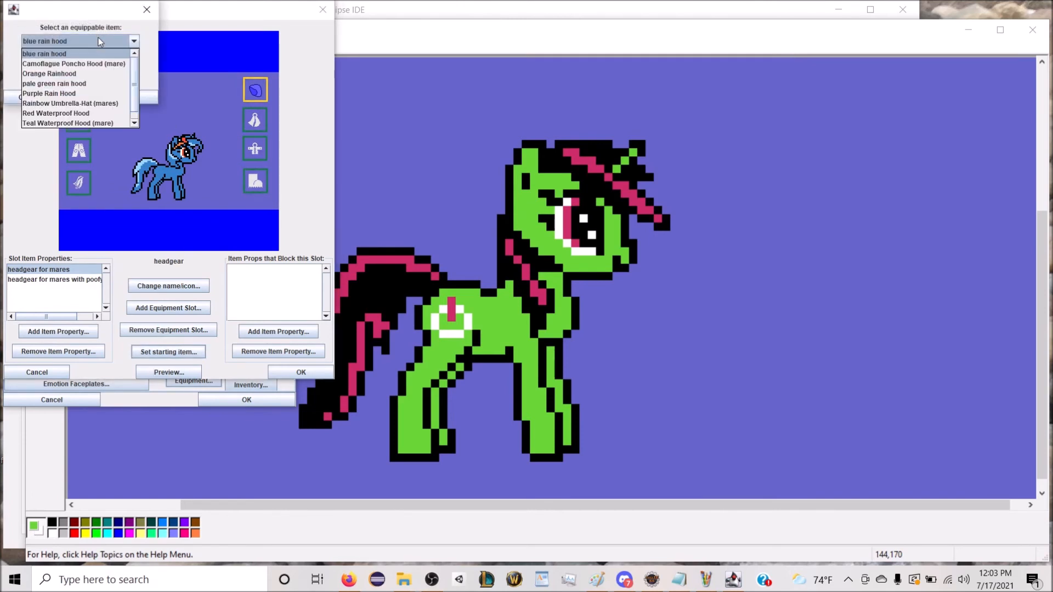
pyautogui.click(101, 104)
pyautogui.click(124, 100)
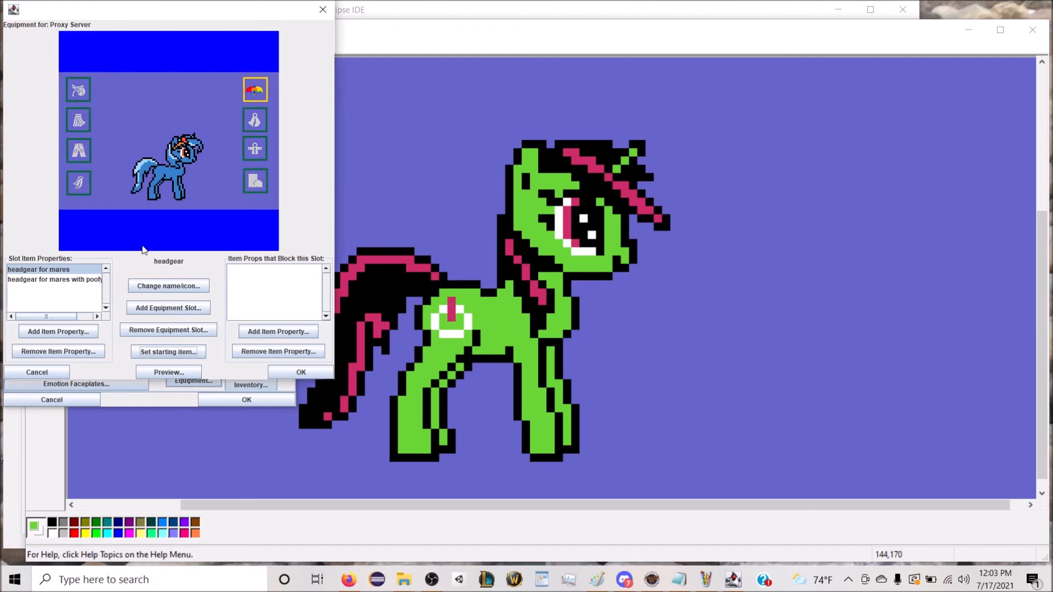
pyautogui.click(182, 375)
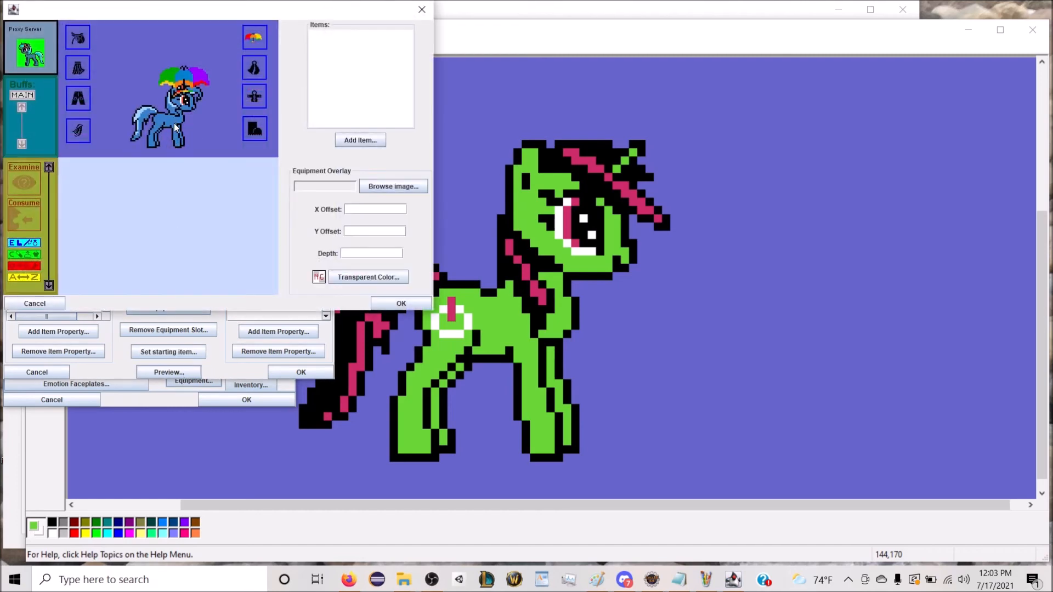
pyautogui.click(401, 304)
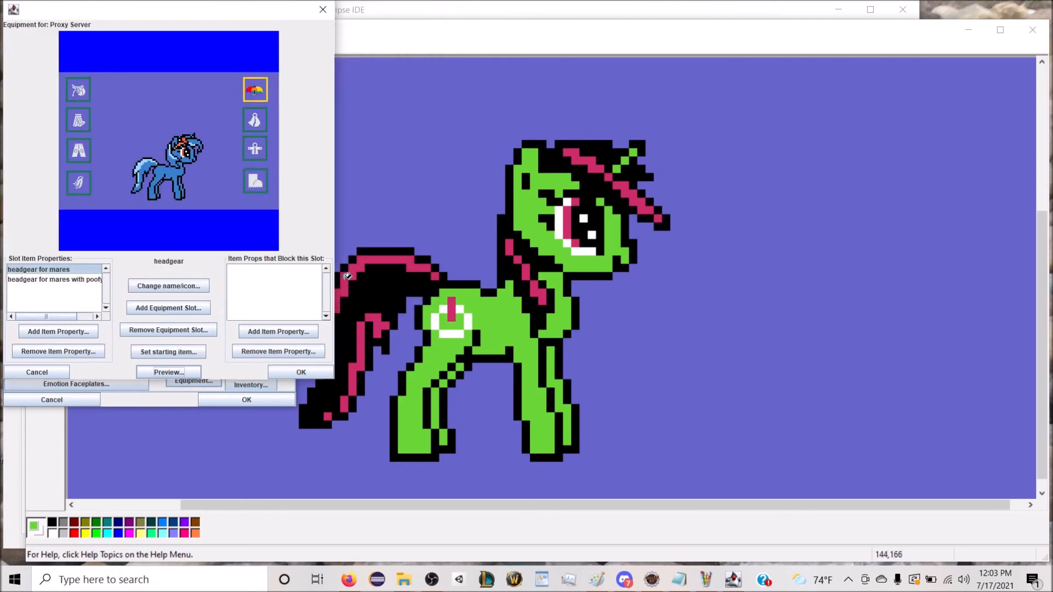
# Step: Set the cloak slot's starting item to Navy Blue Rain Cloak (mare) and preview it on the character
pyautogui.click(256, 119)
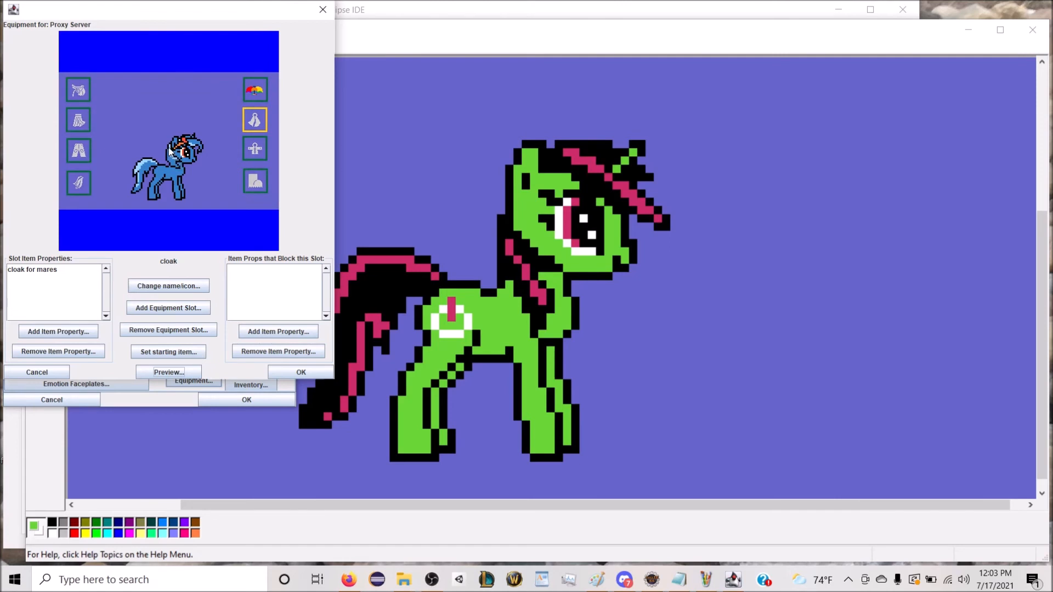
pyautogui.click(181, 308)
pyautogui.click(179, 353)
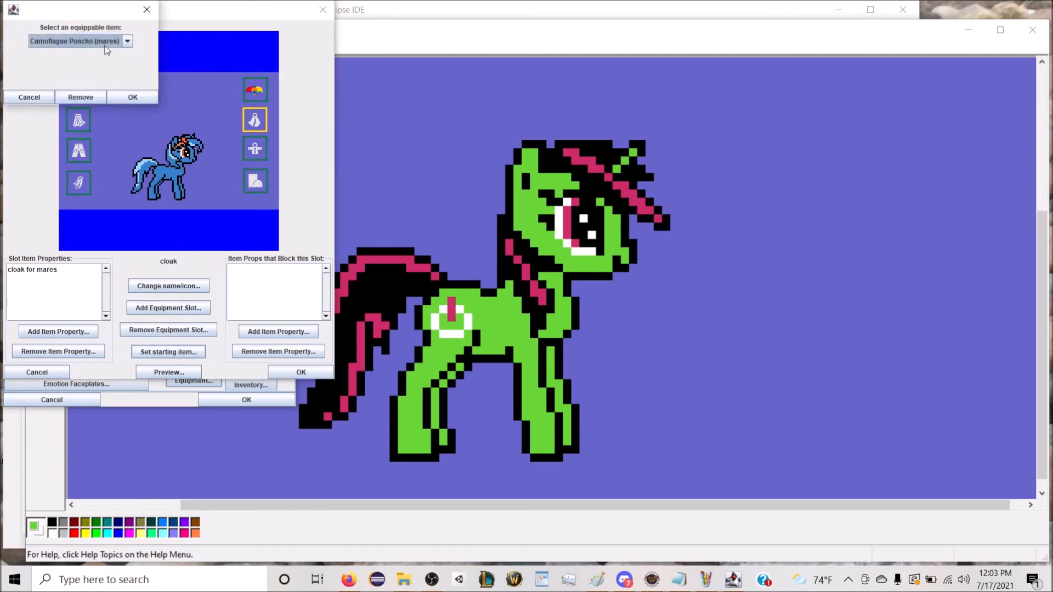
pyautogui.click(107, 50)
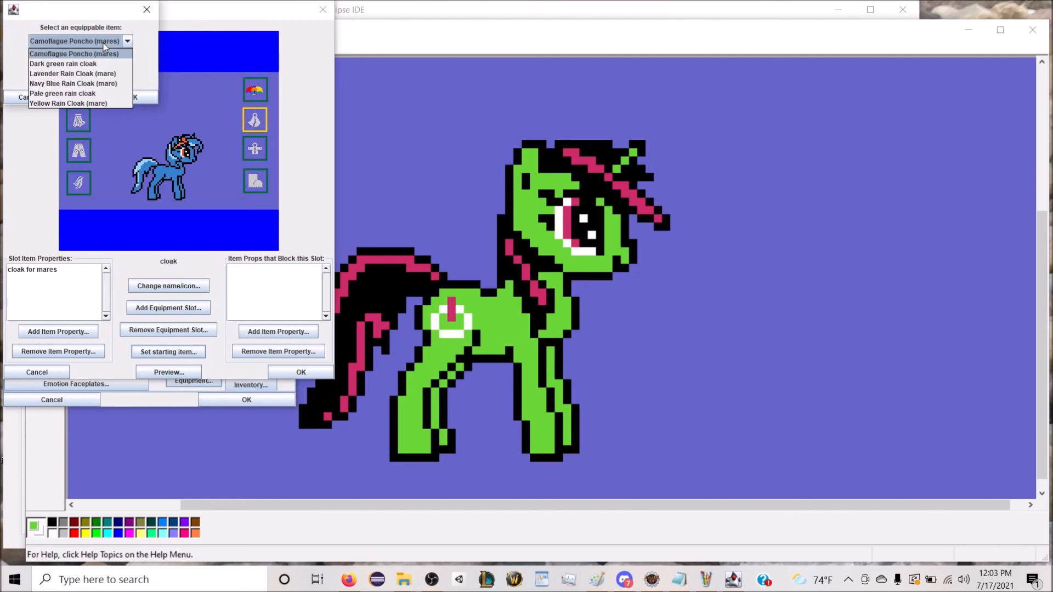
pyautogui.click(96, 84)
pyautogui.click(120, 94)
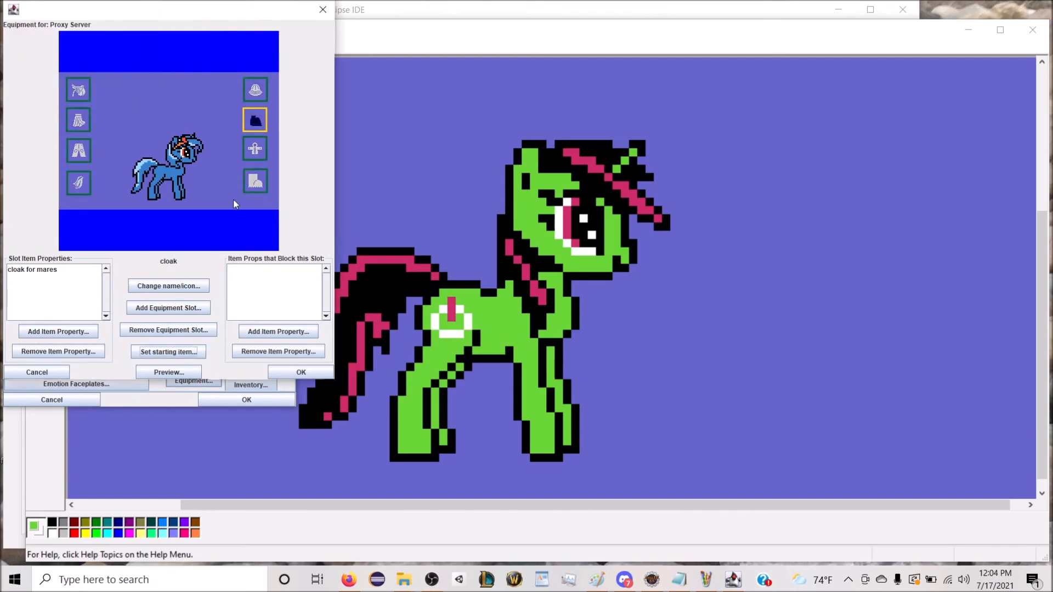
pyautogui.click(181, 374)
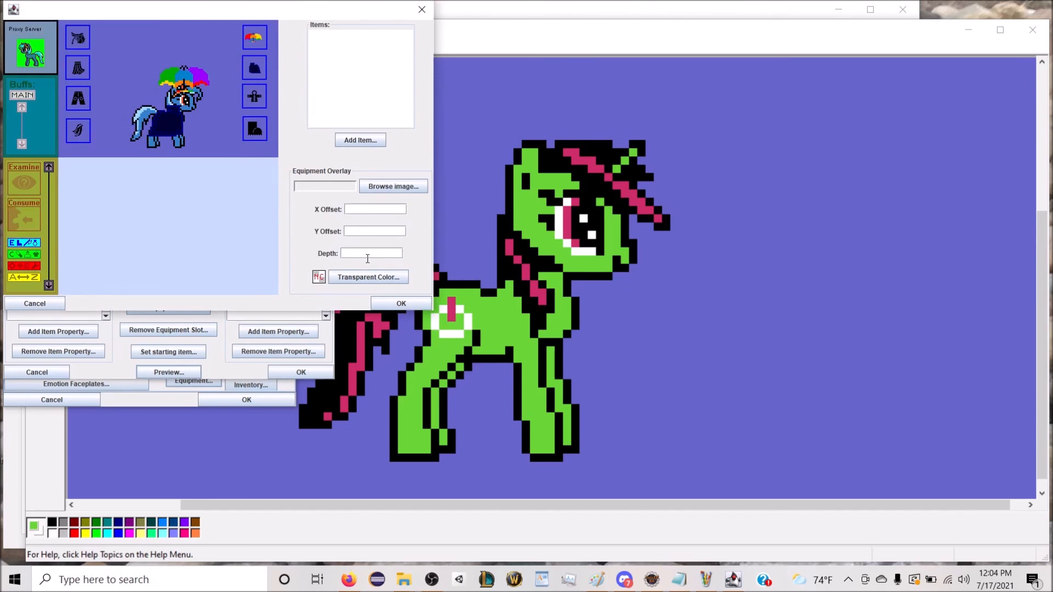
pyautogui.click(385, 302)
# Step: Set the boots slot's starting item to black-topped blue rainboots for mares
pyautogui.click(262, 183)
pyautogui.click(179, 354)
pyautogui.click(99, 42)
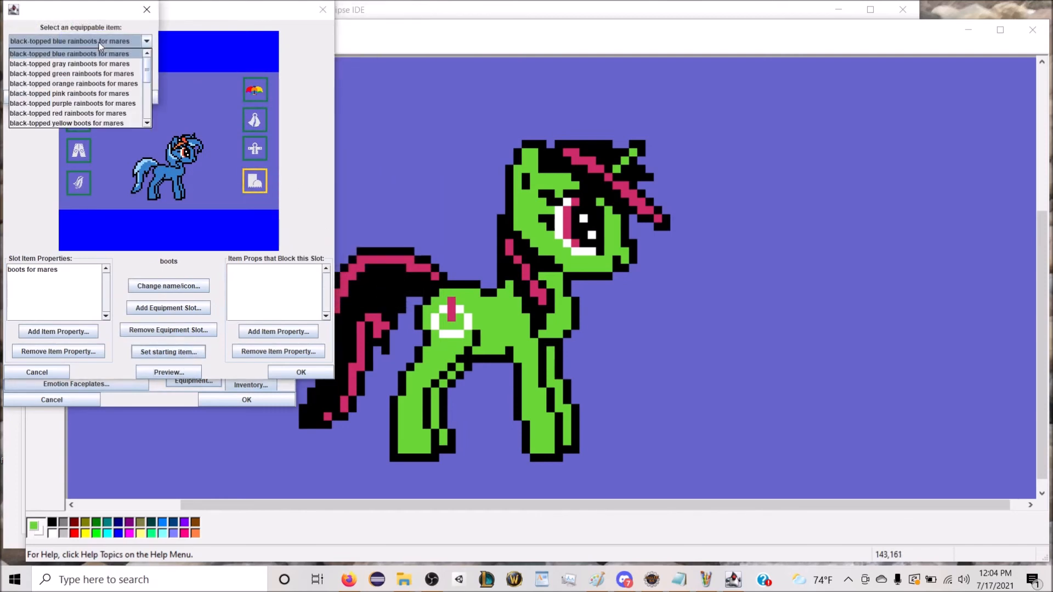
pyautogui.click(99, 42)
pyautogui.click(130, 102)
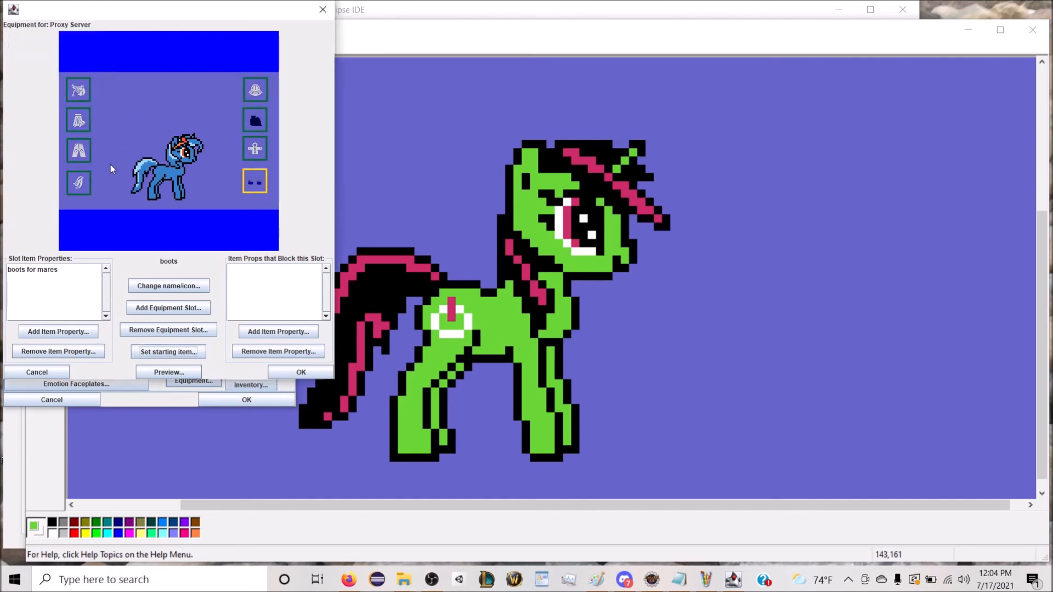
# Step: Set the tail cover slot's starting item to Clear Plastic Tail Cover (mare) and preview the full outfit
pyautogui.click(78, 183)
pyautogui.click(169, 351)
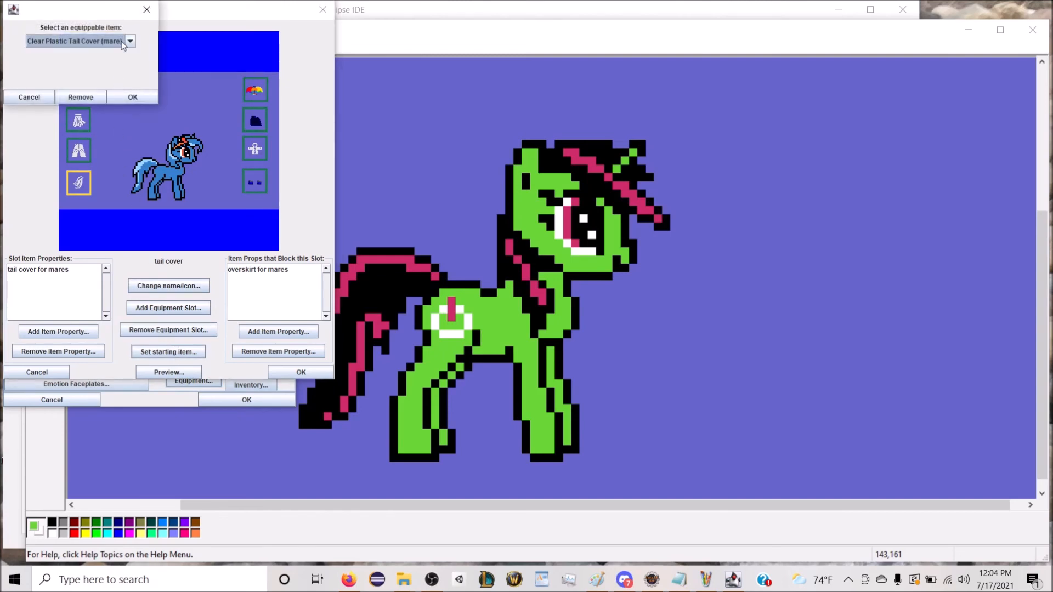
pyautogui.click(133, 99)
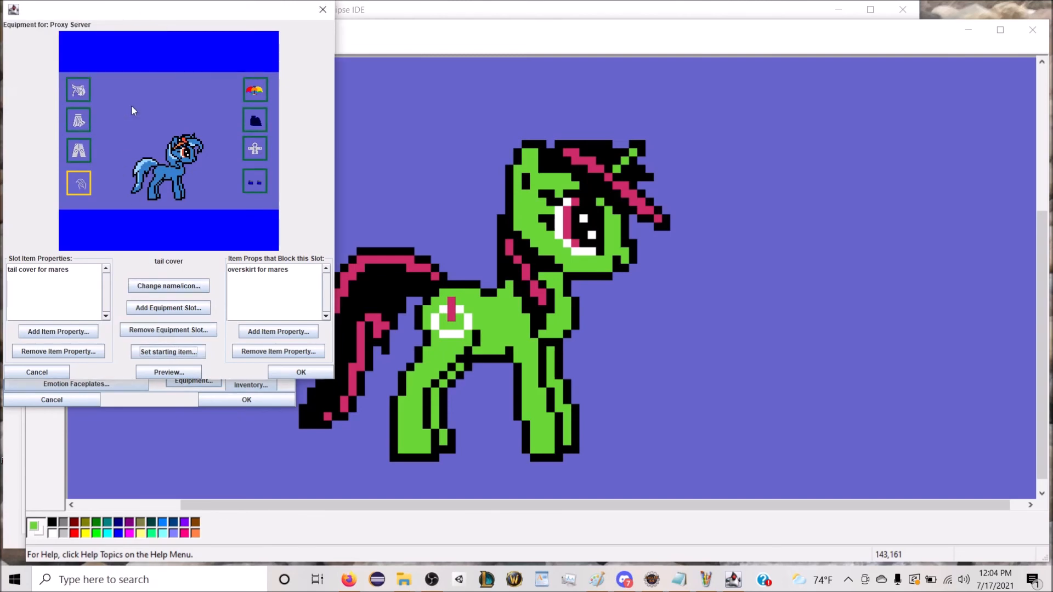
pyautogui.click(154, 372)
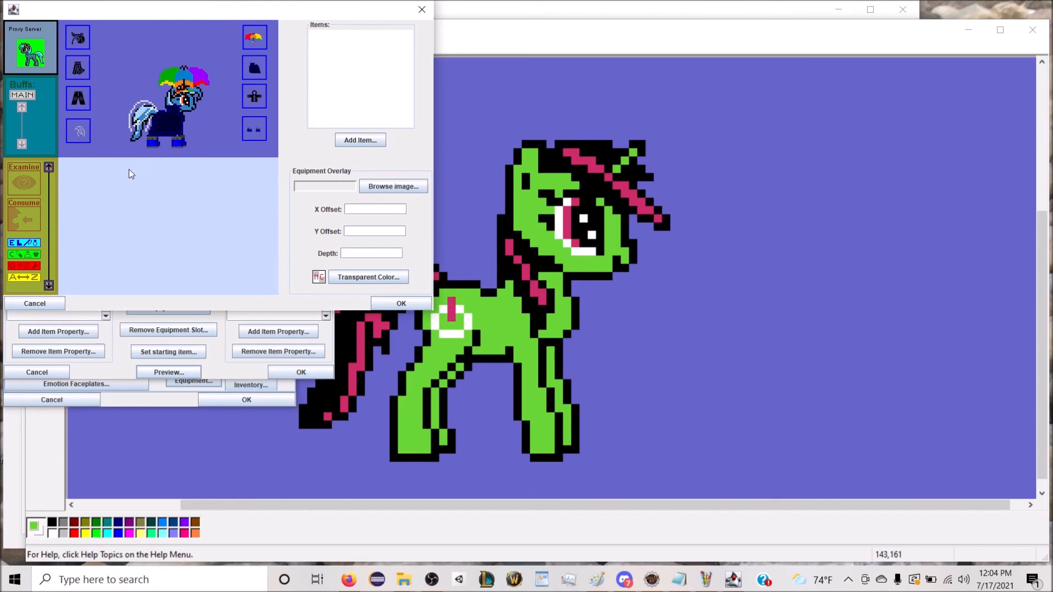
pyautogui.click(384, 304)
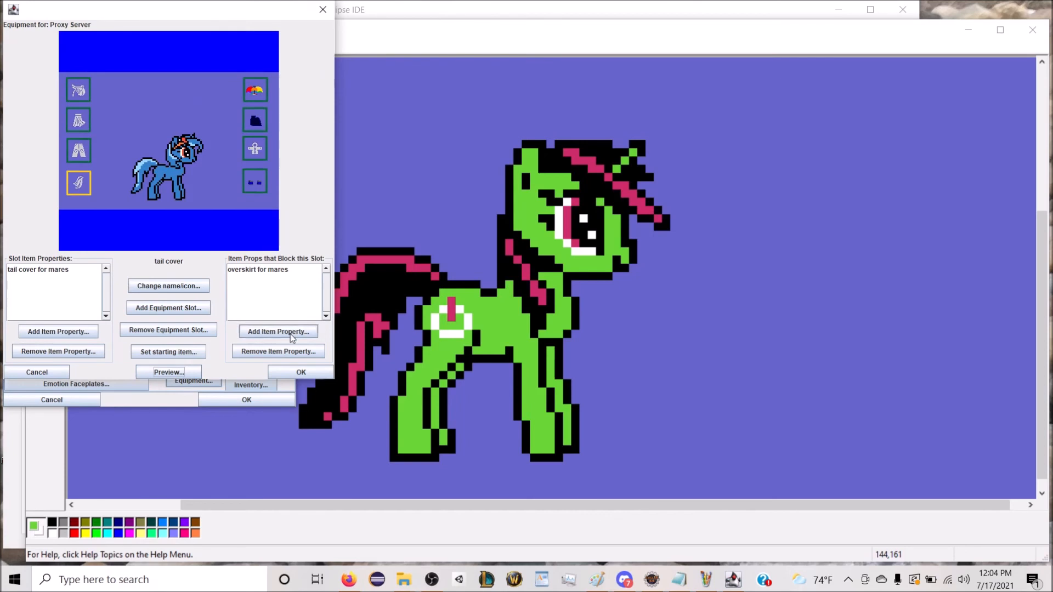
# Step: Apply Proxy Server's equipment and character settings, and save the level under a name beginning "WFM level Trotcon 2021 special" in the trotcon special edition folder
pyautogui.click(308, 372)
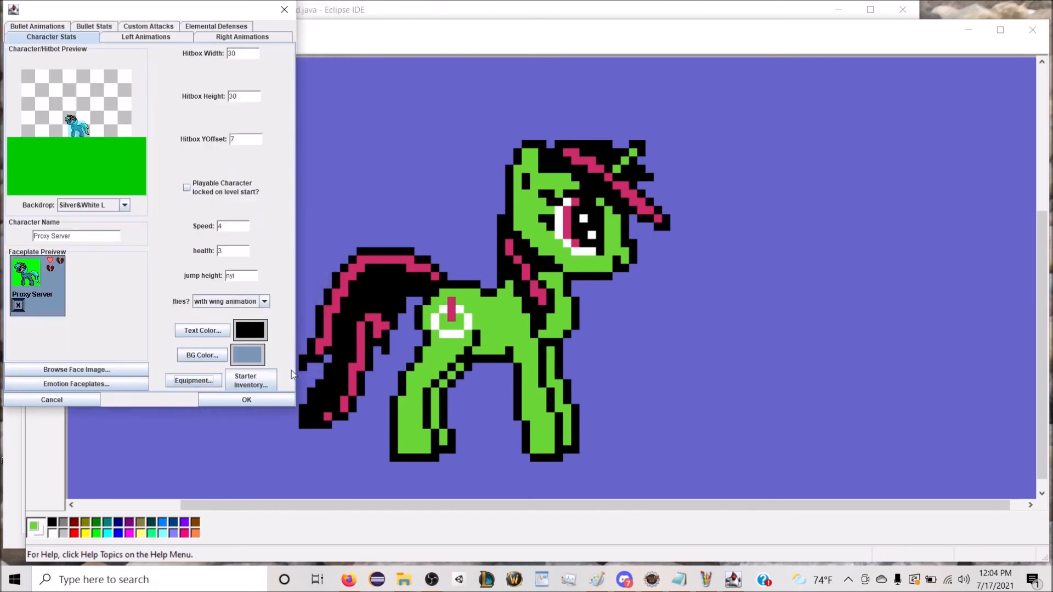
pyautogui.click(241, 400)
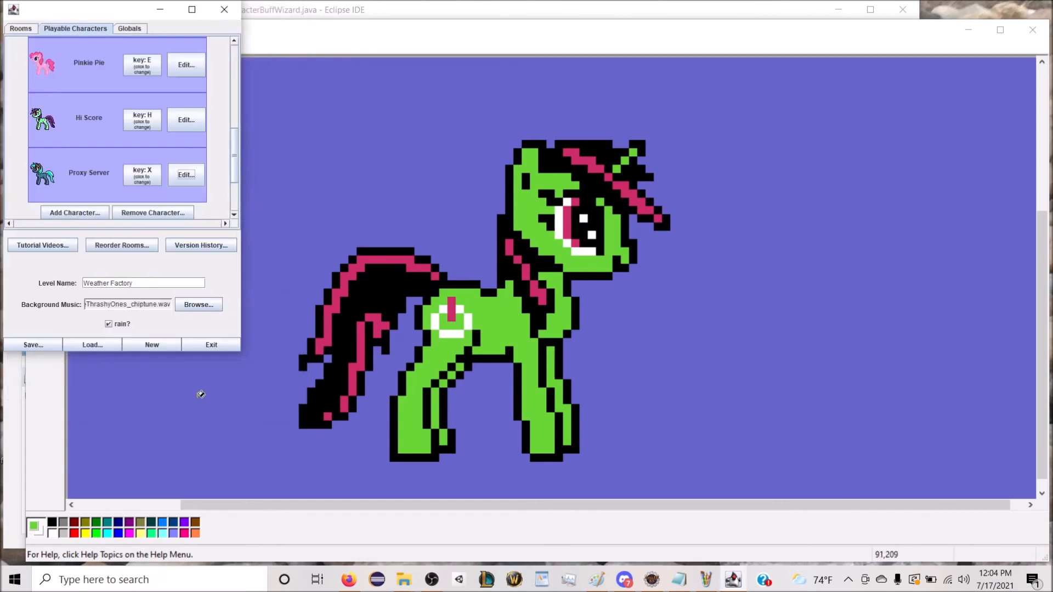
pyautogui.click(51, 346)
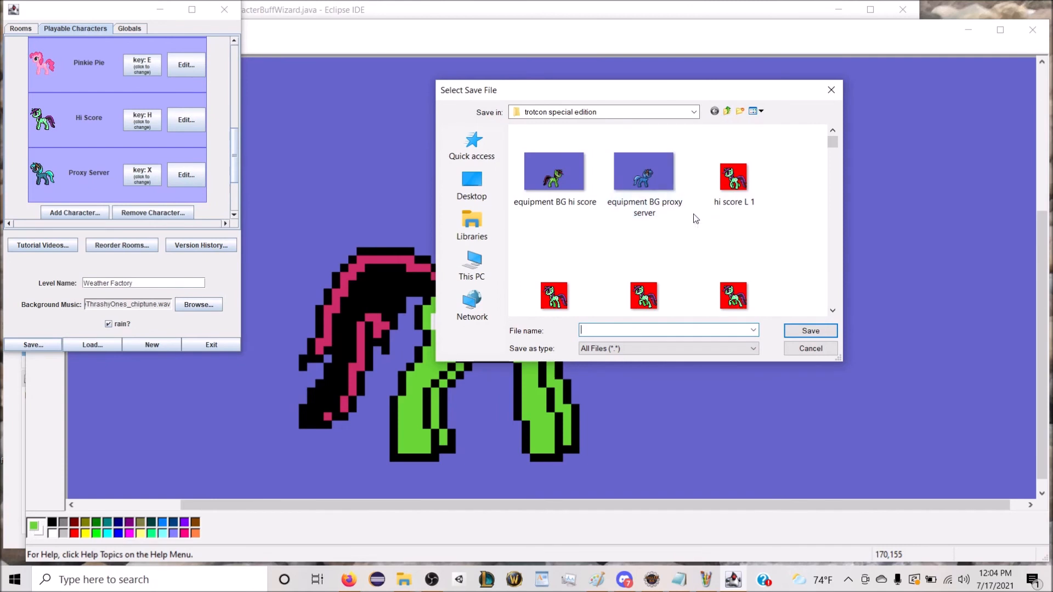
pyautogui.write('WFM level Trotcon 2021 special edition')
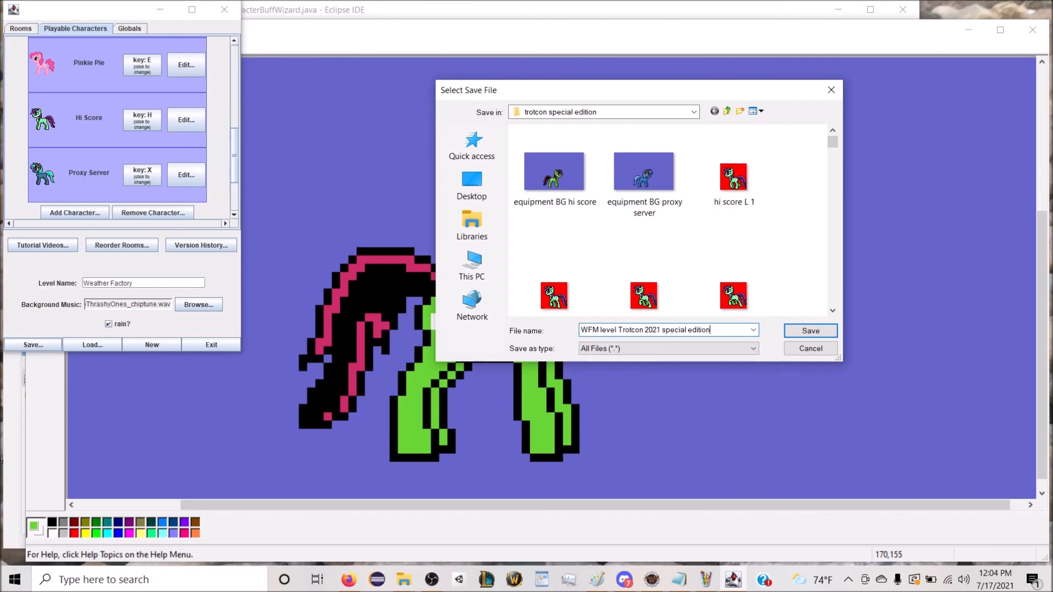
pyautogui.press('Return')
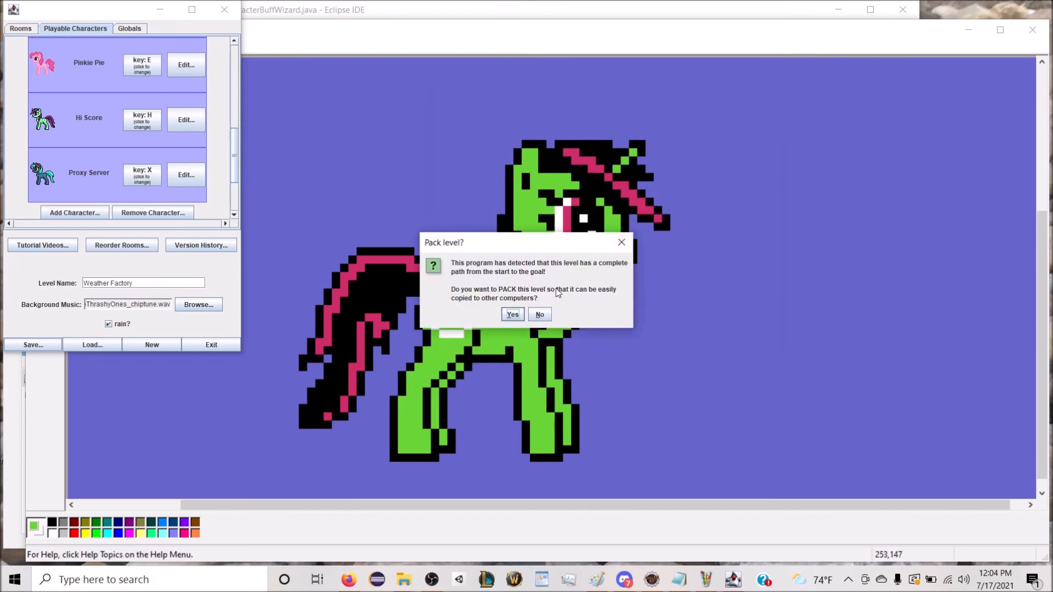
# Step: Pack the level for copying to other computers as packfile_trotcon_2021_special_edition_level in the trotcon special edition folder
pyautogui.click(520, 315)
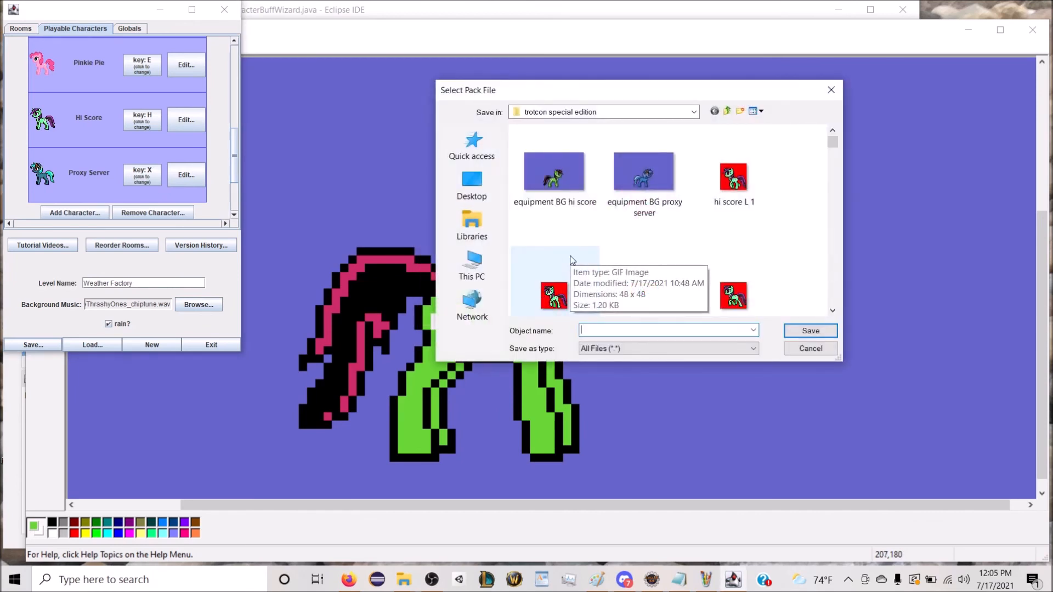
pyautogui.write('pac')
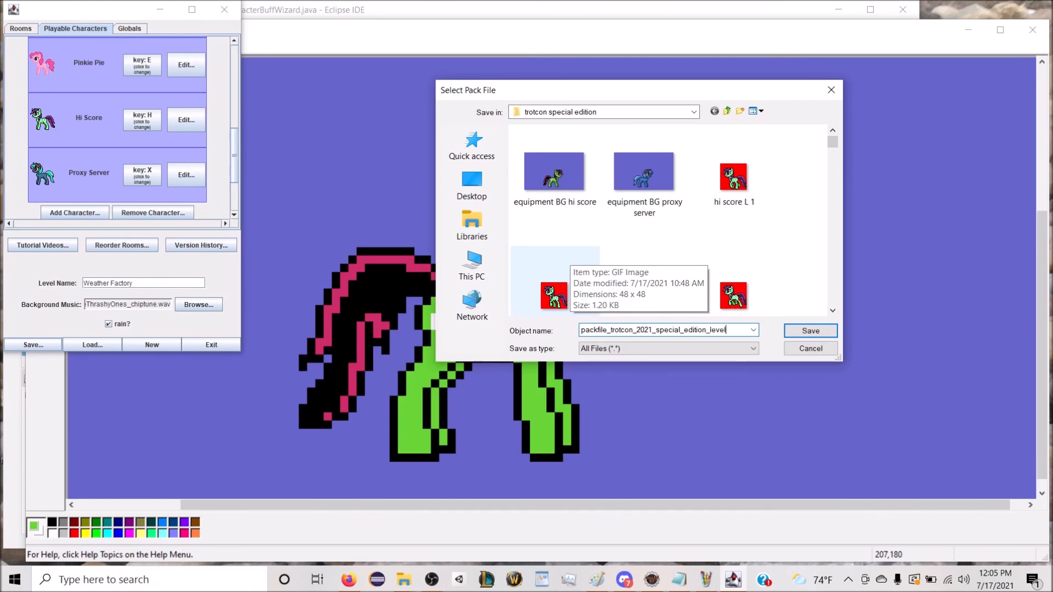
pyautogui.press('Return')
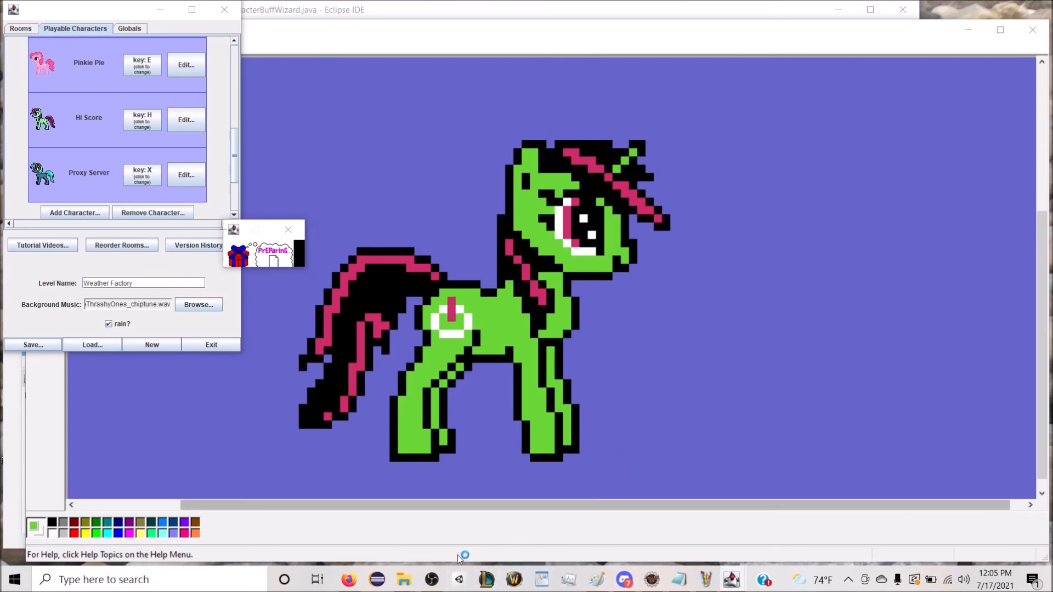
pyautogui.moveTo(435, 582)
pyautogui.click(456, 521)
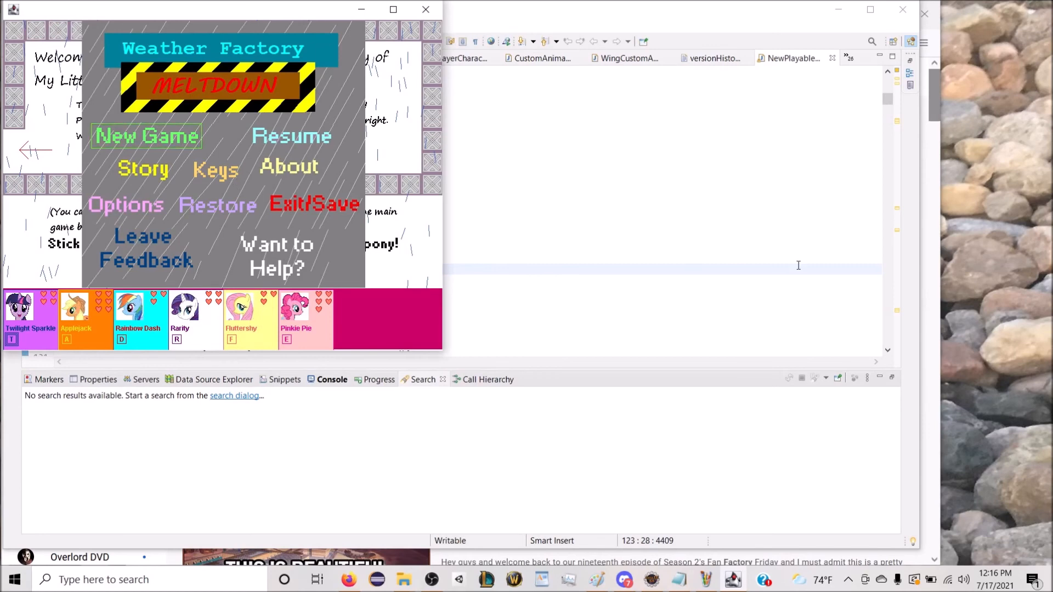
pyautogui.press('Down')
pyautogui.press('Down')
pyautogui.press('Up')
pyautogui.press('Up')
pyautogui.press('Return')
pyautogui.press('Right')
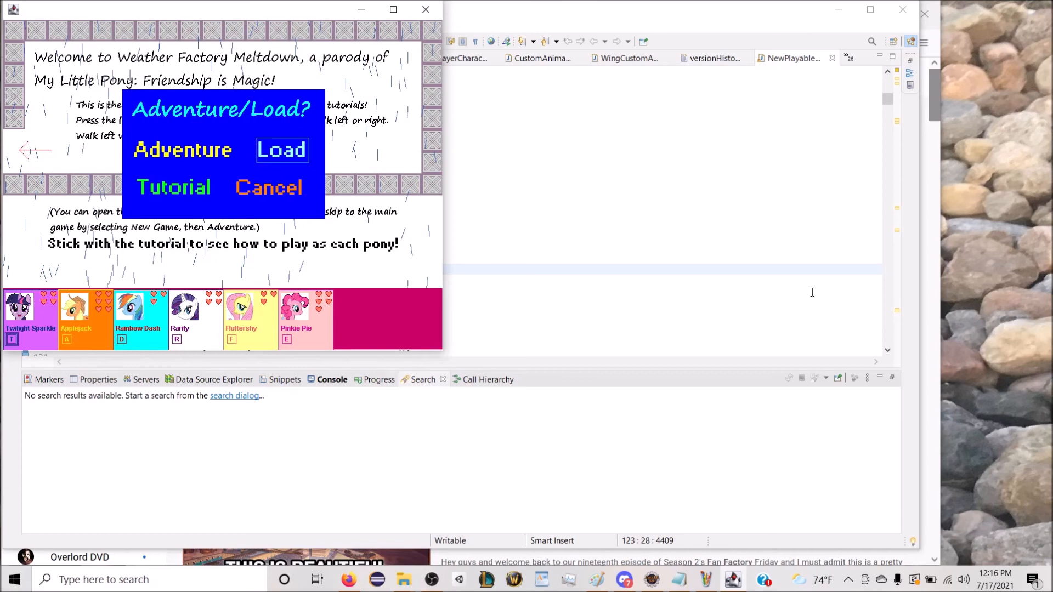
pyautogui.press('Escape')
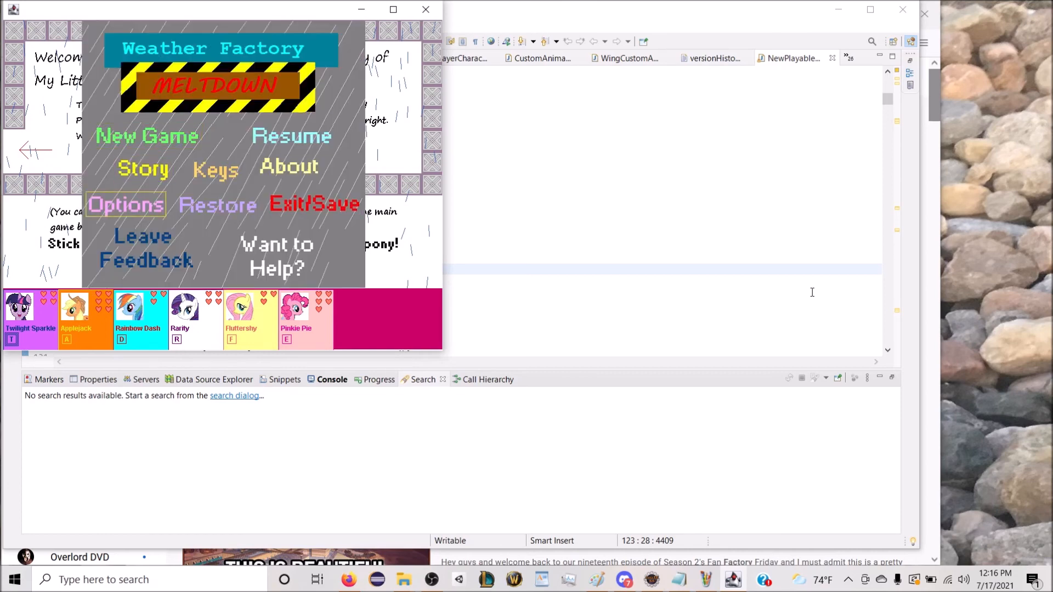
# Step: Load packfile_trotcon_2021_special_edition_level from the trotcon special edition folder as a new game, accepting the game reset
pyautogui.press('Return')
pyautogui.press('Right')
pyautogui.press('Return')
pyautogui.press('Right')
pyautogui.press('Return')
pyautogui.write('pa')
pyautogui.press('Down')
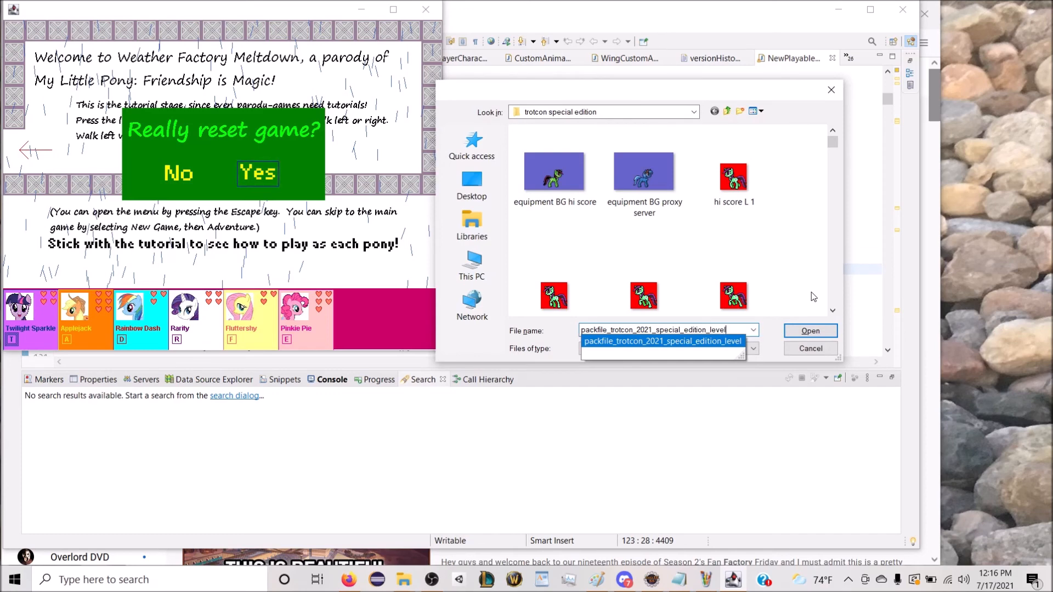
pyautogui.press('Return')
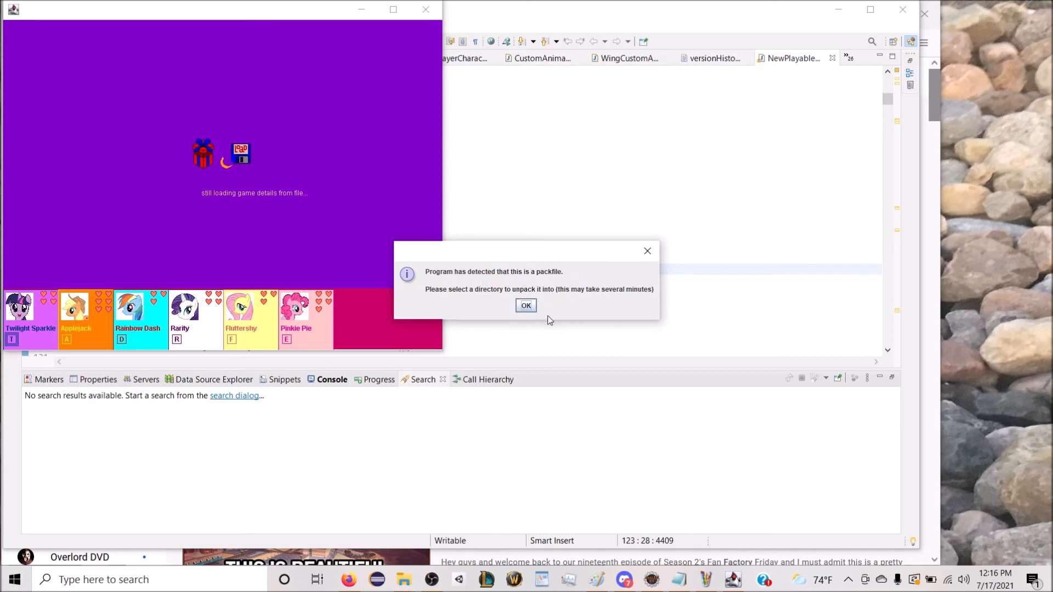
# Step: Set C:\unpacking folder for trotcon spec edition as the directory to unpack the packfile into
pyautogui.click(526, 306)
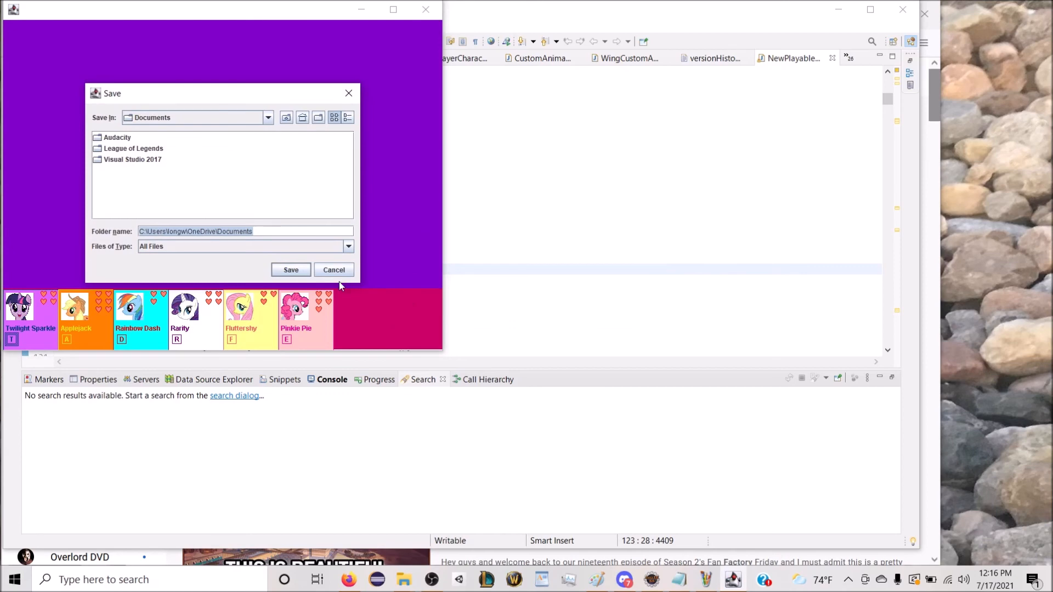
pyautogui.write('c:\\')
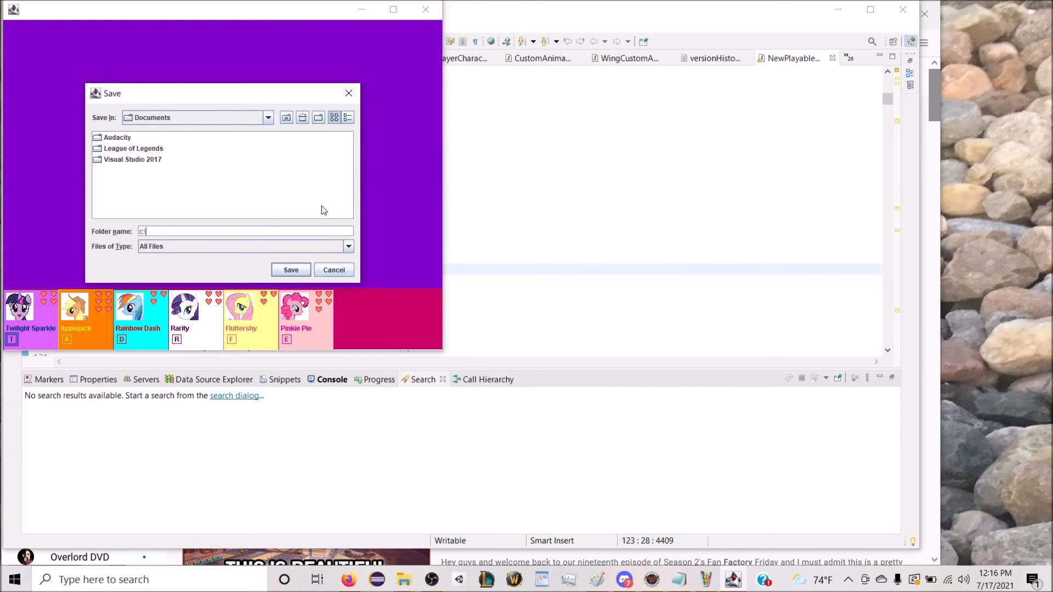
pyautogui.write('unpack')
pyautogui.moveTo(409, 586)
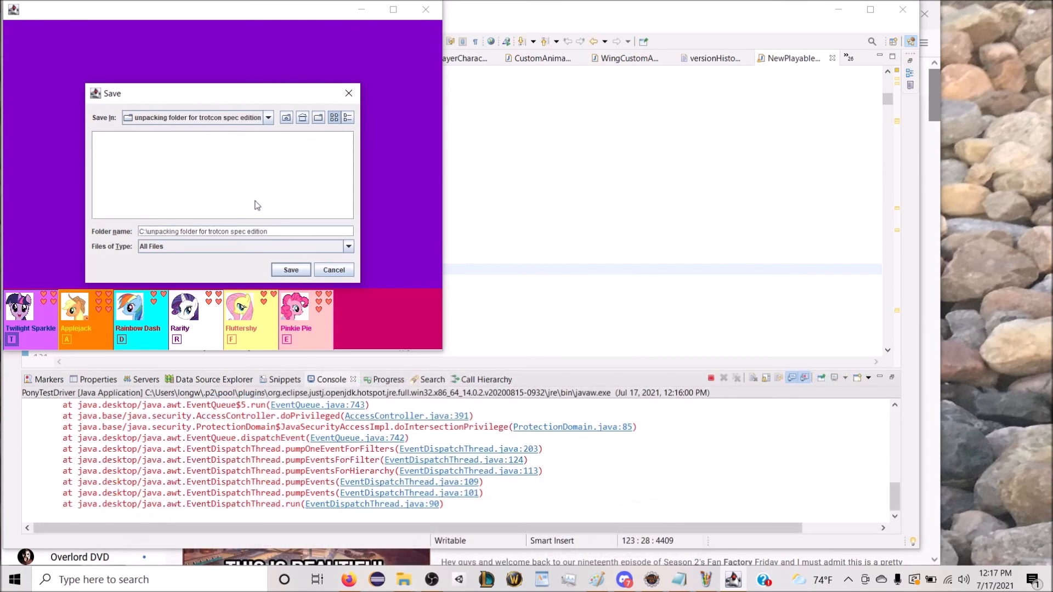
pyautogui.click(291, 270)
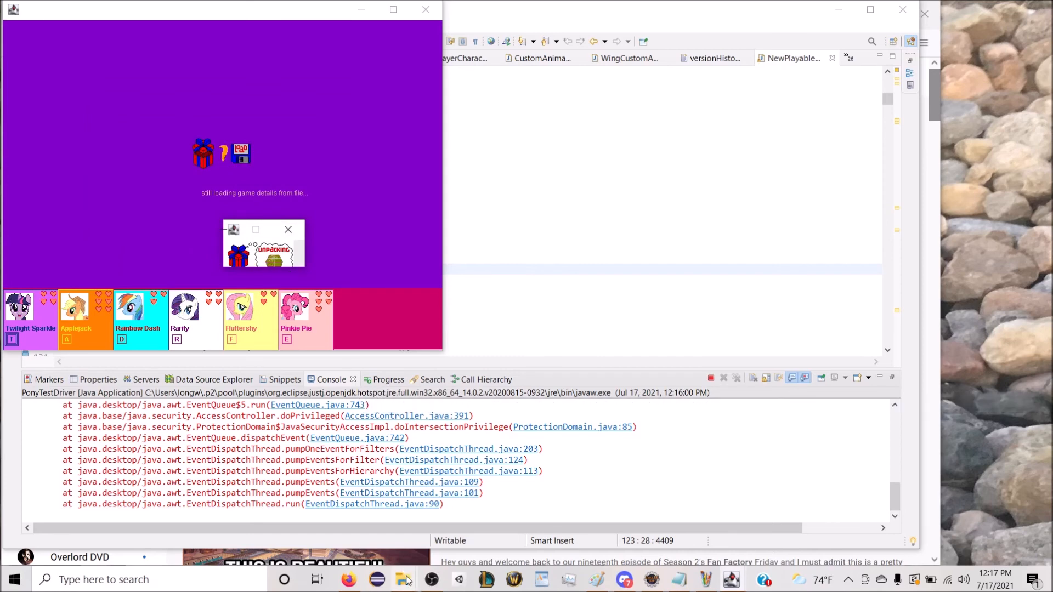
# Step: Switch to File Explorer, open "unpacking folder for trotcon spec edition" on drive C and refresh its contents
pyautogui.moveTo(403, 580)
pyautogui.click(629, 529)
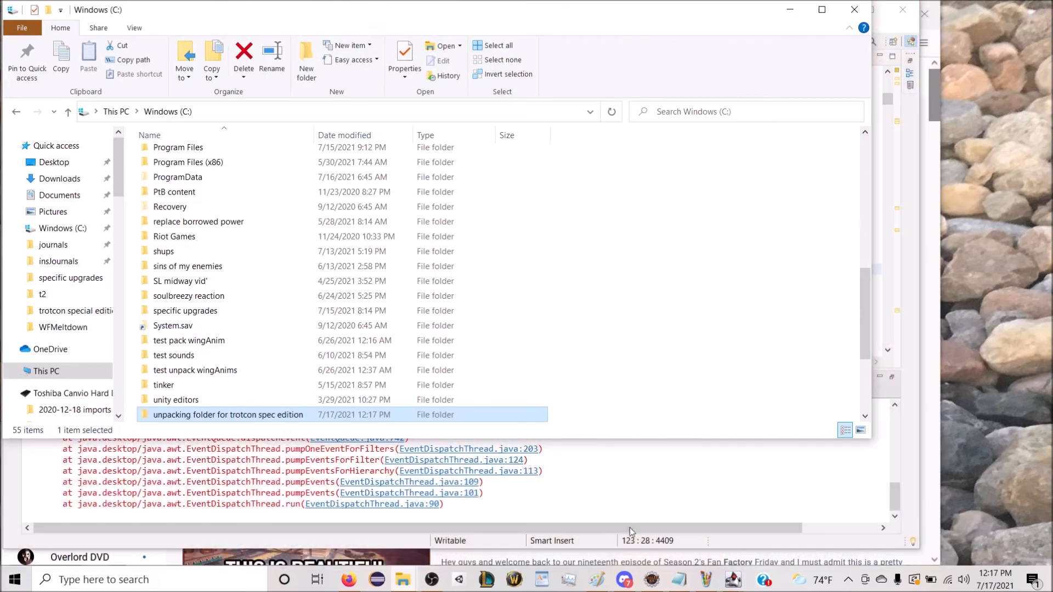
pyautogui.doubleClick(228, 415)
pyautogui.rightClick(618, 248)
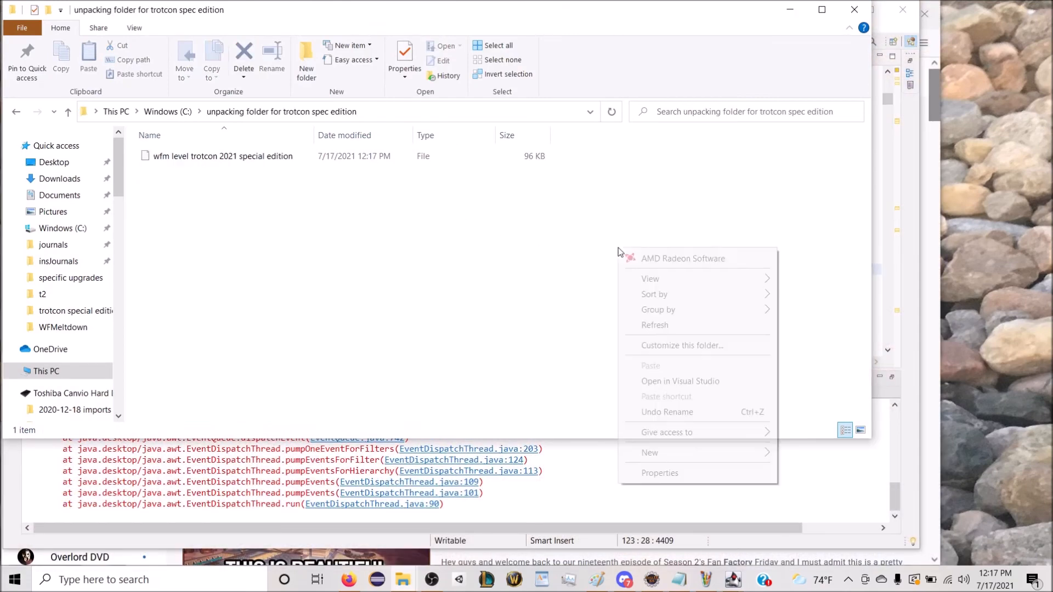
pyautogui.click(664, 325)
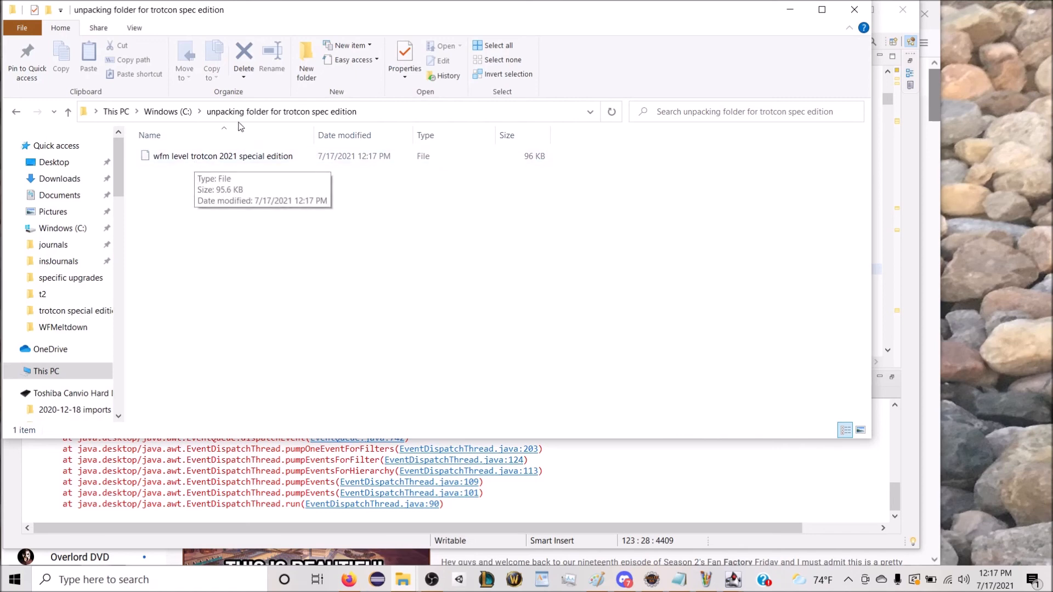
pyautogui.moveTo(302, 16); pyautogui.dragTo(432, 58)
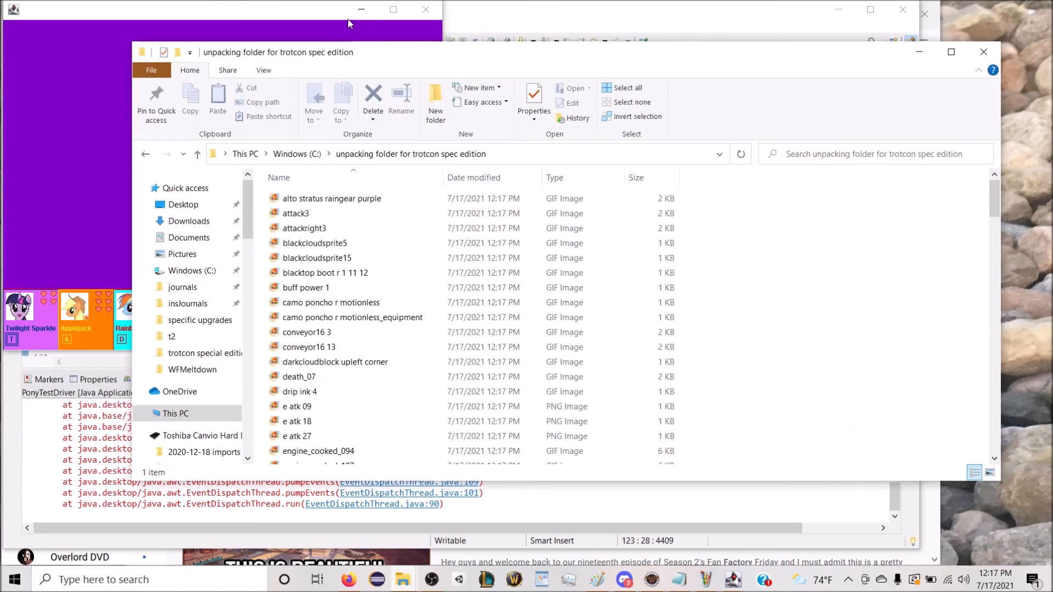
# Step: Change the unpacking folder's view from a detailed list to icon thumbnails
pyautogui.rightClick(827, 355)
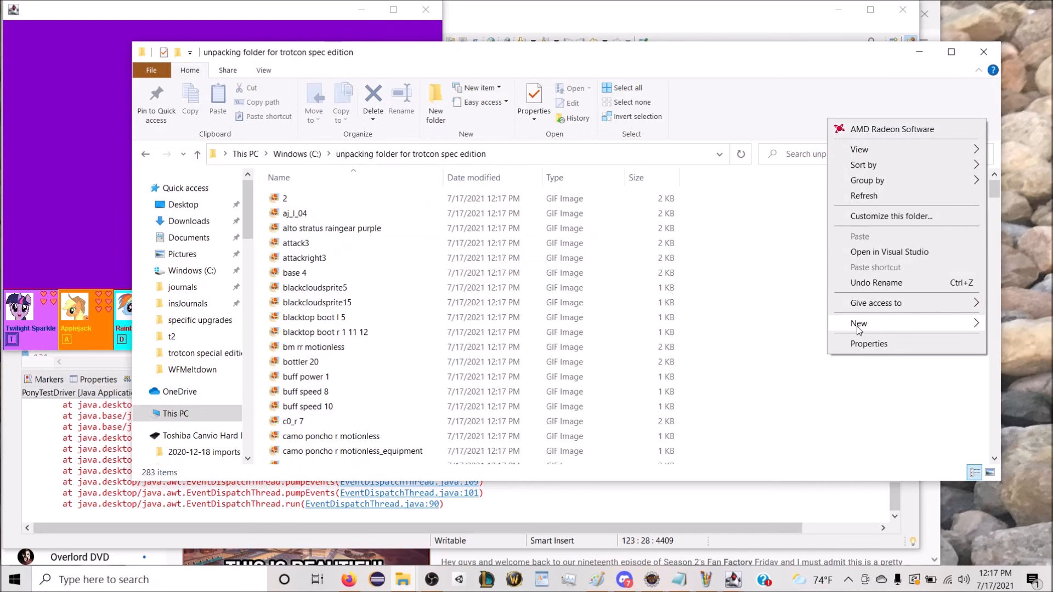
pyautogui.moveTo(856, 174)
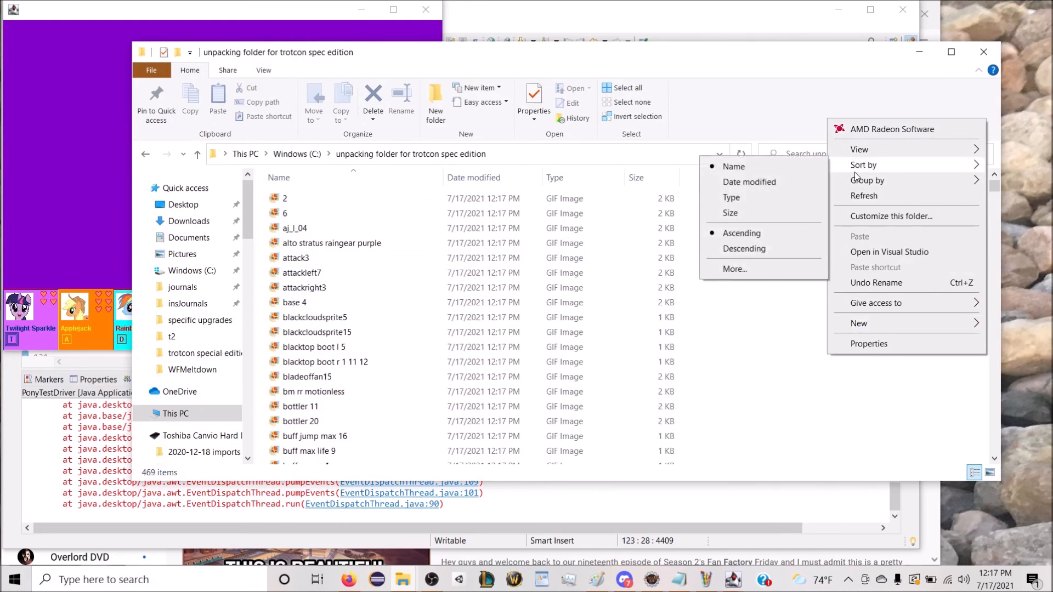
pyautogui.moveTo(853, 156)
pyautogui.click(798, 166)
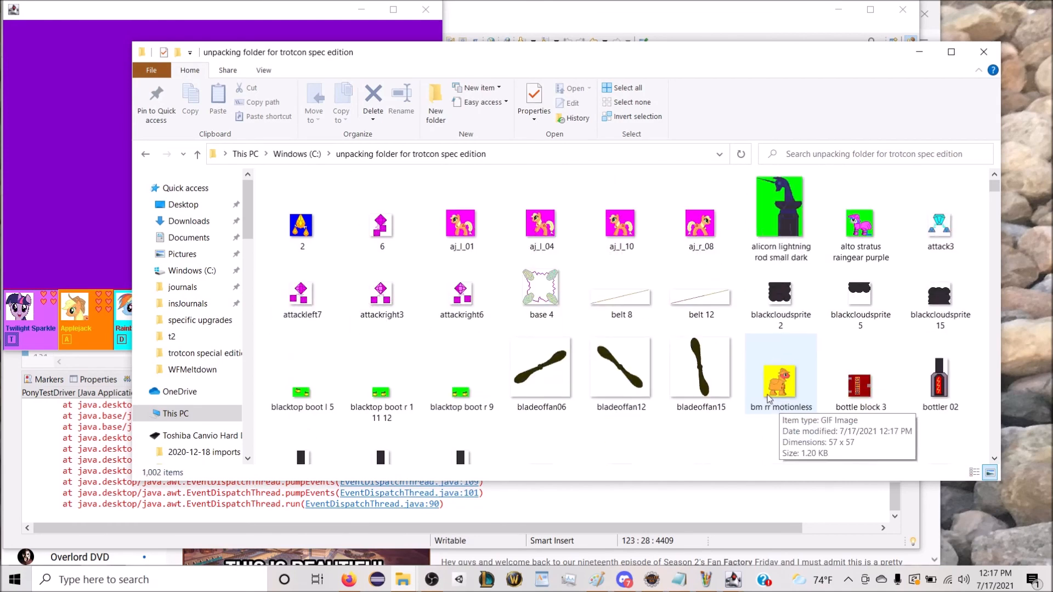
# Step: Preview the unpacked images "receiving bay bg cooked" and "reception sign vertical", closing each one after viewing
pyautogui.scroll(-10, 847, 305)
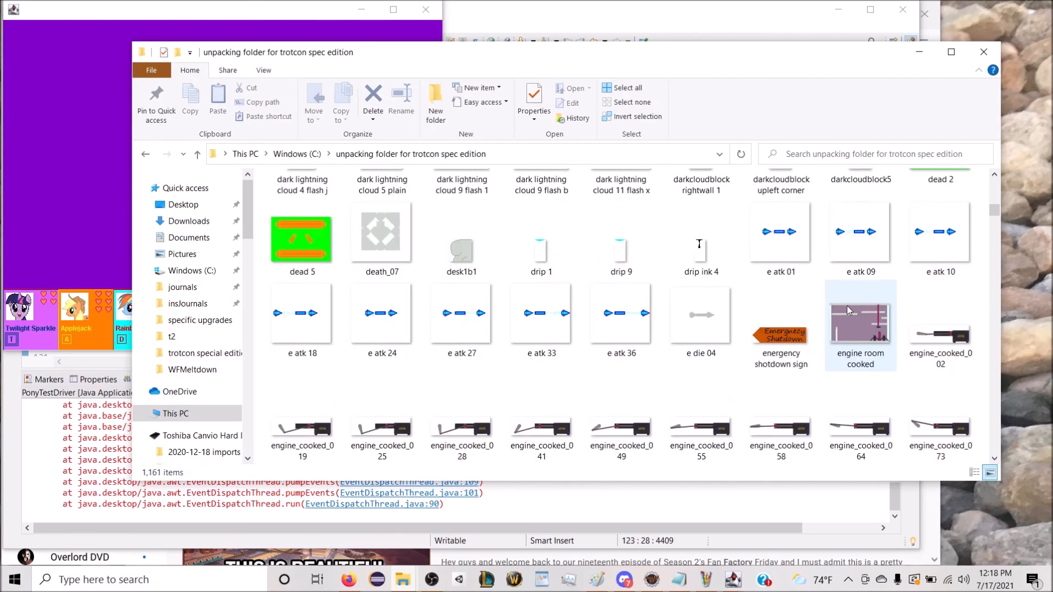
pyautogui.scroll(-20, 976, 219)
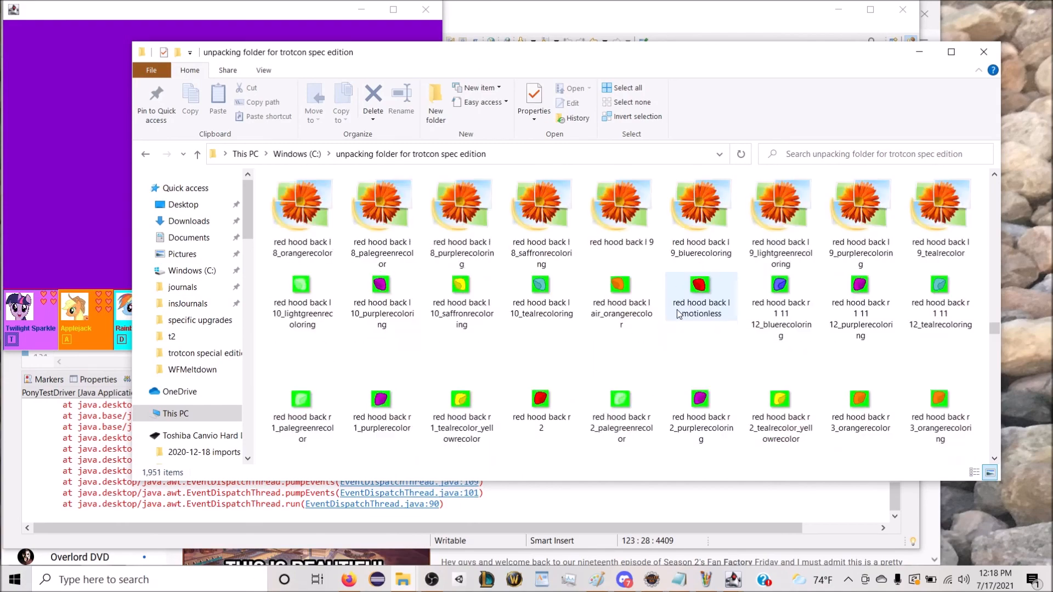
pyautogui.scroll(-6, 676, 312)
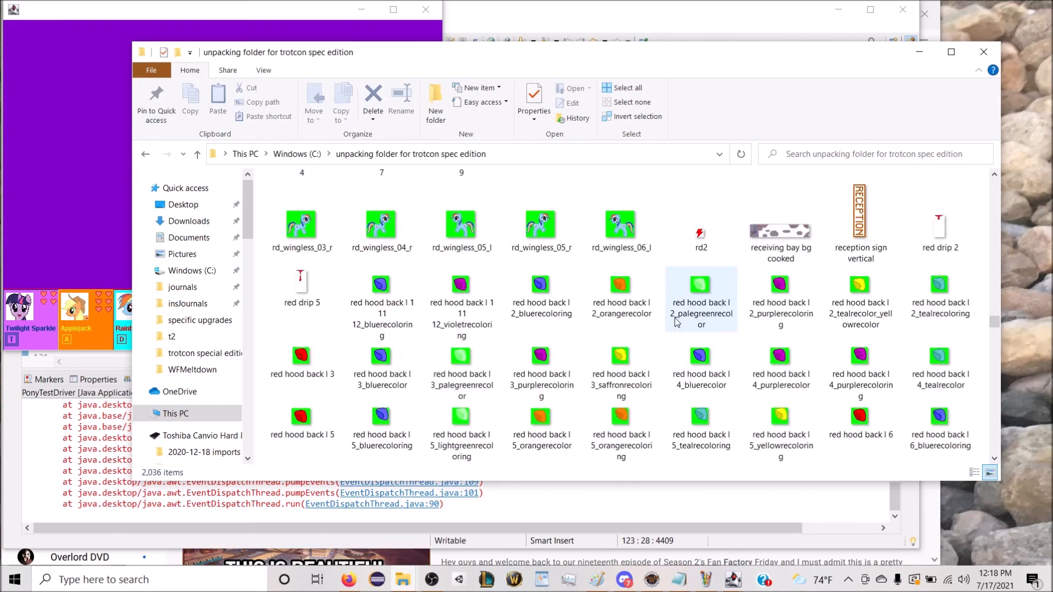
pyautogui.scroll(4, 675, 317)
pyautogui.scroll(-2, 674, 317)
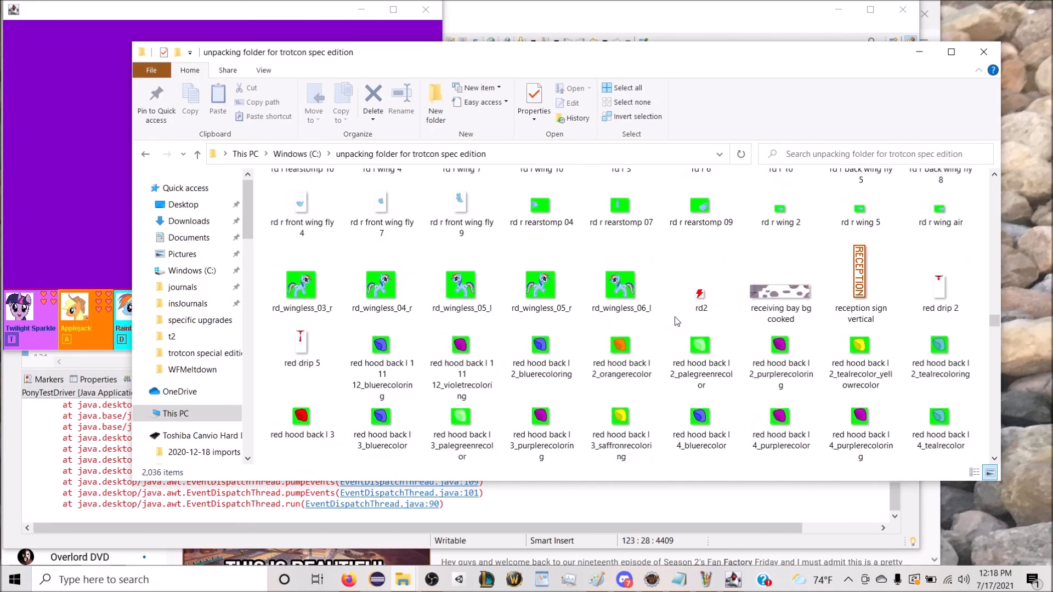
pyautogui.click(859, 313)
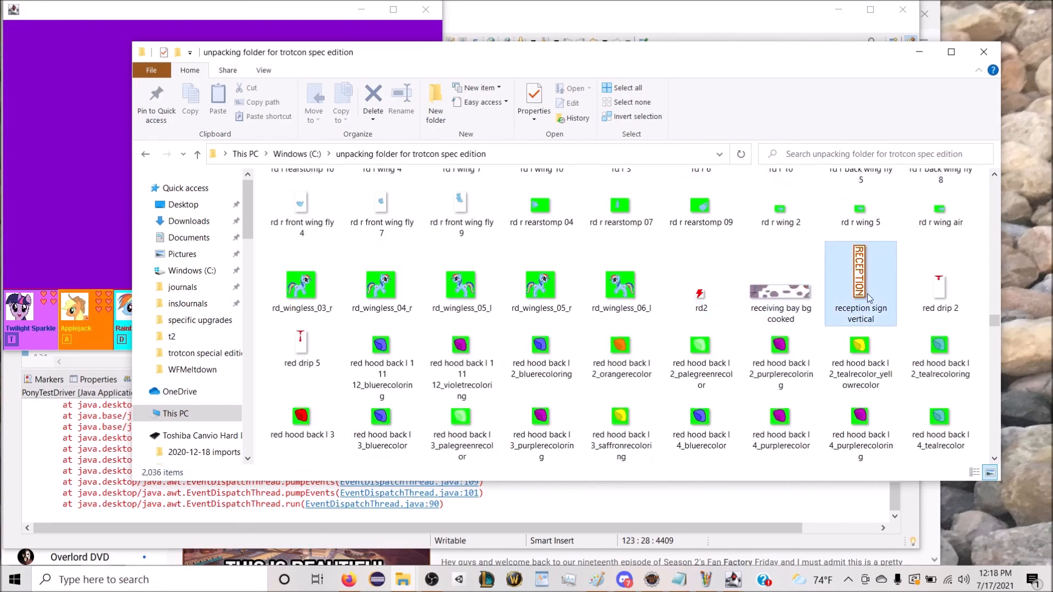
pyautogui.doubleClick(796, 294)
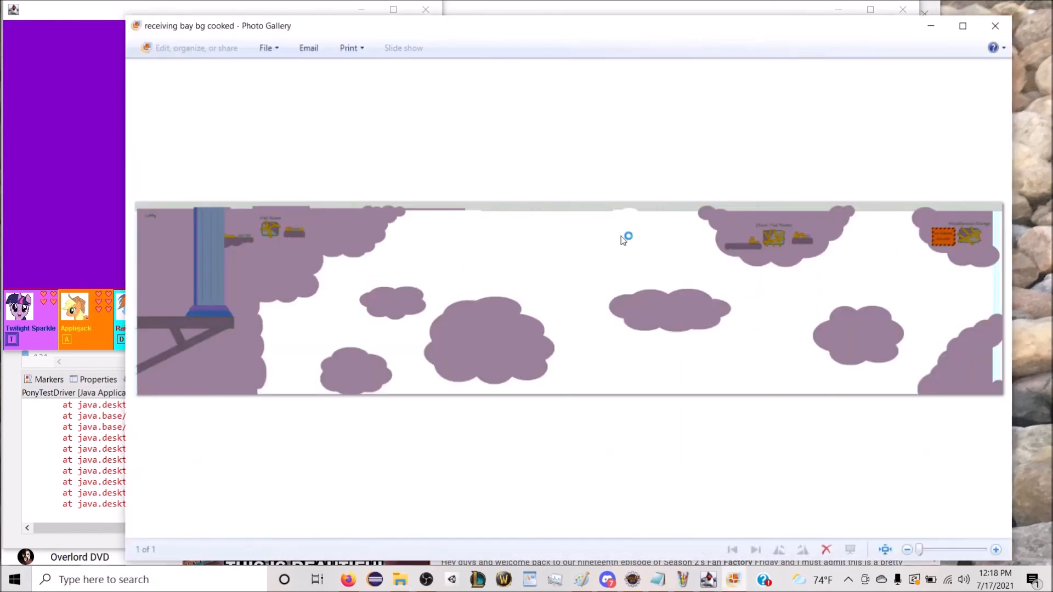
pyautogui.click(996, 26)
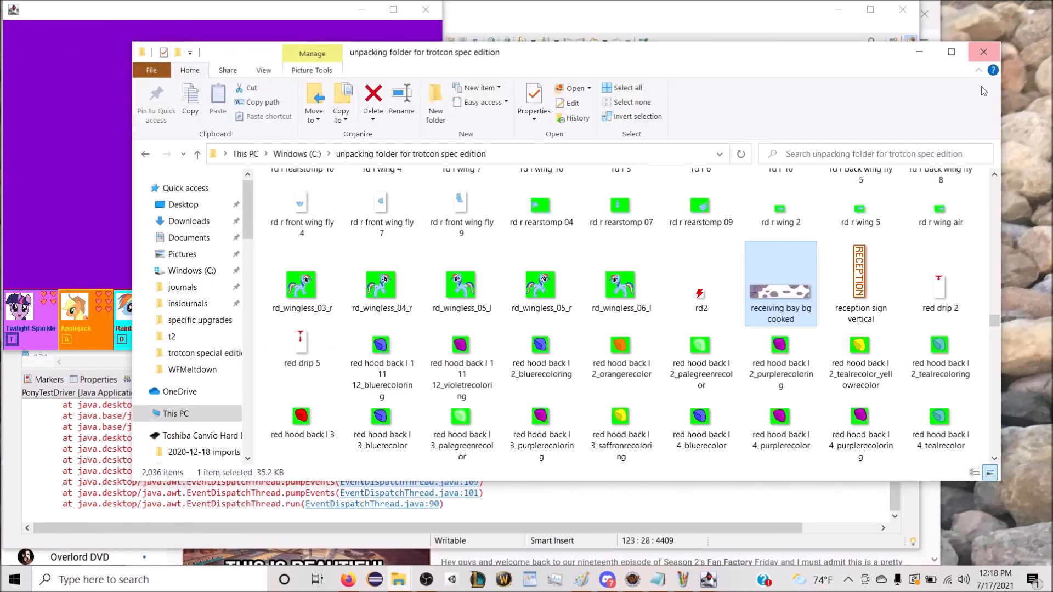
pyautogui.doubleClick(860, 271)
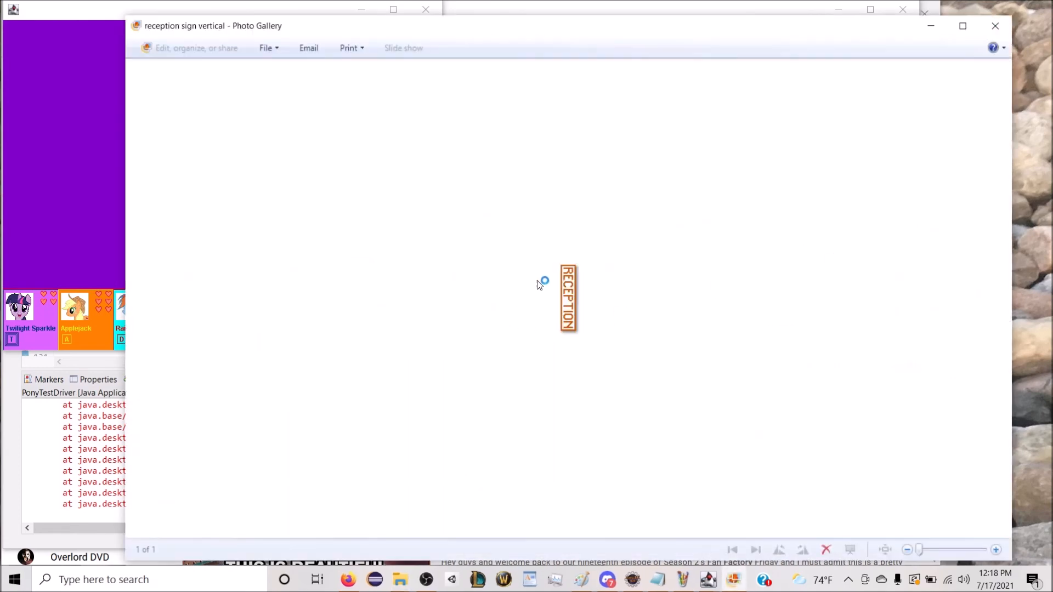
pyautogui.click(996, 26)
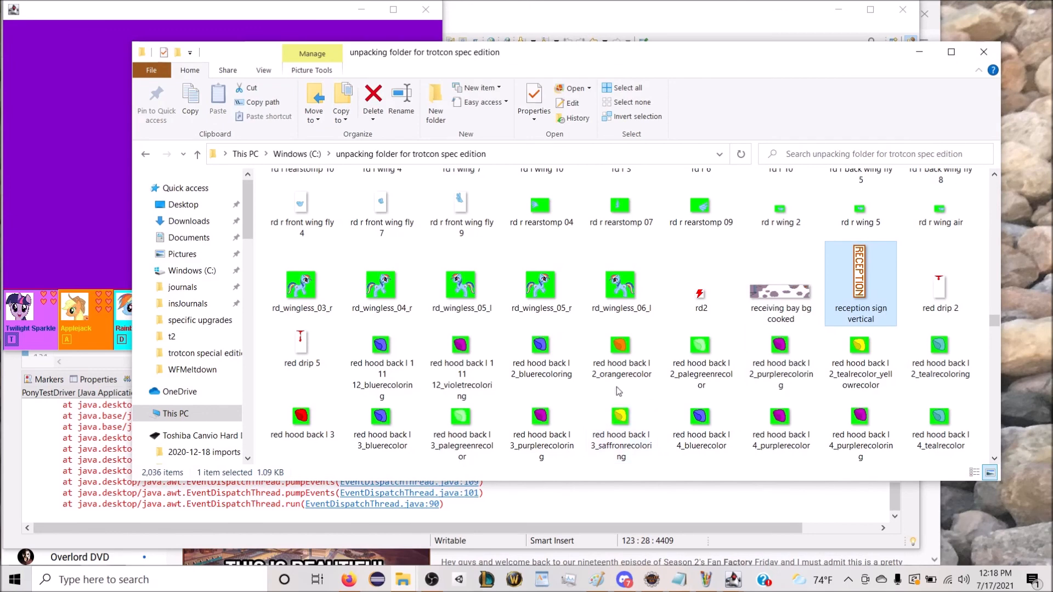
# Step: Preview the unpacked "rd r rearstomp 09" sprite and close the image viewer
pyautogui.click(546, 292)
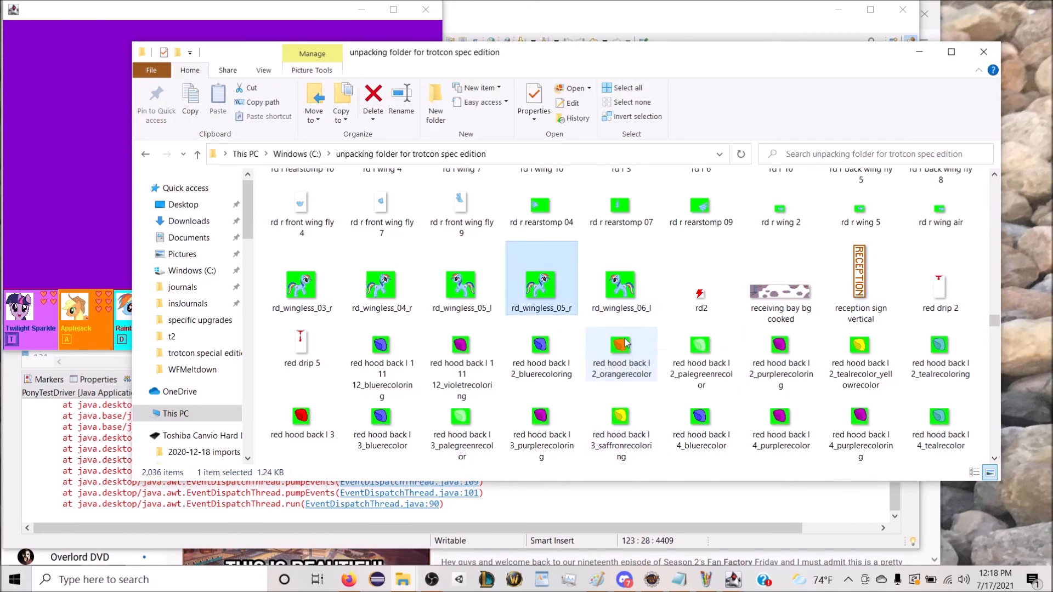
pyautogui.scroll(3, 599, 349)
pyautogui.doubleClick(700, 400)
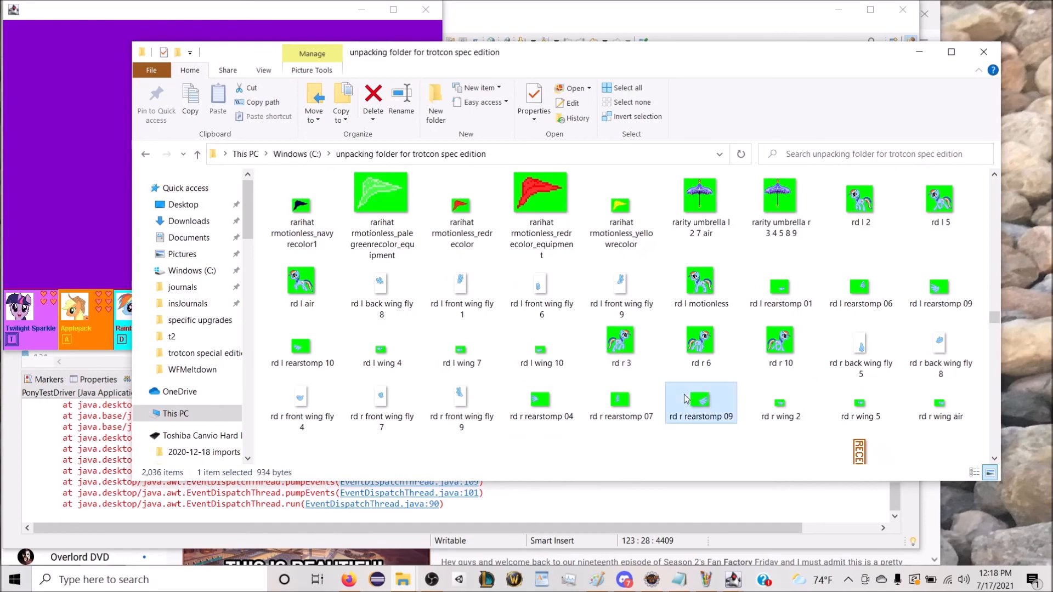
pyautogui.click(994, 26)
# Step: Look through the thumbnails of the unpacked level images, including the rainbowfall, rainbow box track and engine sprites
pyautogui.scroll(10, 446, 368)
pyautogui.scroll(-4, 446, 367)
pyautogui.scroll(10, 472, 377)
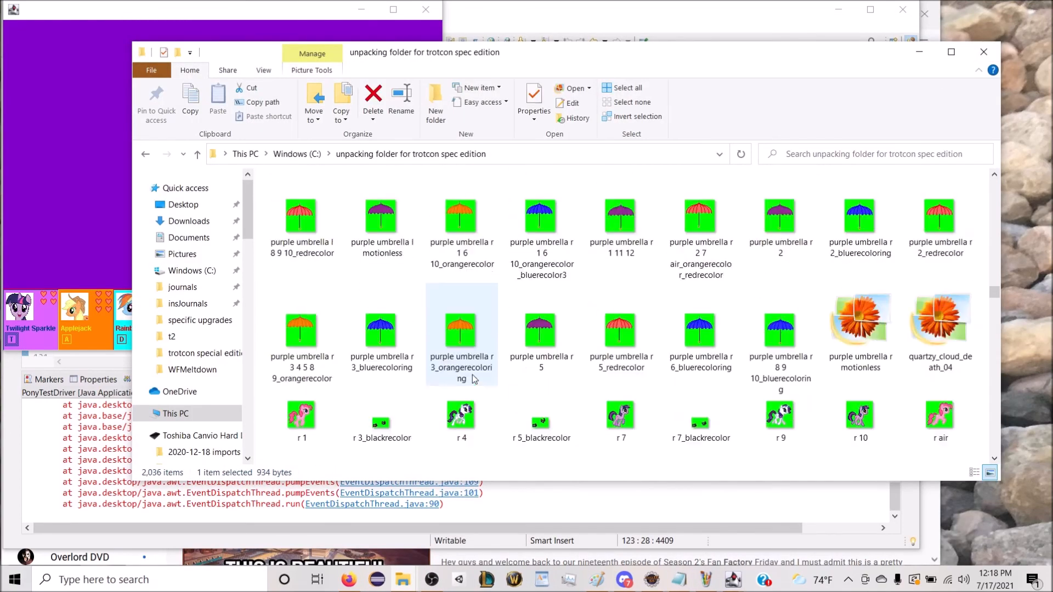
pyautogui.scroll(-5, 473, 376)
pyautogui.click(705, 301)
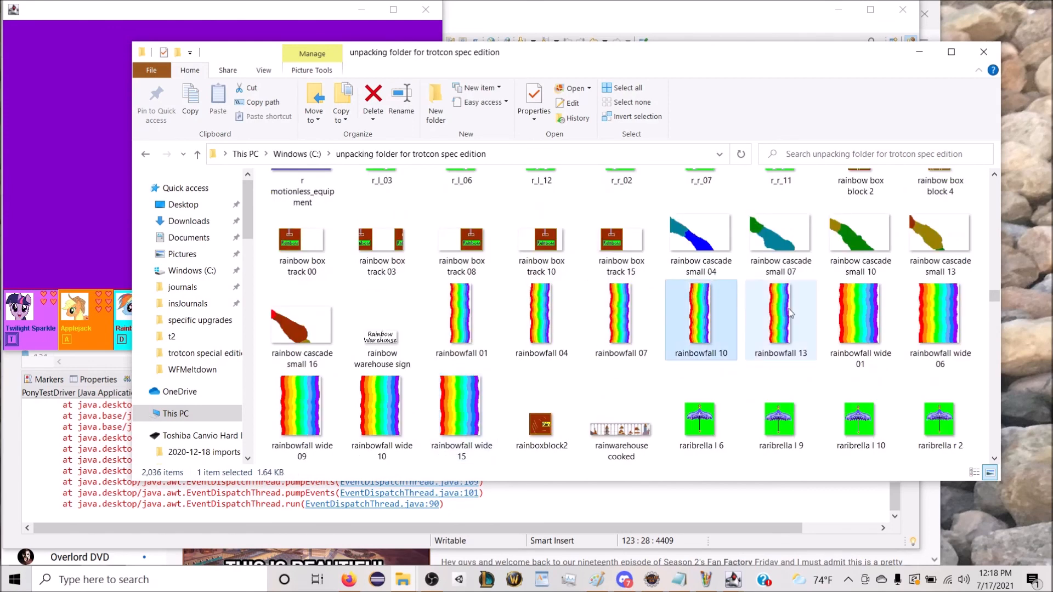
pyautogui.click(887, 324)
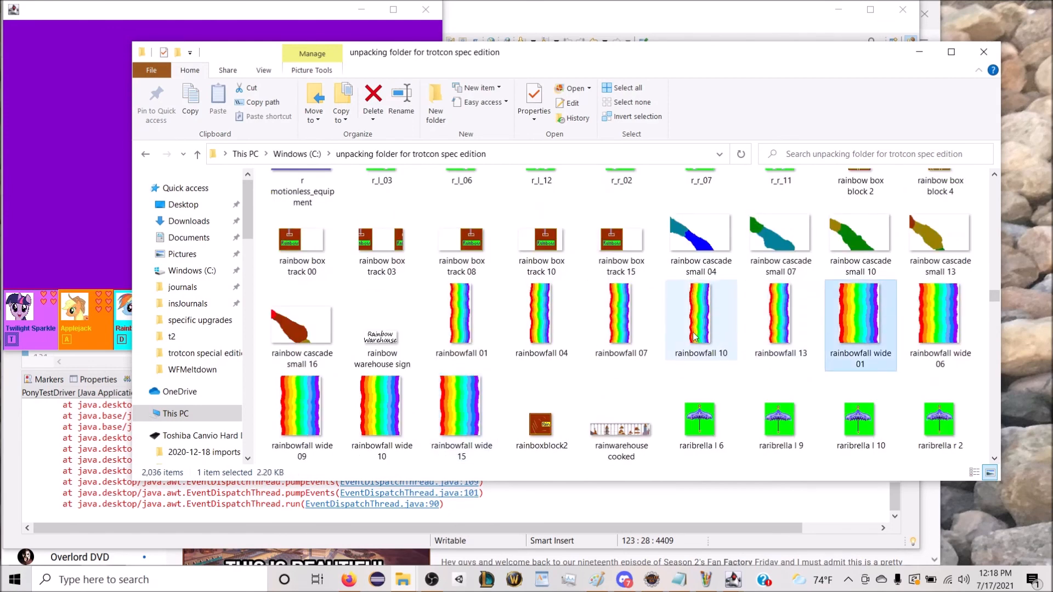
pyautogui.scroll(1, 590, 350)
pyautogui.click(590, 350)
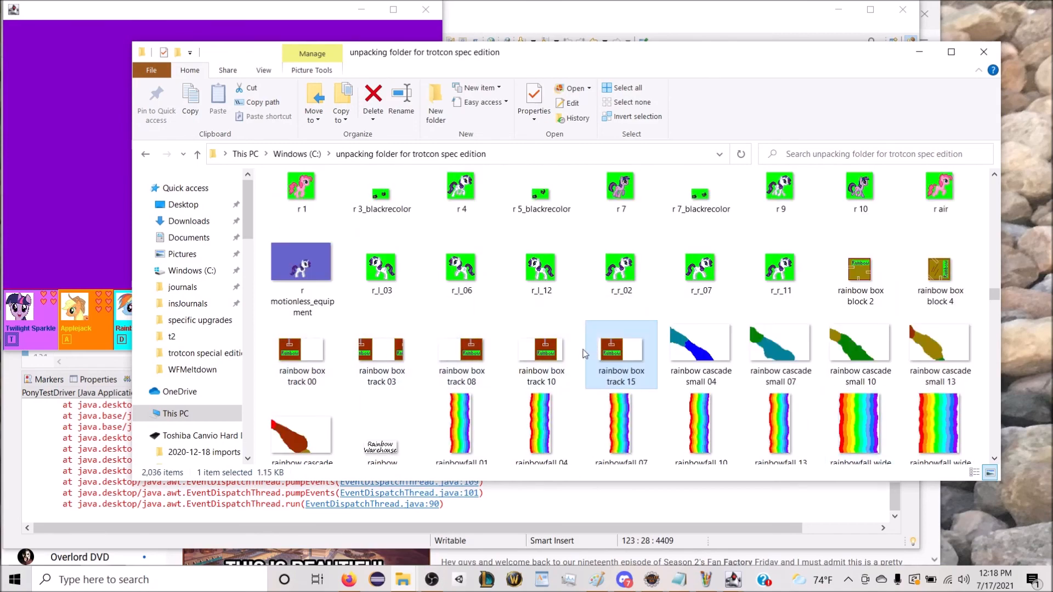
pyautogui.scroll(10, 470, 354)
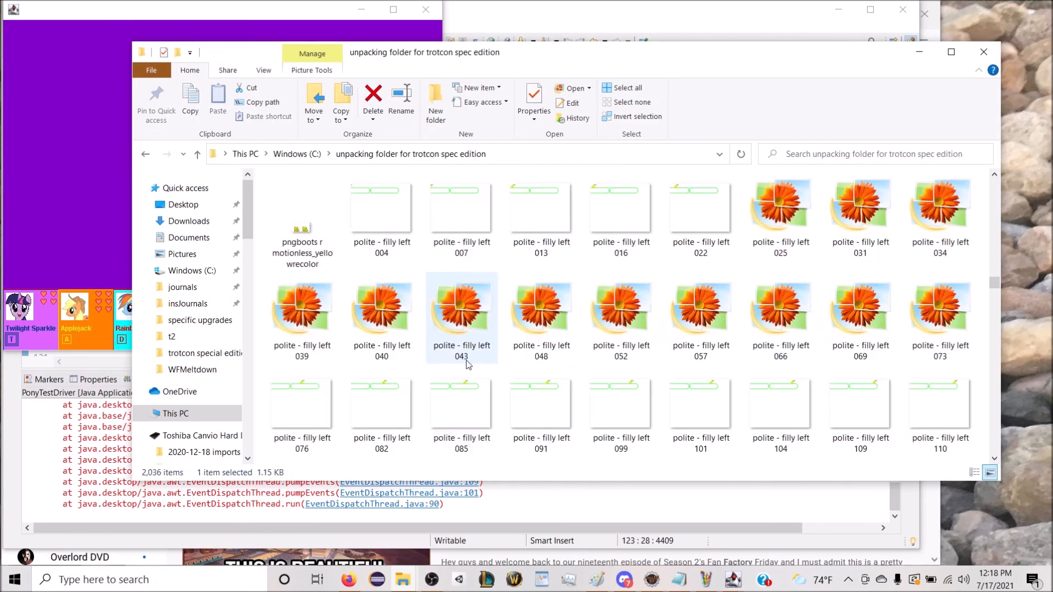
pyautogui.scroll(-2, 498, 364)
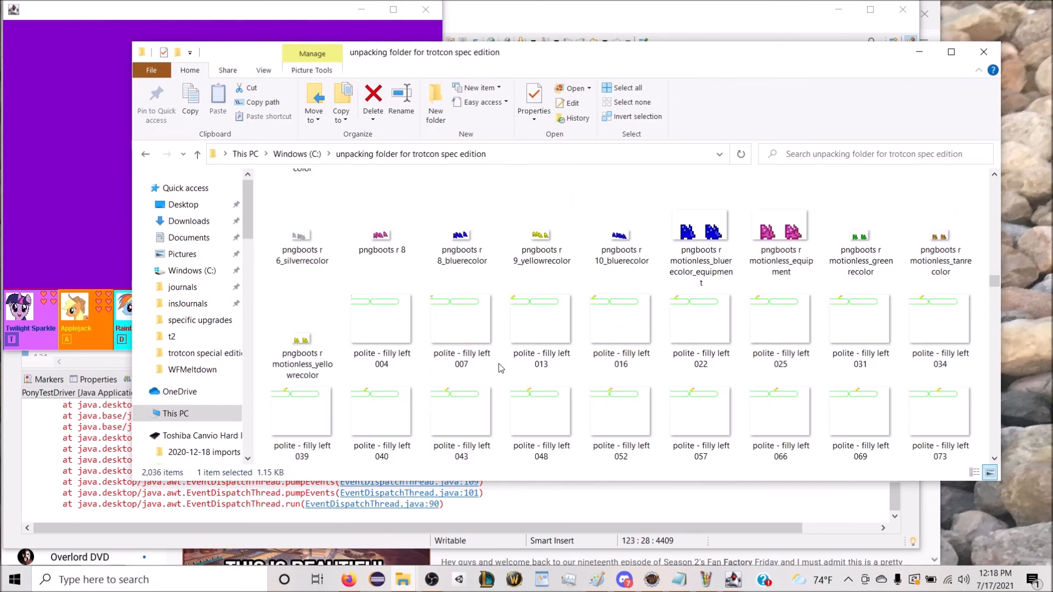
pyautogui.scroll(8, 499, 364)
pyautogui.scroll(12, 575, 389)
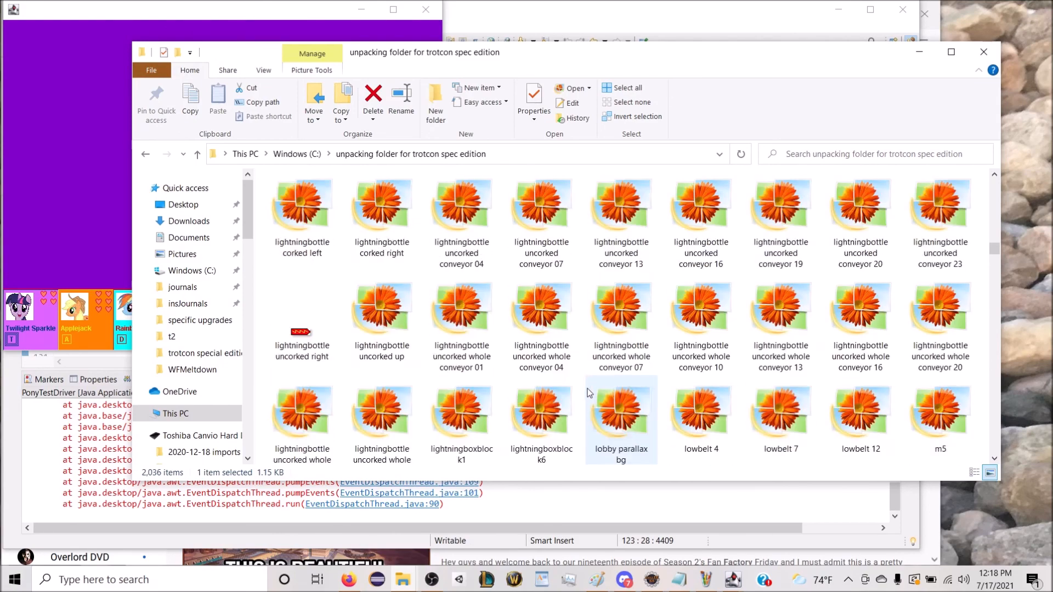
pyautogui.scroll(15, 594, 406)
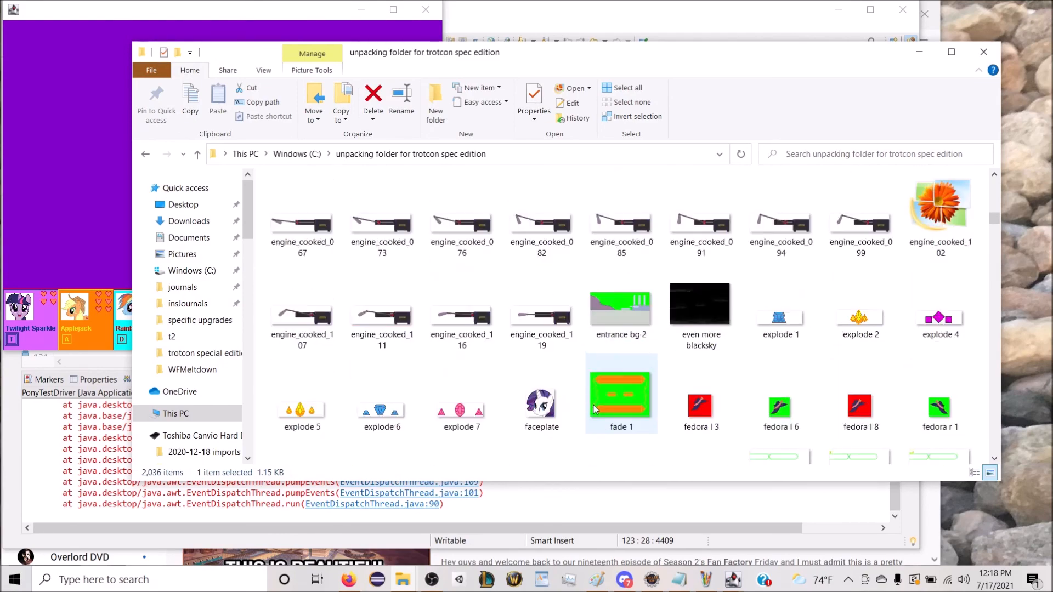
pyautogui.scroll(-4, 595, 412)
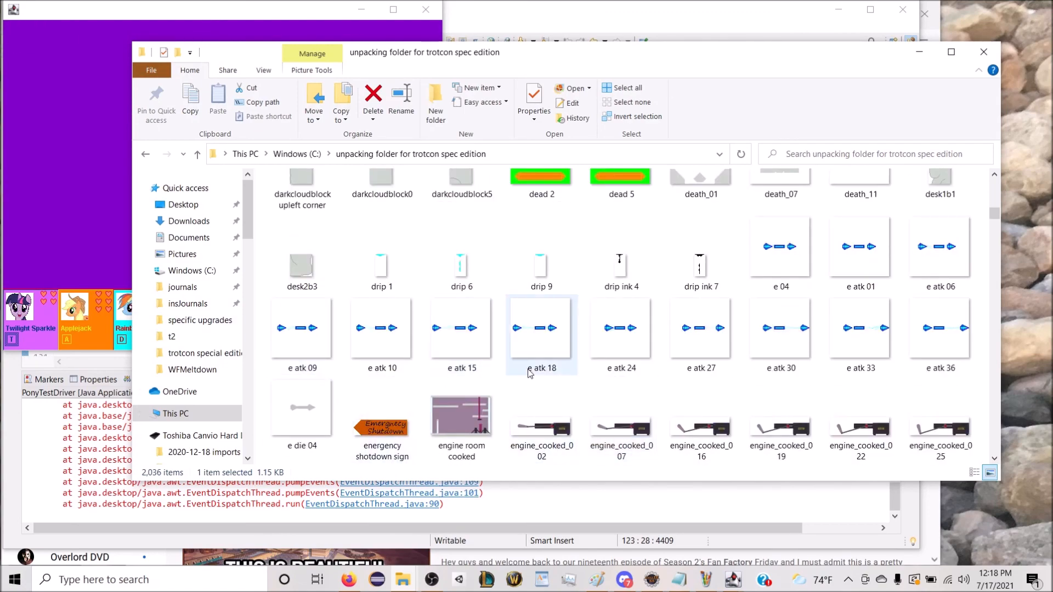
# Step: Look over more of the unpacked level image thumbnails and close the unpacking folder window
pyautogui.scroll(10, 528, 374)
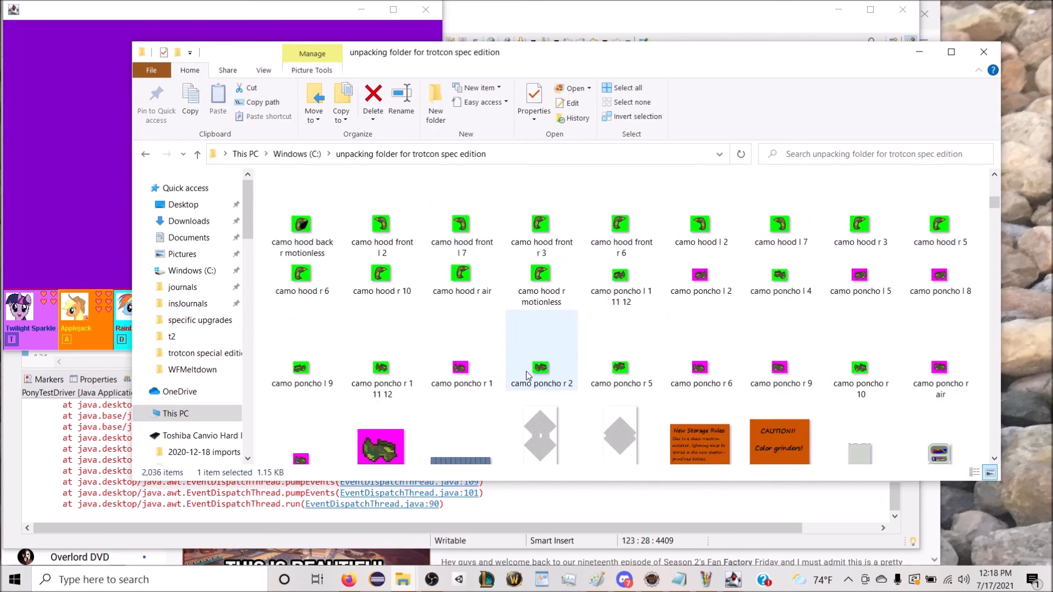
pyautogui.scroll(-3, 527, 373)
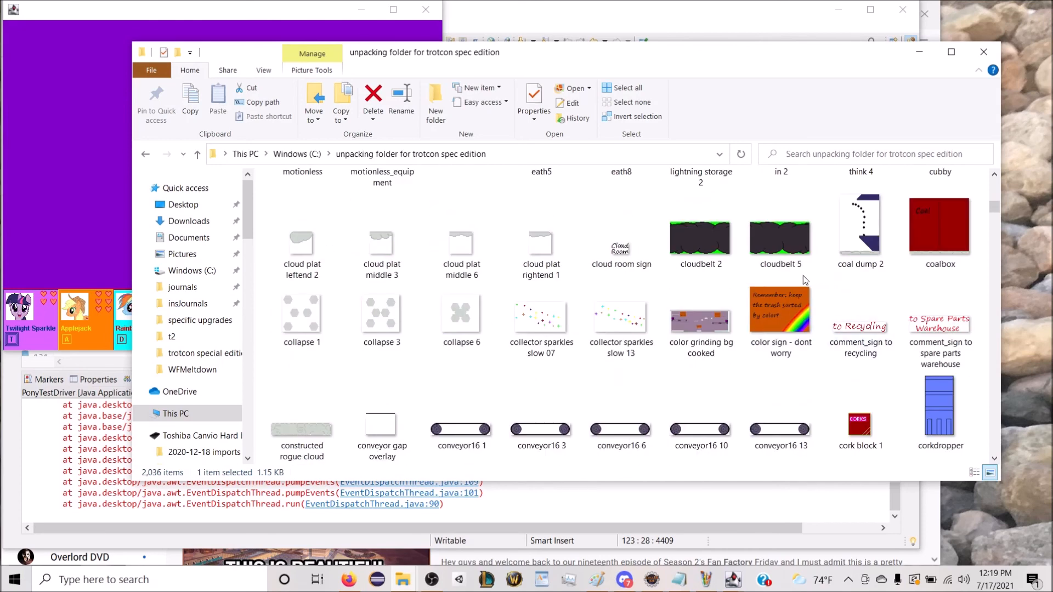
pyautogui.click(983, 51)
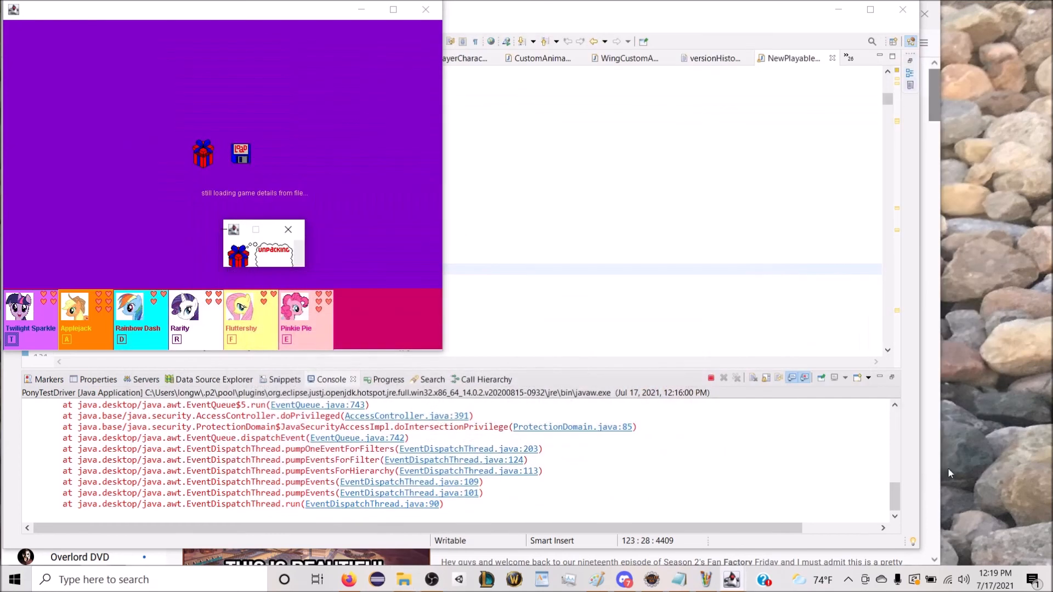
pyautogui.click(441, 586)
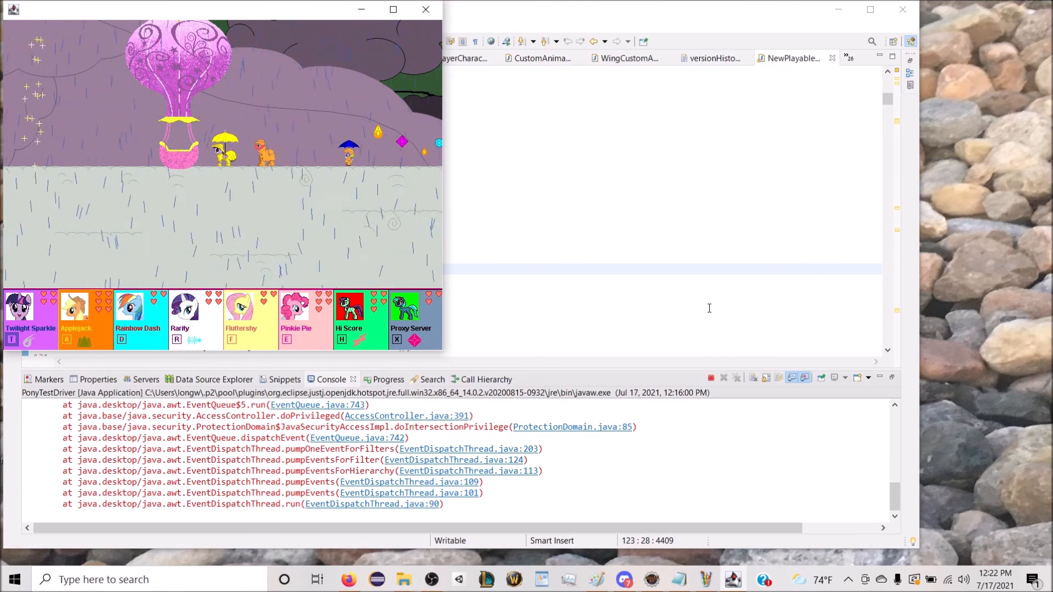
# Step: Switch to Hi Score in the loaded level and walk from the balloon to the unicorn statue near the Weather Factory sign
pyautogui.press('Right')
pyautogui.press('Left')
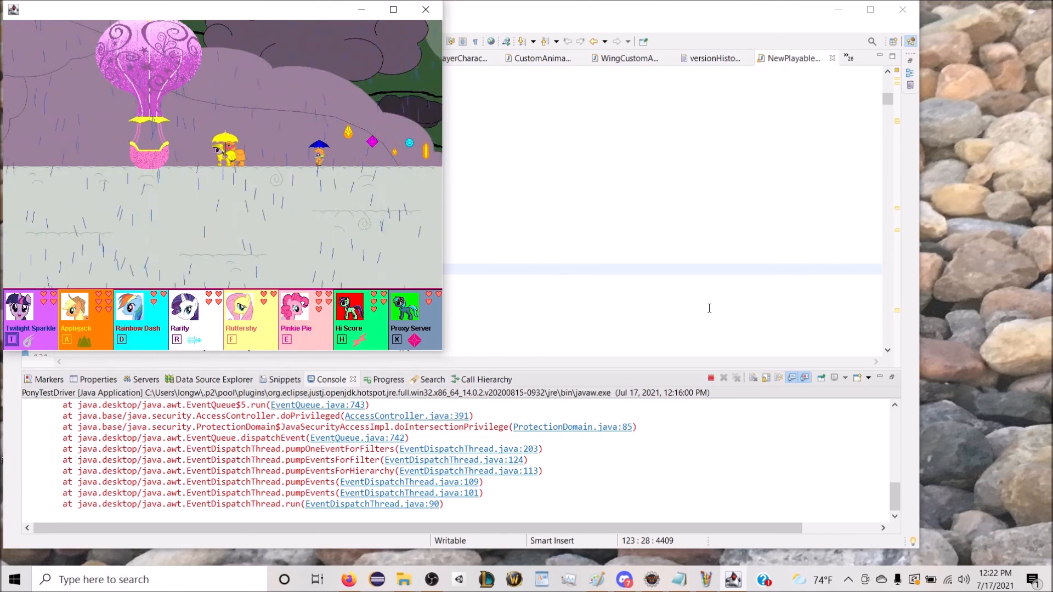
pyautogui.press('h')
pyautogui.press('Right')
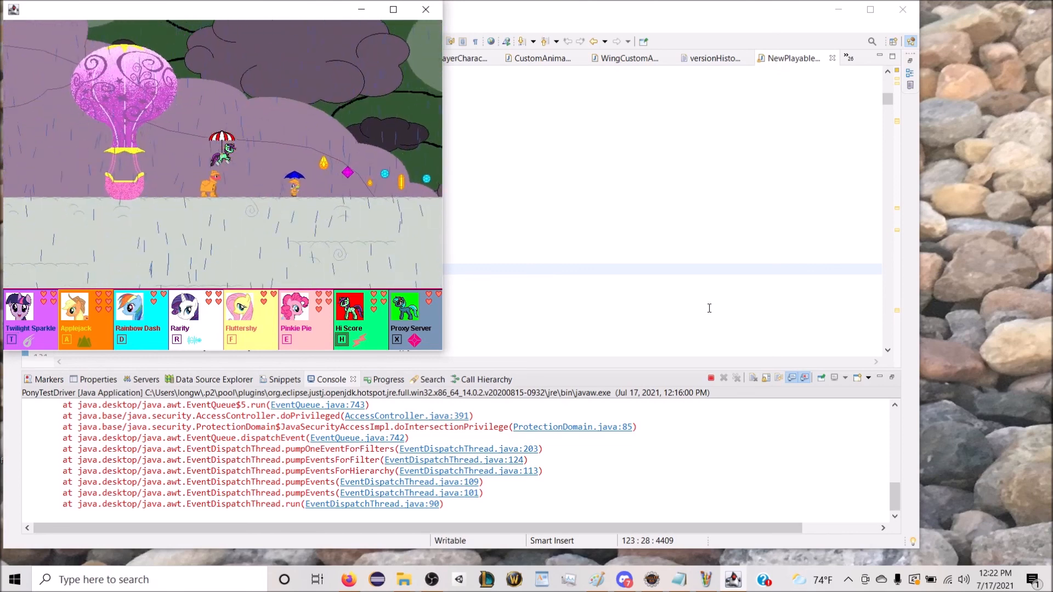
pyautogui.press('Right')
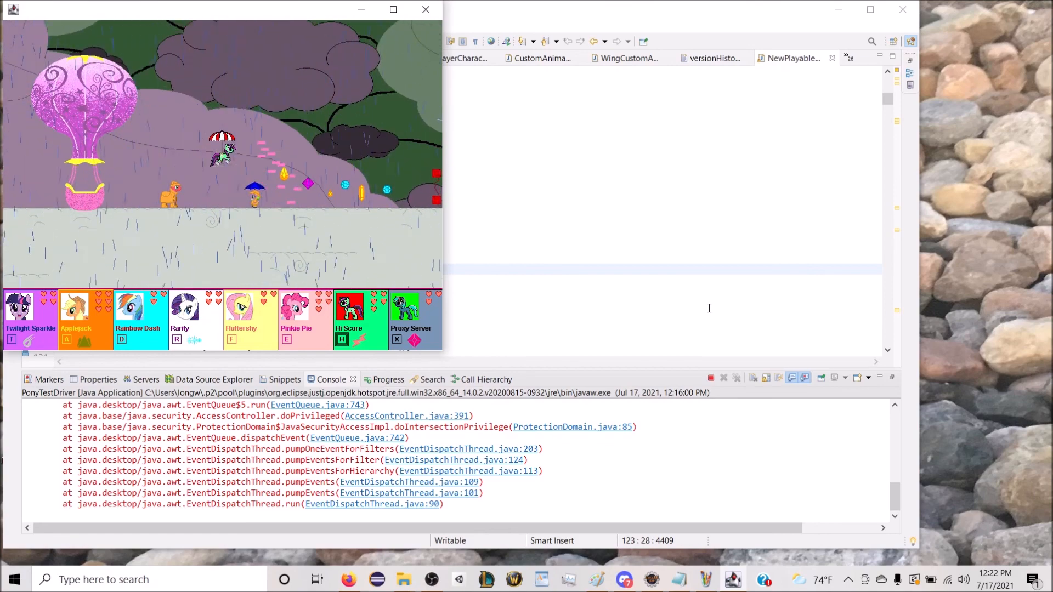
pyautogui.press('Right')
pyautogui.press('Right')
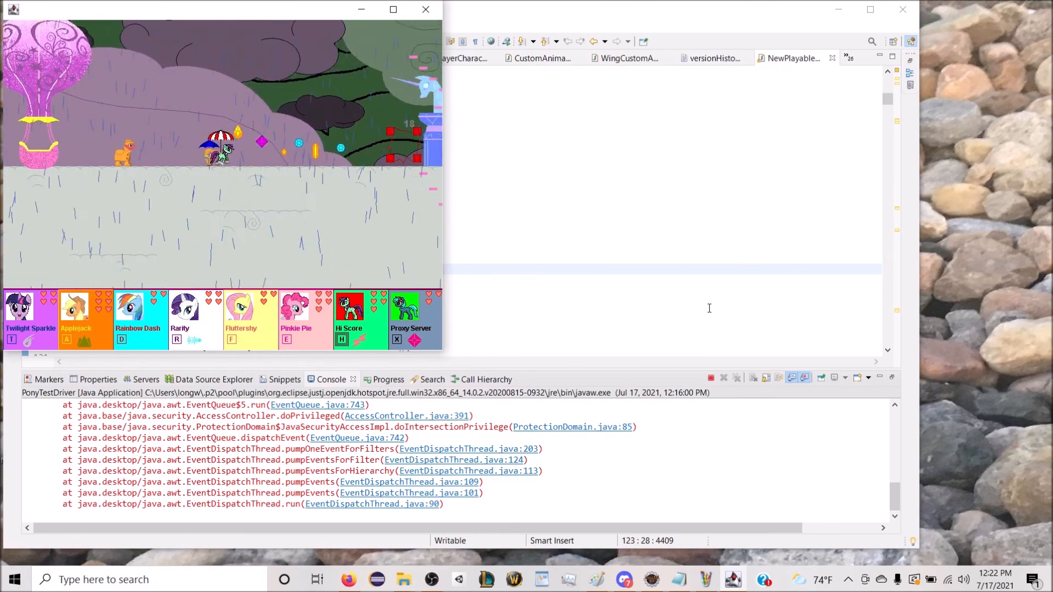
pyautogui.press('Right')
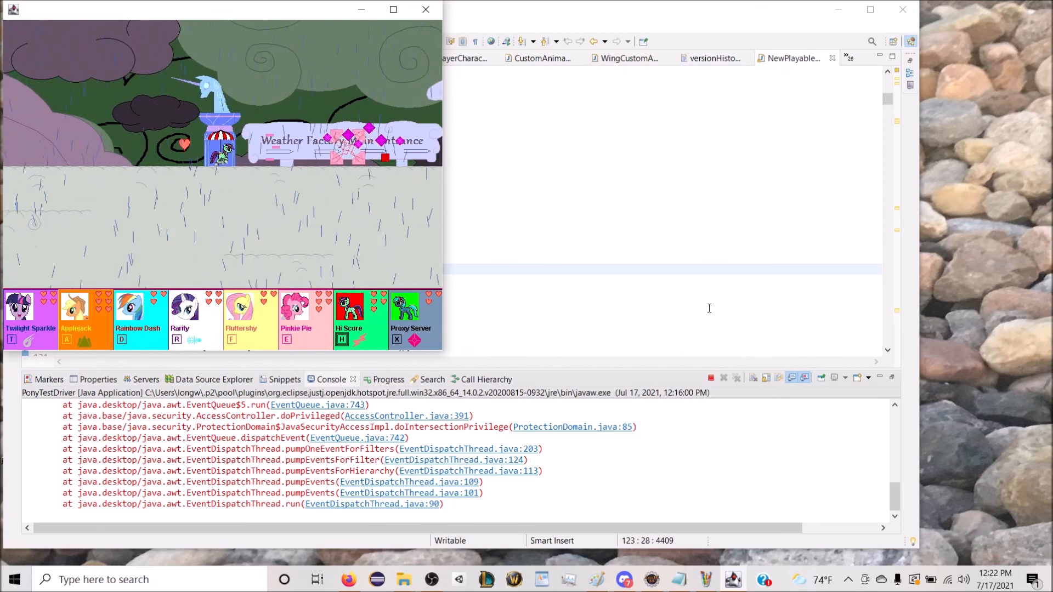
# Step: Switch to Proxy Server at the Weather Factory entrance, then play as Hi Score again across the cloud platforms inside
pyautogui.press('x')
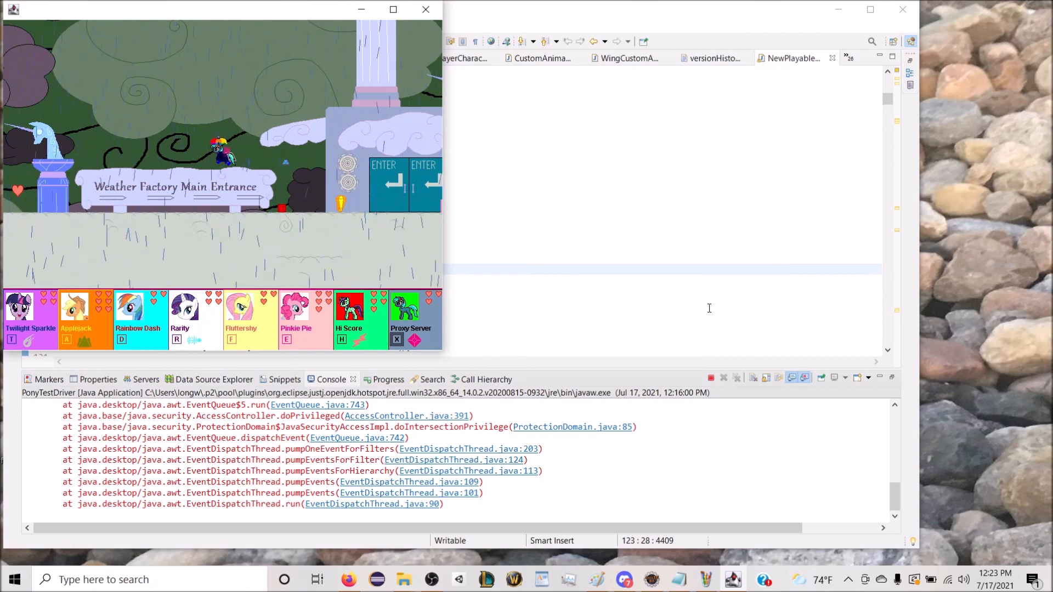
pyautogui.press('h')
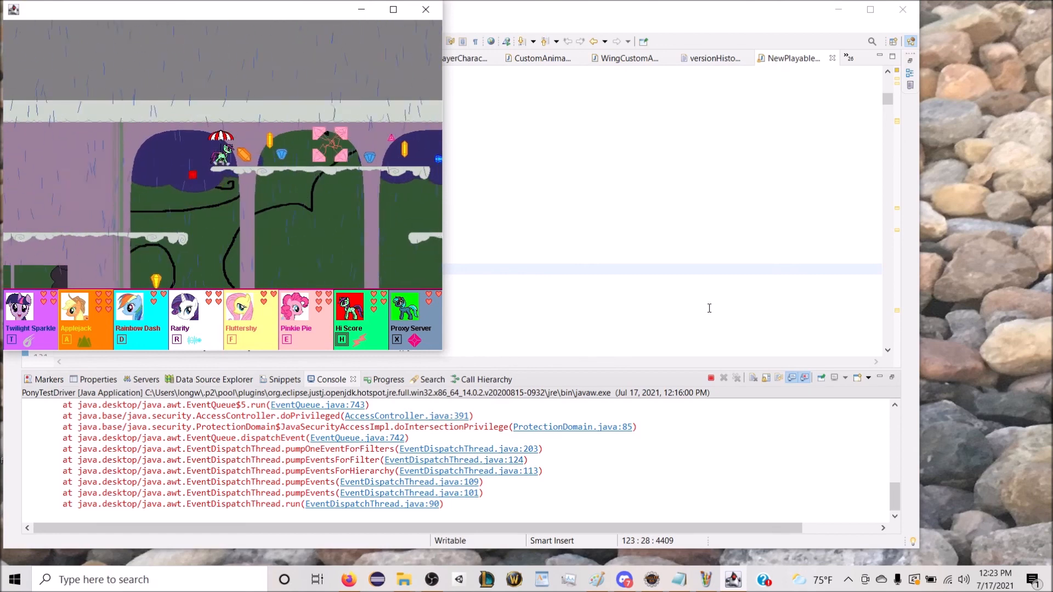
pyautogui.press('Right')
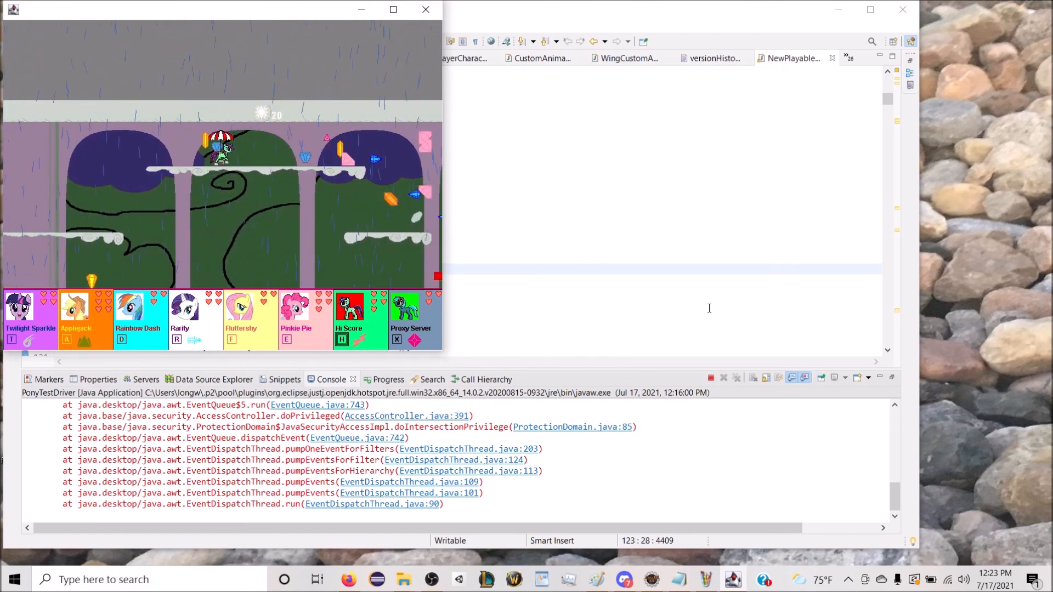
pyautogui.press('Right')
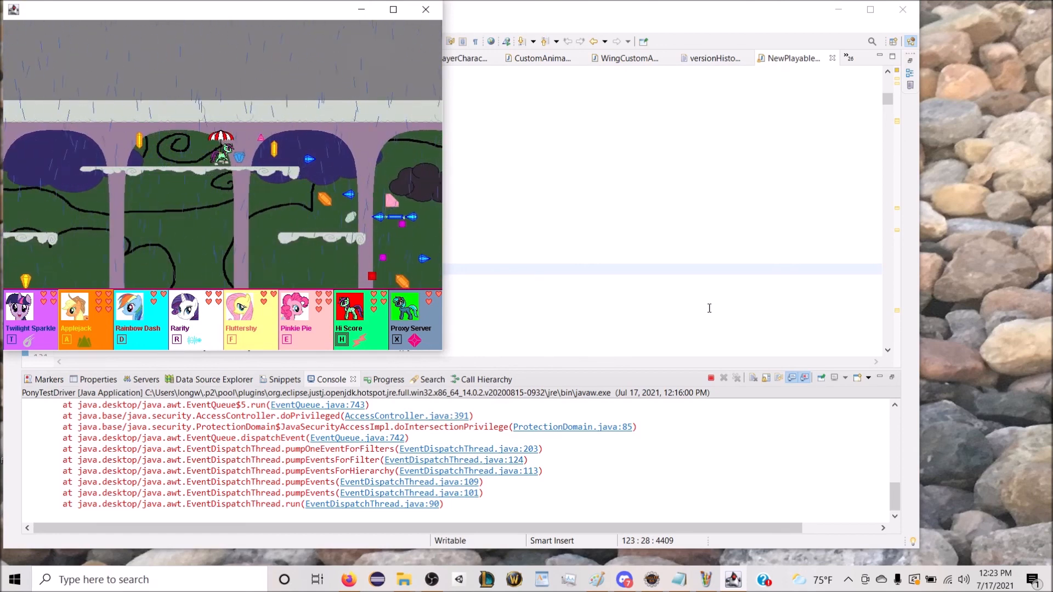
pyautogui.press('Right')
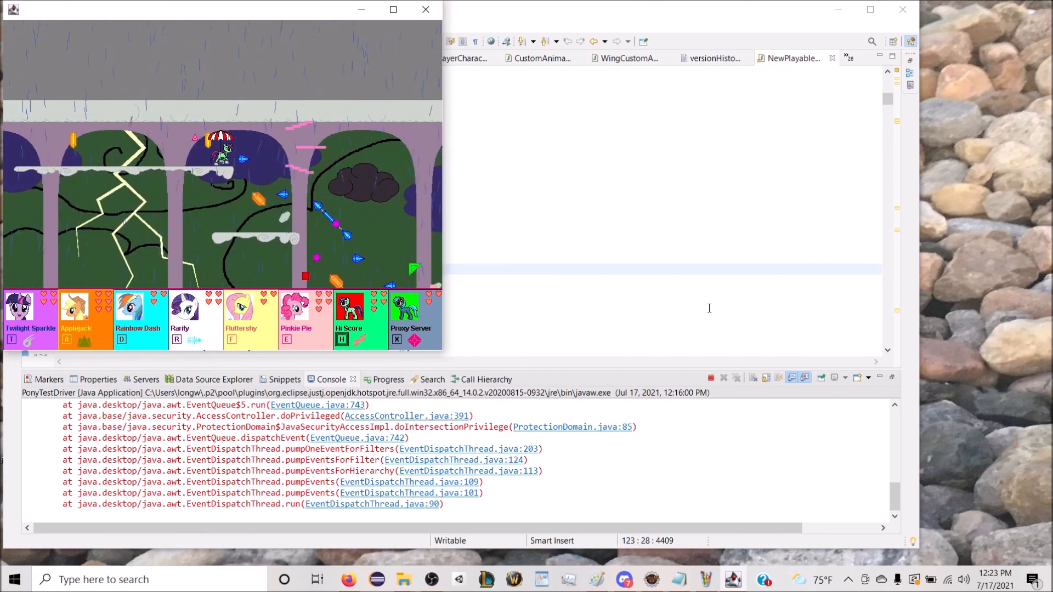
pyautogui.press('Right')
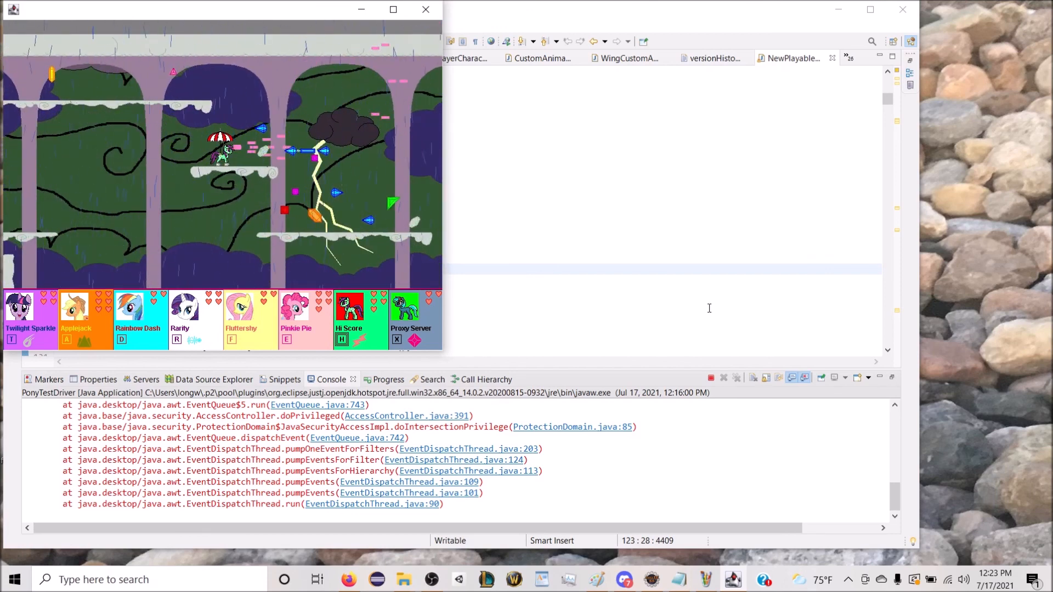
pyautogui.press('Right')
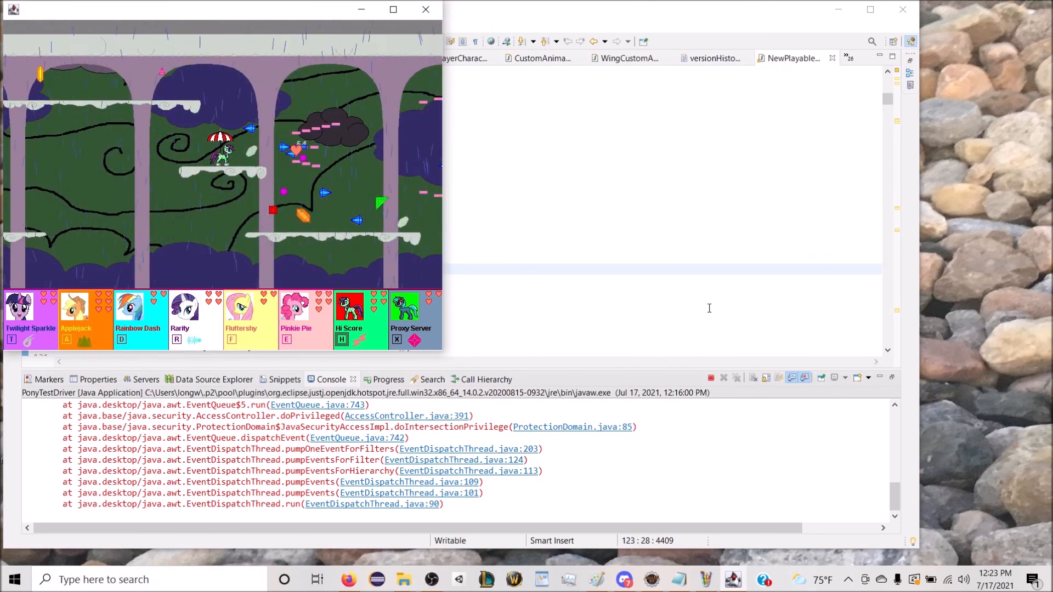
pyautogui.press('Right')
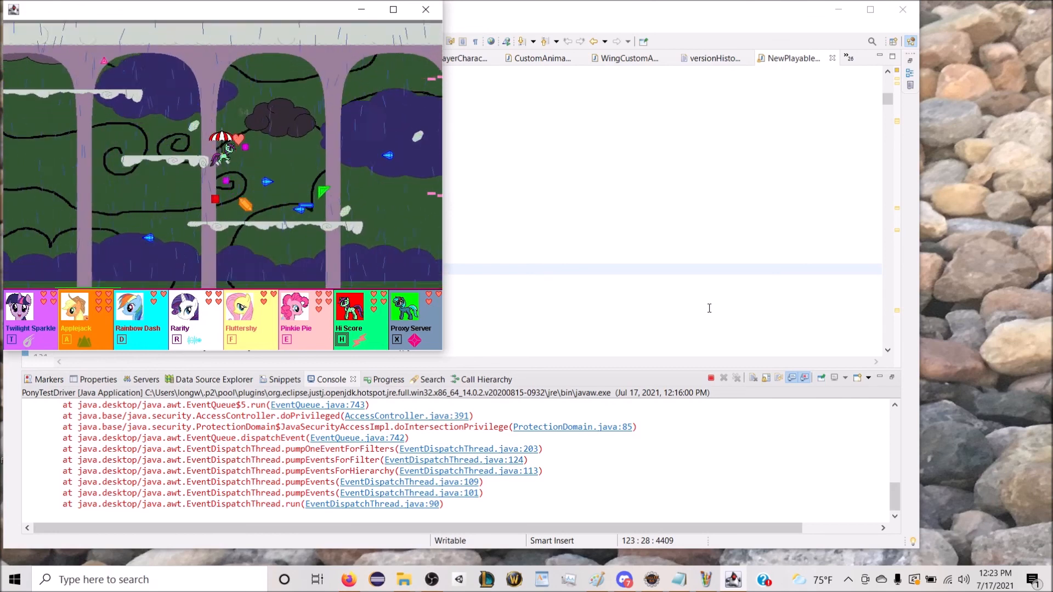
# Step: Equip Hi Score with the plain green umbrella plus a purple hood and coat after trying the orange umbrella, and close the inventory
pyautogui.click(363, 336)
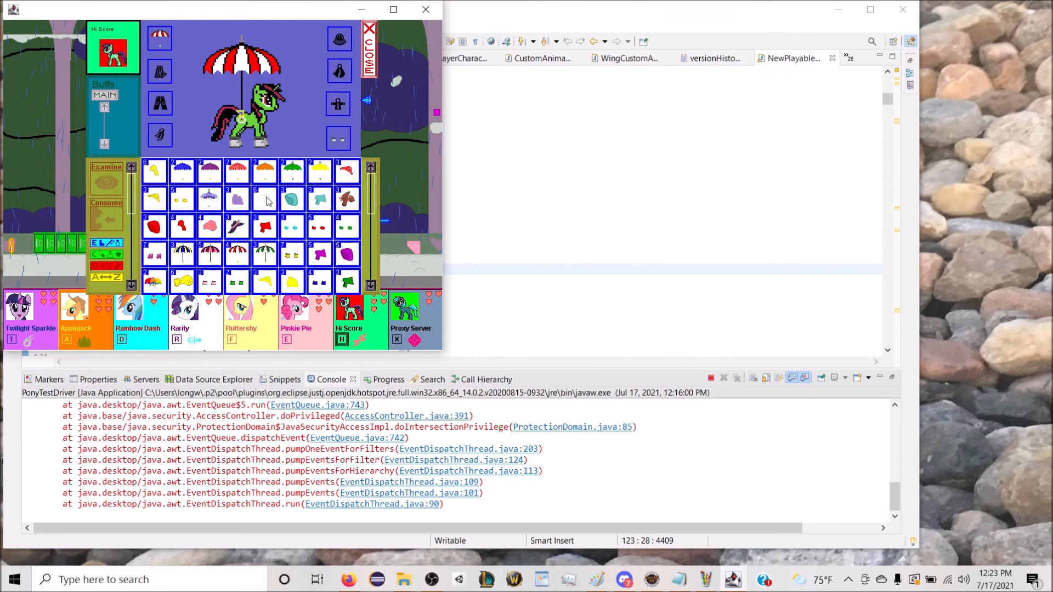
pyautogui.moveTo(264, 174); pyautogui.dragTo(169, 51)
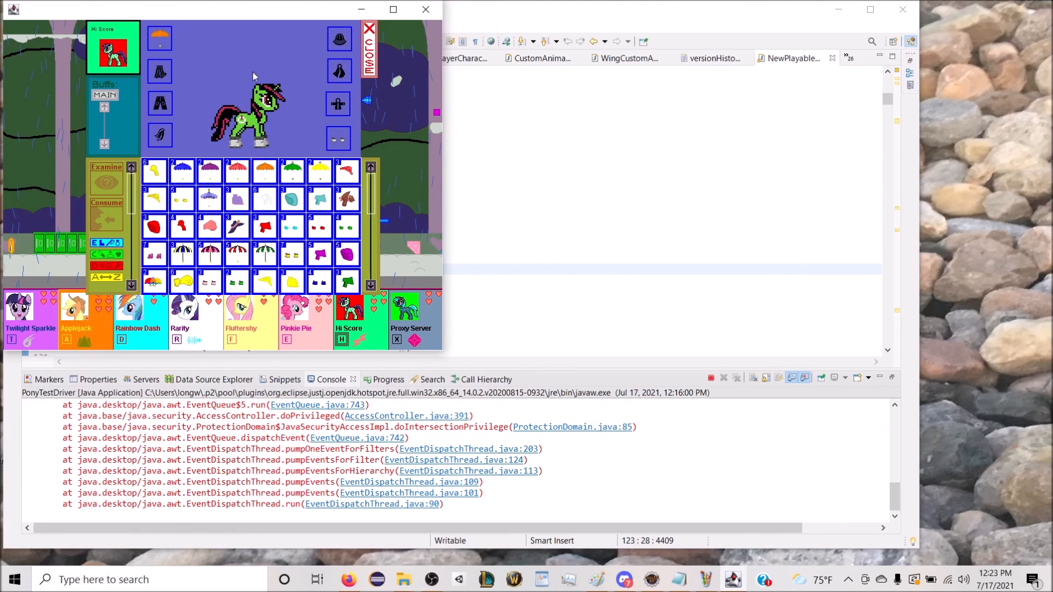
pyautogui.moveTo(292, 172); pyautogui.dragTo(182, 60)
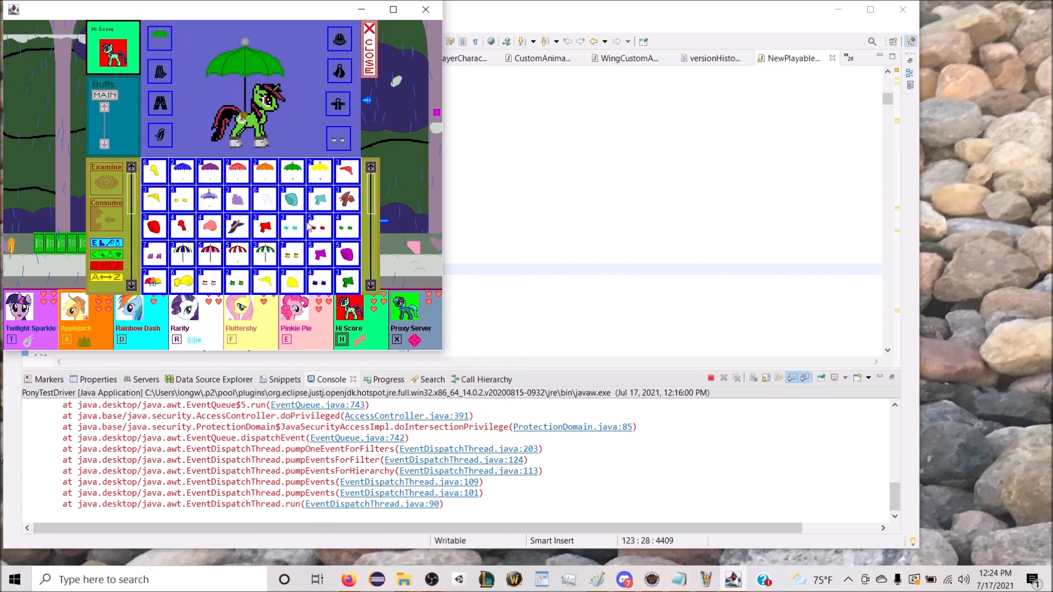
pyautogui.moveTo(347, 254); pyautogui.dragTo(344, 51)
pyautogui.moveTo(320, 258); pyautogui.dragTo(340, 114)
pyautogui.click(371, 65)
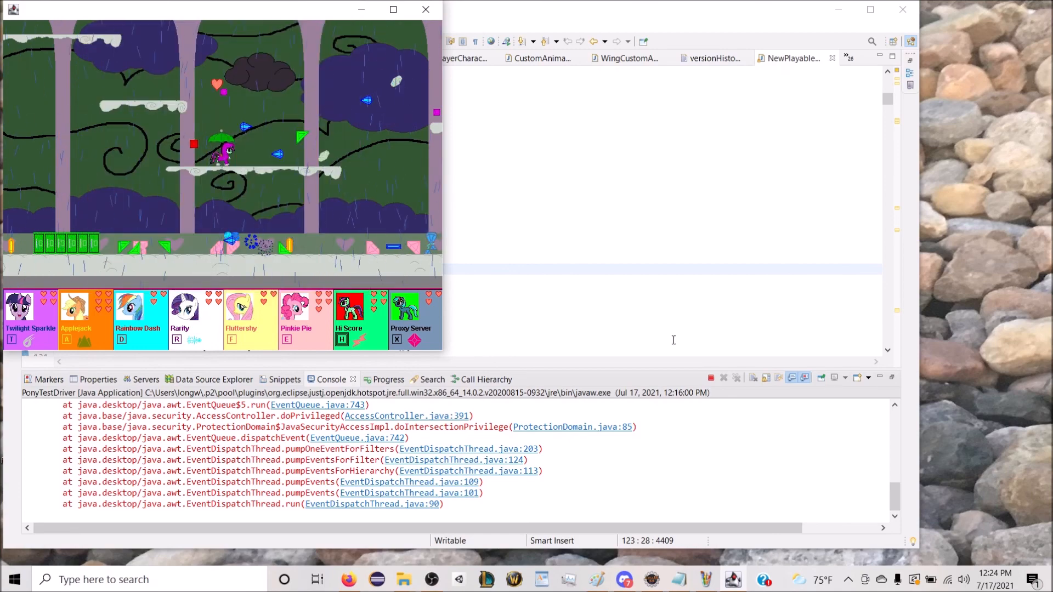
# Step: Test Hi Score in the new outfit by running, jumping and attacking along the platform beneath the storm cloud
pyautogui.press('Right')
pyautogui.press('Up')
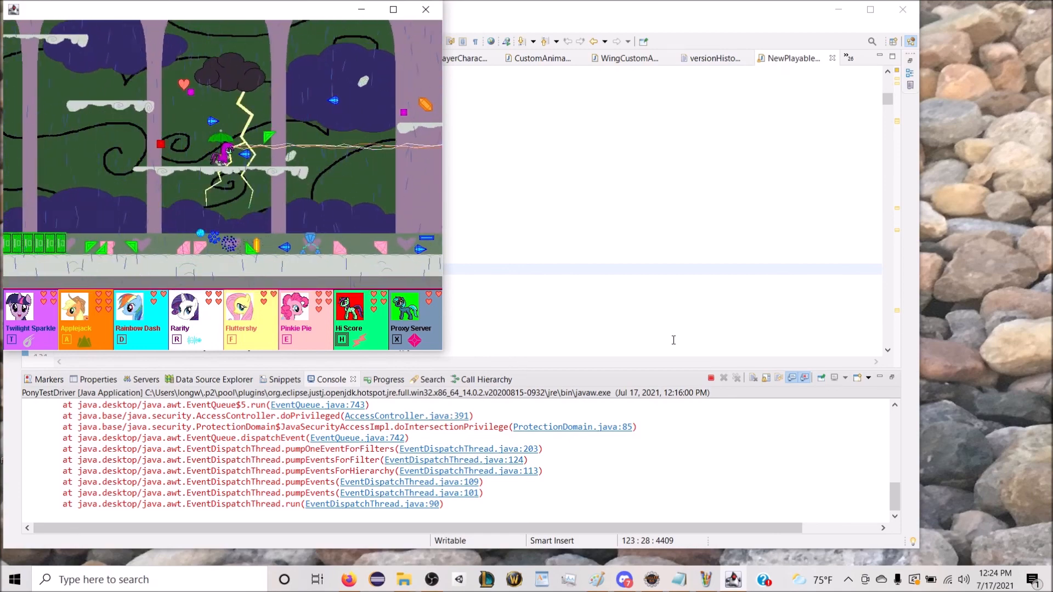
pyautogui.press('Right')
pyautogui.press('Up')
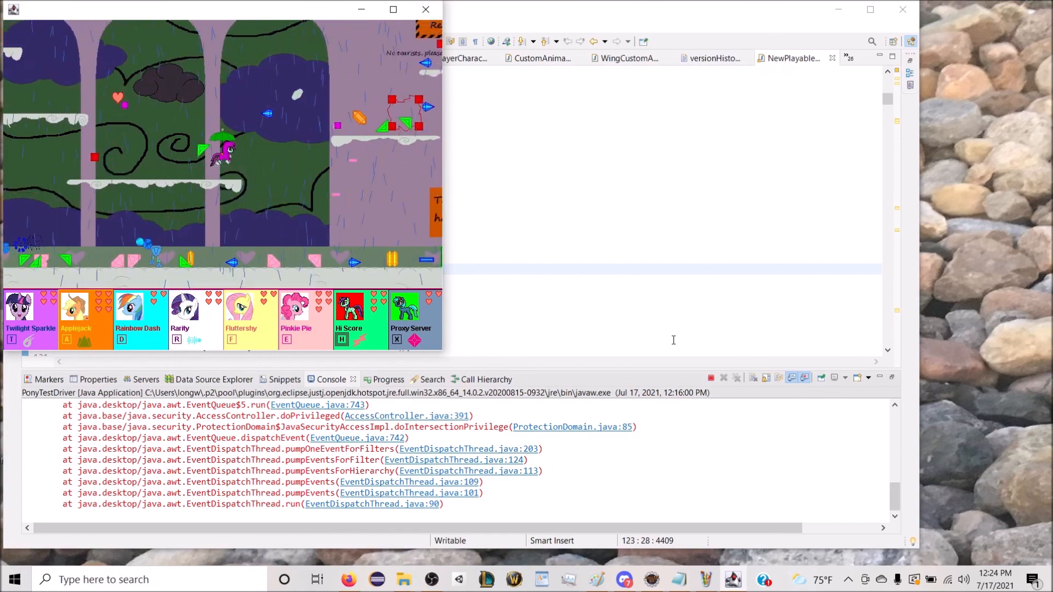
pyautogui.press('Up')
pyautogui.press('space')
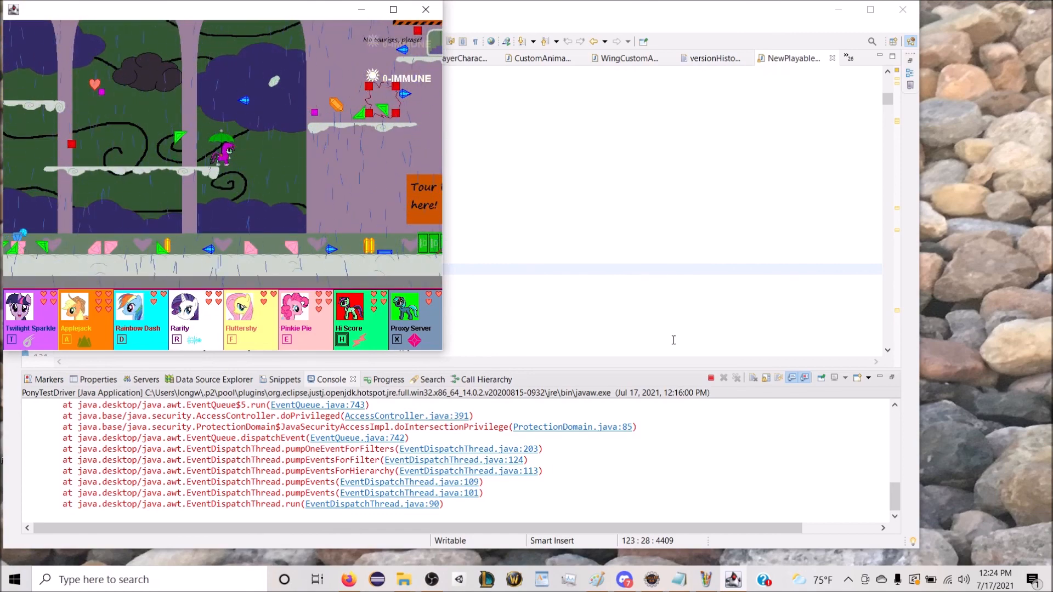
# Step: Jump Hi Score back onto the platform beside the archway and fire upward at the red blocks on the next cloud ledge
pyautogui.press('Right')
pyautogui.press('Left')
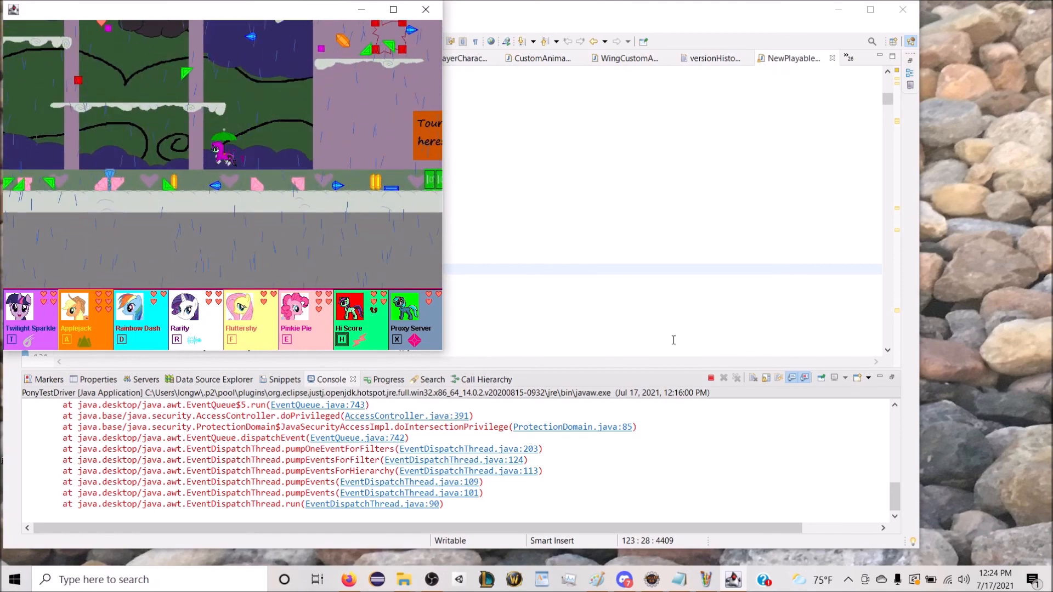
pyautogui.press('space')
pyautogui.press('Up')
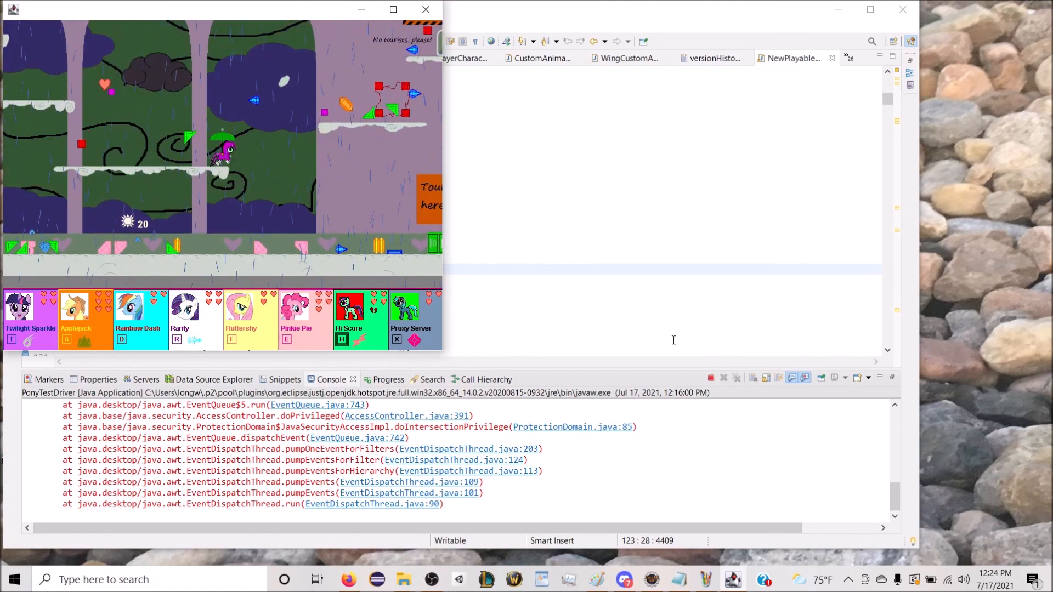
pyautogui.press('Up')
pyautogui.press('Right')
pyautogui.press('space')
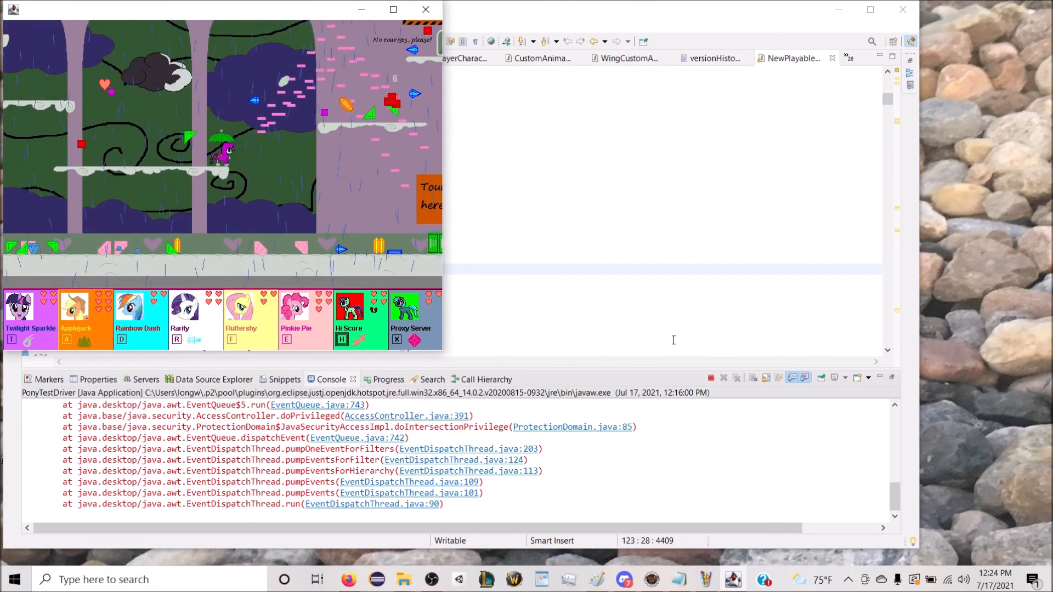
pyautogui.press('Up')
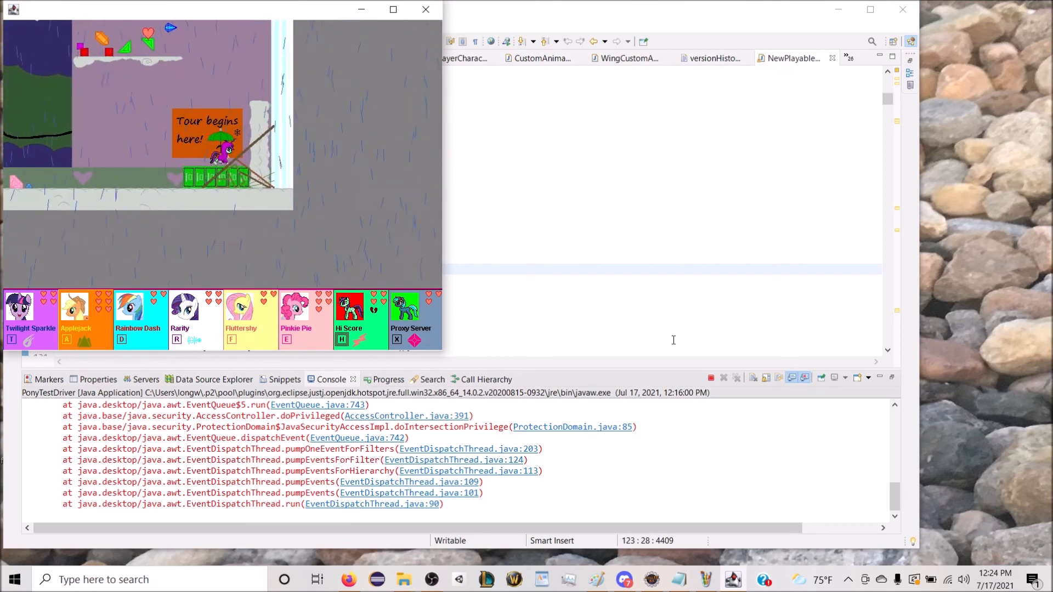
# Step: Fly up as Rainbow Dash from the tour sign towards the Receiving Bay and switch to Hi Score on the ledge below it
pyautogui.press('d')
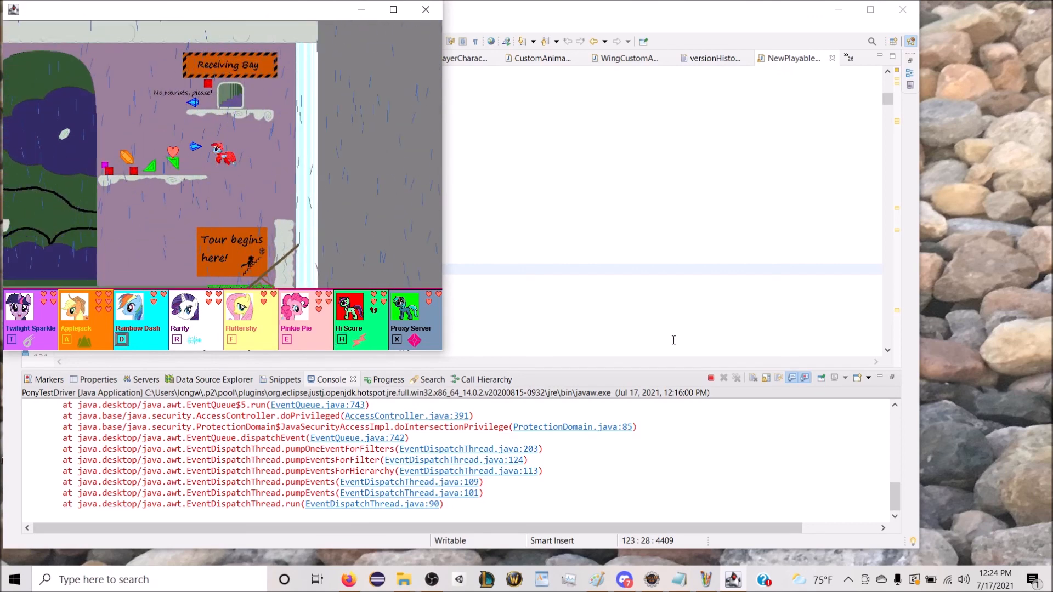
pyautogui.press('h')
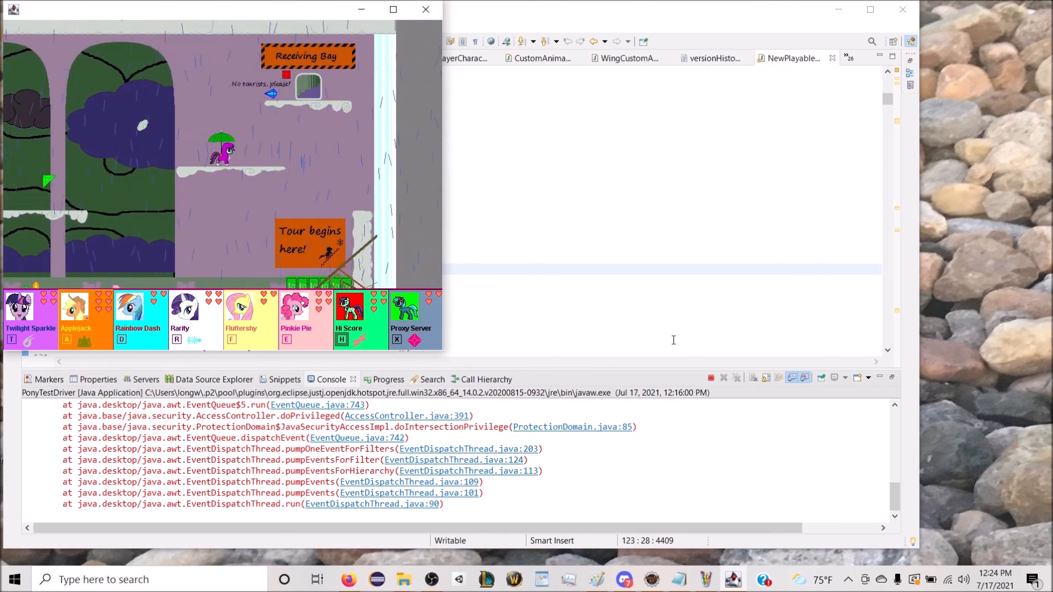
# Step: Switch to Proxy Server and test its jump and ranged attack on the ledge below the Receiving Bay
pyautogui.press('x')
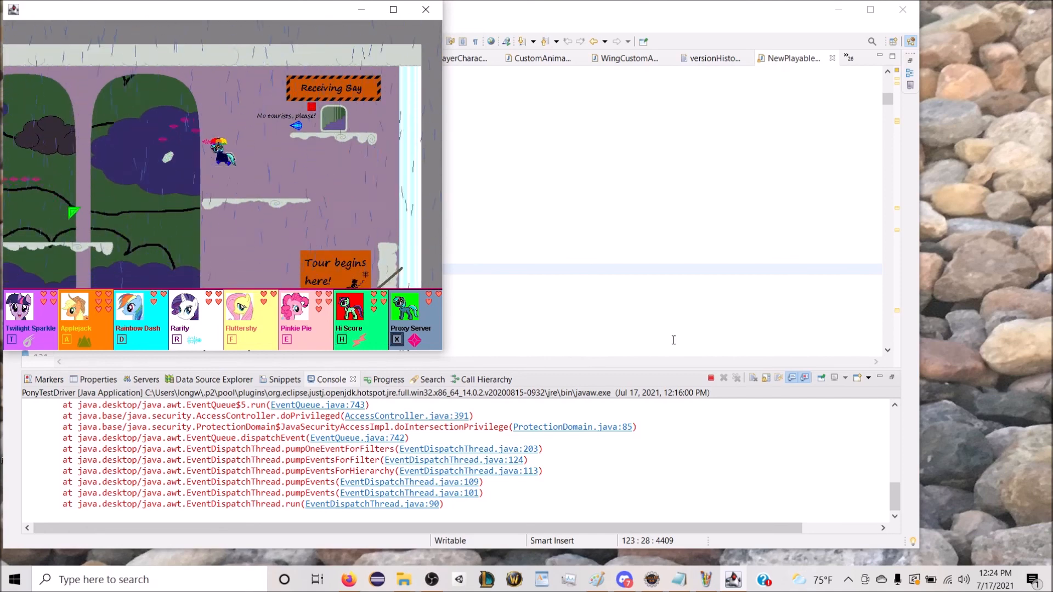
pyautogui.press('Right')
pyautogui.press('space')
pyautogui.press('Up')
pyautogui.press('space')
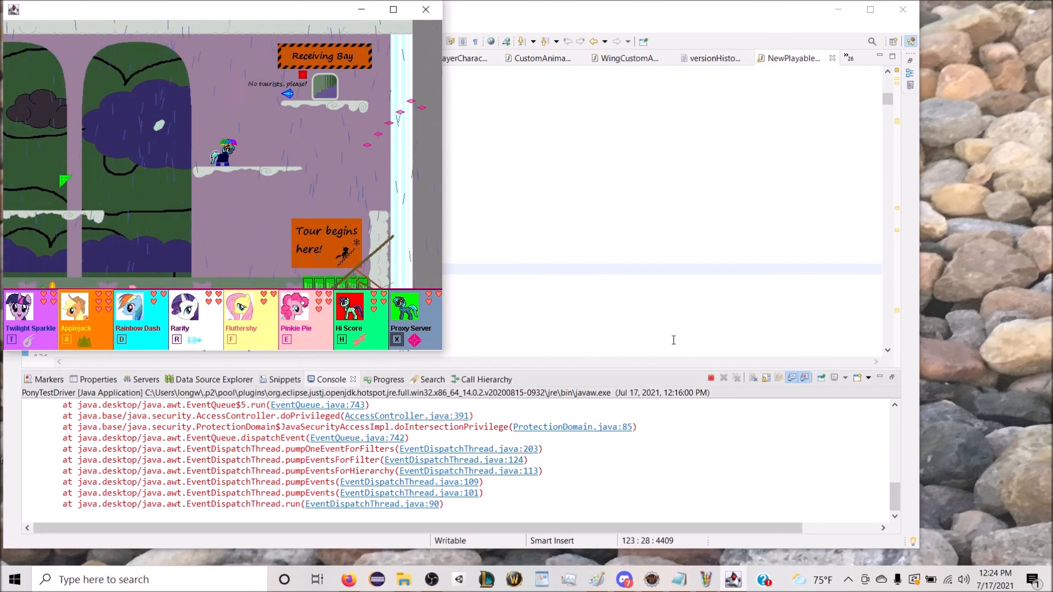
# Step: Move Proxy Server back to the platform by the storm cloud and fire repeated shots in both directions
pyautogui.press('Left')
pyautogui.press('Up')
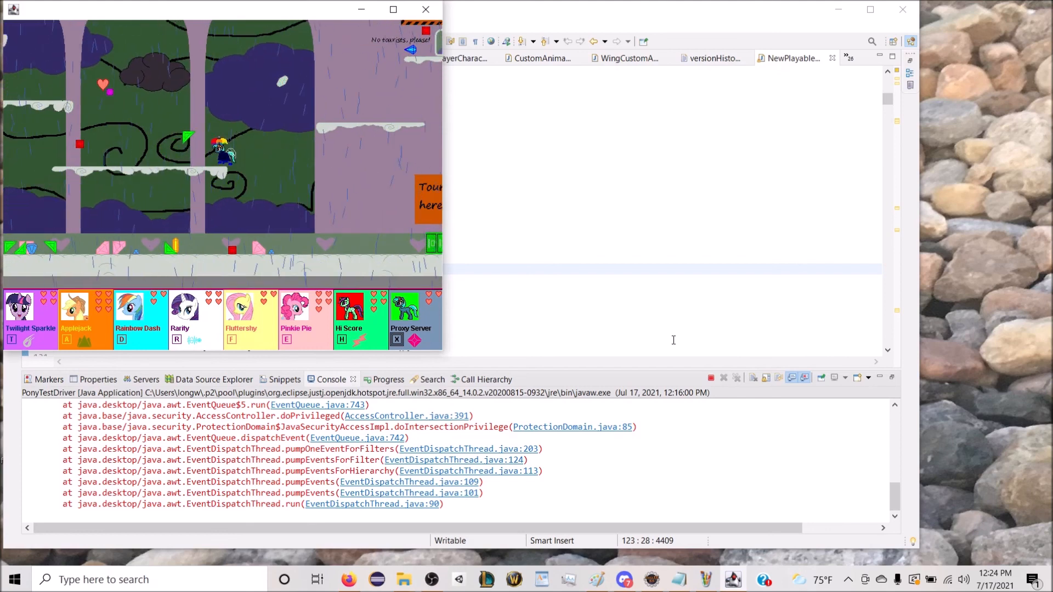
pyautogui.press('Up')
pyautogui.press('Right')
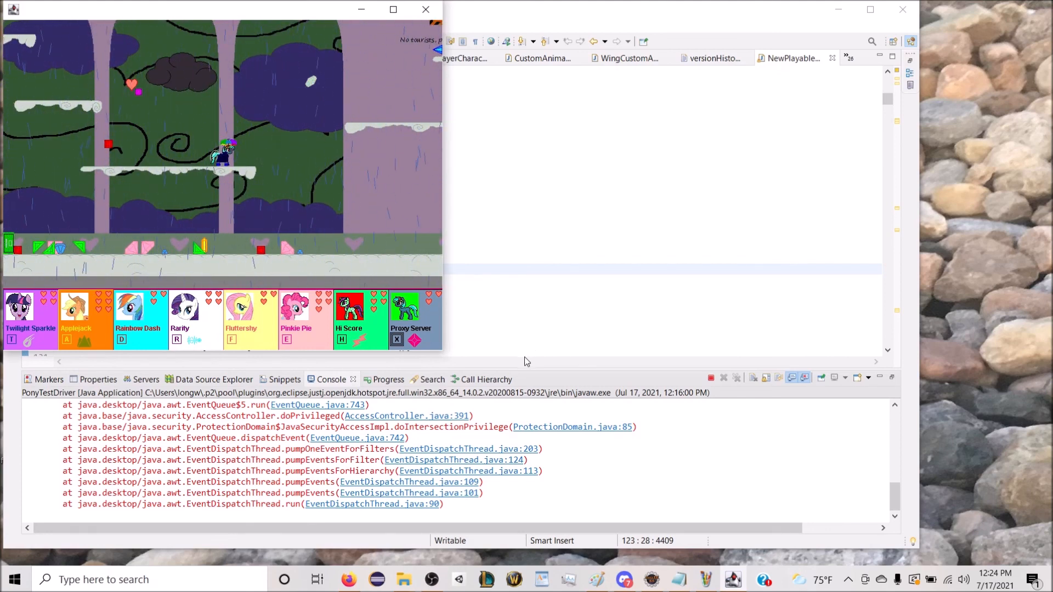
pyautogui.press('space')
pyautogui.press('Left')
pyautogui.press('space')
pyautogui.press('space')
pyautogui.press('space')
pyautogui.press('Left')
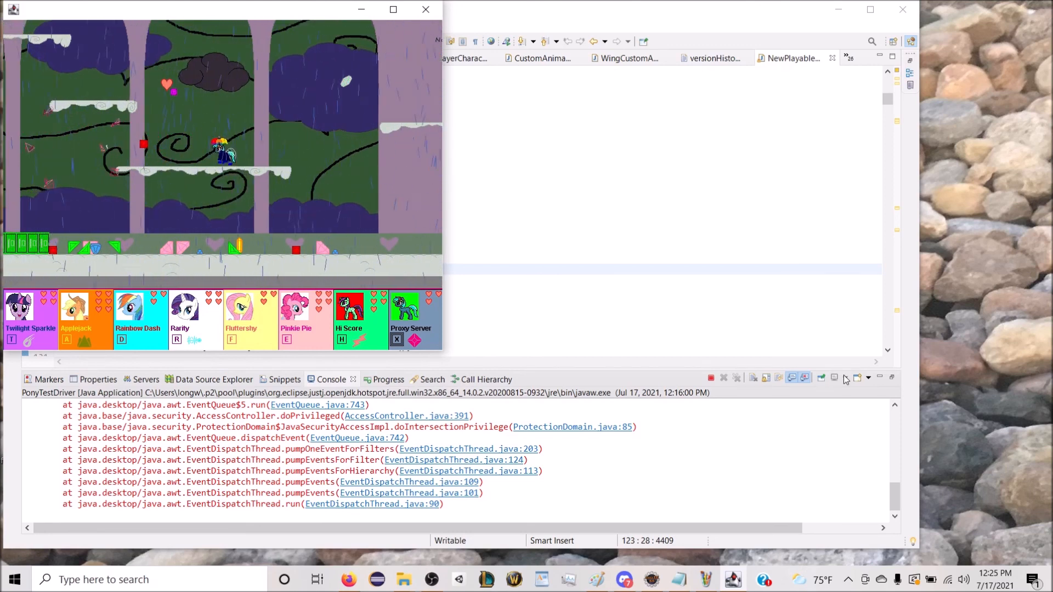
# Step: Jump Proxy Server to the end of the cloud platform, drop to the ground and walk to the "Tour begins here!" sign
pyautogui.press('Up')
pyautogui.press('Left')
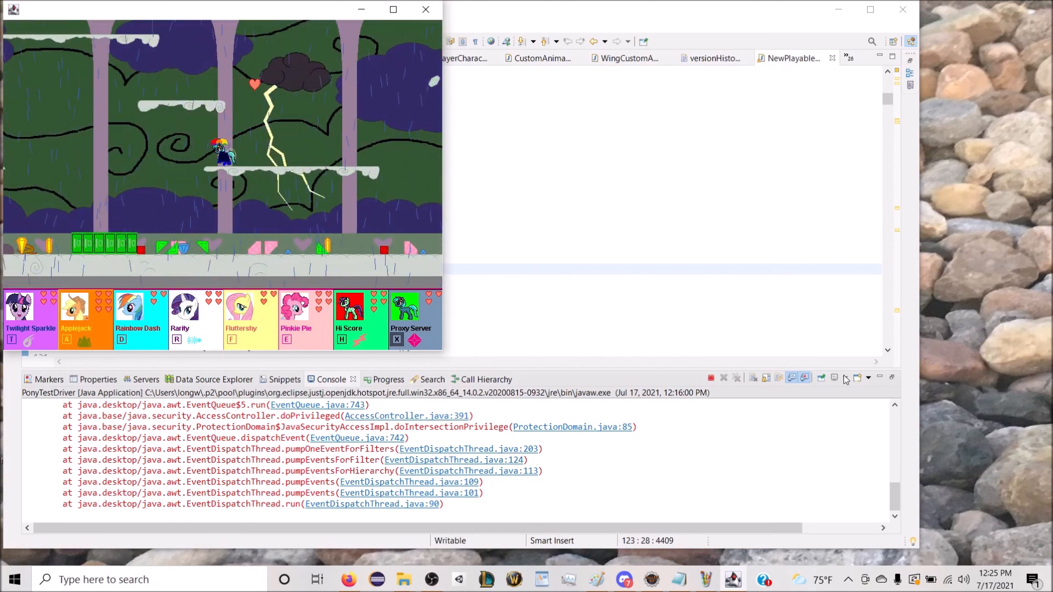
pyautogui.press('Right')
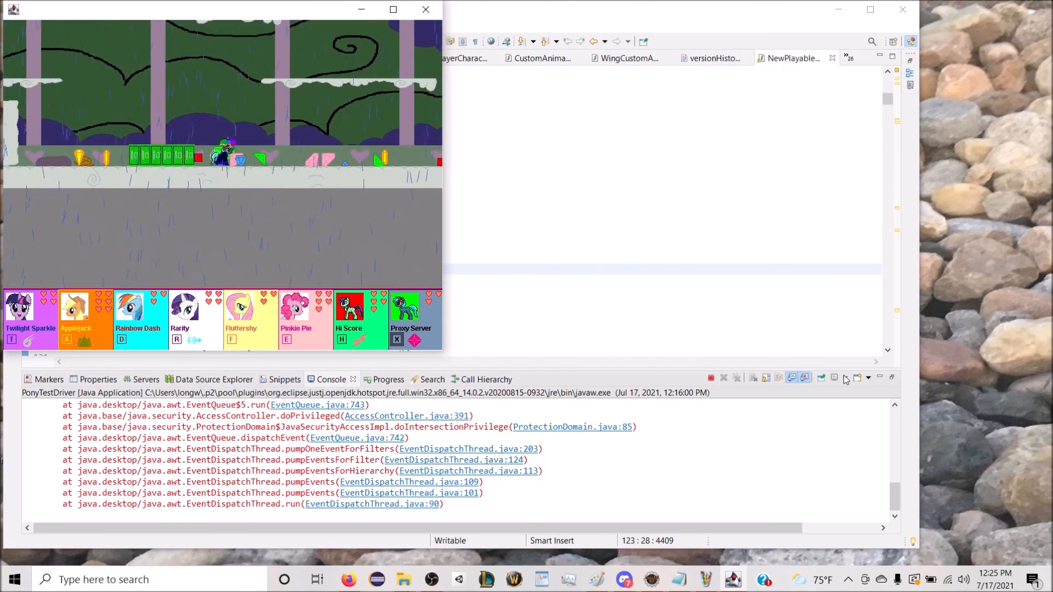
pyautogui.press('Right')
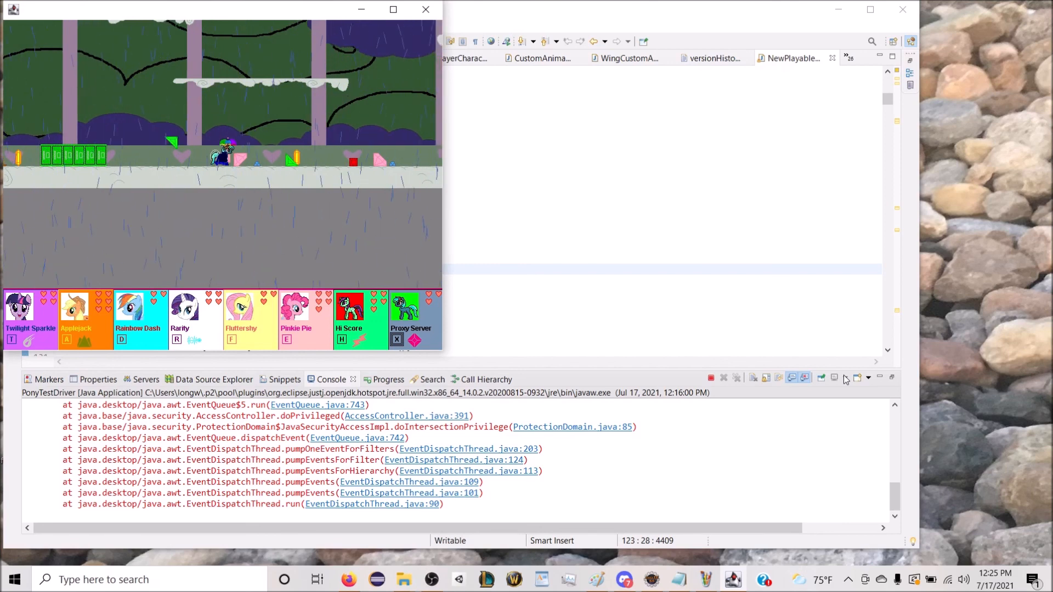
pyautogui.press('Right')
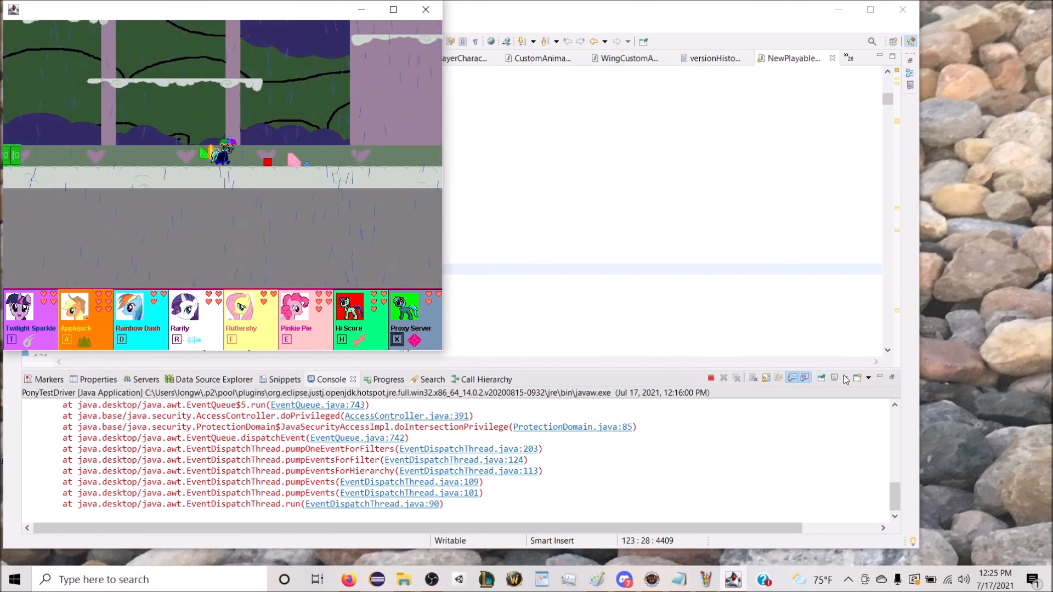
pyautogui.press('Right')
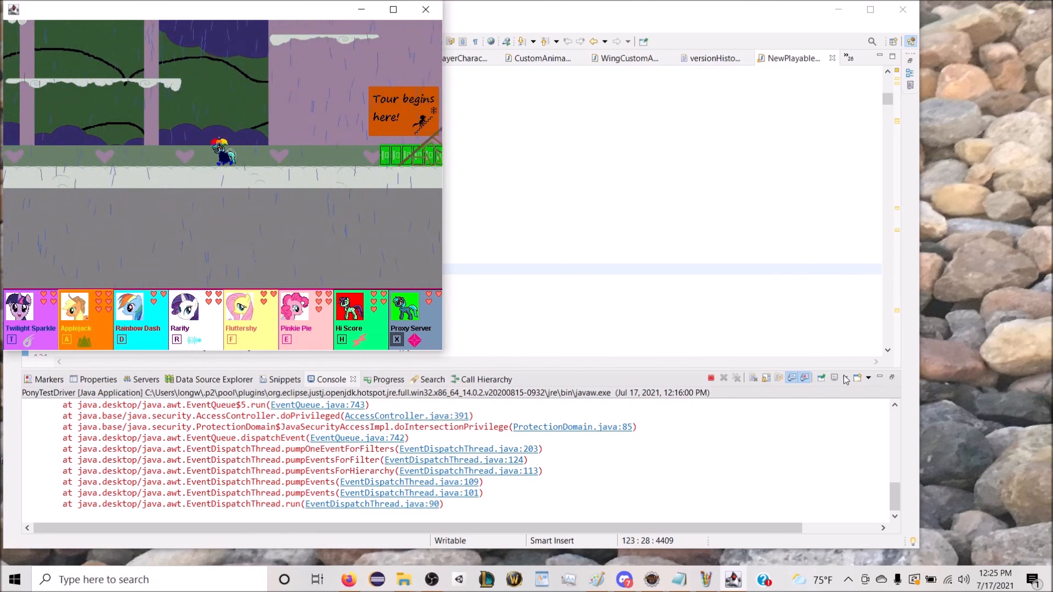
# Step: Fly Rainbow Dash to the Lobby and playtest the descent to the "Caution: No Floor" ledge as Proxy Server and Hi Score
pyautogui.press('d')
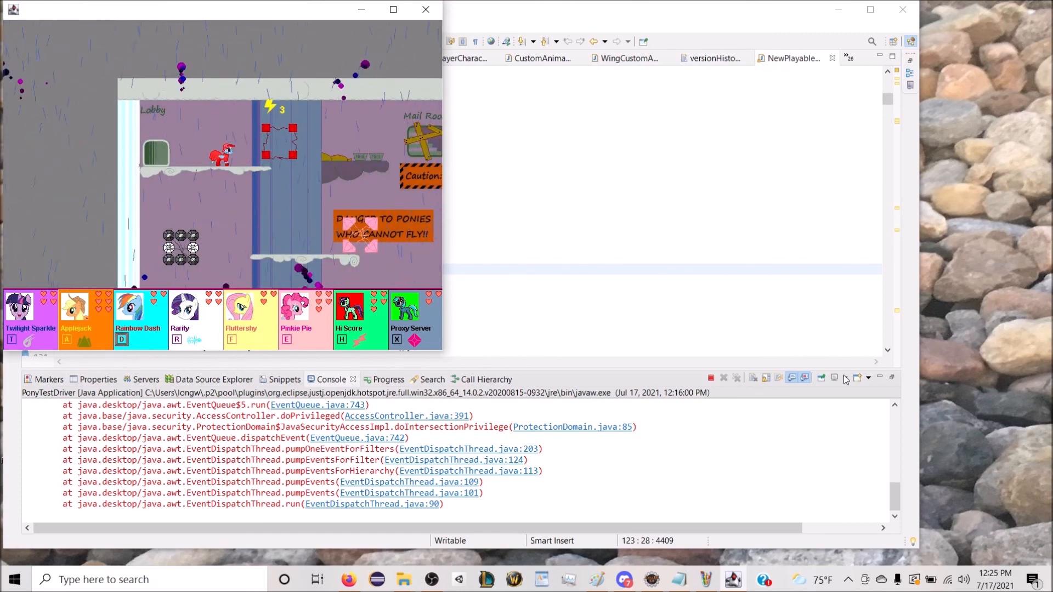
pyautogui.press('x')
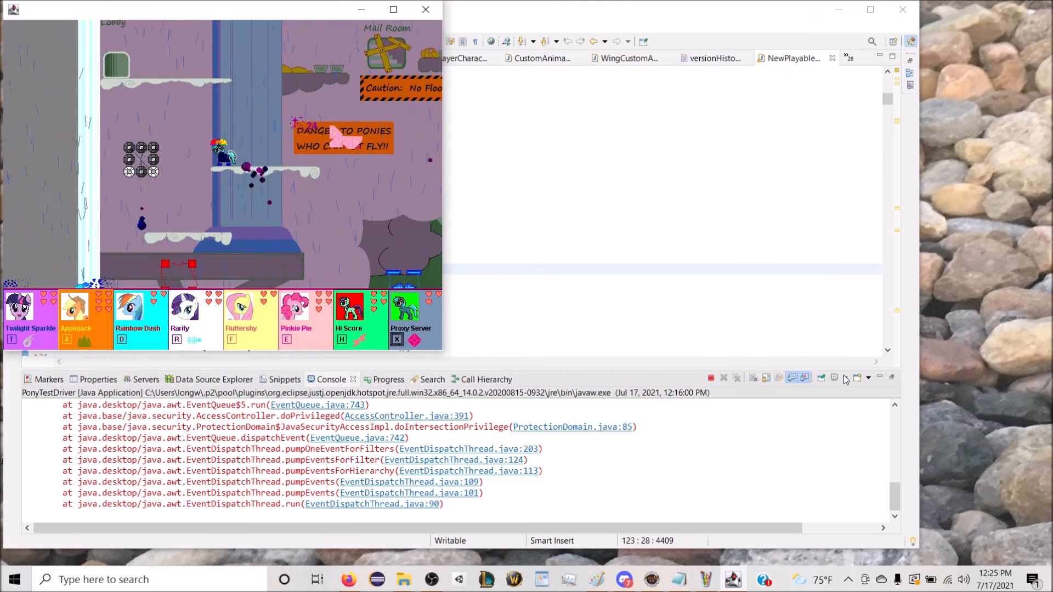
pyautogui.press('h')
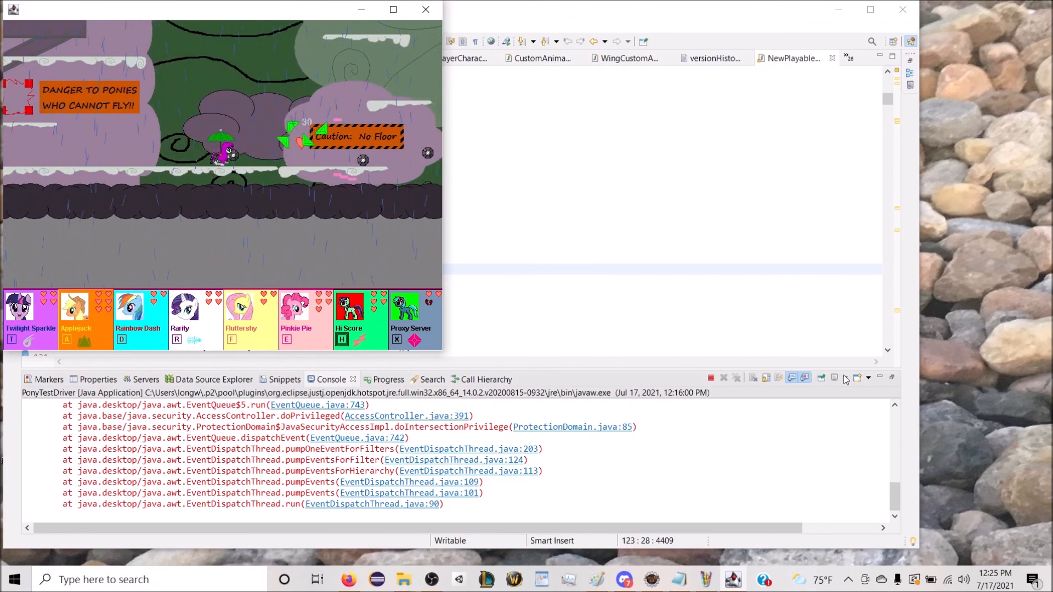
# Step: Switch to Rarity on the ledge below the Lobby and add a hat and a brown coat to her outfit
pyautogui.press('r')
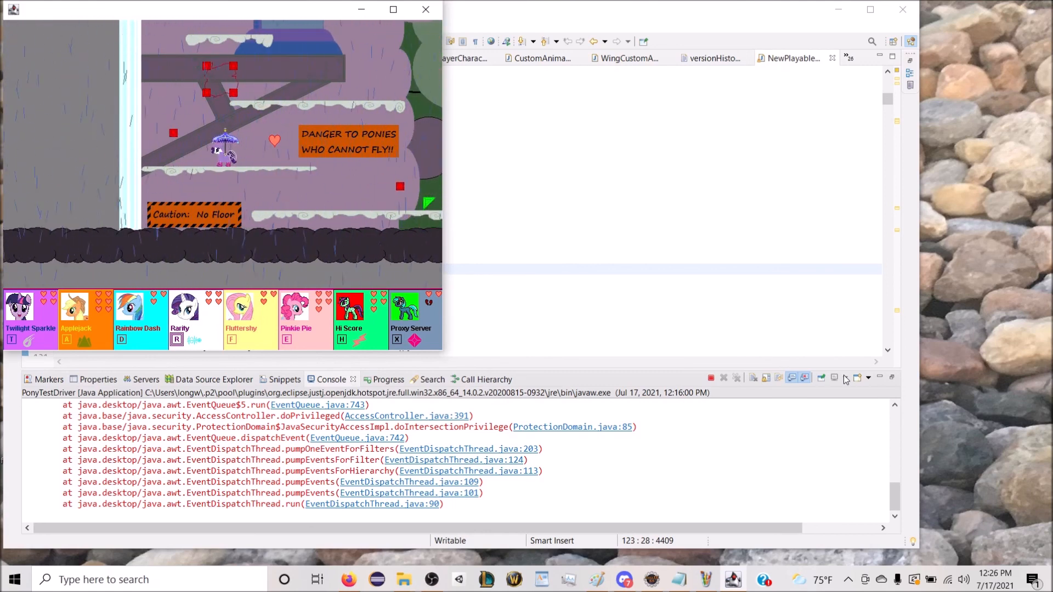
pyautogui.click(199, 332)
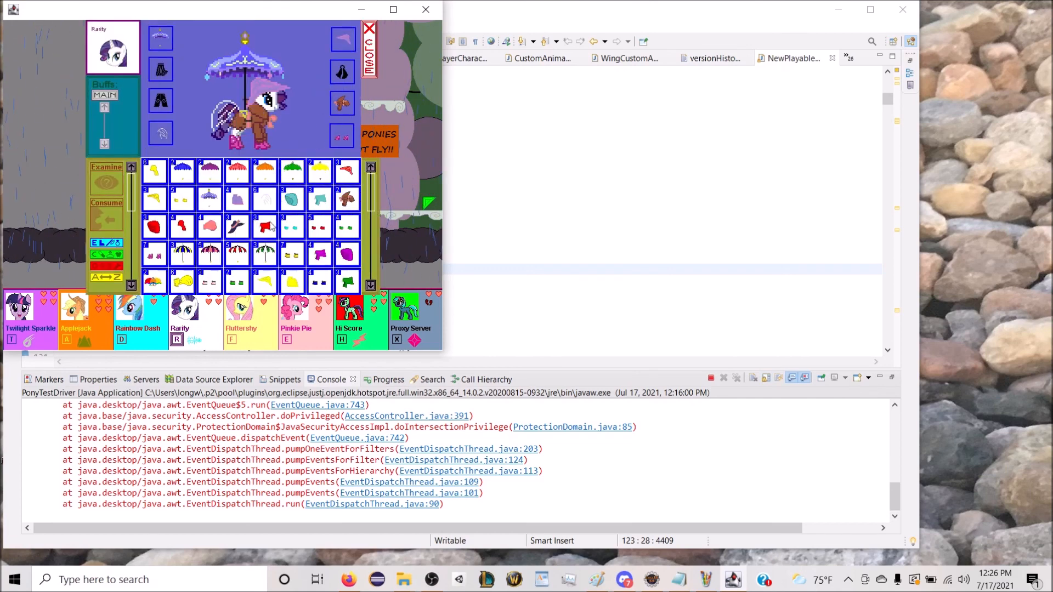
pyautogui.click(374, 68)
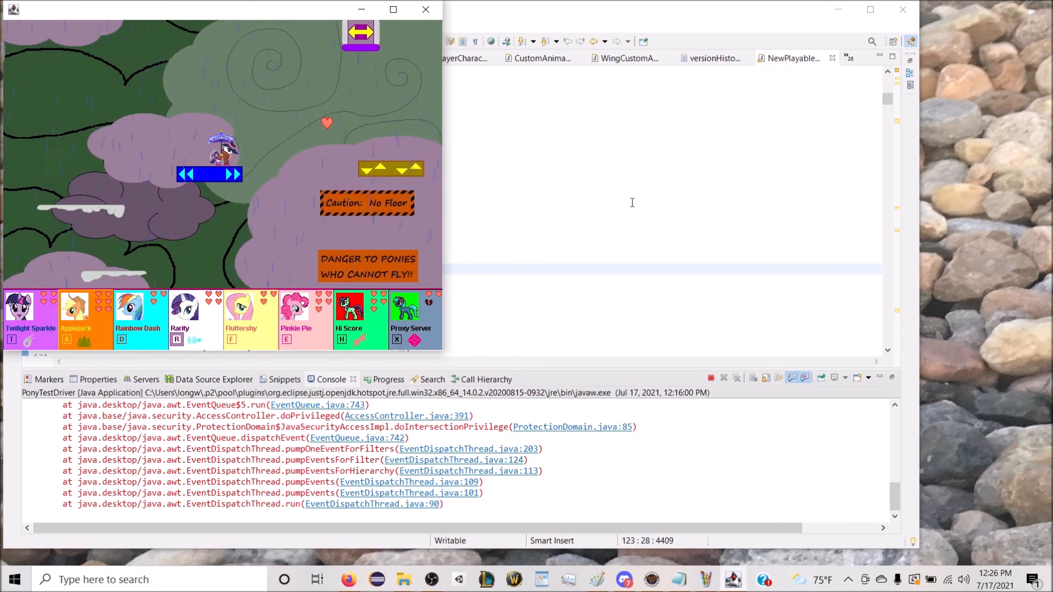
# Step: Fly as Rainbow Dash from the blue moving platform towards the dark storm cloud and switch to Proxy Server in mid-air
pyautogui.press('d')
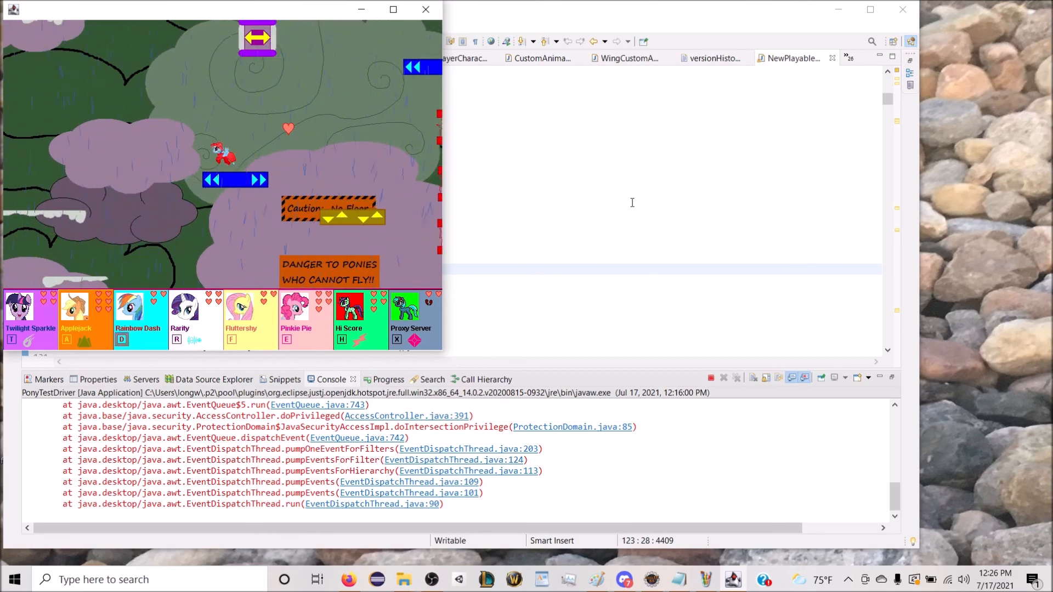
pyautogui.press('x')
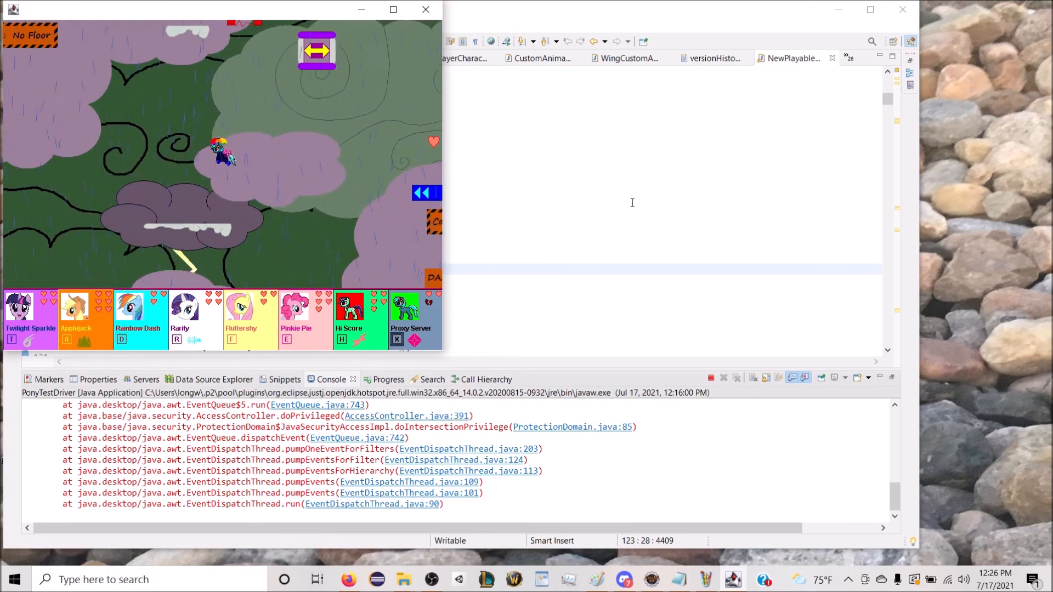